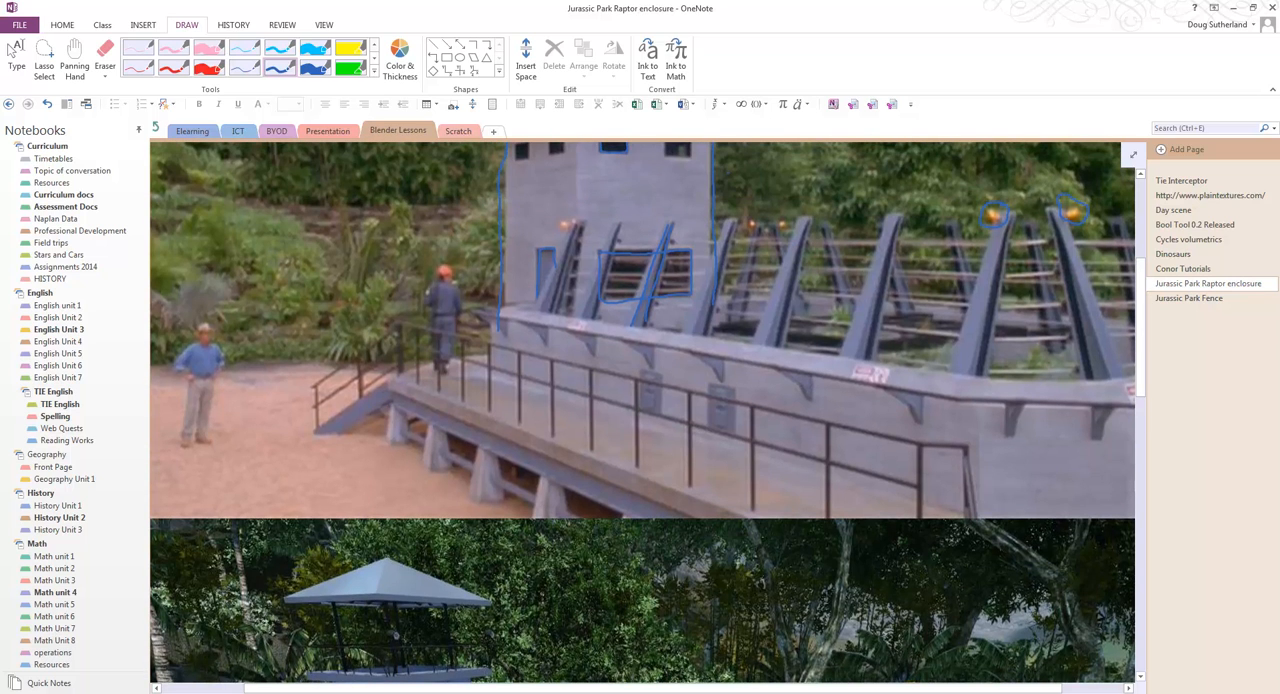
# Step: Circle the third barred window on the watchtower in ink, in the rendered raptor enclosure image
pyautogui.scroll(2, 642, 412)
pyautogui.scroll(2, 642, 412)
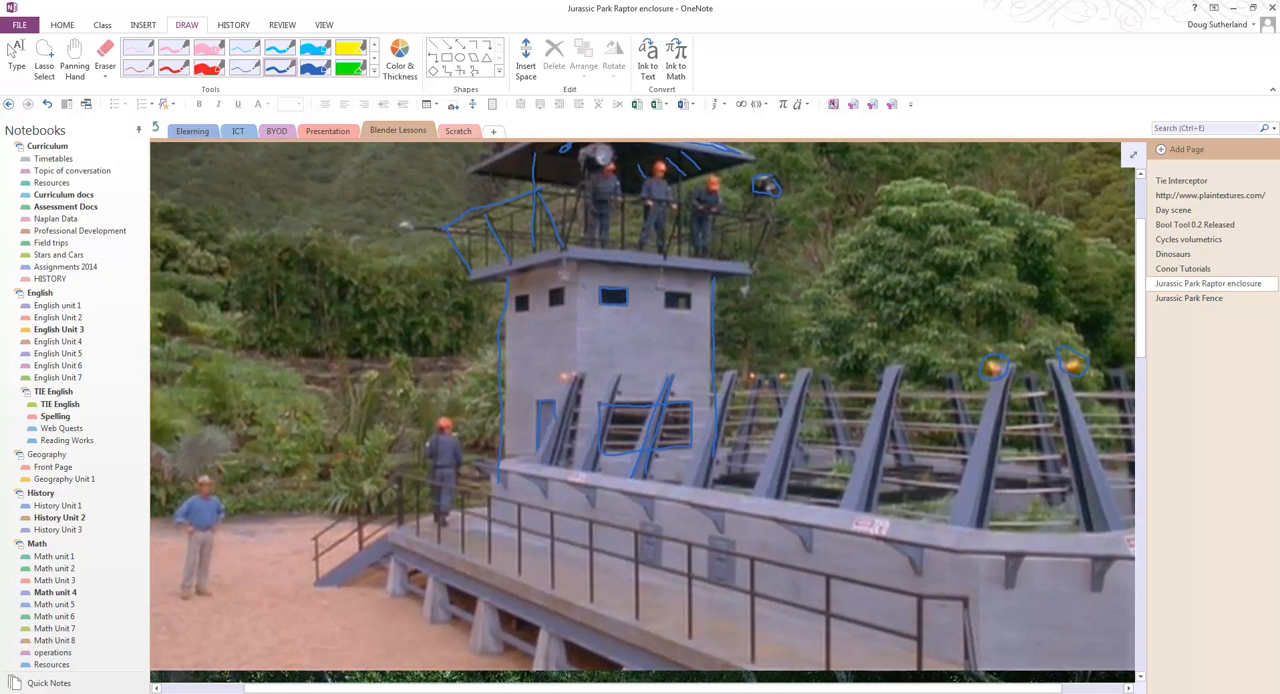
pyautogui.scroll(-3, 642, 412)
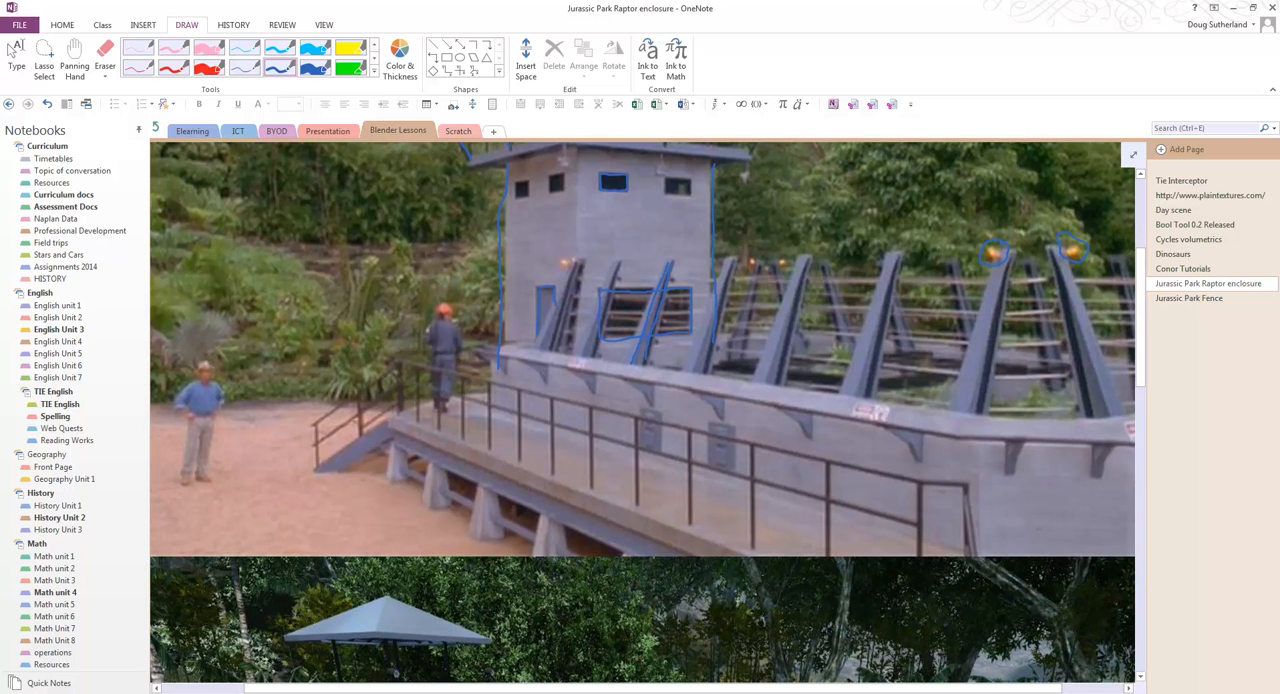
pyautogui.scroll(5, 642, 412)
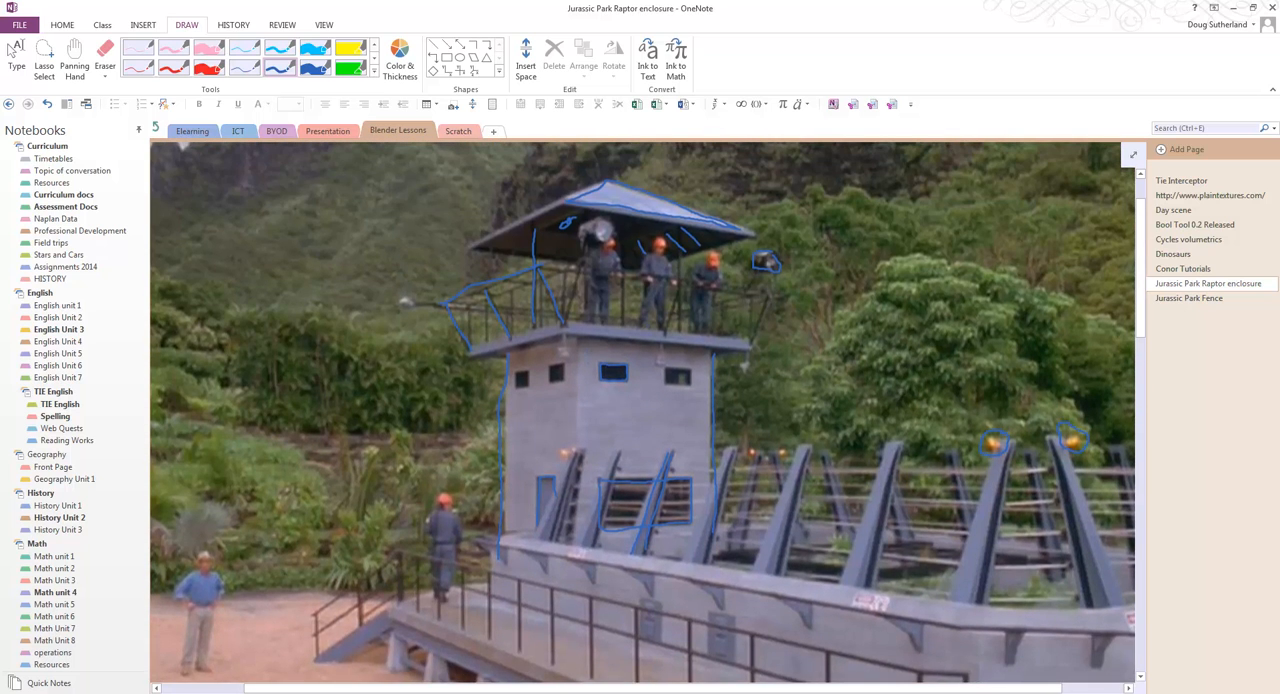
pyautogui.scroll(-15, 642, 412)
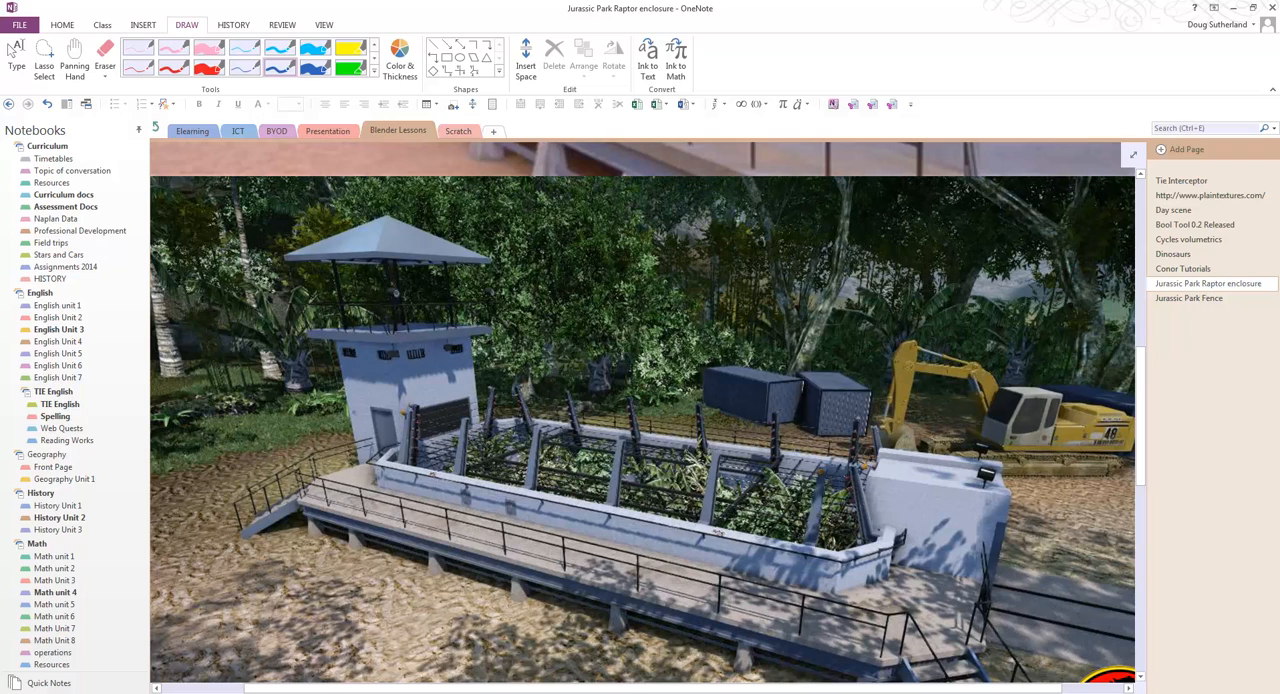
pyautogui.keyDown('ctrl'); pyautogui.scroll(10, 415, 393); pyautogui.keyUp('ctrl')
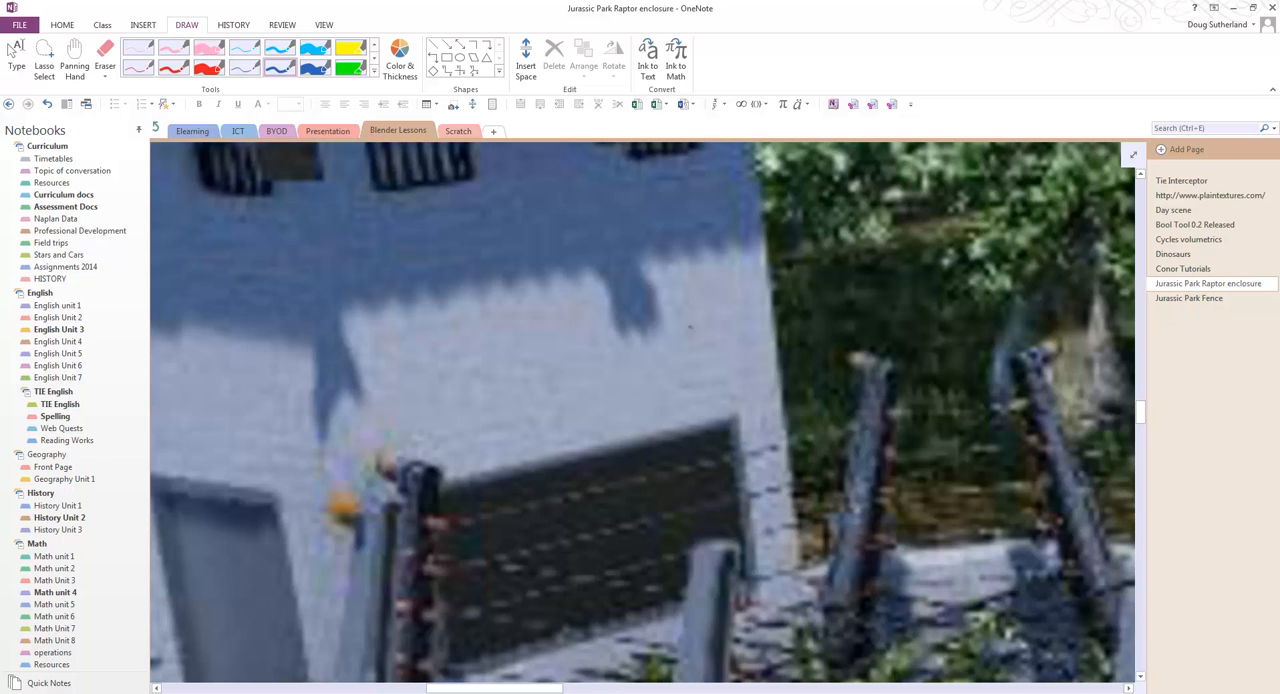
pyautogui.keyDown('ctrl'); pyautogui.scroll(-2, 689, 326); pyautogui.keyUp('ctrl')
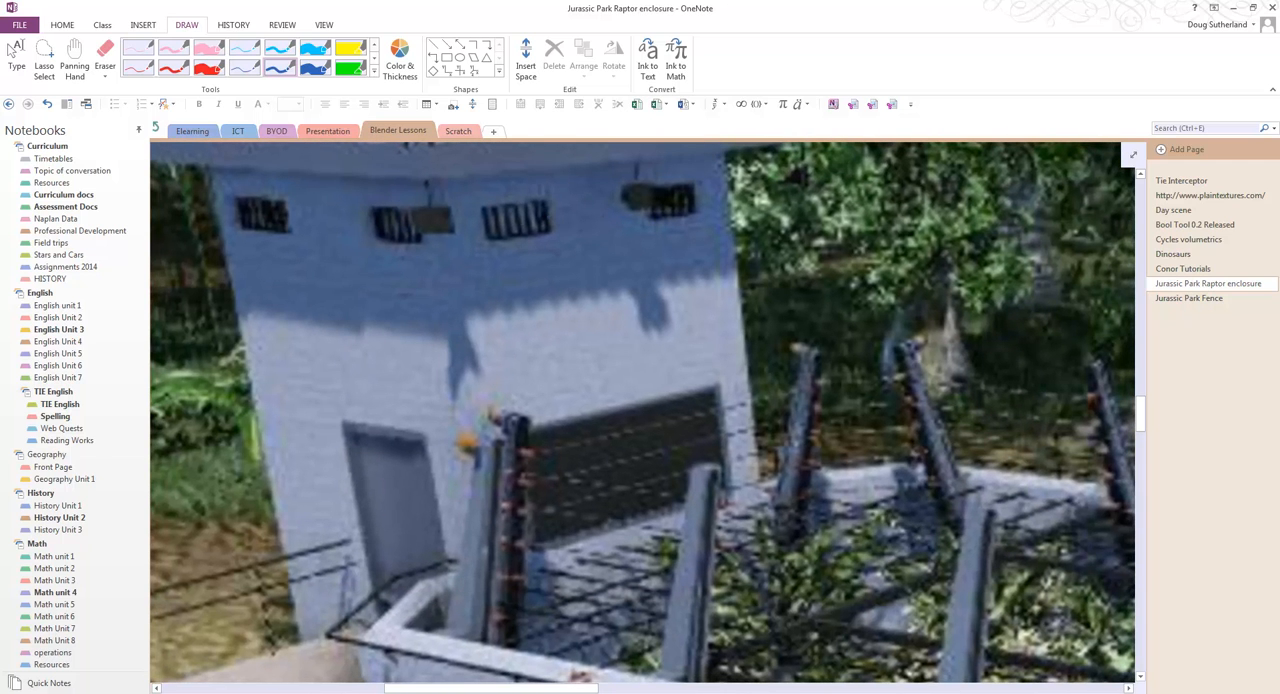
pyautogui.moveTo(548, 206)
pyautogui.mouseDown()
pyautogui.moveTo(503, 194)
pyautogui.moveTo(556, 240)
pyautogui.moveTo(540, 205)
pyautogui.mouseUp()
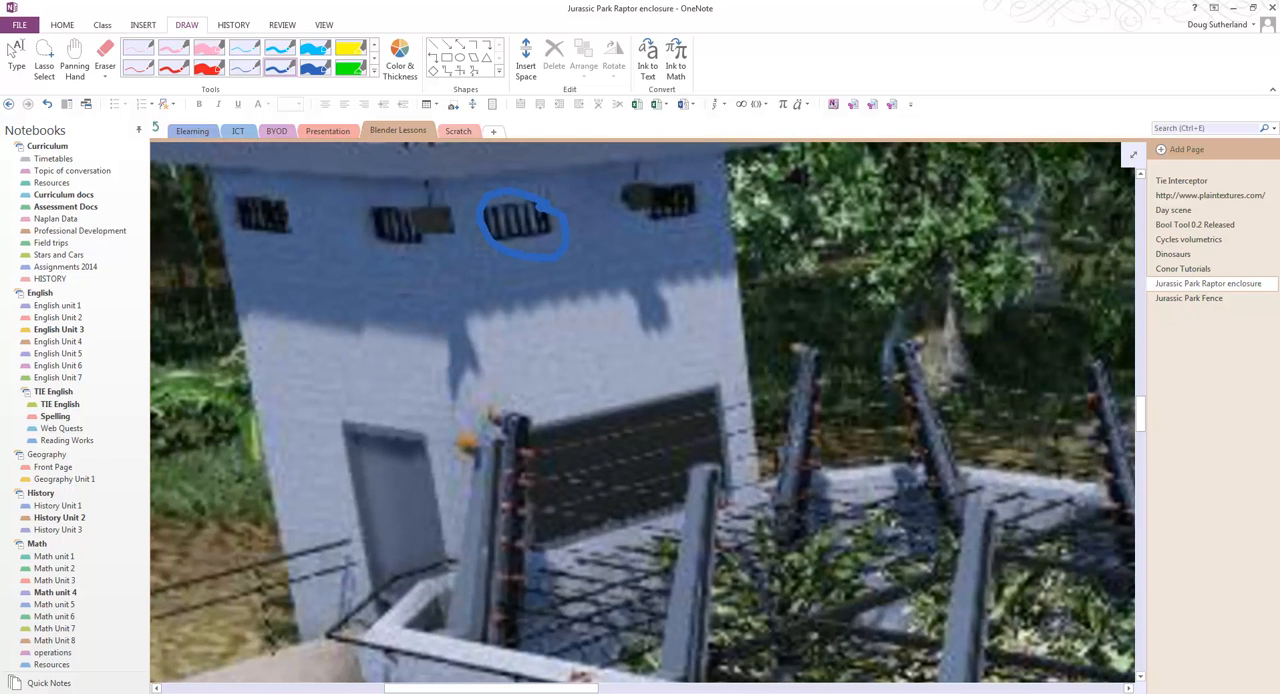
# Step: Compare the watchtower, windows, walkway and enclosure wall in the rendered image and the annotated film still
pyautogui.keyDown('ctrl'); pyautogui.scroll(-6, 640, 410); pyautogui.keyUp('ctrl')
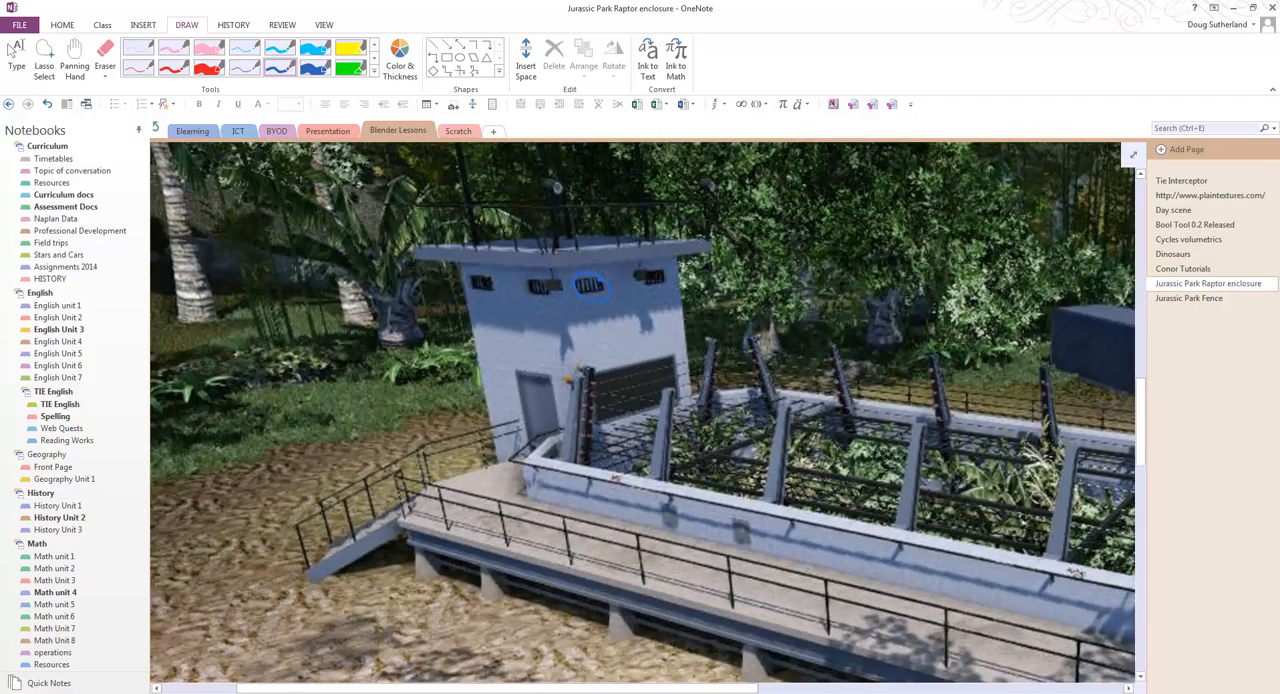
pyautogui.keyDown('ctrl'); pyautogui.scroll(-1, 688, 352); pyautogui.keyUp('ctrl')
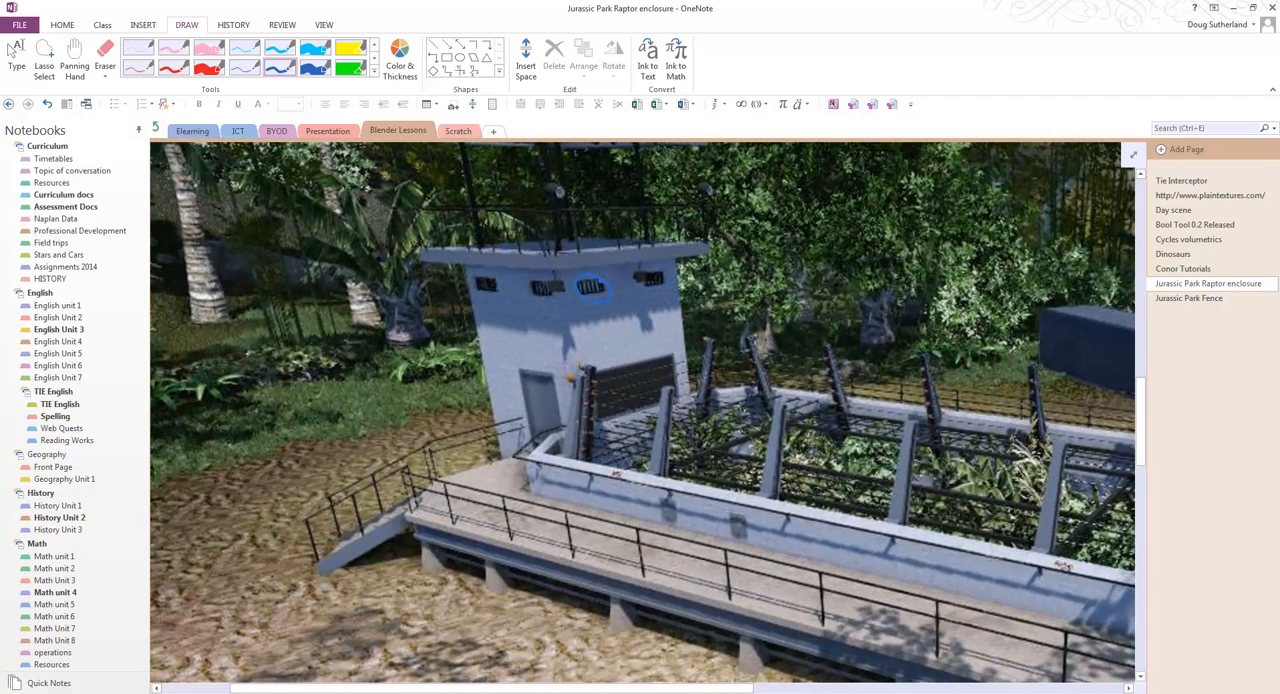
pyautogui.scroll(5, 648, 413)
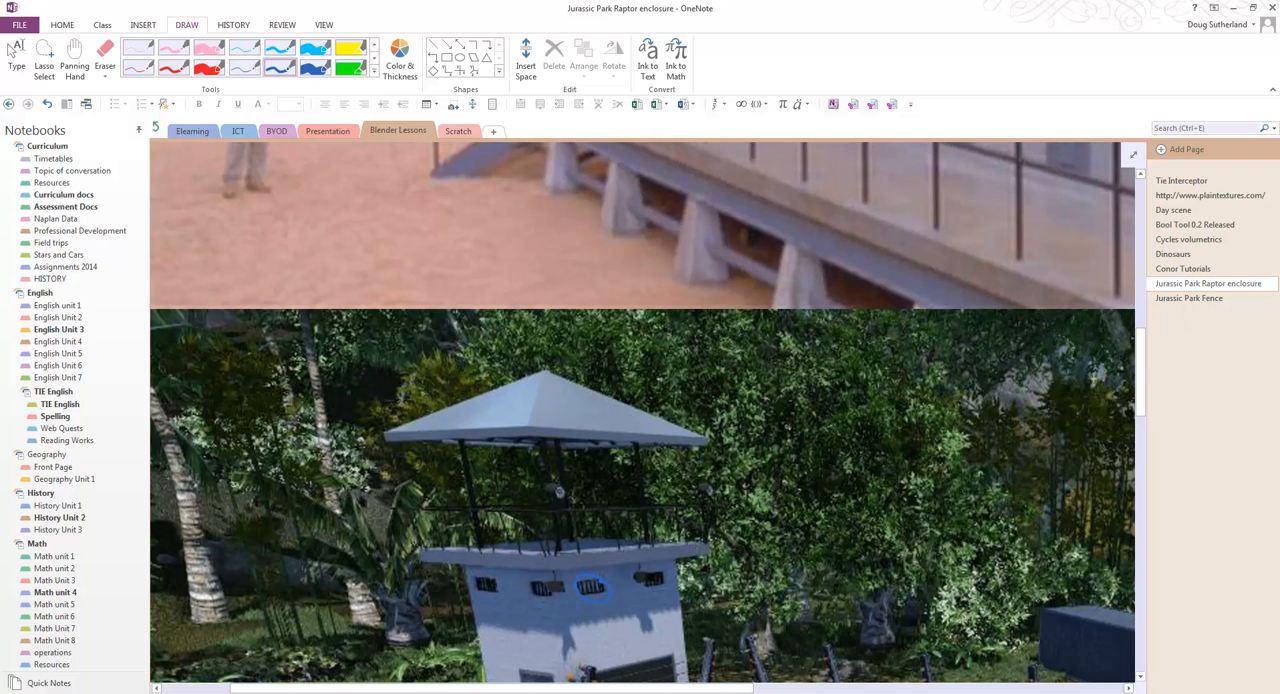
pyautogui.scroll(10, 640, 410)
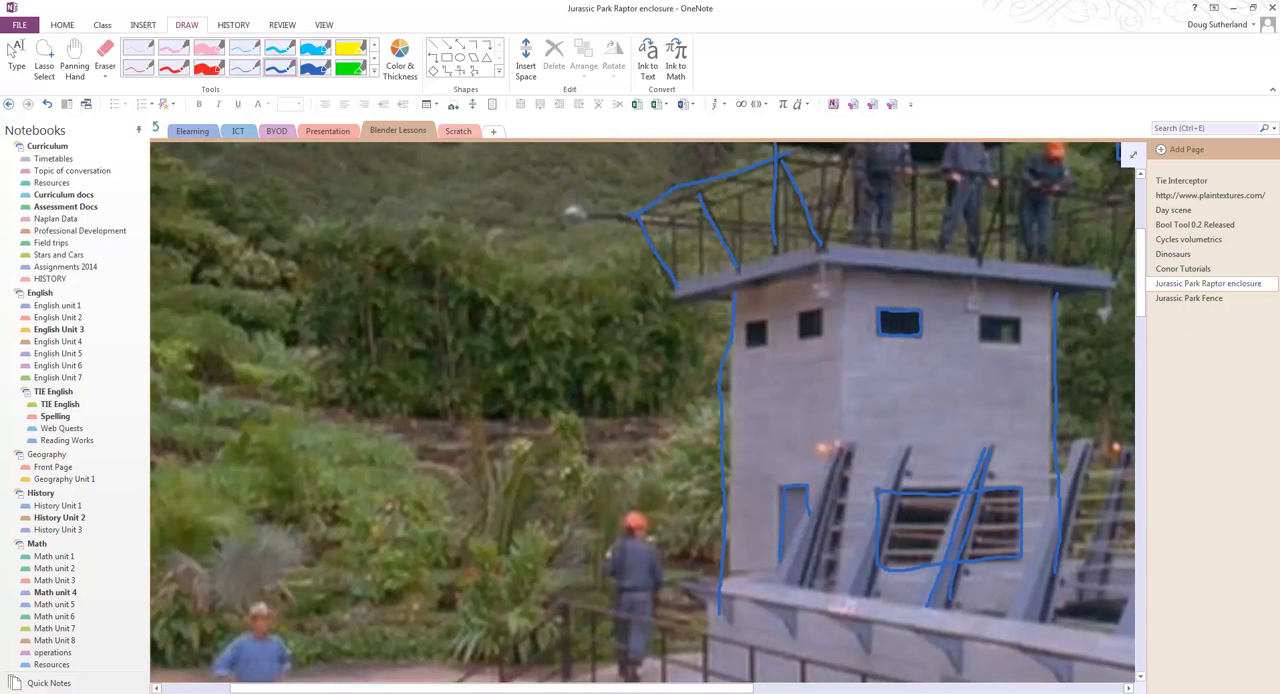
pyautogui.scroll(2, 640, 410)
pyautogui.scroll(-2, 640, 410)
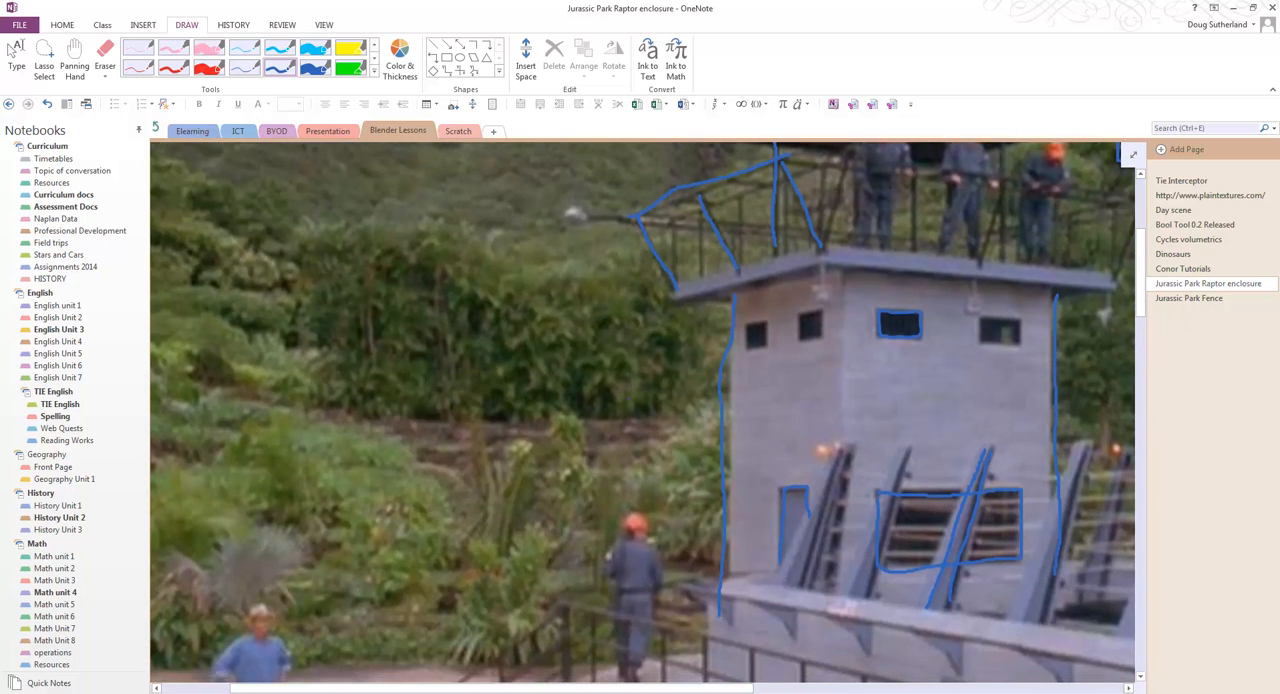
pyautogui.scroll(-1, 640, 410)
pyautogui.scroll(-3, 640, 410)
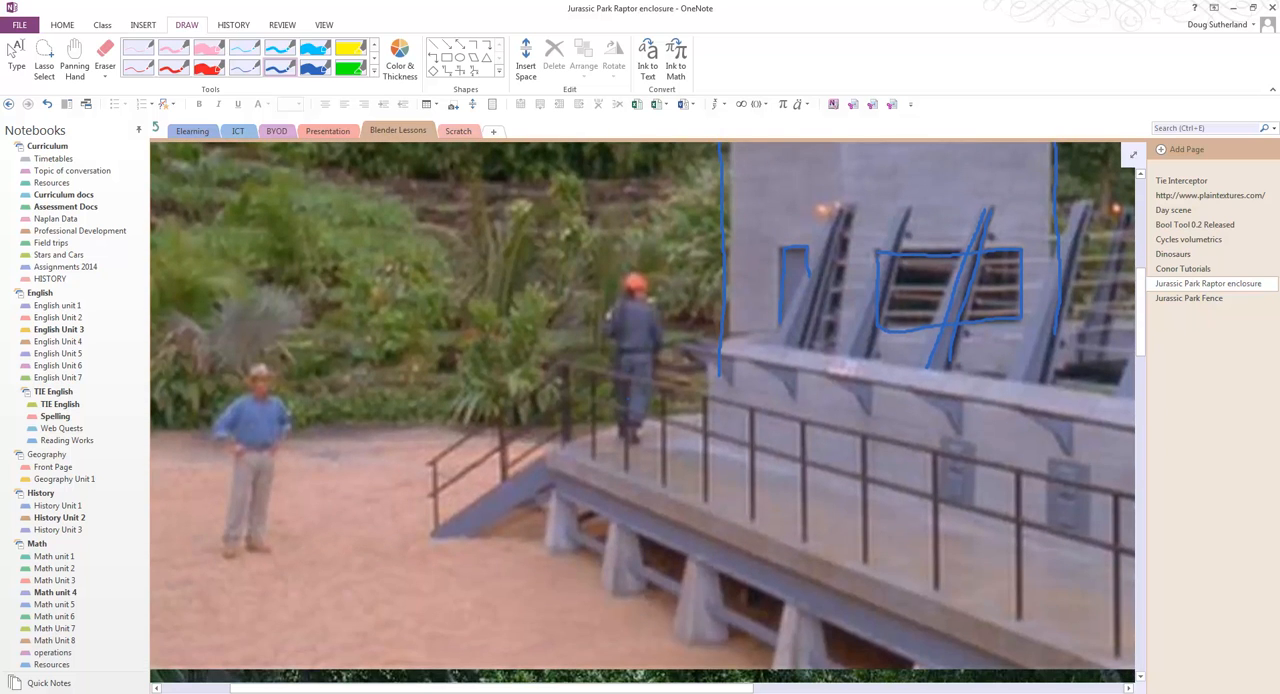
pyautogui.keyDown('ctrl'); pyautogui.scroll(-4, 640, 410); pyautogui.keyUp('ctrl')
pyautogui.scroll(3, 640, 410)
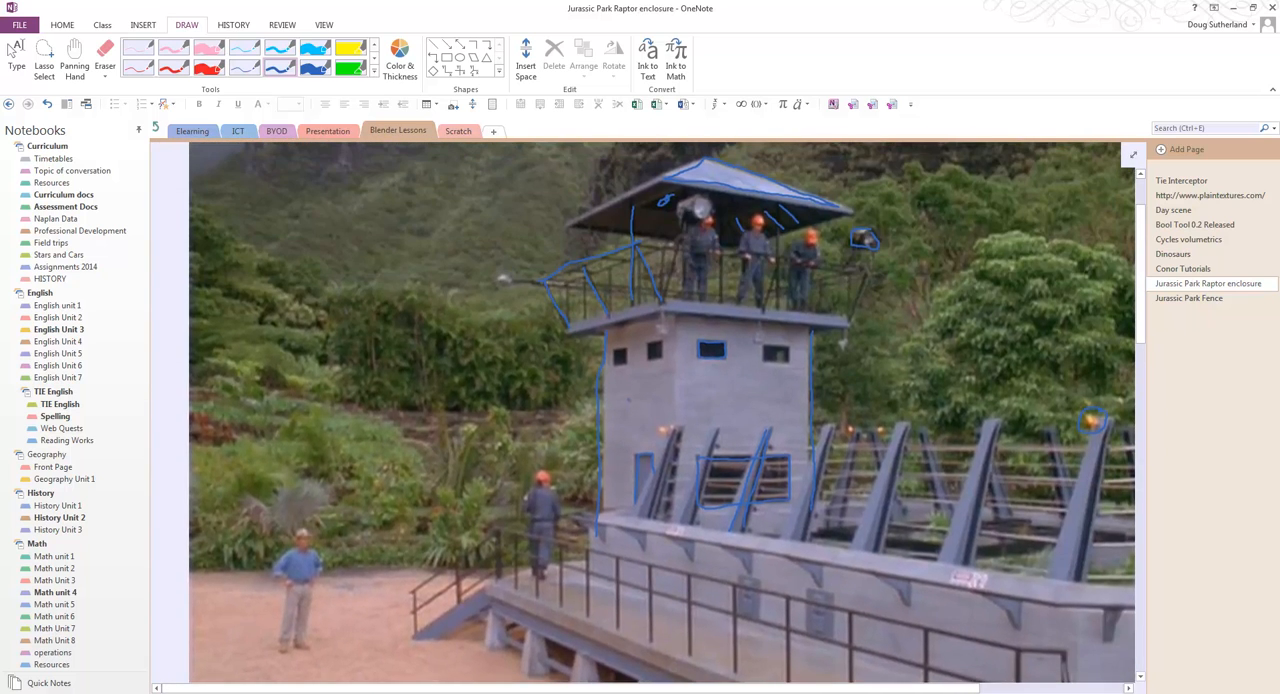
pyautogui.scroll(2, 640, 410)
pyautogui.scroll(-1, 640, 410)
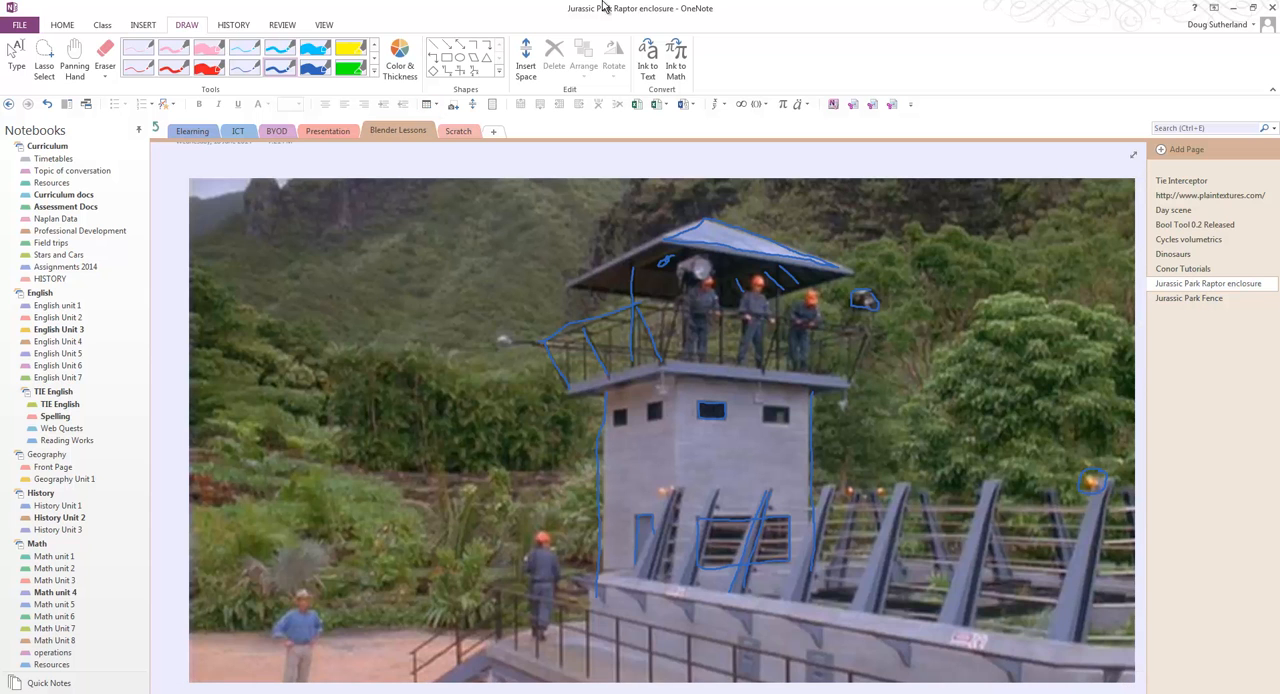
# Step: Switch to Blender and return the fence from Edit Mode to Object Mode
pyautogui.moveTo(765, 9); pyautogui.dragTo(1279, 50)
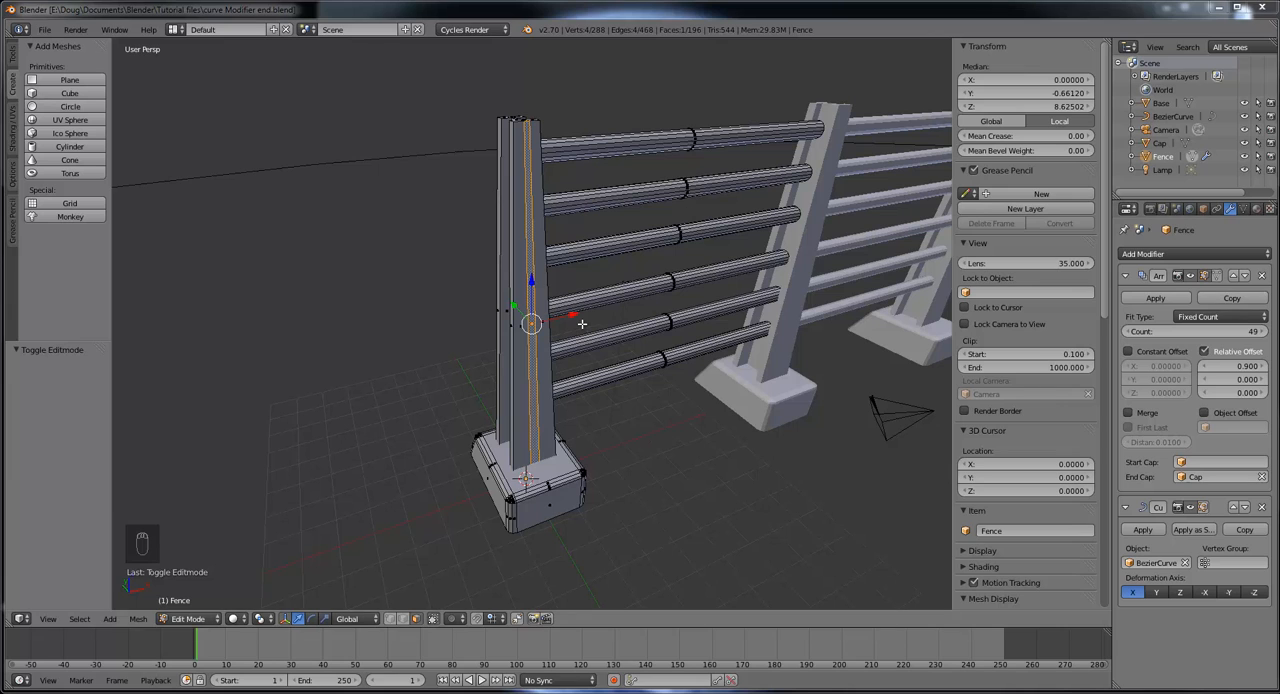
pyautogui.moveTo(660, 397); pyautogui.dragTo(680, 423, button='middle')
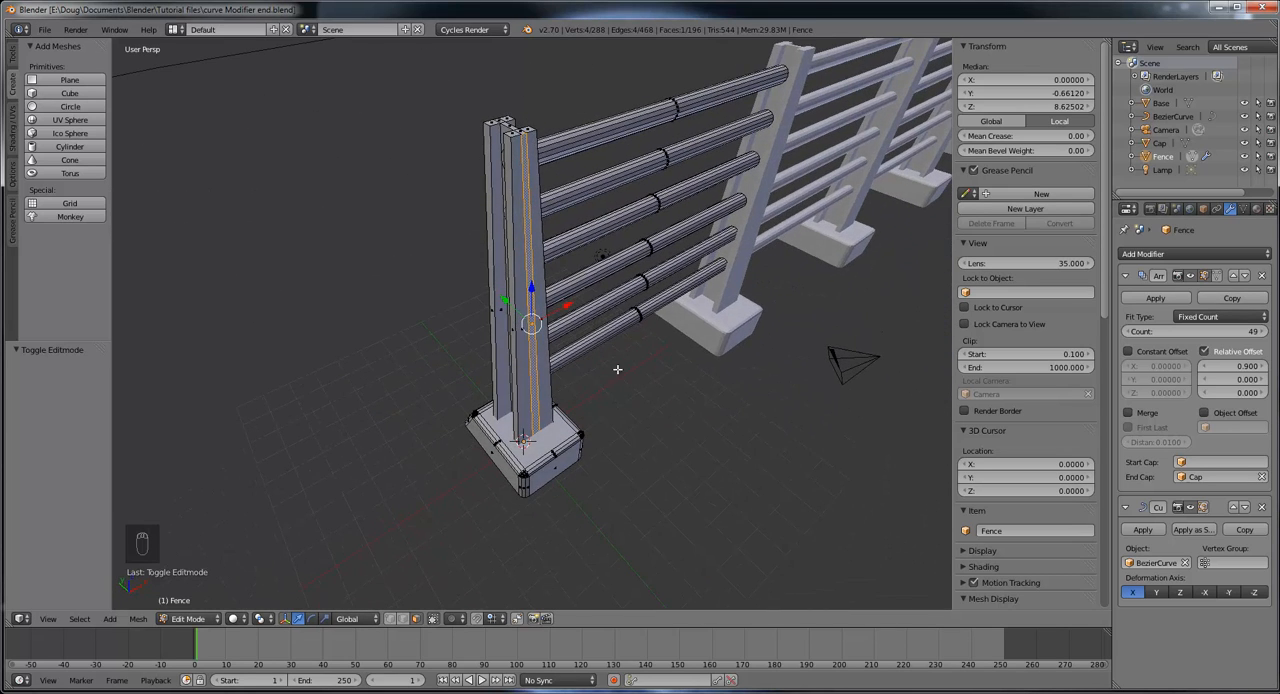
pyautogui.scroll(-3, 618, 377)
pyautogui.moveTo(783, 349); pyautogui.dragTo(723, 360, button='middle')
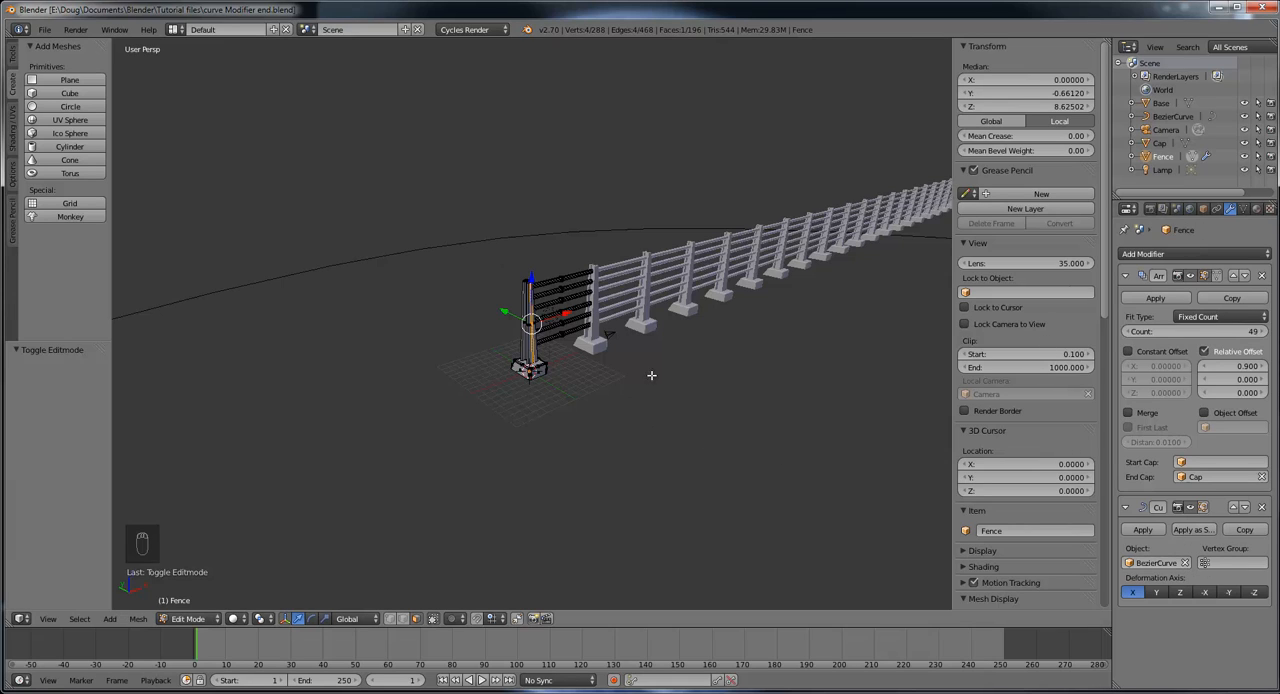
pyautogui.click(200, 621)
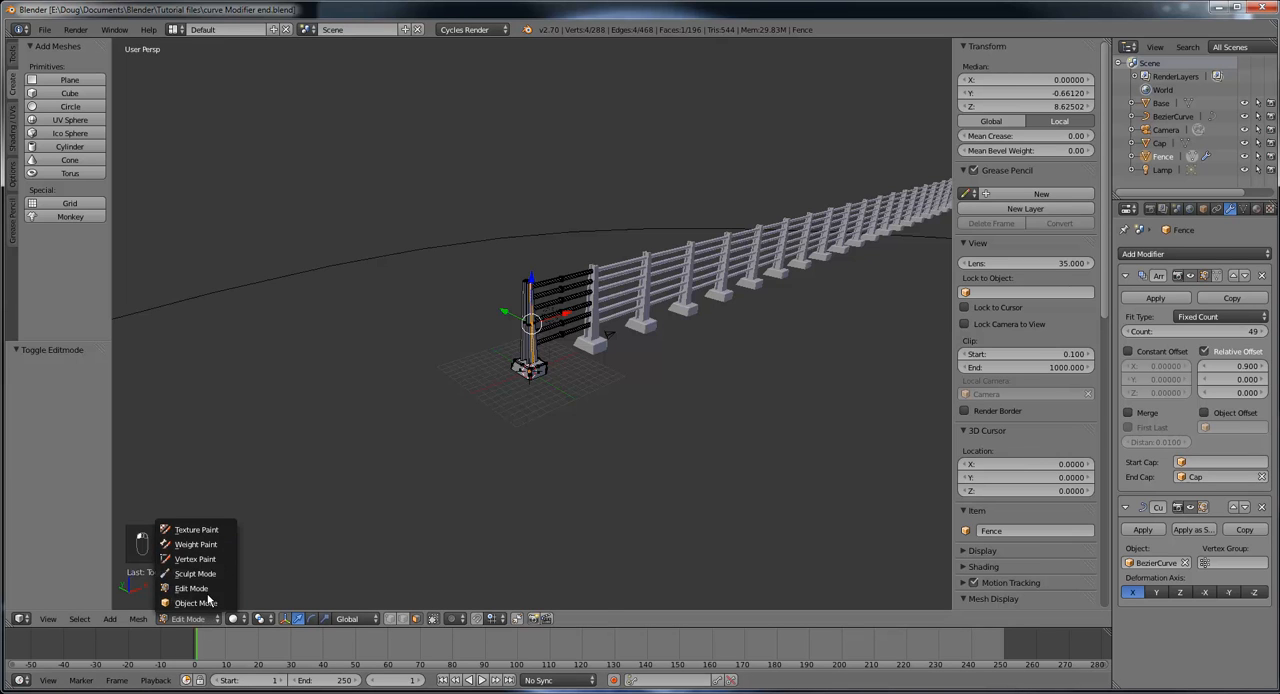
pyautogui.click(207, 608)
# Step: Add the Bezier curve to the fence selection and move both objects to layer 5
pyautogui.moveTo(440, 408); pyautogui.dragTo(620, 420, button='middle')
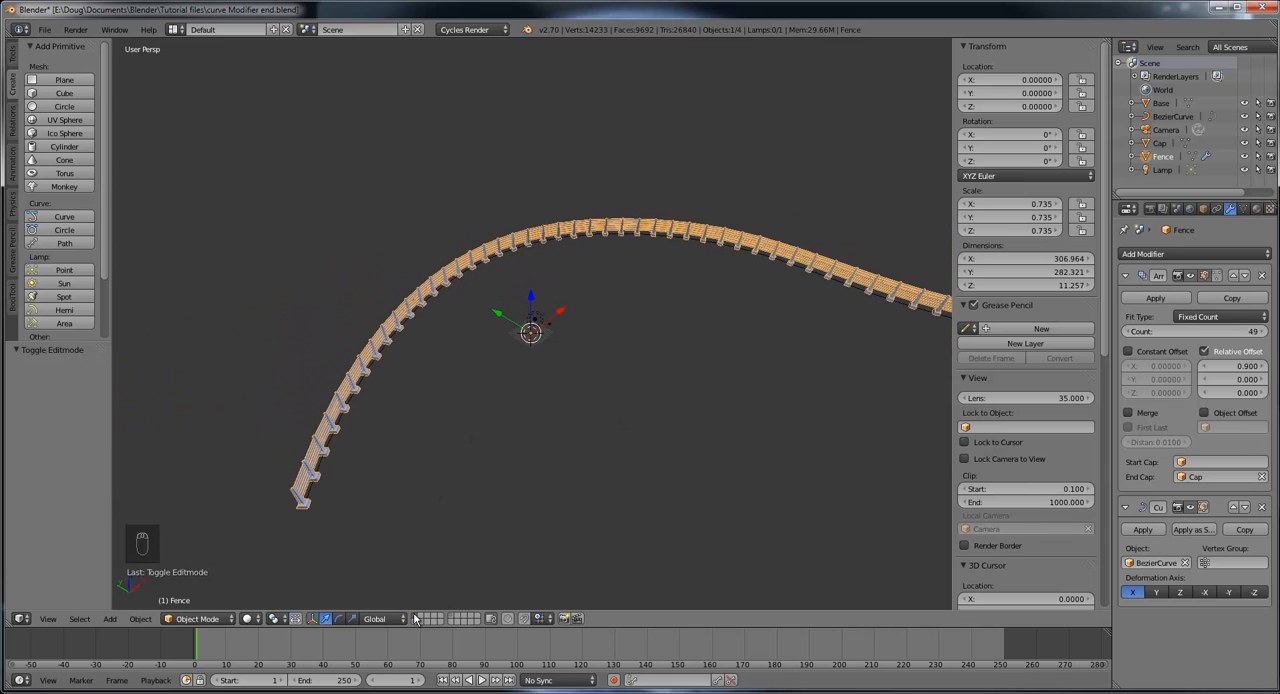
pyautogui.moveTo(537, 471); pyautogui.dragTo(480, 331, button='middle')
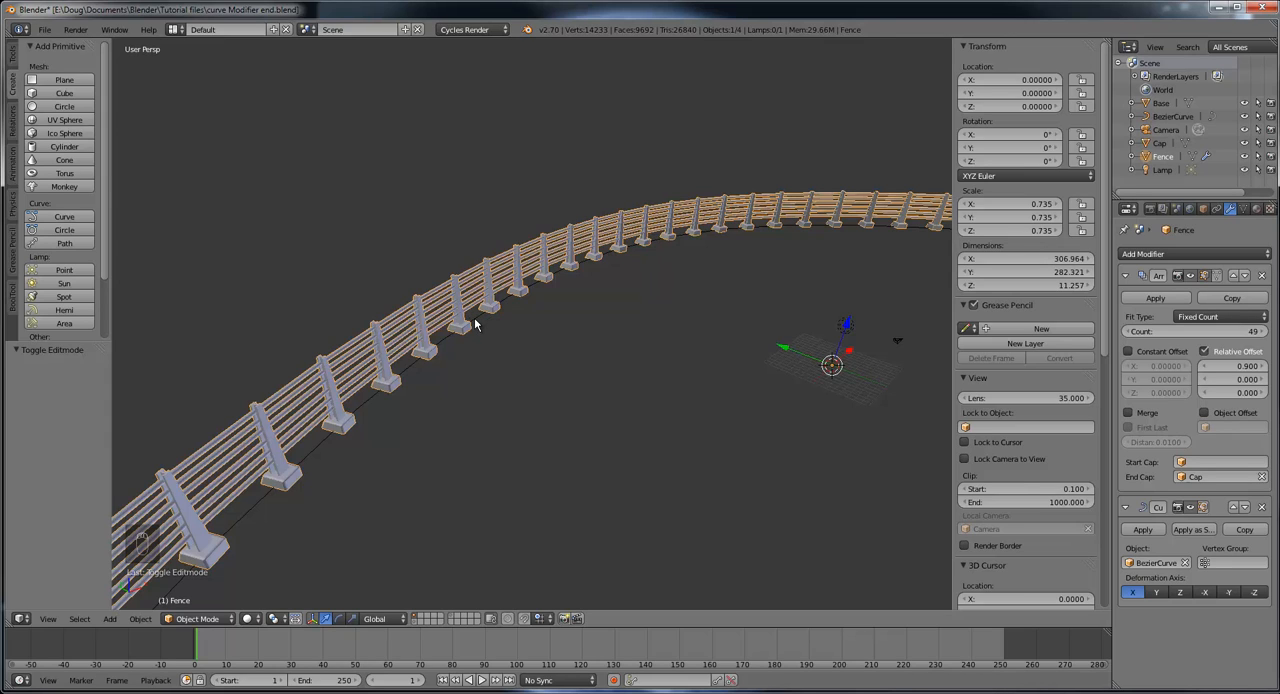
pyautogui.keyDown('shift'); pyautogui.rightClick(475, 325); pyautogui.keyUp('shift')
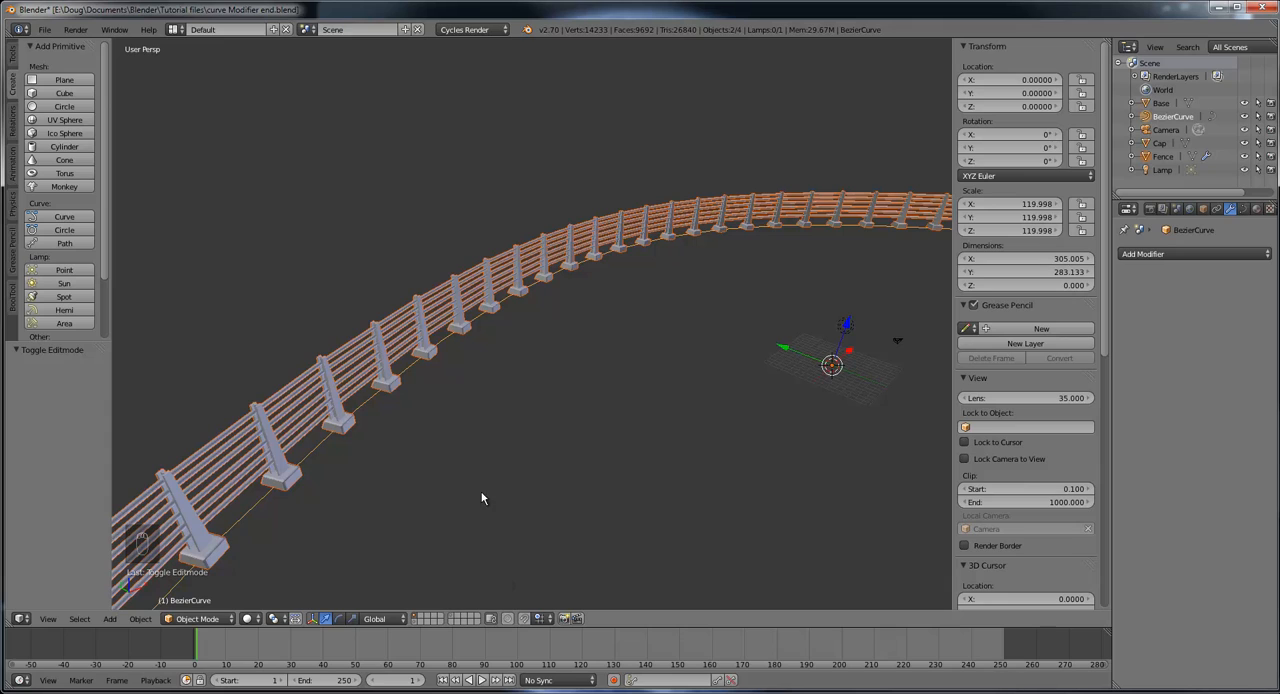
pyautogui.click(140, 618)
pyautogui.press('m')
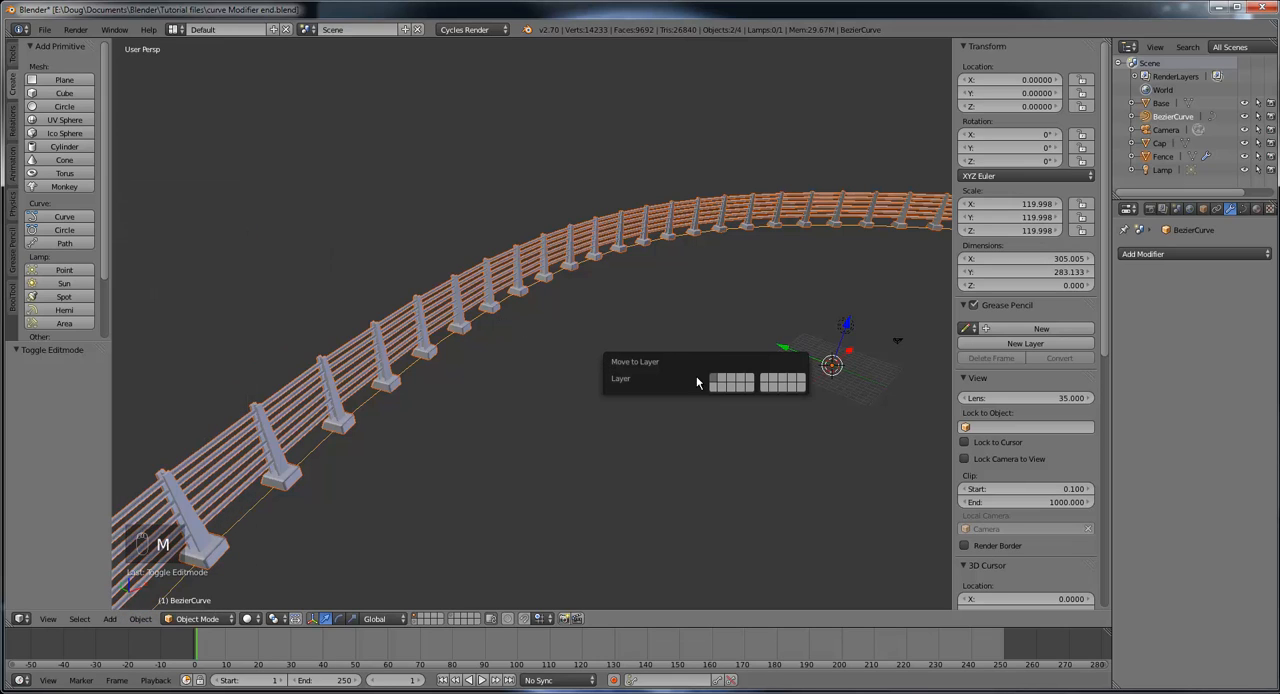
pyautogui.click(750, 381)
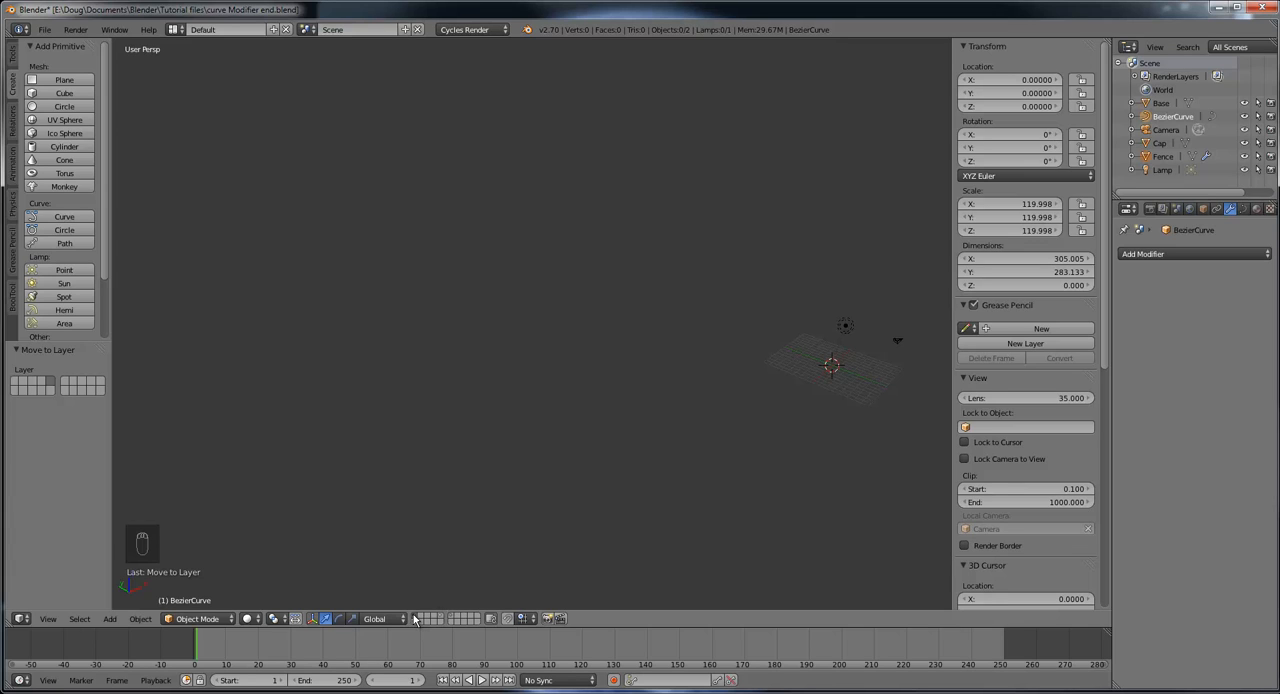
# Step: Delete the lamp from the scene
pyautogui.moveTo(486, 464); pyautogui.dragTo(705, 415, button='middle')
pyautogui.scroll(5, 740, 480)
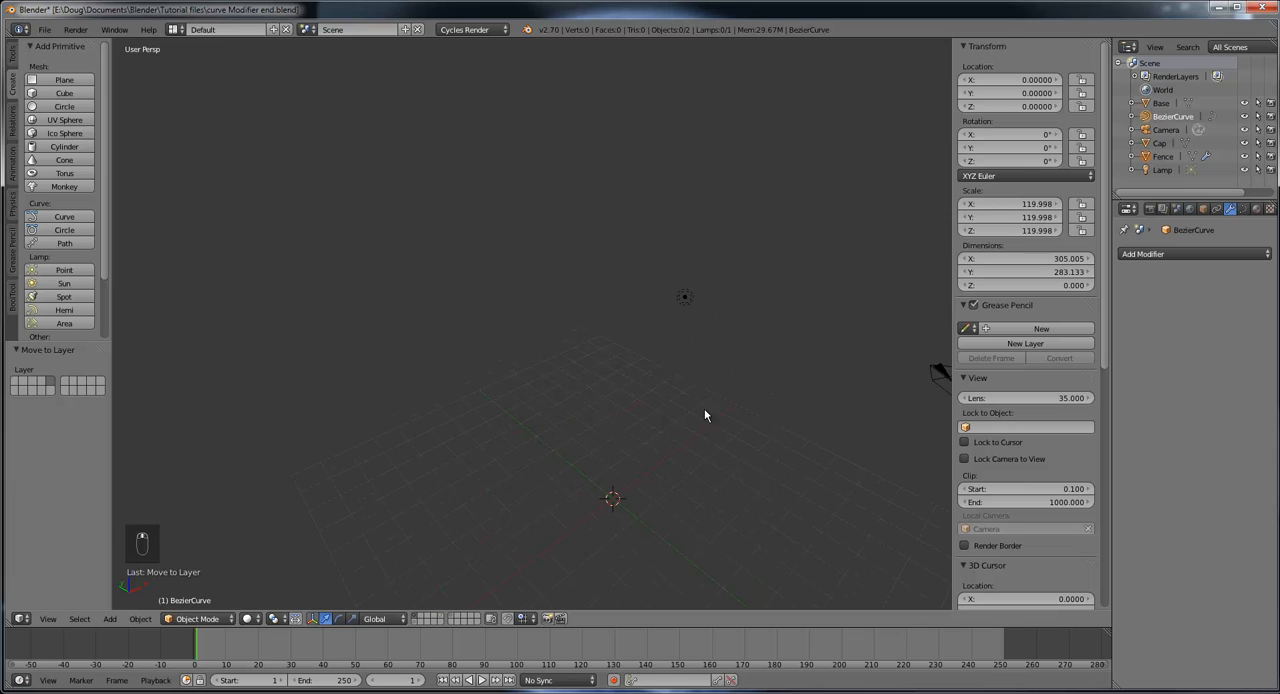
pyautogui.rightClick(685, 298)
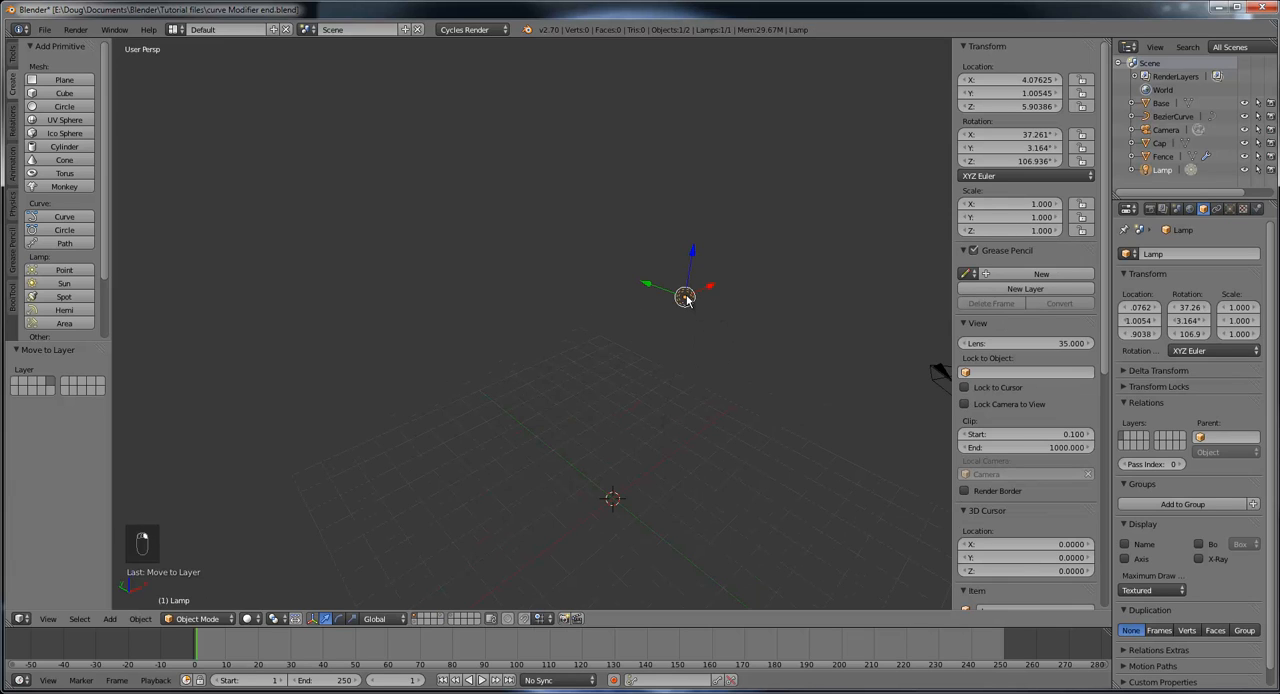
pyautogui.press('Delete')
pyautogui.click(624, 364)
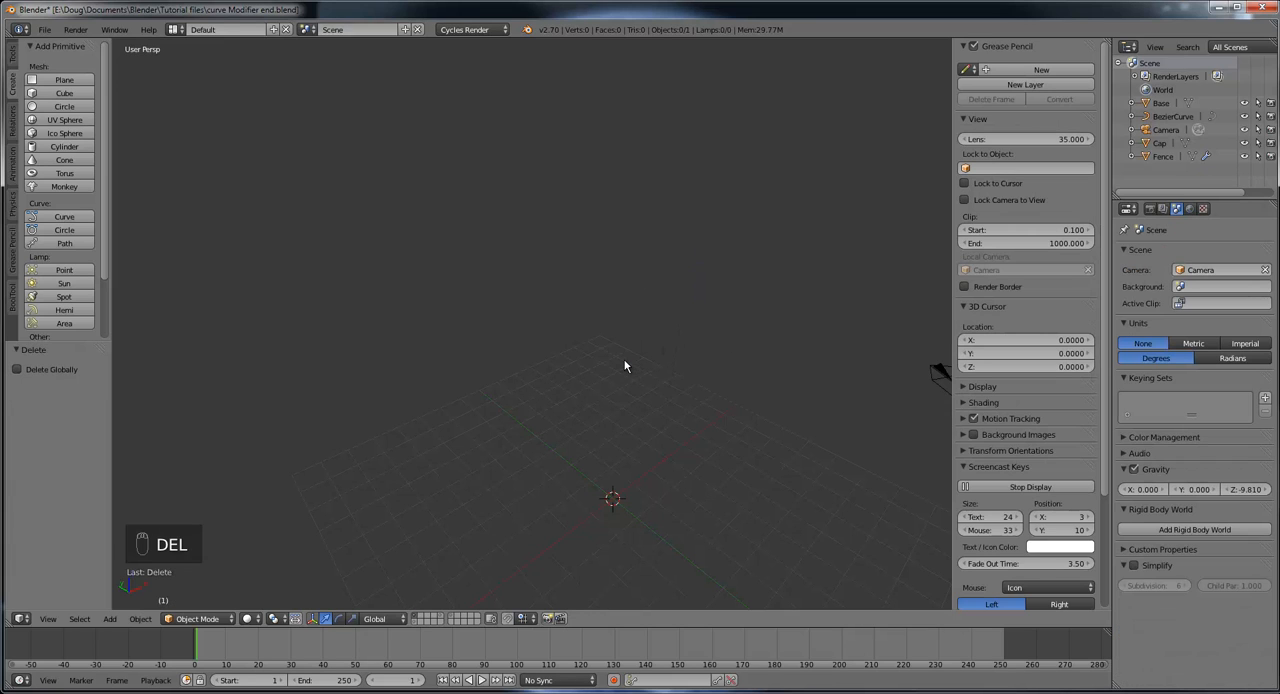
# Step: Select the camera, then display layers 2 and 5 alongside layer 1 to examine the base and the curved fence together
pyautogui.moveTo(727, 403); pyautogui.dragTo(758, 423, button='middle')
pyautogui.rightClick(767, 367)
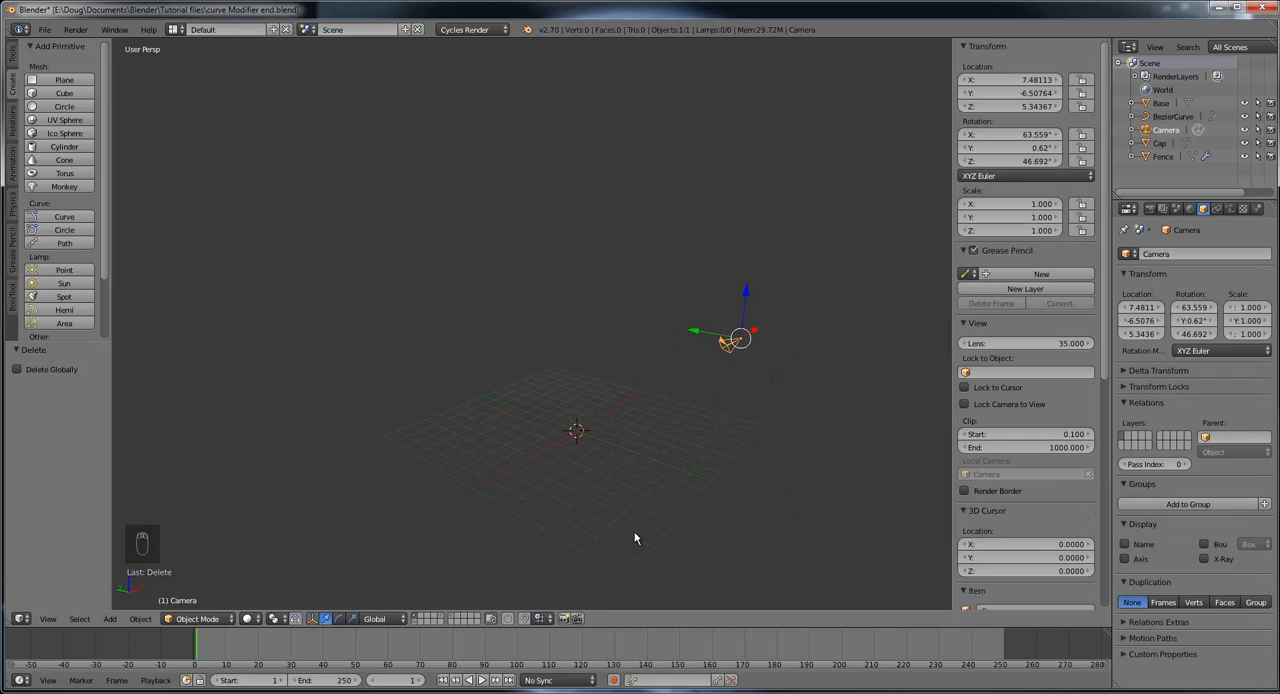
pyautogui.keyDown('shift'); pyautogui.click(420, 621); pyautogui.keyUp('shift')
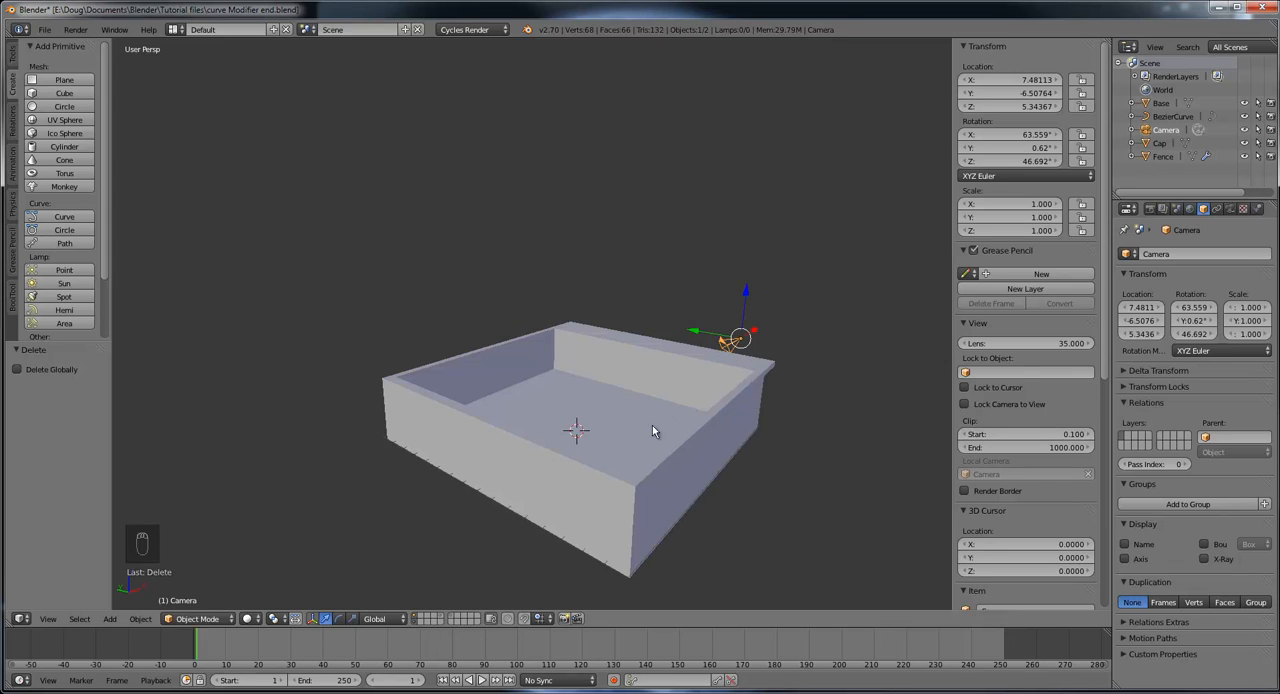
pyautogui.keyDown('shift'); pyautogui.click(441, 620); pyautogui.keyUp('shift')
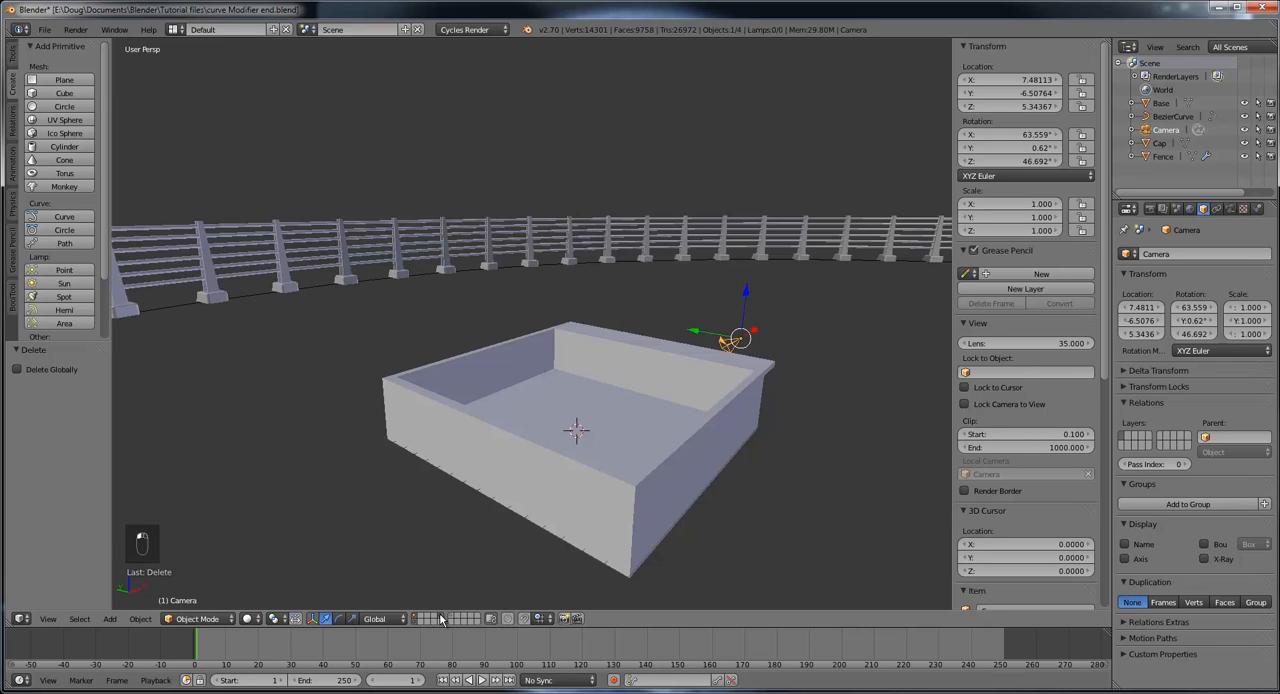
pyautogui.scroll(-3, 630, 412)
pyautogui.moveTo(630, 412); pyautogui.dragTo(317, 394, button='middle')
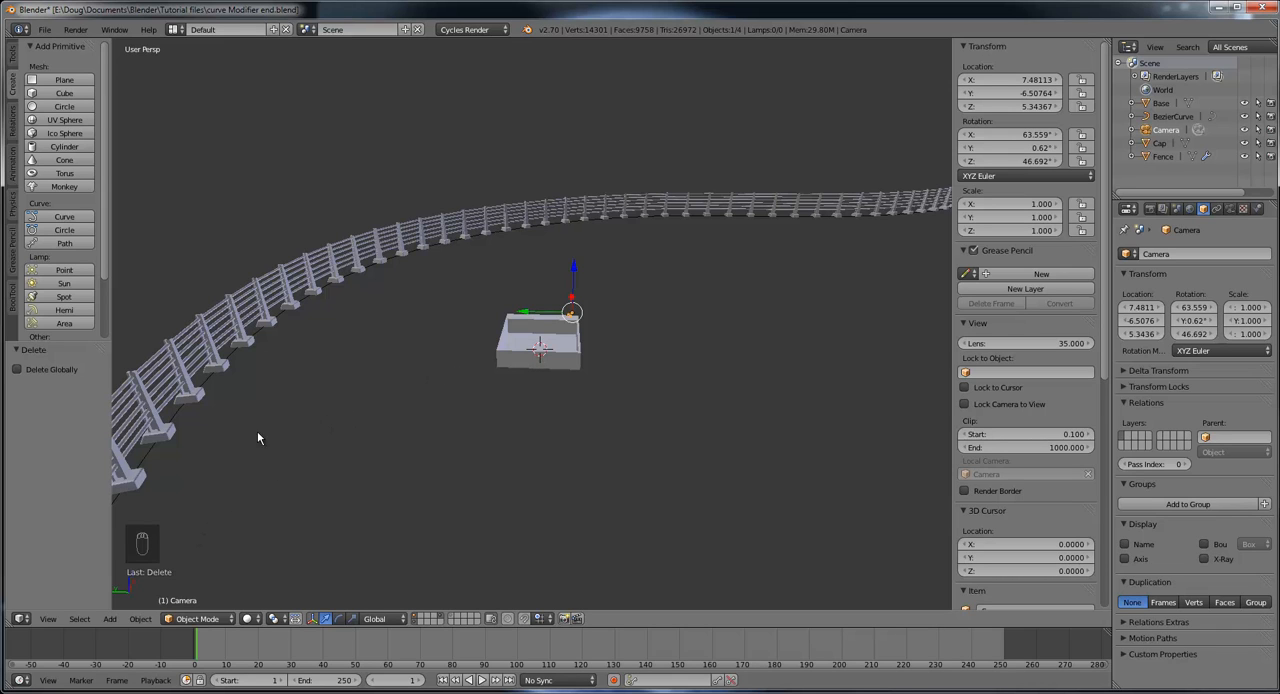
pyautogui.moveTo(730, 442); pyautogui.dragTo(649, 453, button='middle')
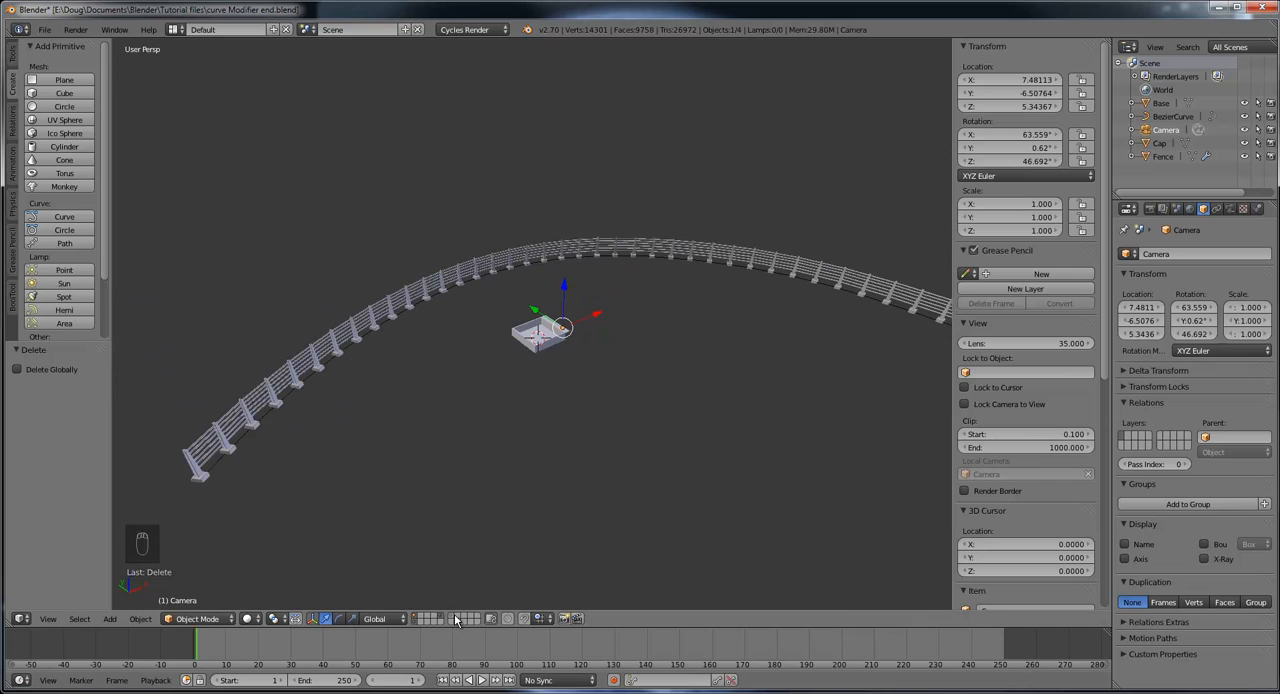
pyautogui.moveTo(769, 443); pyautogui.dragTo(710, 408, button='middle')
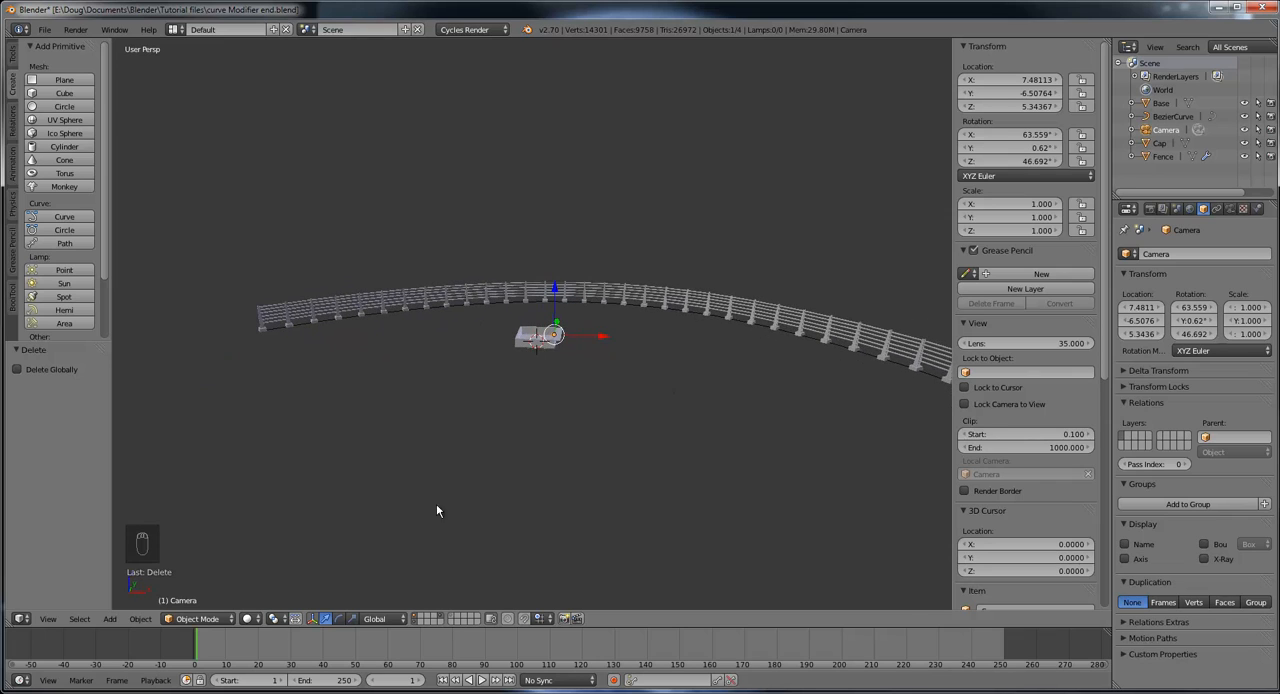
pyautogui.moveTo(560, 386); pyautogui.dragTo(535, 420, button='middle')
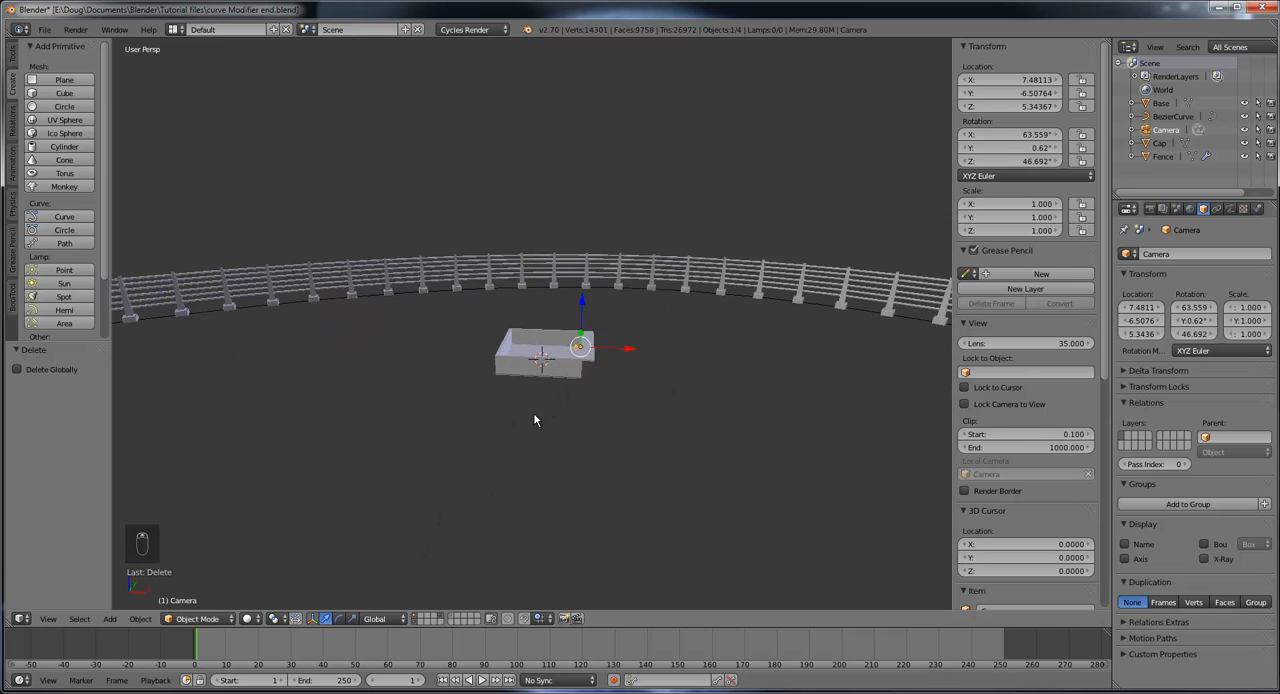
# Step: Display only layer 1 and snap the 3D cursor to the center of the scene
pyautogui.click(419, 617)
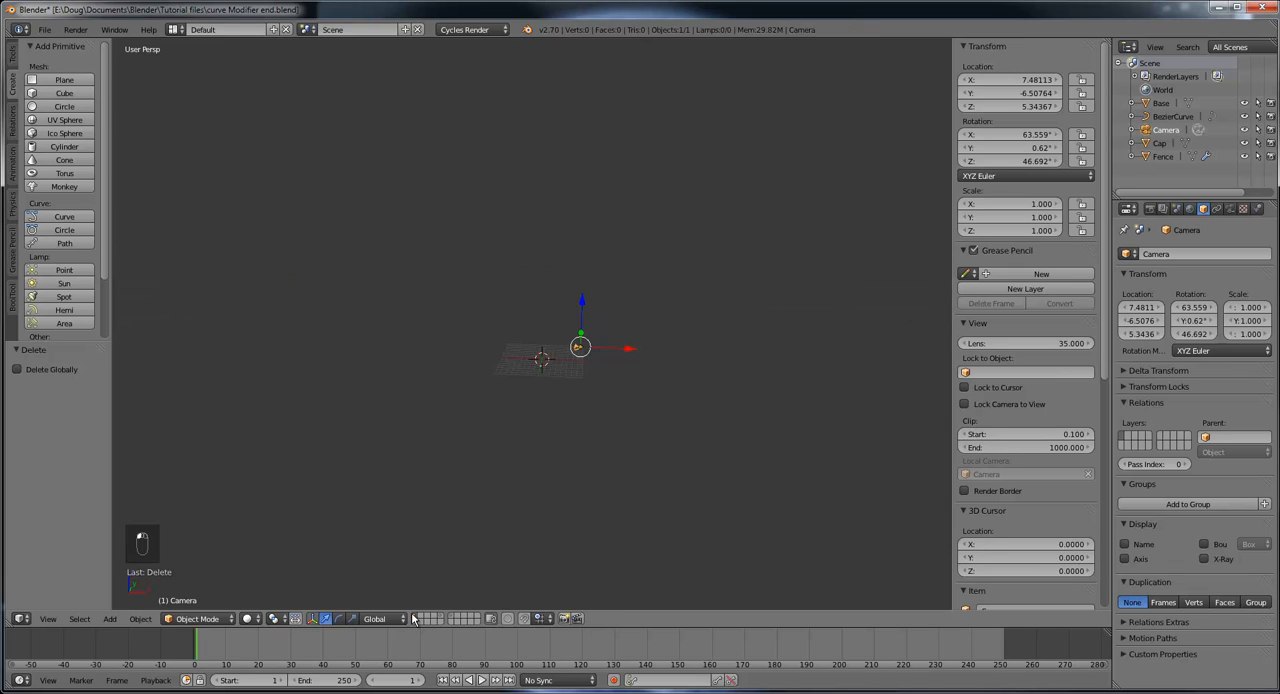
pyautogui.scroll(5, 623, 456)
pyautogui.scroll(4, 699, 477)
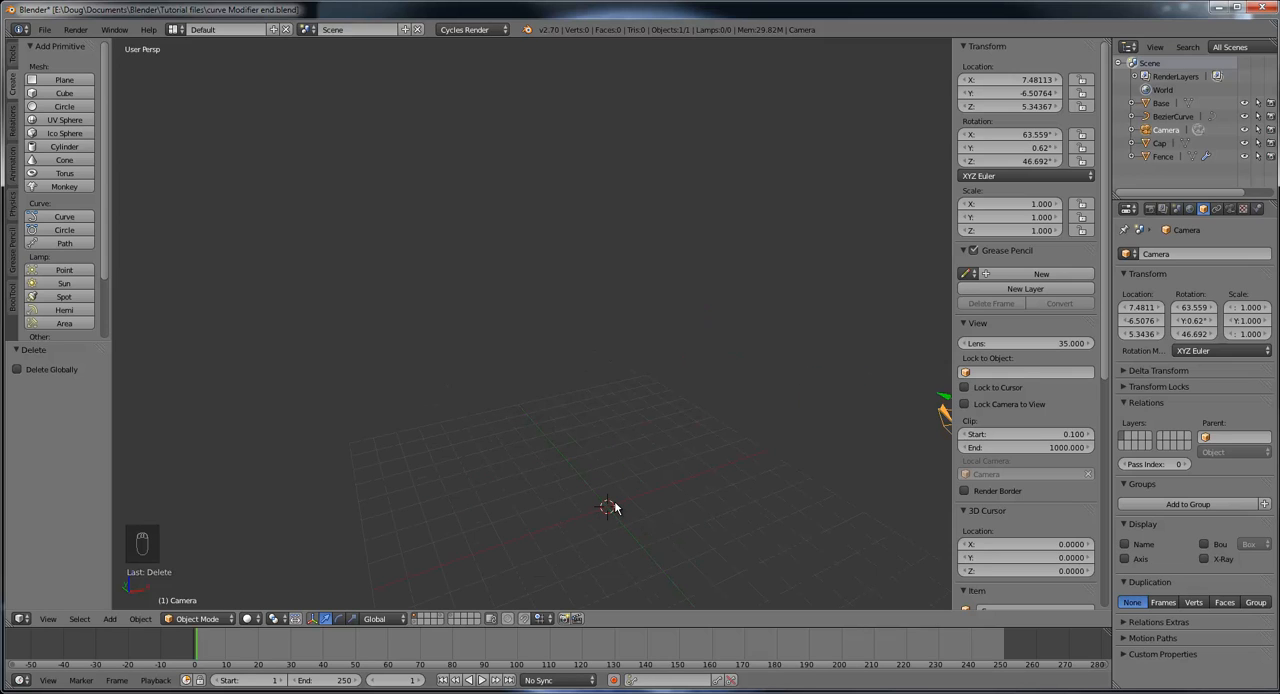
pyautogui.hotkey('shift', 's')
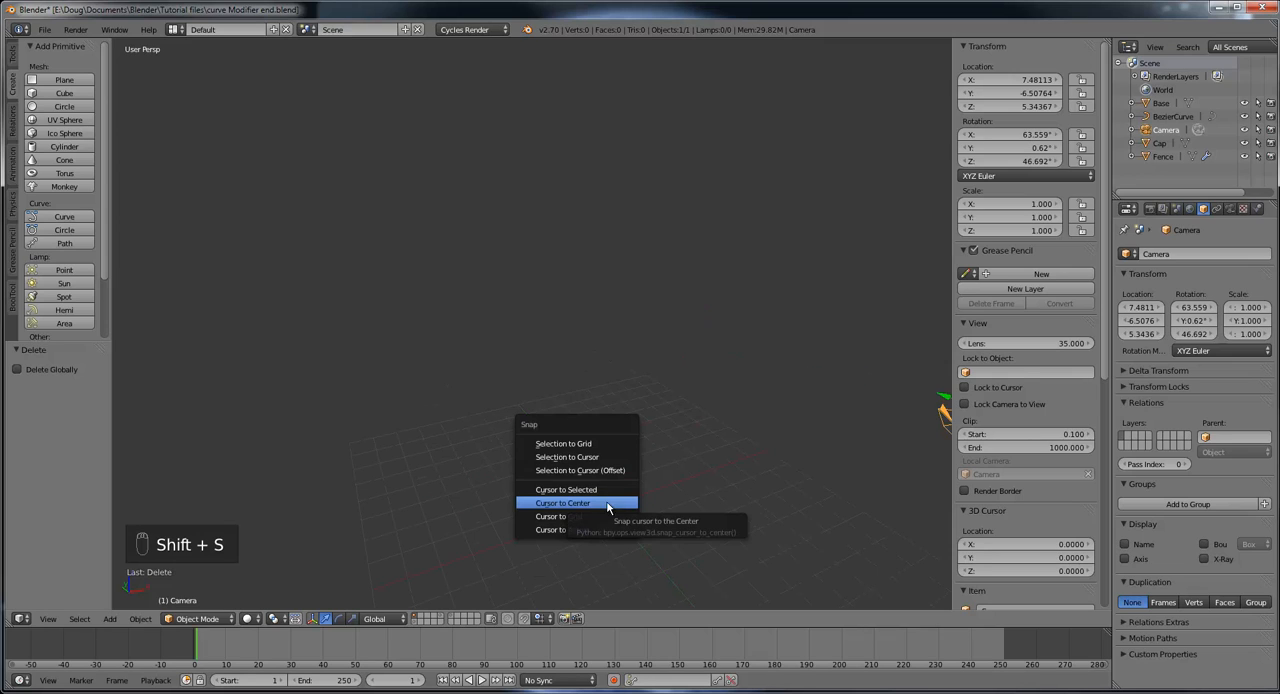
pyautogui.click(597, 503)
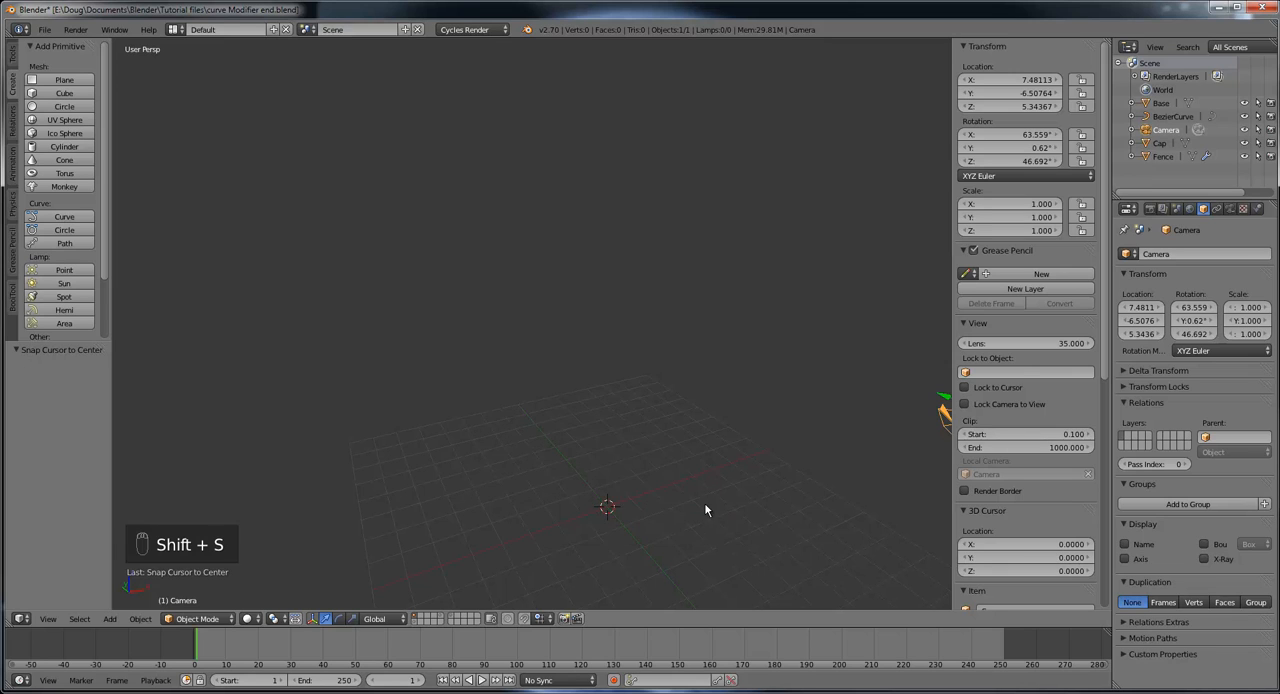
# Step: Add a plane at the 3D cursor, look at it from several angles, and undo the addition
pyautogui.moveTo(722, 494); pyautogui.dragTo(684, 476, button='middle')
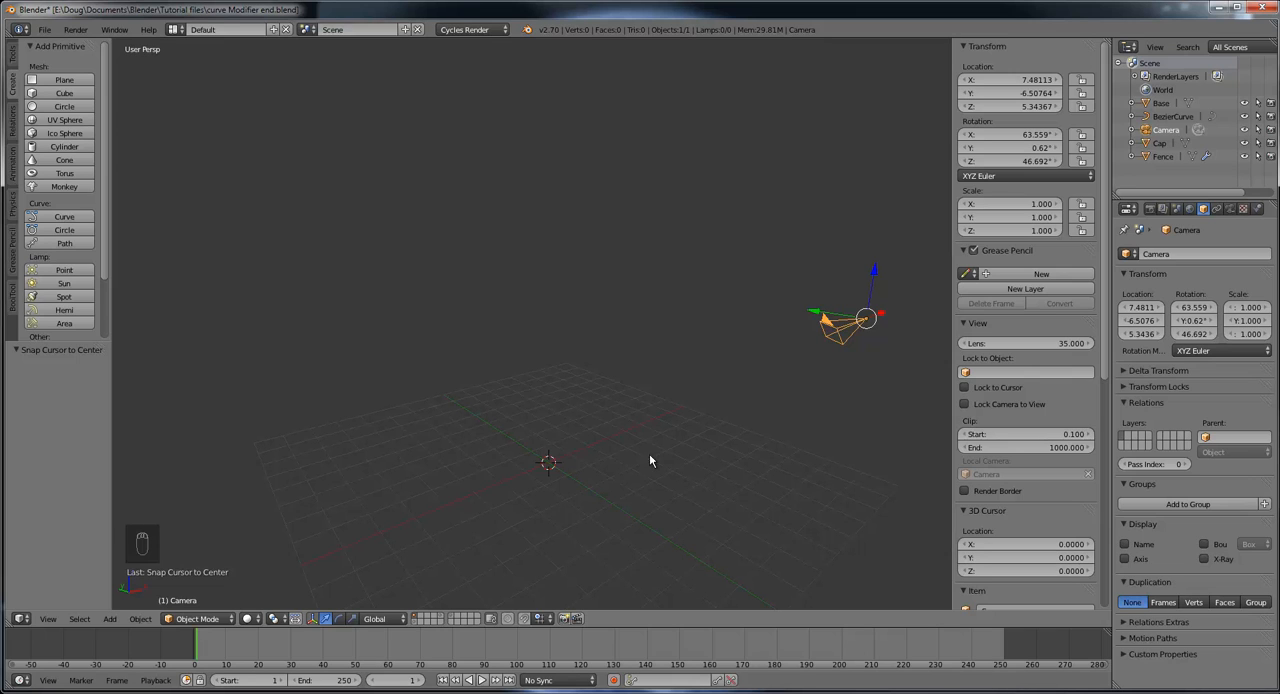
pyautogui.moveTo(585, 467)
pyautogui.mouseDown(button='middle')
pyautogui.moveTo(634, 468)
pyautogui.moveTo(606, 466)
pyautogui.mouseUp(button='middle')
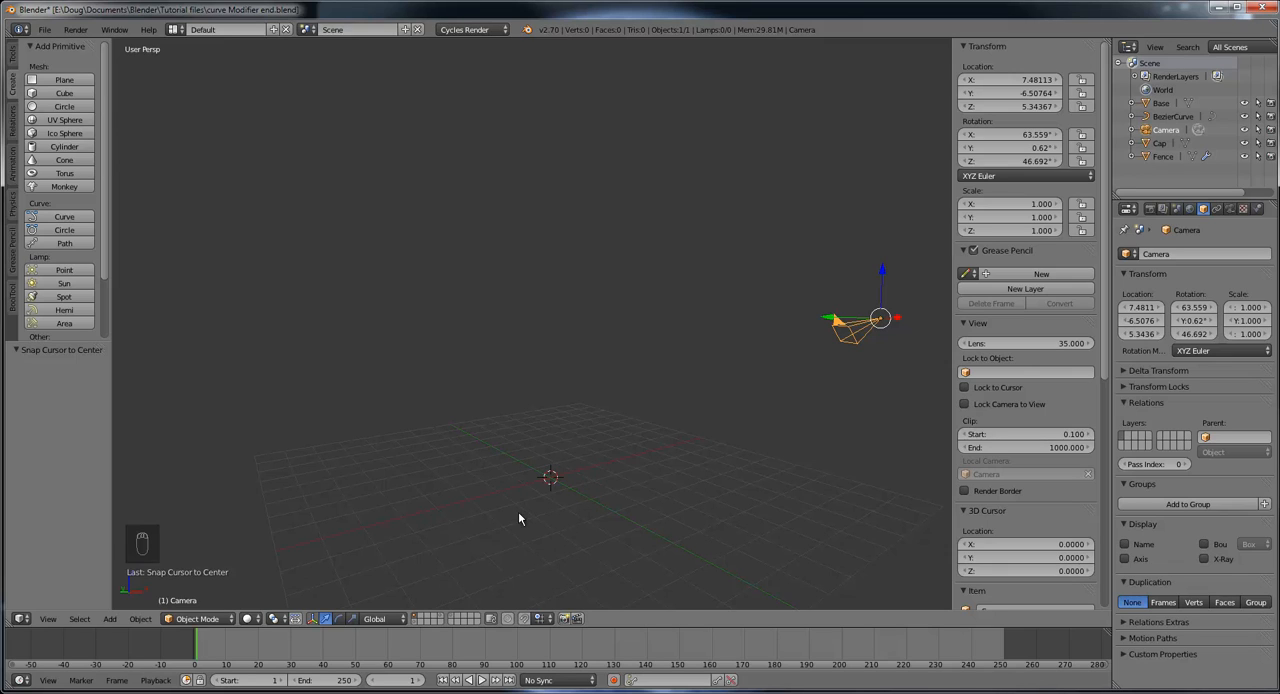
pyautogui.click(56, 81)
pyautogui.moveTo(462, 350); pyautogui.dragTo(591, 287, button='middle')
pyautogui.scroll(3, 621, 553)
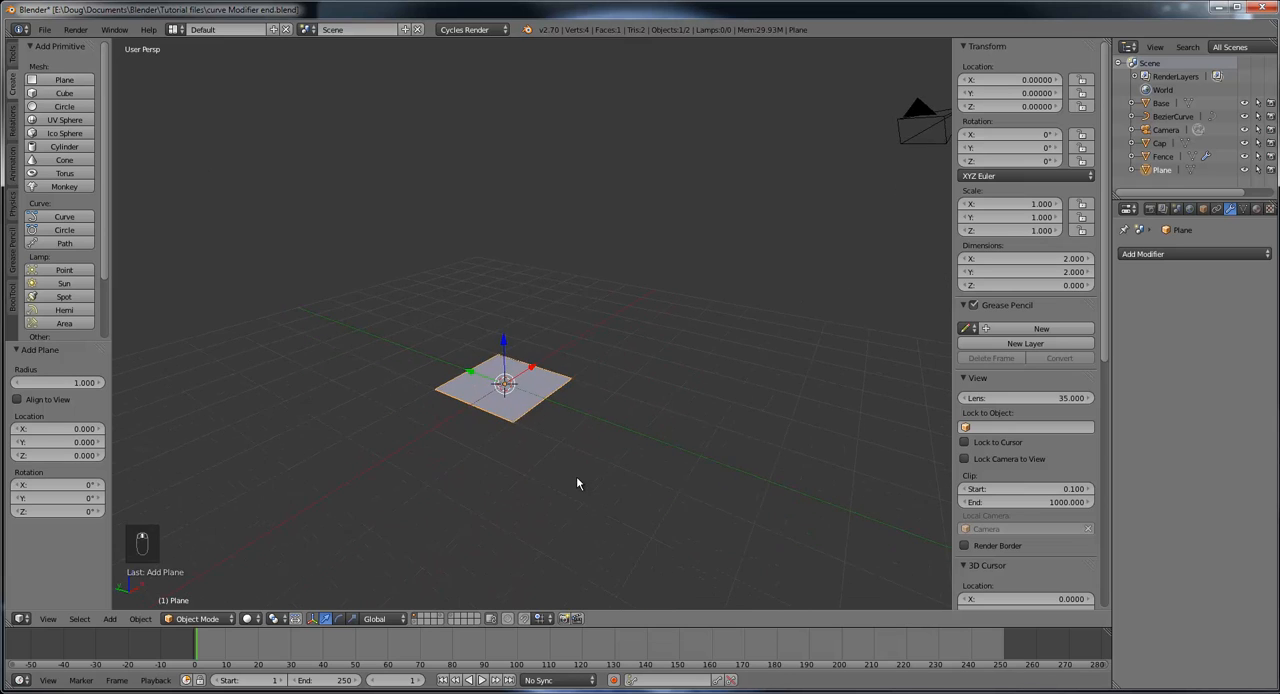
pyautogui.scroll(3, 576, 477)
pyautogui.moveTo(587, 482); pyautogui.dragTo(564, 470, button='middle')
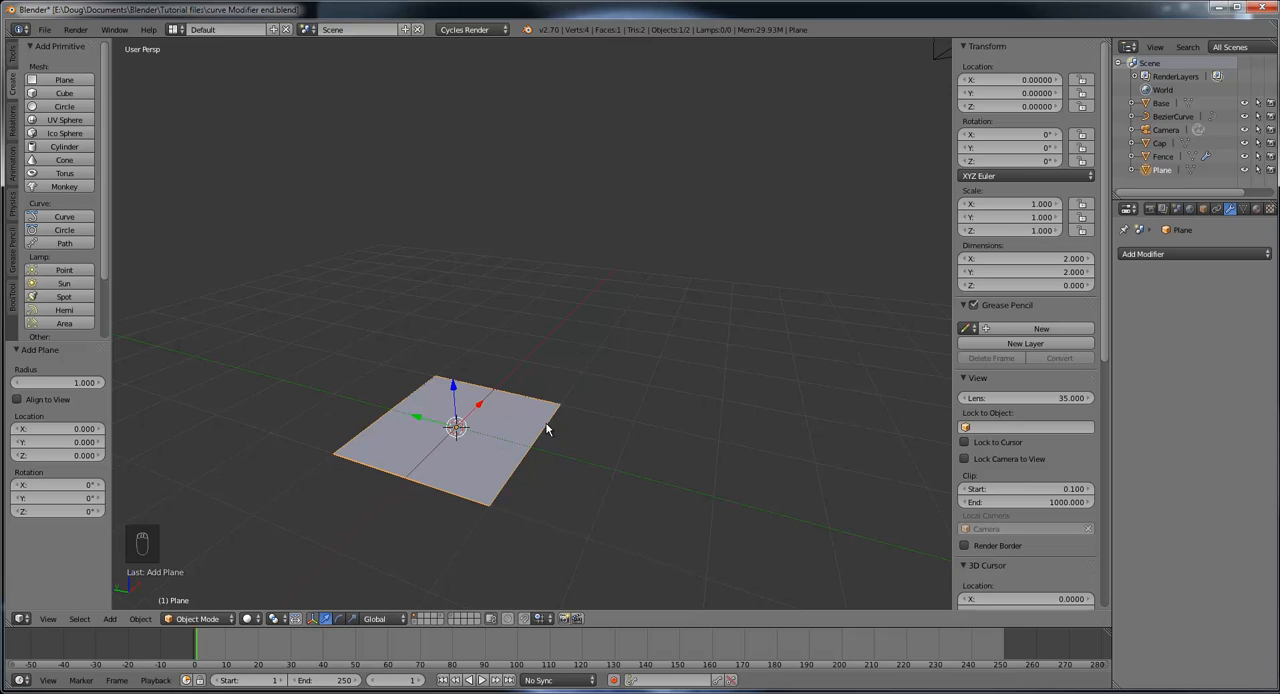
pyautogui.moveTo(546, 429); pyautogui.dragTo(500, 421, button='middle')
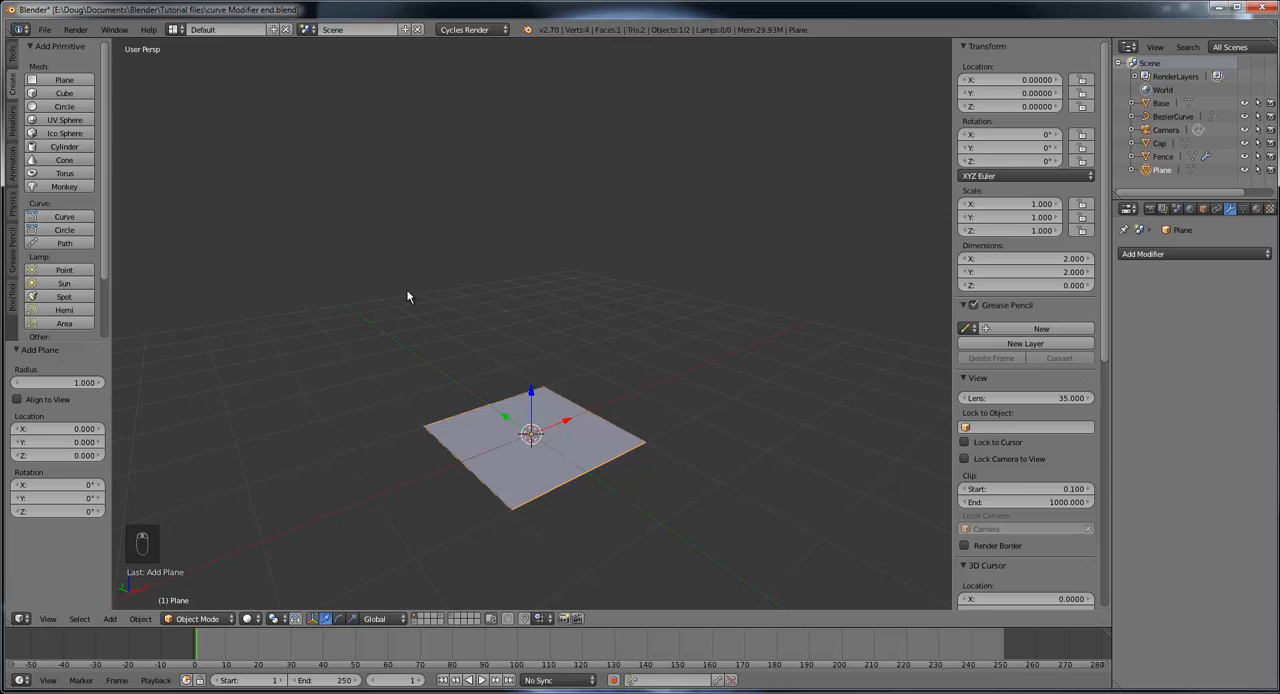
pyautogui.hotkey('ctrl', 'z')
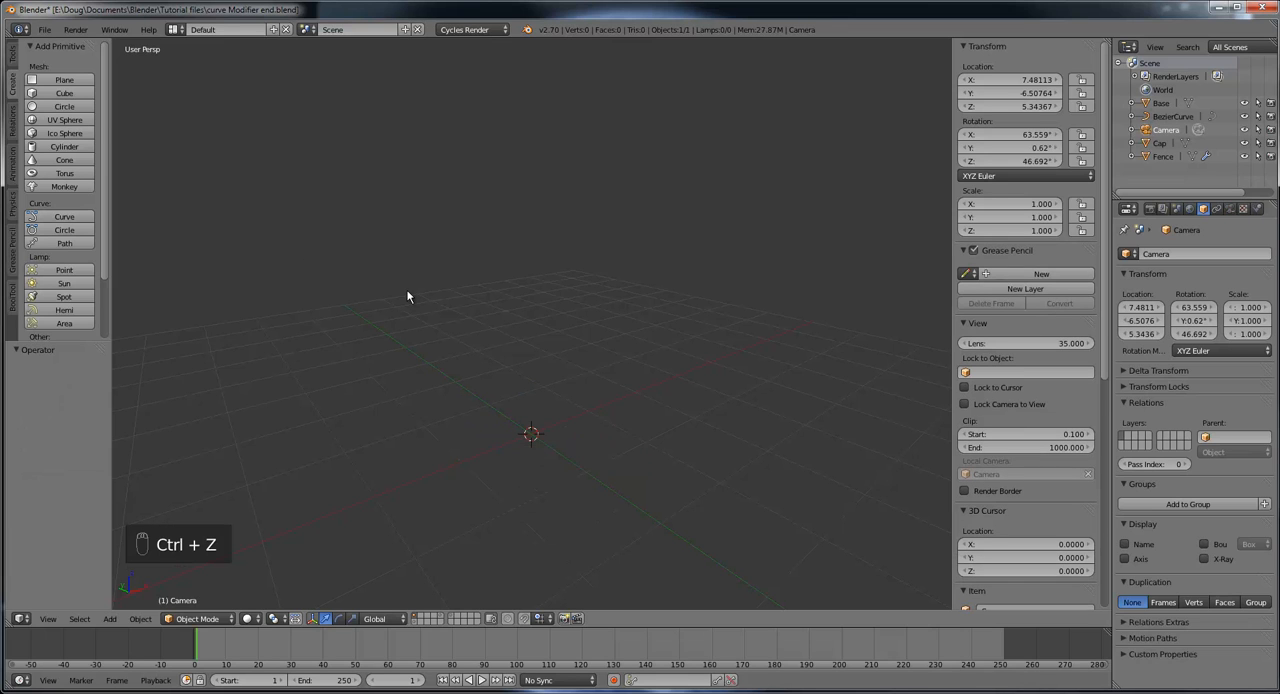
# Step: Add a cube at the 3D cursor, examine its faces from below and the side, and delete it
pyautogui.click(66, 93)
pyautogui.moveTo(597, 399); pyautogui.dragTo(630, 437, button='middle')
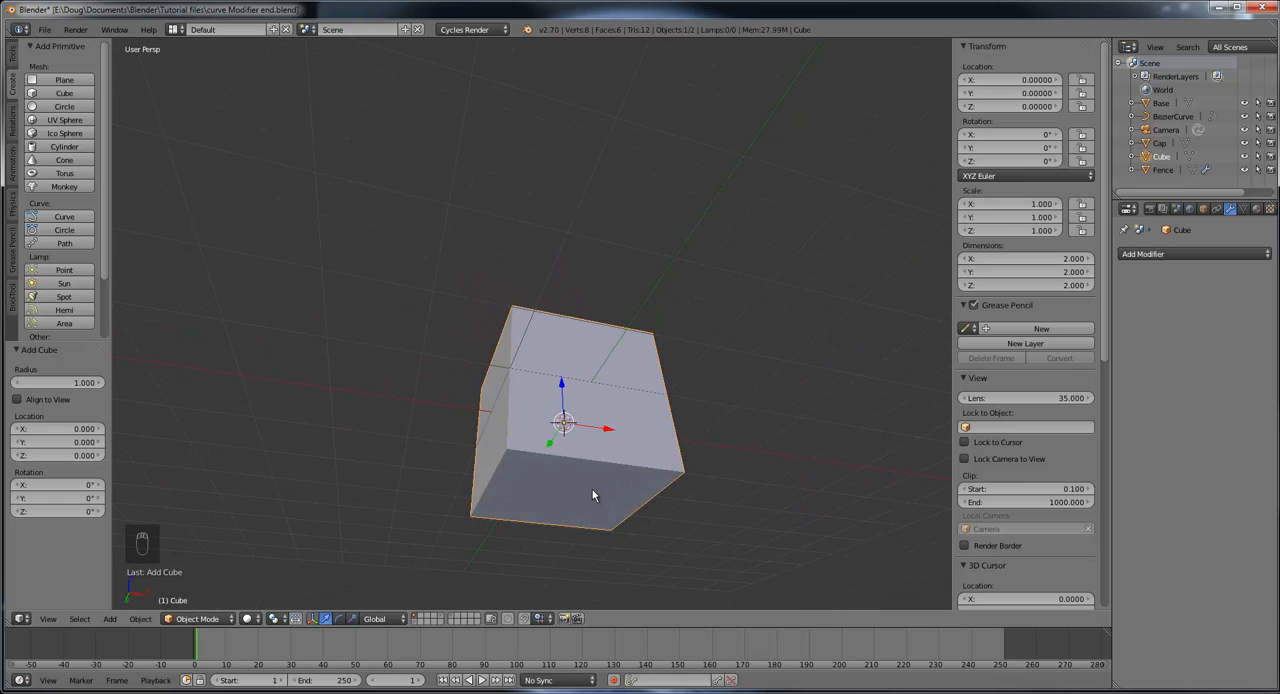
pyautogui.moveTo(666, 323); pyautogui.dragTo(588, 408, button='middle')
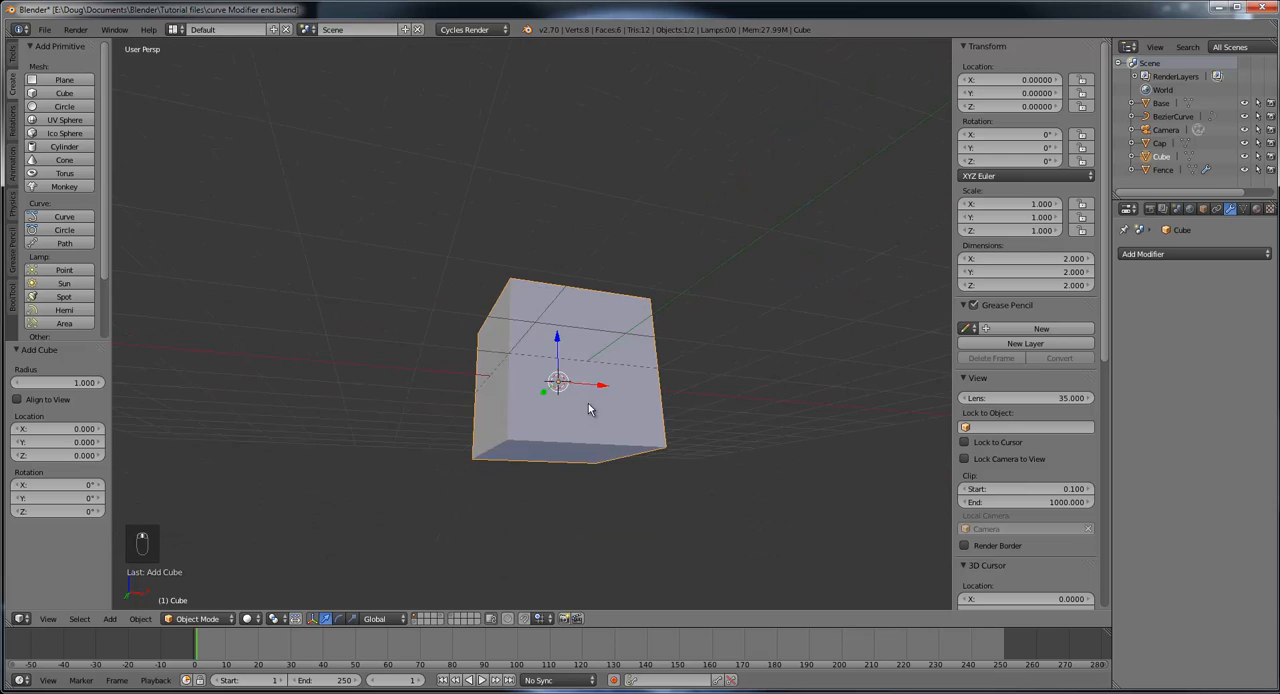
pyautogui.moveTo(575, 351); pyautogui.dragTo(589, 422, button='middle')
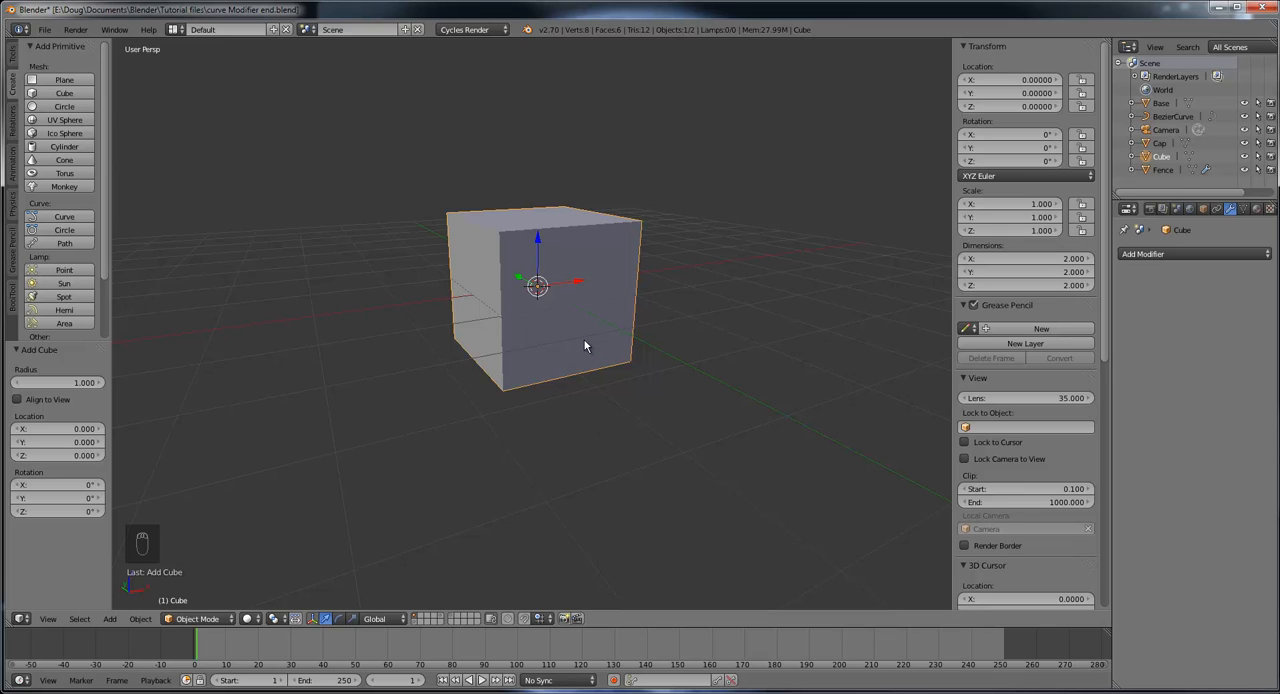
pyautogui.press('x')
pyautogui.click(590, 247)
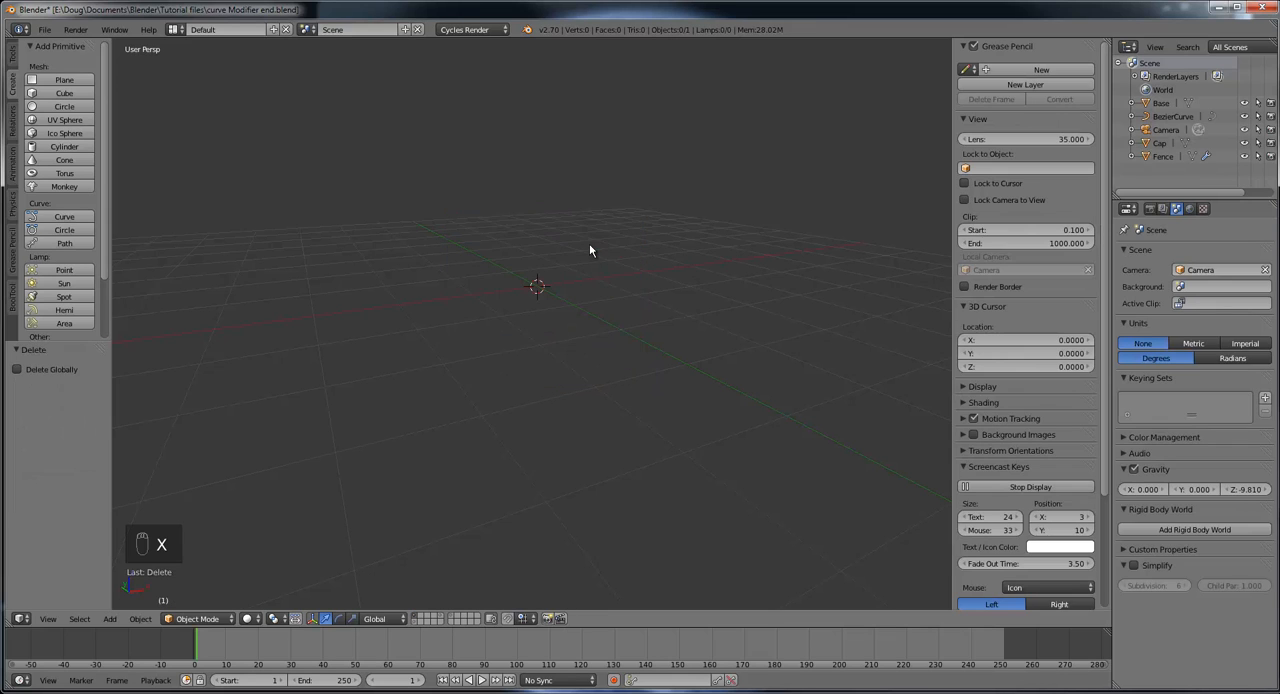
# Step: Add a plane with a radius of 1 at the 3D cursor in the scene center
pyautogui.moveTo(600, 291); pyautogui.dragTo(600, 308, button='middle')
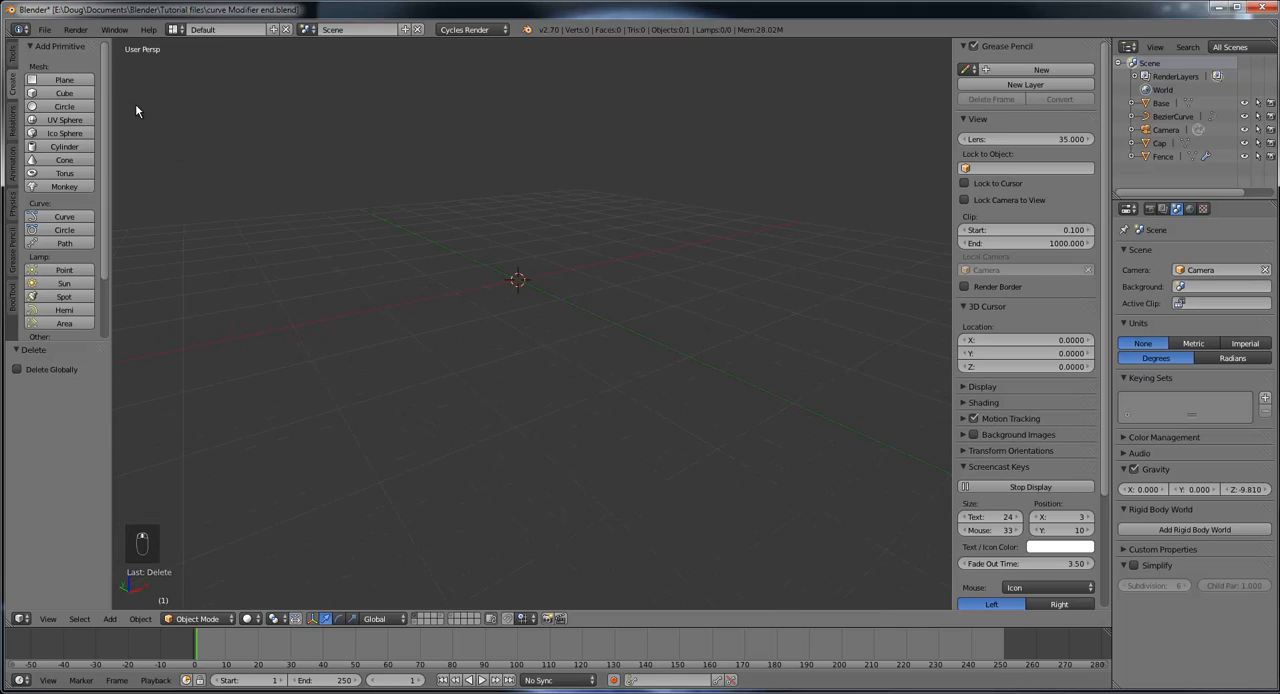
pyautogui.click(66, 82)
pyautogui.moveTo(586, 309); pyautogui.dragTo(634, 317, button='middle')
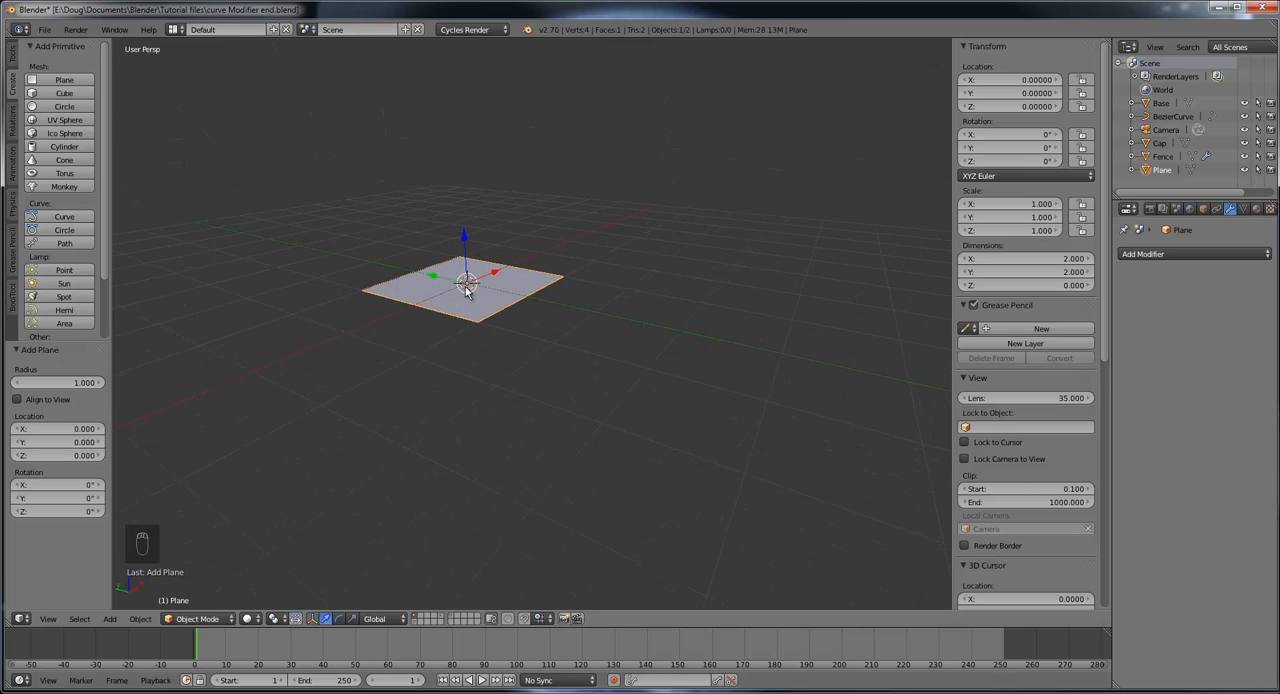
pyautogui.moveTo(489, 283); pyautogui.dragTo(520, 257, button='middle')
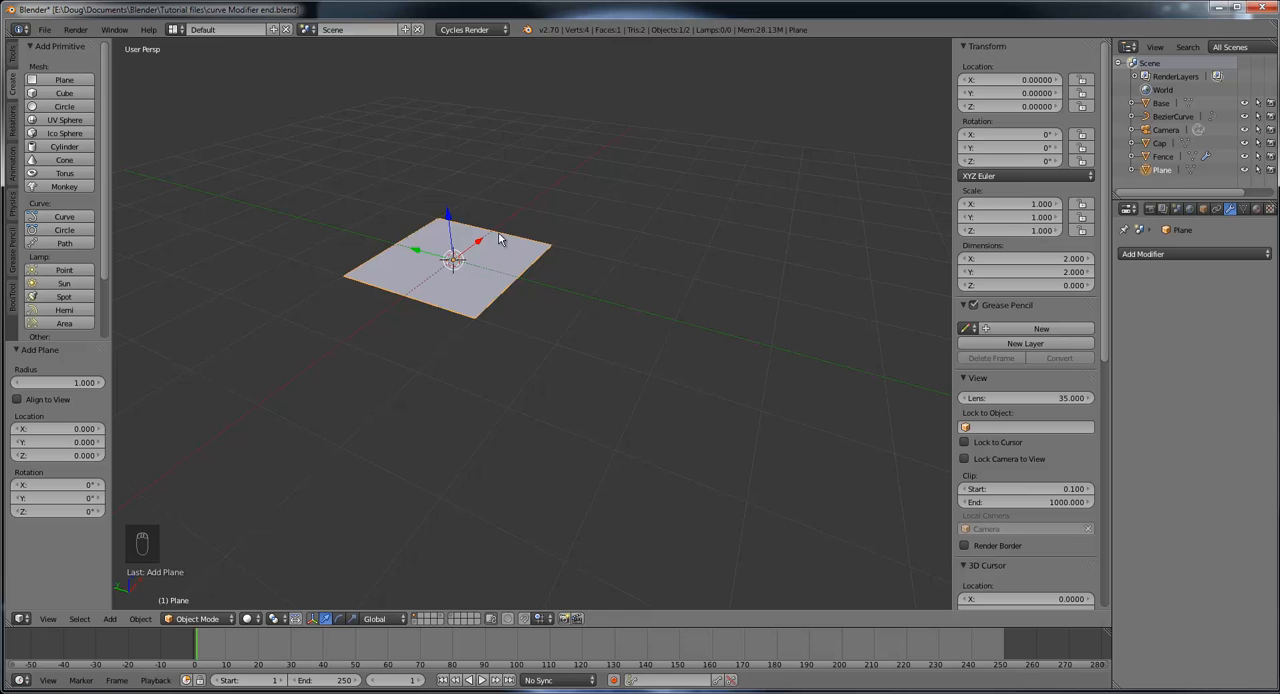
pyautogui.moveTo(490, 252); pyautogui.dragTo(549, 261, button='middle')
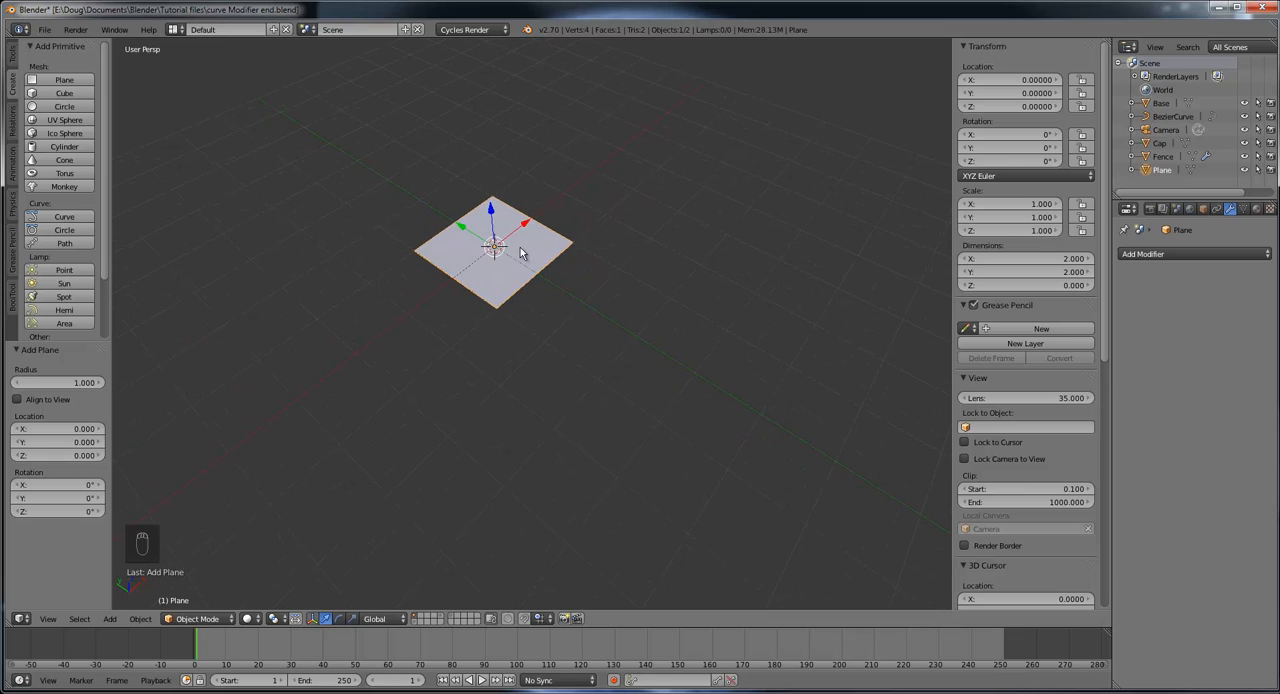
# Step: Try scaling the plane to about 1.99 times its size in Object Mode, and undo the scaling
pyautogui.press('s')
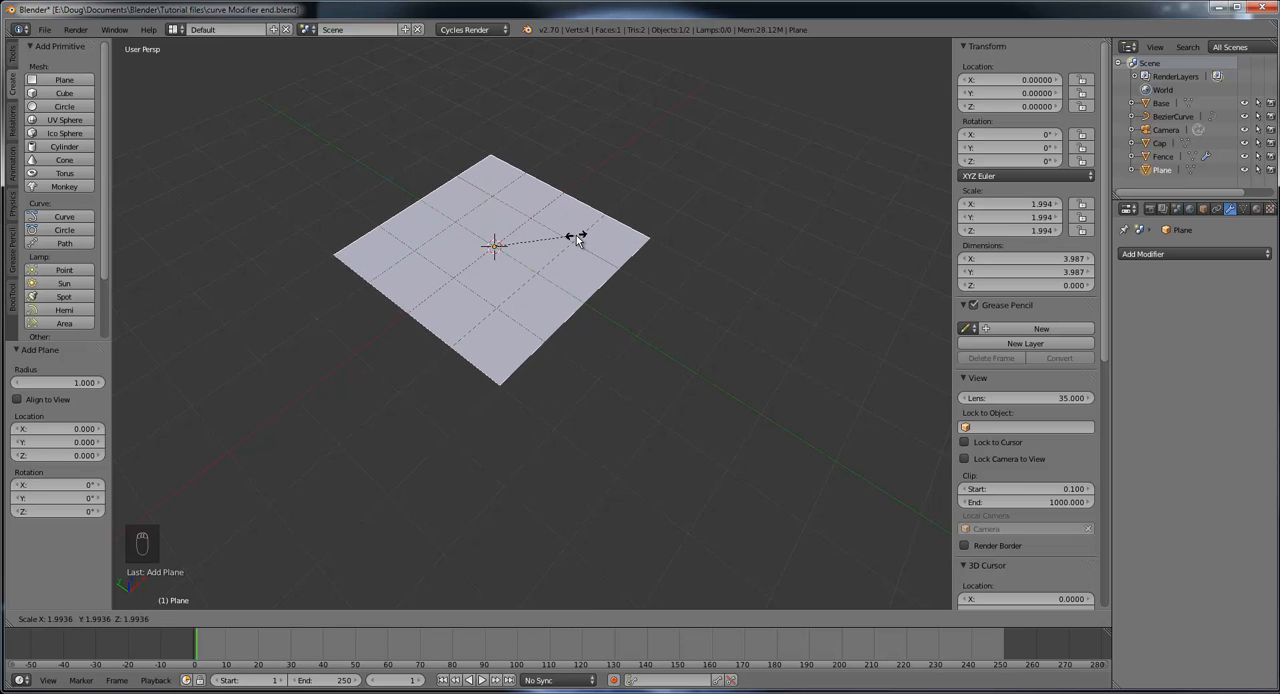
pyautogui.click(576, 238)
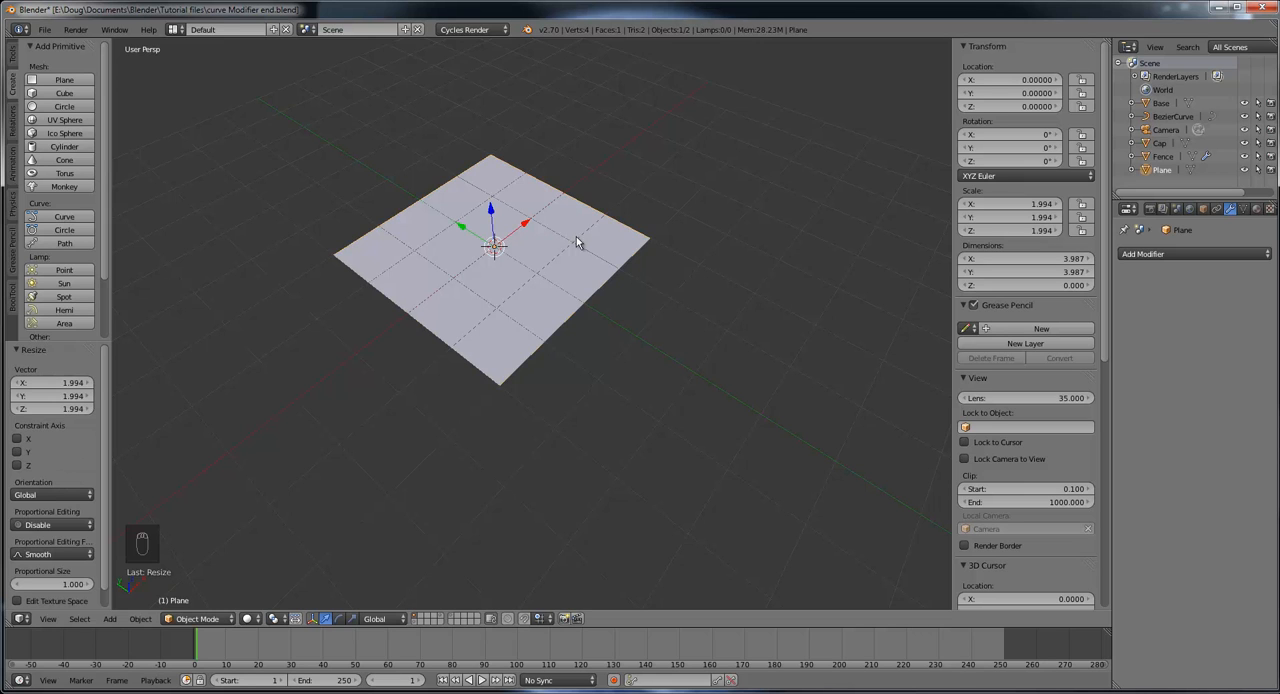
pyautogui.moveTo(580, 240); pyautogui.dragTo(566, 300, button='middle')
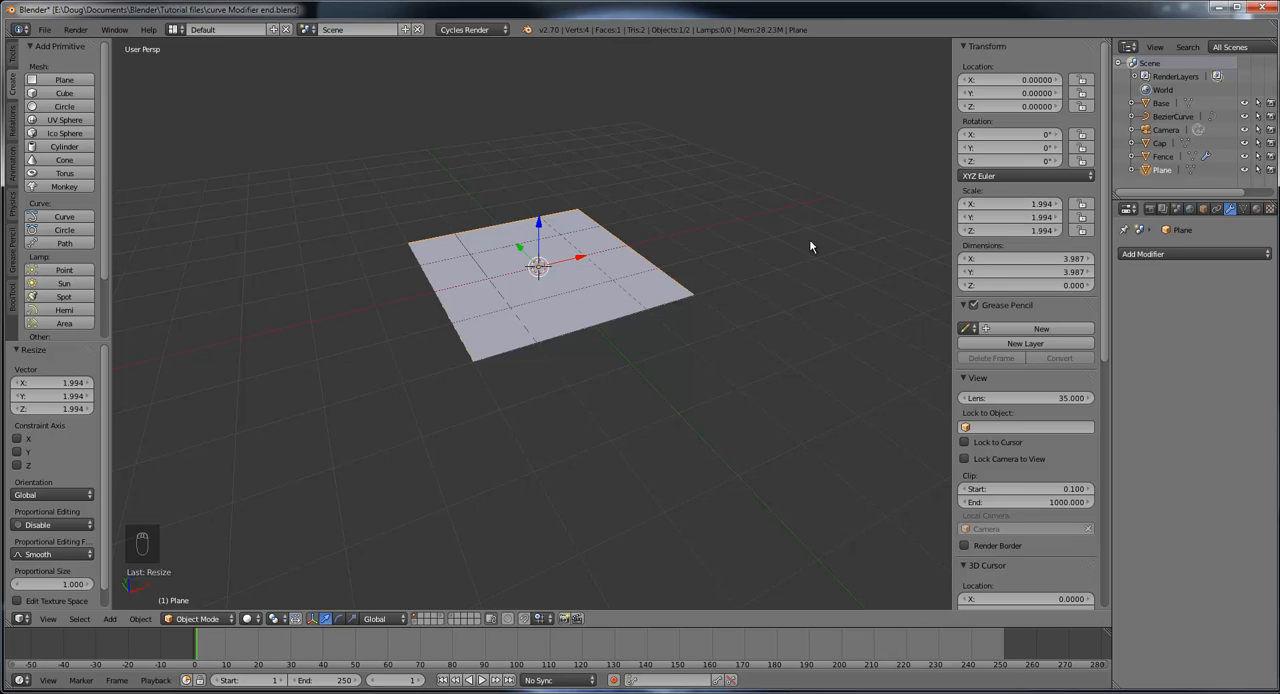
pyautogui.hotkey('ctrl', 'z')
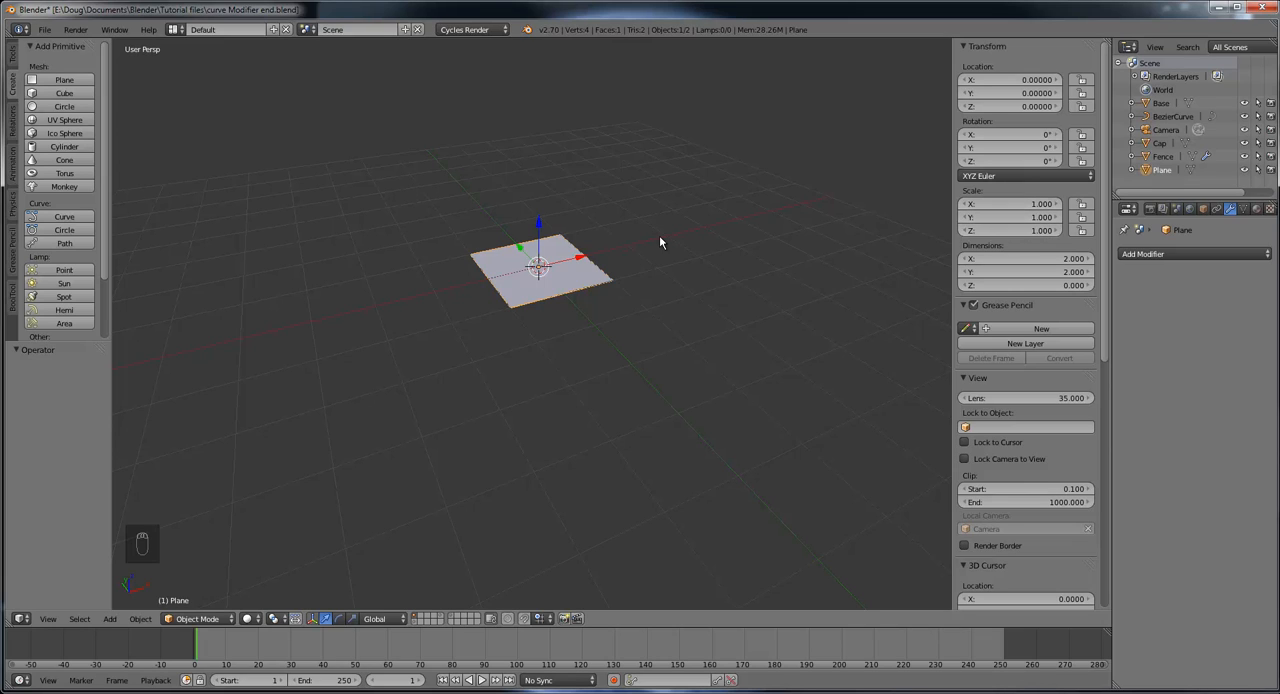
# Step: Scale the plane's mesh up by about 2 in Edit Mode and return to Object Mode
pyautogui.scroll(4, 627, 261)
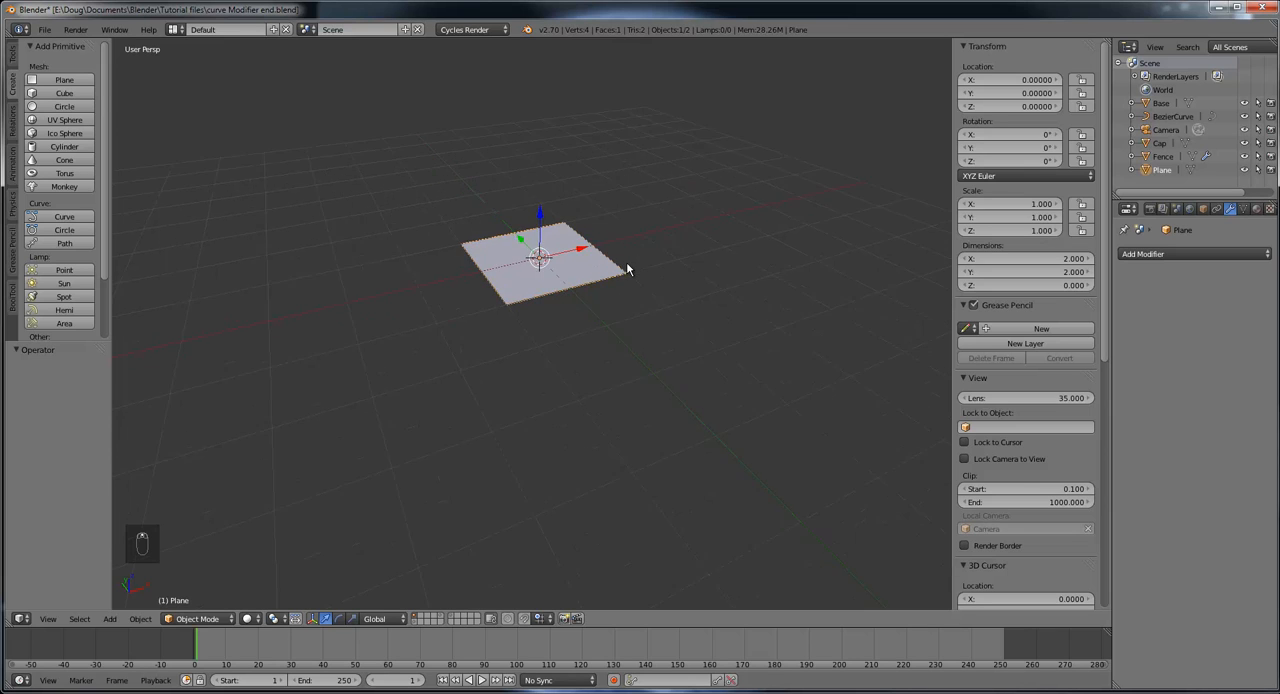
pyautogui.moveTo(689, 253)
pyautogui.mouseDown(button='middle')
pyautogui.moveTo(655, 235)
pyautogui.moveTo(681, 249)
pyautogui.mouseUp(button='middle')
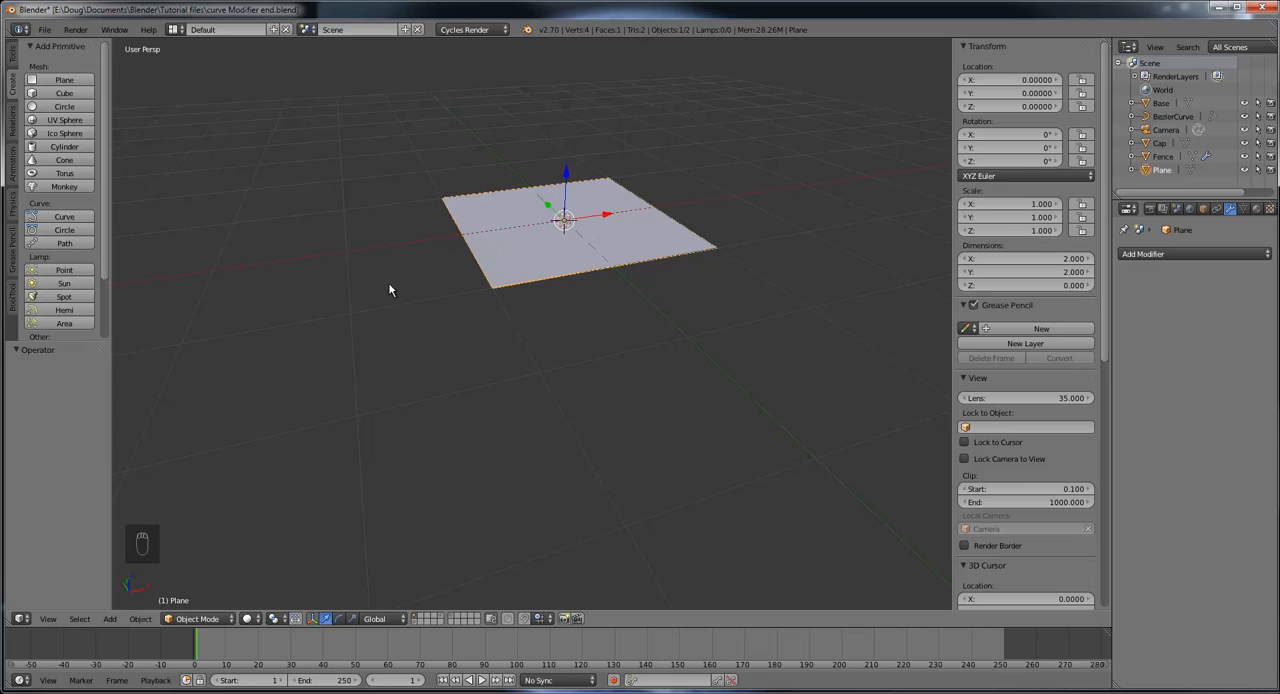
pyautogui.click(202, 619)
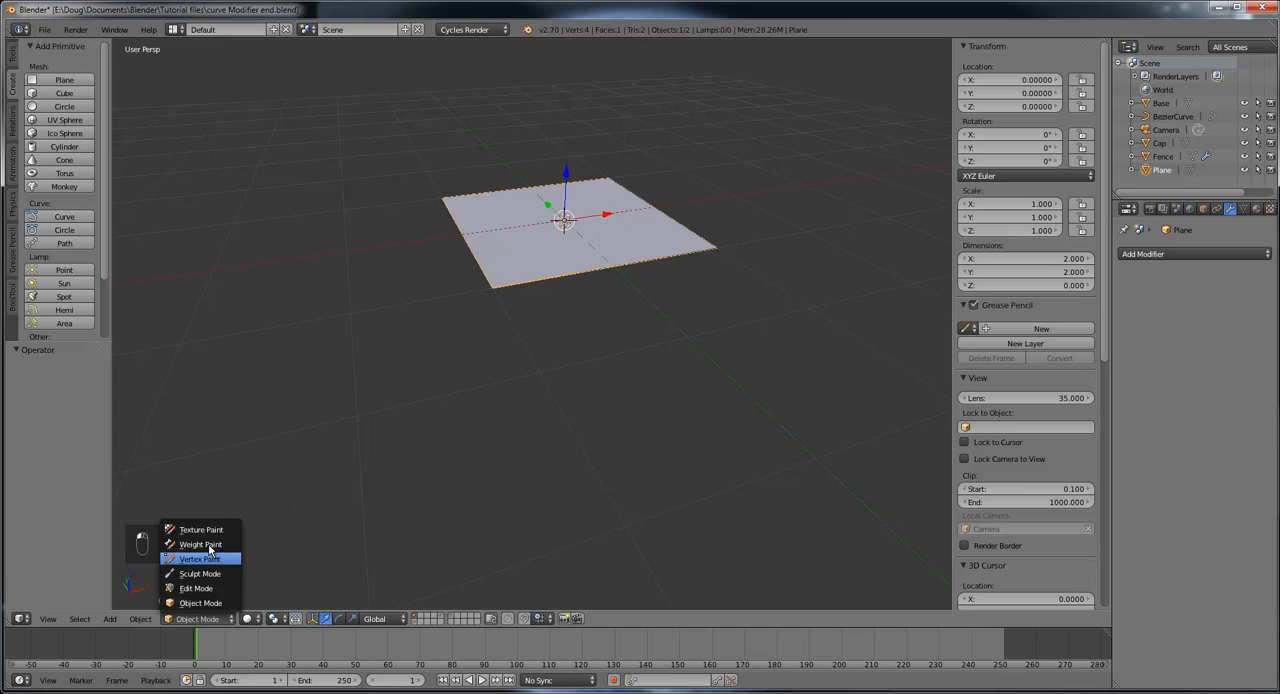
pyautogui.click(212, 588)
pyautogui.moveTo(664, 278); pyautogui.dragTo(680, 279, button='middle')
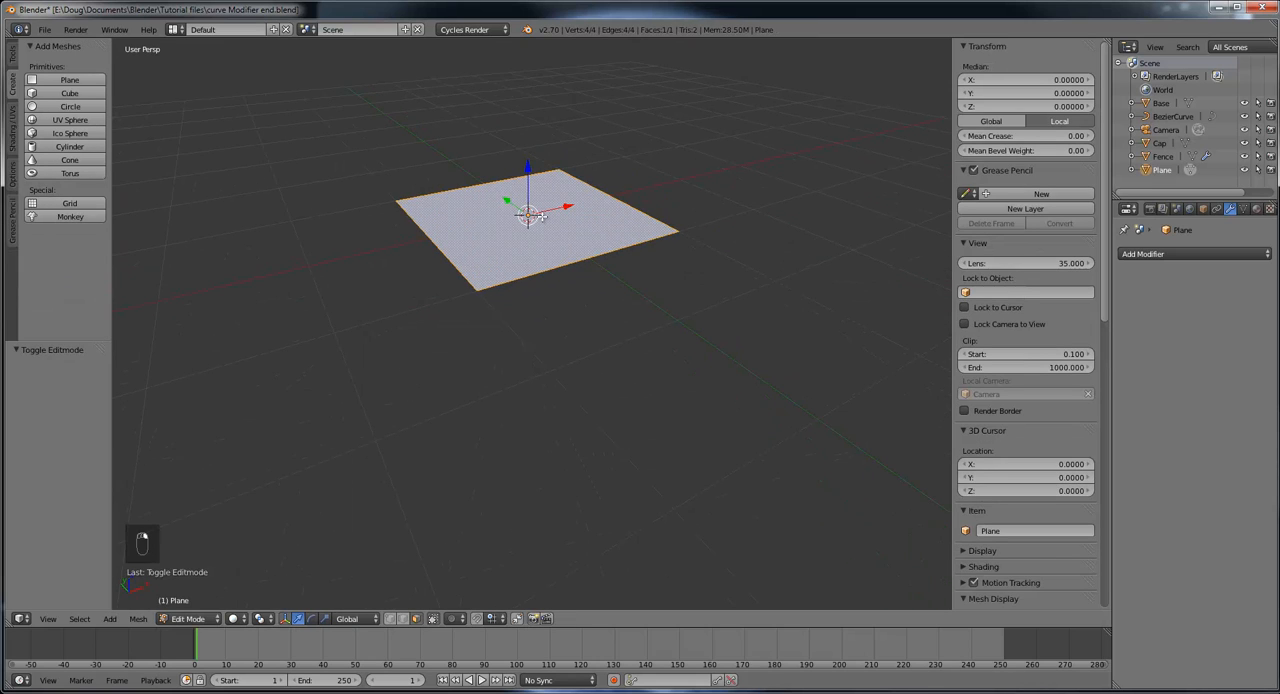
pyautogui.scroll(-3, 612, 226)
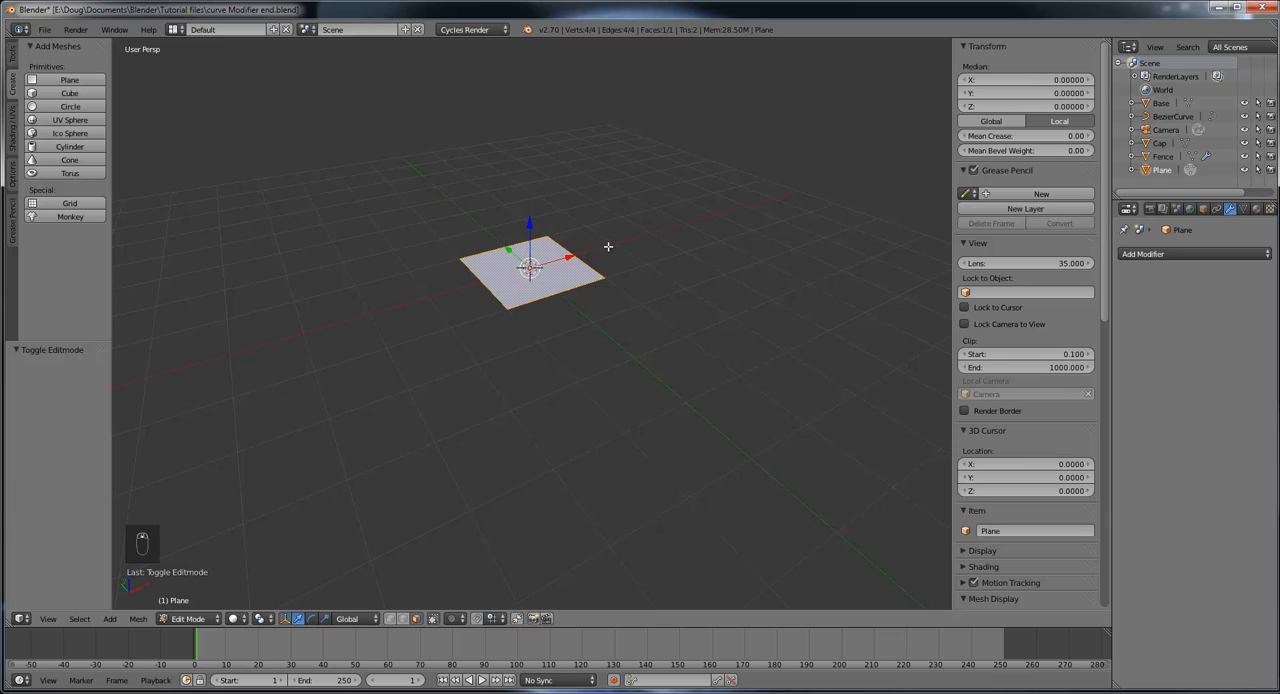
pyautogui.press('s')
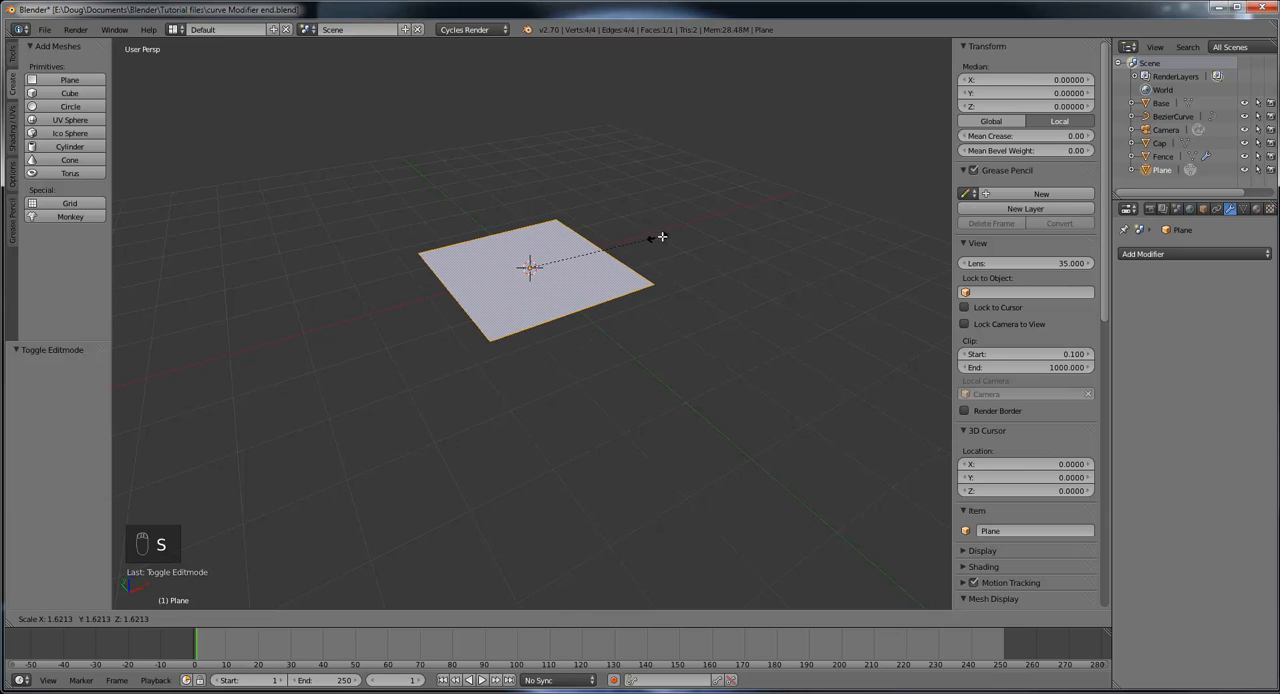
pyautogui.click(687, 232)
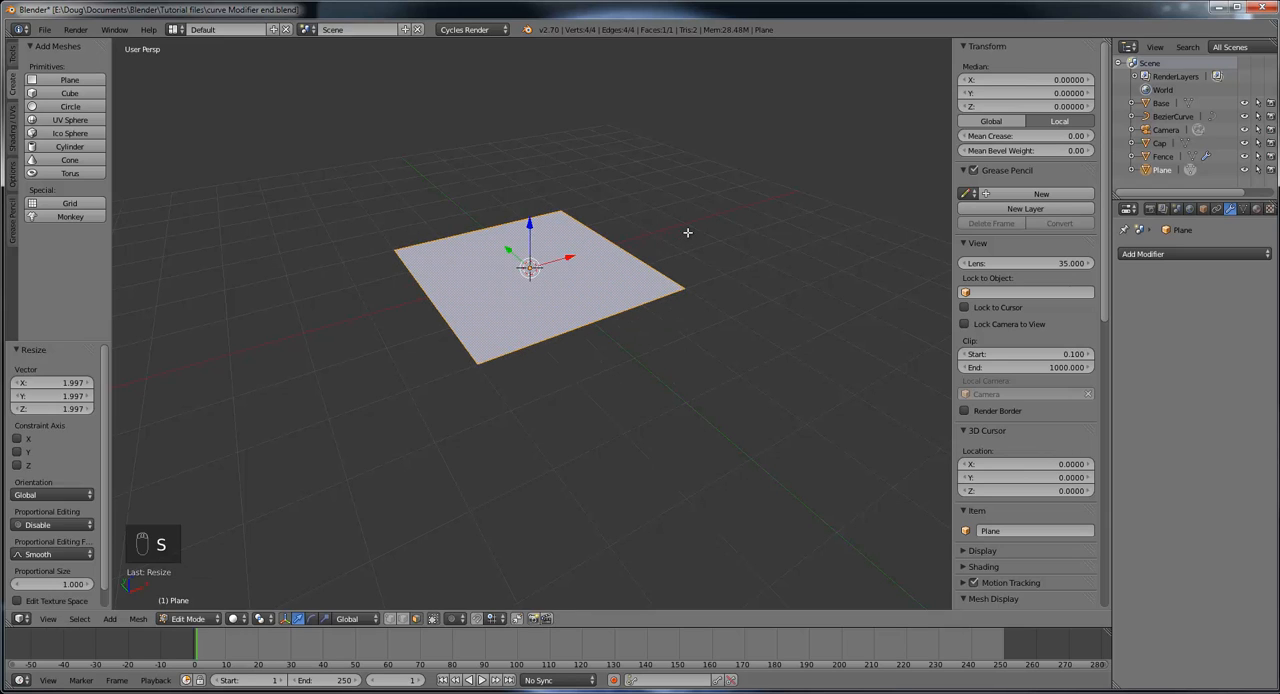
pyautogui.moveTo(737, 329)
pyautogui.mouseDown(button='middle')
pyautogui.moveTo(687, 305)
pyautogui.moveTo(756, 333)
pyautogui.mouseUp(button='middle')
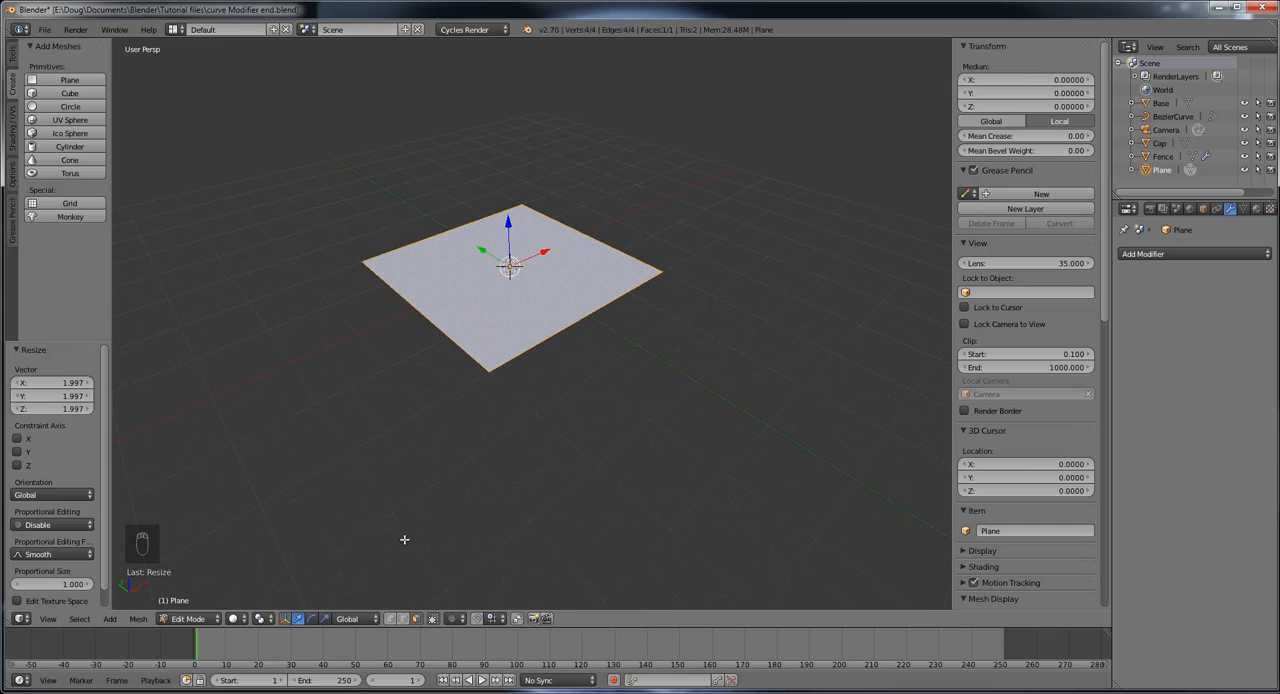
pyautogui.click(190, 619)
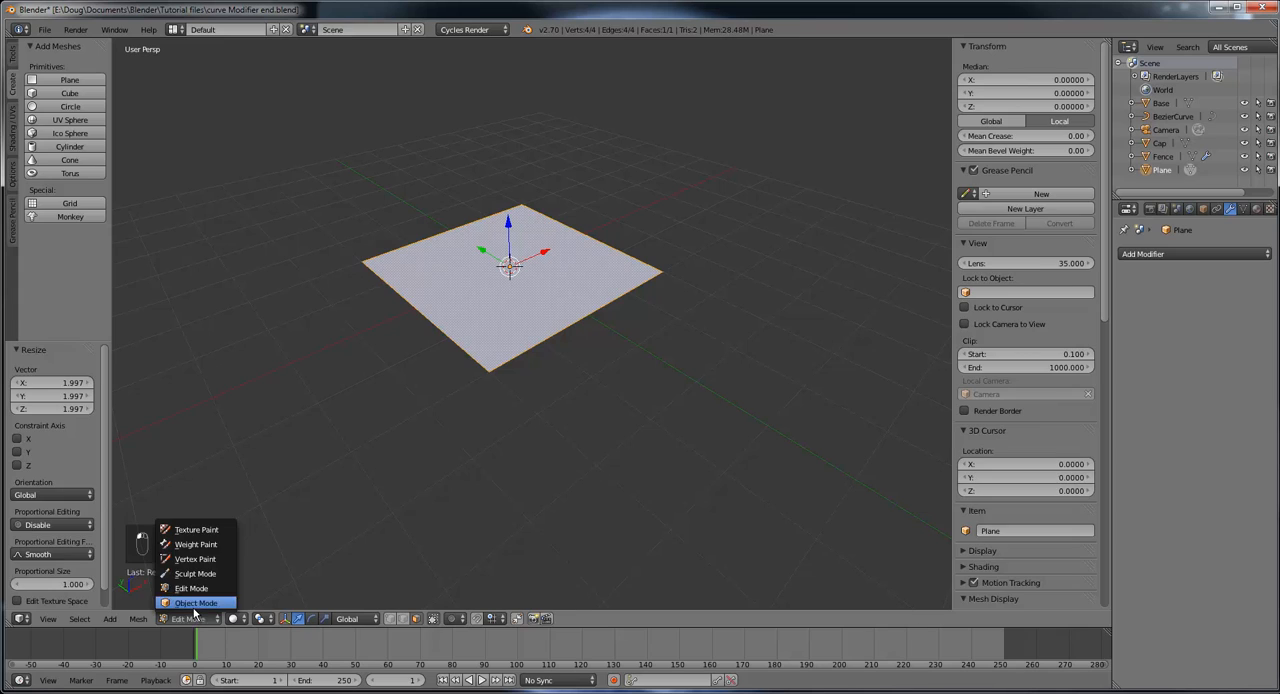
pyautogui.click(195, 603)
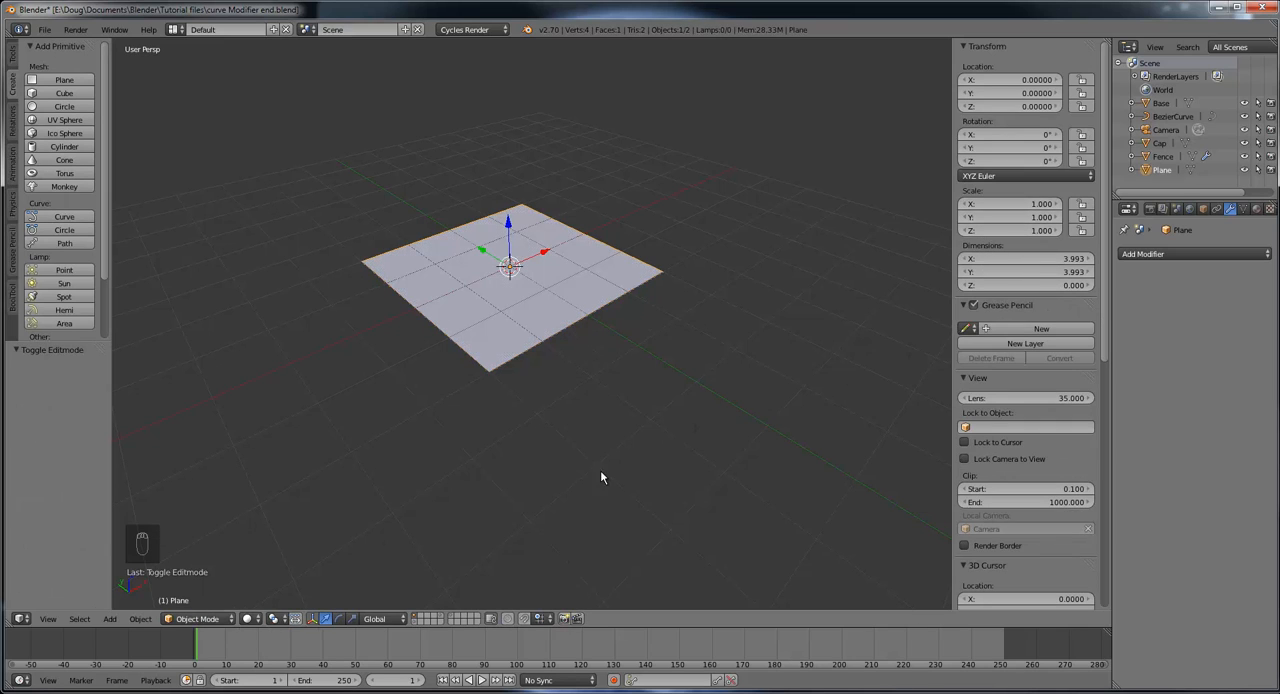
# Step: Put the enlarged plane back into Edit Mode for mesh editing
pyautogui.click(205, 619)
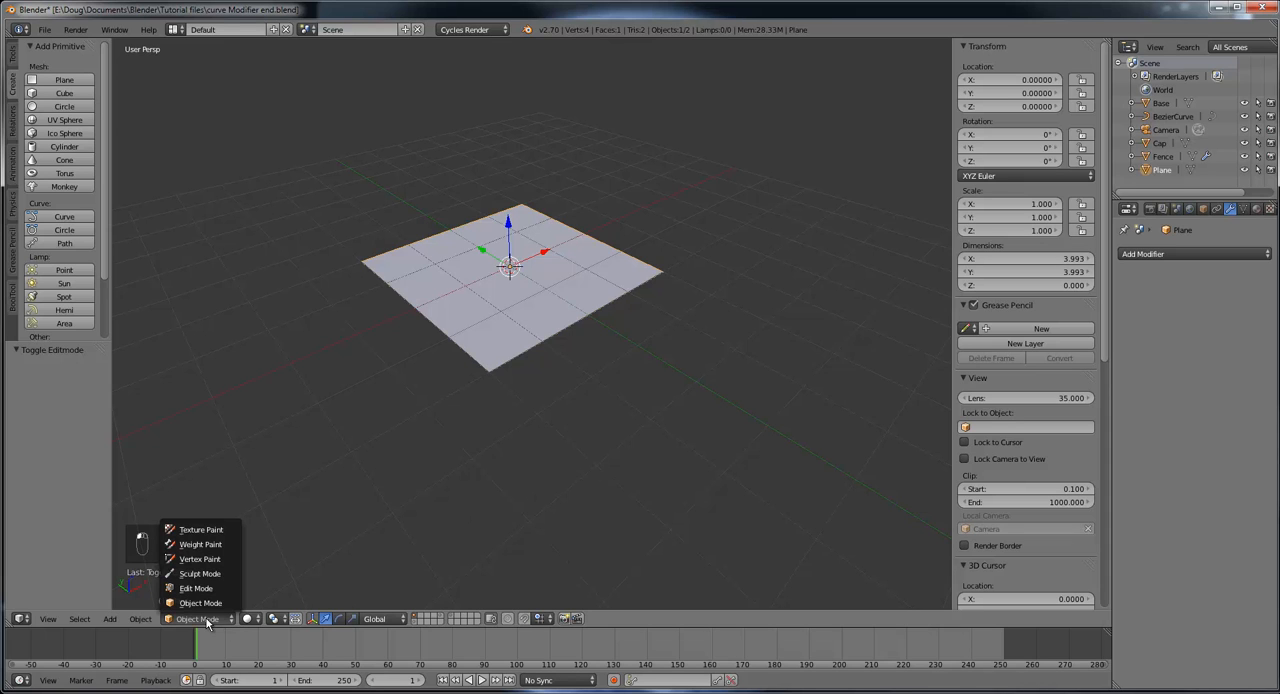
pyautogui.click(207, 590)
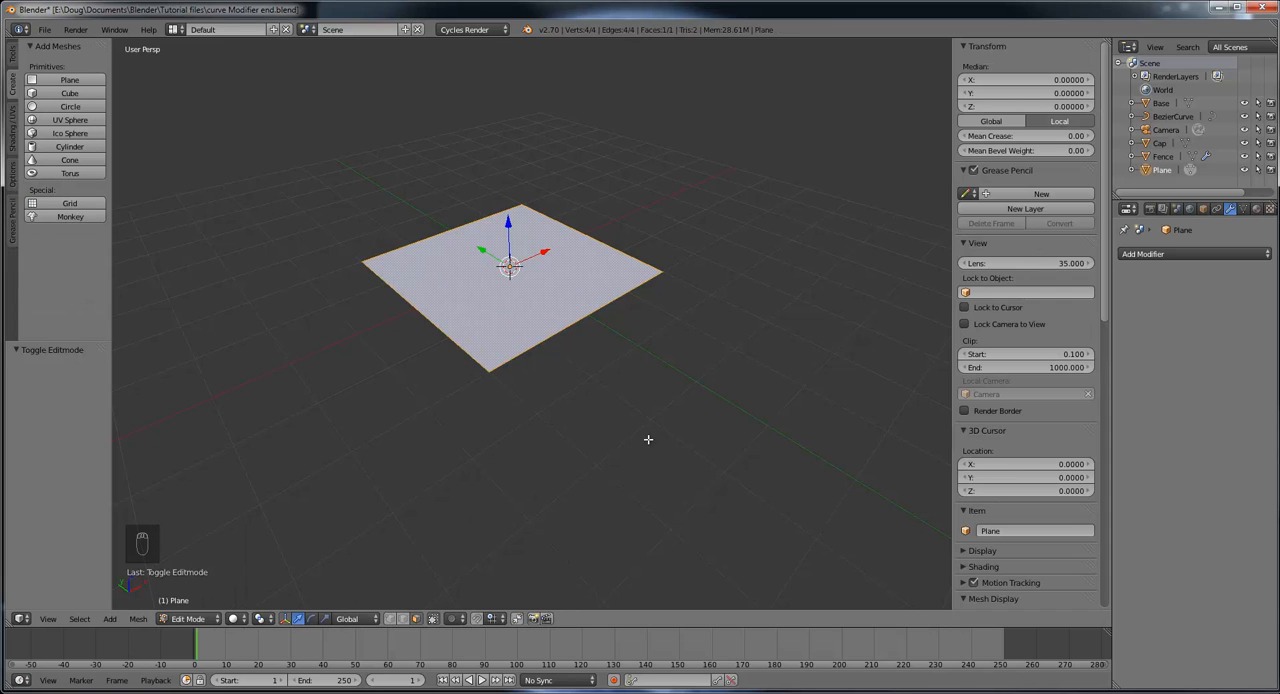
pyautogui.moveTo(648, 439); pyautogui.dragTo(557, 314, button='middle')
pyautogui.scroll(2, 646, 424)
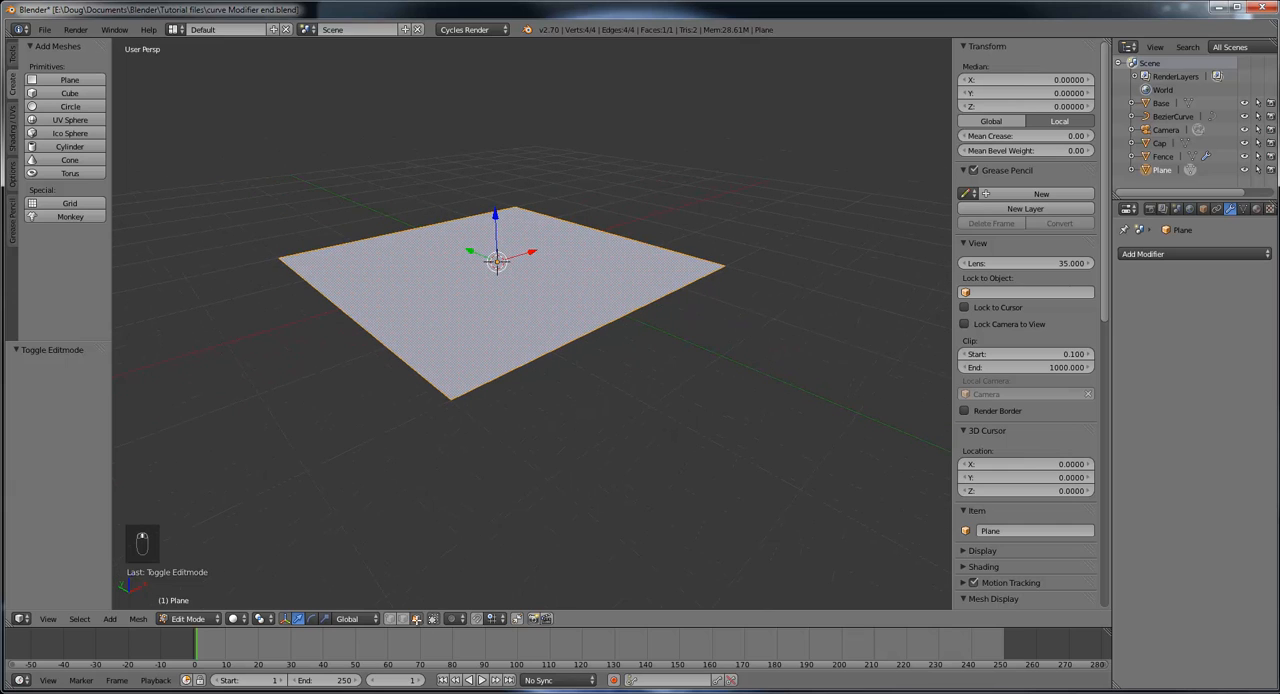
# Step: Extrude the plane's face straight up by about 8.56 to form the tower's main block
pyautogui.scroll(-3, 565, 332)
pyautogui.scroll(-3, 624, 400)
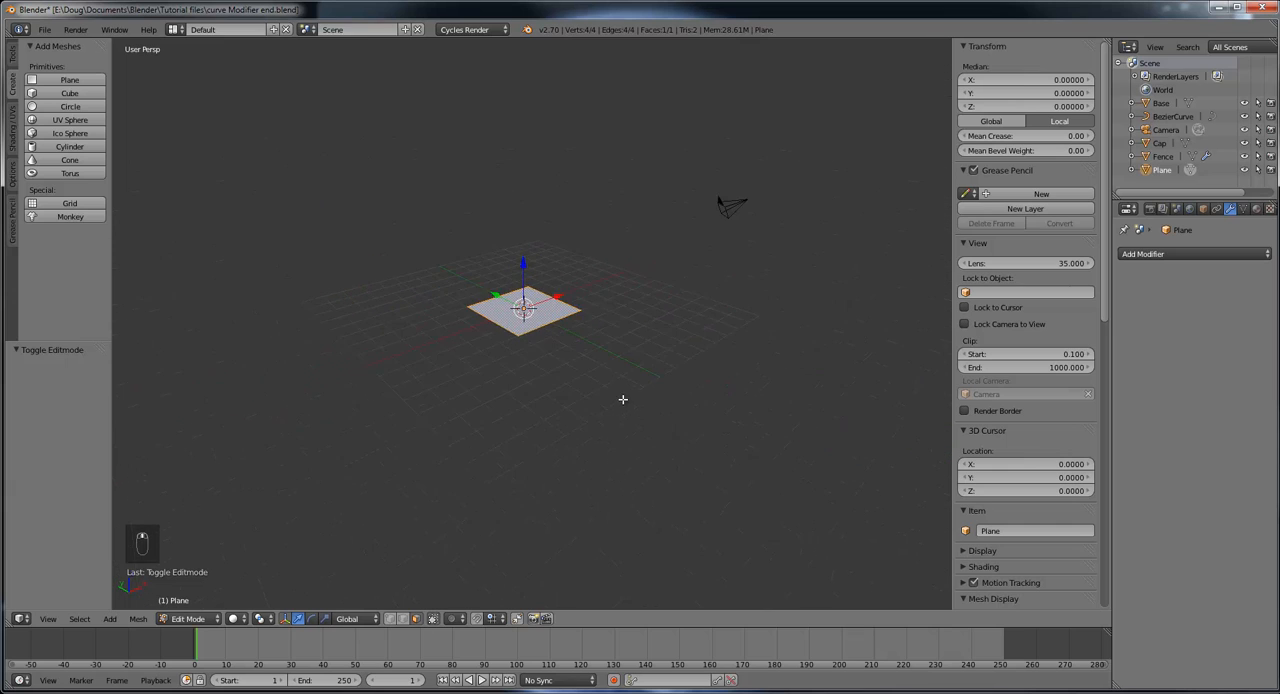
pyautogui.moveTo(622, 399); pyautogui.dragTo(603, 374, button='middle')
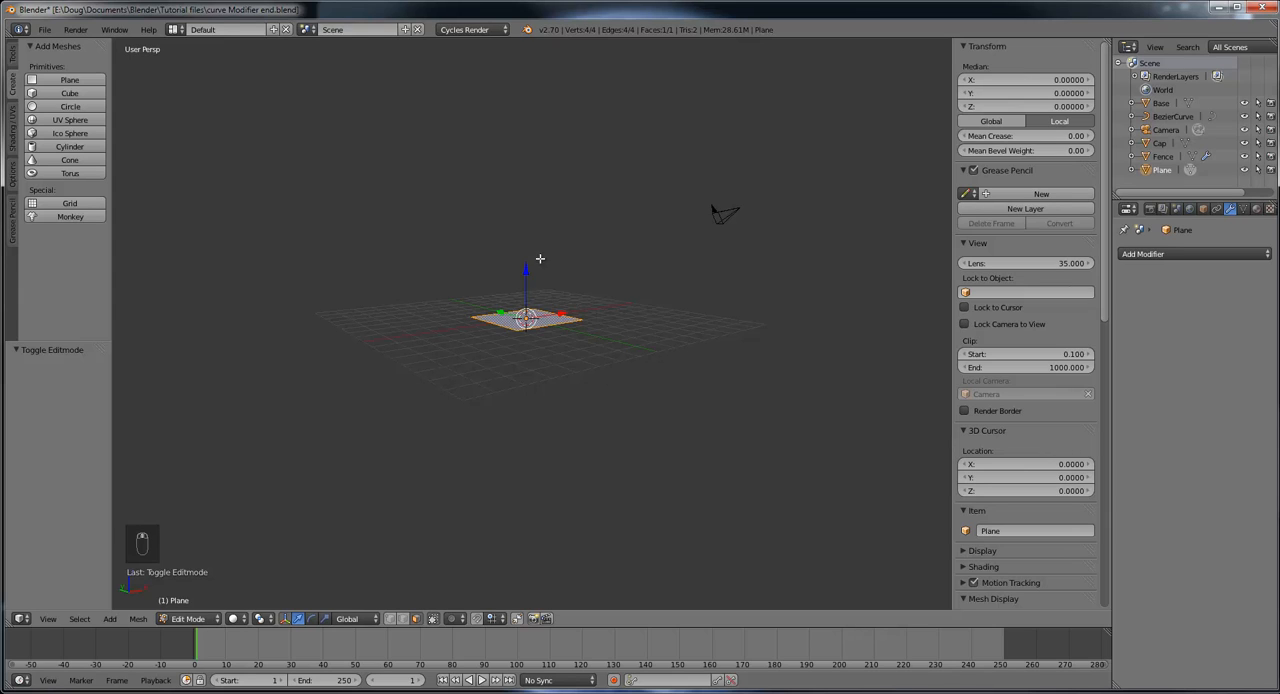
pyautogui.click(11, 56)
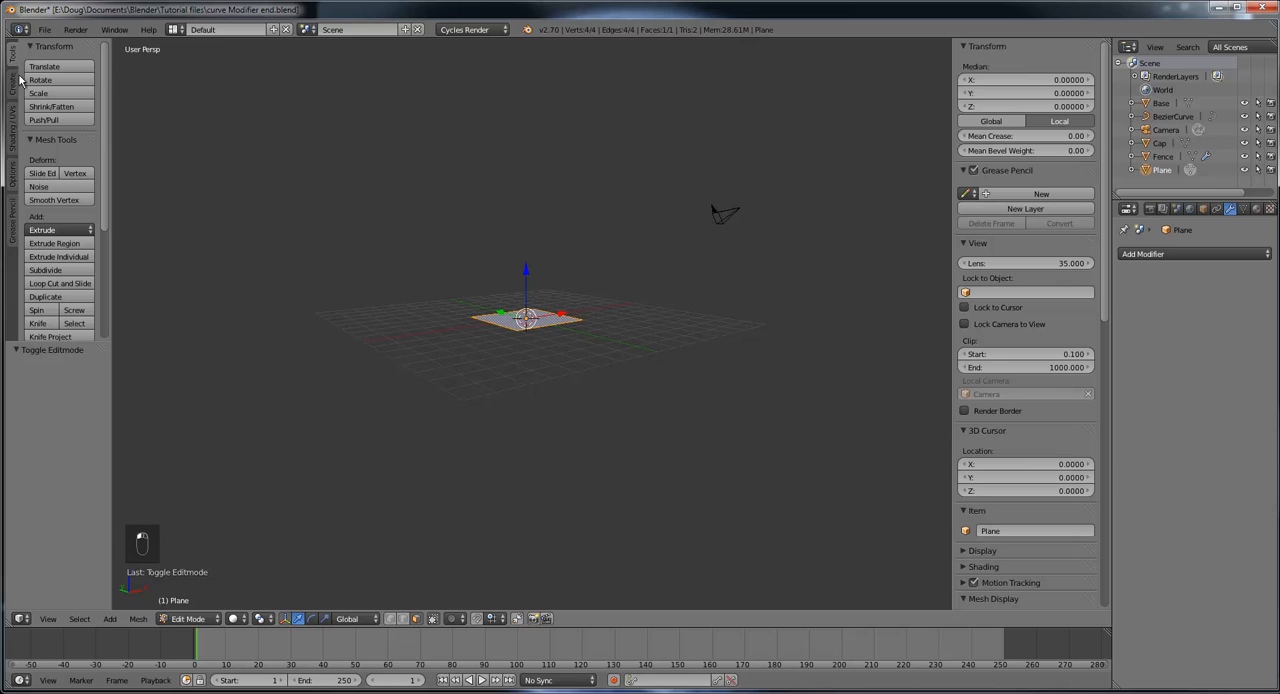
pyautogui.click(65, 244)
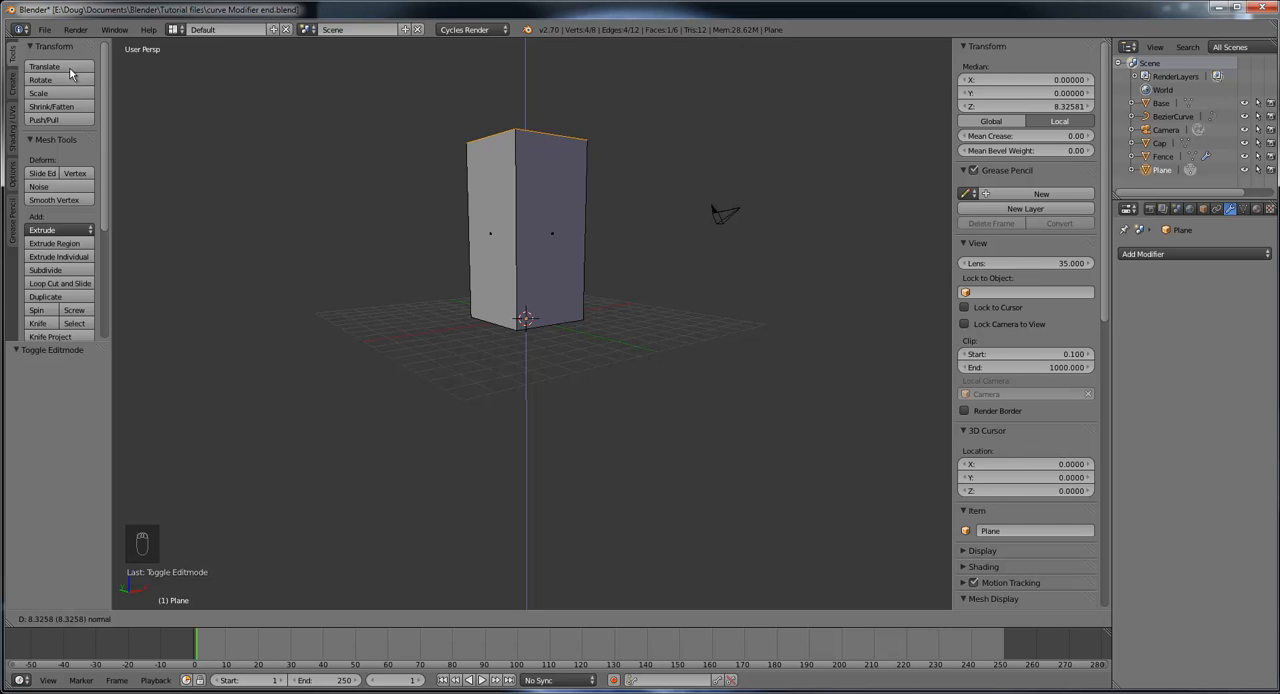
pyautogui.click(71, 60)
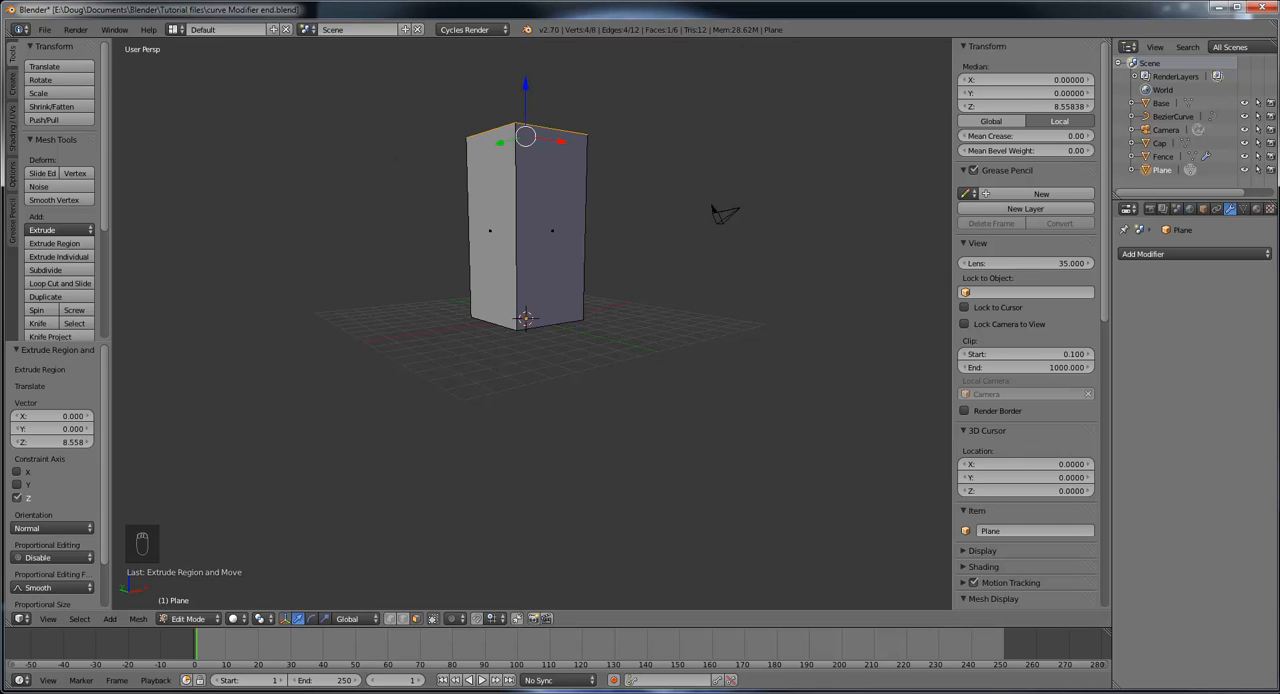
# Step: Switch to OneNote to check the tower's proportions in the Jurassic Park Raptor enclosure reference image, and return to Blender
pyautogui.moveTo(1279, 28); pyautogui.dragTo(618, 34)
pyautogui.doubleClick(618, 34)
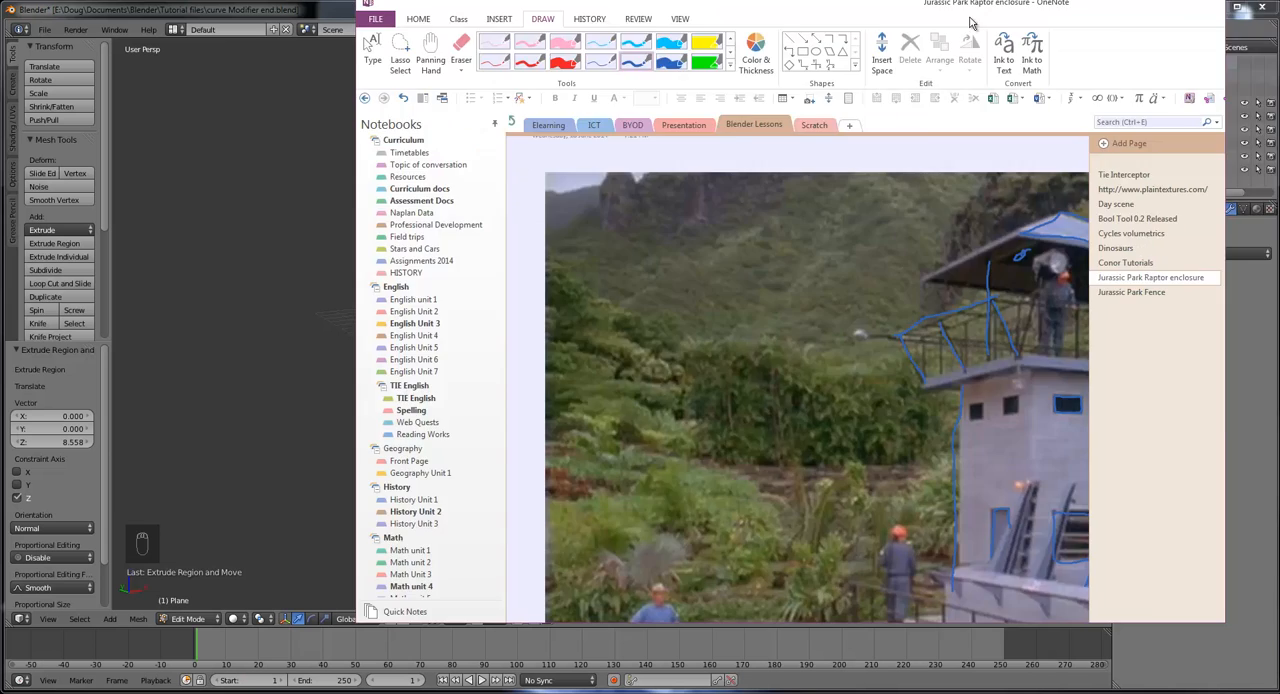
pyautogui.moveTo(723, 10); pyautogui.dragTo(1279, 20)
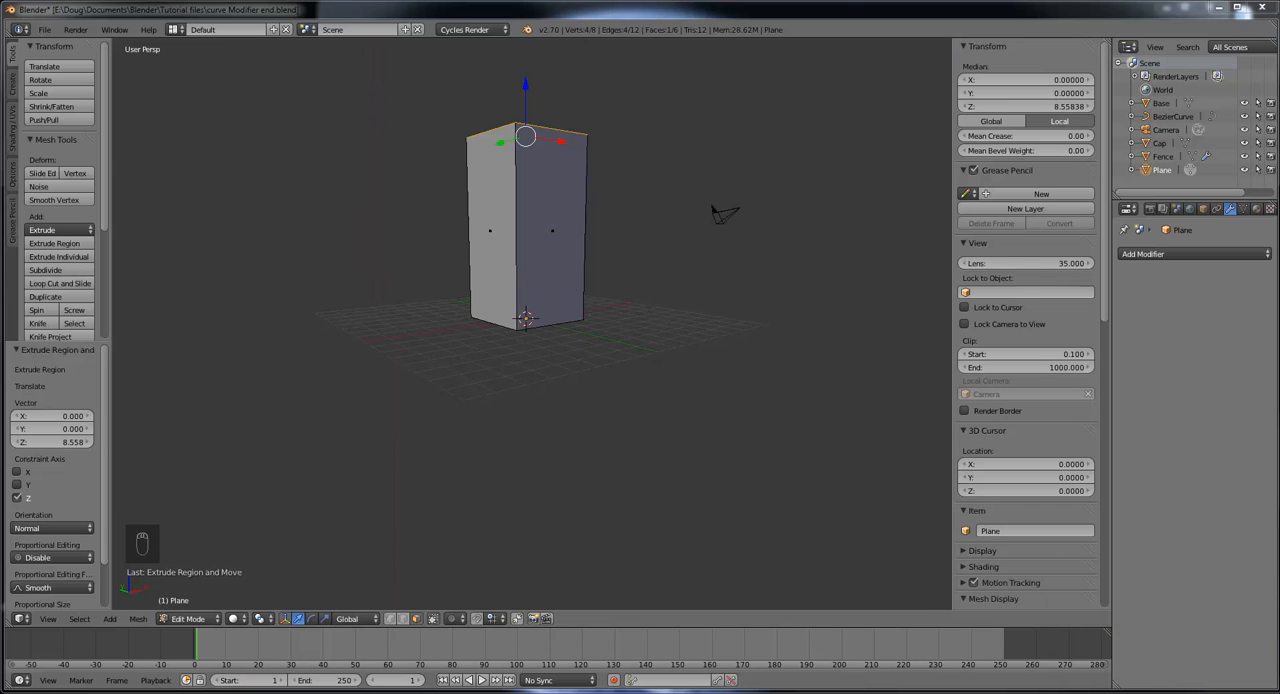
# Step: Lower the block's top face by about 1.65 along the global Z axis
pyautogui.press('g')
pyautogui.press('z')
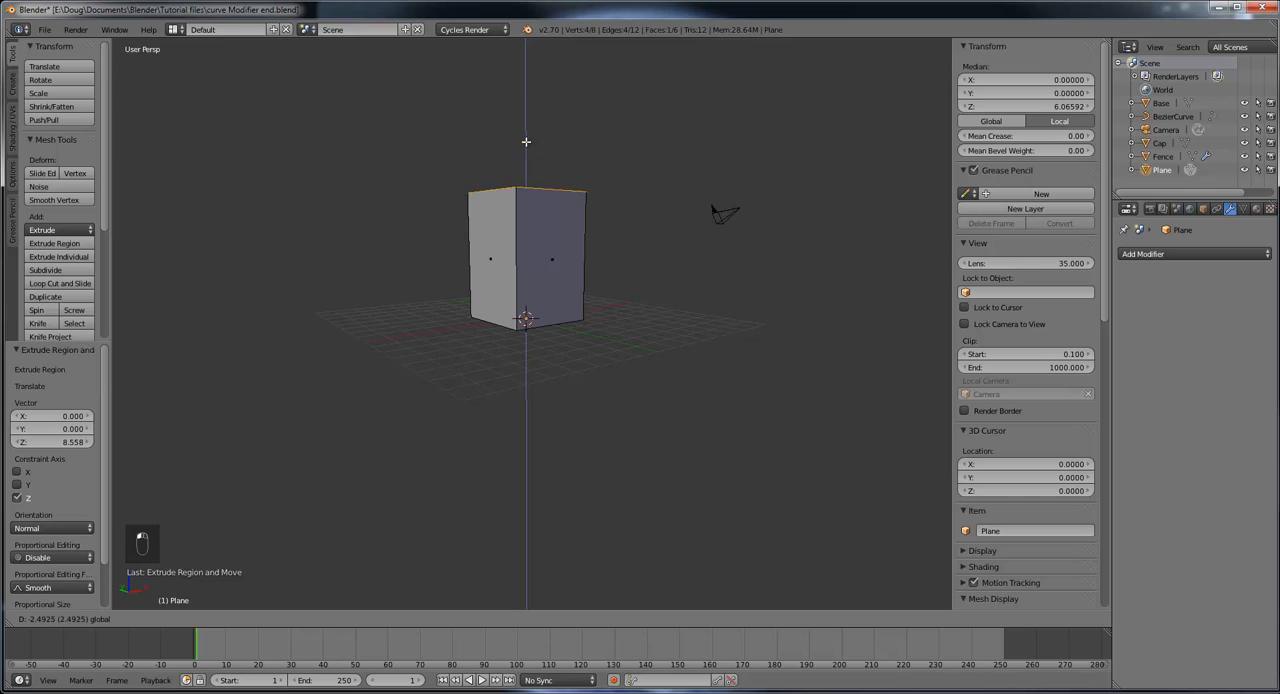
pyautogui.click(526, 121)
pyautogui.moveTo(686, 254); pyautogui.dragTo(667, 283, button='middle')
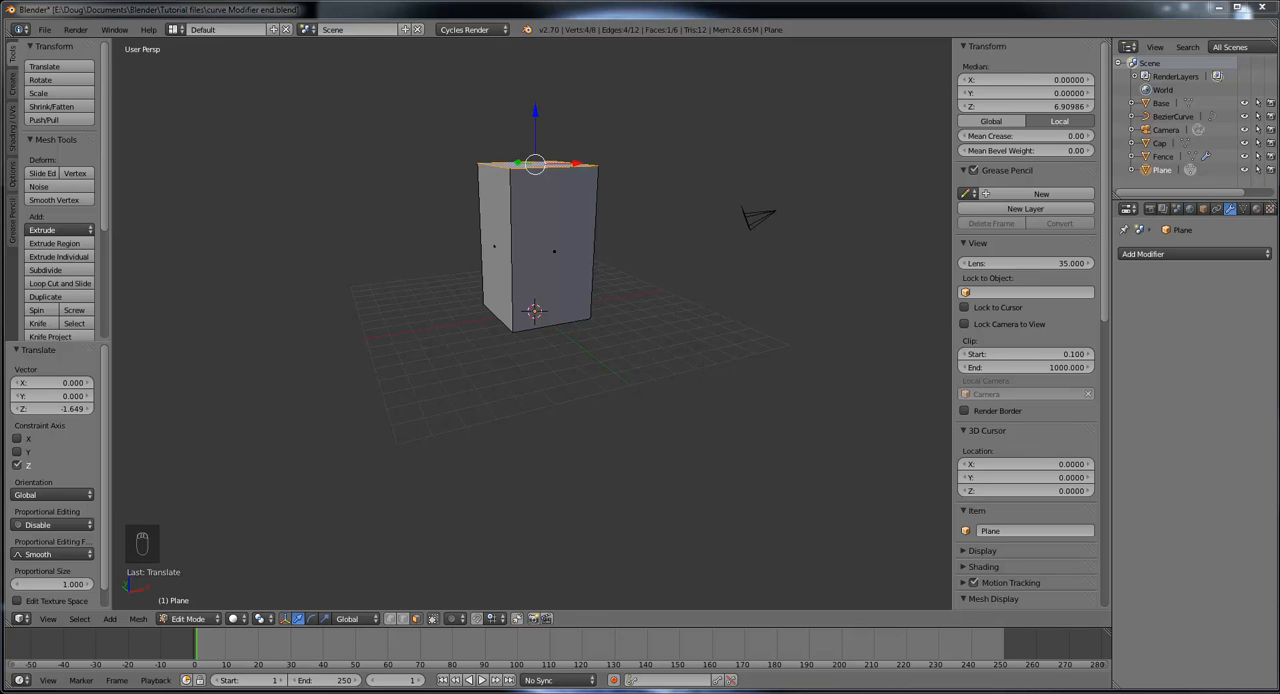
# Step: Switch to OneNote and mark the reference tower's wall top under the platform and the middle of its front wall with ink lines
pyautogui.moveTo(1279, 75); pyautogui.dragTo(730, 84)
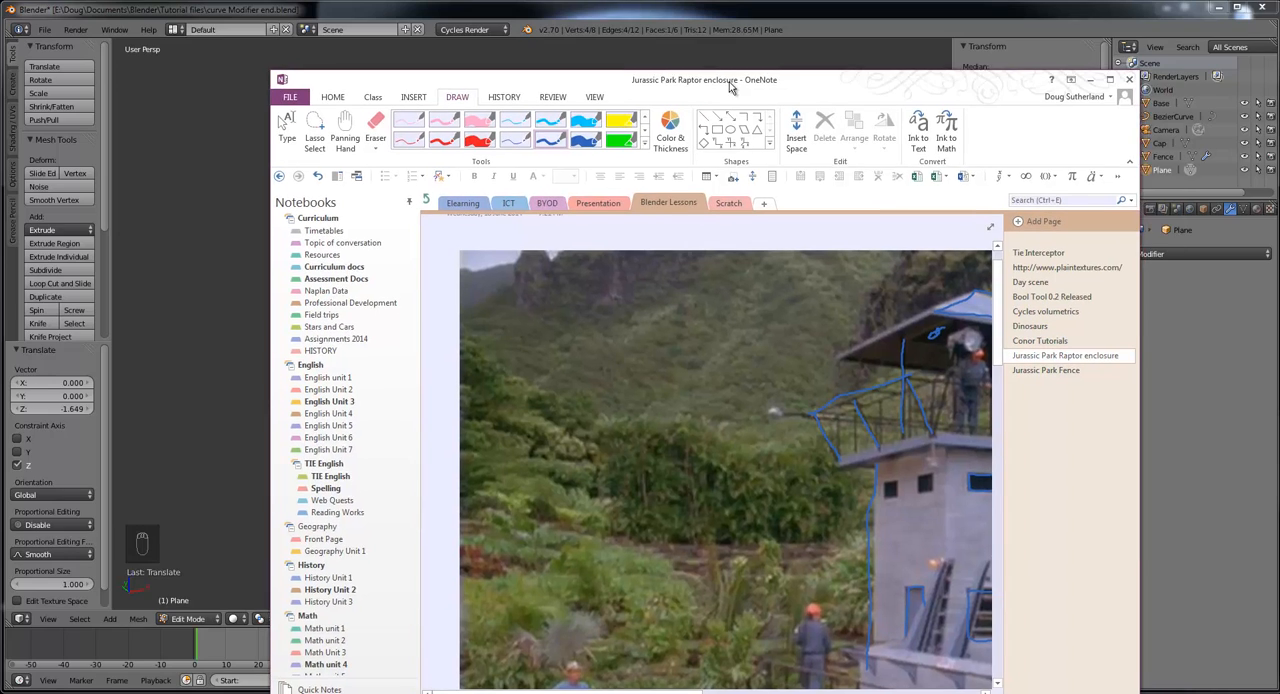
pyautogui.doubleClick(730, 84)
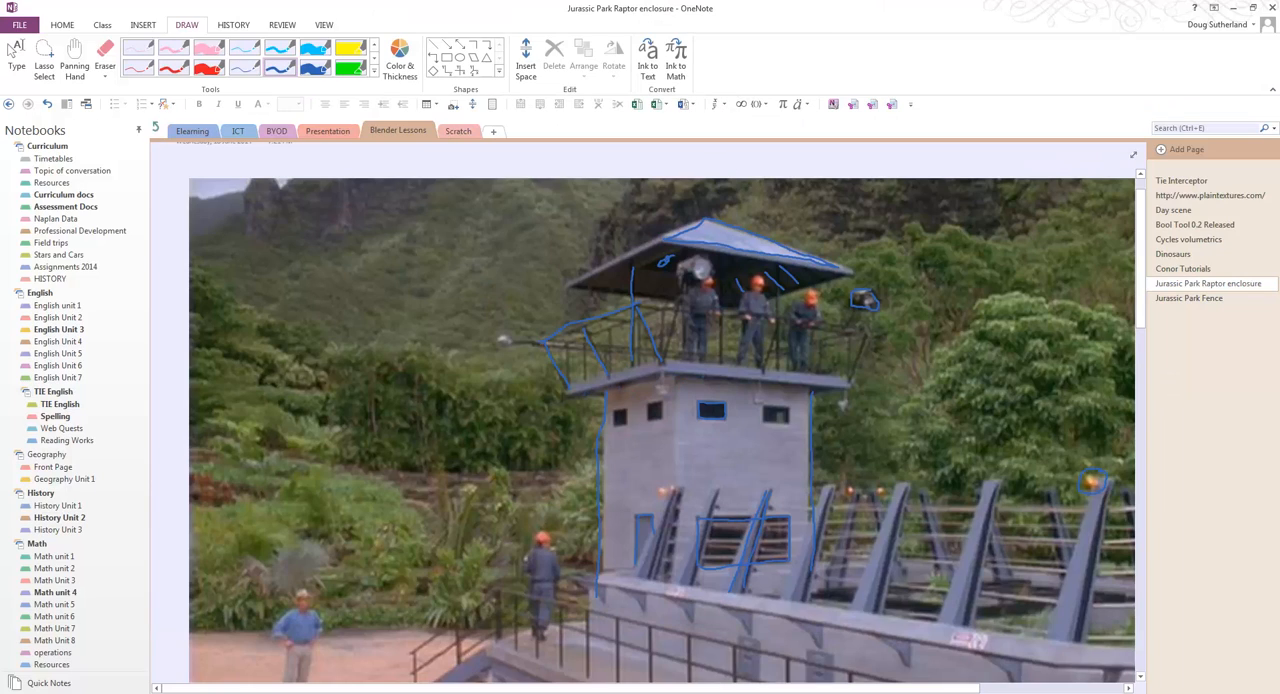
pyautogui.moveTo(724, 380); pyautogui.dragTo(796, 386)
pyautogui.moveTo(743, 420); pyautogui.dragTo(747, 448)
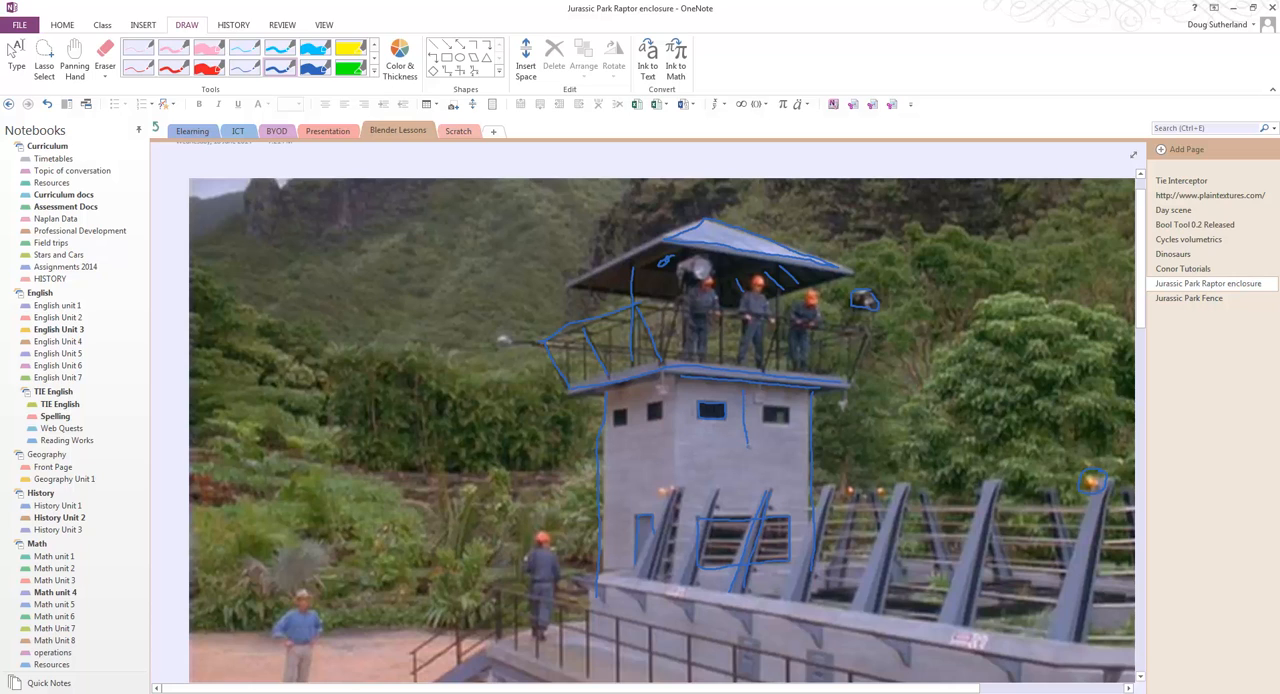
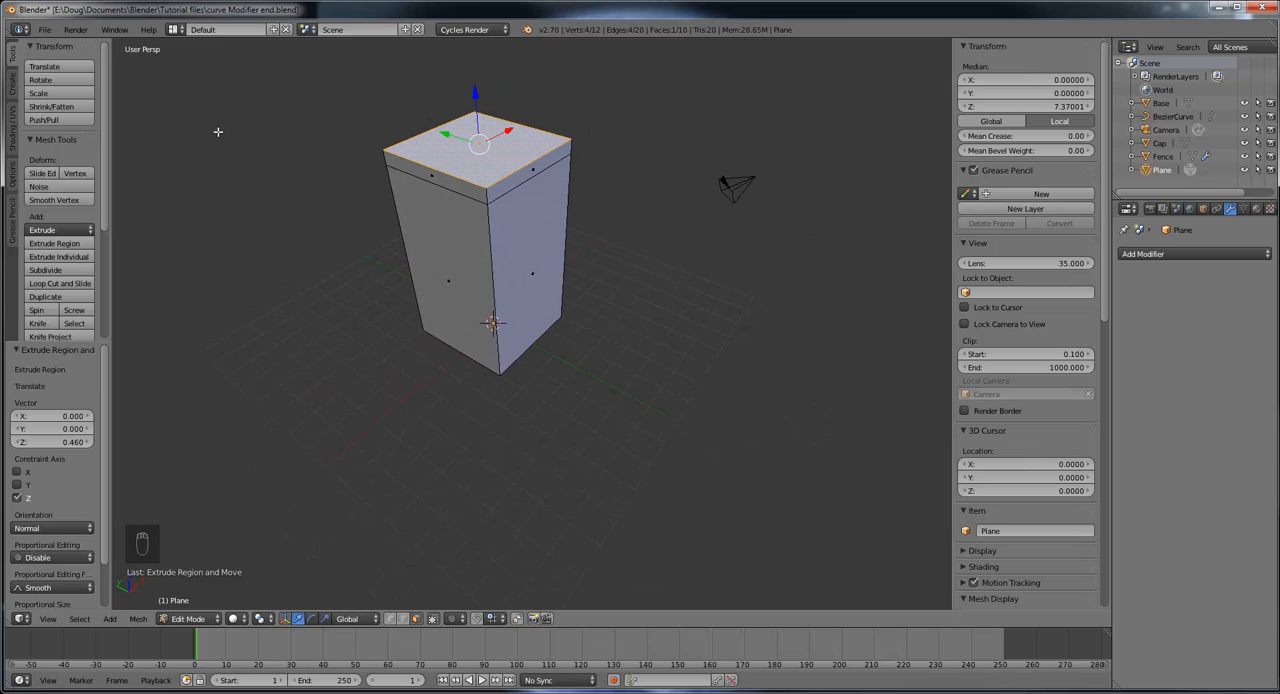
# Step: Scale the block's selected top face outward by about 1.334 to widen it beyond the tower walls
pyautogui.moveTo(524, 163); pyautogui.dragTo(531, 202, button='middle')
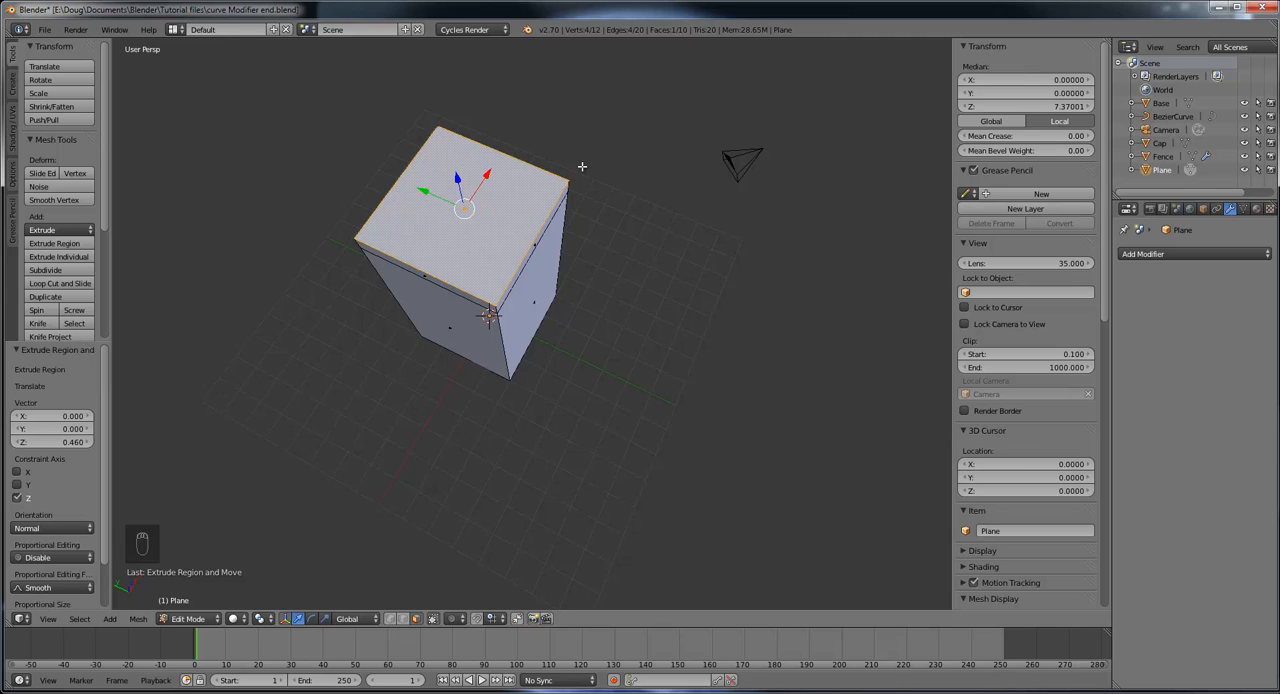
pyautogui.press('s')
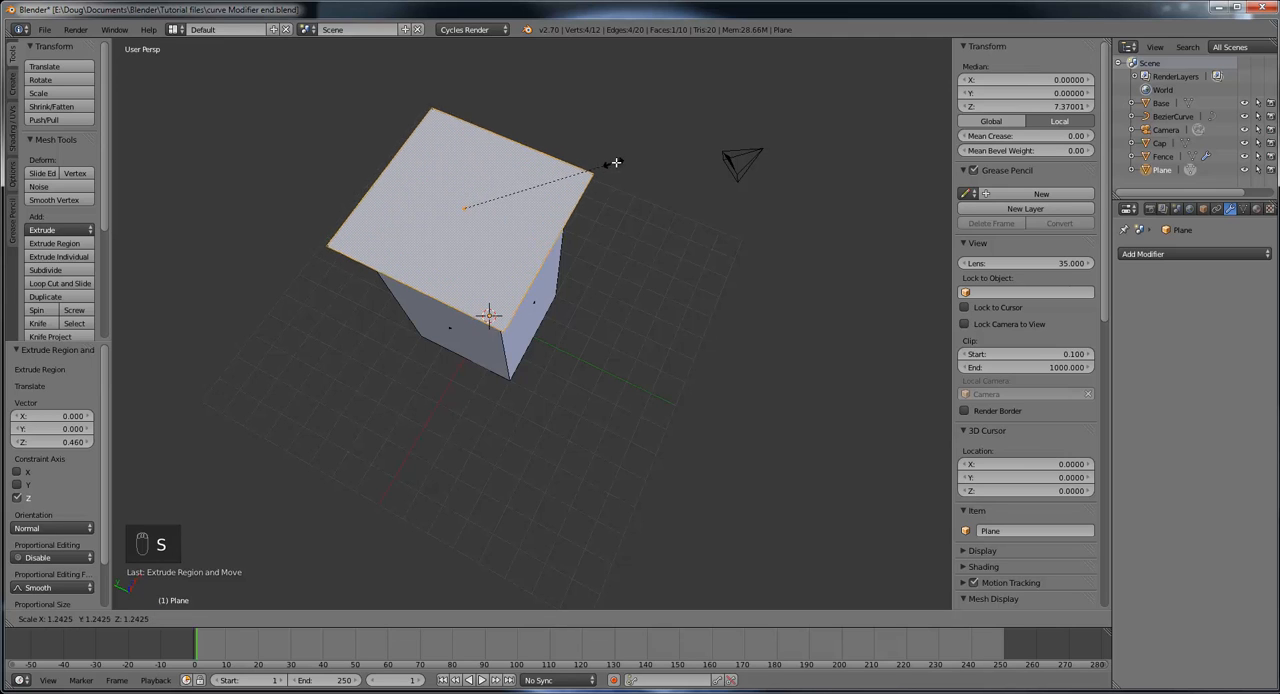
pyautogui.click(624, 160)
# Step: Lower the widened top face about 0.442 along the global Z axis in front view, level with the top of the walls
pyautogui.moveTo(649, 286); pyautogui.dragTo(592, 175, button='middle')
pyautogui.scroll(2, 566, 203)
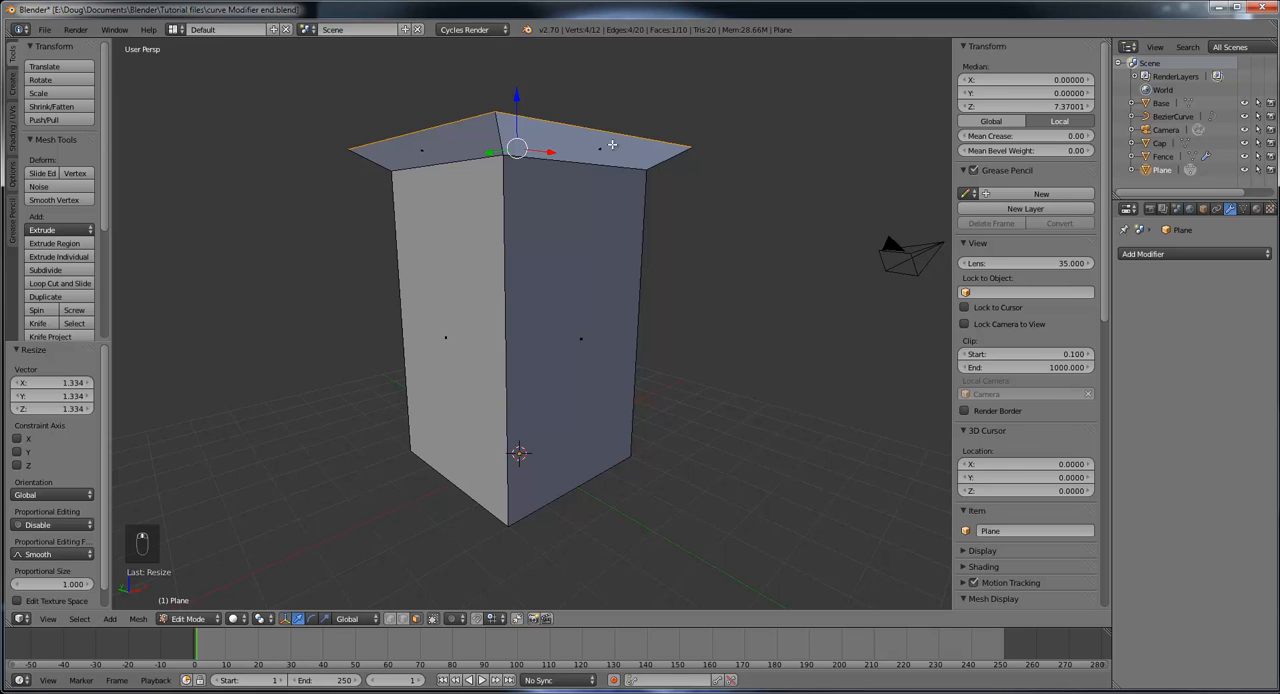
pyautogui.moveTo(612, 145); pyautogui.dragTo(681, 147, button='middle')
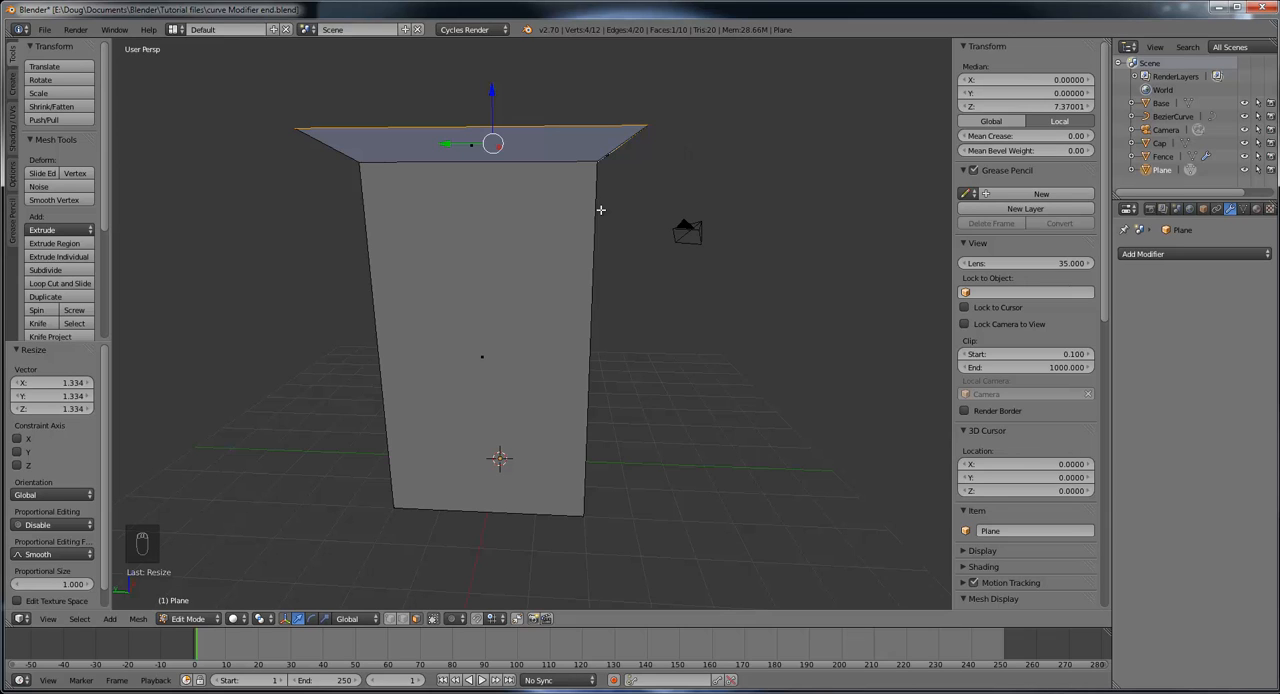
pyautogui.press('KP_1')
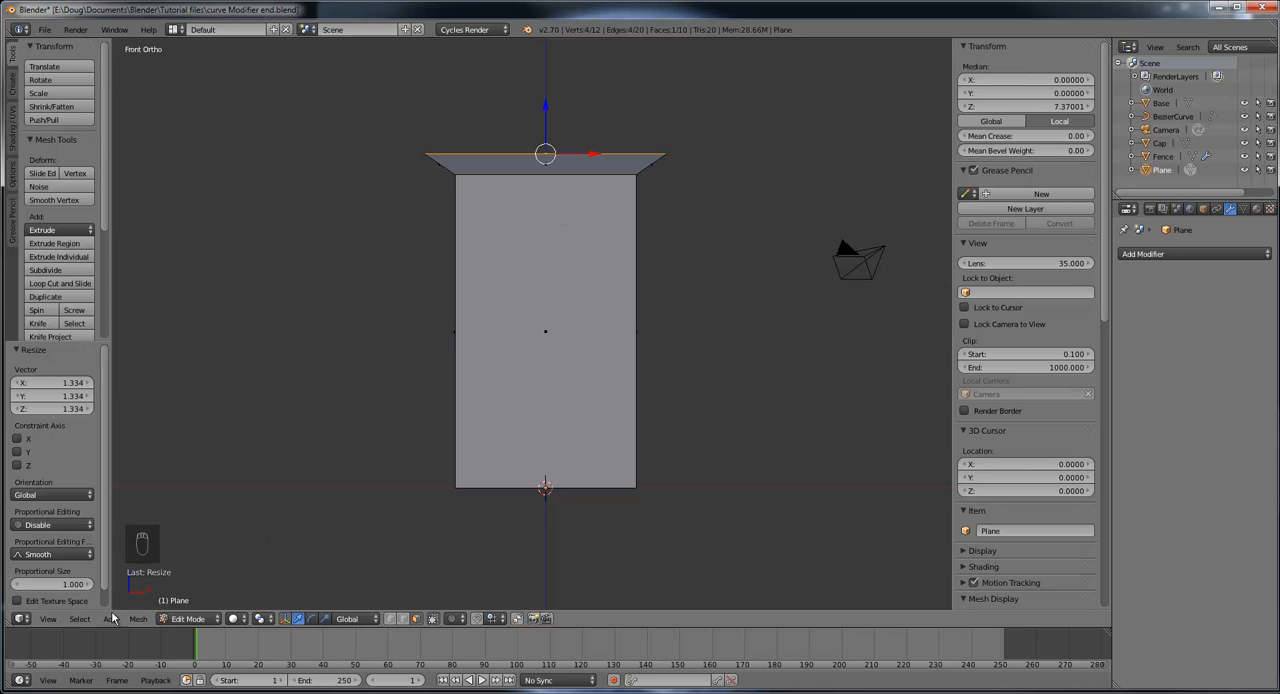
pyautogui.click(48, 619)
pyautogui.moveTo(545, 104); pyautogui.dragTo(544, 124)
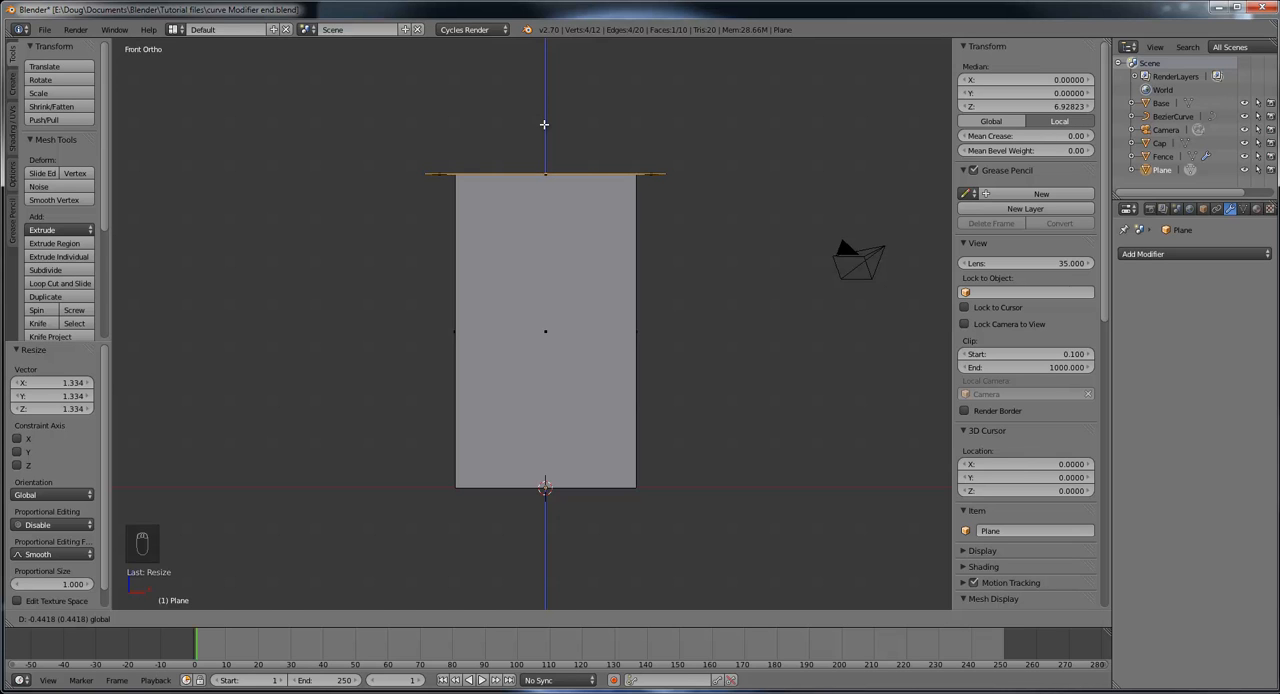
pyautogui.moveTo(544, 124); pyautogui.dragTo(544, 124)
# Step: Extrude the widened top face straight up by about 0.16 to give the tower's platform its thickness
pyautogui.moveTo(694, 206); pyautogui.dragTo(521, 189, button='middle')
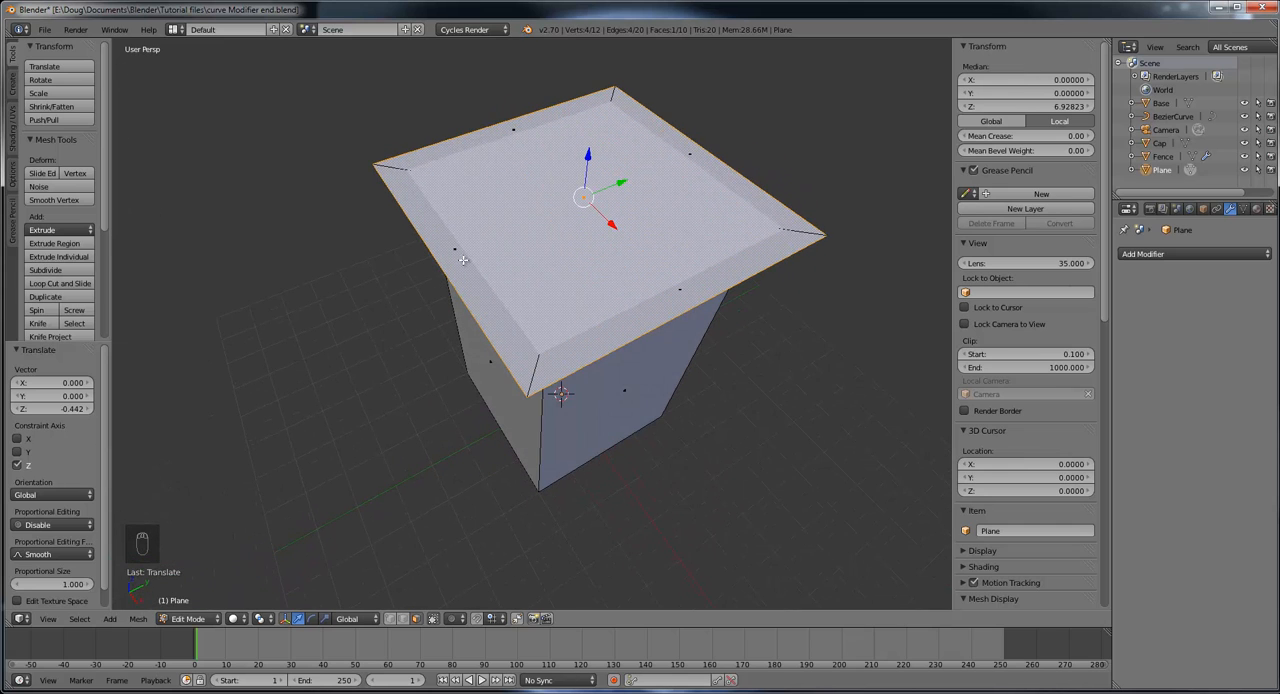
pyautogui.scroll(1, 486, 293)
pyautogui.moveTo(559, 299)
pyautogui.mouseDown(button='middle')
pyautogui.moveTo(564, 284)
pyautogui.moveTo(569, 295)
pyautogui.mouseUp(button='middle')
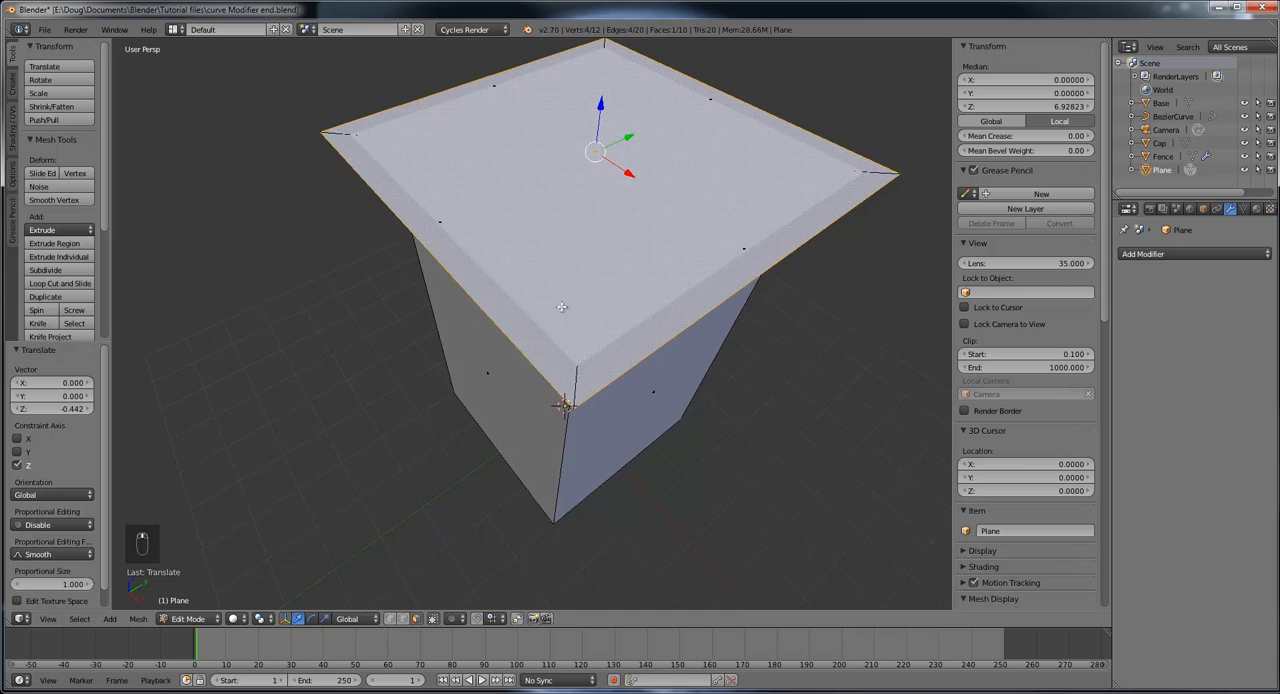
pyautogui.scroll(3, 562, 305)
pyautogui.scroll(-2, 560, 302)
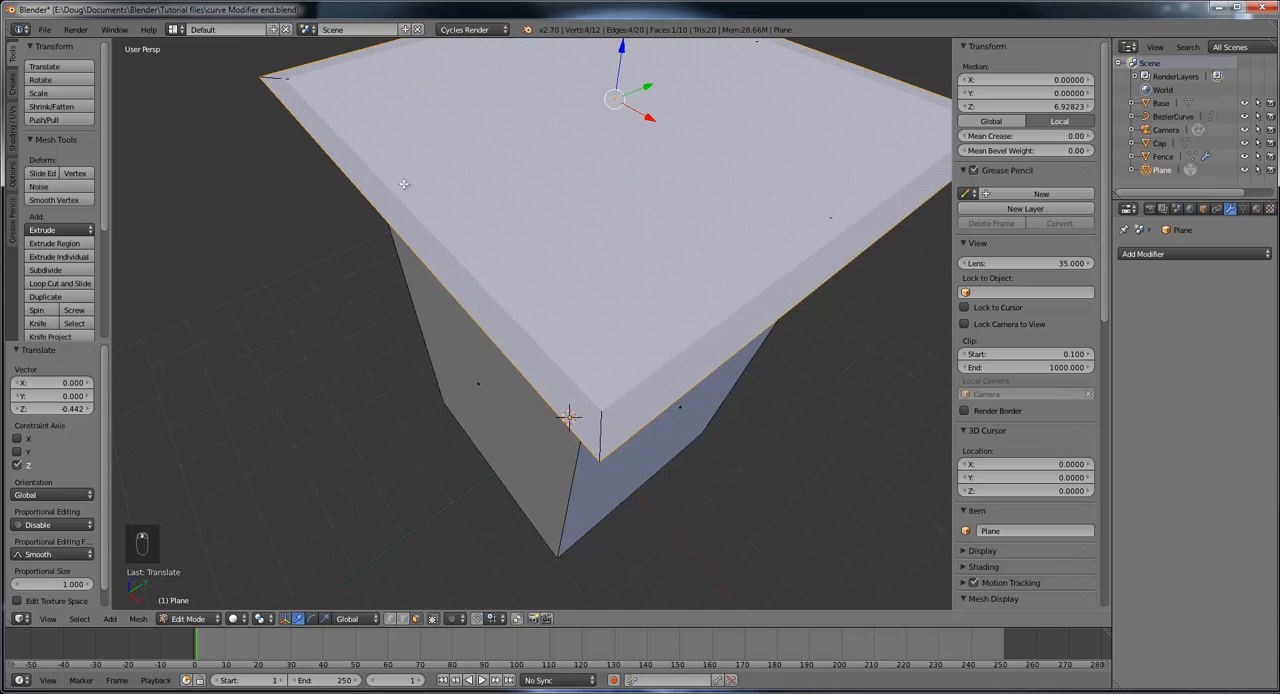
pyautogui.moveTo(439, 240); pyautogui.dragTo(584, 136, button='middle')
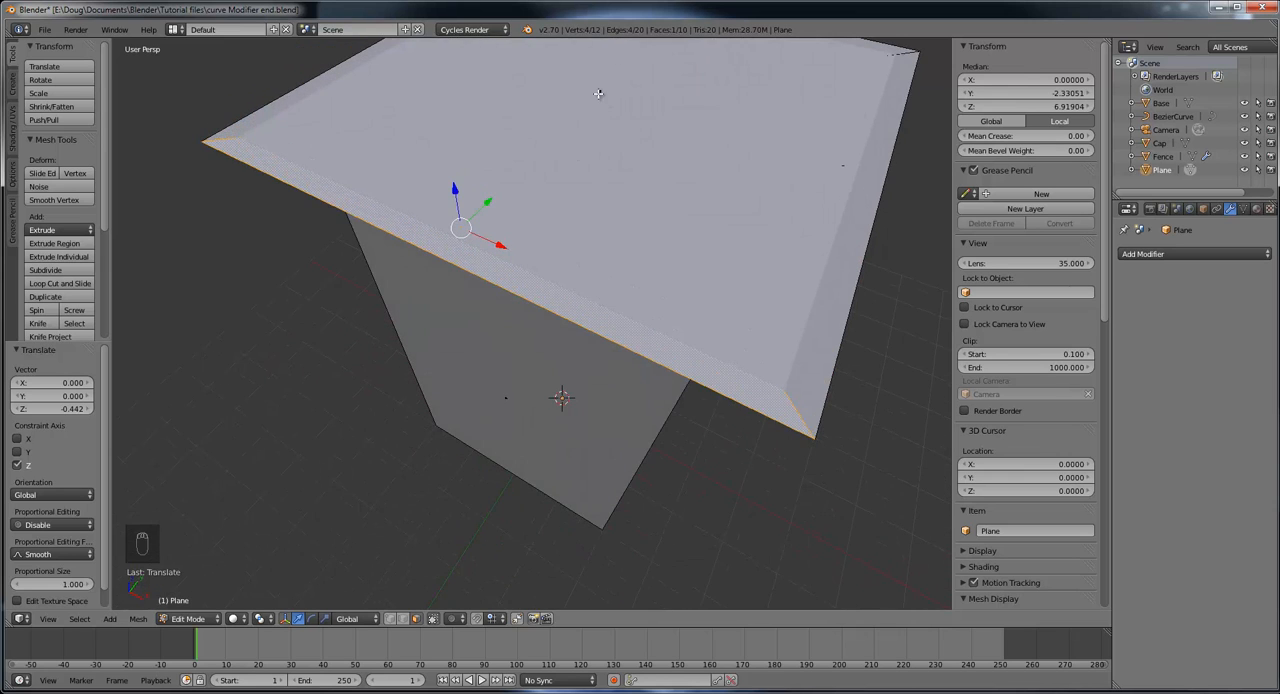
pyautogui.rightClick(598, 94)
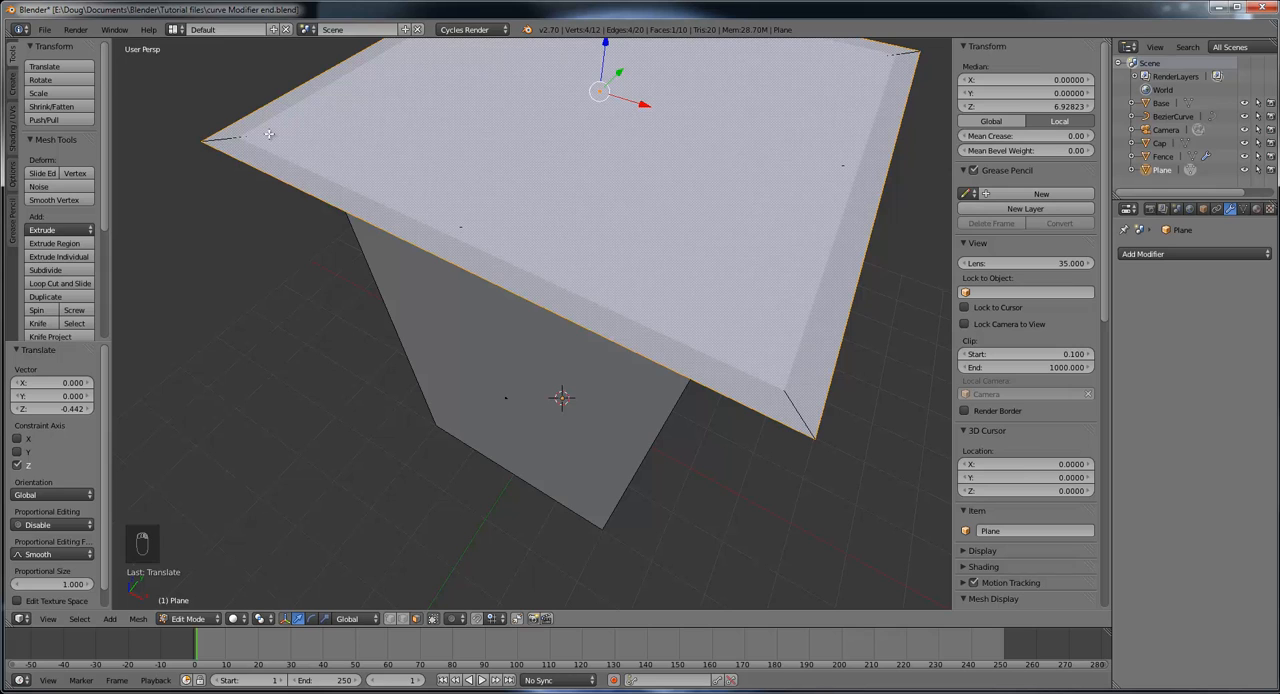
pyautogui.scroll(-4, 648, 186)
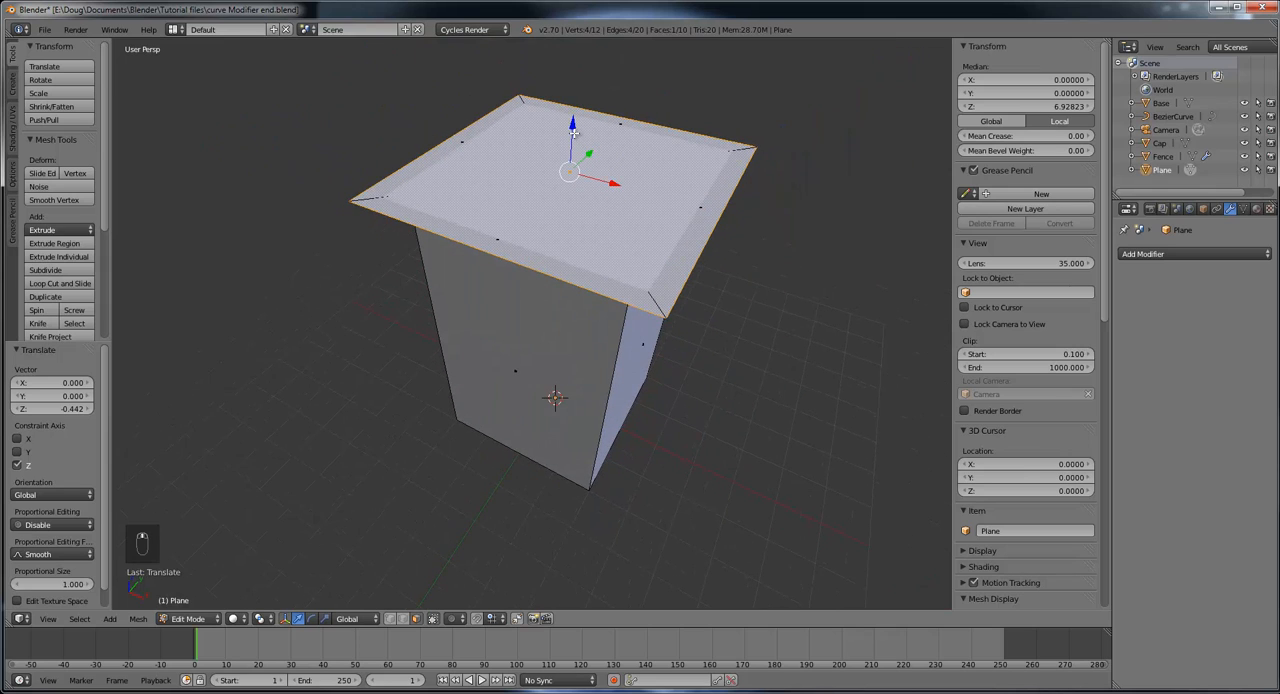
pyautogui.moveTo(573, 133); pyautogui.dragTo(574, 130)
pyautogui.rightClick(574, 130)
pyautogui.moveTo(633, 156); pyautogui.dragTo(608, 151, button='middle')
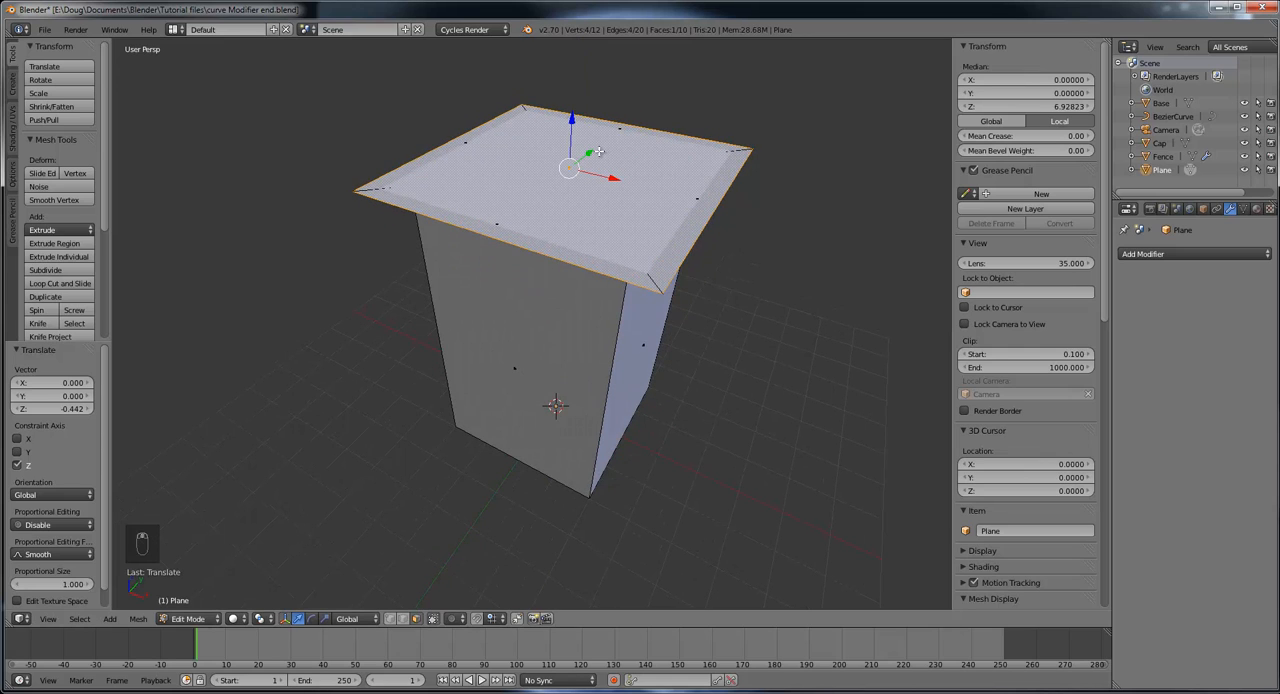
pyautogui.press('e')
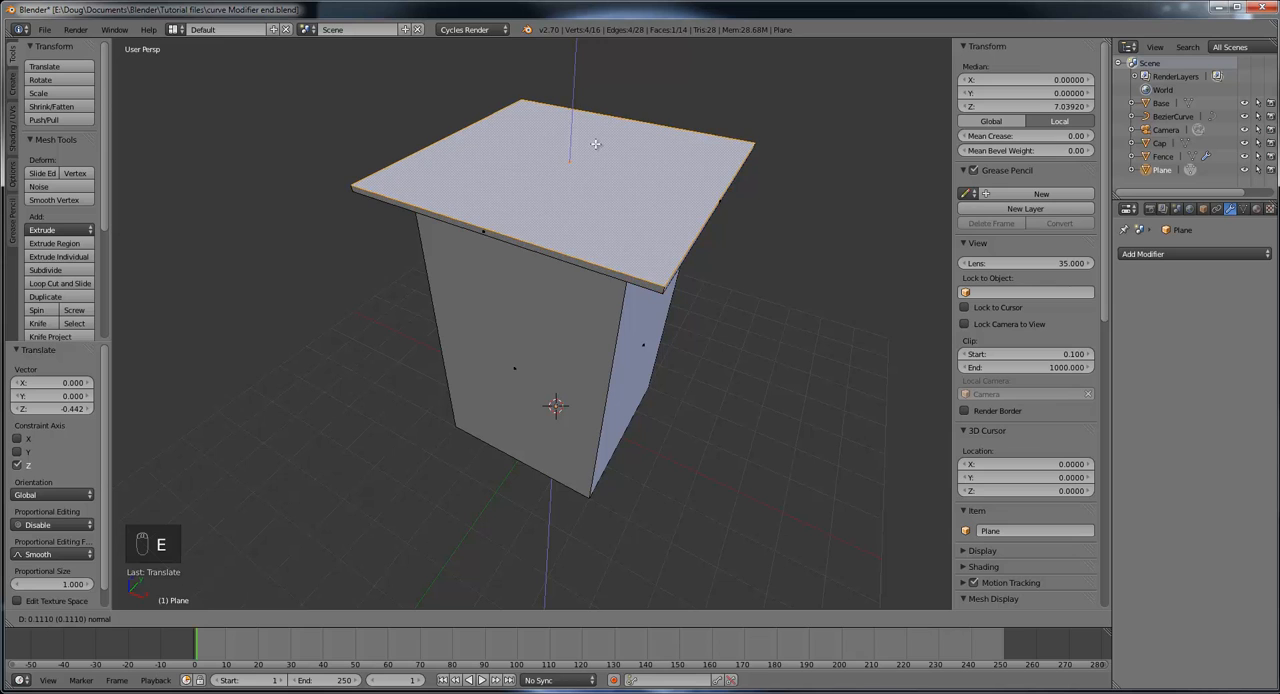
pyautogui.click(596, 140)
# Step: Switch to OneNote to compare the platform with the Jurassic Park Raptor enclosure reference image, and return to Blender
pyautogui.moveTo(723, 243); pyautogui.dragTo(576, 277, button='middle')
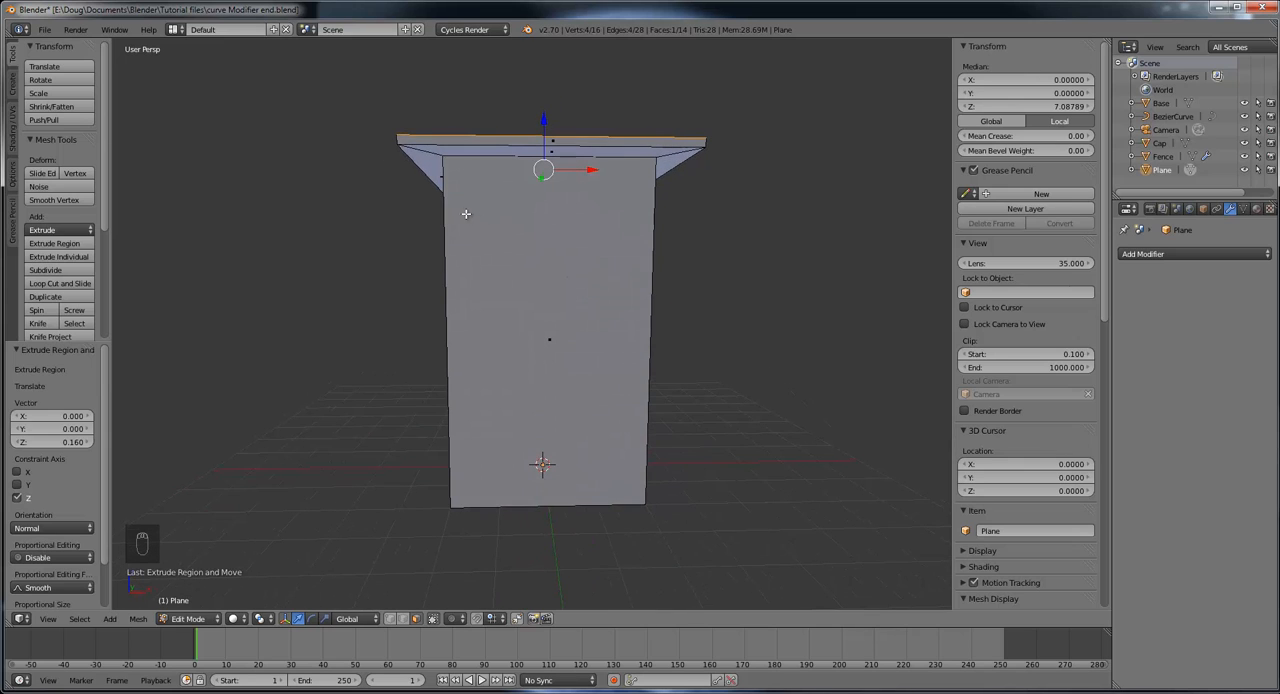
pyautogui.moveTo(540, 241)
pyautogui.mouseDown(button='middle')
pyautogui.moveTo(565, 245)
pyautogui.moveTo(534, 251)
pyautogui.mouseUp(button='middle')
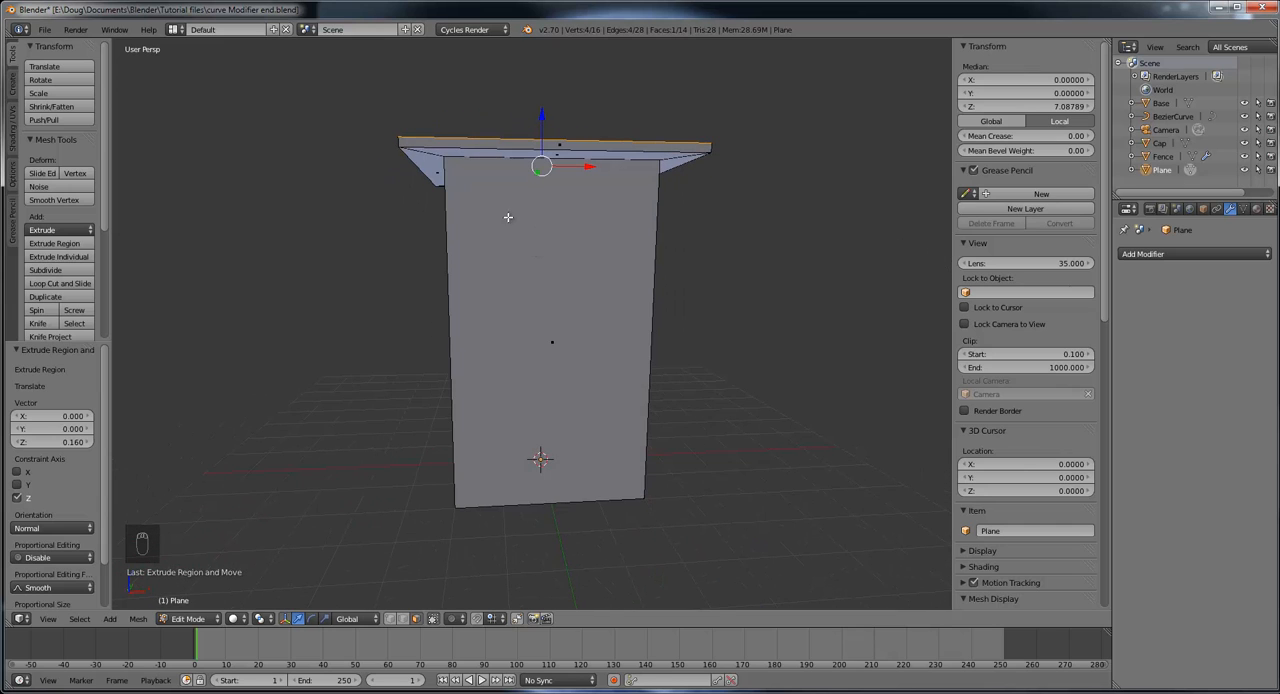
pyautogui.moveTo(1279, 57); pyautogui.dragTo(643, 1)
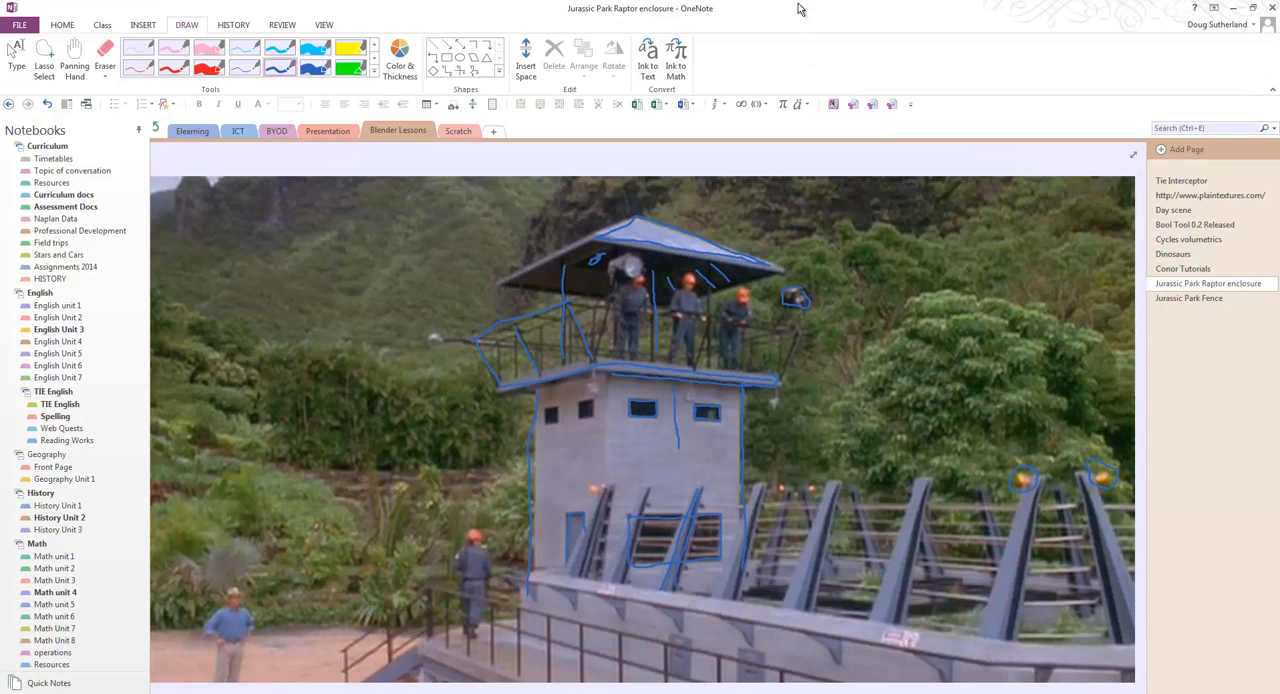
pyautogui.moveTo(800, 8); pyautogui.dragTo(1279, 10)
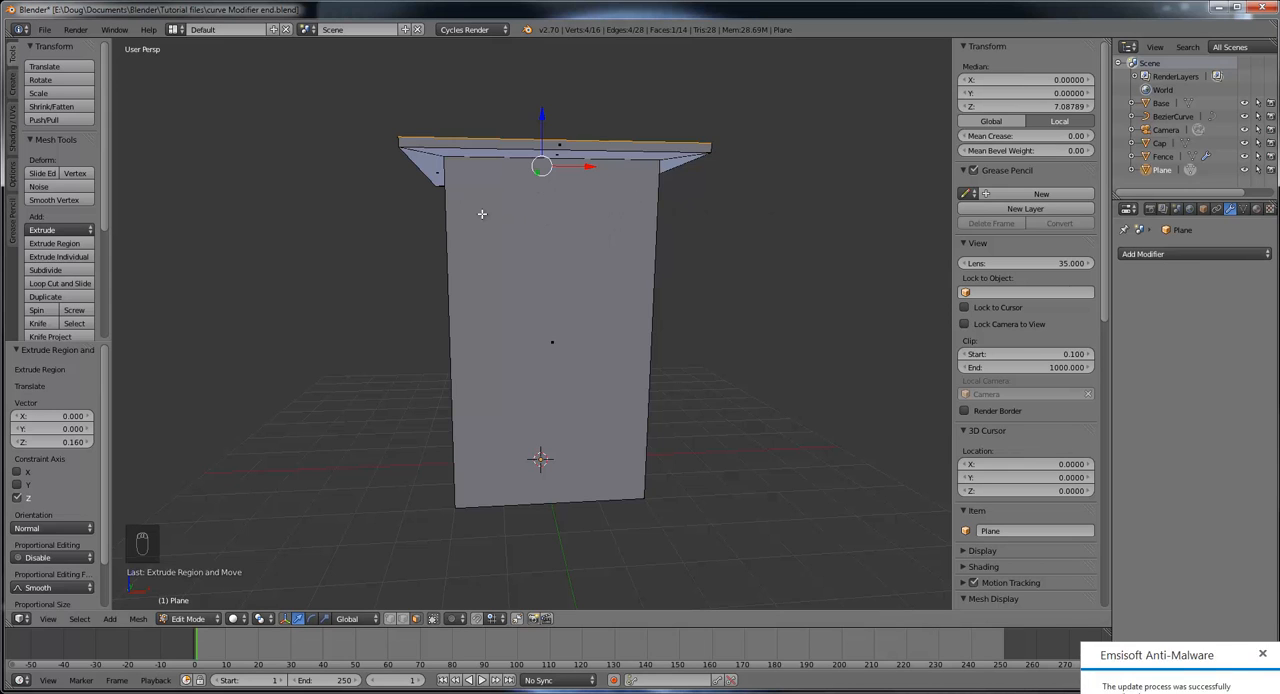
# Step: Examine the tower from all sides, including its base and the underside of the platform overhang
pyautogui.moveTo(506, 251); pyautogui.dragTo(550, 271, button='middle')
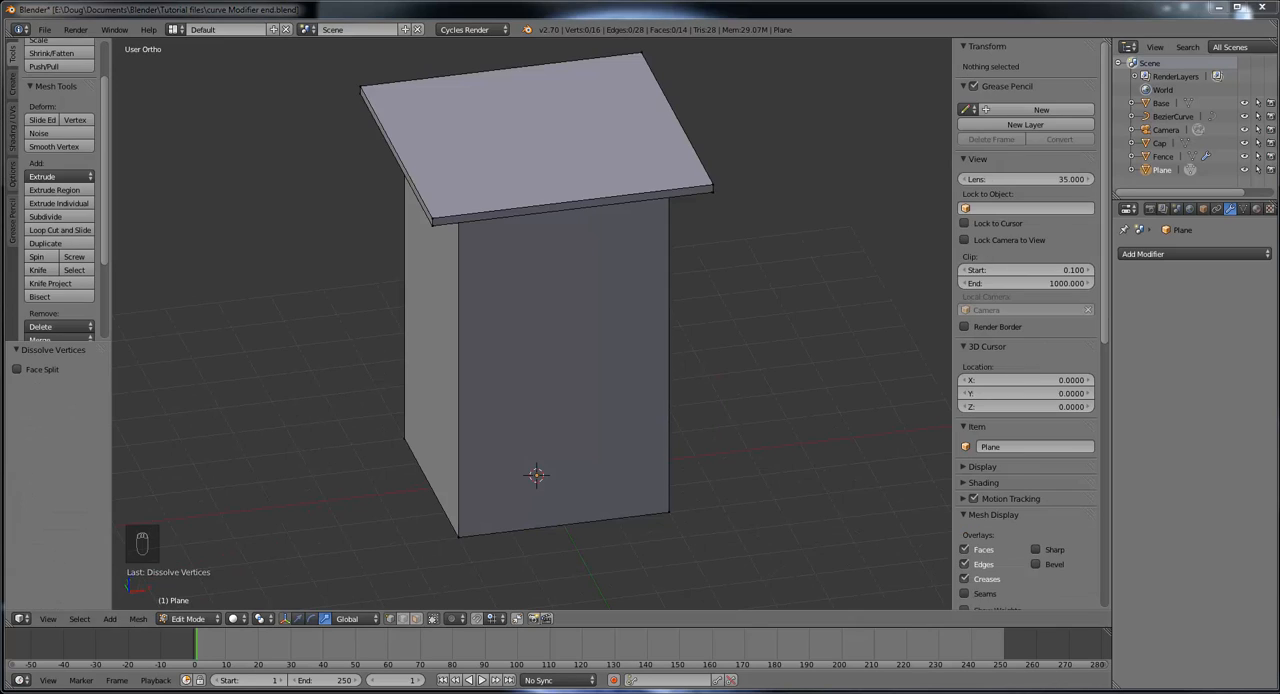
pyautogui.moveTo(780, 297)
pyautogui.mouseDown(button='middle')
pyautogui.moveTo(754, 217)
pyautogui.moveTo(794, 189)
pyautogui.moveTo(724, 185)
pyautogui.moveTo(749, 246)
pyautogui.moveTo(794, 263)
pyautogui.moveTo(809, 209)
pyautogui.moveTo(786, 175)
pyautogui.moveTo(780, 189)
pyautogui.moveTo(749, 160)
pyautogui.moveTo(759, 257)
pyautogui.moveTo(767, 246)
pyautogui.moveTo(746, 226)
pyautogui.moveTo(767, 229)
pyautogui.moveTo(762, 170)
pyautogui.moveTo(789, 220)
pyautogui.moveTo(769, 217)
pyautogui.moveTo(748, 247)
pyautogui.moveTo(749, 217)
pyautogui.moveTo(714, 197)
pyautogui.moveTo(591, 208)
pyautogui.moveTo(694, 220)
pyautogui.moveTo(526, 206)
pyautogui.moveTo(698, 250)
pyautogui.moveTo(774, 286)
pyautogui.mouseUp(button='middle')
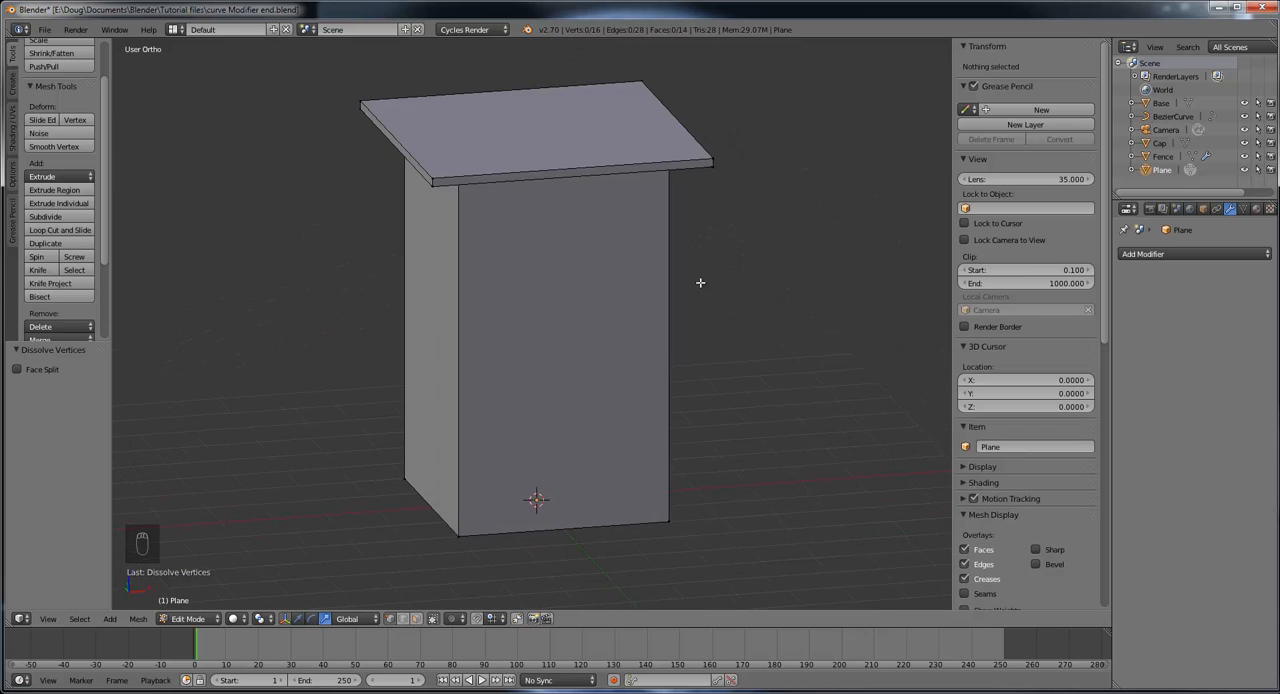
pyautogui.moveTo(593, 289); pyautogui.dragTo(630, 299, button='middle')
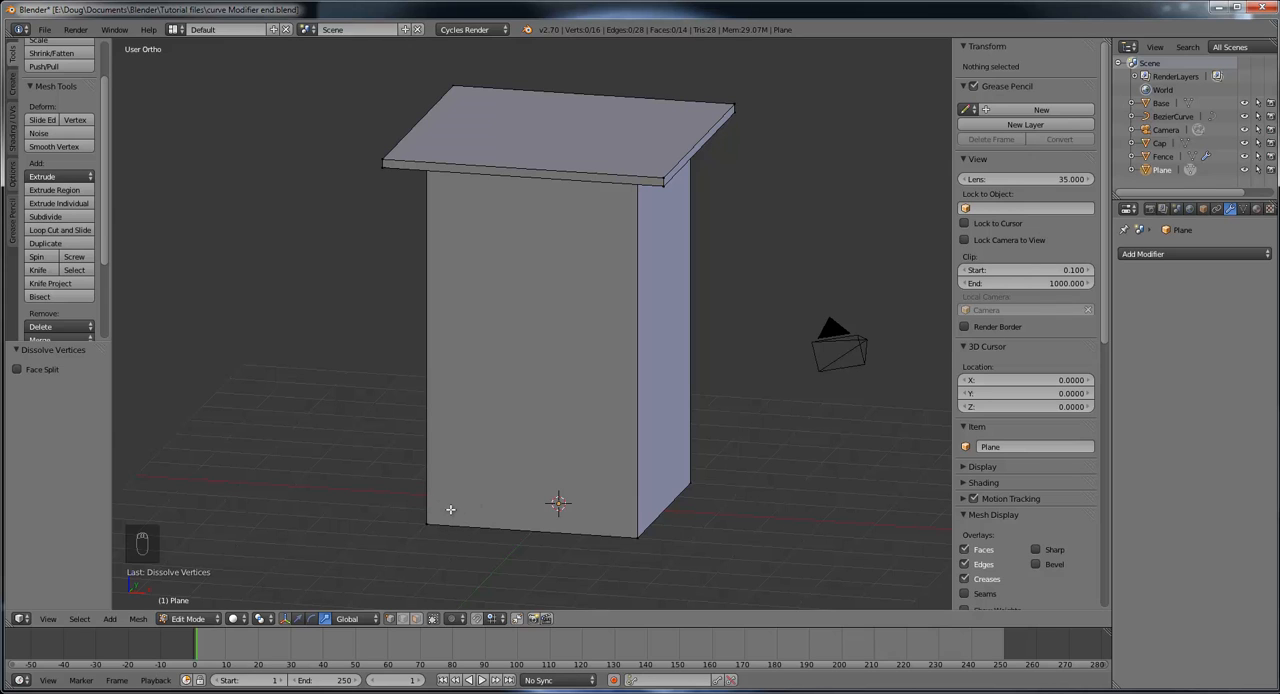
pyautogui.moveTo(671, 539); pyautogui.dragTo(536, 545, button='middle')
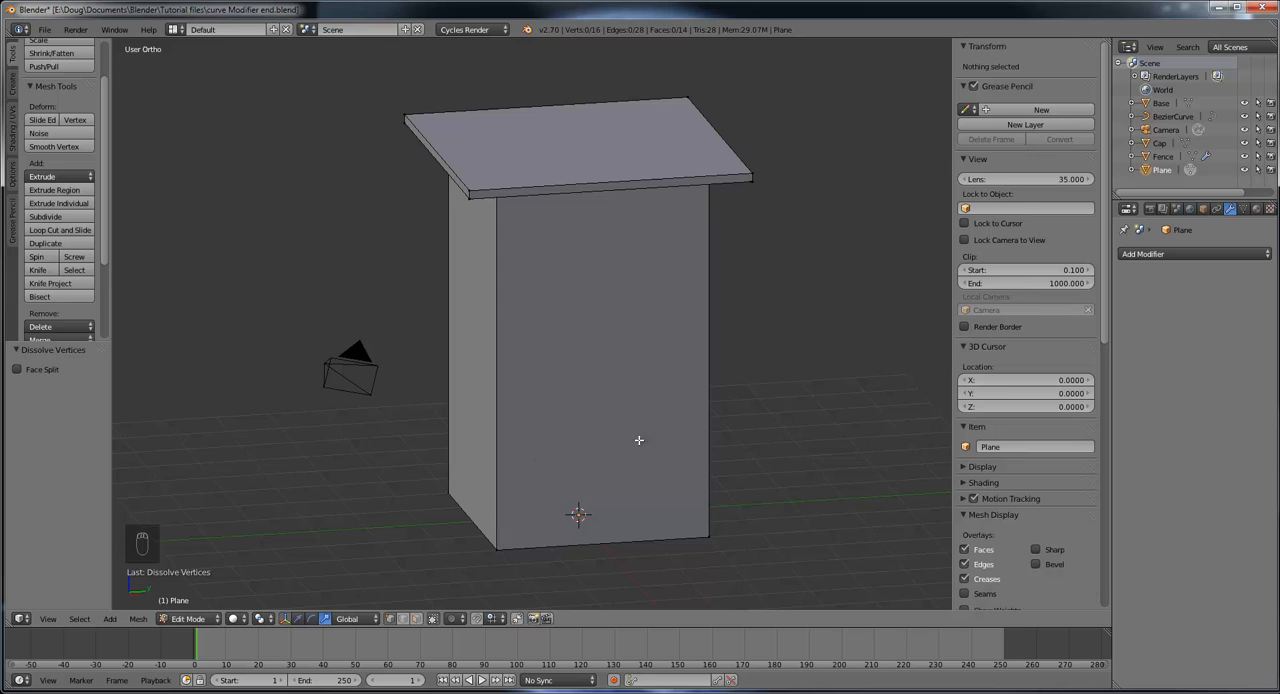
pyautogui.moveTo(659, 497); pyautogui.dragTo(782, 467, button='middle')
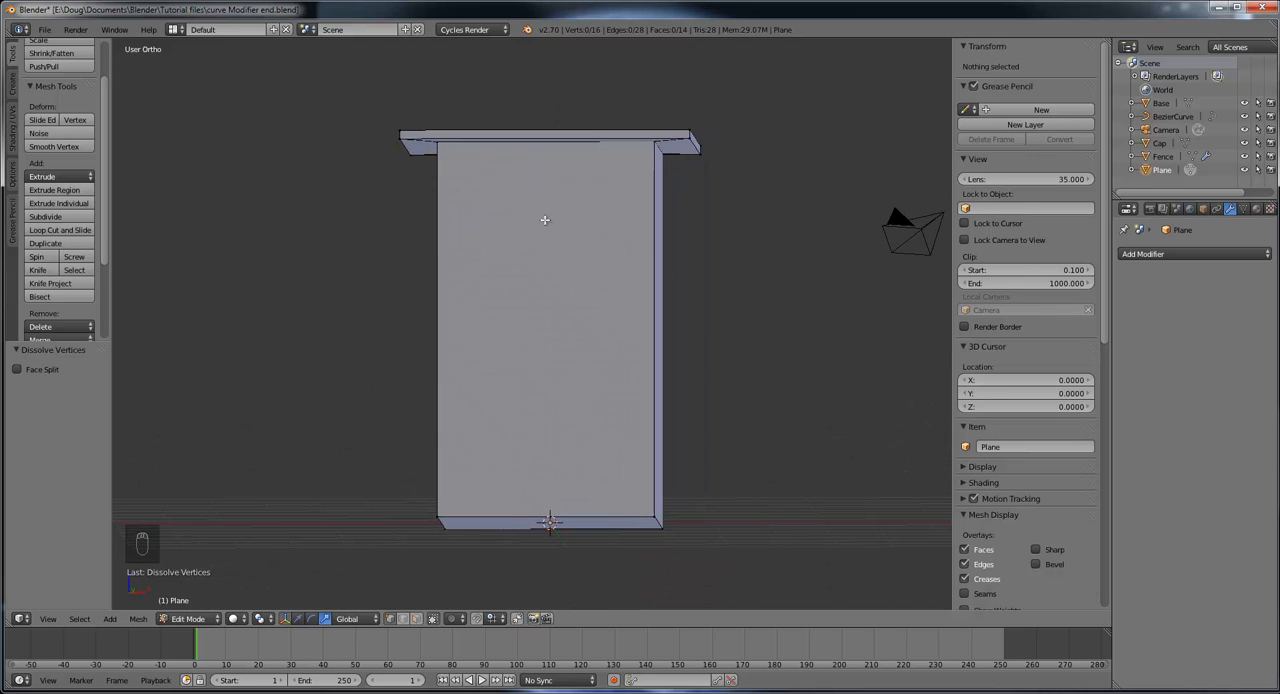
pyautogui.moveTo(499, 419); pyautogui.dragTo(533, 246, button='middle')
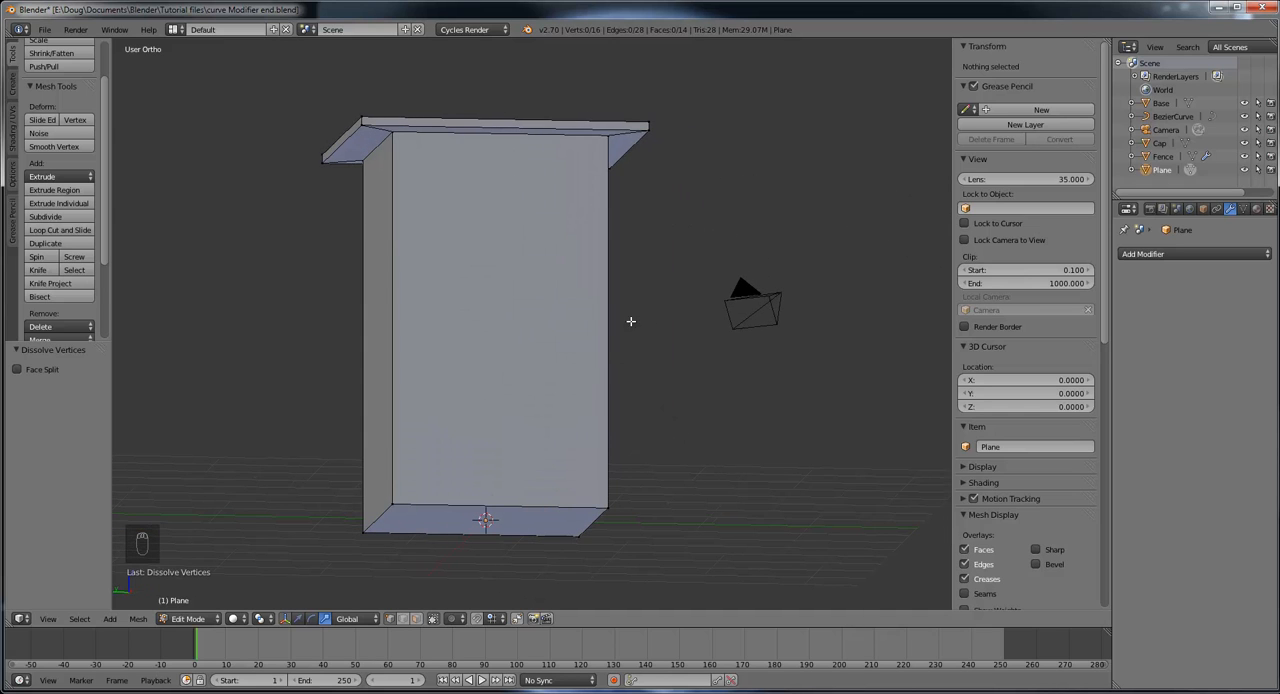
pyautogui.moveTo(630, 321); pyautogui.dragTo(371, 378, button='middle')
pyautogui.moveTo(350, 365); pyautogui.dragTo(531, 434, button='middle')
pyautogui.moveTo(622, 344); pyautogui.dragTo(572, 231, button='middle')
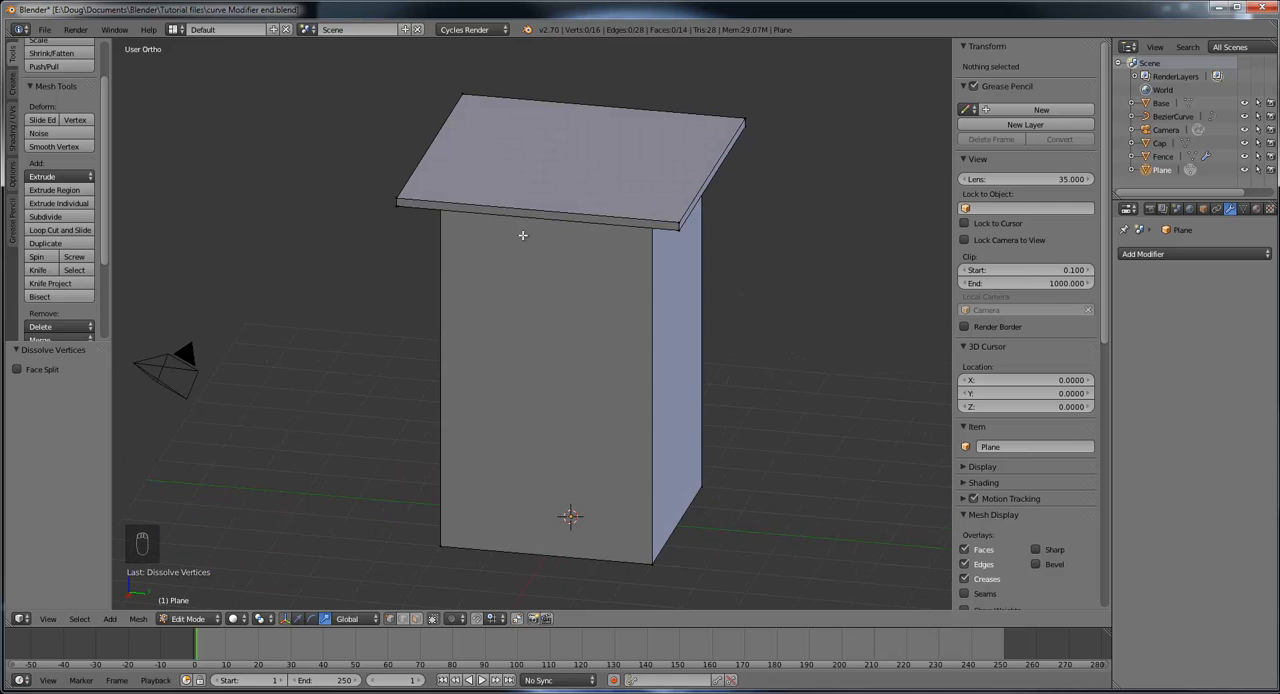
# Step: Add two centred vertical loop cuts through the tower and platform, one halving it along Y and one along X
pyautogui.click(73, 231)
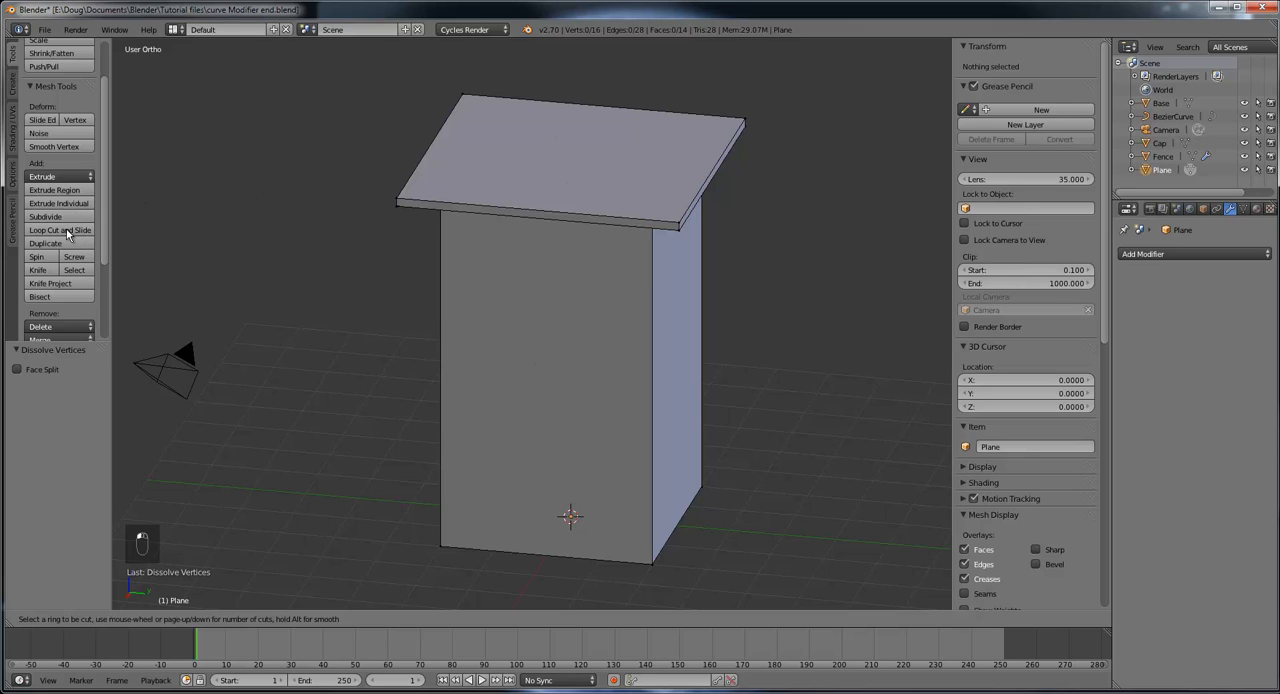
pyautogui.click(540, 212)
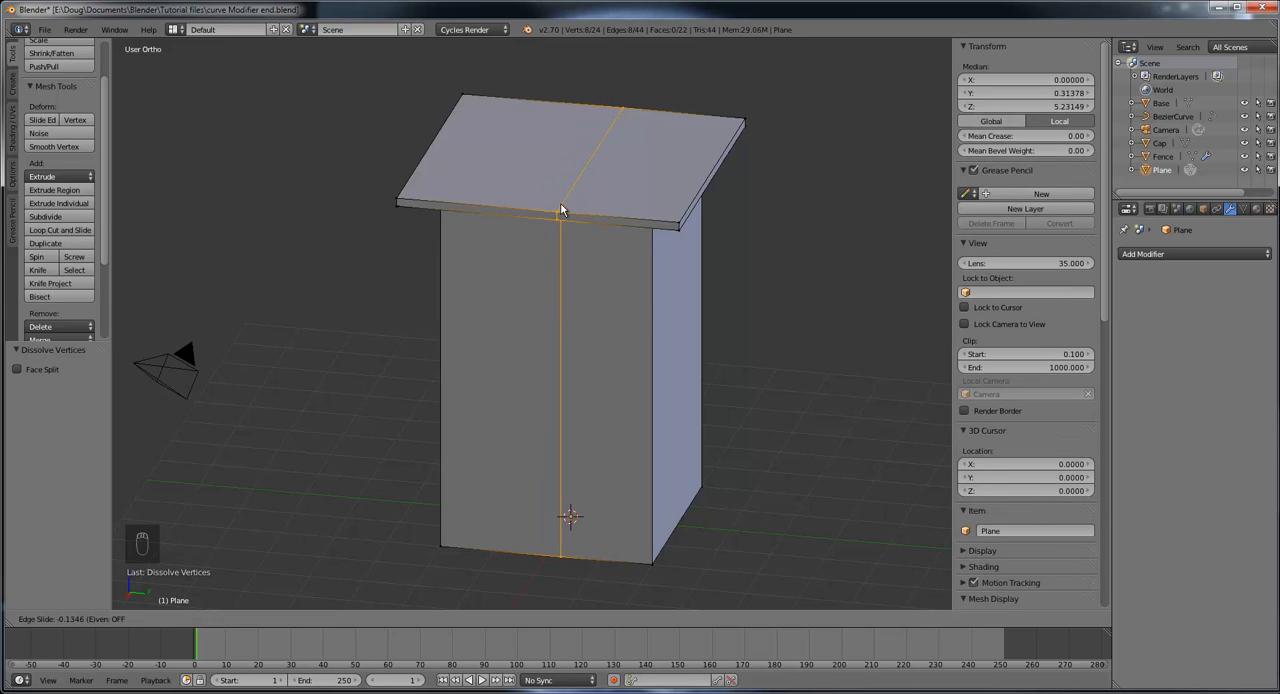
pyautogui.rightClick(537, 208)
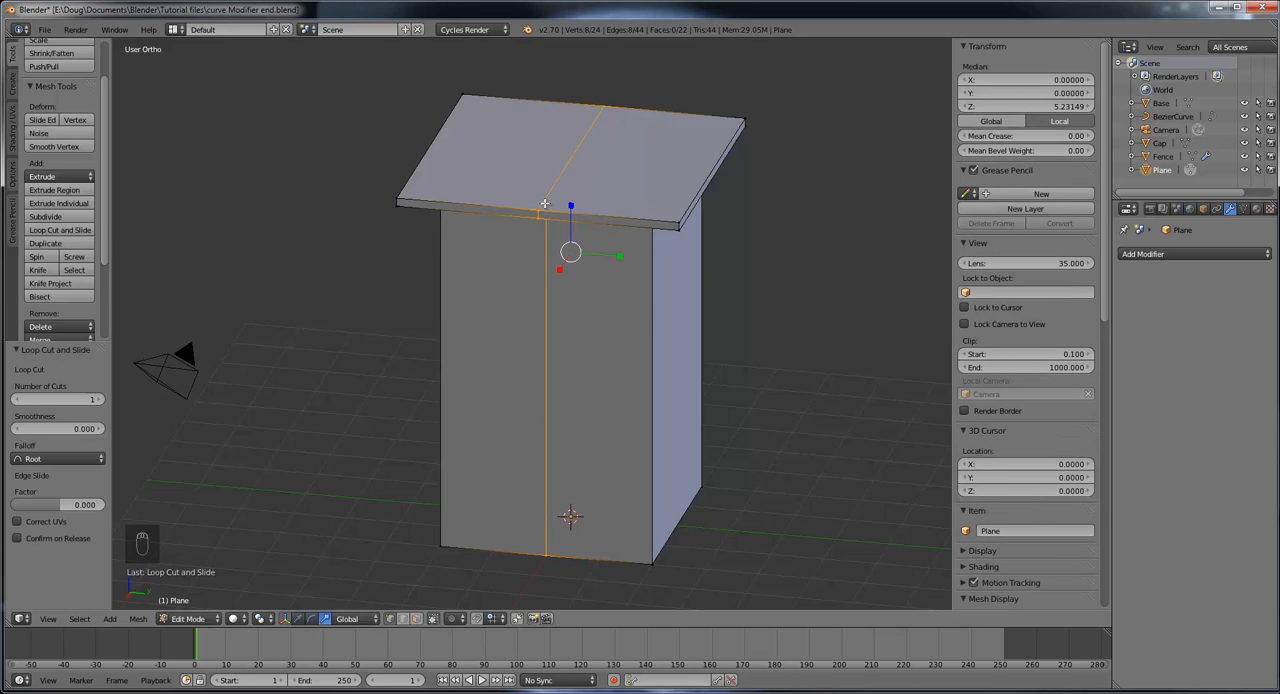
pyautogui.moveTo(754, 307); pyautogui.dragTo(595, 326, button='middle')
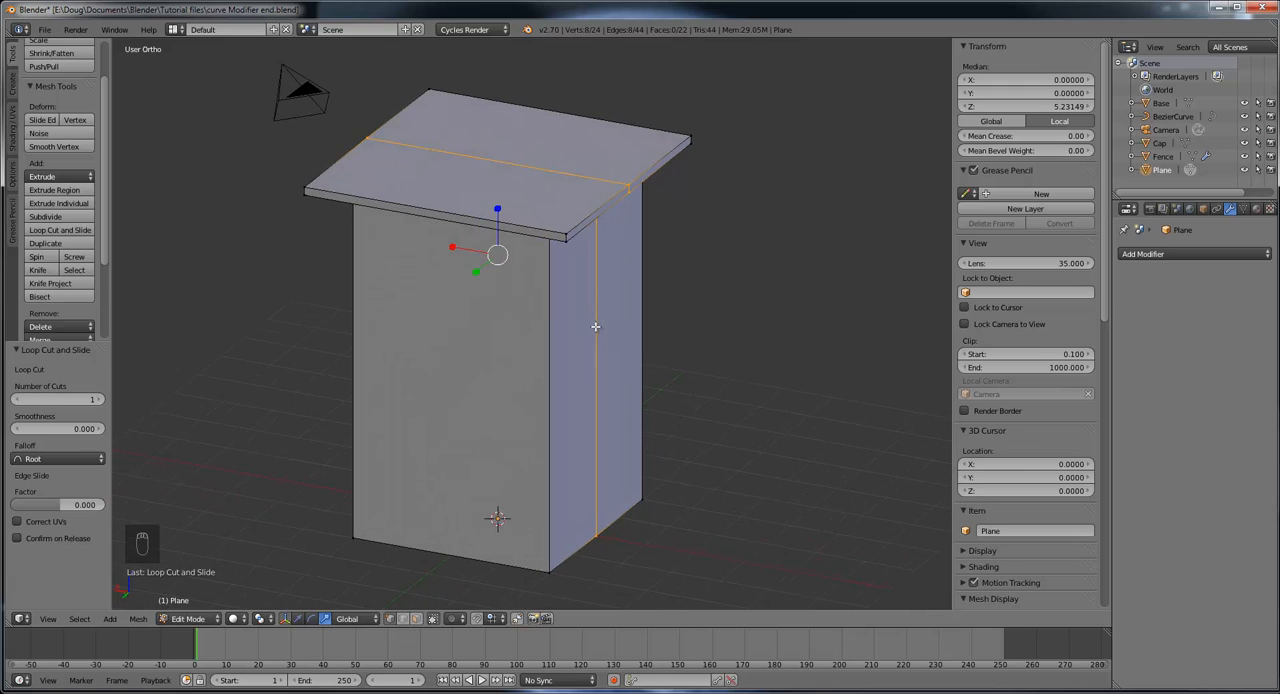
pyautogui.click(65, 235)
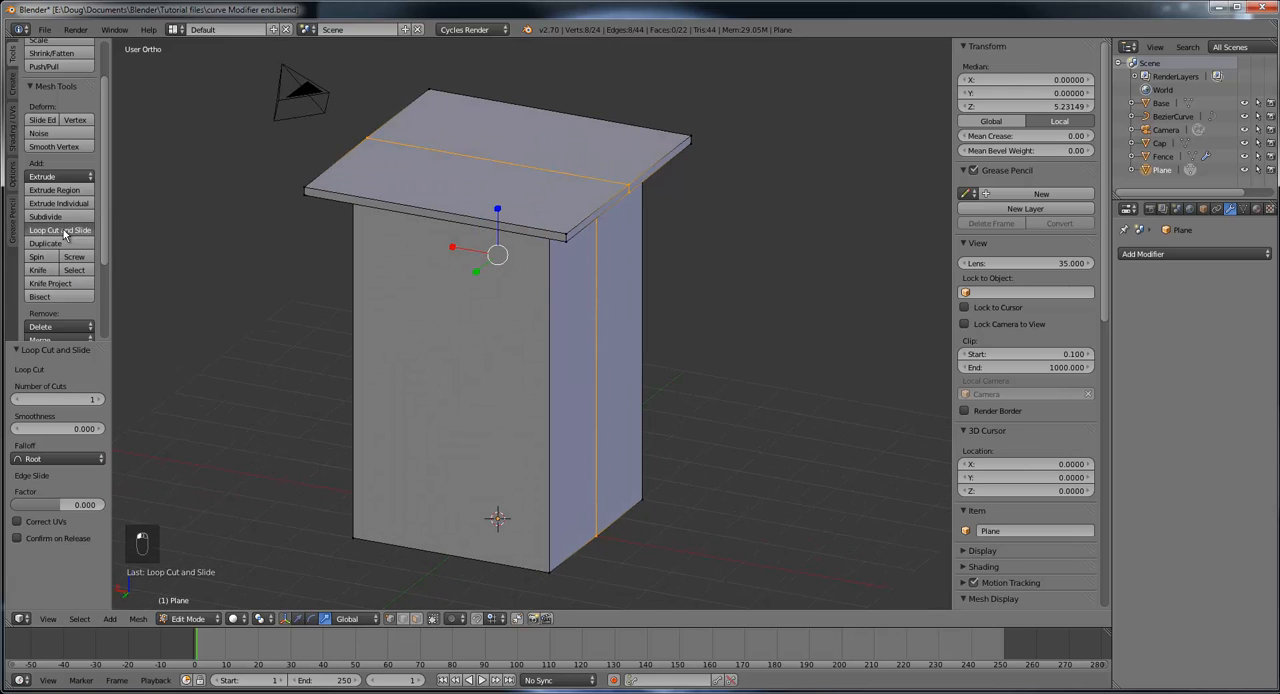
pyautogui.click(438, 200)
pyautogui.rightClick(440, 200)
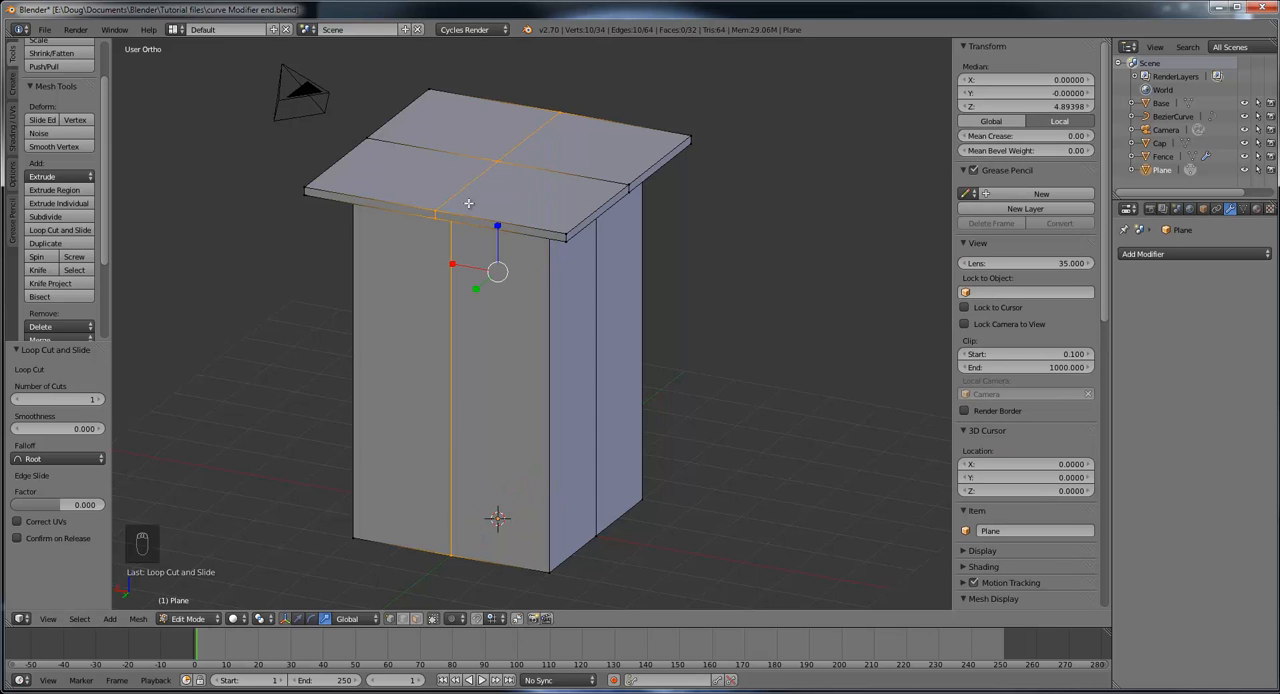
# Step: Try box-selecting the tower's negative X half in solid shading, and orbit around to check which hidden vertices are included
pyautogui.moveTo(640, 270); pyautogui.dragTo(404, 257, button='middle')
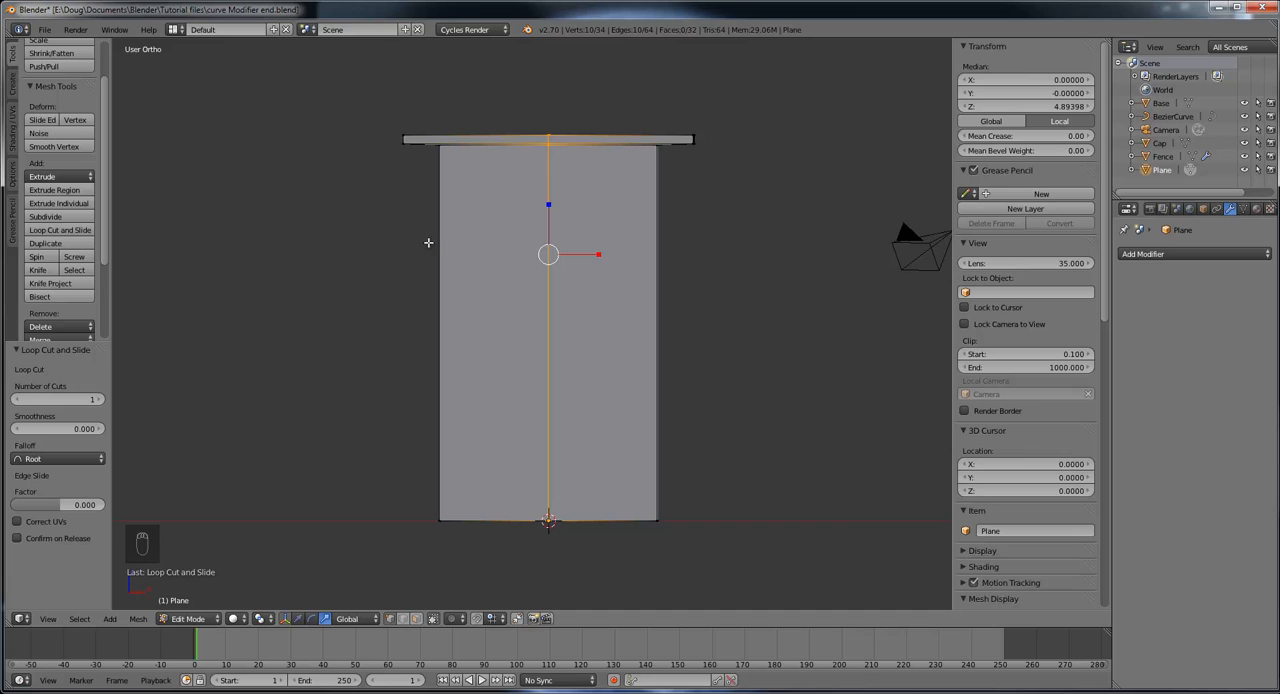
pyautogui.moveTo(429, 205); pyautogui.dragTo(476, 177, button='middle')
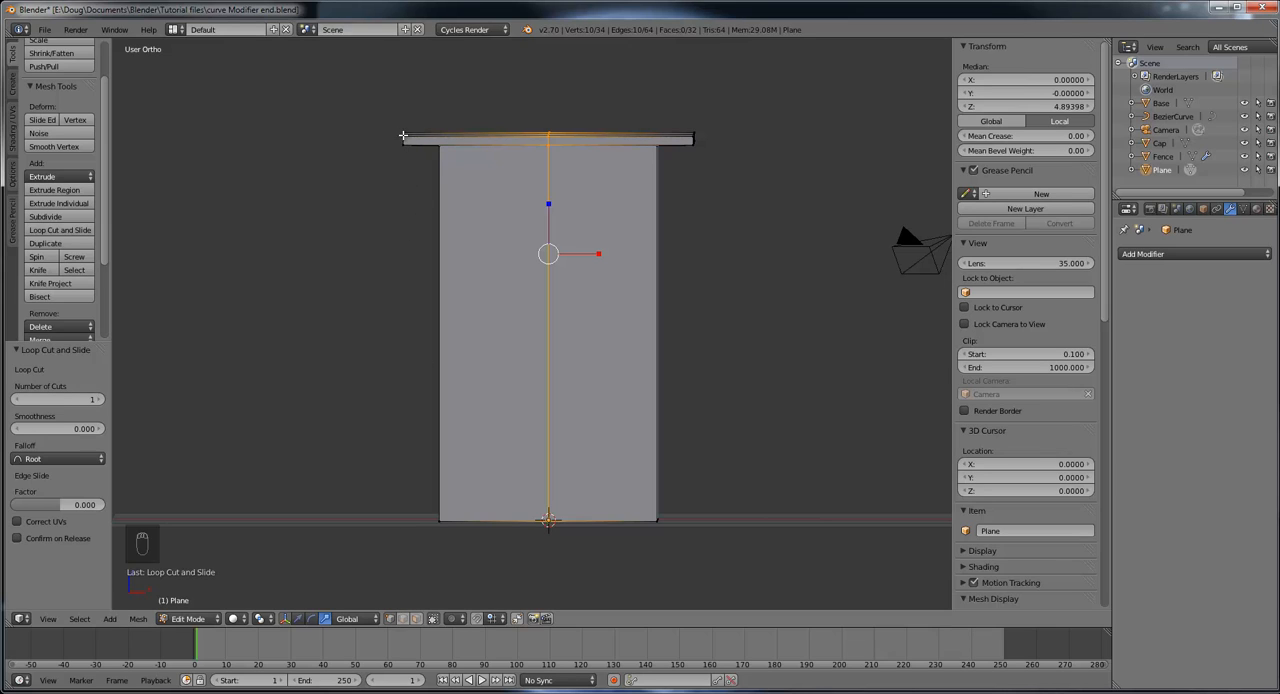
pyautogui.press('b')
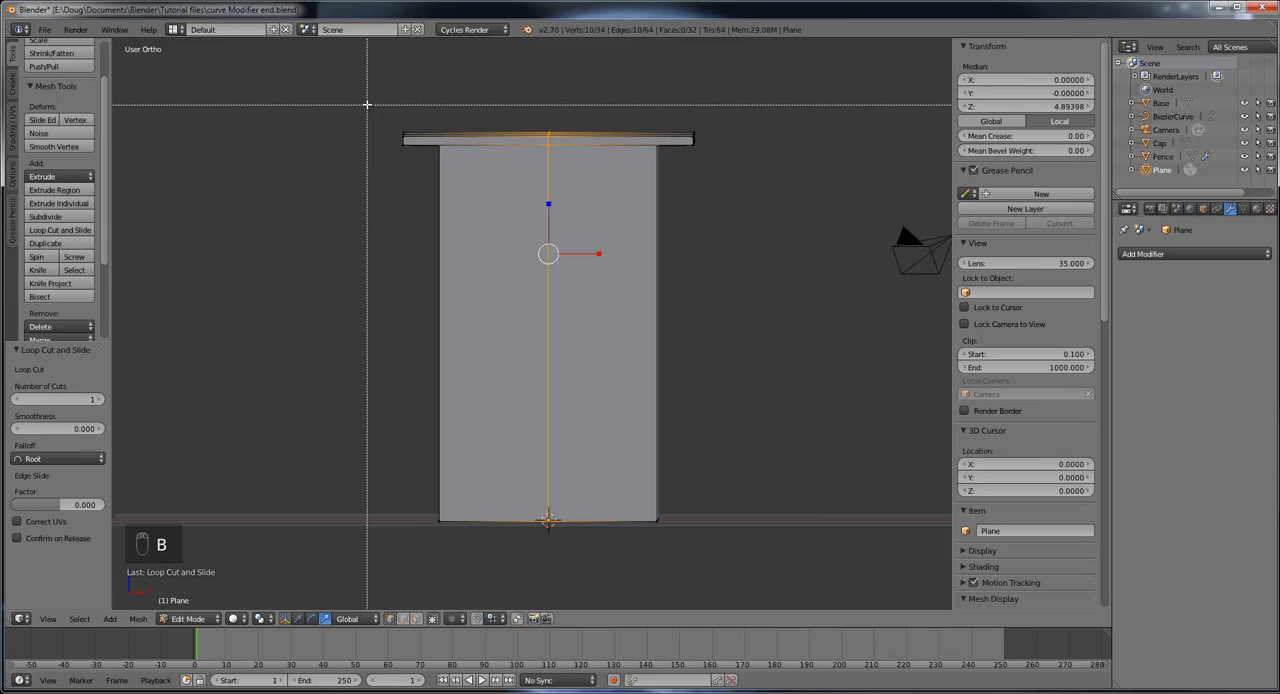
pyautogui.moveTo(350, 97); pyautogui.dragTo(486, 562)
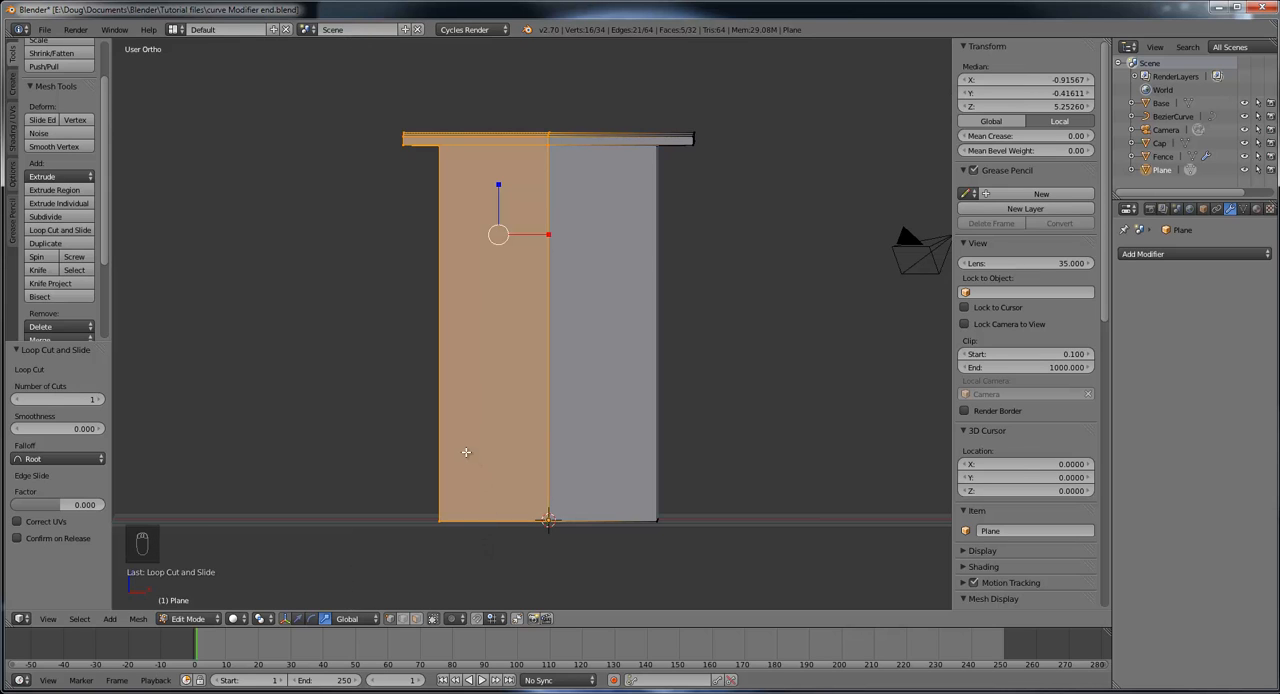
pyautogui.moveTo(465, 452); pyautogui.dragTo(526, 434, button='middle')
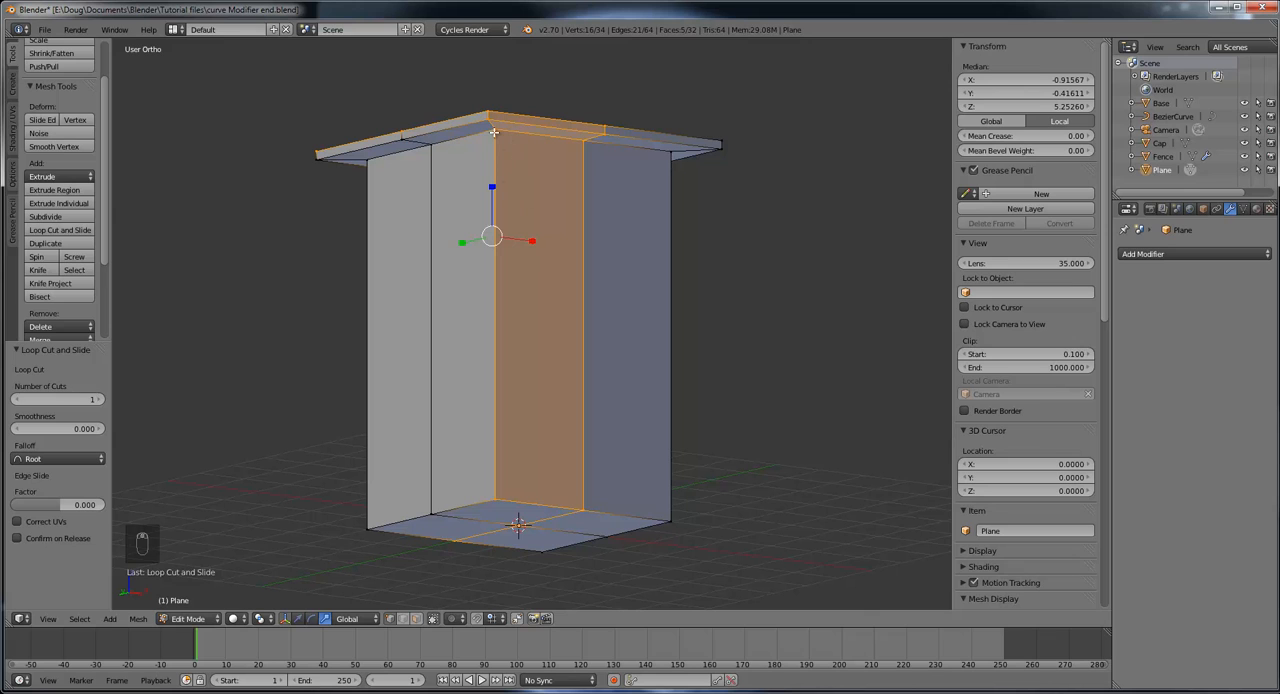
pyautogui.moveTo(401, 212); pyautogui.dragTo(482, 183, button='middle')
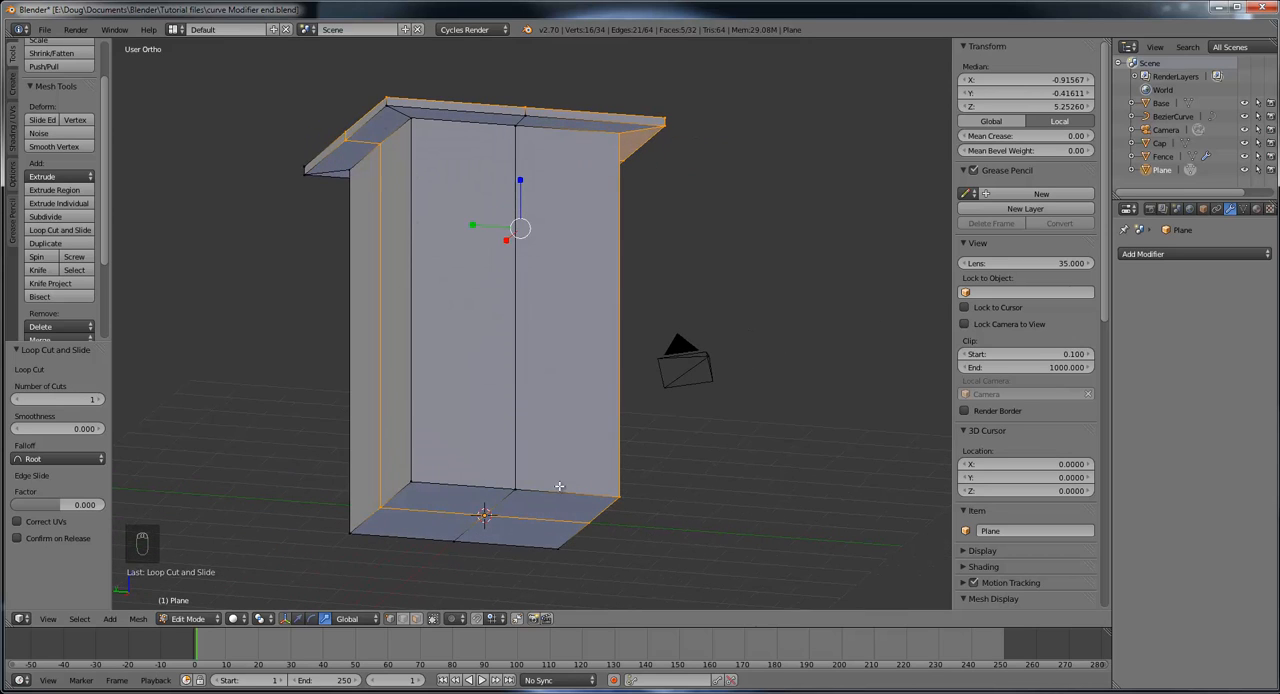
pyautogui.moveTo(559, 486); pyautogui.dragTo(369, 436, button='middle')
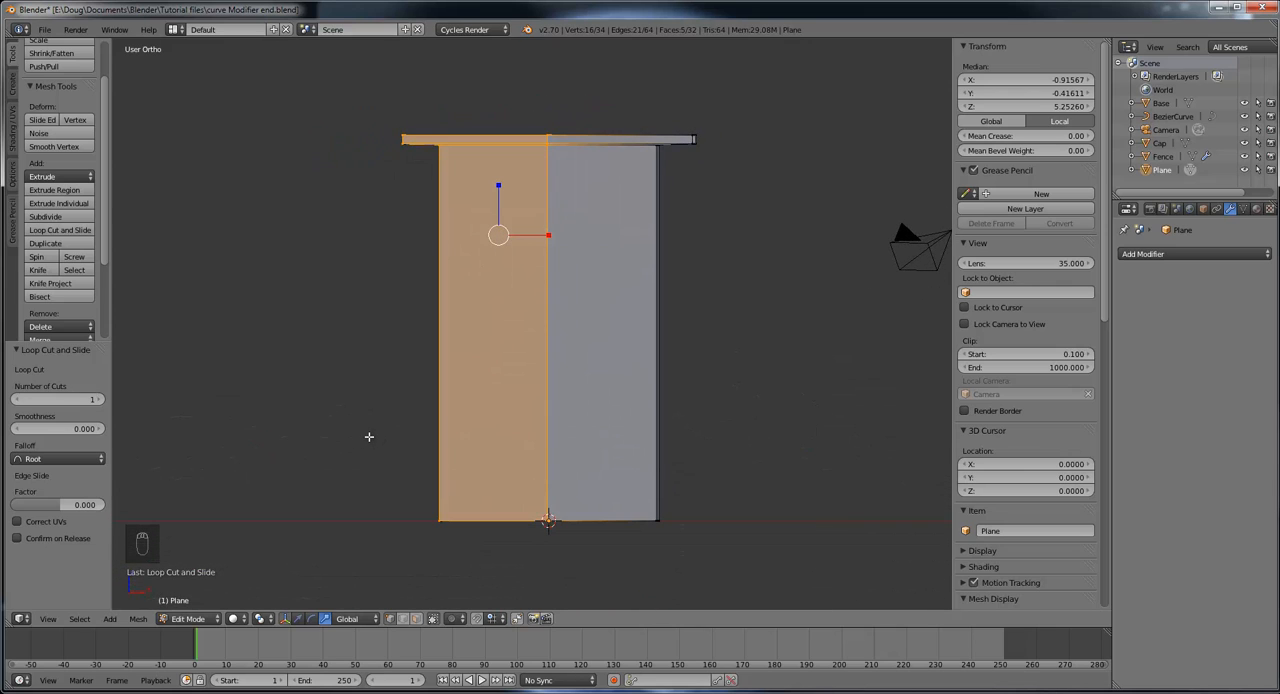
# Step: Switch the viewport shading from solid to wireframe so that hidden vertices can be selected
pyautogui.click(233, 619)
pyautogui.click(233, 619)
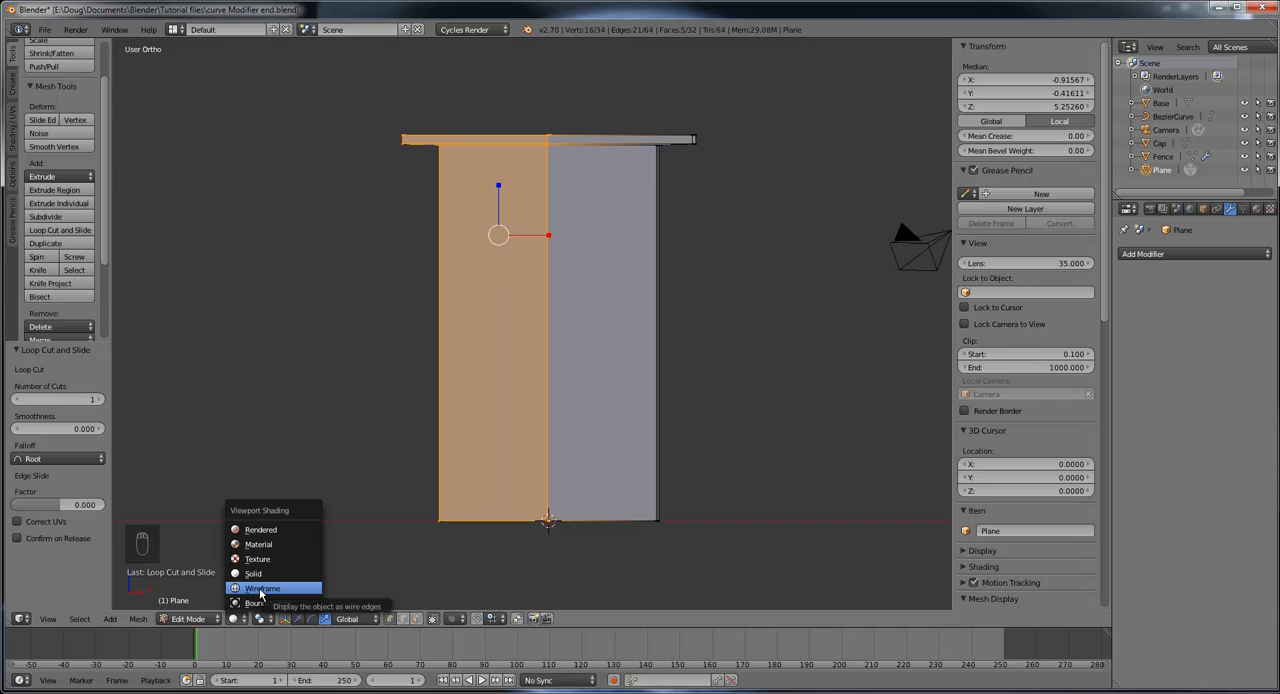
pyautogui.click(262, 589)
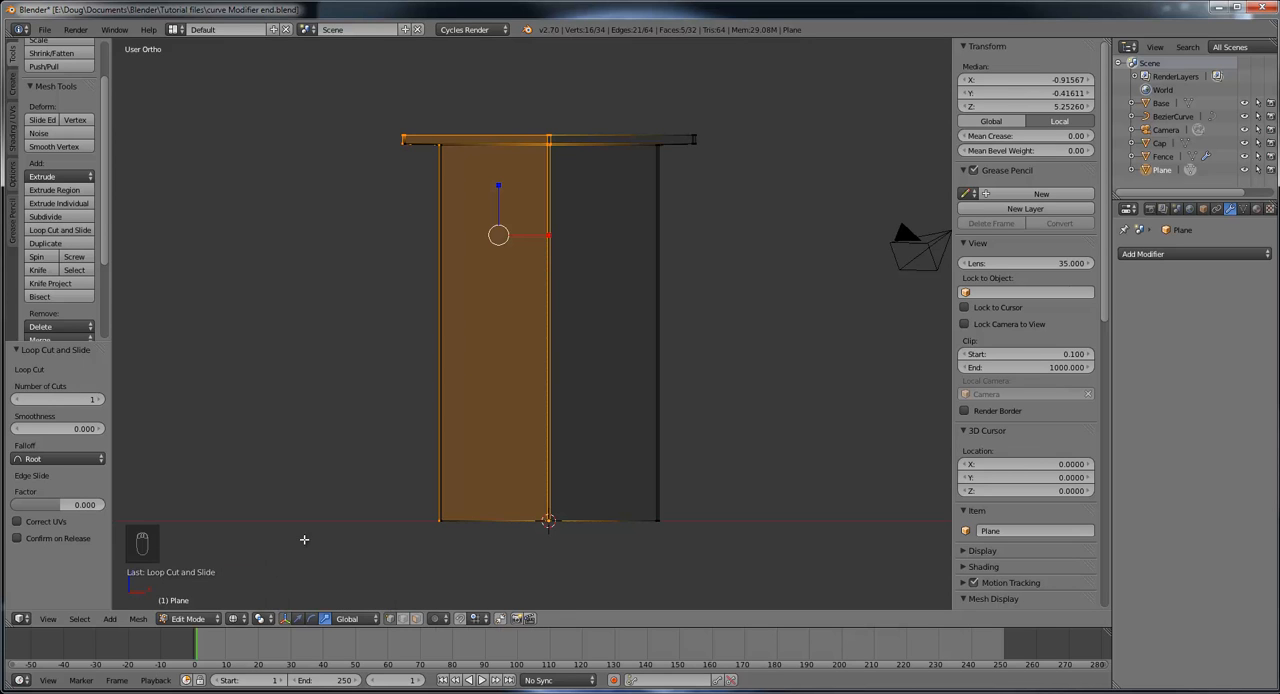
pyautogui.moveTo(521, 430)
pyautogui.mouseDown(button='middle')
pyautogui.moveTo(509, 414)
pyautogui.moveTo(491, 423)
pyautogui.moveTo(544, 425)
pyautogui.moveTo(570, 394)
pyautogui.moveTo(557, 397)
pyautogui.moveTo(583, 386)
pyautogui.moveTo(571, 368)
pyautogui.moveTo(534, 384)
pyautogui.moveTo(537, 398)
pyautogui.moveTo(557, 349)
pyautogui.moveTo(538, 365)
pyautogui.mouseUp(button='middle')
pyautogui.press('z')
pyautogui.press('z')
pyautogui.press('z')
pyautogui.press('z')
pyautogui.press('z')
pyautogui.press('z')
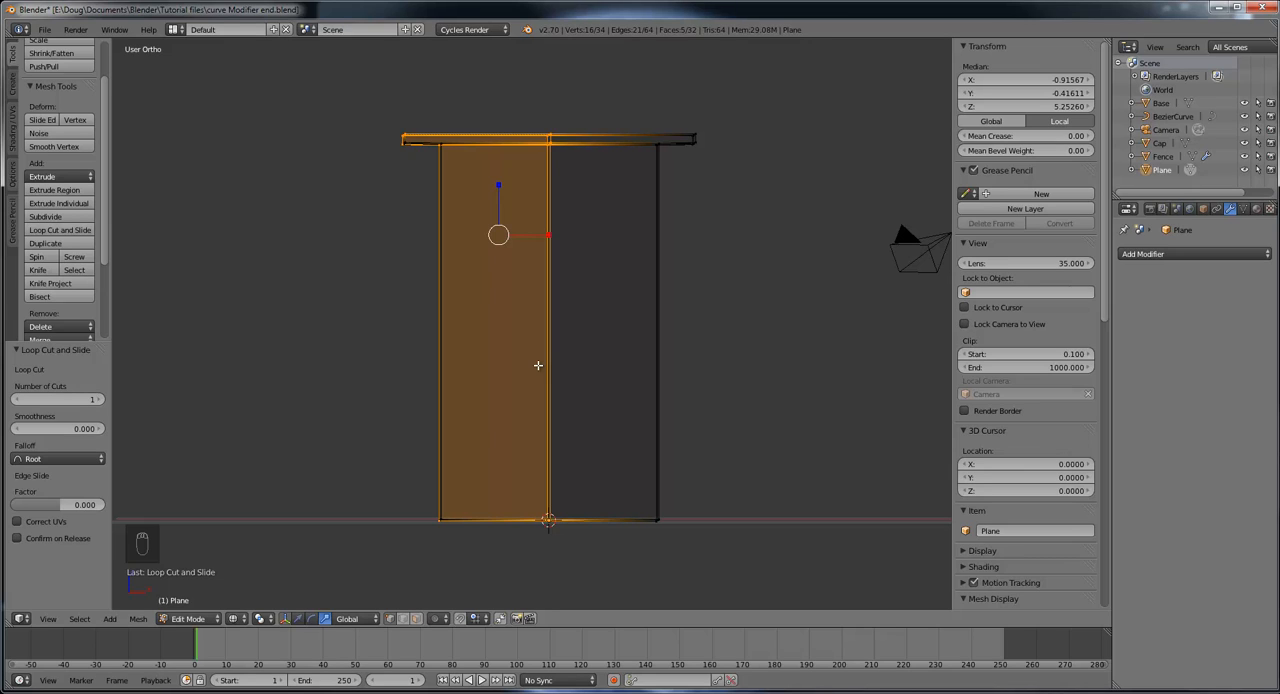
# Step: In front orthographic view, box-select all outer vertices of the tower's negative X half and delete them, keeping the centre line
pyautogui.press('KP_1')
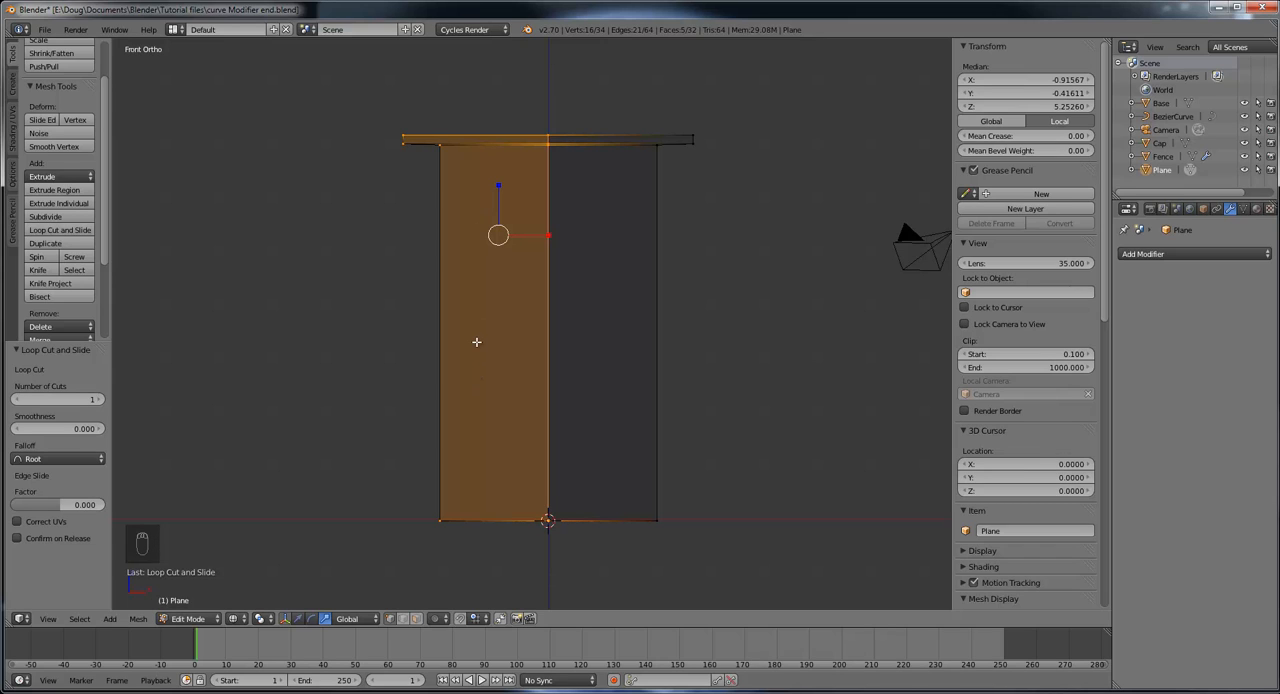
pyautogui.press('KP_3')
pyautogui.press('KP_1')
pyautogui.press('b')
pyautogui.moveTo(346, 82); pyautogui.dragTo(499, 576)
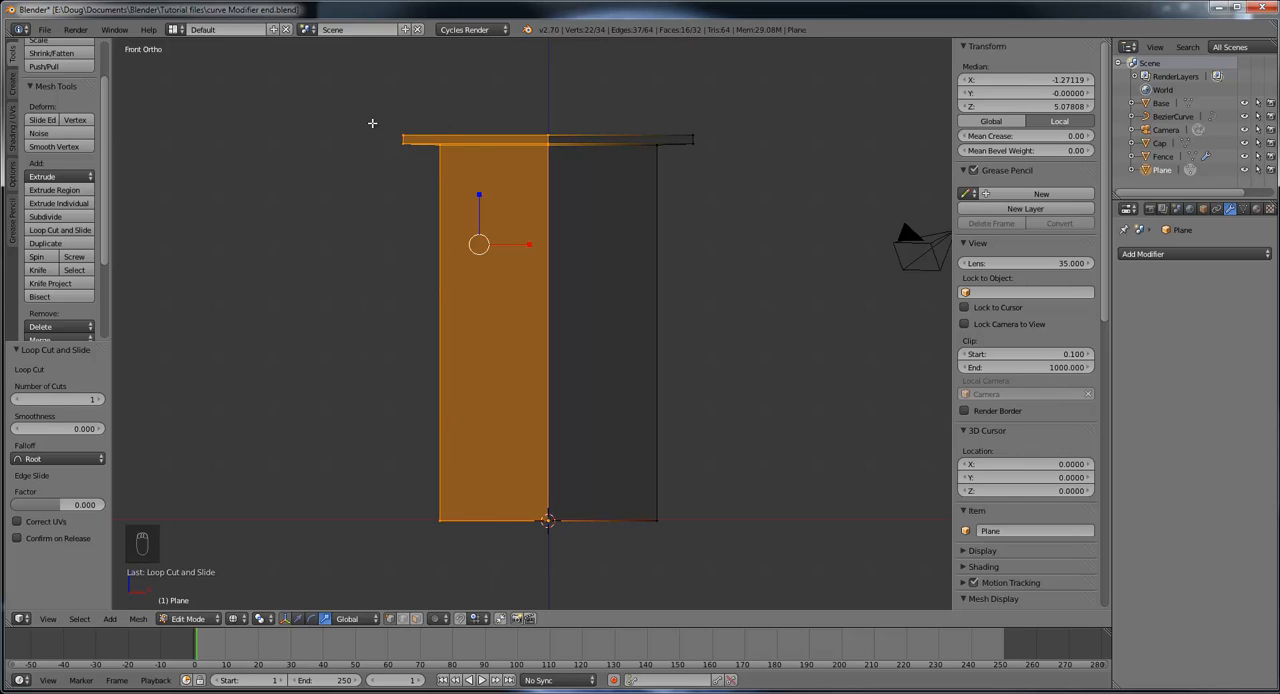
pyautogui.rightClick(400, 135)
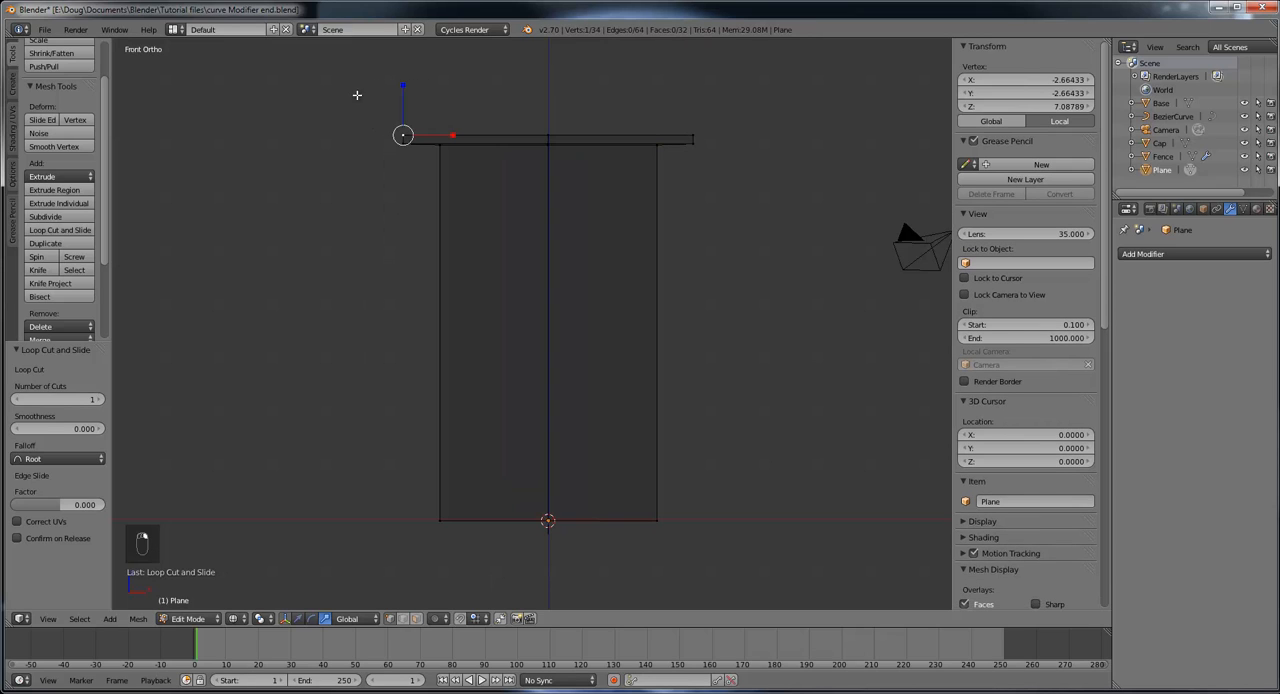
pyautogui.press('b')
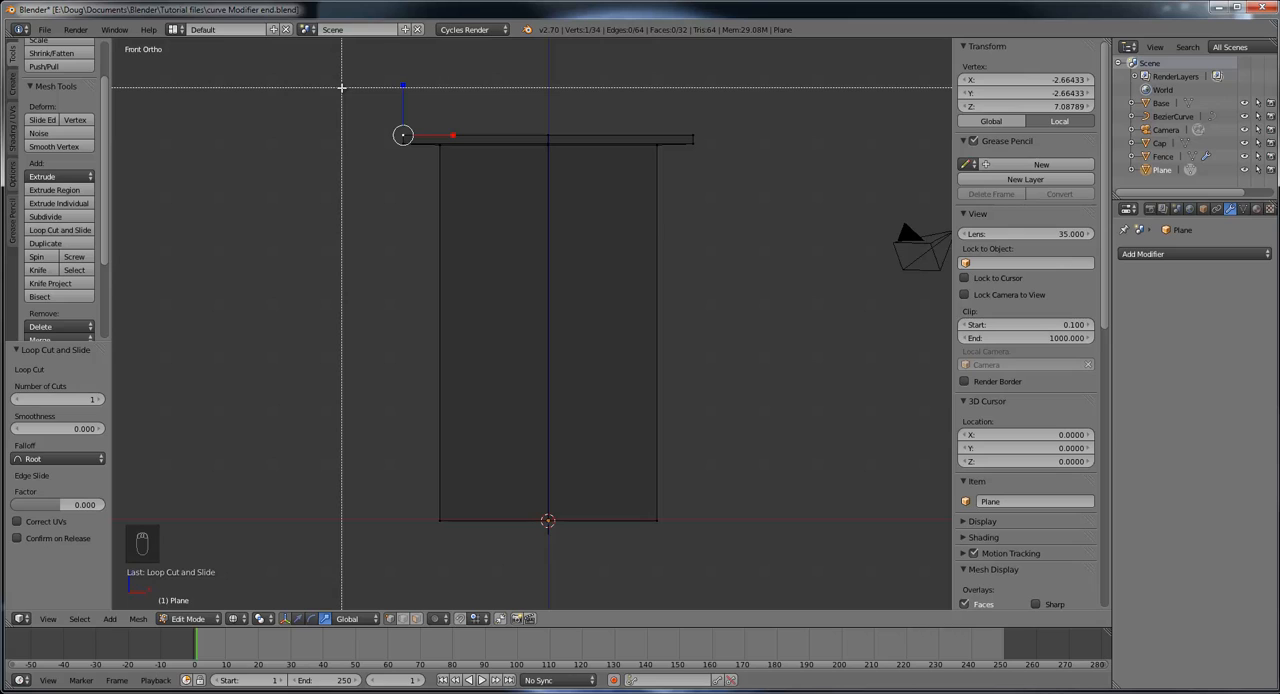
pyautogui.moveTo(341, 87); pyautogui.dragTo(481, 559)
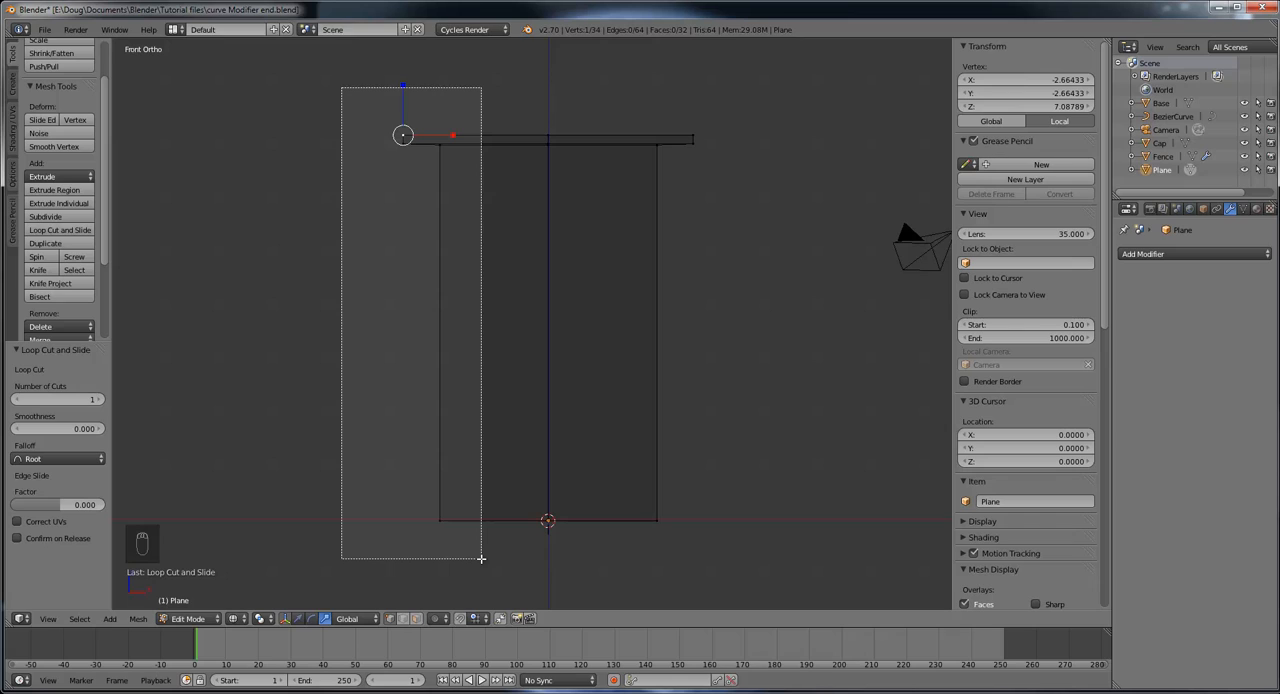
pyautogui.moveTo(481, 559); pyautogui.dragTo(478, 556)
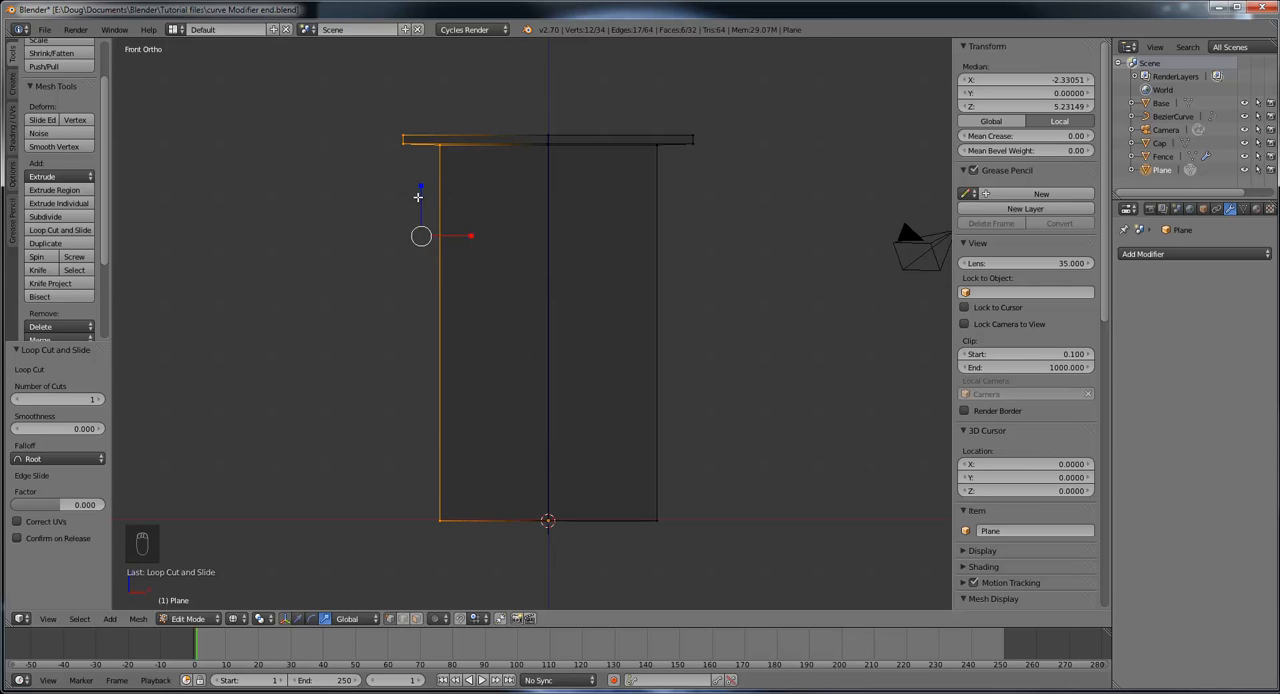
pyautogui.press('x')
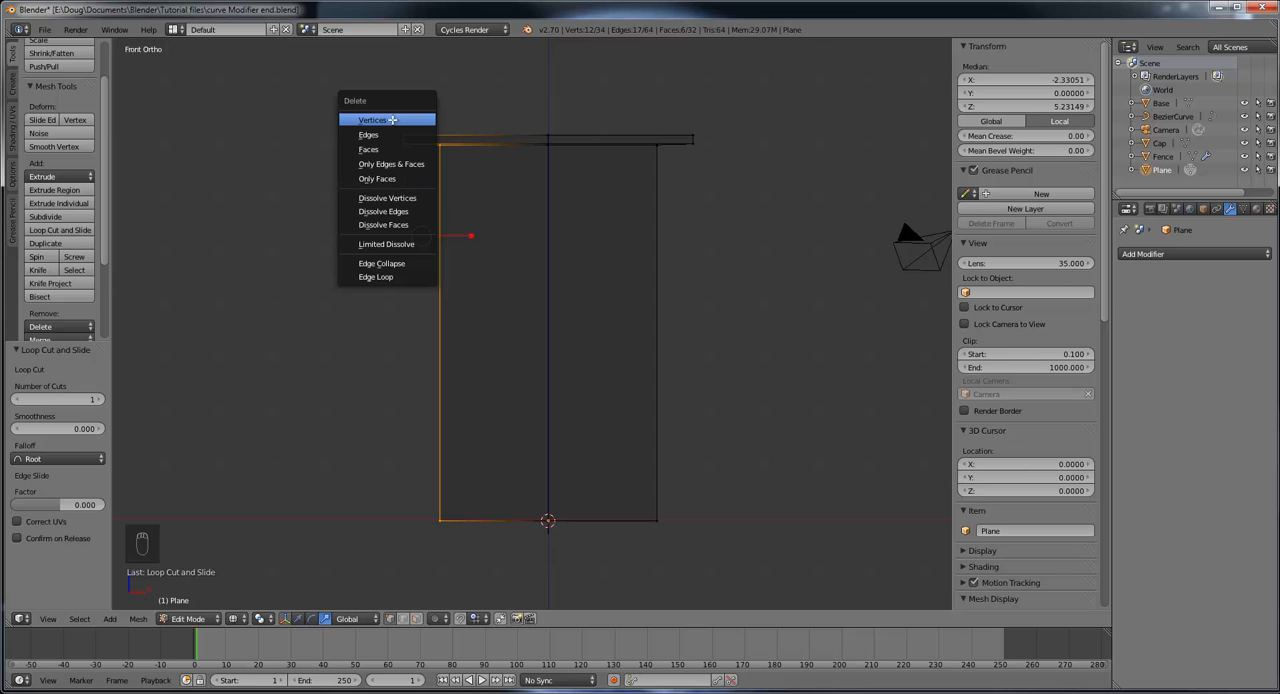
pyautogui.click(392, 120)
# Step: Compare the remaining half of the tower in perspective and orthographic projection, from free angles and from the right view
pyautogui.moveTo(583, 207); pyautogui.dragTo(423, 237, button='middle')
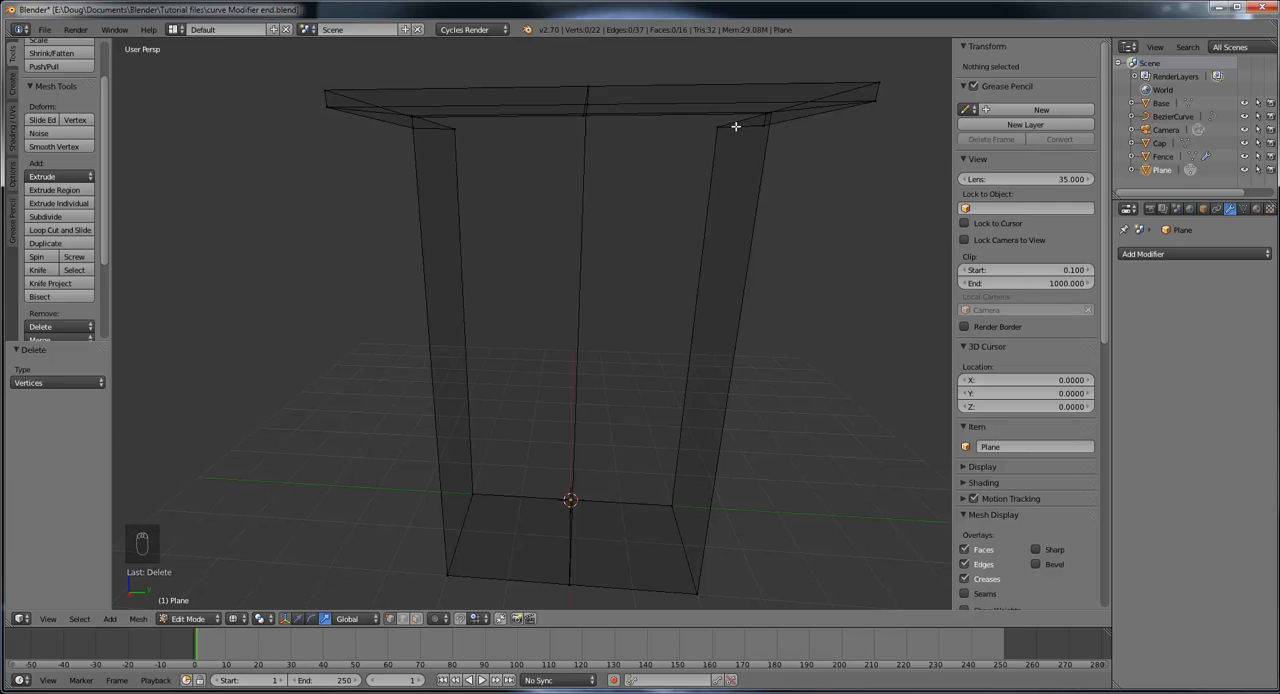
pyautogui.scroll(-1, 698, 201)
pyautogui.moveTo(698, 239)
pyautogui.mouseDown(button='middle')
pyautogui.moveTo(693, 250)
pyautogui.moveTo(696, 226)
pyautogui.mouseUp(button='middle')
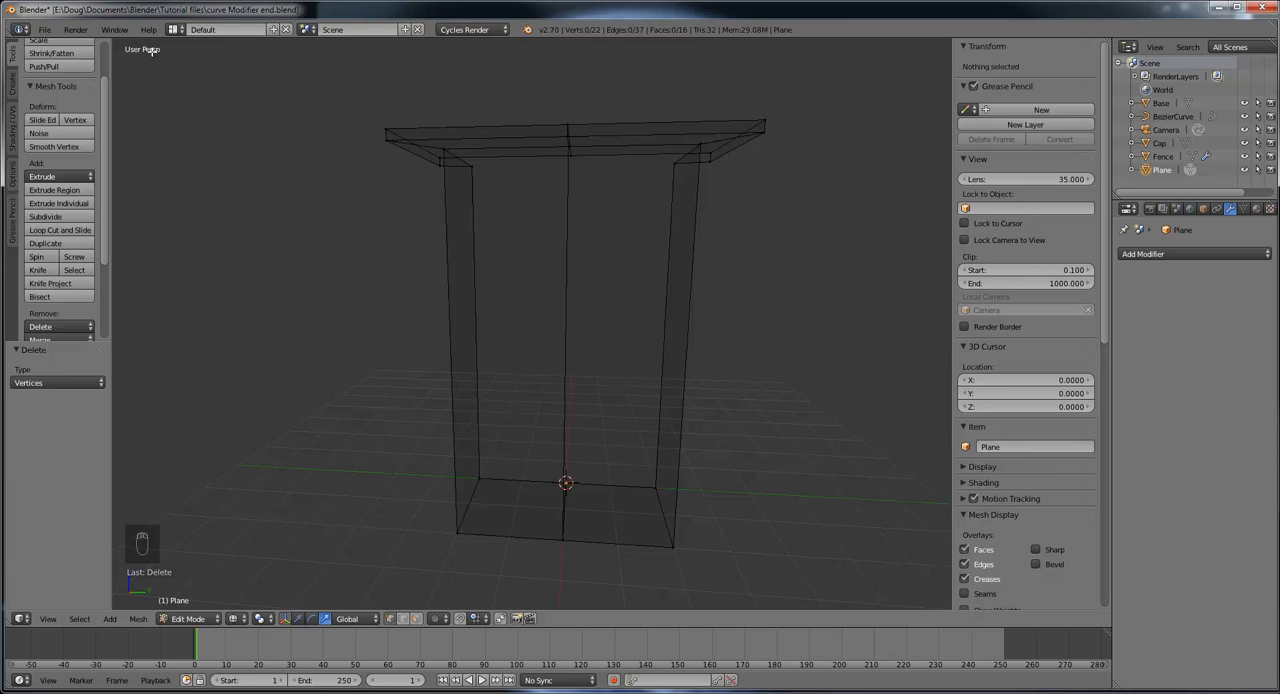
pyautogui.press('KP_5')
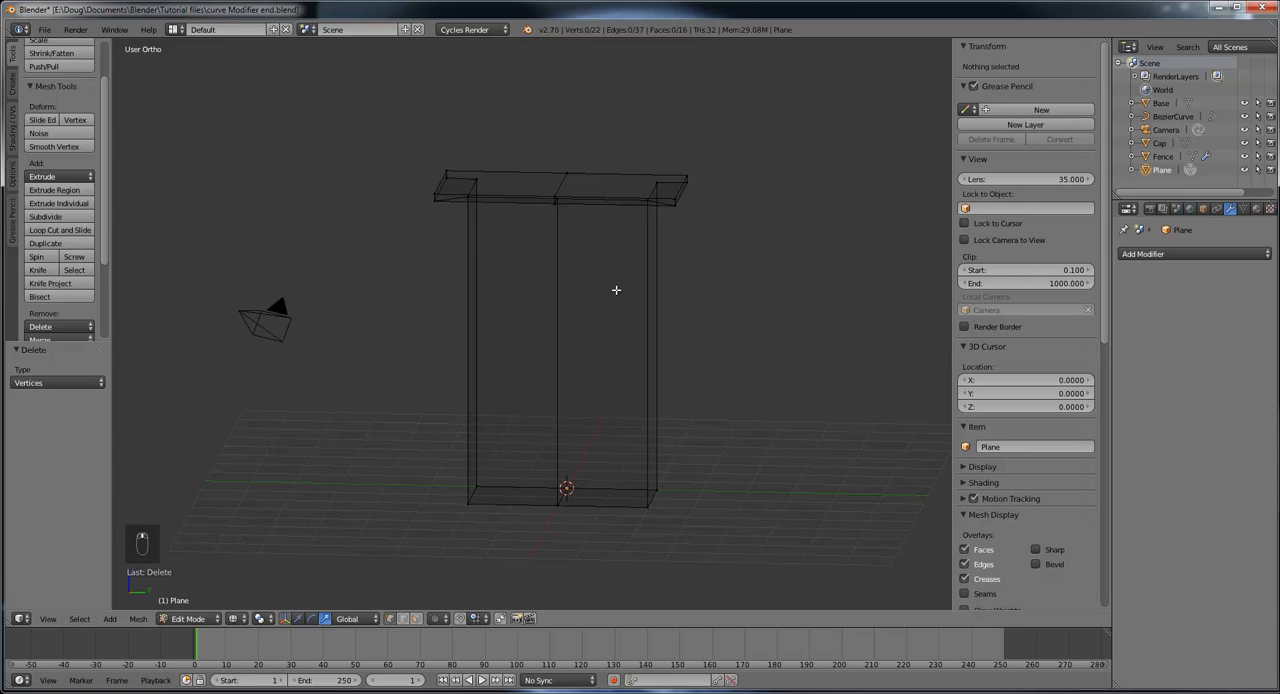
pyautogui.moveTo(616, 290); pyautogui.dragTo(626, 273, button='middle')
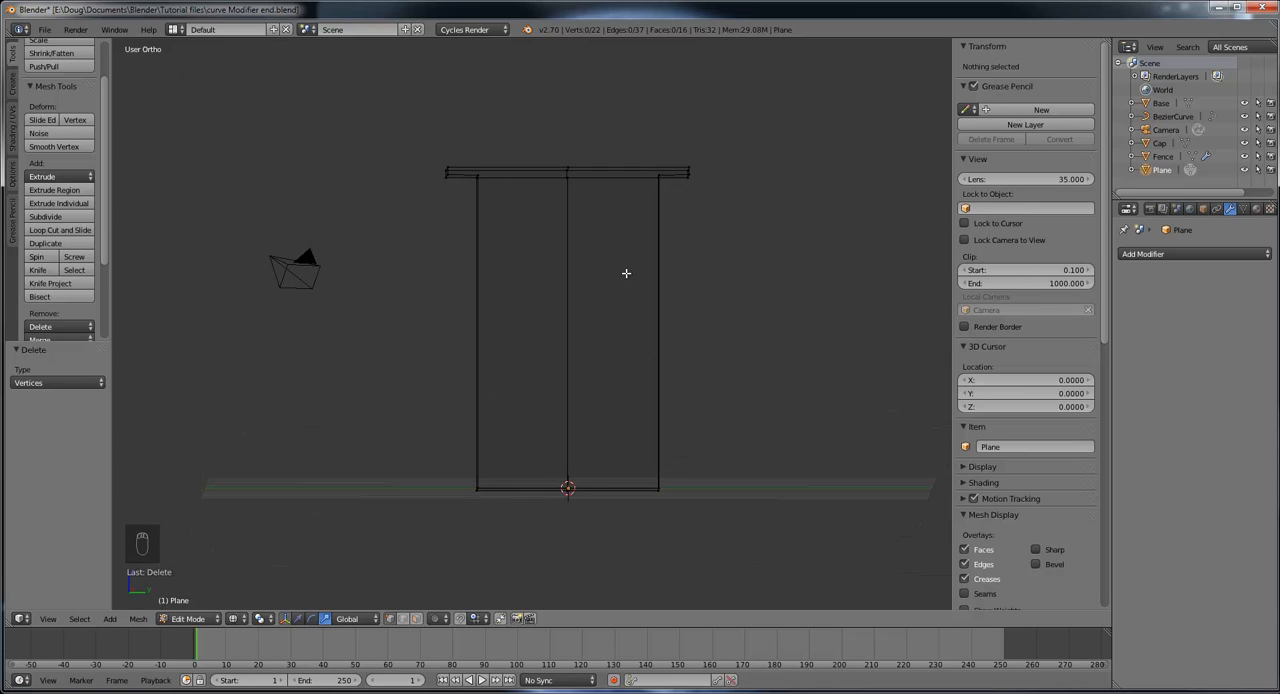
pyautogui.press('KP_3')
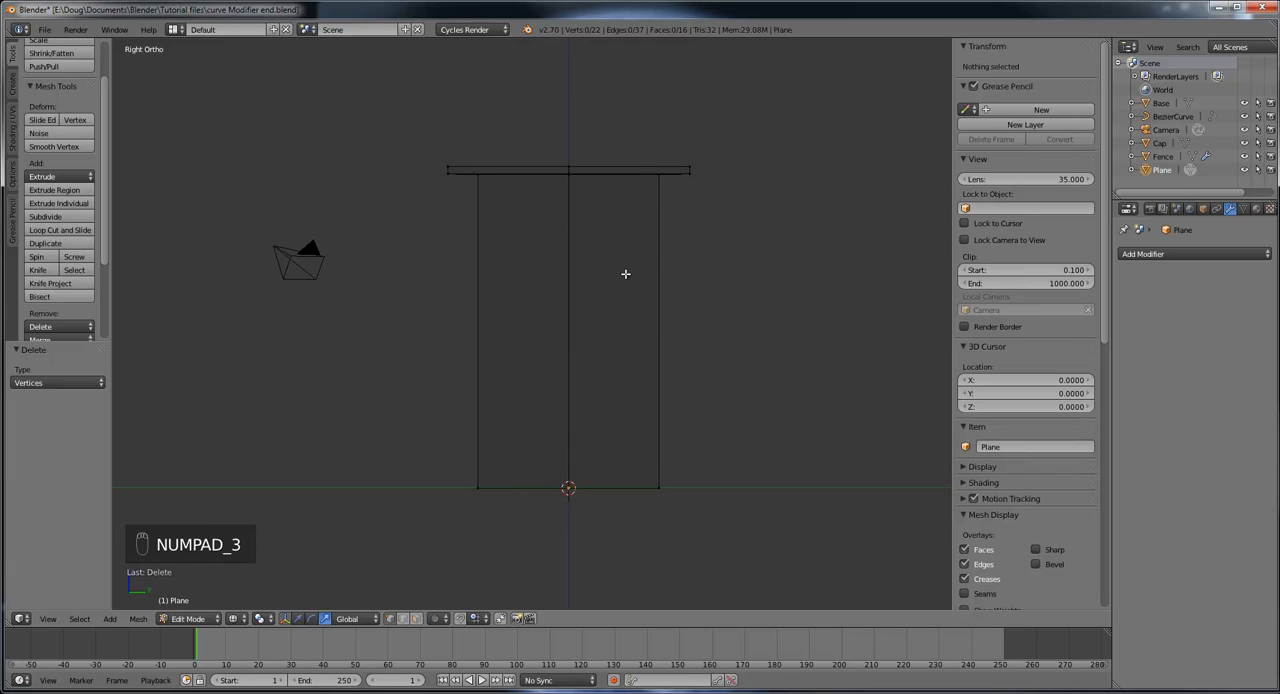
pyautogui.press('KP_5')
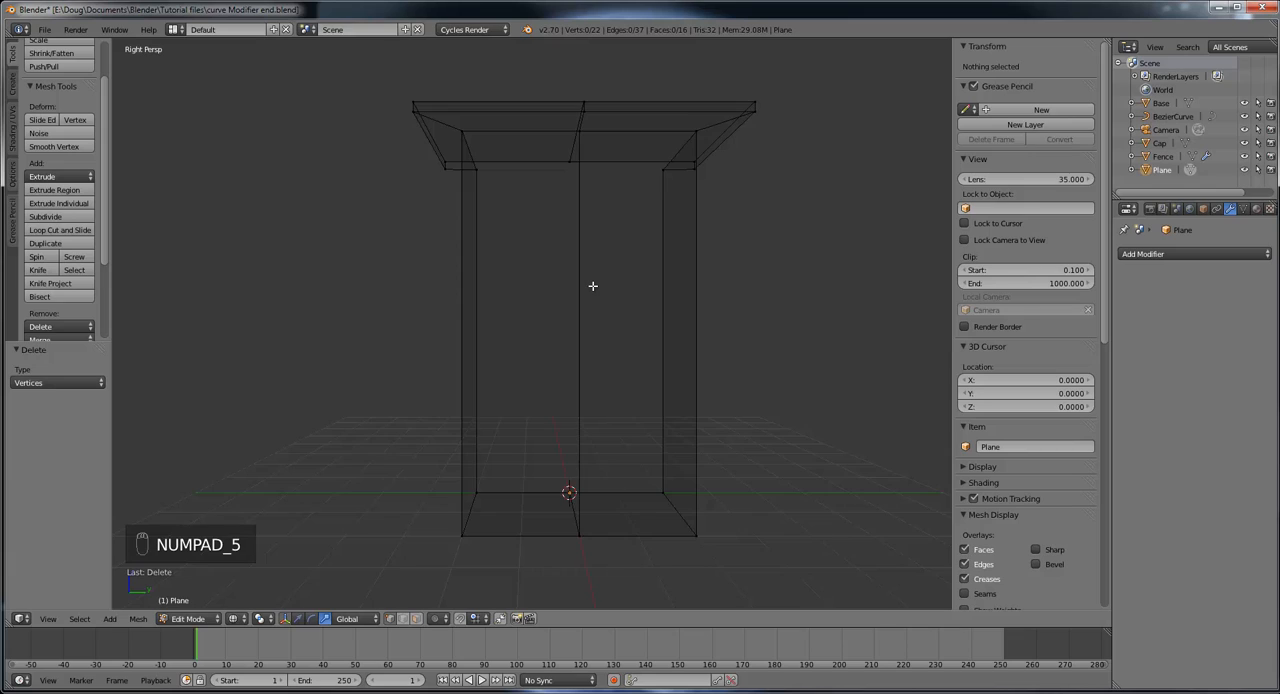
pyautogui.press('KP_5')
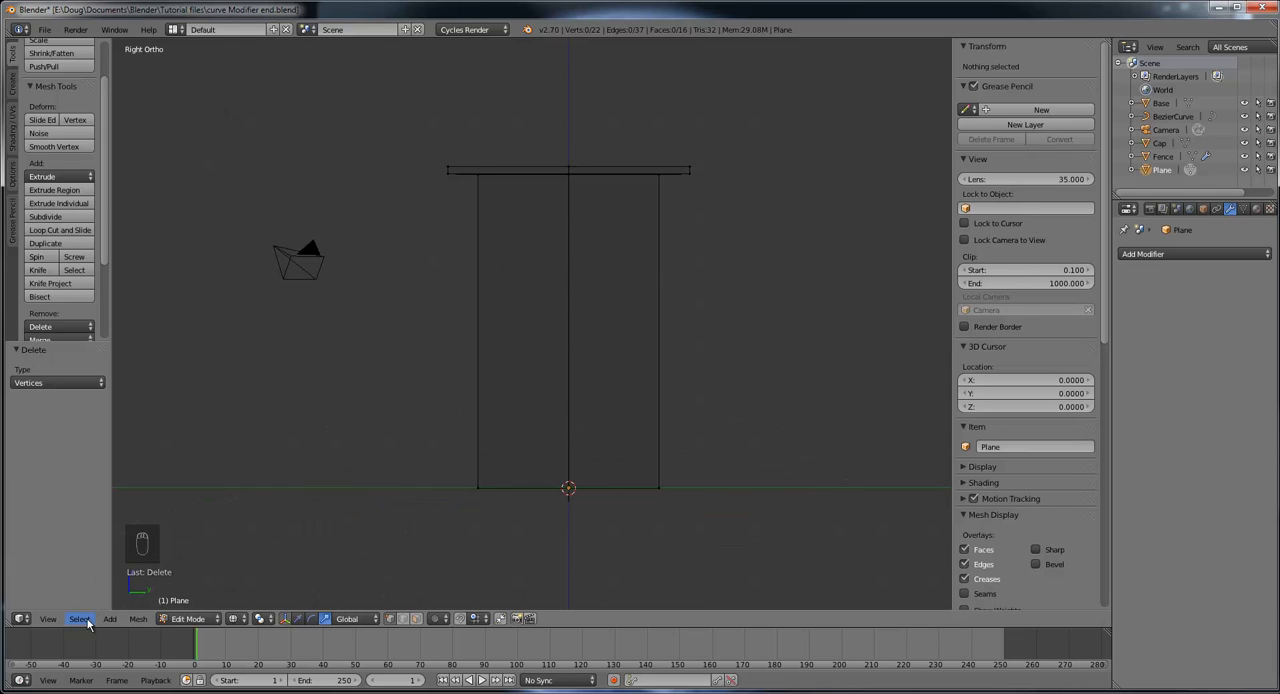
pyautogui.click(52, 619)
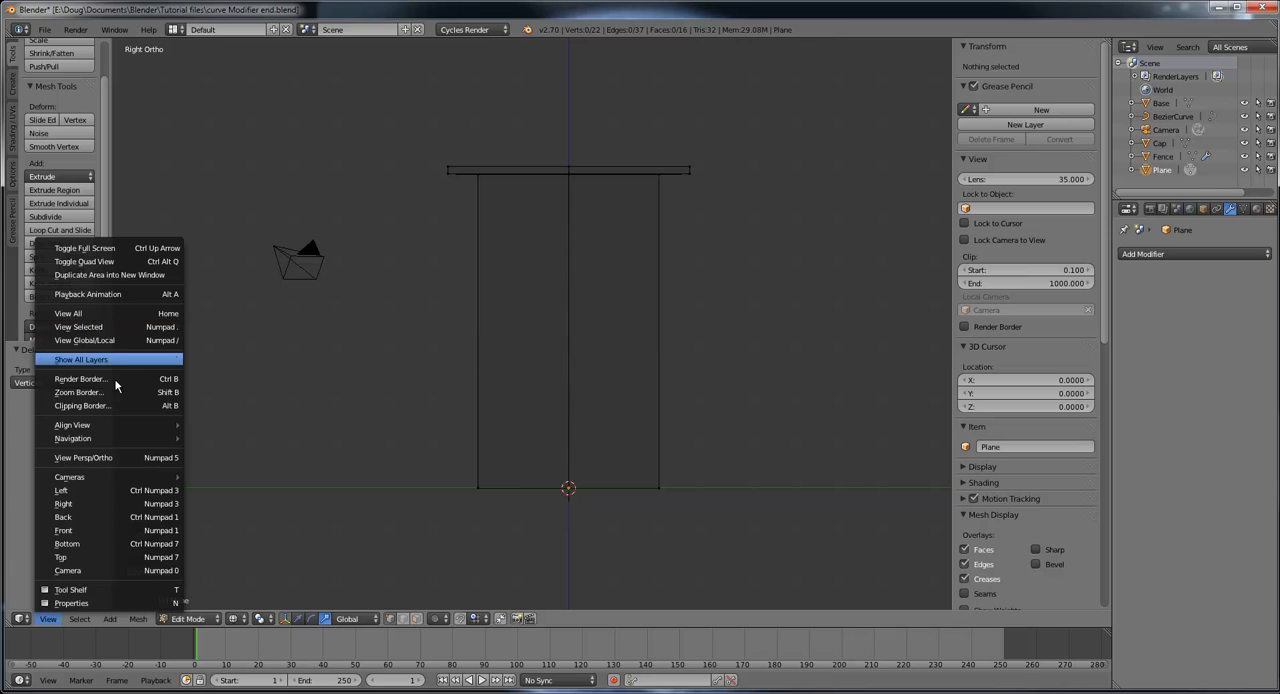
pyautogui.moveTo(116, 430)
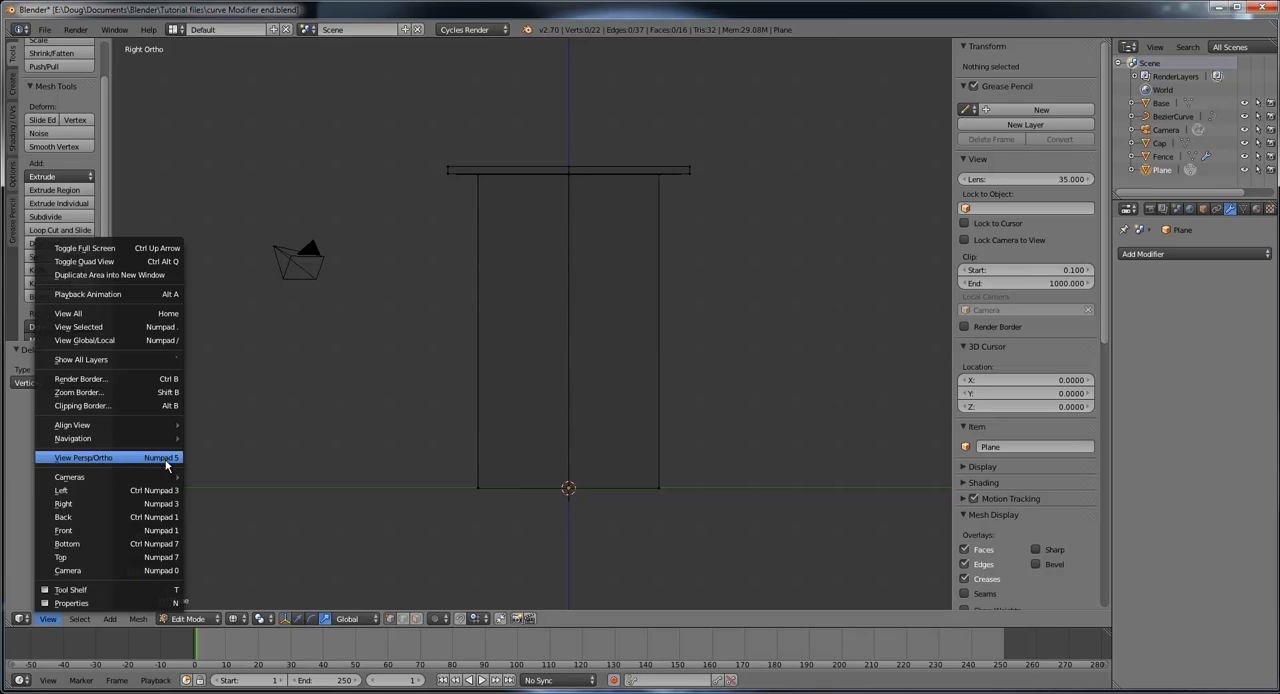
pyautogui.press('KP_5')
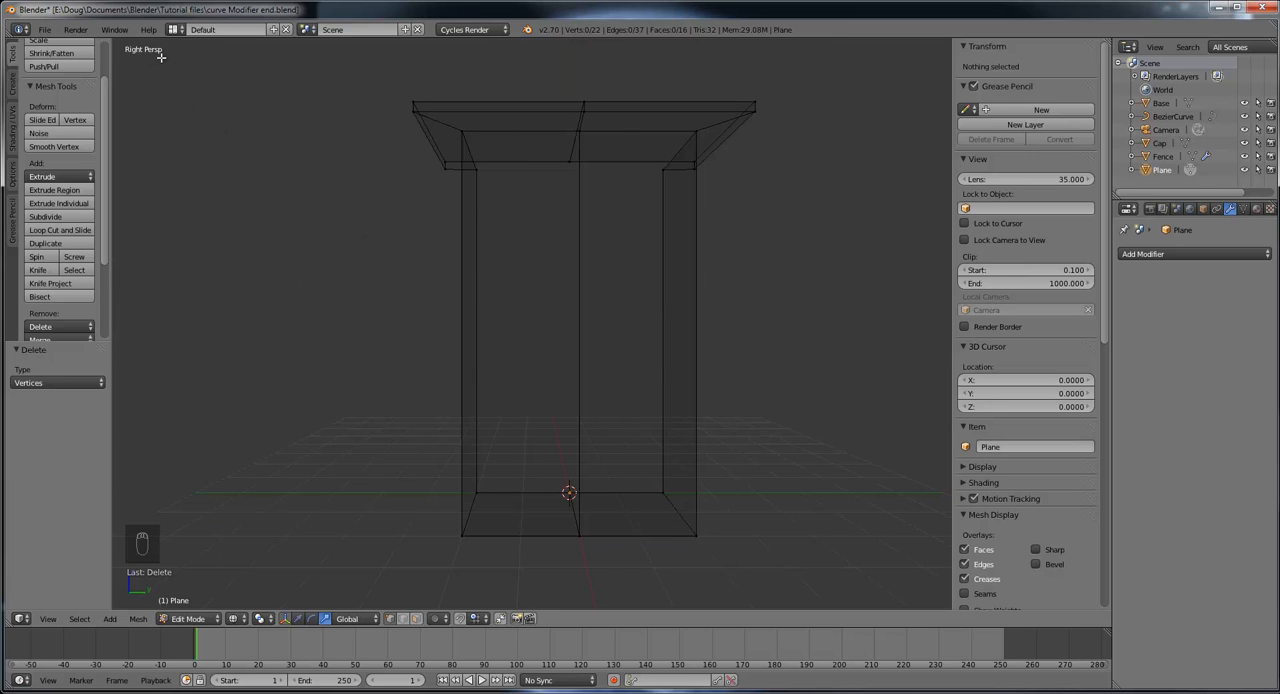
pyautogui.press('KP_5')
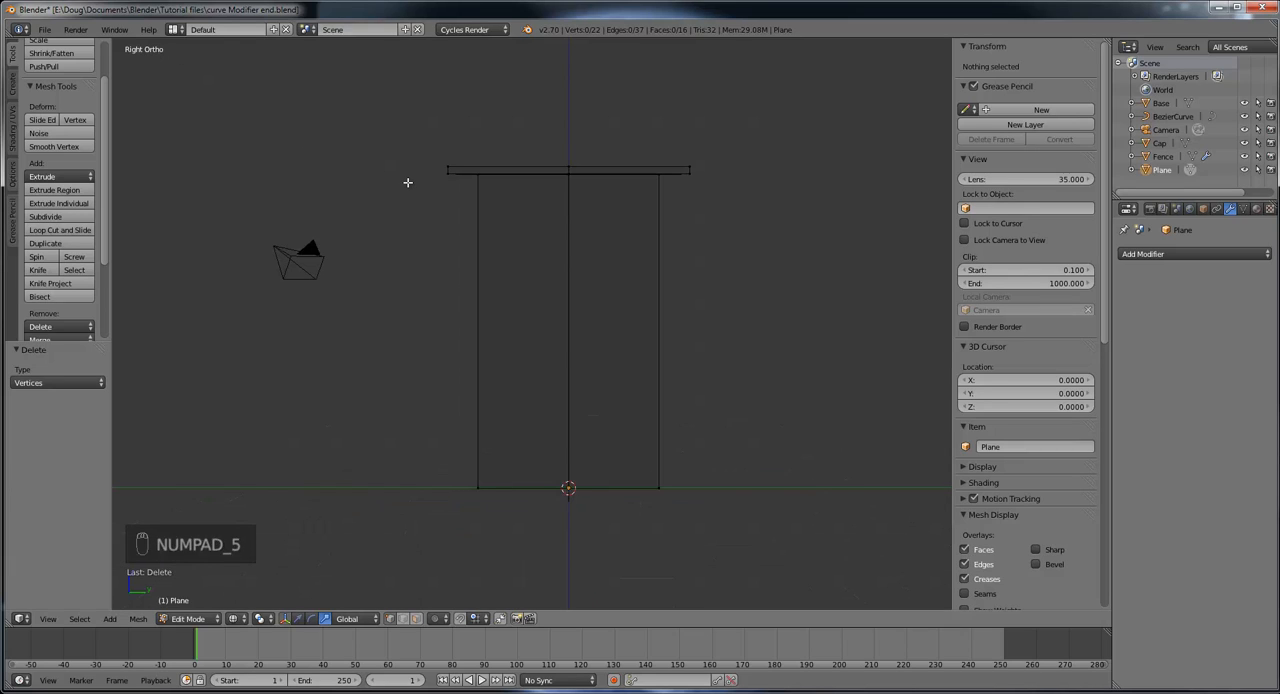
# Step: In right orthographic view, box-select the outer vertices of the tower's positive Y half and delete them
pyautogui.press('KP_3')
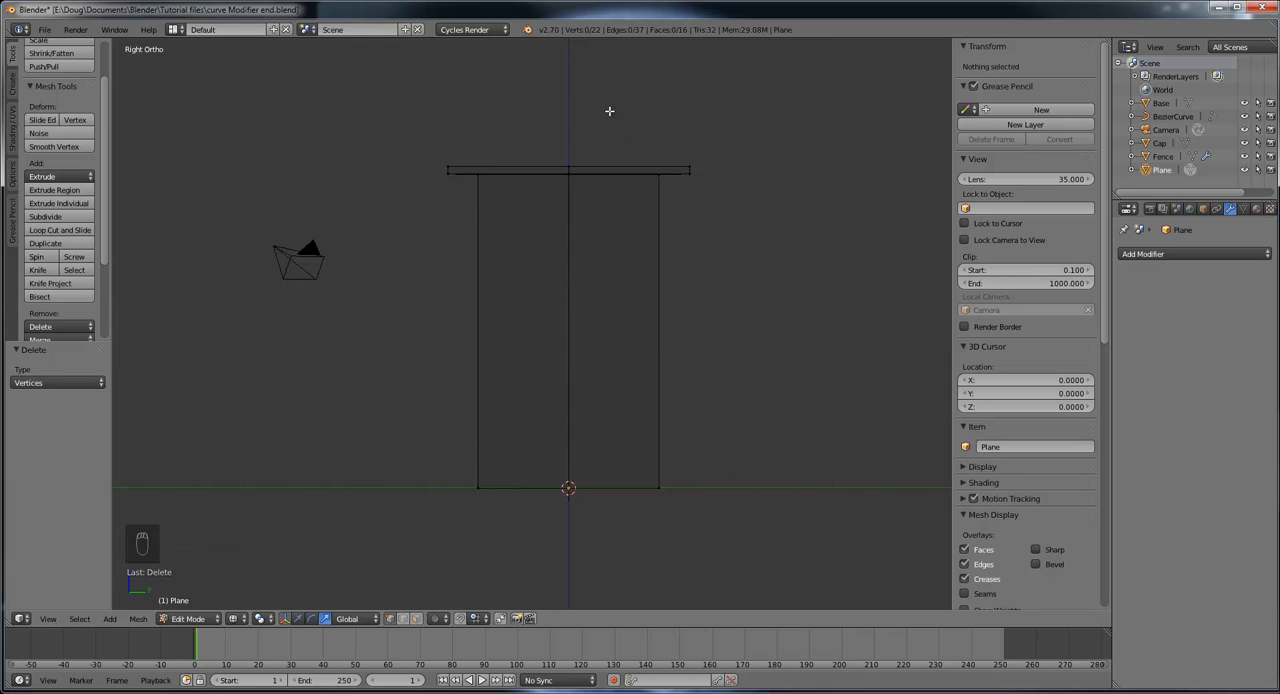
pyautogui.press('b')
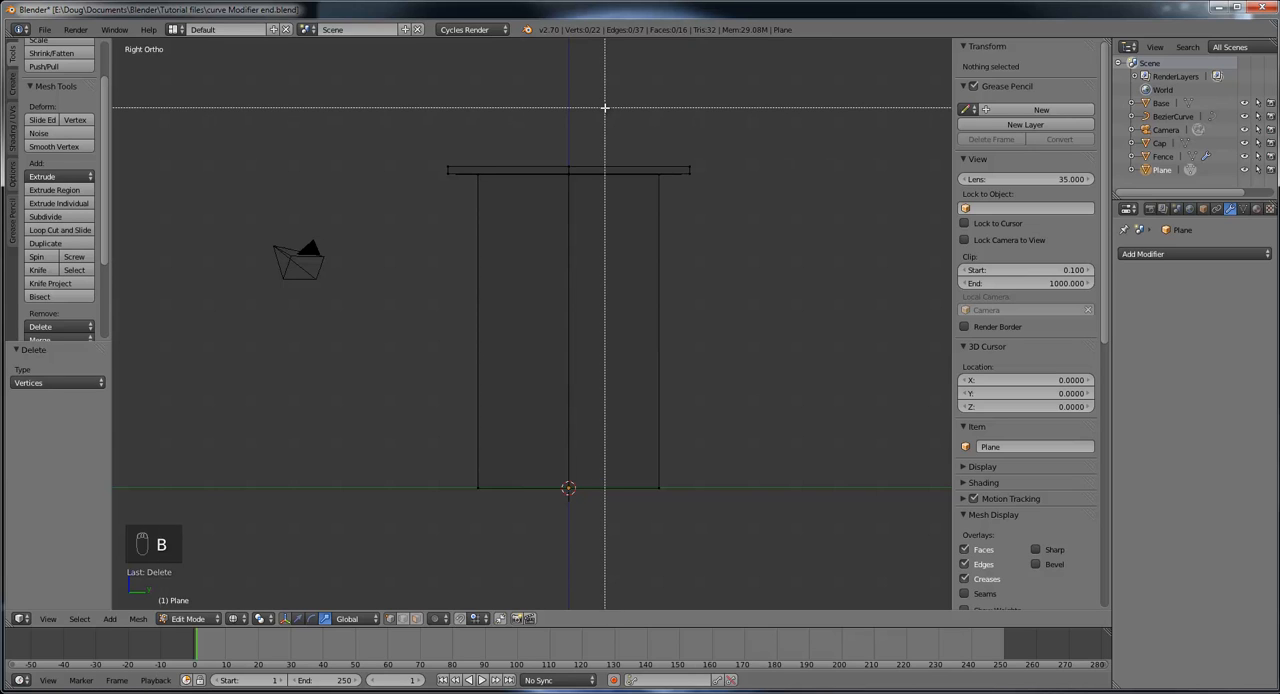
pyautogui.moveTo(605, 108); pyautogui.dragTo(765, 516)
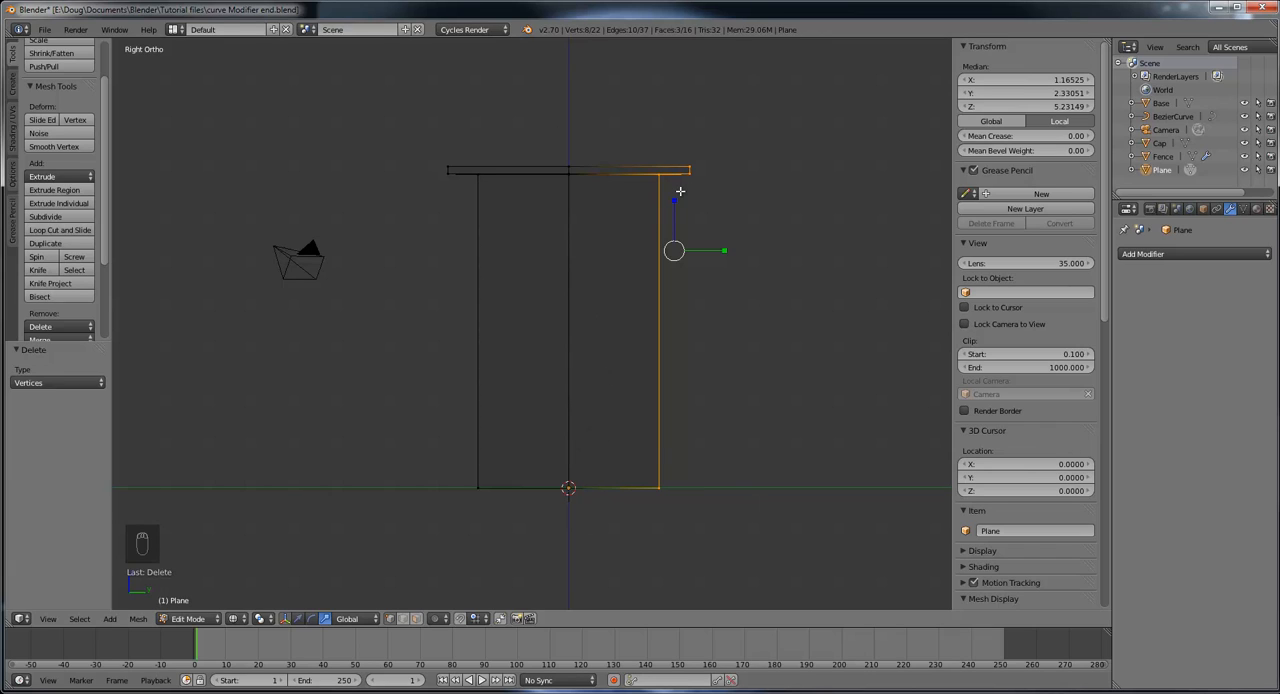
pyautogui.press('x')
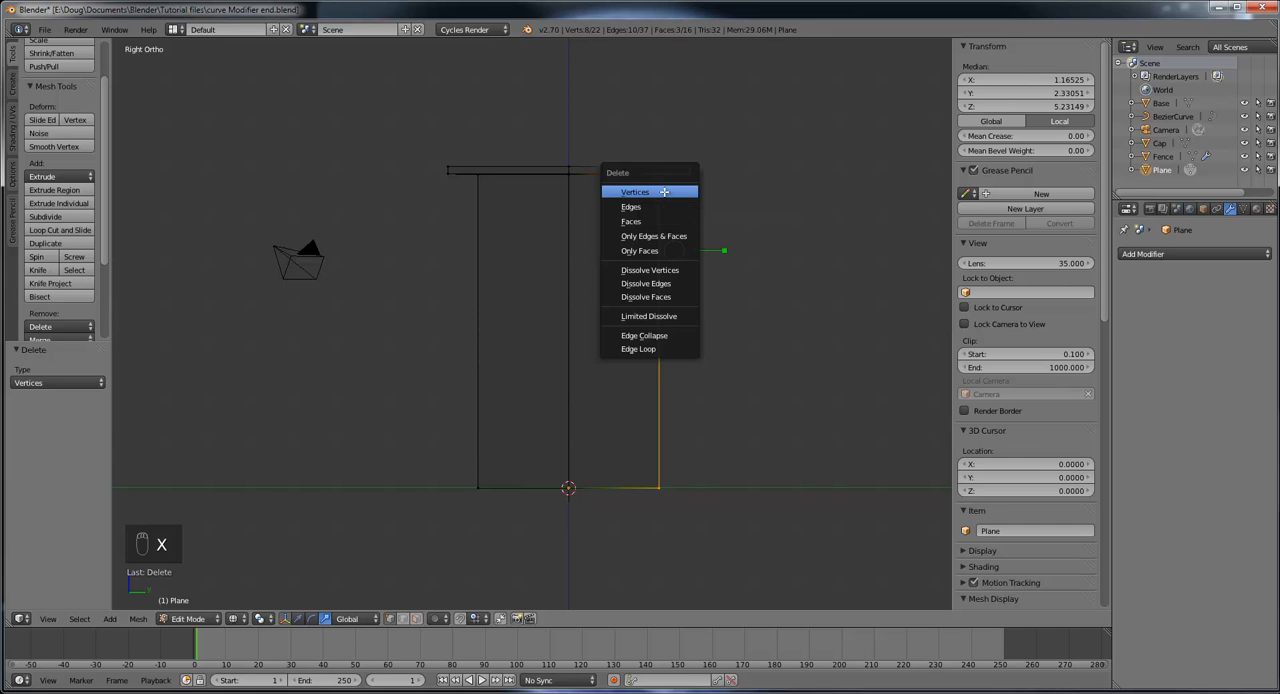
pyautogui.click(664, 191)
# Step: Add a Mirror modifier to the remaining quarter of the tower
pyautogui.moveTo(694, 292); pyautogui.dragTo(558, 250, button='middle')
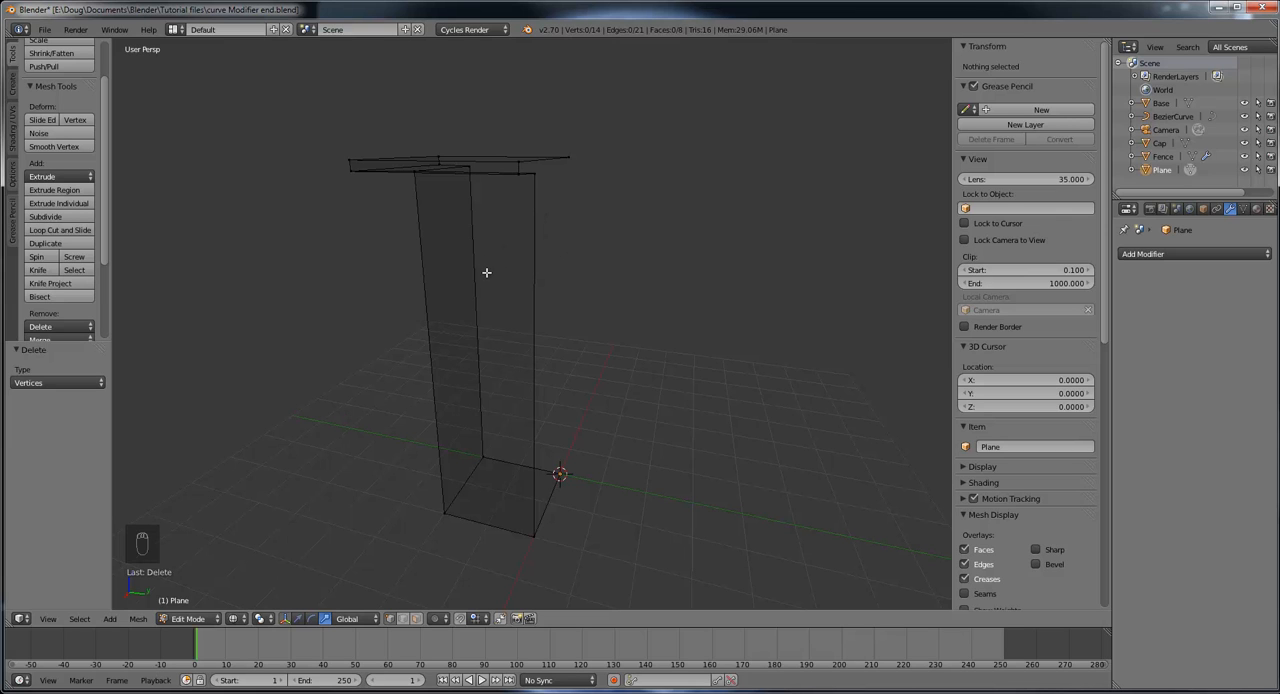
pyautogui.moveTo(486, 272); pyautogui.dragTo(573, 300, button='middle')
pyautogui.scroll(-3, 617, 275)
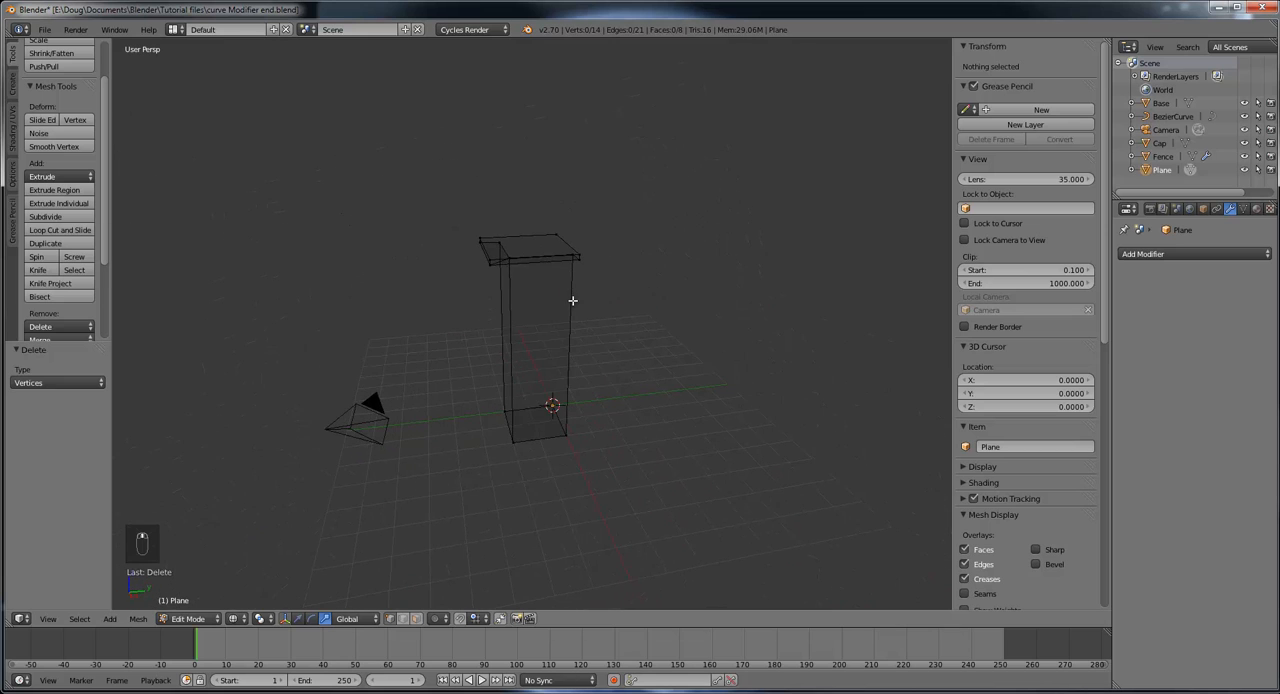
pyautogui.click(1185, 256)
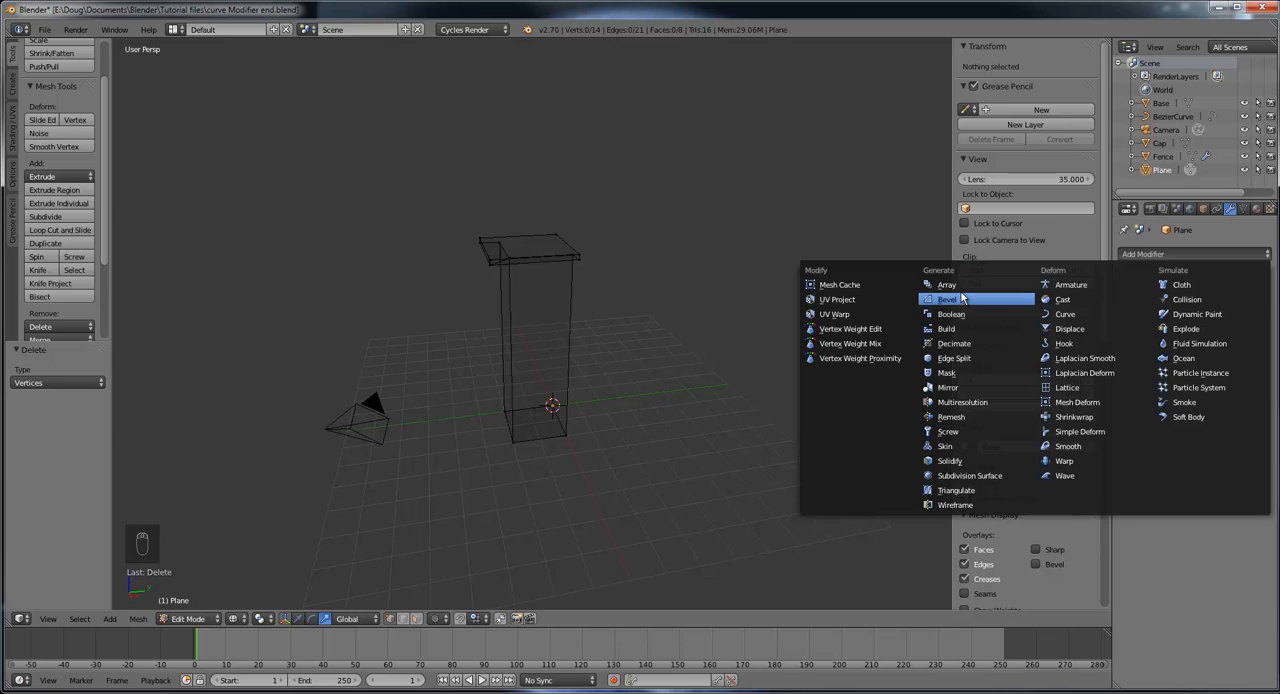
pyautogui.click(948, 387)
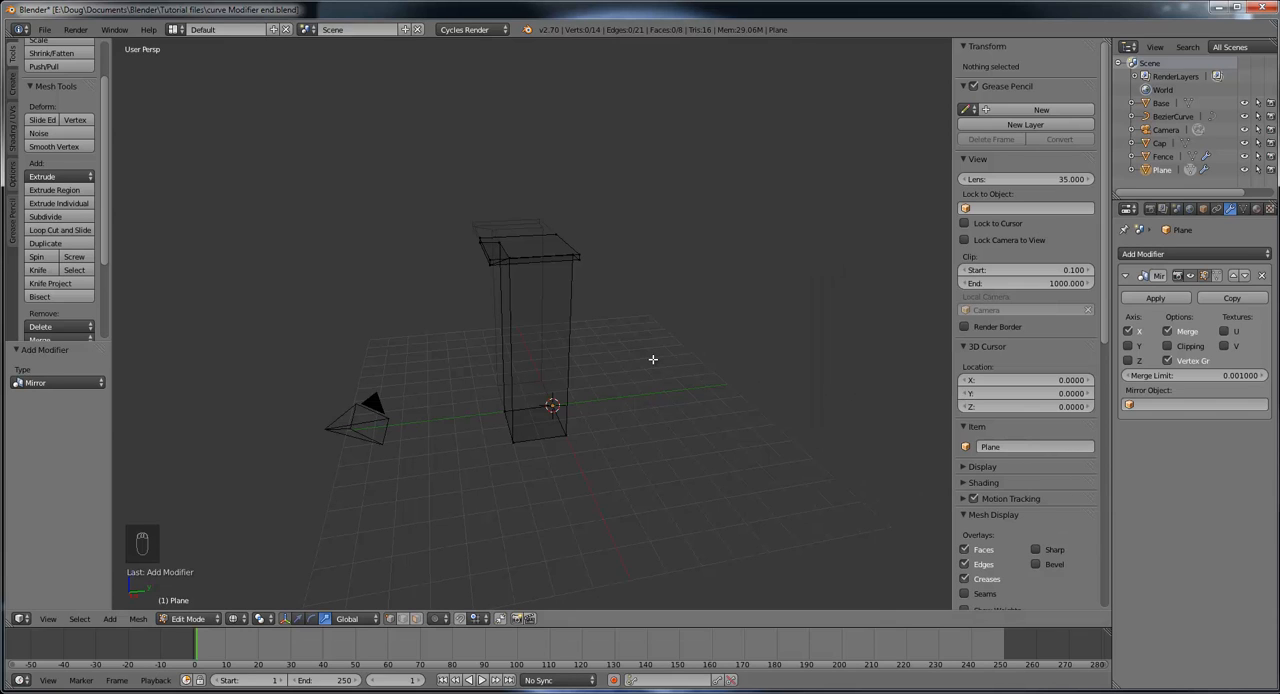
# Step: Turn the Mirror modifier's X axis off and on again, and enable its Y axis to complete the tower
pyautogui.scroll(5, 653, 359)
pyautogui.moveTo(653, 359); pyautogui.dragTo(790, 360, button='middle')
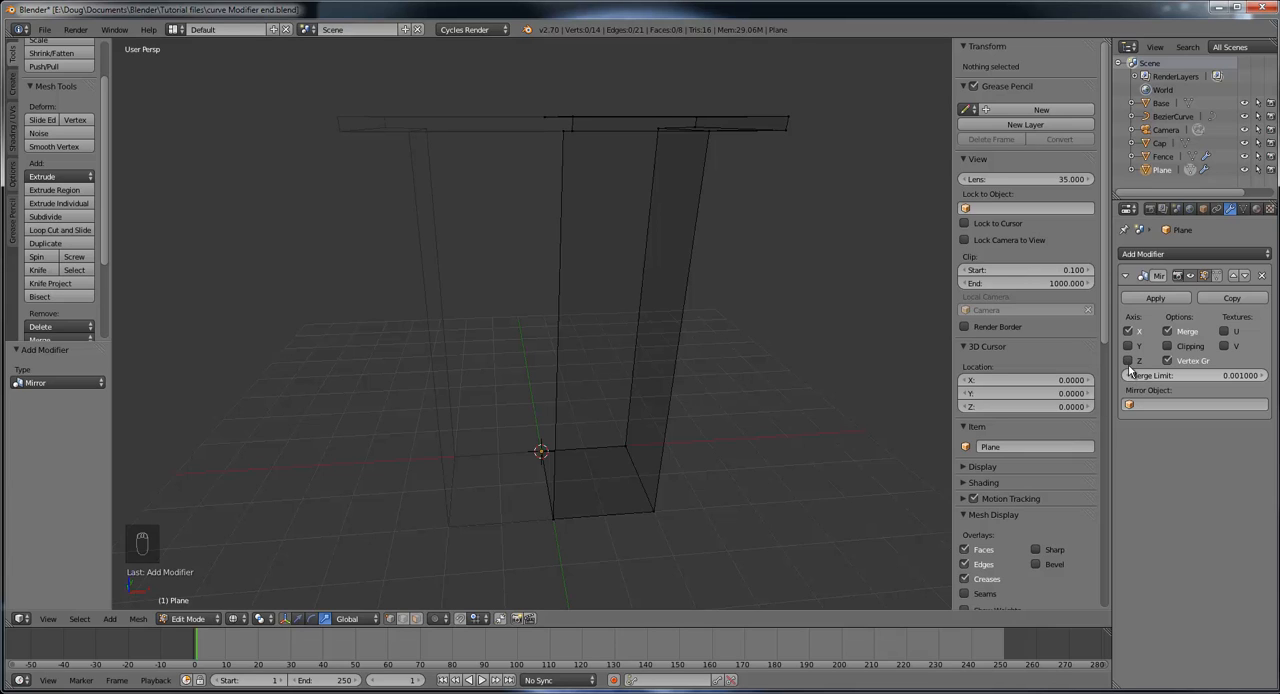
pyautogui.click(1129, 332)
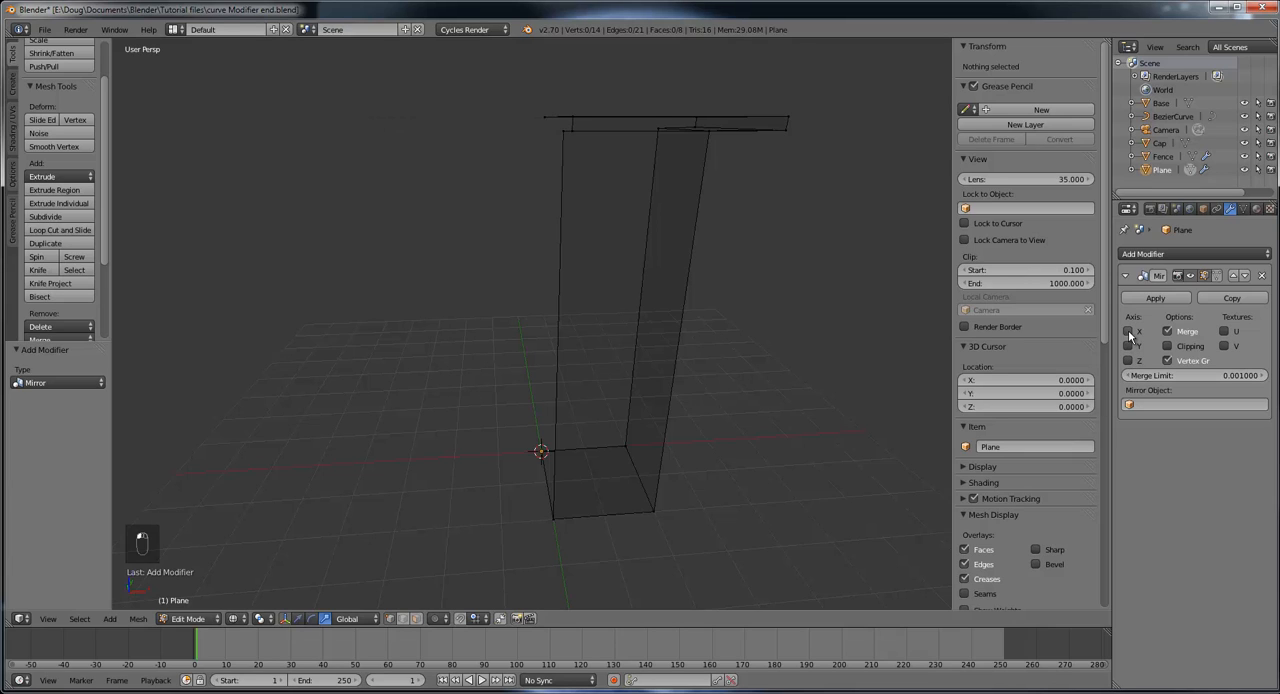
pyautogui.click(1129, 332)
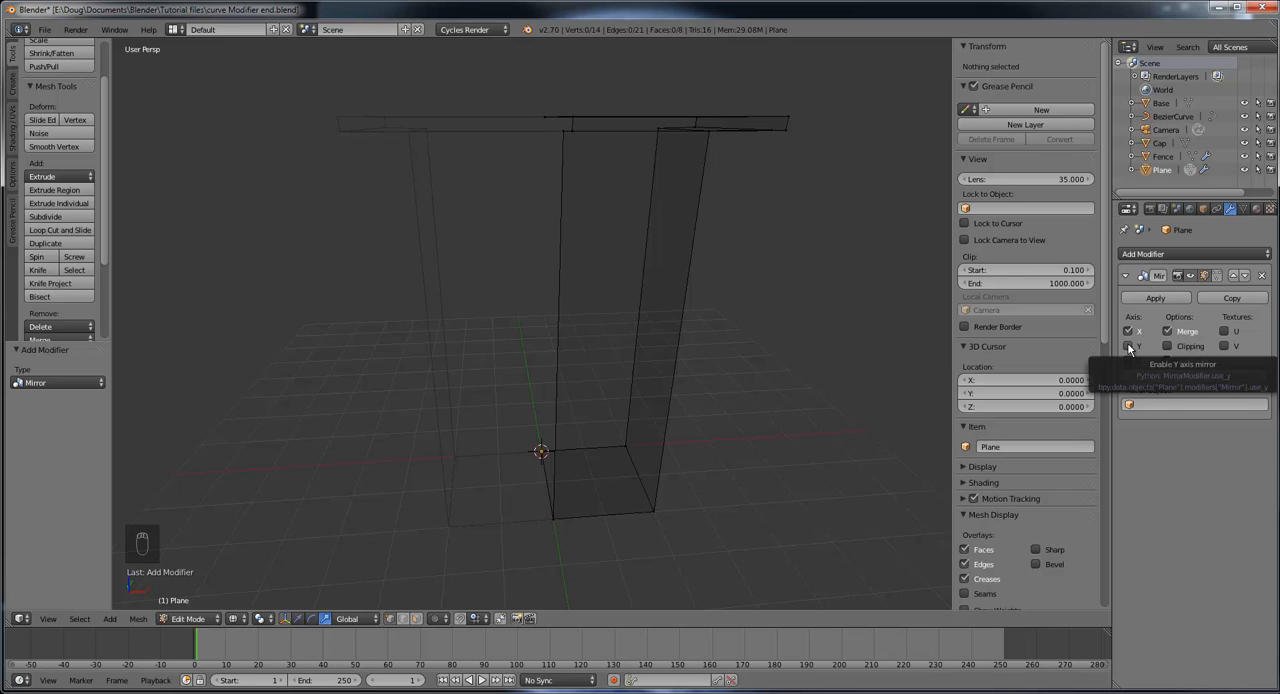
pyautogui.click(1129, 346)
pyautogui.moveTo(892, 337); pyautogui.dragTo(841, 364, button='middle')
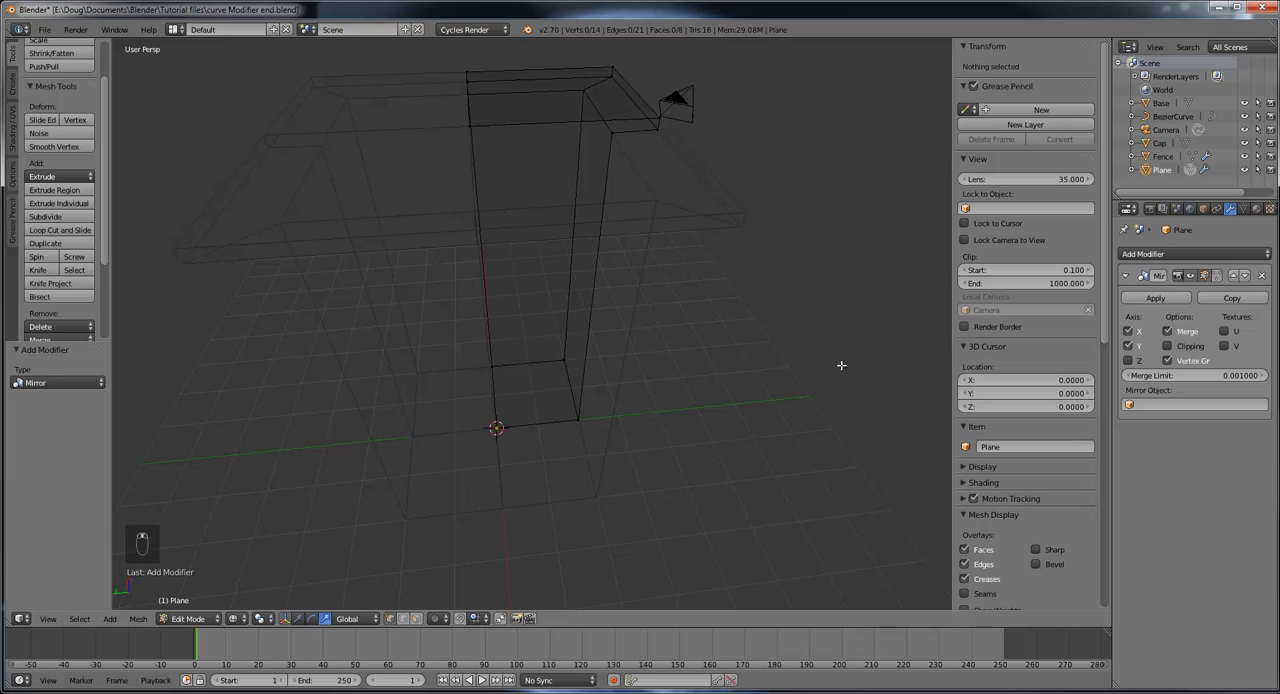
# Step: Toggle the Mirror modifier's X and Y axes to compare their effect on the tower, leaving both enabled
pyautogui.click(1128, 346)
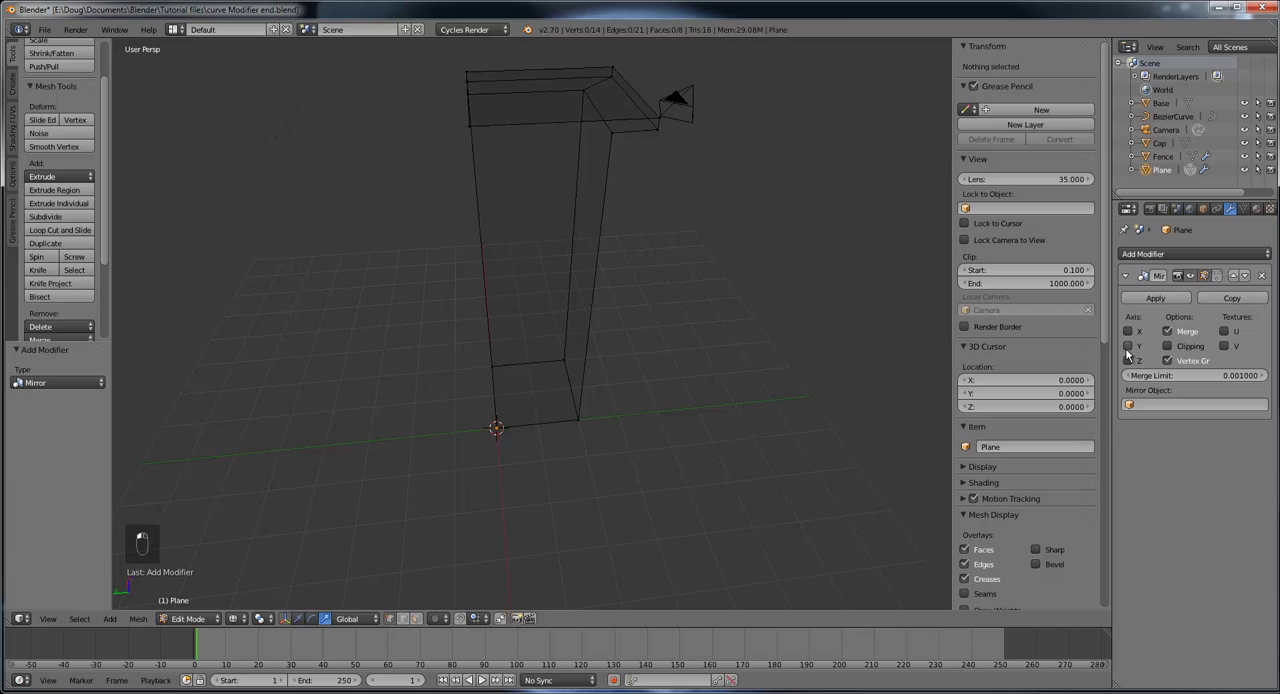
pyautogui.click(1128, 346)
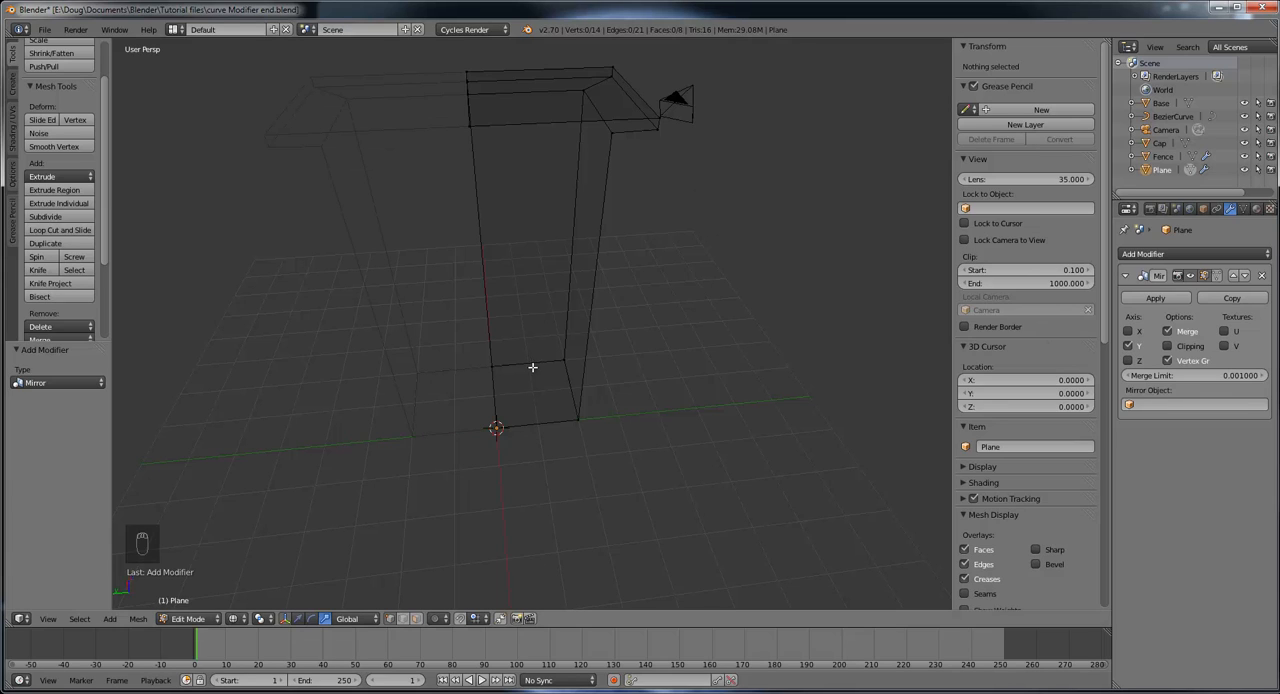
pyautogui.click(1128, 331)
pyautogui.moveTo(769, 331); pyautogui.dragTo(601, 311, button='middle')
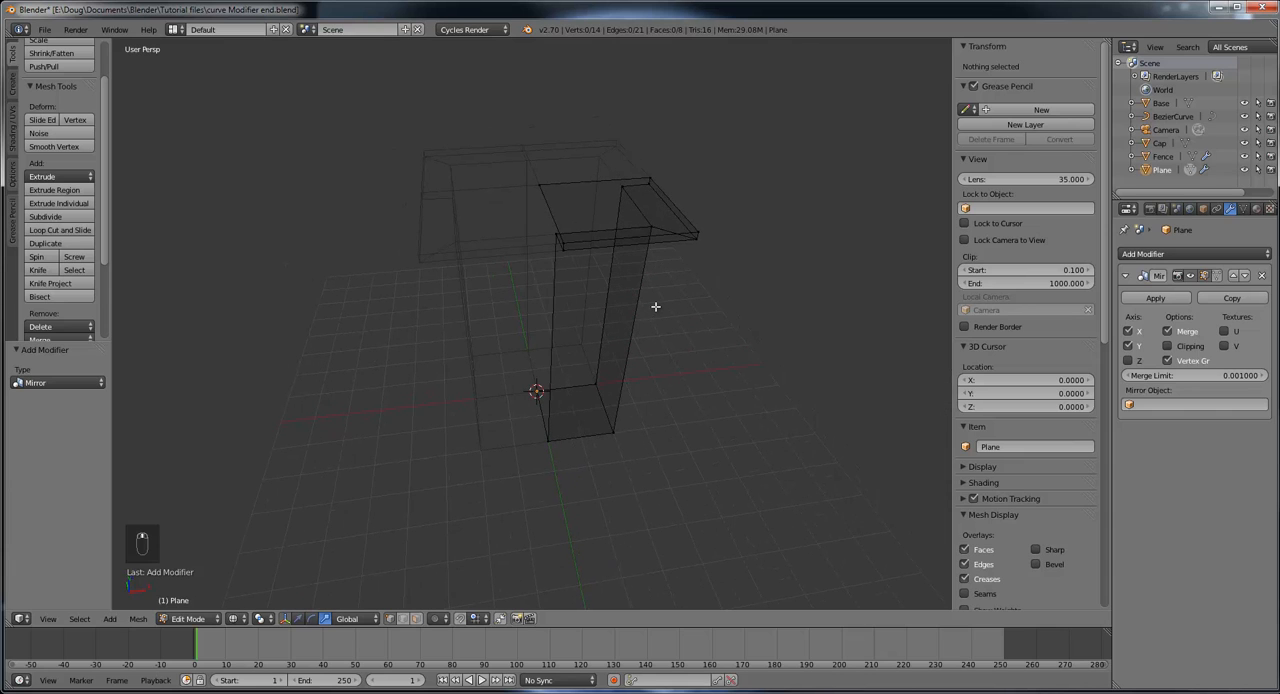
# Step: Switch the viewport shading from wireframe to solid
pyautogui.moveTo(740, 311); pyautogui.dragTo(585, 294, button='middle')
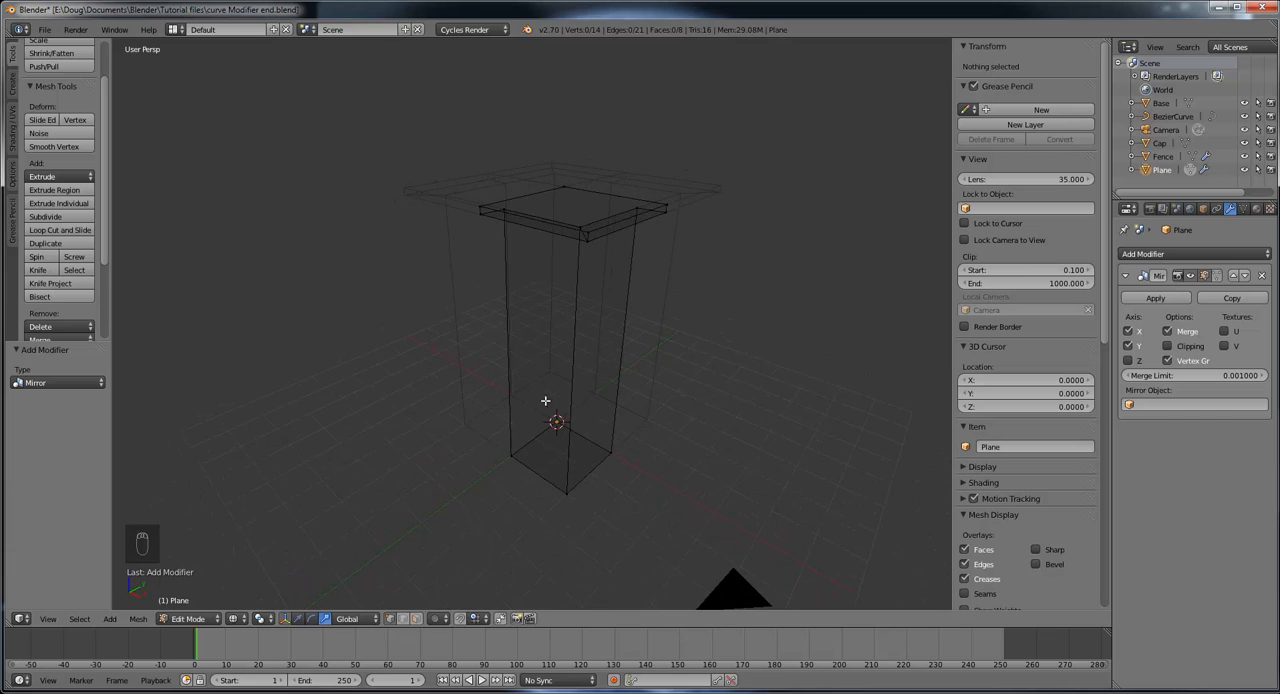
pyautogui.click(236, 619)
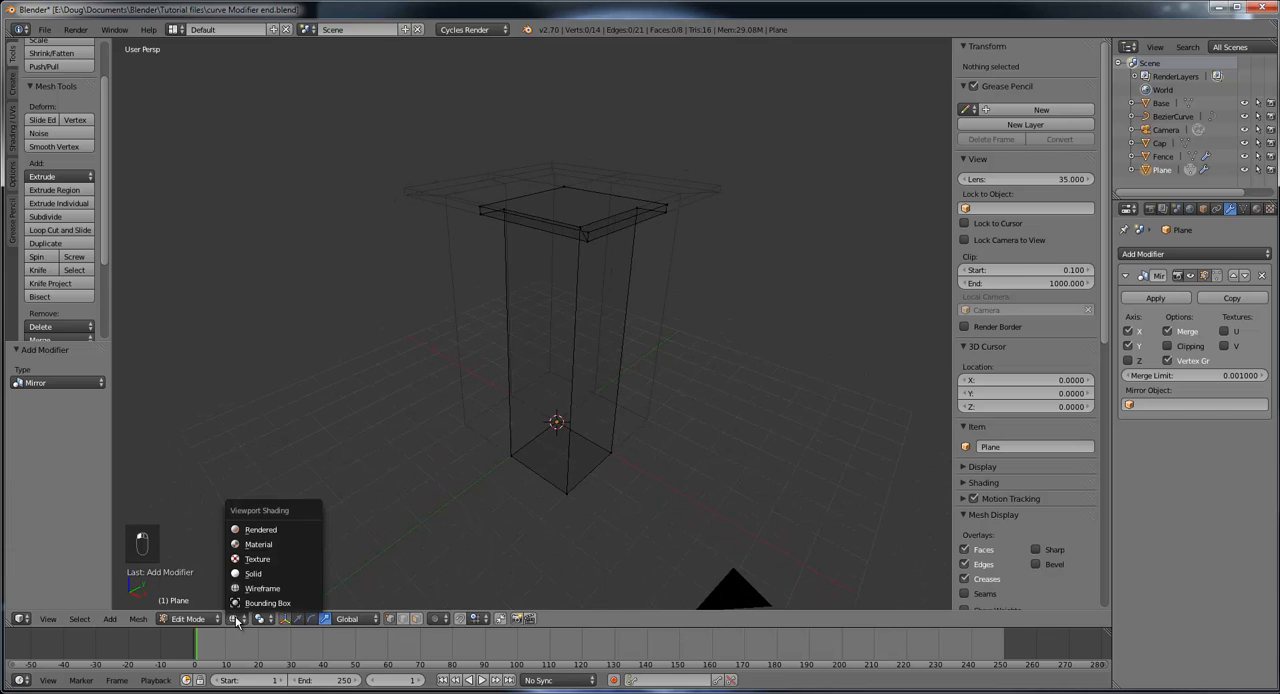
pyautogui.click(258, 574)
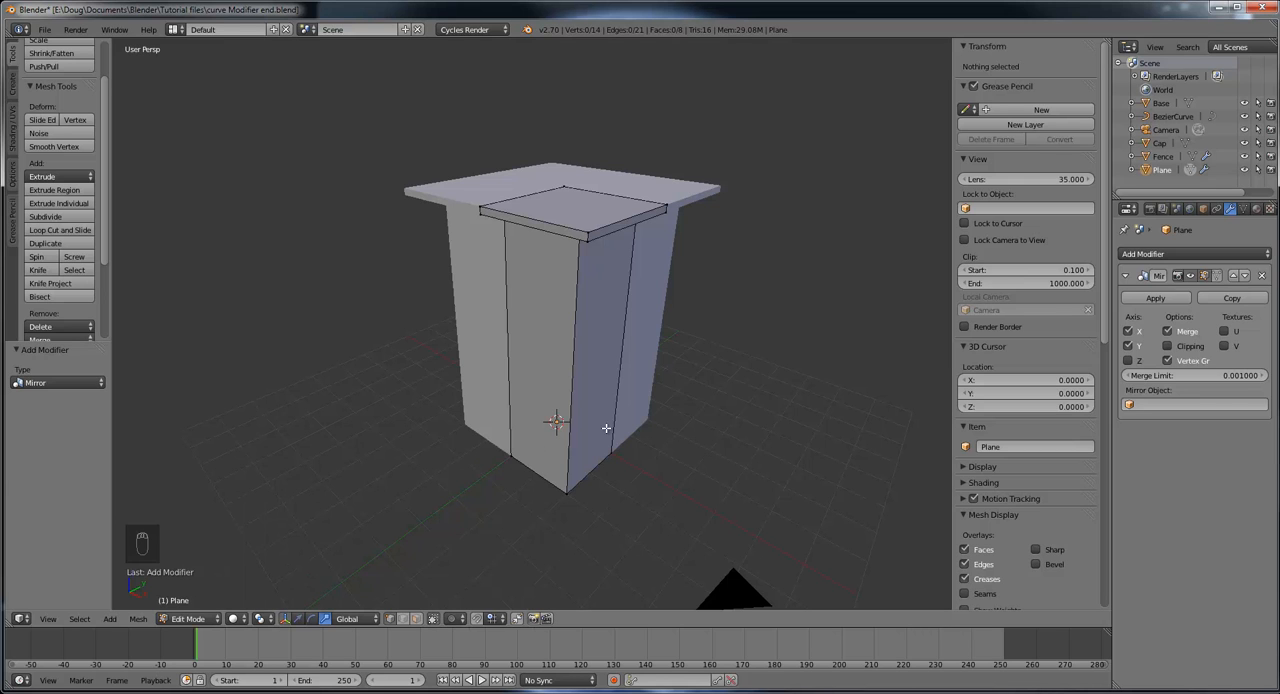
# Step: Examine the mirrored tower's walls, centre seam and overhanging platform close up and from several angles
pyautogui.moveTo(624, 426)
pyautogui.mouseDown(button='middle')
pyautogui.moveTo(565, 390)
pyautogui.moveTo(450, 450)
pyautogui.moveTo(577, 409)
pyautogui.moveTo(594, 450)
pyautogui.mouseUp(button='middle')
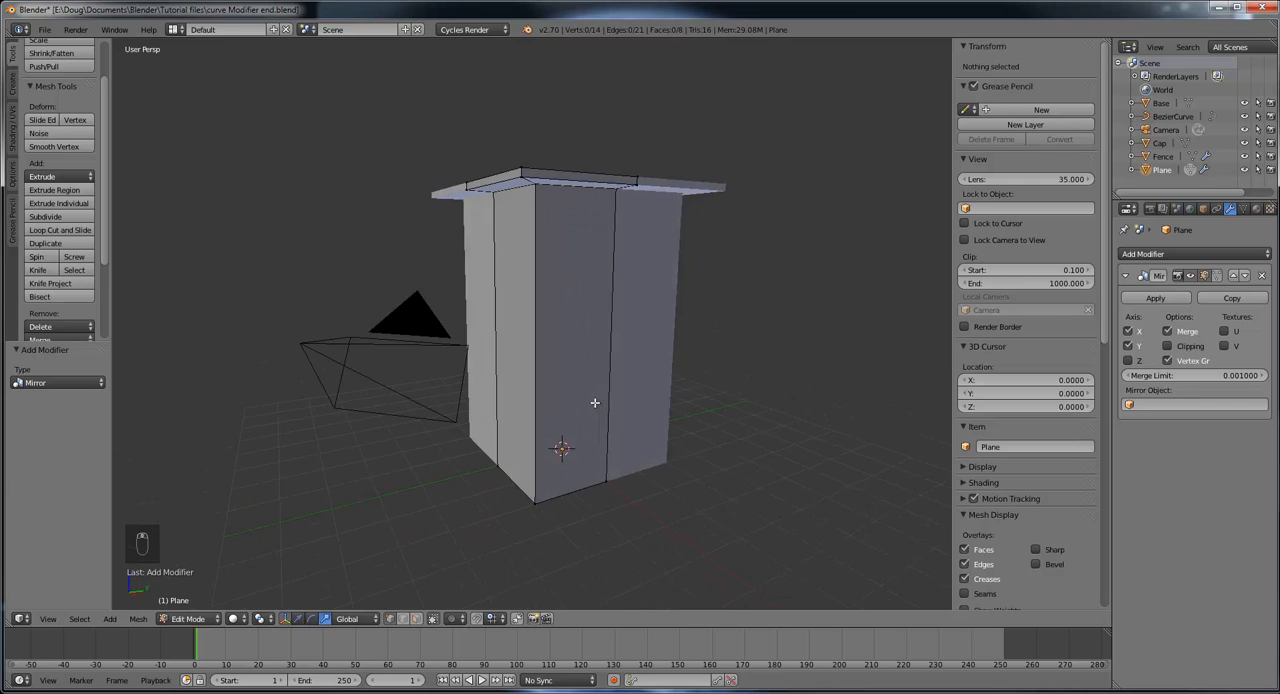
pyautogui.moveTo(597, 400)
pyautogui.mouseDown(button='middle')
pyautogui.moveTo(563, 403)
pyautogui.moveTo(592, 386)
pyautogui.moveTo(576, 398)
pyautogui.mouseUp(button='middle')
pyautogui.scroll(3, 564, 405)
pyautogui.scroll(-3, 566, 402)
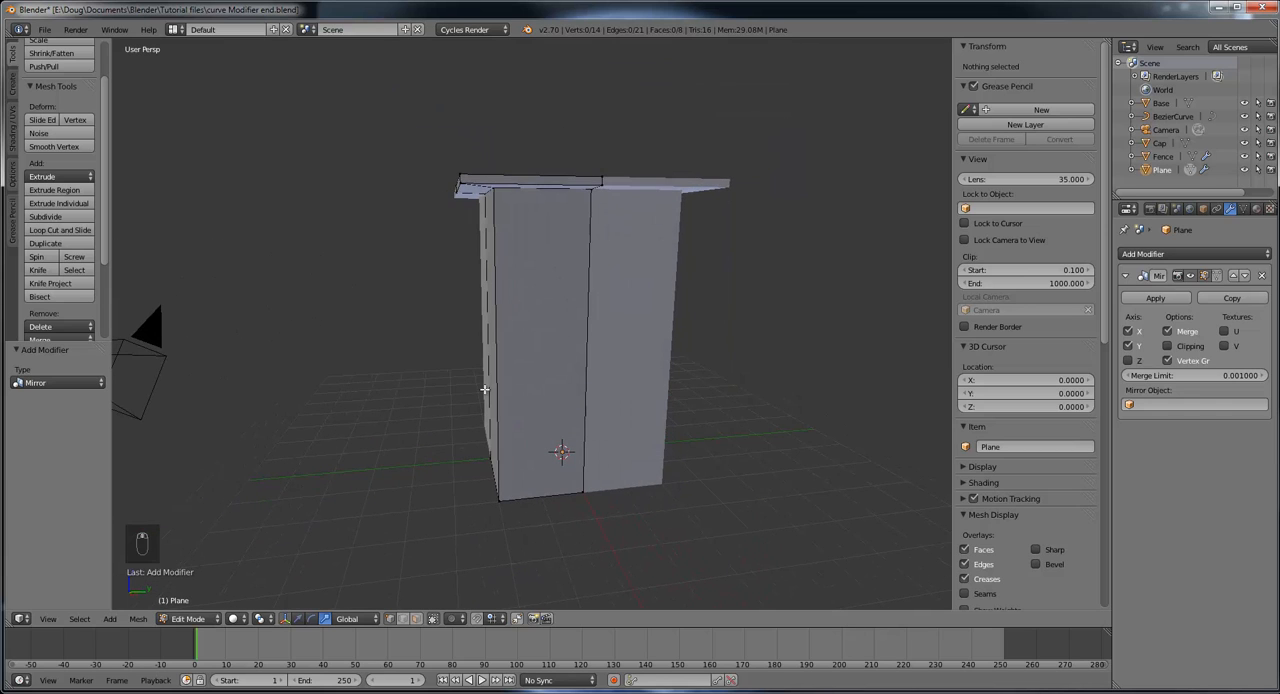
pyautogui.moveTo(522, 295); pyautogui.dragTo(634, 335, button='middle')
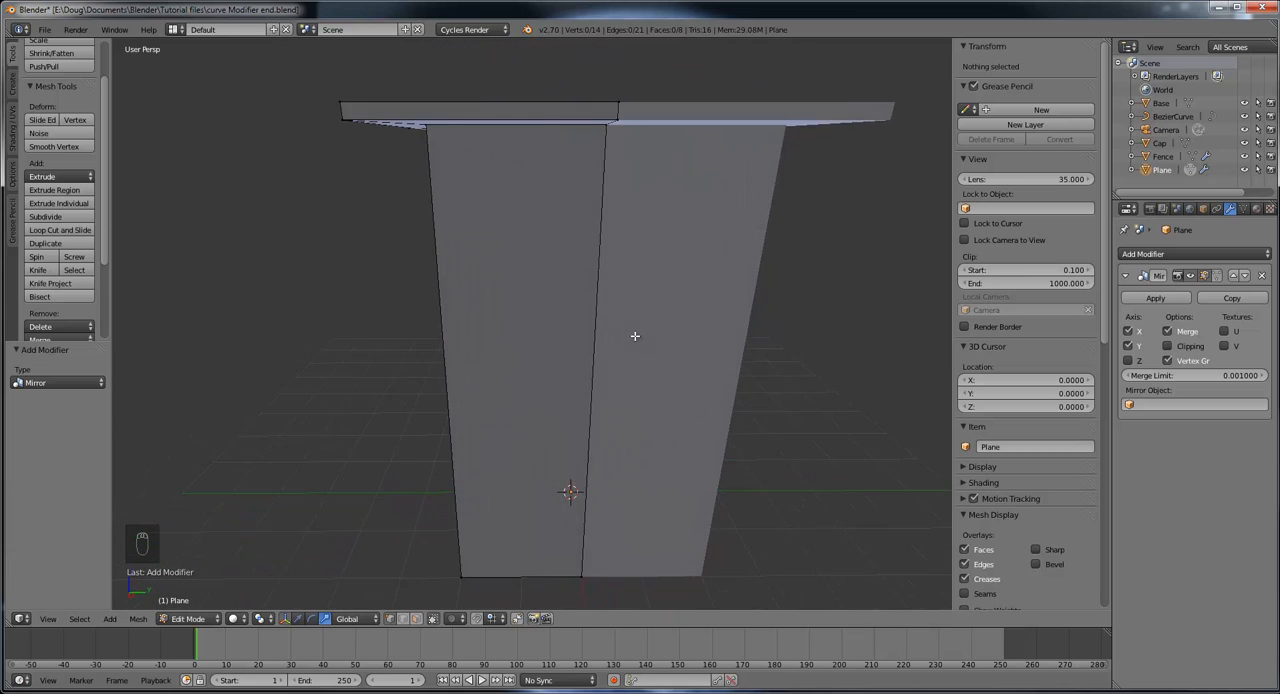
pyautogui.scroll(1, 619, 321)
pyautogui.scroll(-2, 626, 336)
pyautogui.scroll(-3, 625, 340)
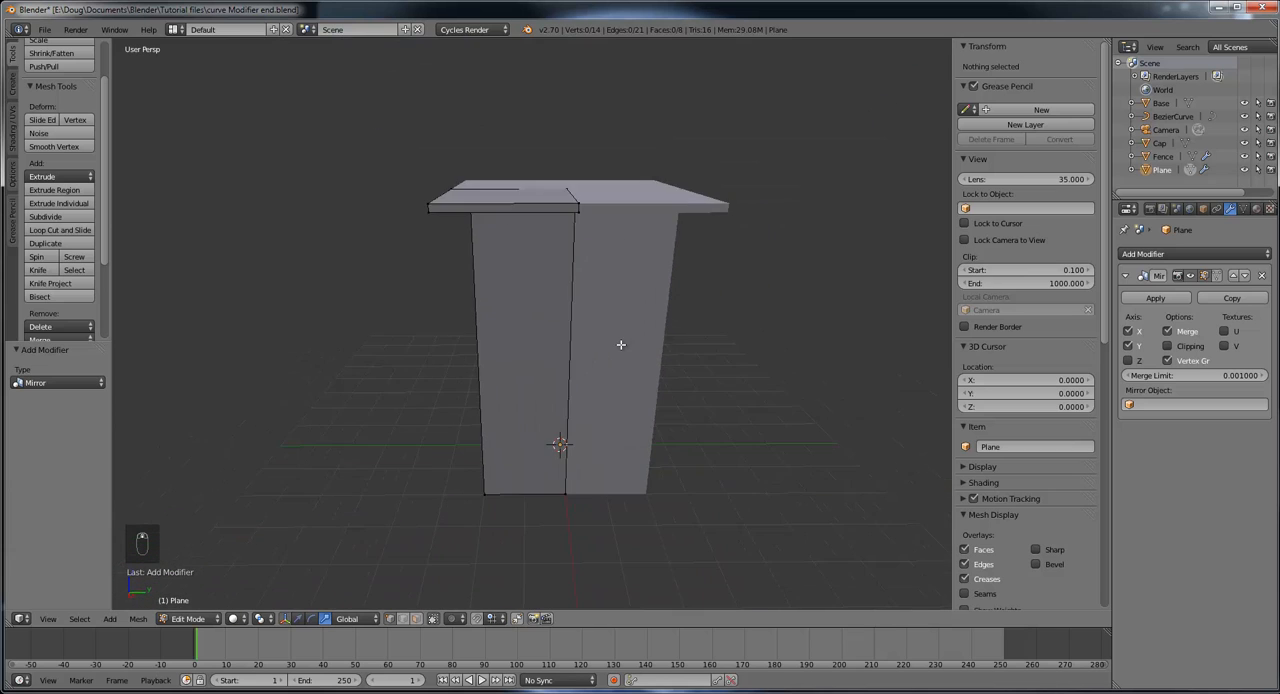
pyautogui.moveTo(609, 369); pyautogui.dragTo(609, 354, button='middle')
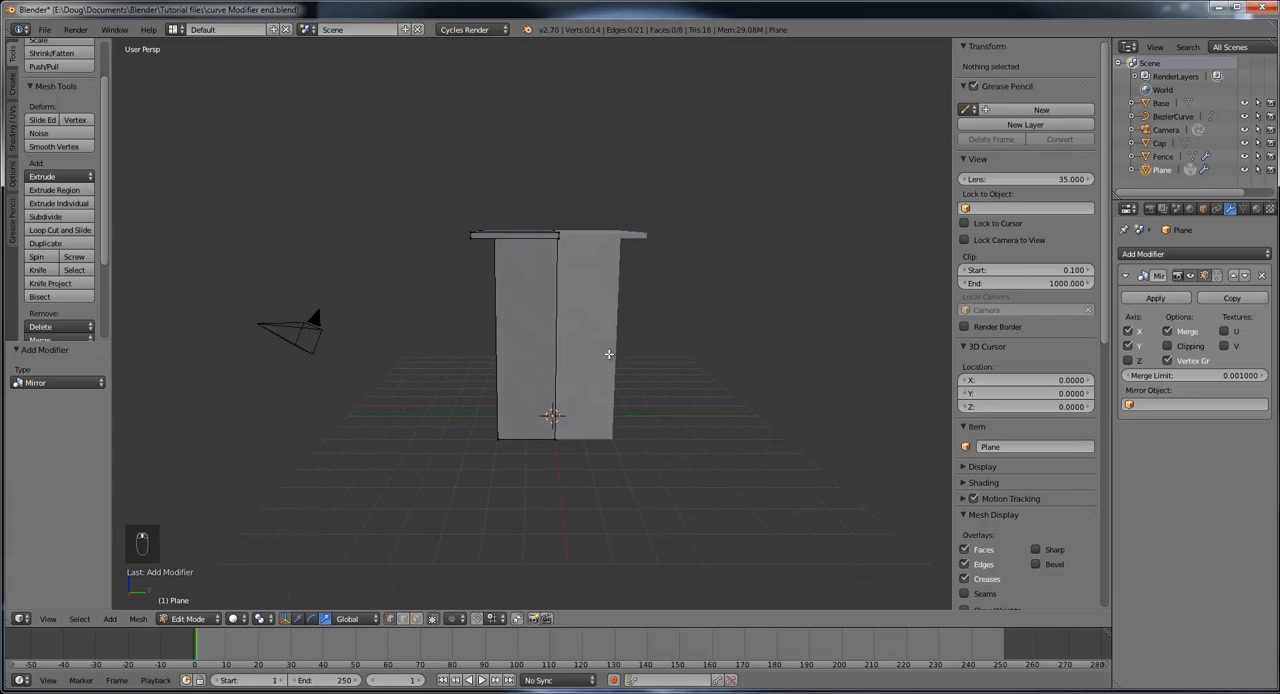
pyautogui.scroll(2, 609, 354)
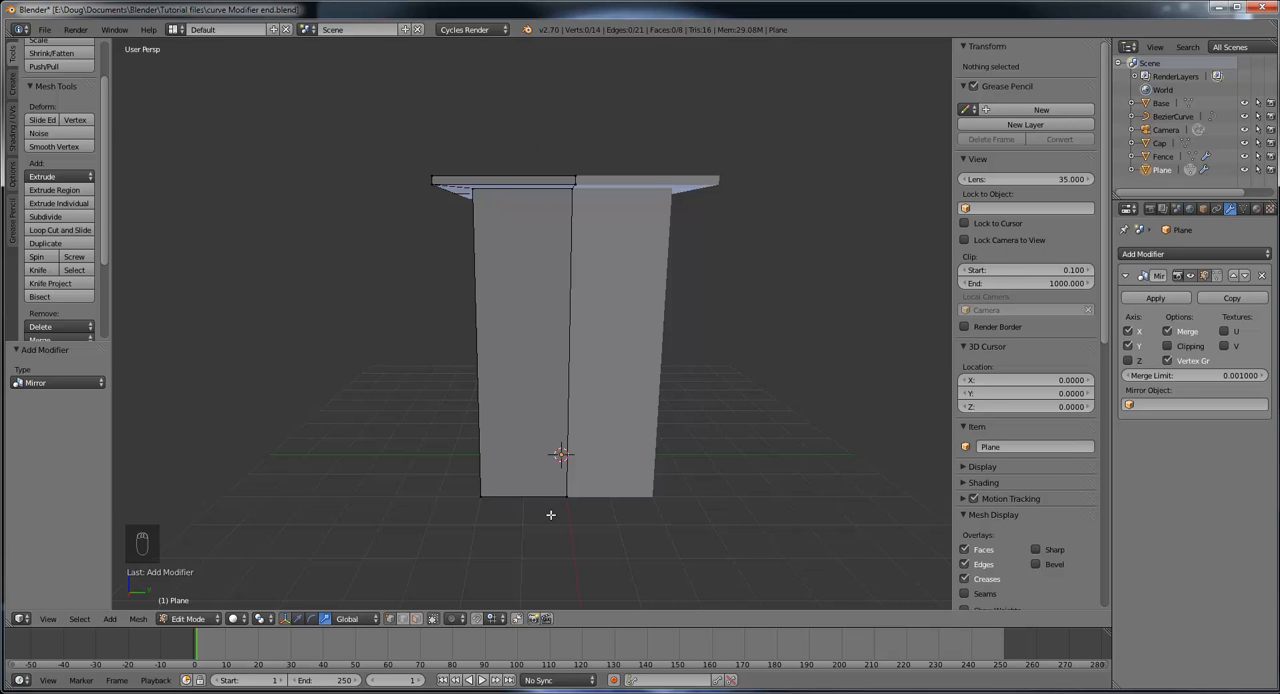
pyautogui.moveTo(557, 502); pyautogui.dragTo(572, 188, button='middle')
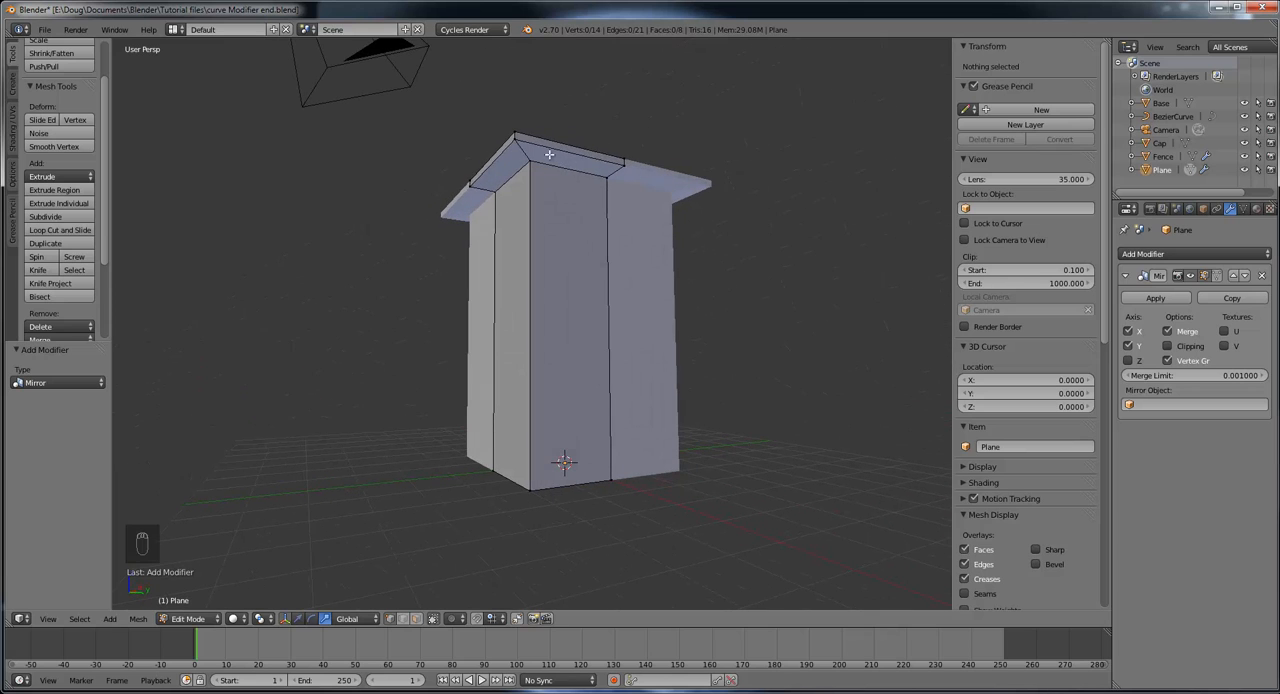
pyautogui.moveTo(620, 209); pyautogui.dragTo(605, 255, button='middle')
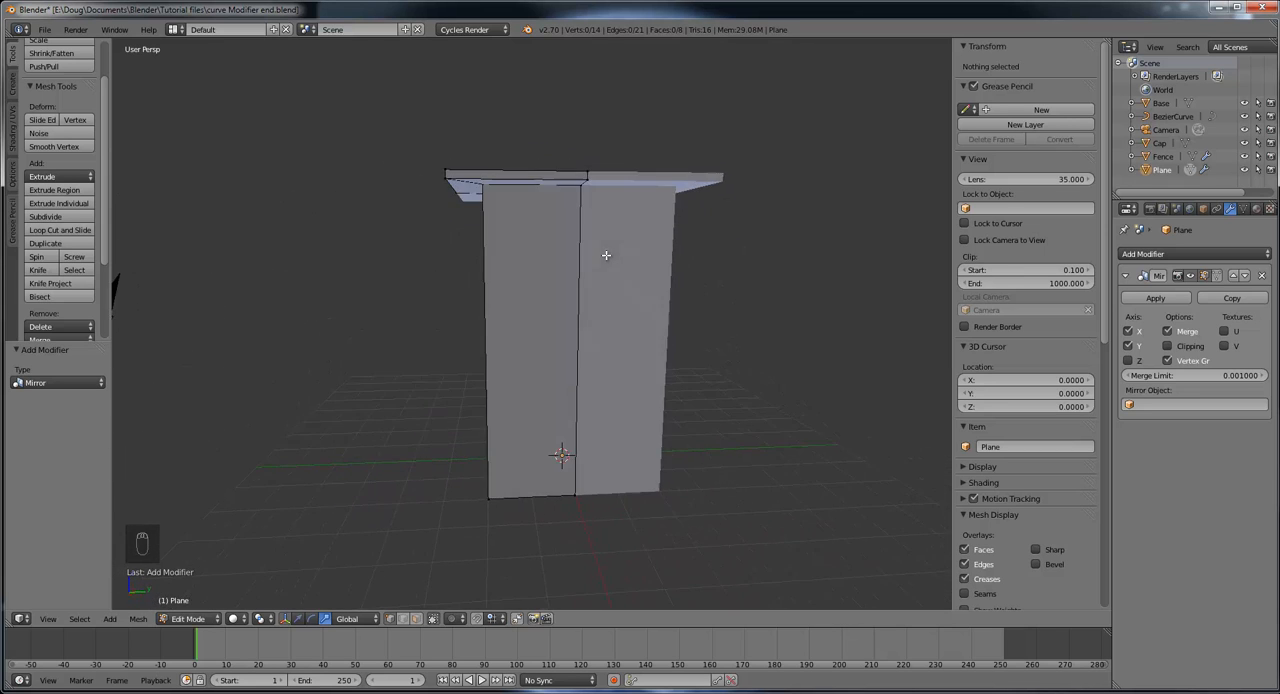
# Step: Add a vertical loop cut on the tower's positive X wall, slid toward the outer corner with a factor of 0.322
pyautogui.moveTo(540, 219); pyautogui.dragTo(532, 233, button='middle')
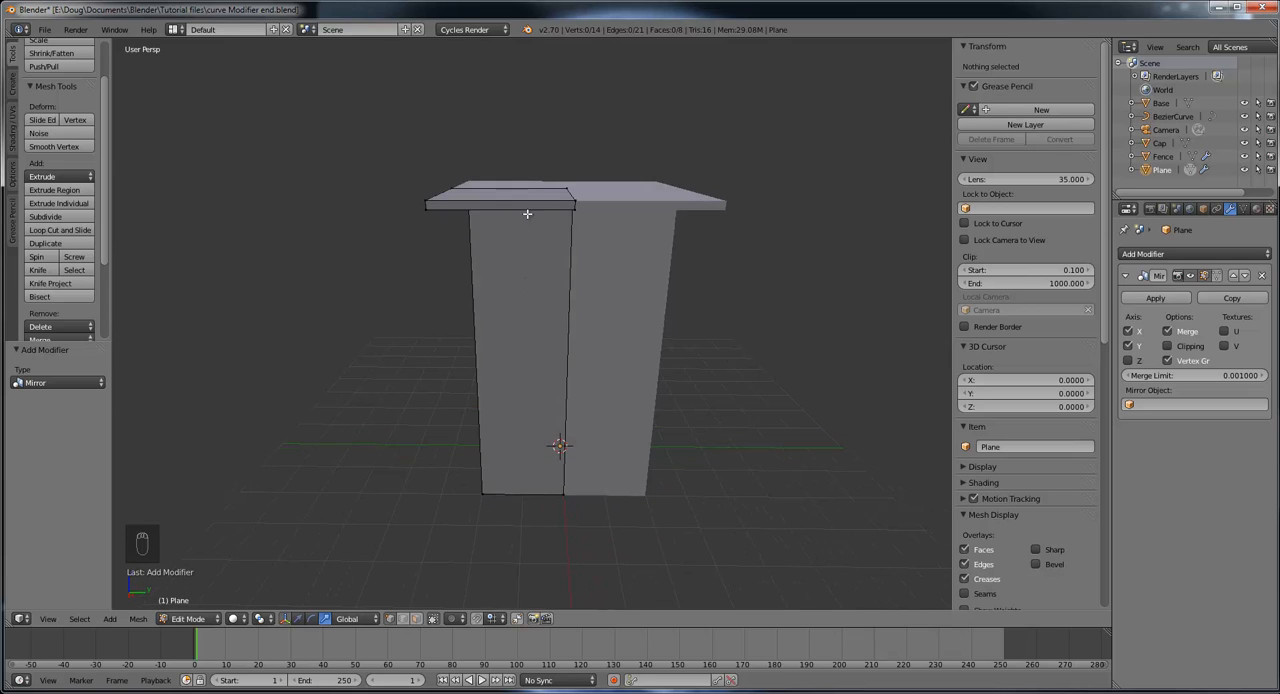
pyautogui.click(60, 230)
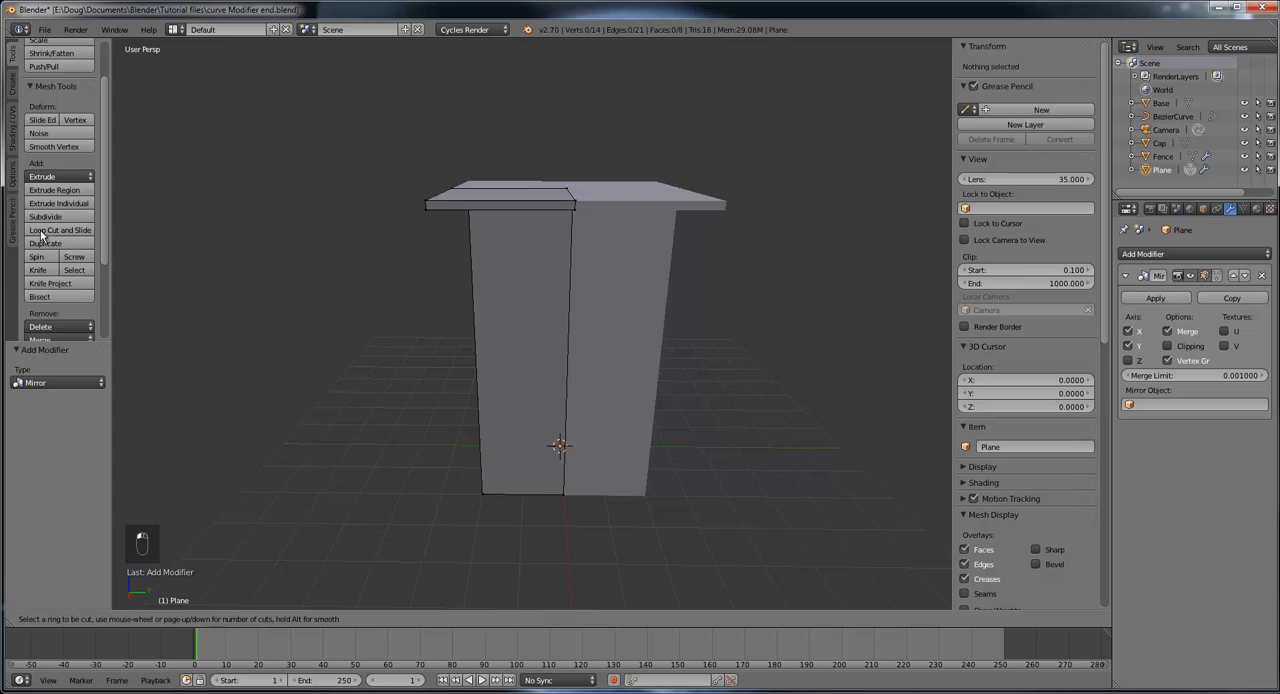
pyautogui.click(511, 193)
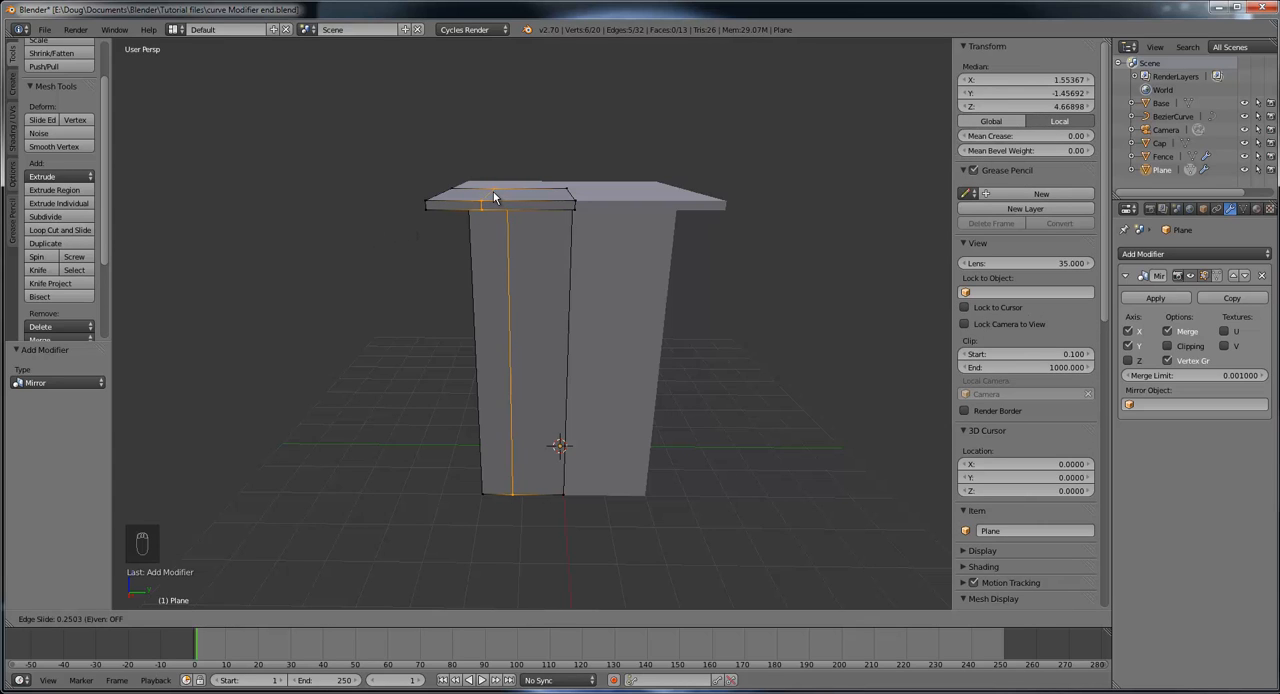
pyautogui.click(487, 190)
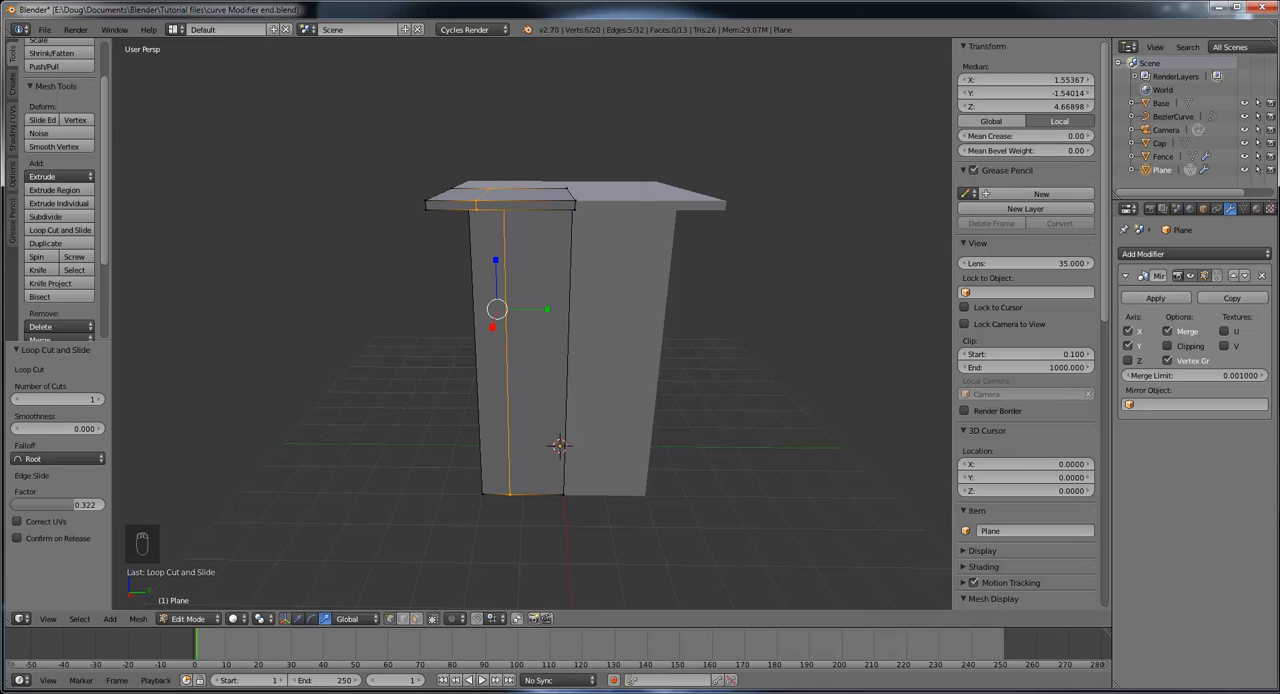
# Step: Check the tower windows in the OneNote reference image, and add a vertical loop cut between the first cut and the centre line, factor 0.041
pyautogui.moveTo(1279, 60); pyautogui.dragTo(668, 117)
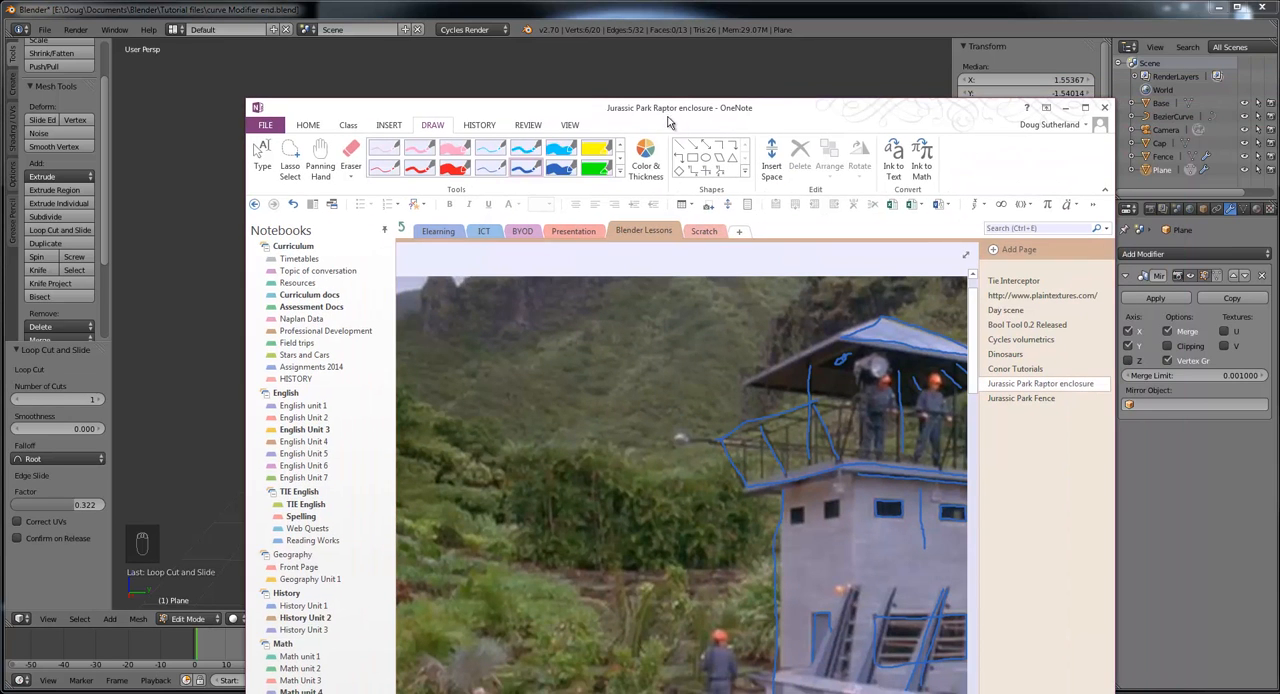
pyautogui.doubleClick(747, 117)
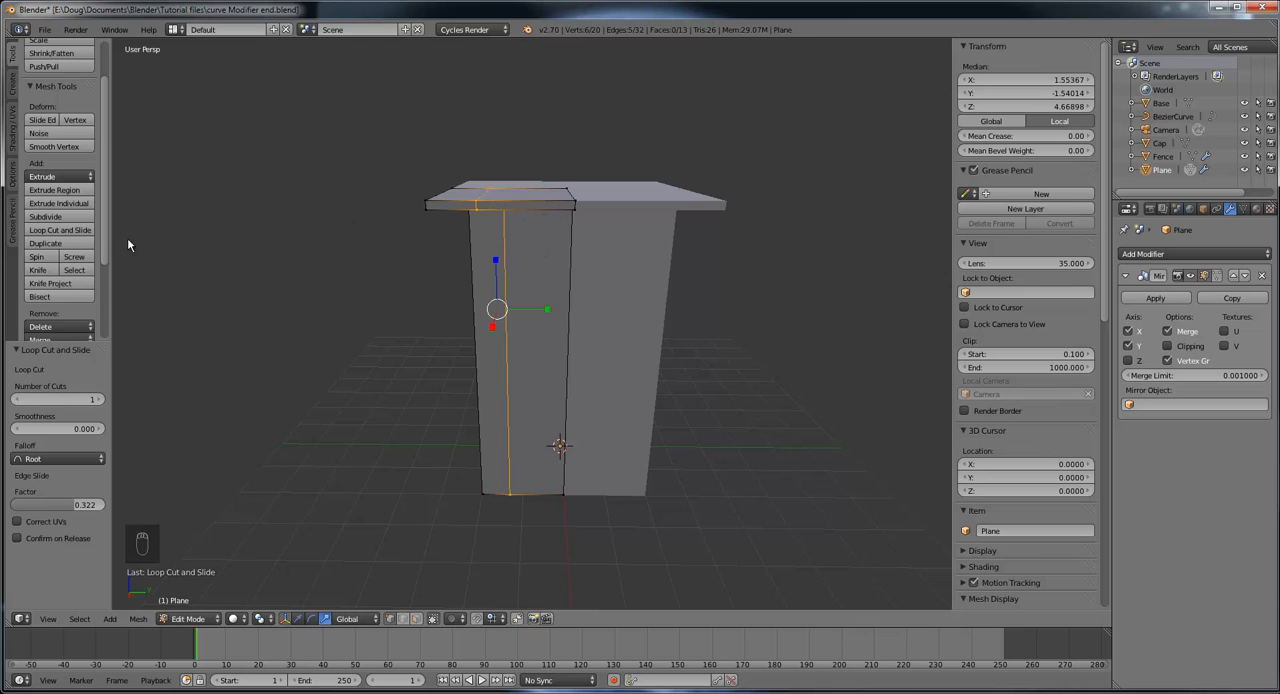
pyautogui.click(60, 230)
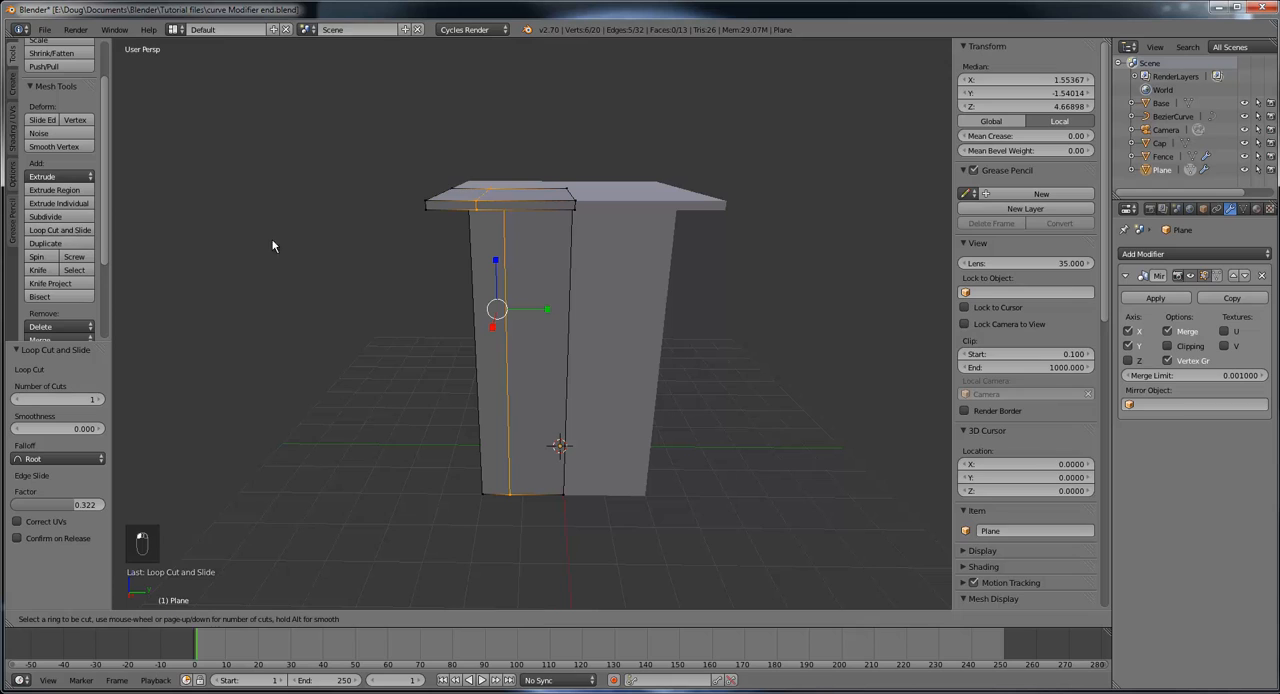
pyautogui.click(538, 212)
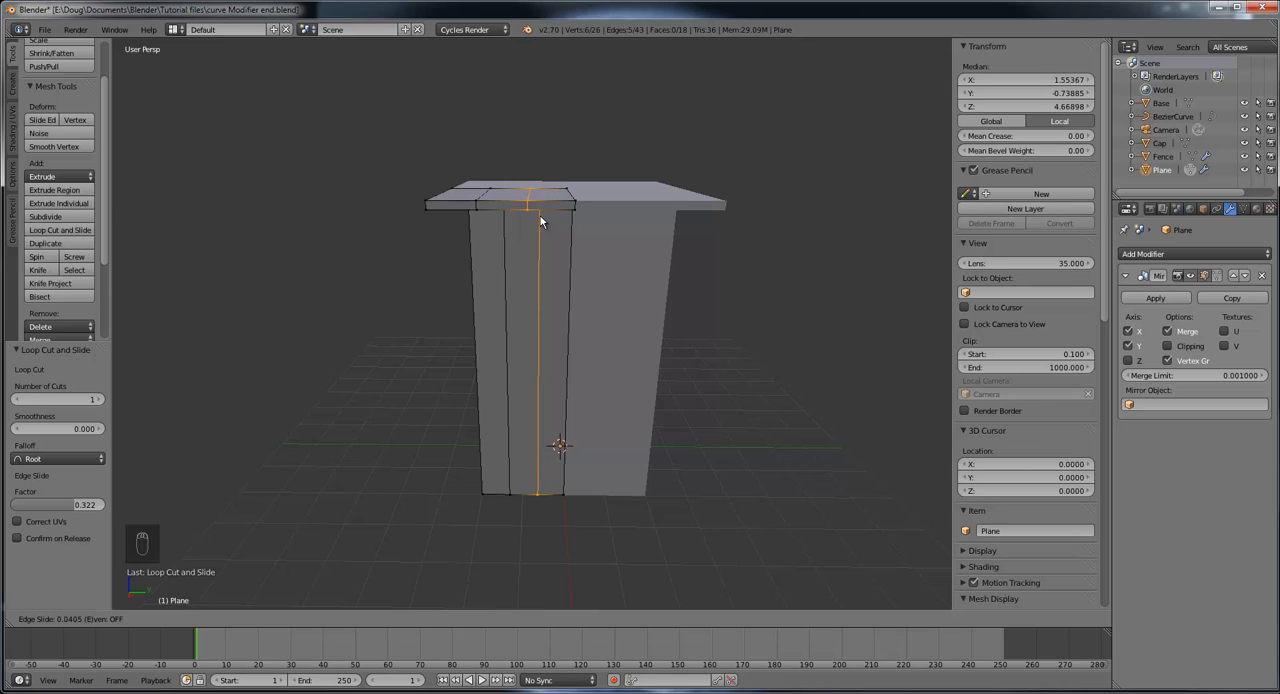
pyautogui.click(540, 215)
# Step: Check the OneNote reference again and add a vertical loop cut on the tower's negative Y wall, slid toward the corner with factor 0.415
pyautogui.moveTo(552, 297); pyautogui.dragTo(671, 295, button='middle')
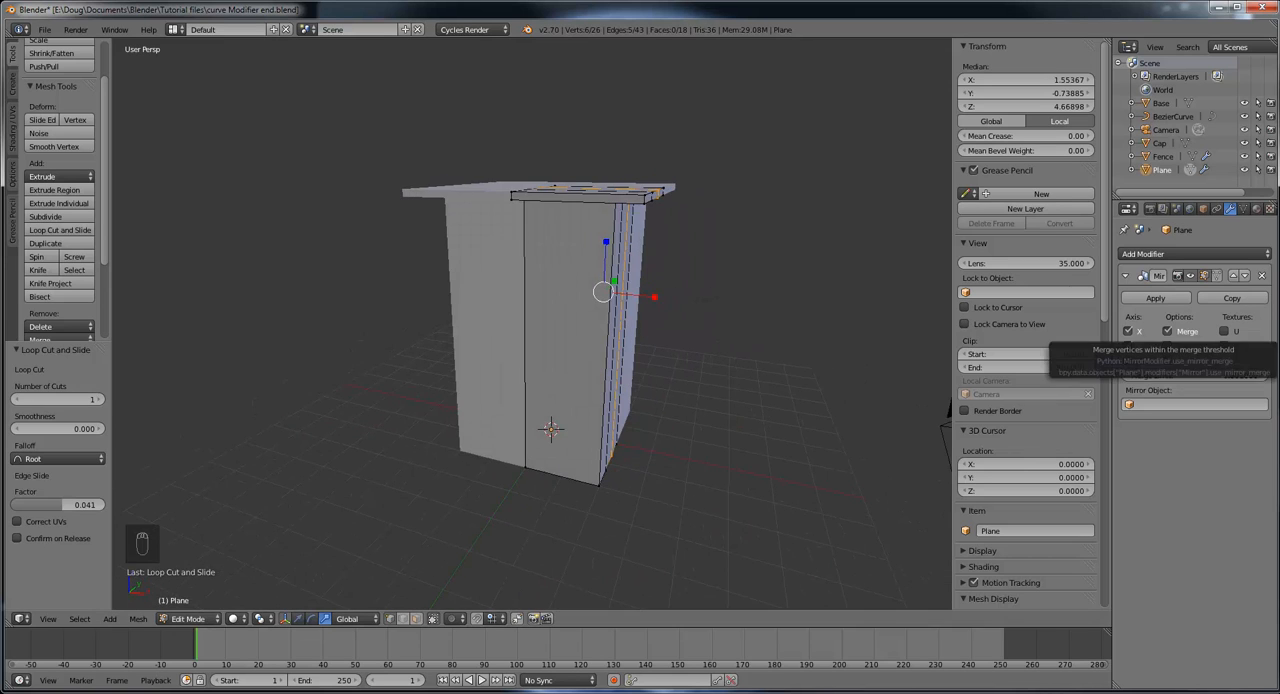
pyautogui.moveTo(1279, 116); pyautogui.dragTo(640, 110)
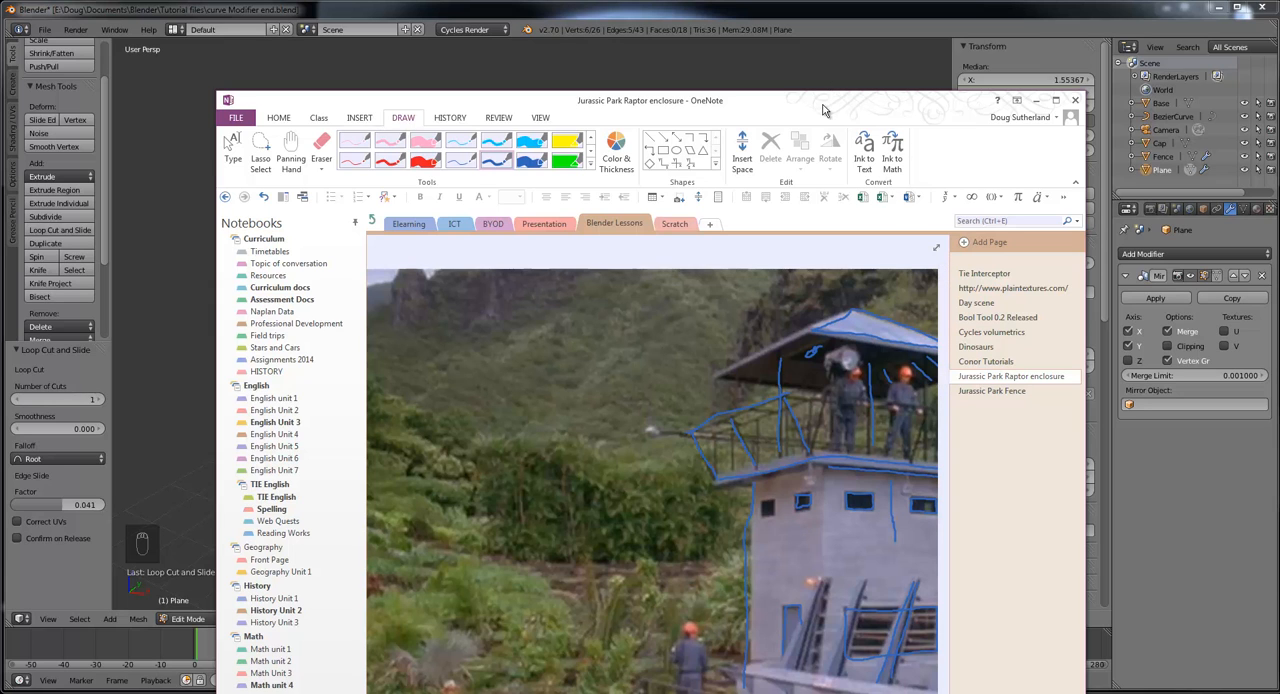
pyautogui.moveTo(826, 108); pyautogui.dragTo(1279, 66)
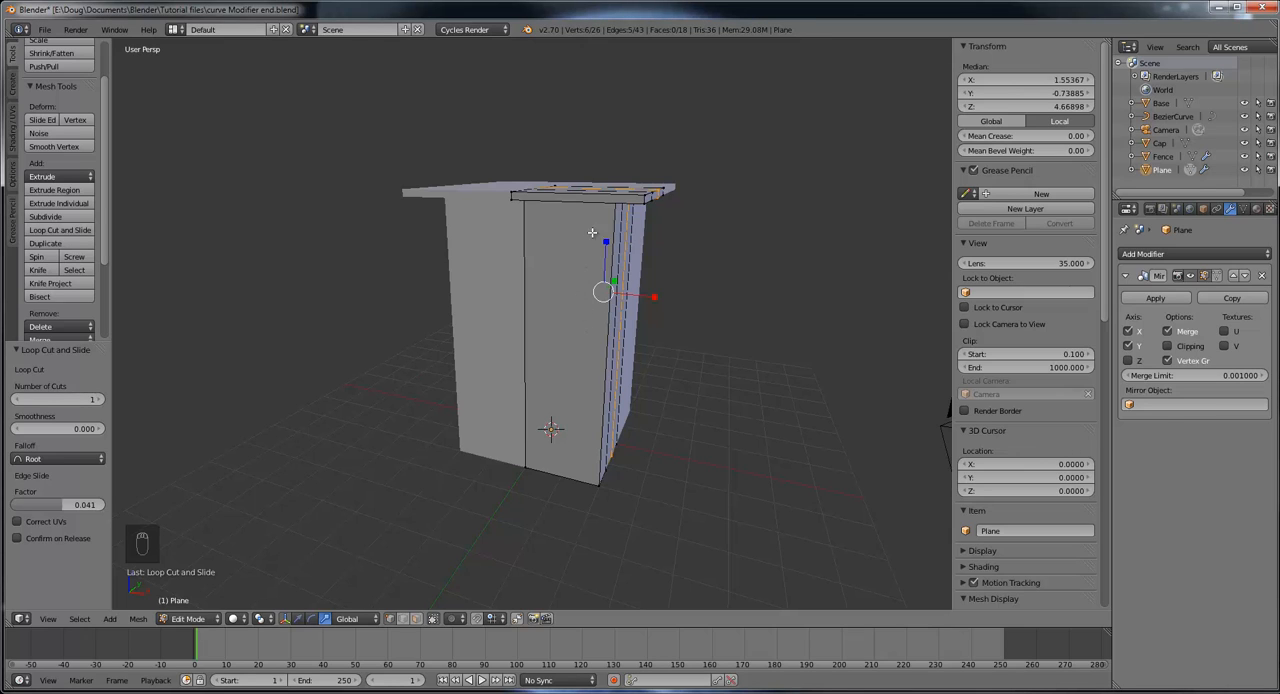
pyautogui.click(60, 231)
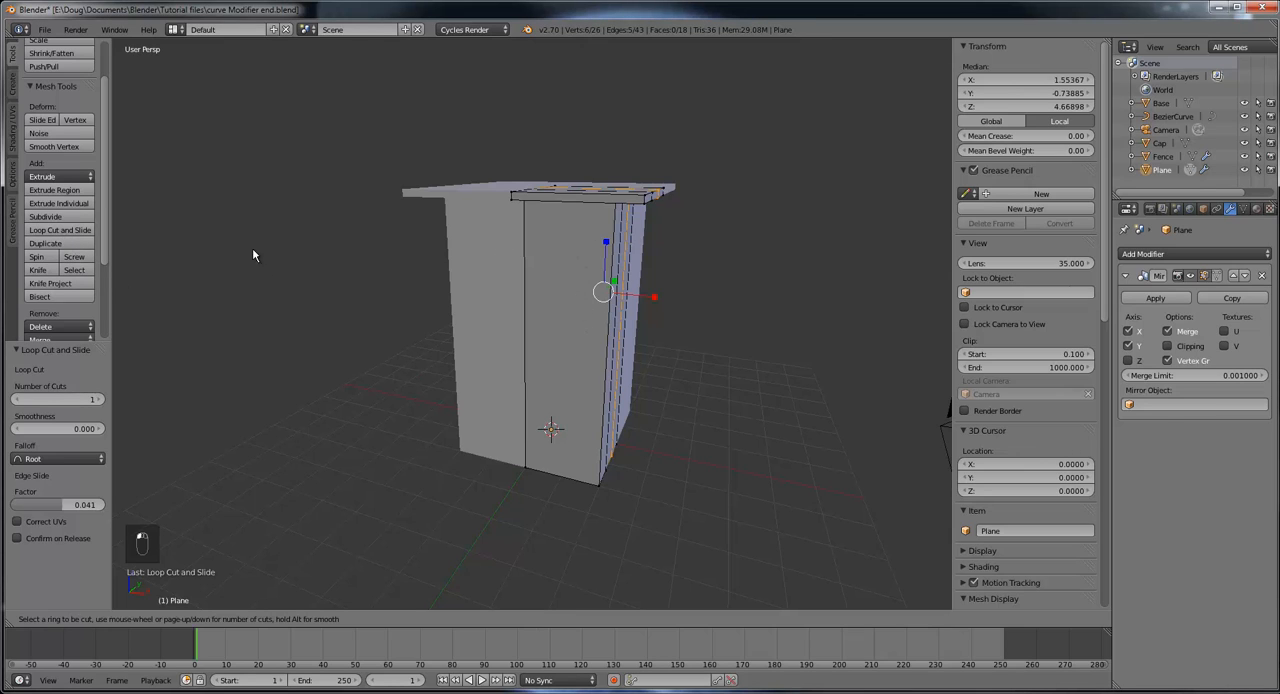
pyautogui.click(588, 200)
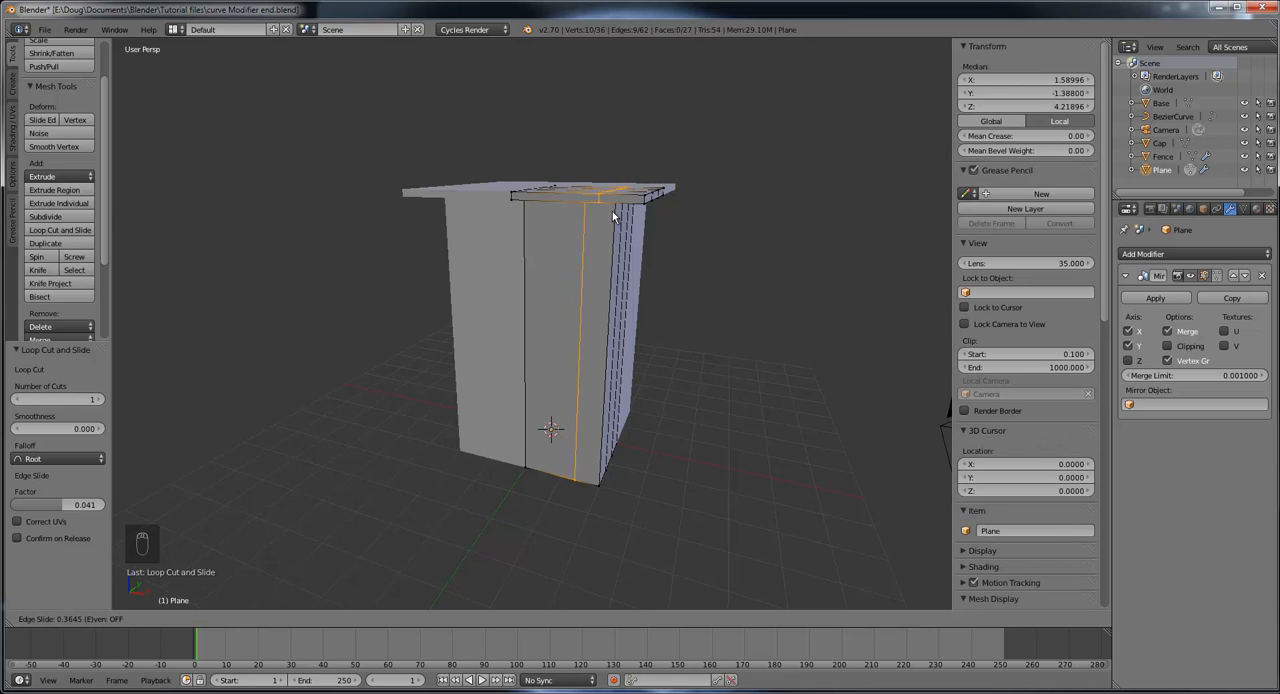
pyautogui.click(612, 213)
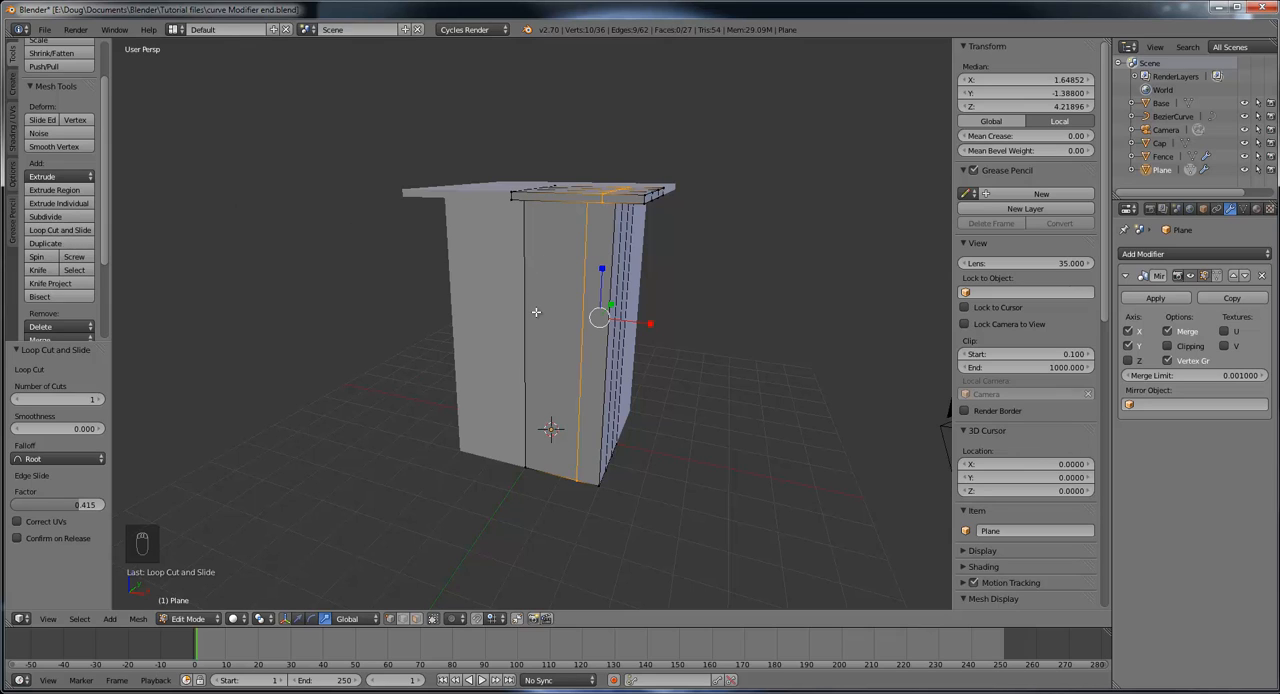
# Step: Add a vertical loop cut on the tower's negative Y wall between the first cut and the centre line, with factor 0.061
pyautogui.hotkey('ctrl', 'r')
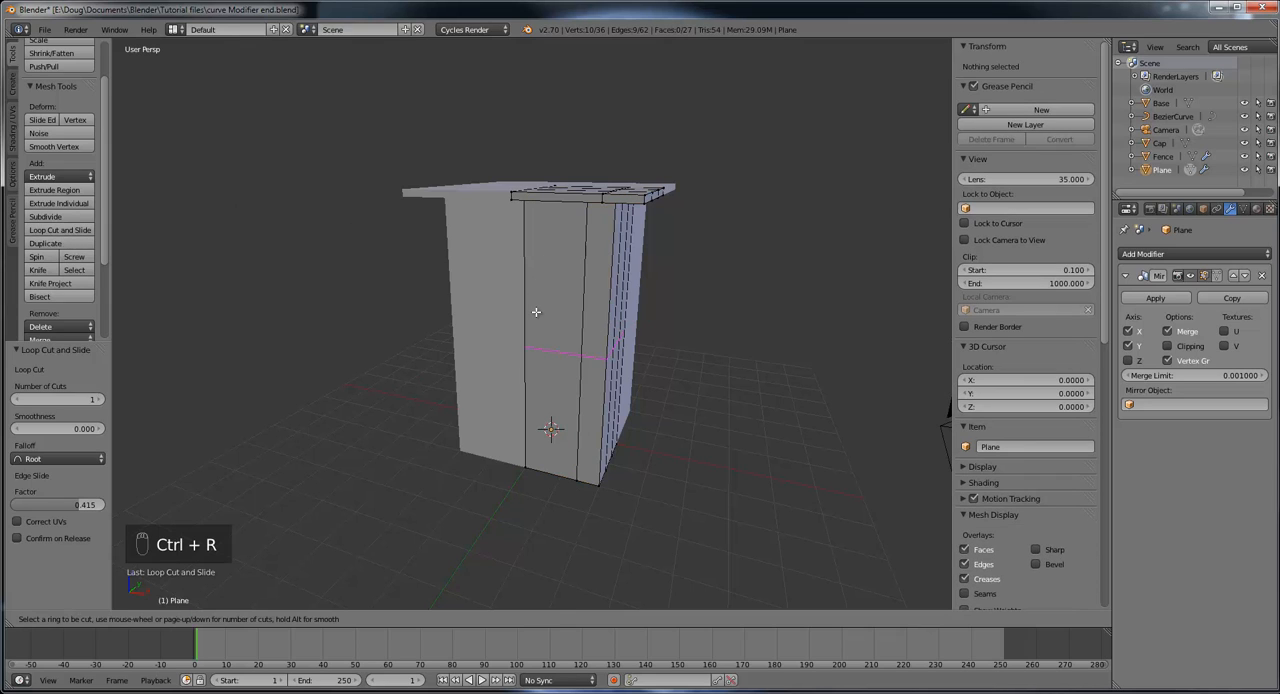
pyautogui.click(546, 199)
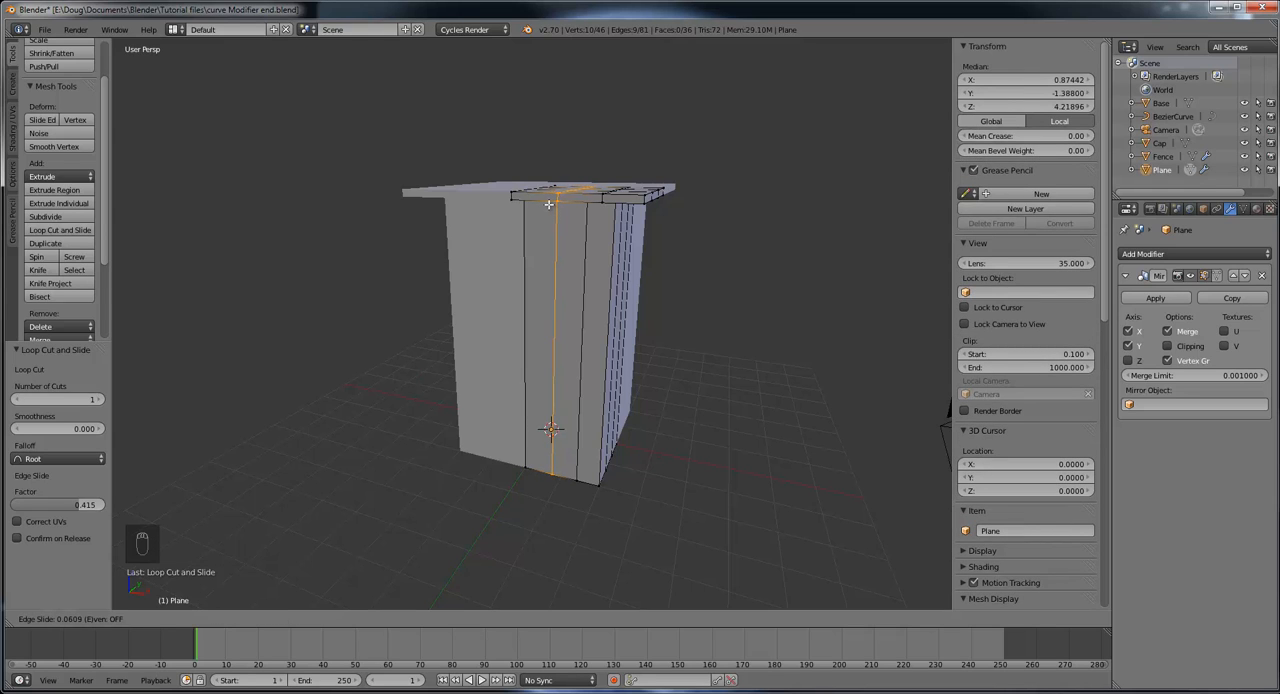
pyautogui.click(548, 204)
# Step: Add a horizontal loop cut around the tower quarter's walls, slid up toward the platform with factor -0.658
pyautogui.moveTo(767, 279); pyautogui.dragTo(552, 275, button='middle')
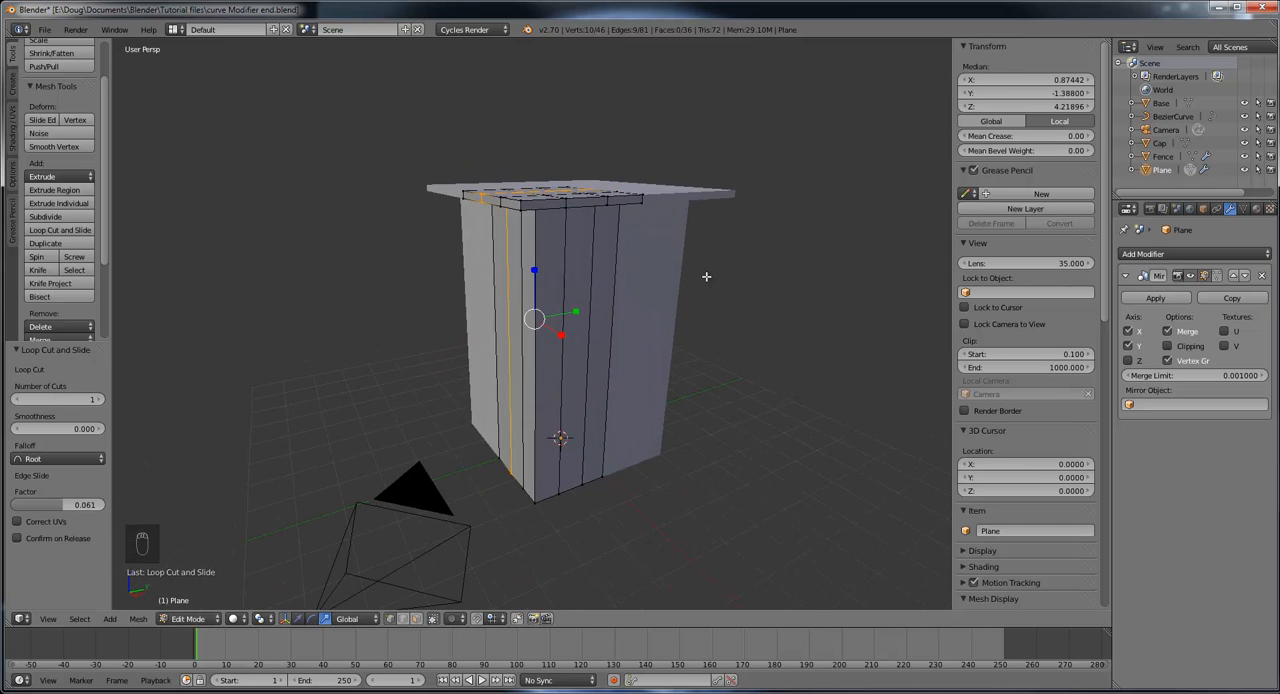
pyautogui.moveTo(706, 276)
pyautogui.mouseDown(button='middle')
pyautogui.moveTo(666, 277)
pyautogui.moveTo(694, 263)
pyautogui.mouseUp(button='middle')
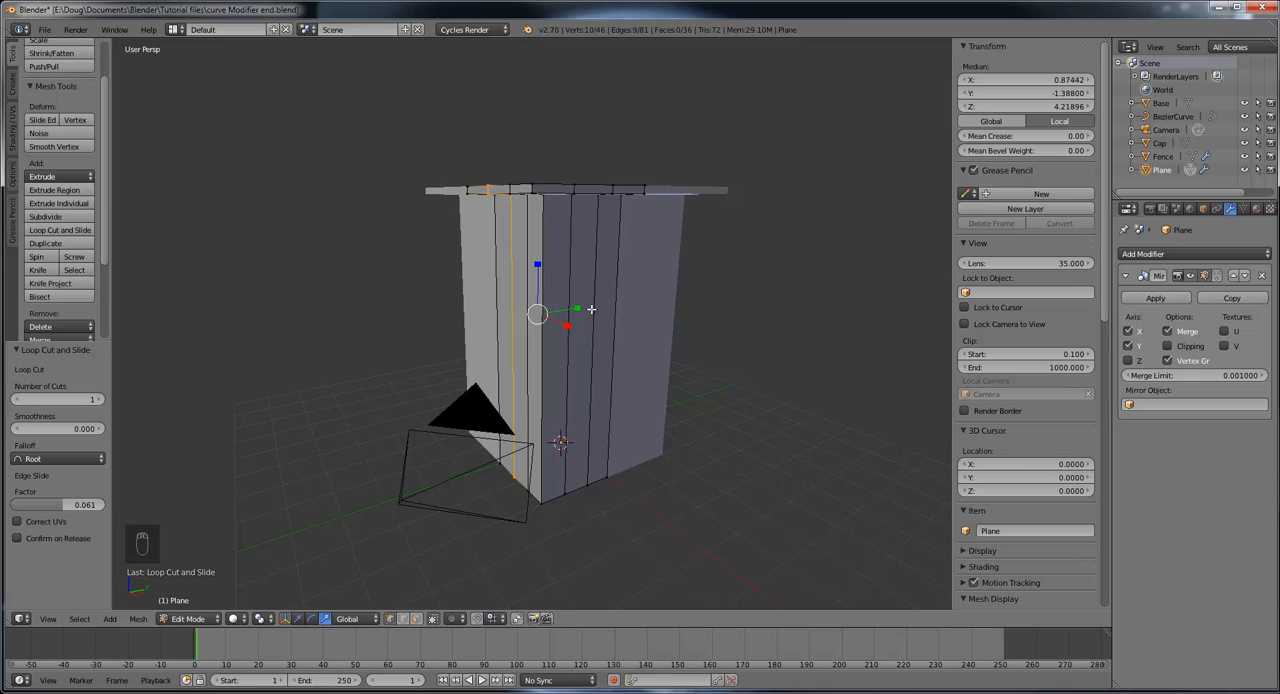
pyautogui.hotkey('ctrl', 'r')
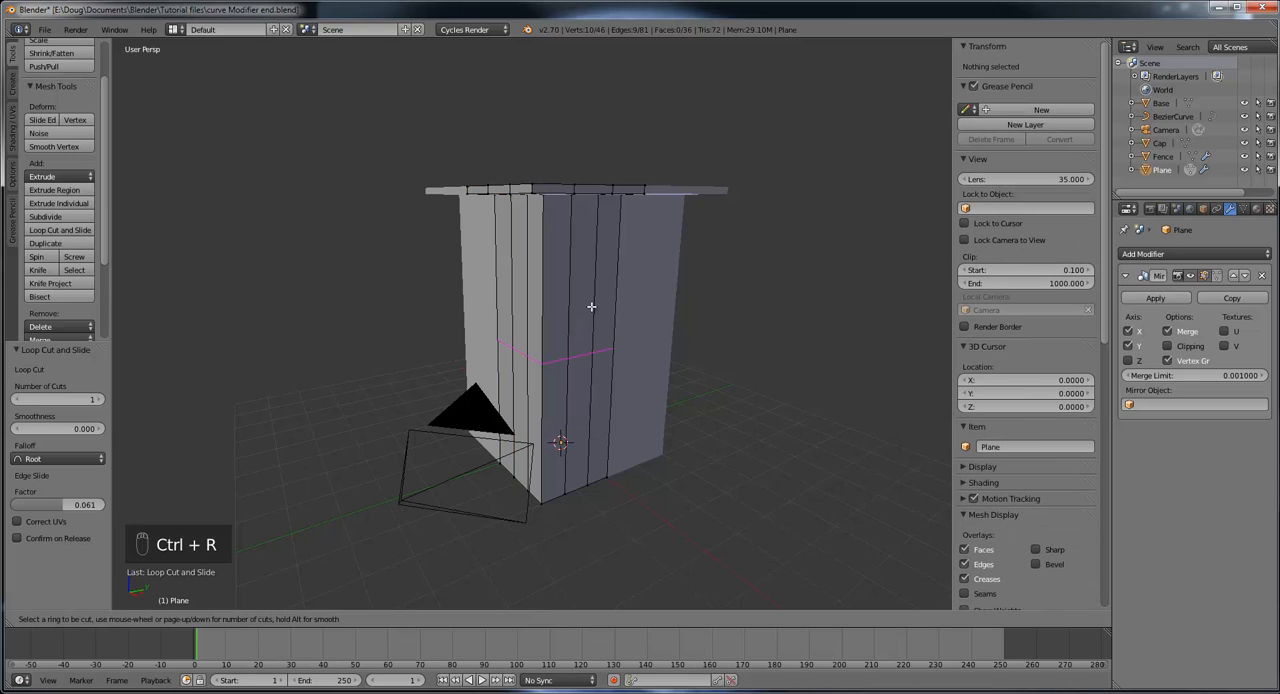
pyautogui.click(591, 307)
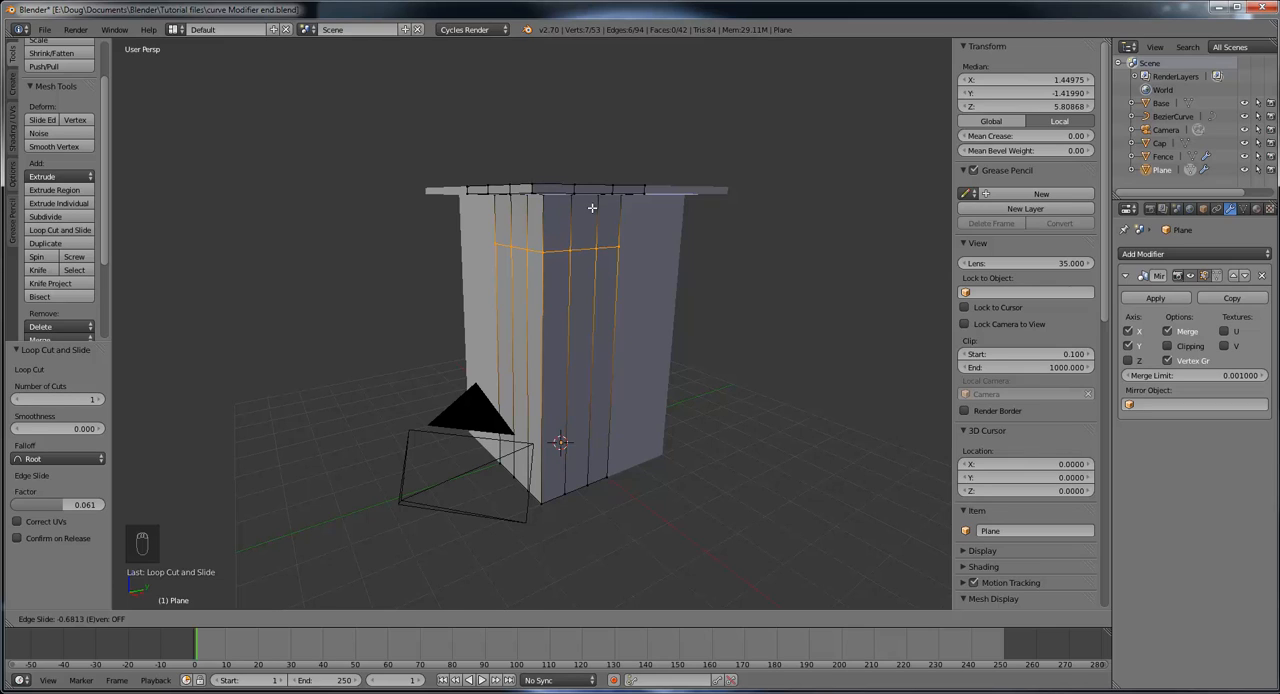
pyautogui.click(591, 211)
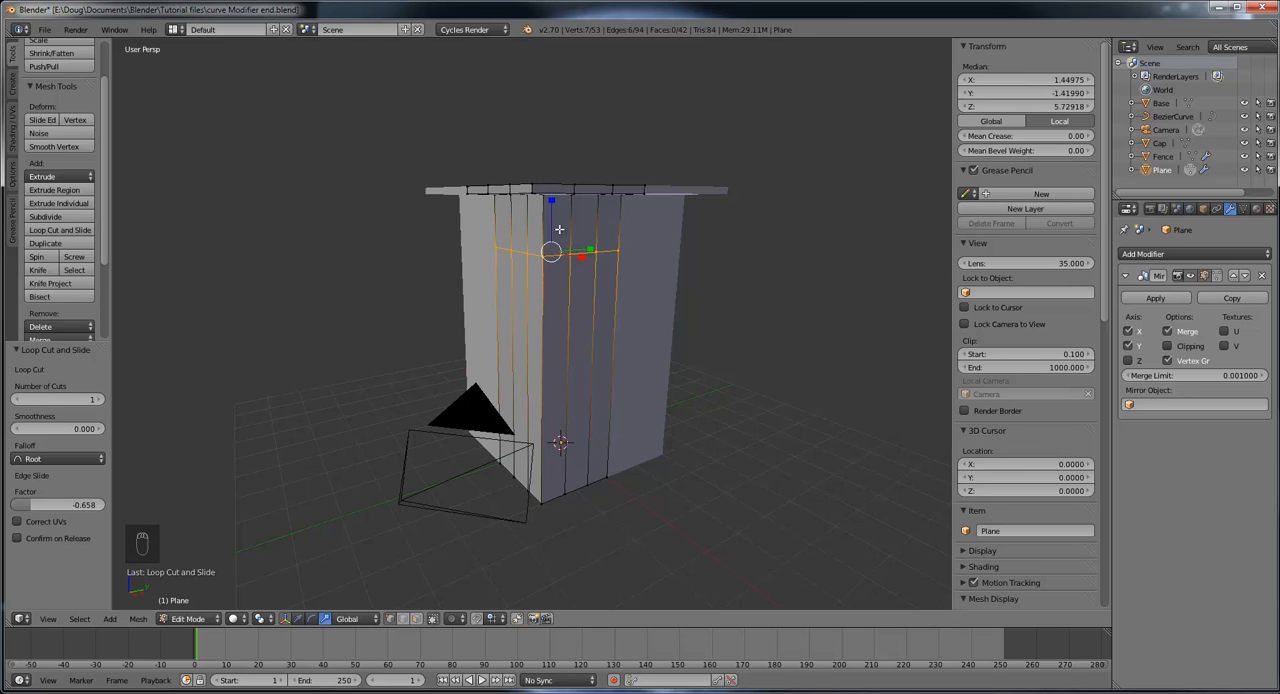
# Step: Add a second horizontal loop cut between the first horizontal cut and the platform, with factor 0.261
pyautogui.click(70, 236)
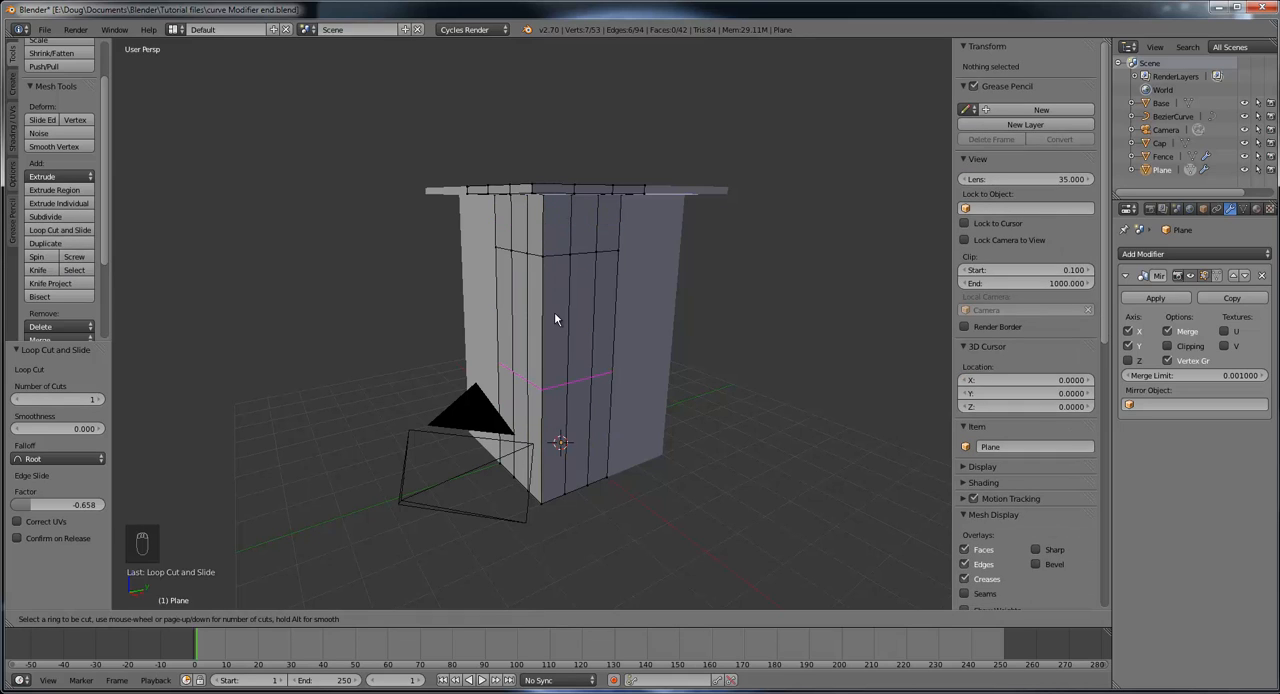
pyautogui.click(553, 226)
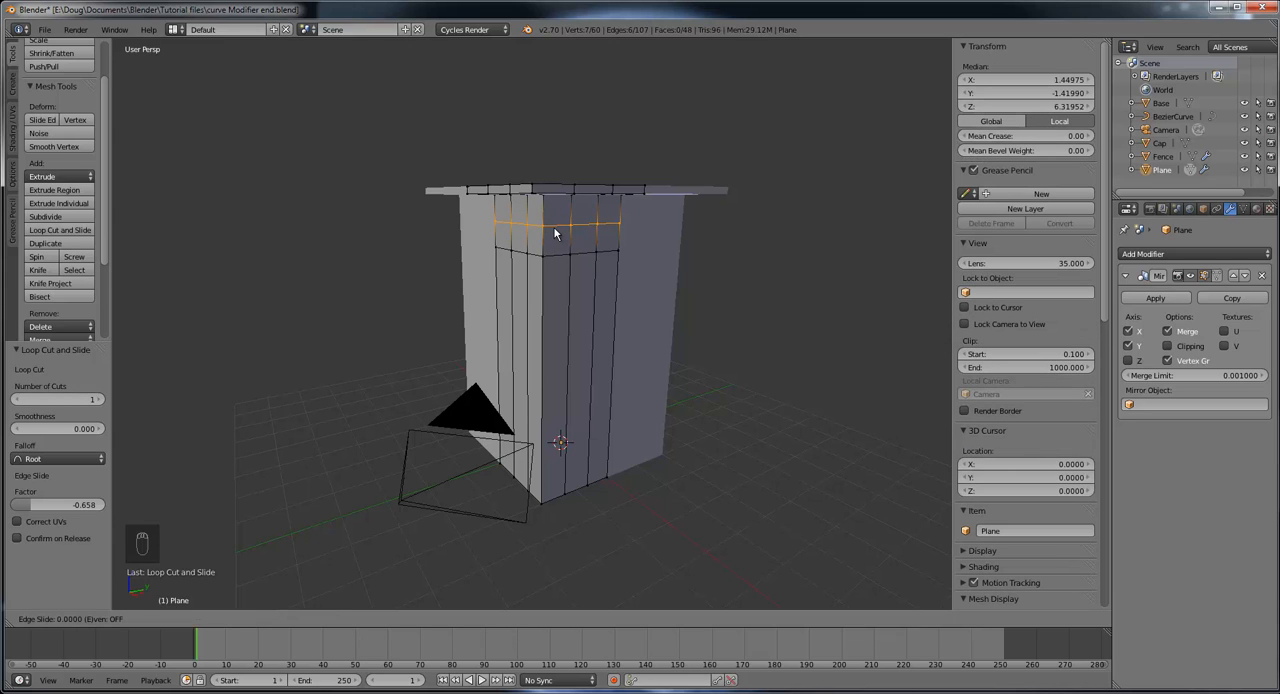
pyautogui.click(552, 237)
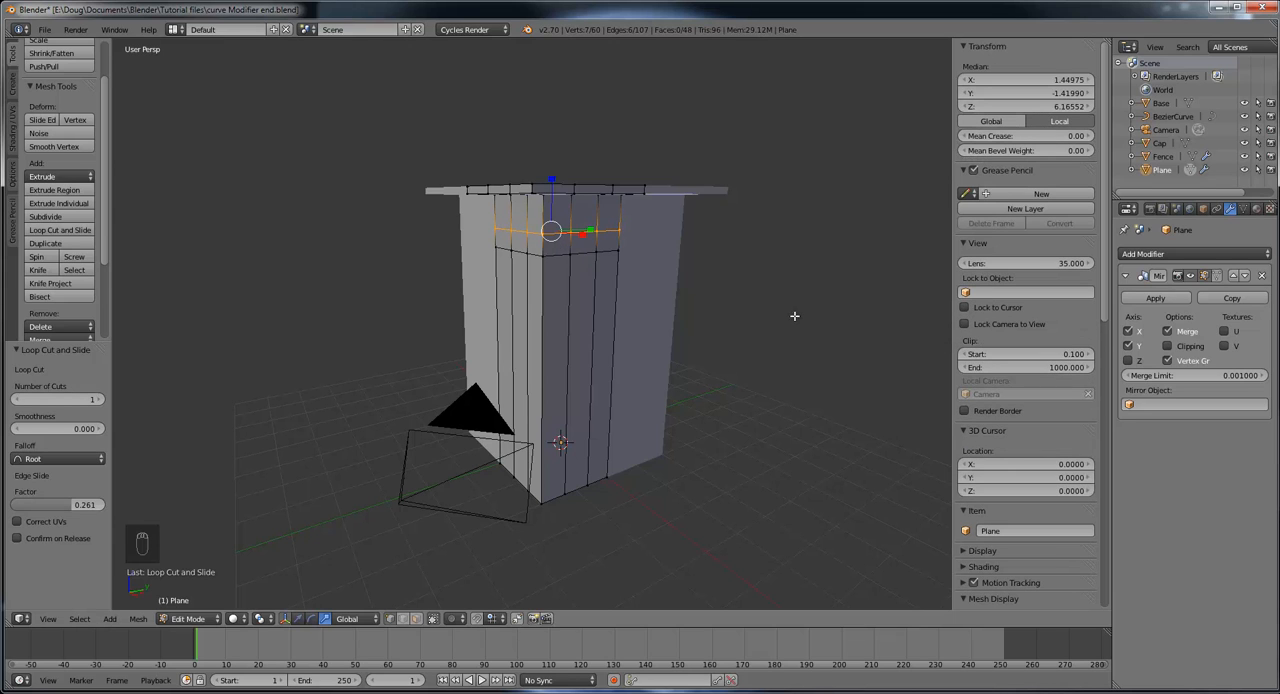
# Step: In face select mode, extrude the middle window face between the horizontal cuts on the positive X wall inward by 0.351
pyautogui.moveTo(794, 316)
pyautogui.mouseDown(button='middle')
pyautogui.moveTo(694, 306)
pyautogui.moveTo(786, 320)
pyautogui.moveTo(771, 317)
pyautogui.mouseUp(button='middle')
pyautogui.moveTo(730, 369); pyautogui.dragTo(722, 375, button='middle')
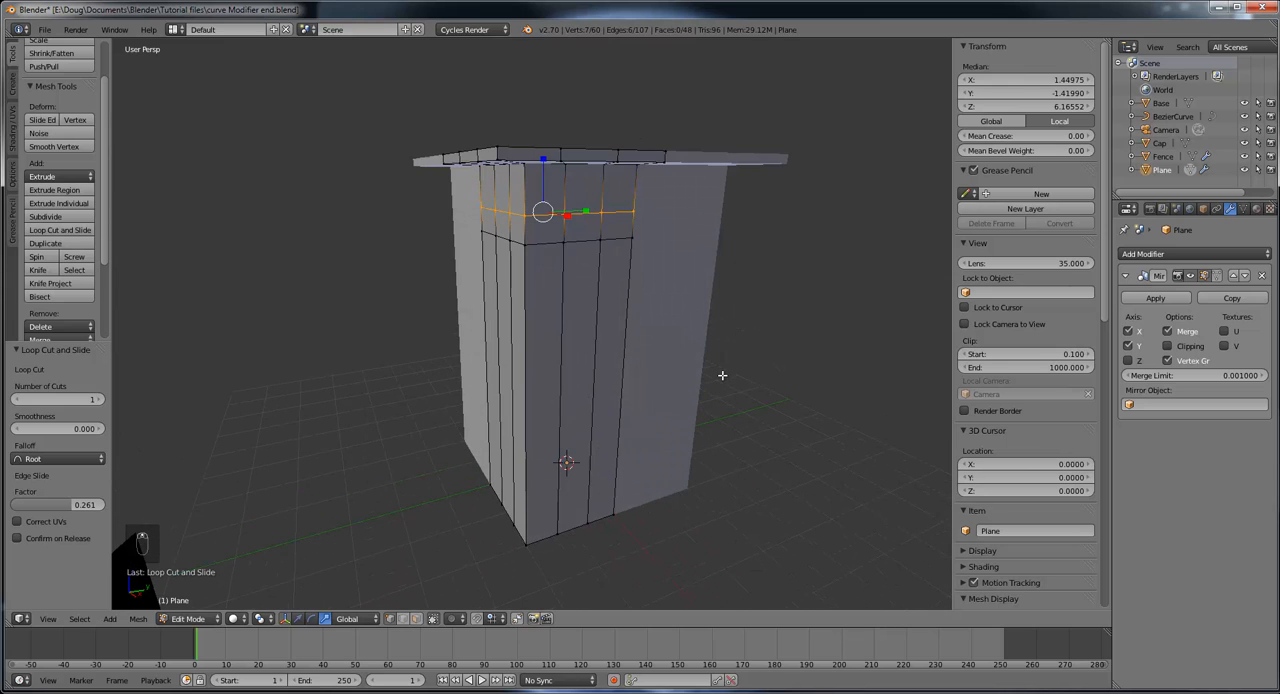
pyautogui.scroll(4, 719, 371)
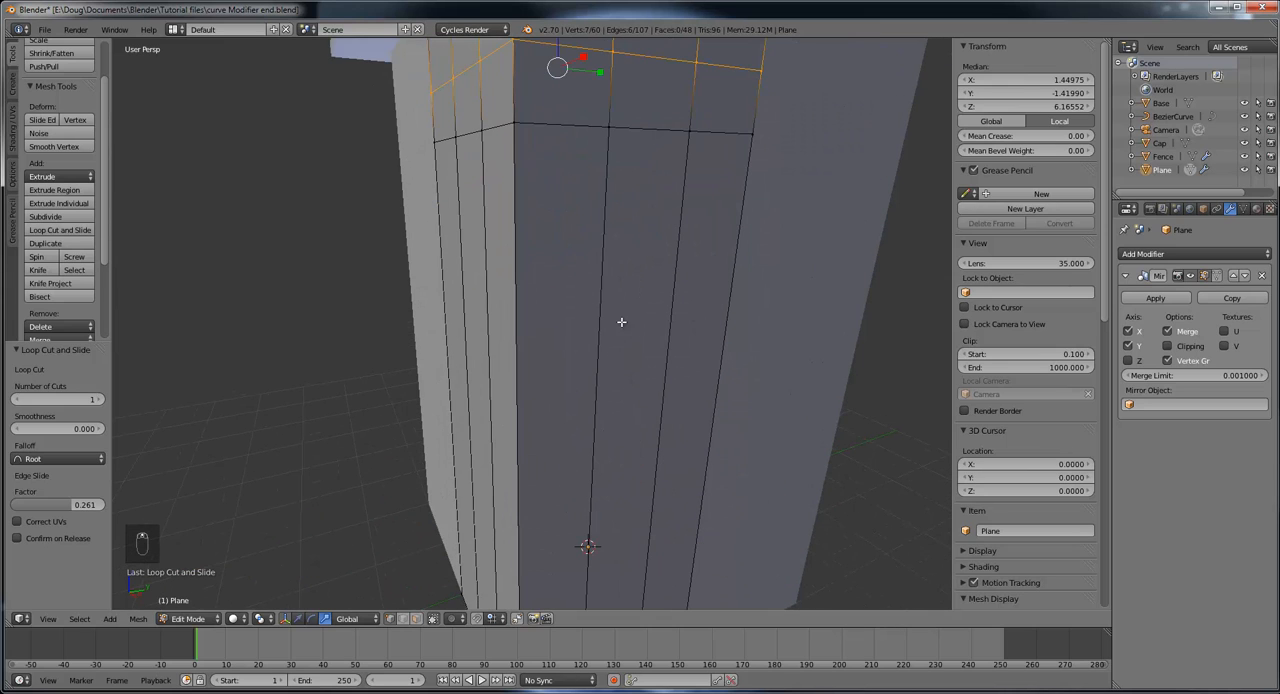
pyautogui.click(416, 619)
pyautogui.rightClick(650, 97)
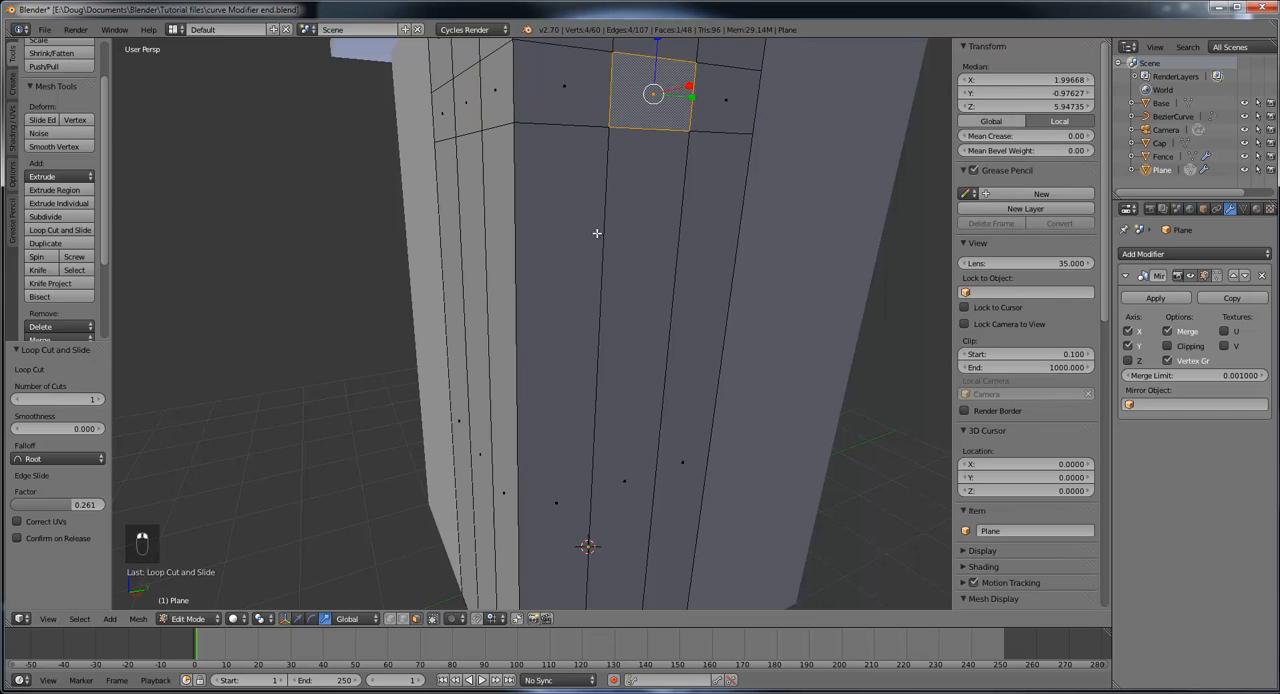
pyautogui.moveTo(597, 229); pyautogui.dragTo(655, 248, button='middle')
pyautogui.press('s')
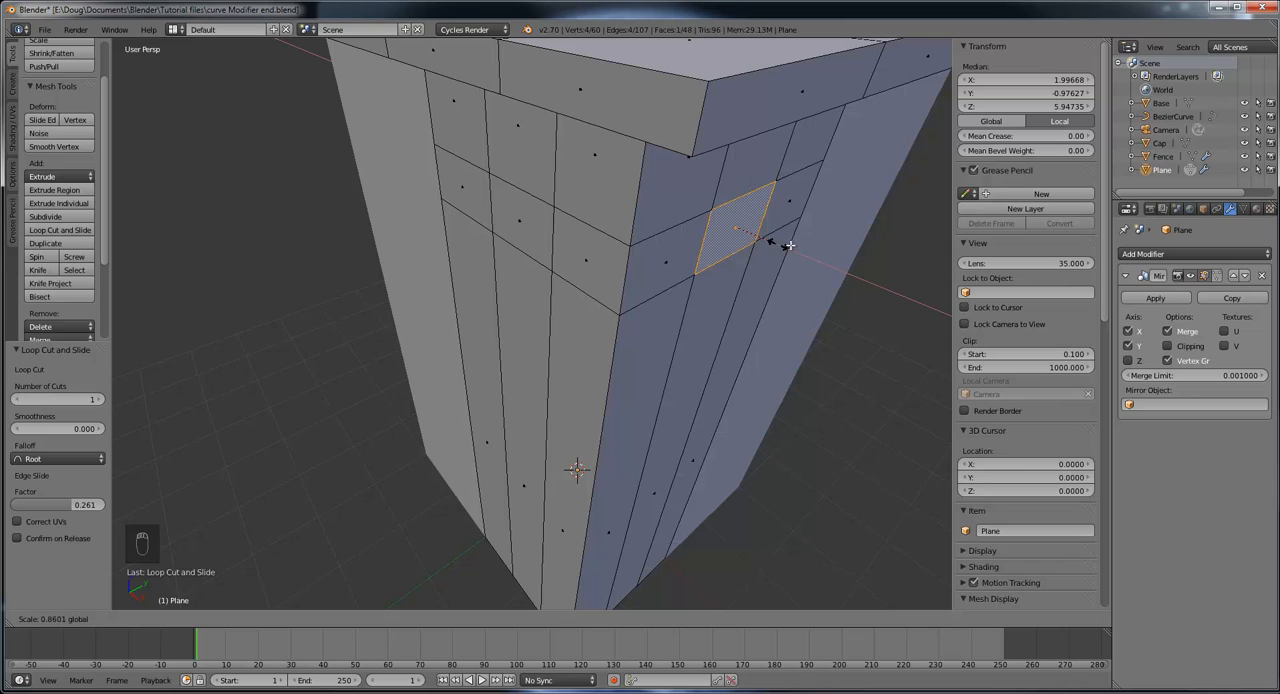
pyautogui.click(786, 250)
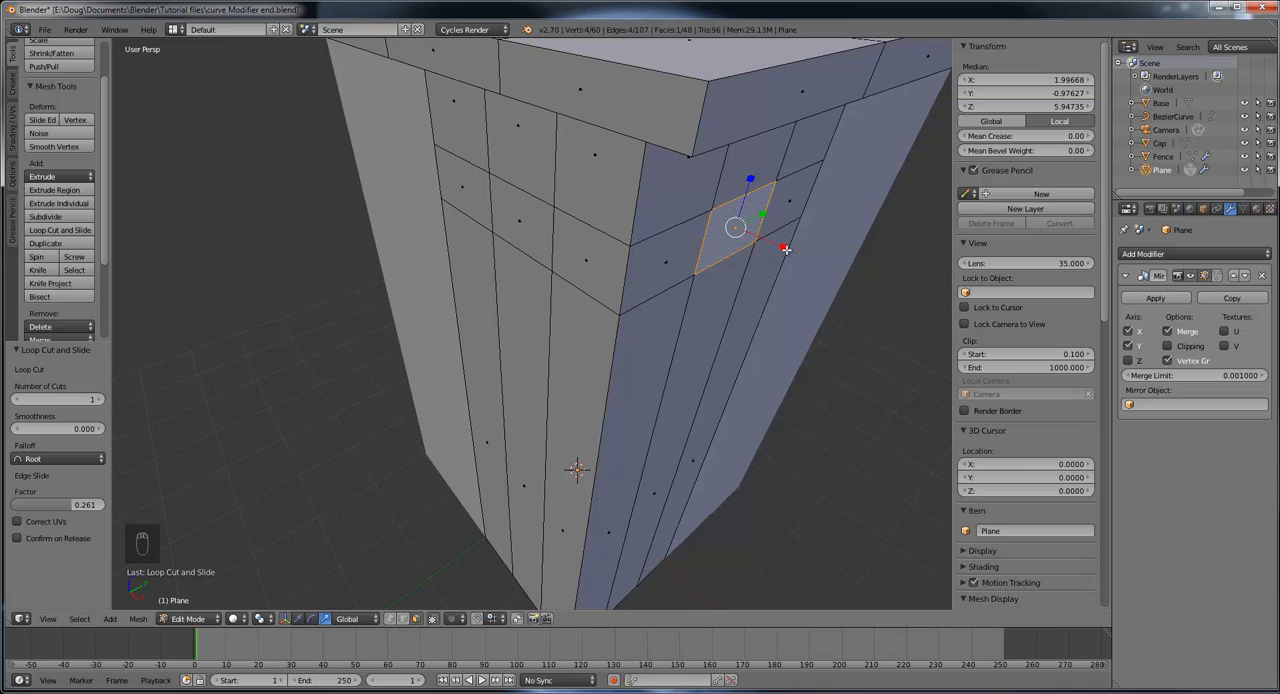
pyautogui.moveTo(786, 250); pyautogui.dragTo(656, 416, button='middle')
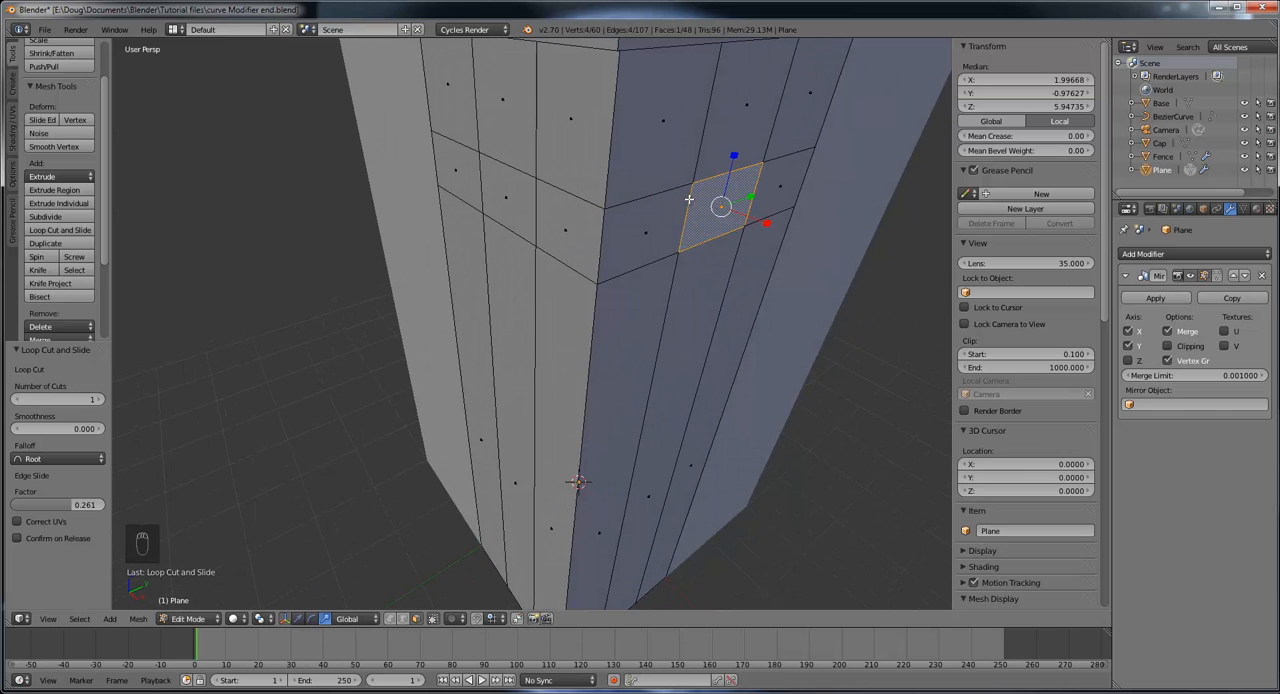
pyautogui.click(68, 192)
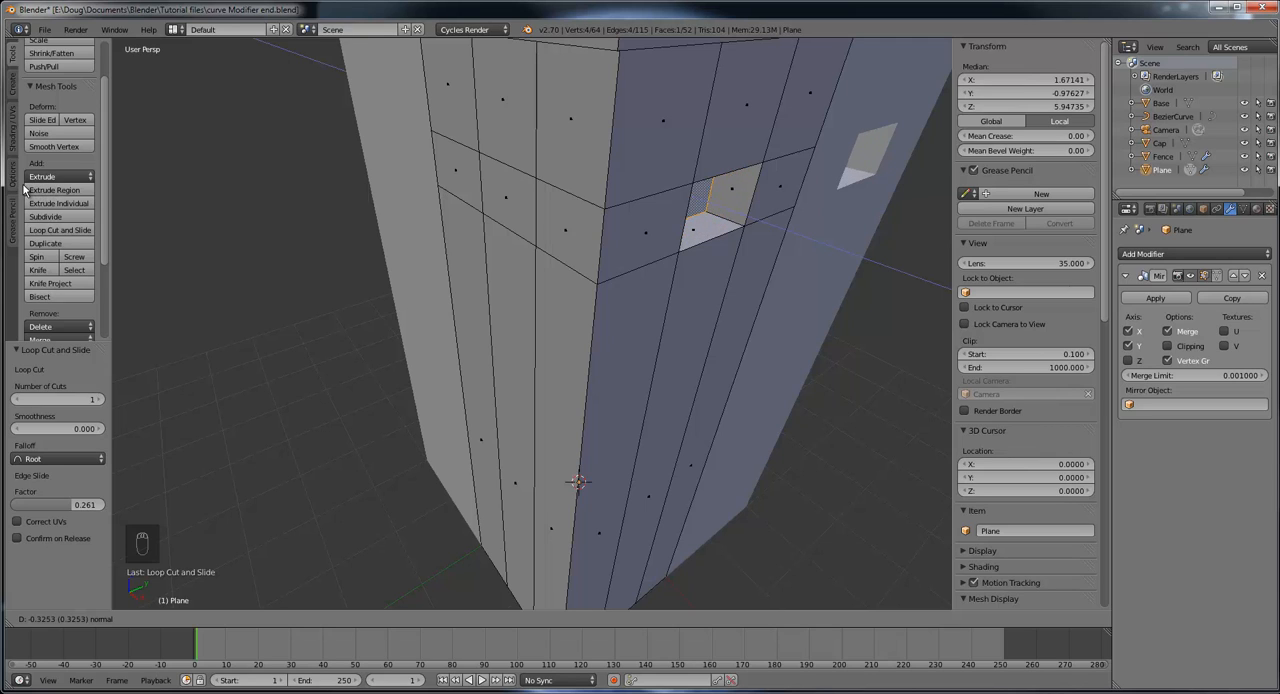
pyautogui.click(22, 186)
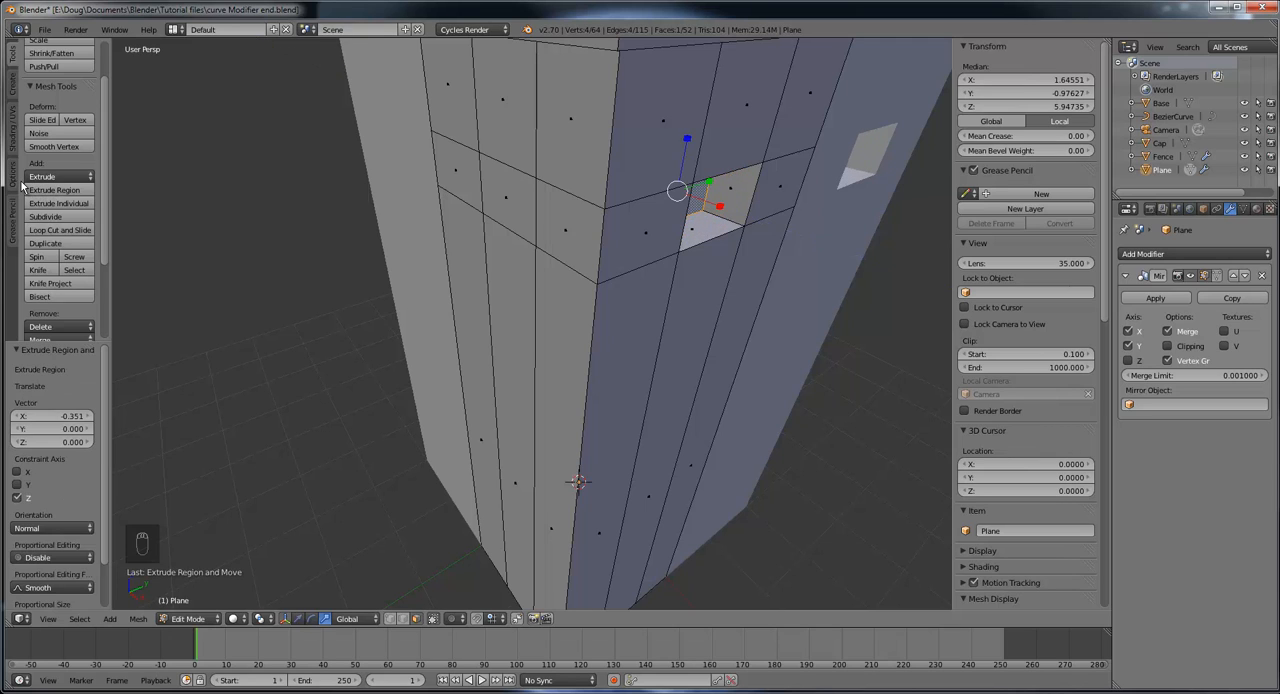
# Step: Extrude the matching middle window face on the negative Y wall inward by 0.320
pyautogui.moveTo(537, 266); pyautogui.dragTo(518, 193, button='middle')
pyautogui.rightClick(472, 159)
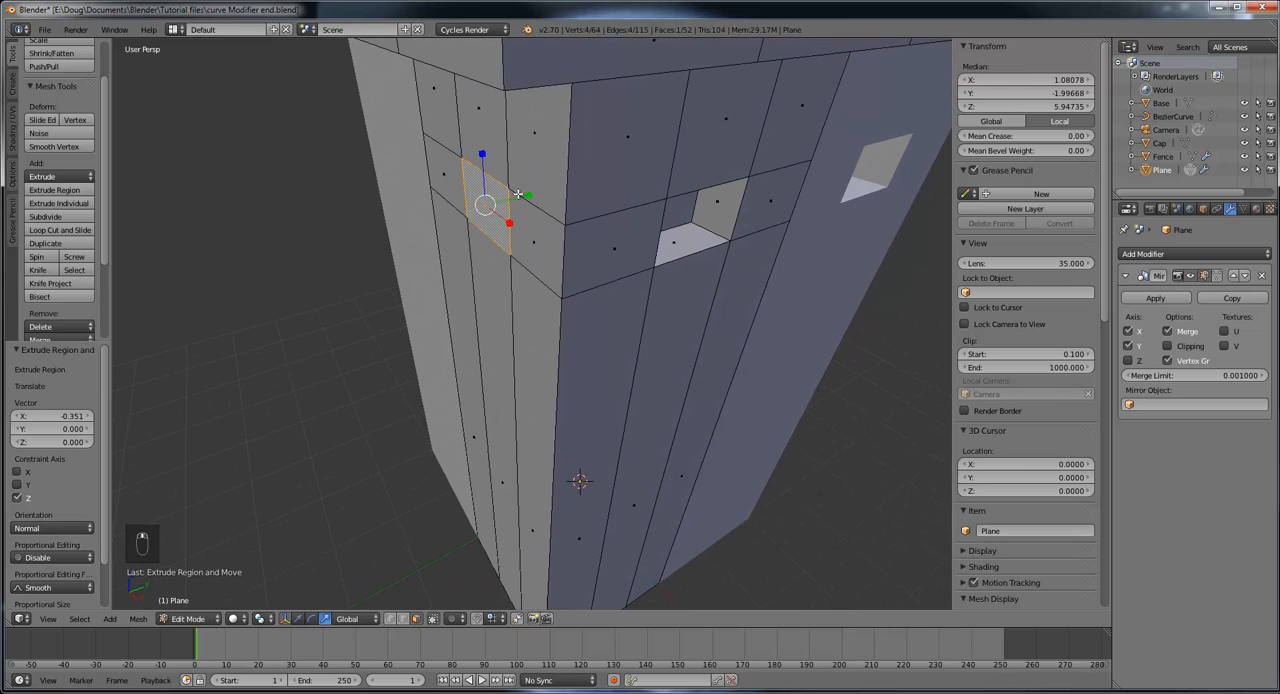
pyautogui.press('e')
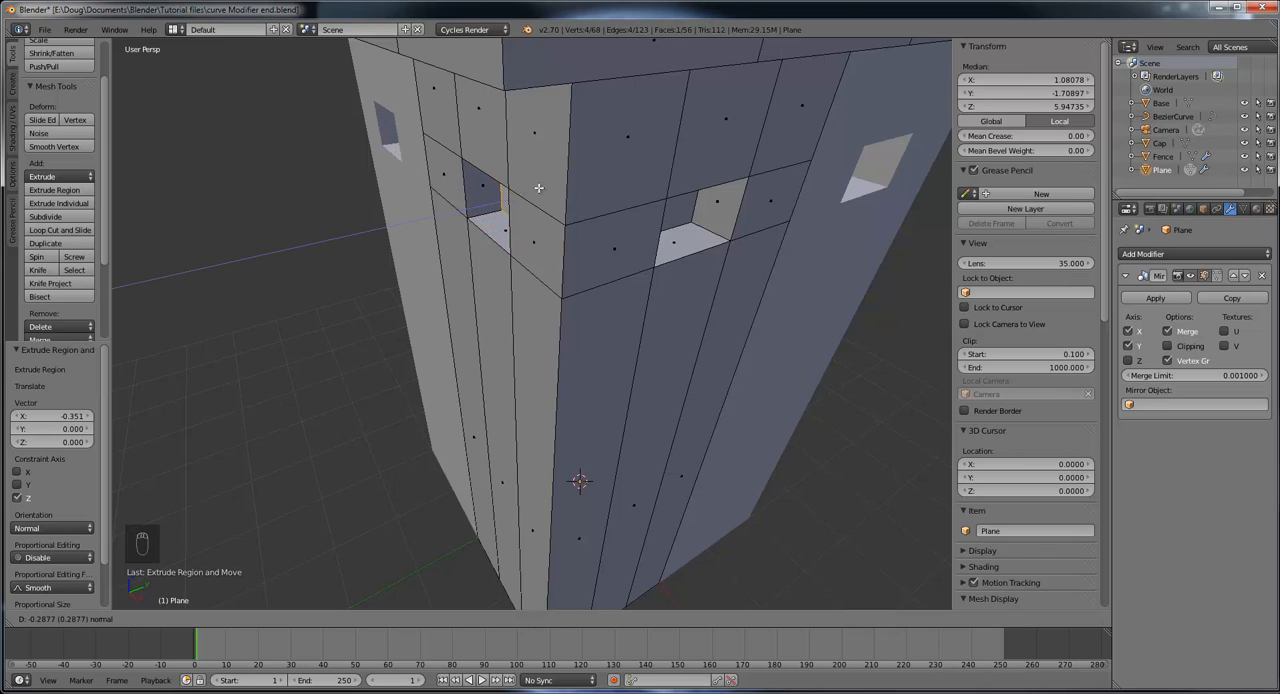
pyautogui.click(538, 187)
# Step: Switch to the translate manipulator and move the negative Y window's back face 0.503 deeper along Y
pyautogui.scroll(3, 736, 196)
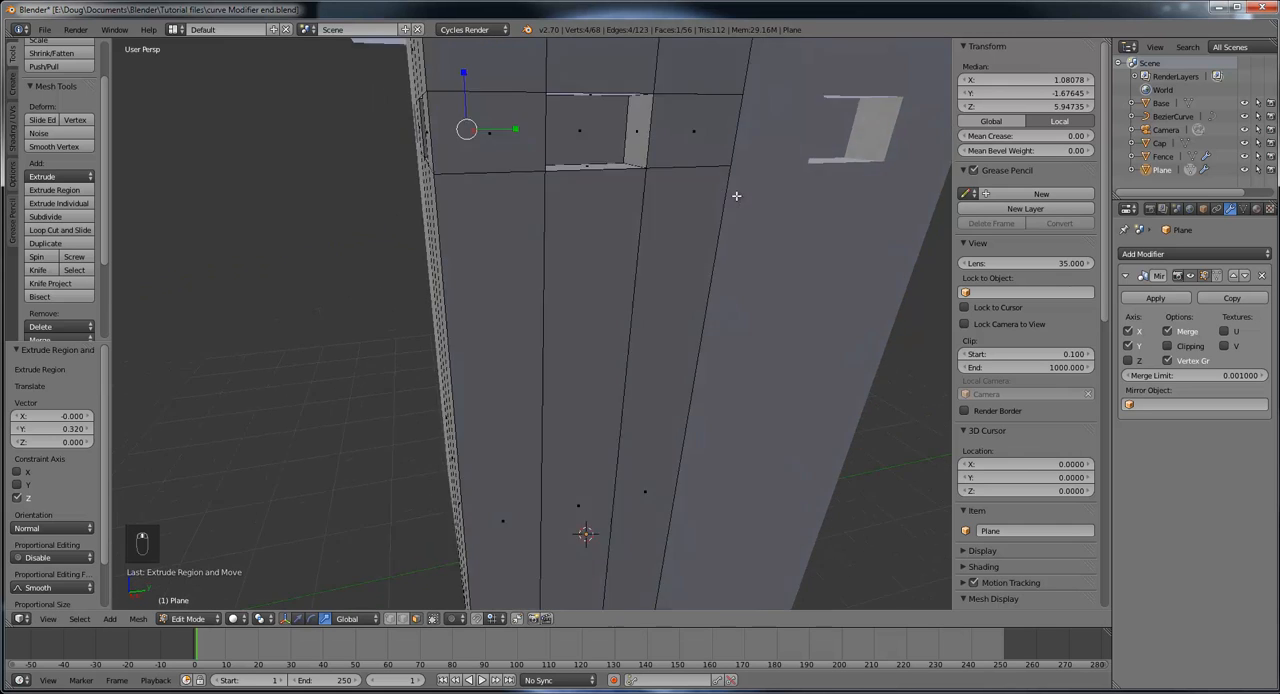
pyautogui.moveTo(736, 196); pyautogui.dragTo(645, 307, button='middle')
pyautogui.scroll(3, 611, 286)
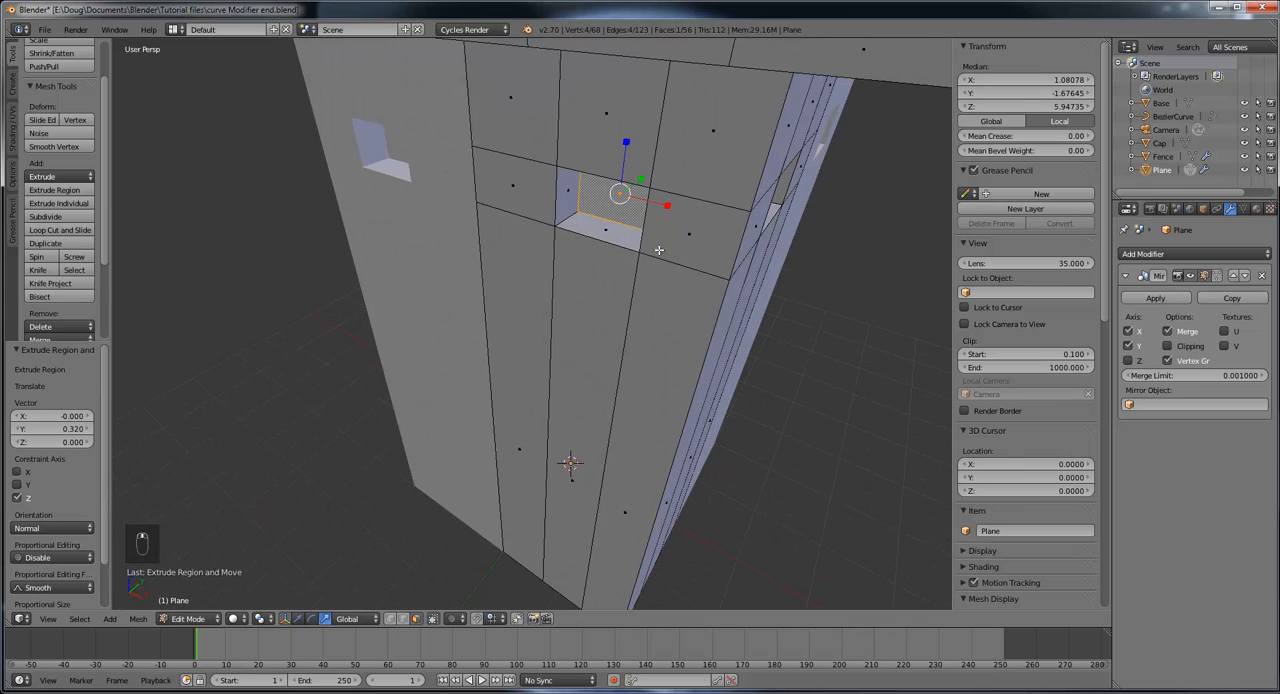
pyautogui.moveTo(659, 250); pyautogui.dragTo(740, 293, button='middle')
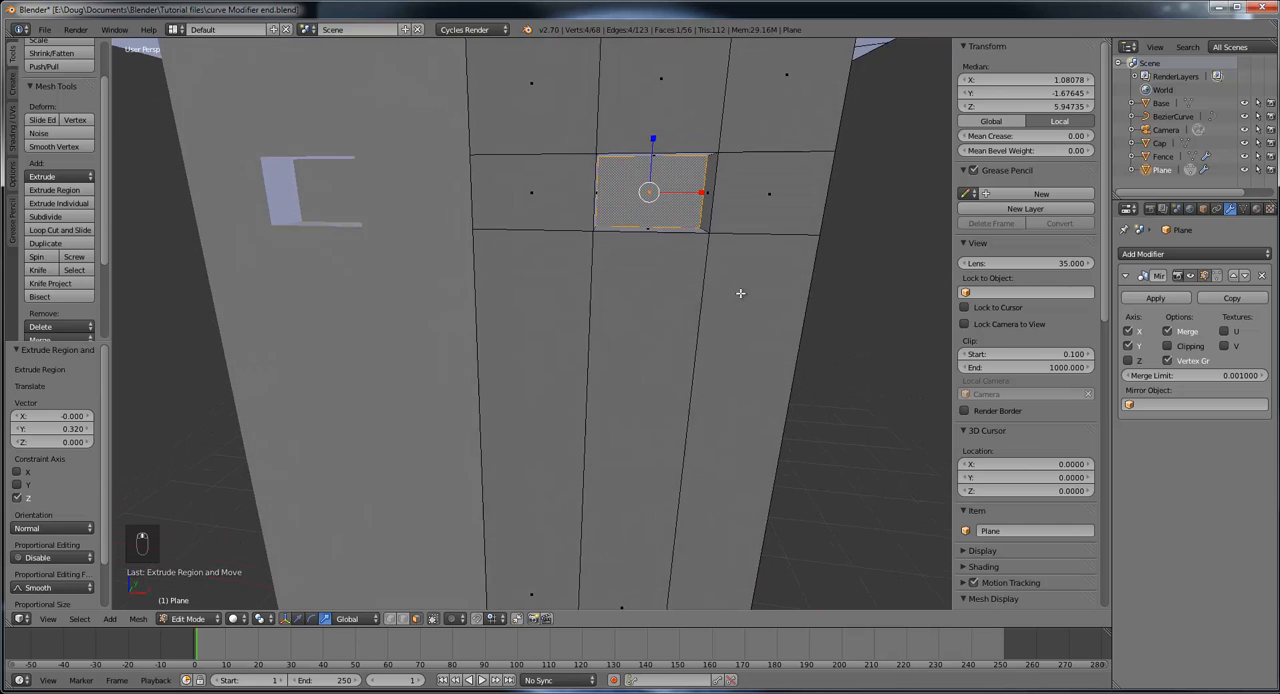
pyautogui.moveTo(647, 195); pyautogui.dragTo(653, 219, button='middle')
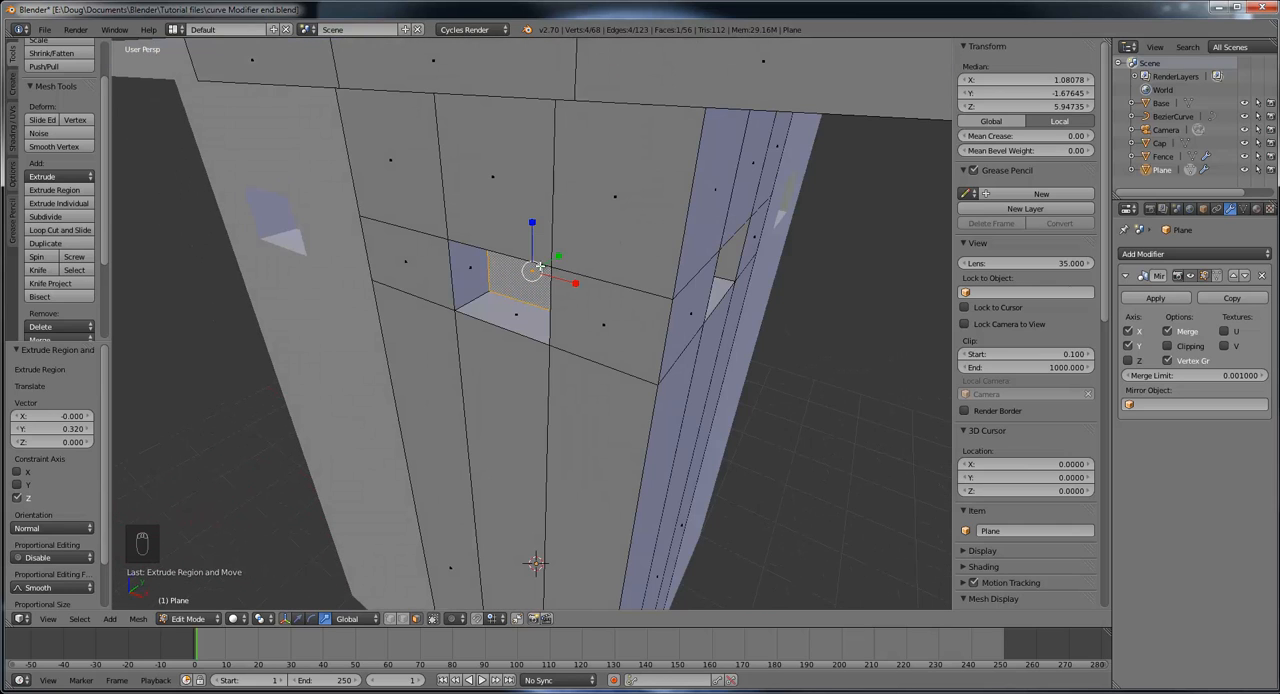
pyautogui.click(298, 618)
pyautogui.moveTo(558, 259); pyautogui.dragTo(605, 233)
pyautogui.moveTo(734, 262); pyautogui.dragTo(683, 250, button='middle')
# Step: Move the positive X window's back face deeper into the tower by -0.505 along X
pyautogui.rightClick(595, 234)
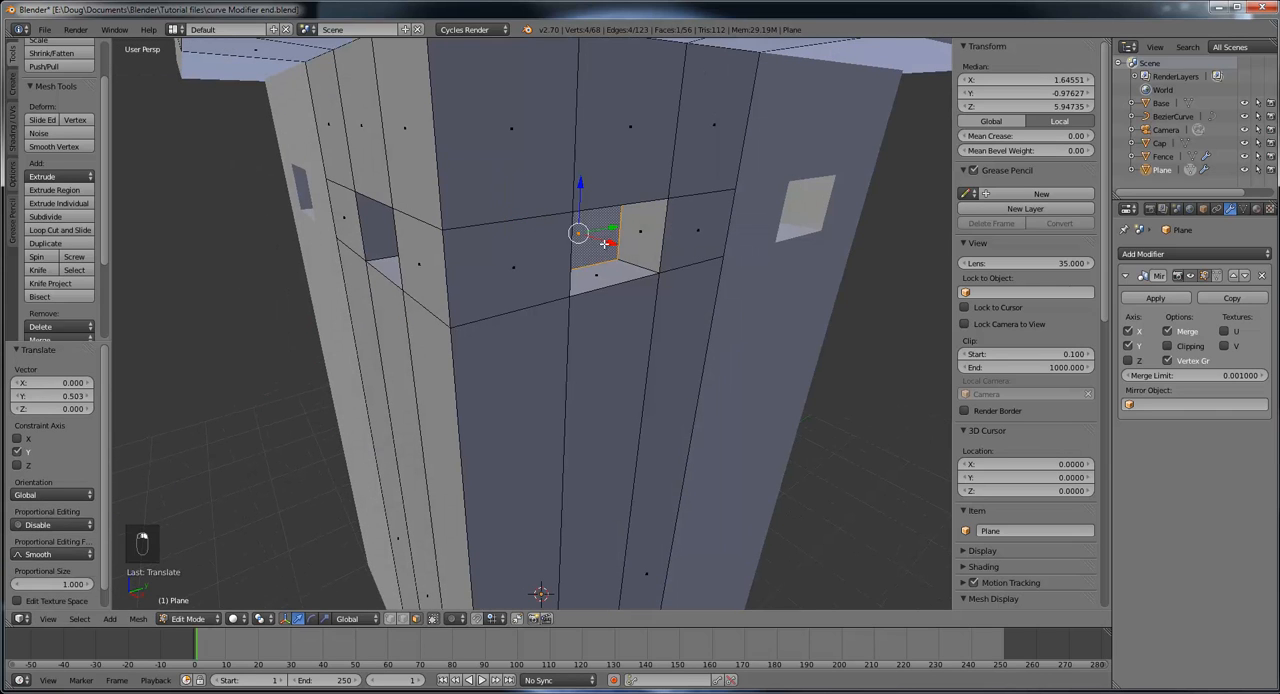
pyautogui.press('g')
pyautogui.press('x')
pyautogui.moveTo(570, 225); pyautogui.dragTo(569, 226)
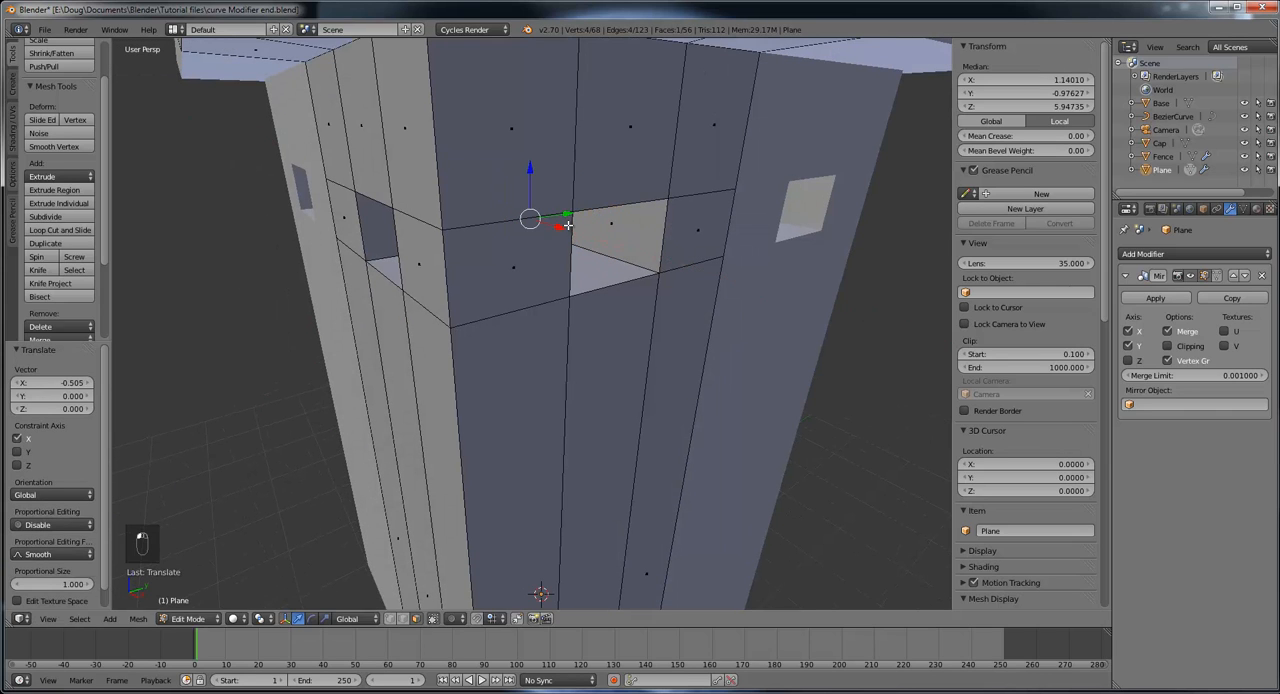
# Step: Move the positive X window's back face outward by 0.273 along X to make the recess shallower
pyautogui.moveTo(610, 273); pyautogui.dragTo(579, 266, button='middle')
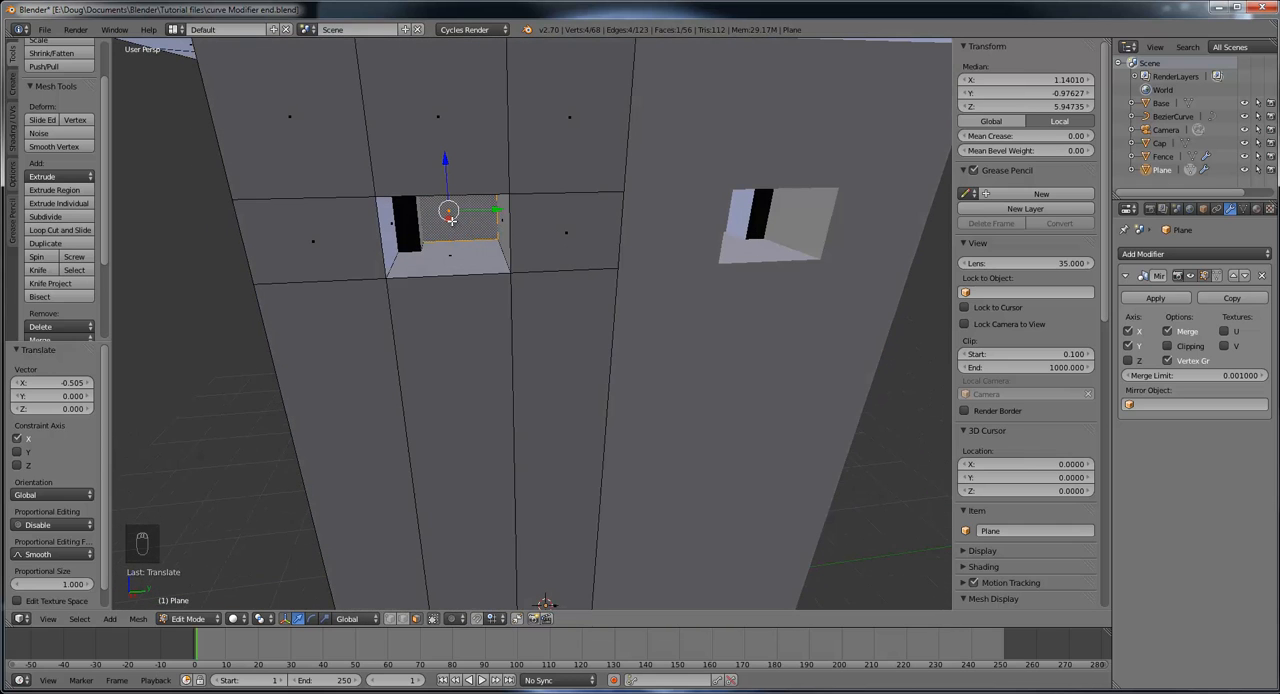
pyautogui.moveTo(448, 215); pyautogui.dragTo(477, 223, button='middle')
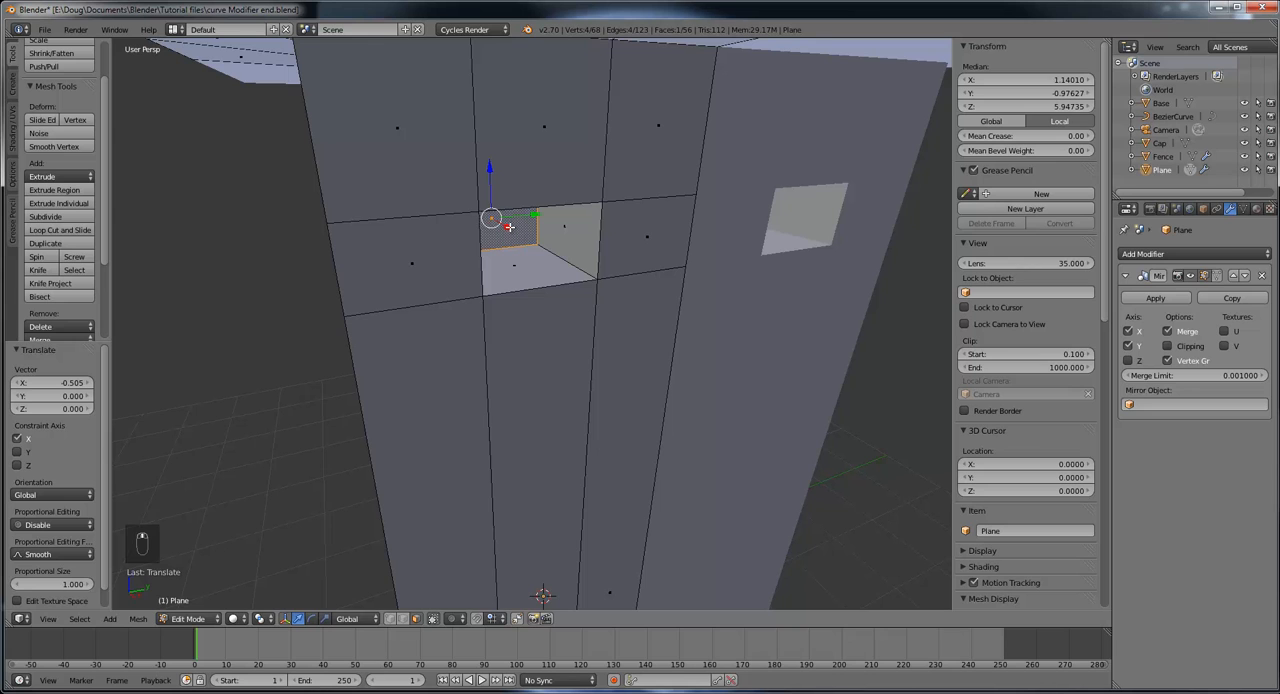
pyautogui.press('g')
pyautogui.press('x')
pyautogui.click(554, 233)
# Step: Select the negative Y window's back face and move it outward by -0.299 along Y
pyautogui.moveTo(554, 233); pyautogui.dragTo(709, 239, button='middle')
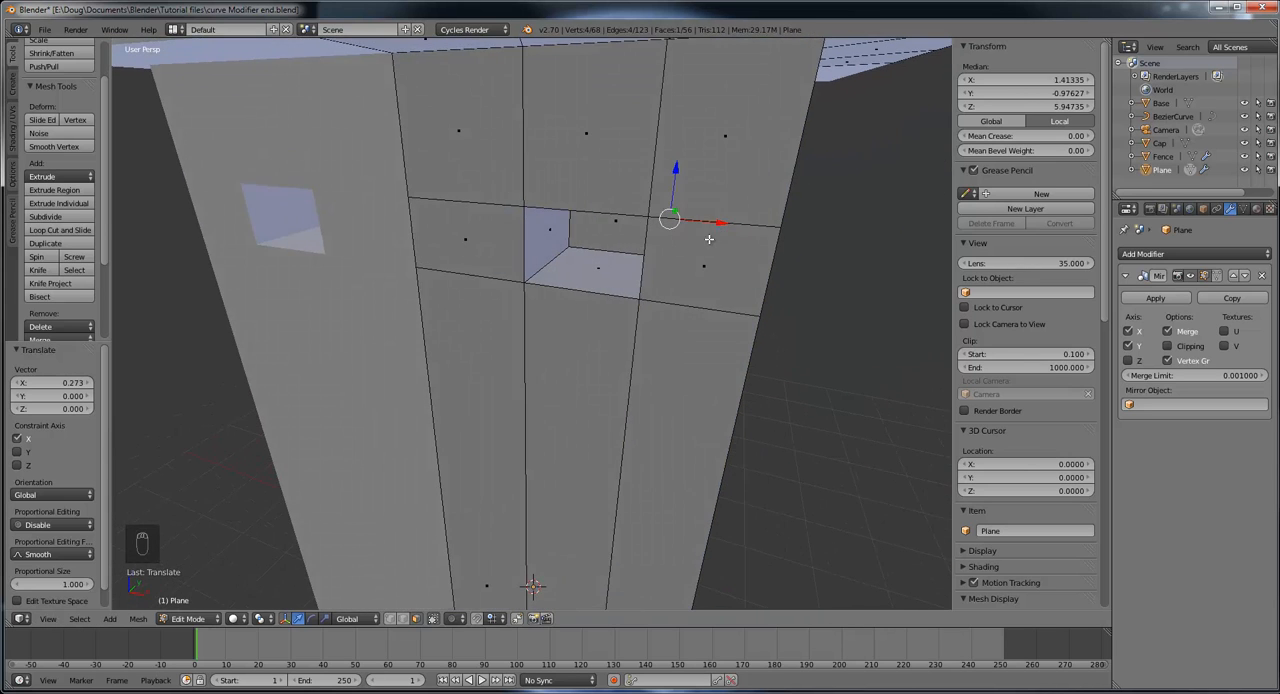
pyautogui.rightClick(620, 224)
pyautogui.moveTo(620, 224); pyautogui.dragTo(612, 216, button='middle')
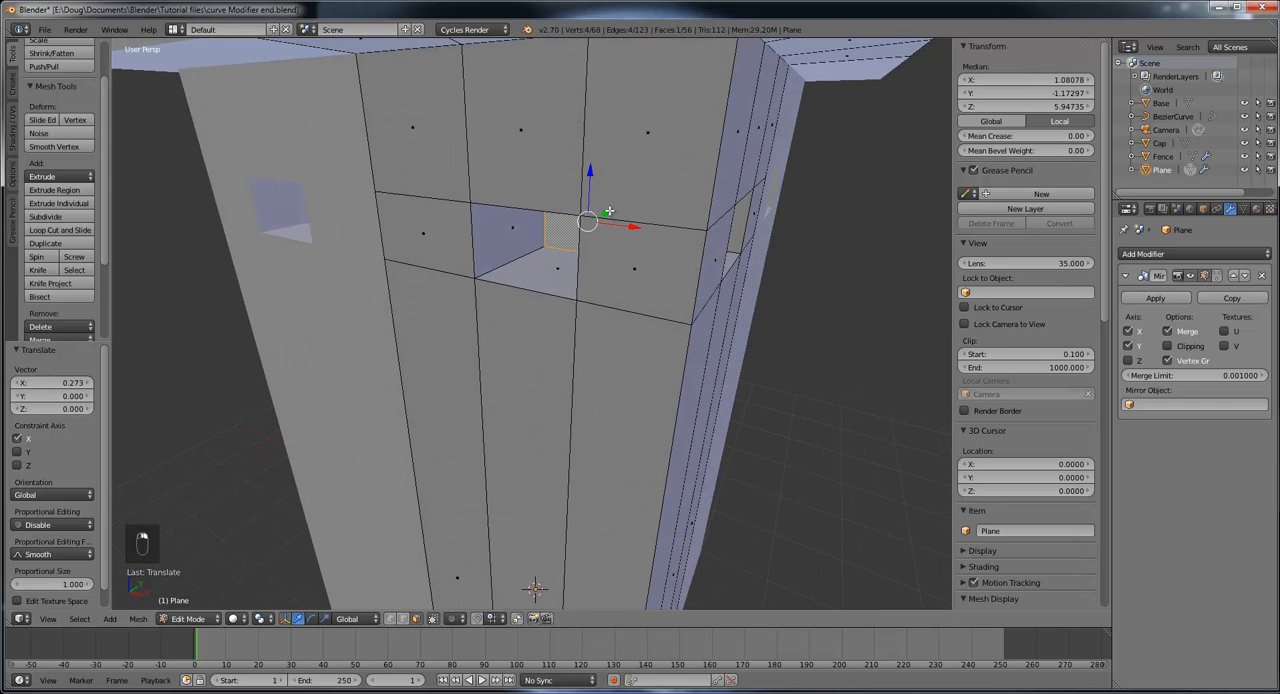
pyautogui.press('g')
pyautogui.press('y')
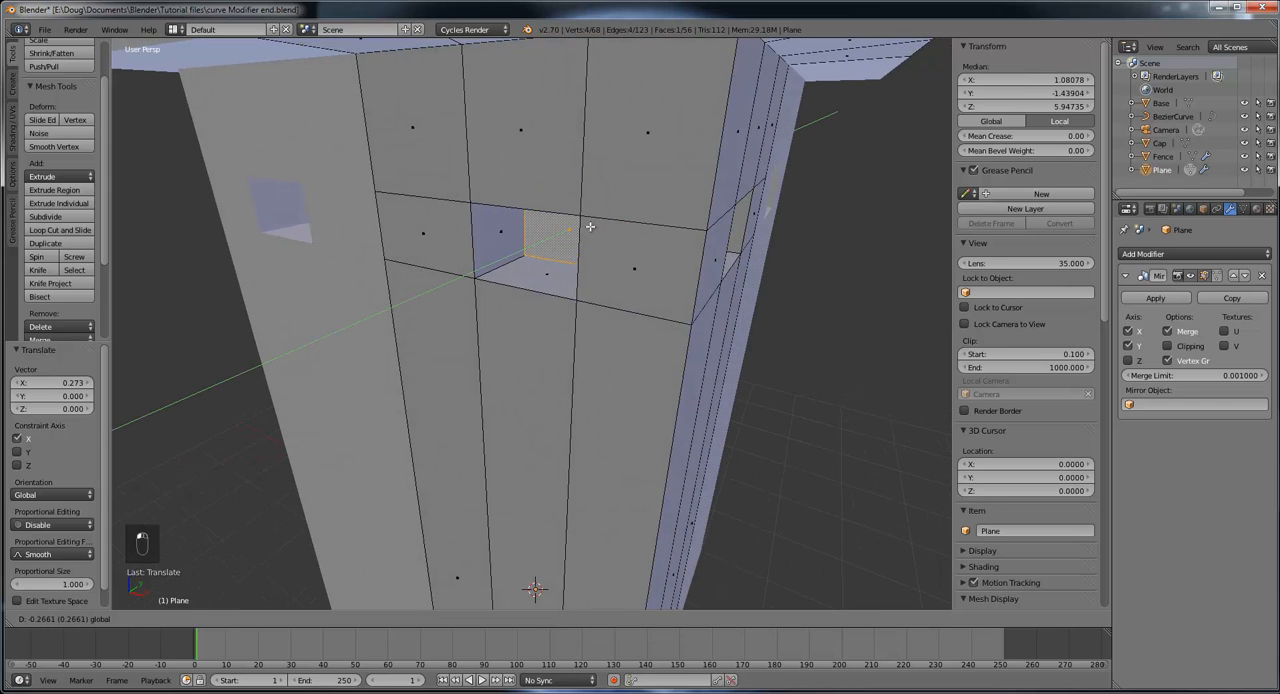
pyautogui.click(588, 229)
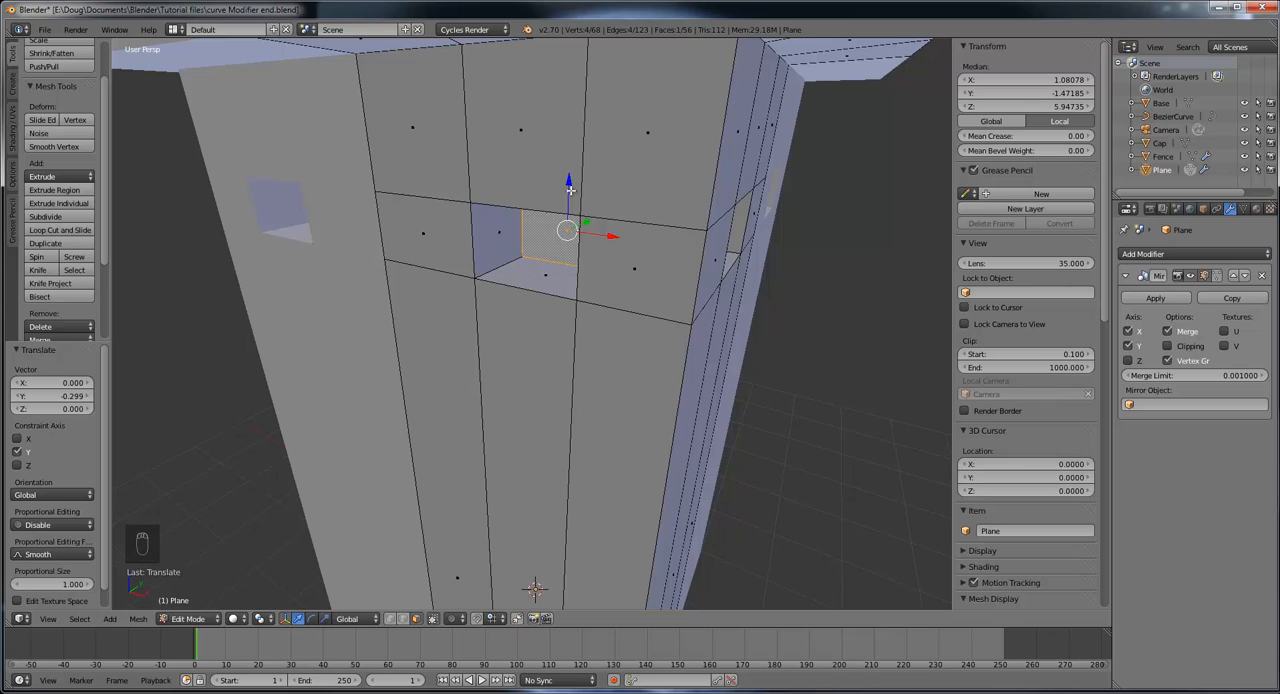
pyautogui.press('g')
pyautogui.press('y')
pyautogui.moveTo(572, 207)
pyautogui.mouseDown()
pyautogui.moveTo(571, 163)
pyautogui.moveTo(582, 200)
pyautogui.mouseUp()
pyautogui.rightClick(582, 200)
# Step: Move the negative Y window's back face a further -0.100 along Y toward the outer wall
pyautogui.press('g')
pyautogui.press('y')
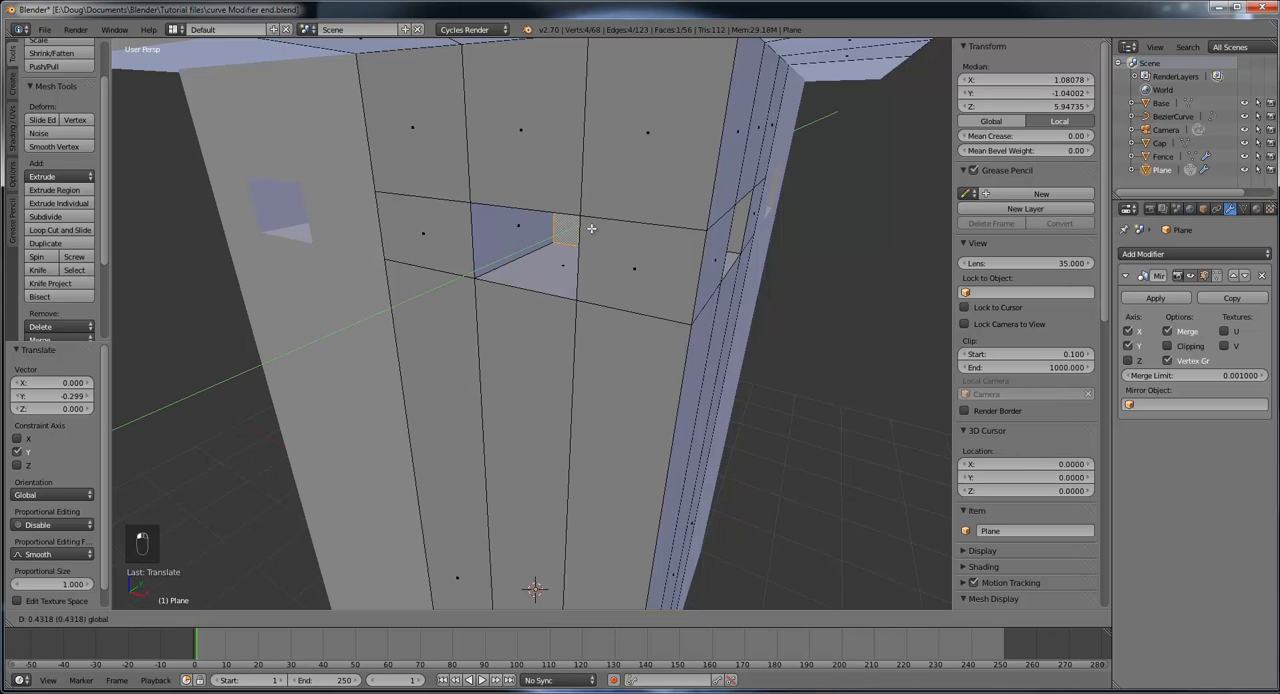
pyautogui.click(583, 236)
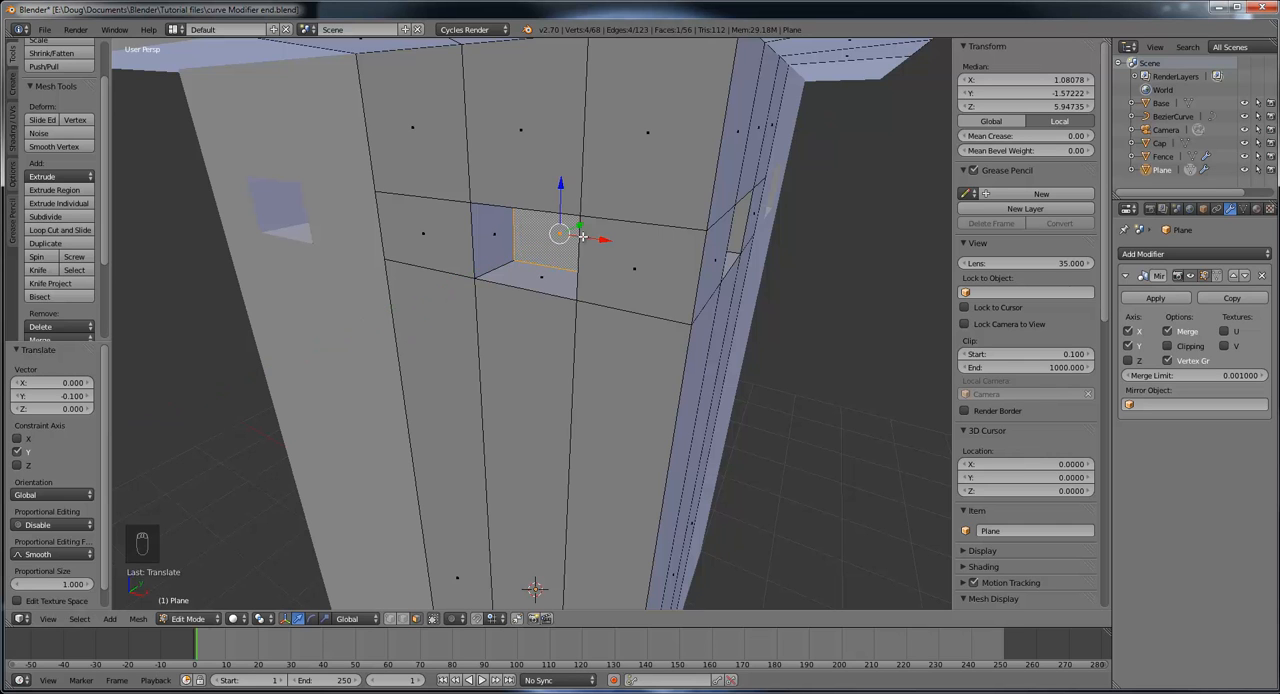
pyautogui.moveTo(583, 236); pyautogui.dragTo(717, 248, button='middle')
pyautogui.moveTo(705, 242); pyautogui.dragTo(687, 252, button='middle')
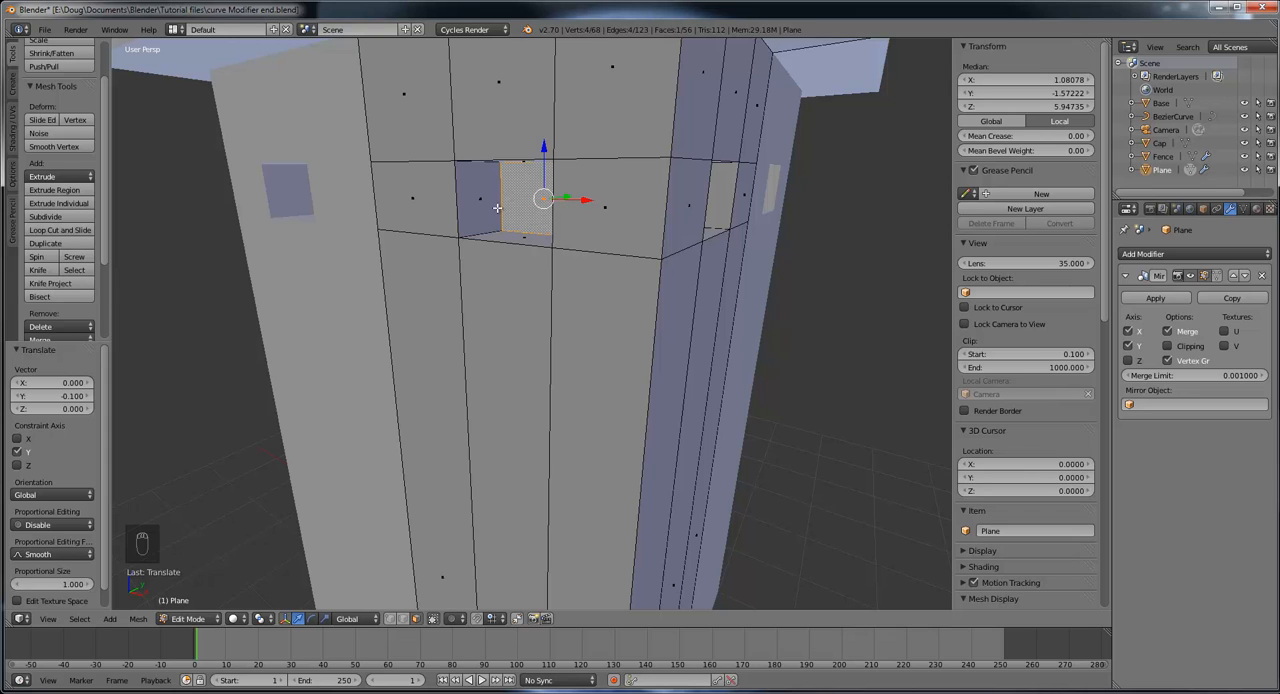
# Step: Switch to edge selection and select both vertical outer edges of the negative Y window opening
pyautogui.moveTo(507, 181); pyautogui.dragTo(662, 218, button='middle')
pyautogui.scroll(5, 662, 211)
pyautogui.scroll(-3, 664, 212)
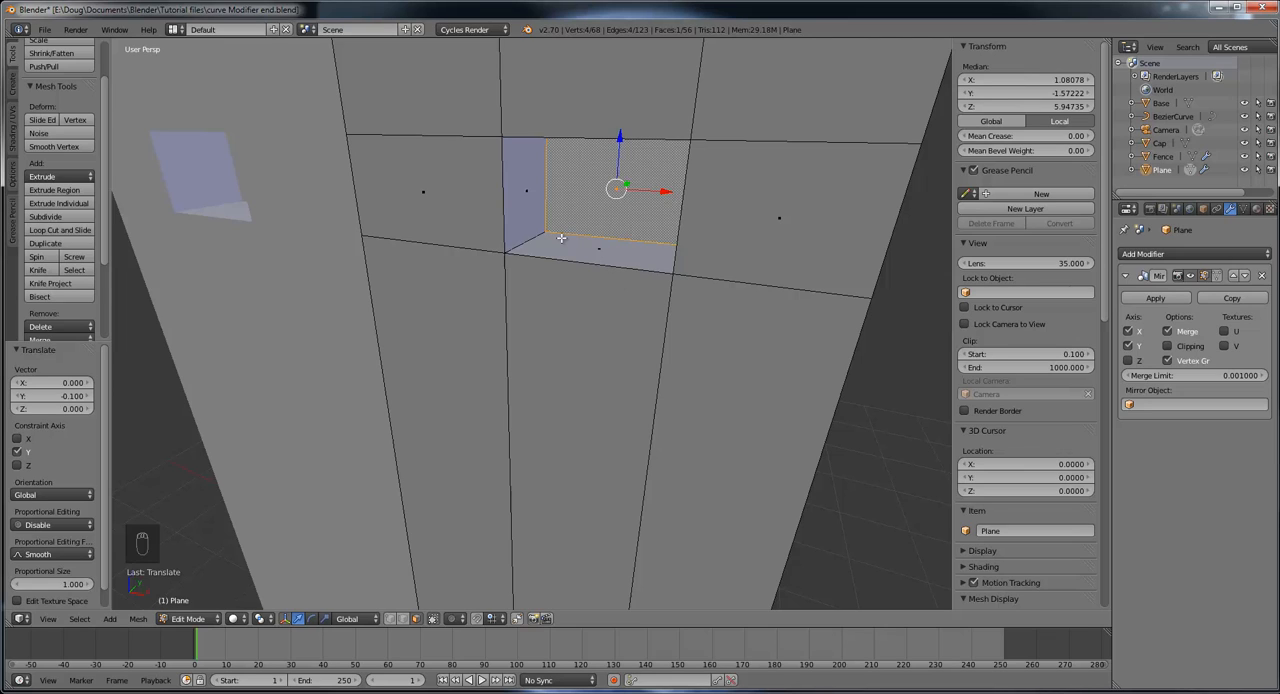
pyautogui.click(403, 619)
pyautogui.rightClick(500, 188)
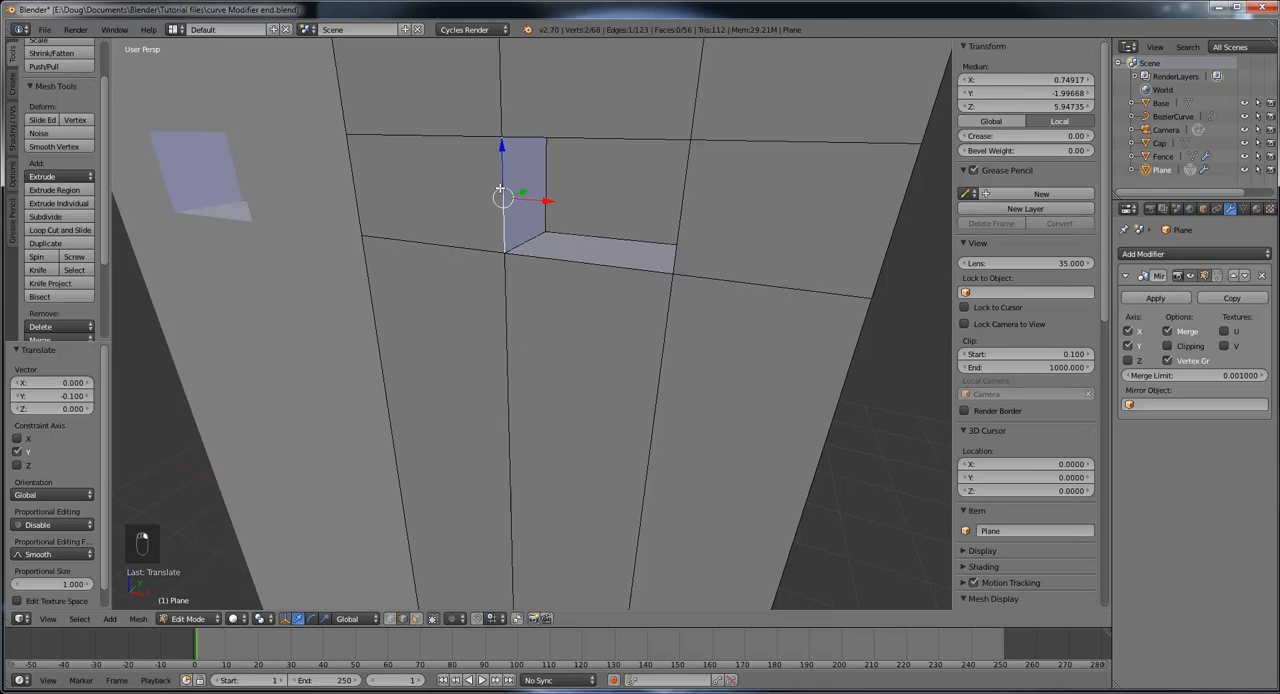
pyautogui.keyDown('shift'); pyautogui.rightClick(689, 190); pyautogui.keyUp('shift')
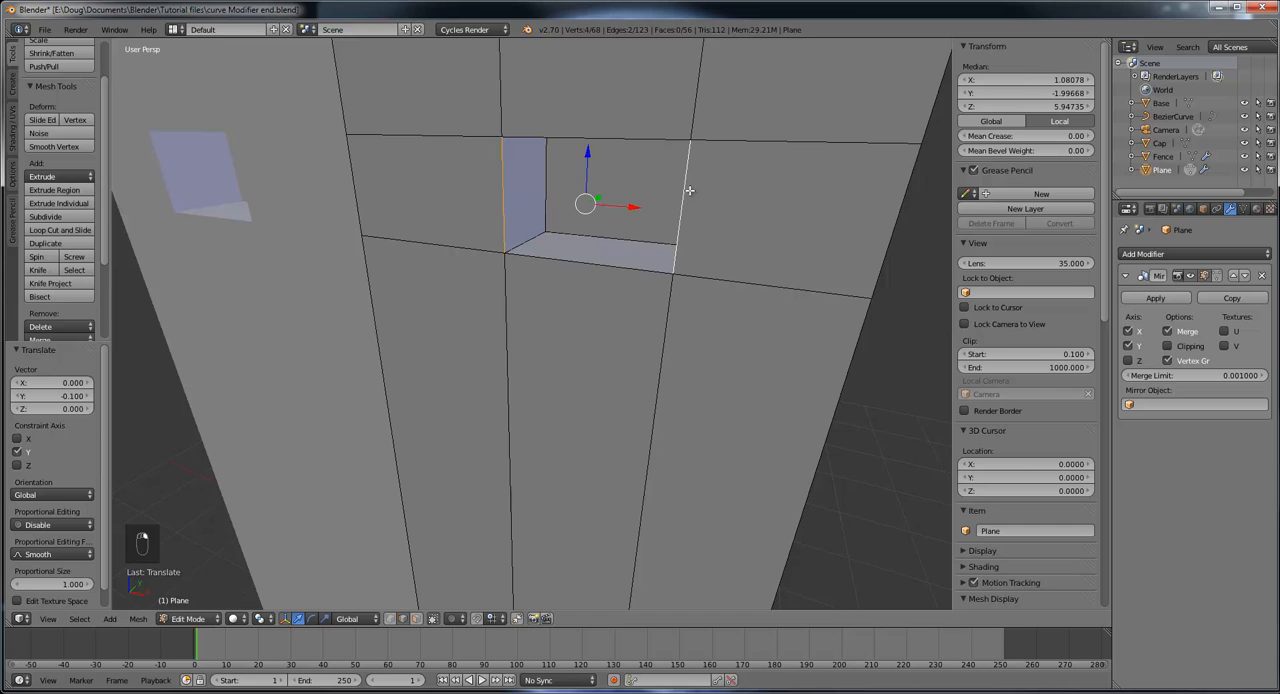
pyautogui.moveTo(758, 227)
pyautogui.mouseDown(button='middle')
pyautogui.moveTo(740, 232)
pyautogui.moveTo(765, 228)
pyautogui.moveTo(754, 236)
pyautogui.mouseUp(button='middle')
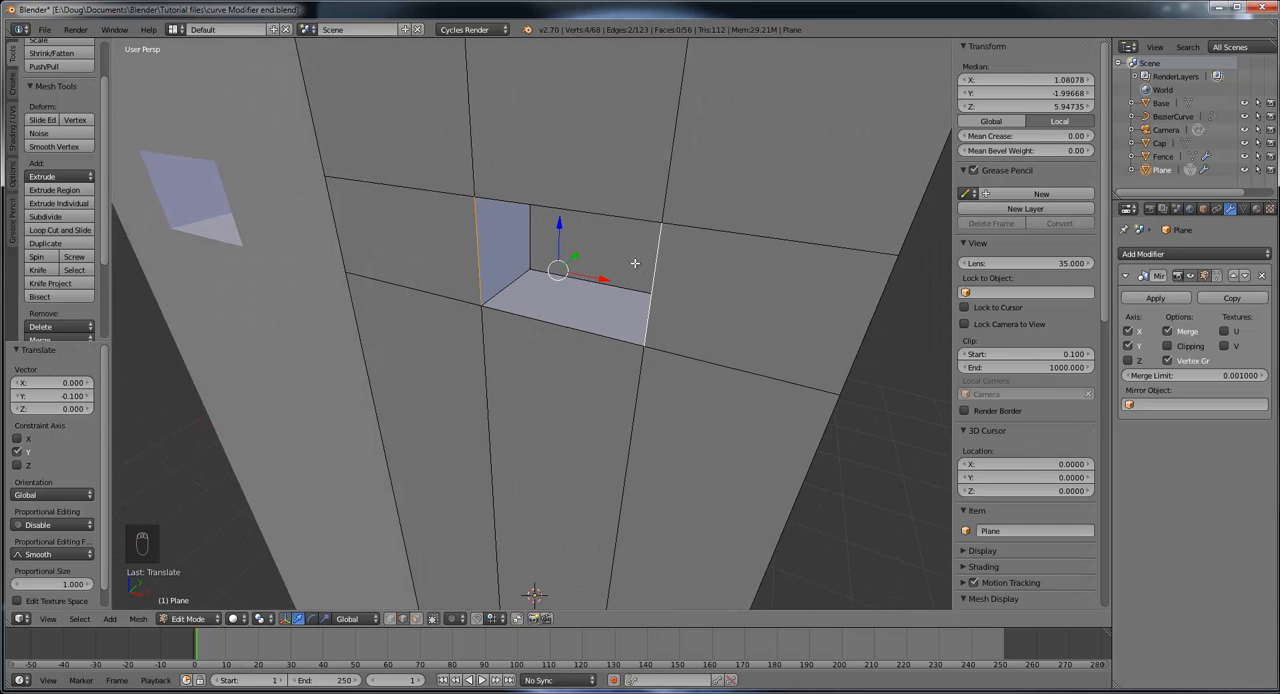
pyautogui.moveTo(576, 285); pyautogui.dragTo(541, 284, button='middle')
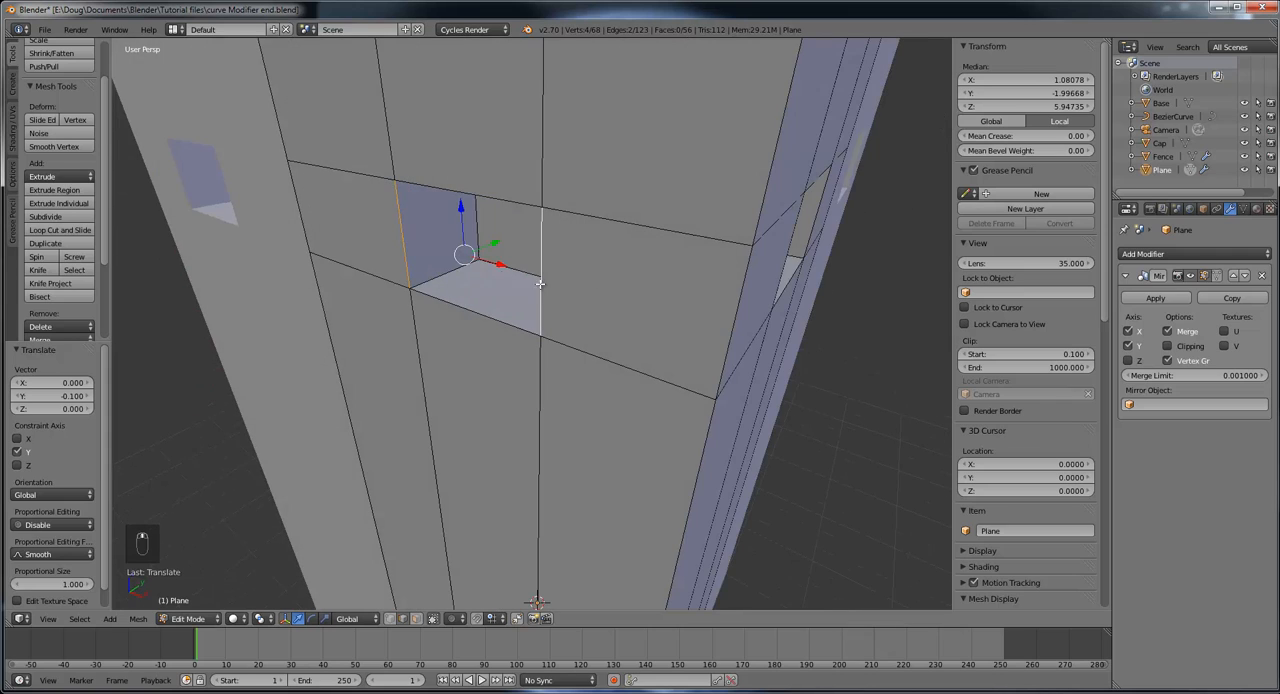
# Step: Select only the window's vertical outer edge nearer the tower's center and snap the 3D cursor to it
pyautogui.rightClick(403, 235)
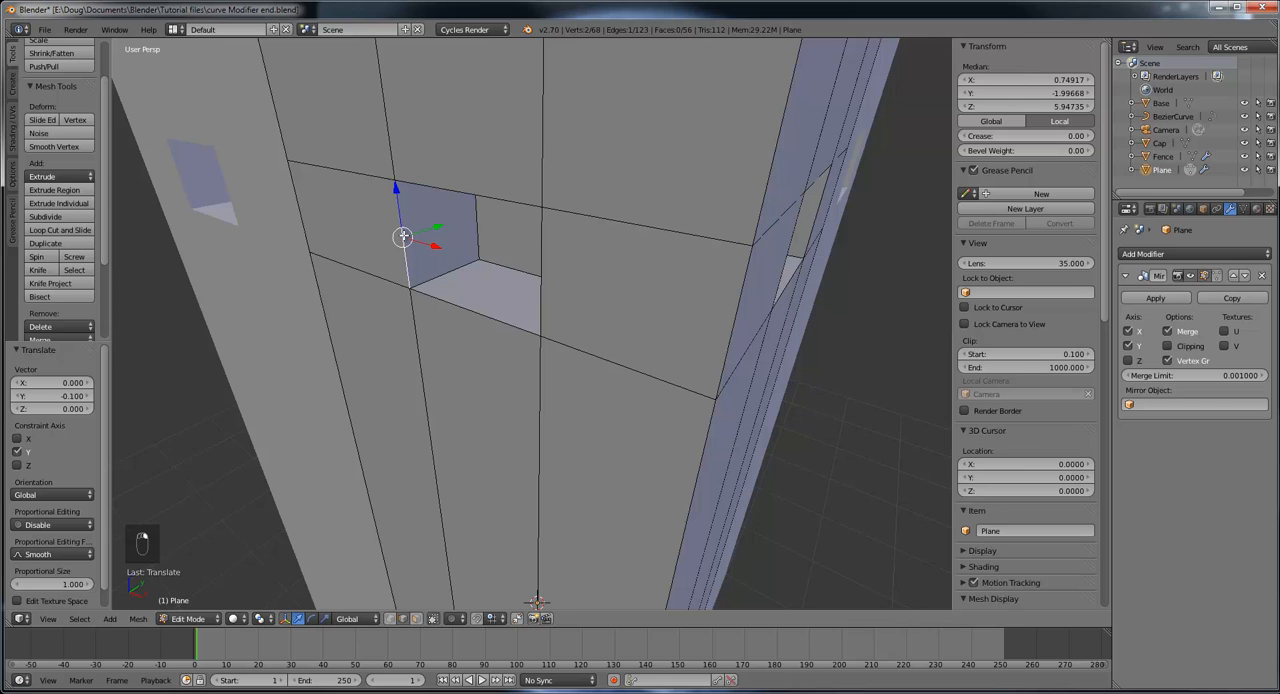
pyautogui.hotkey('shift', 's')
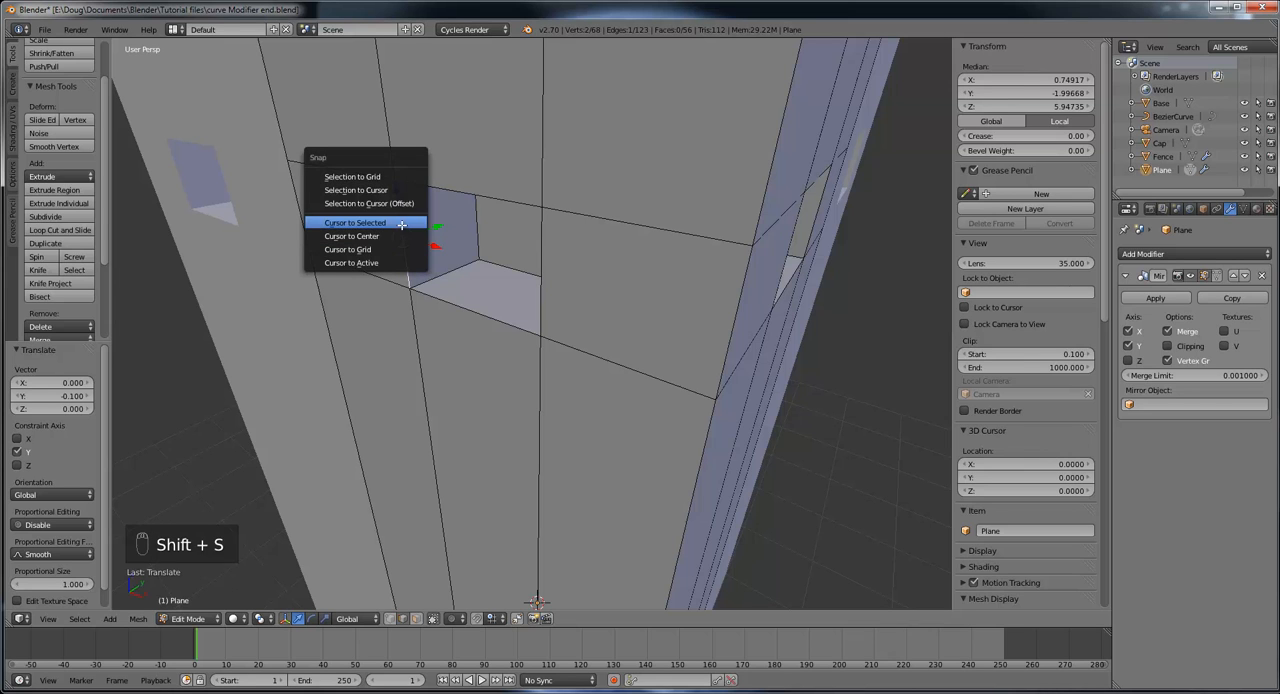
pyautogui.click(401, 225)
# Step: Add the window's opposite vertical outer edge to the selection and snap the 3D cursor midway between both edges
pyautogui.moveTo(400, 234); pyautogui.dragTo(492, 242, button='middle')
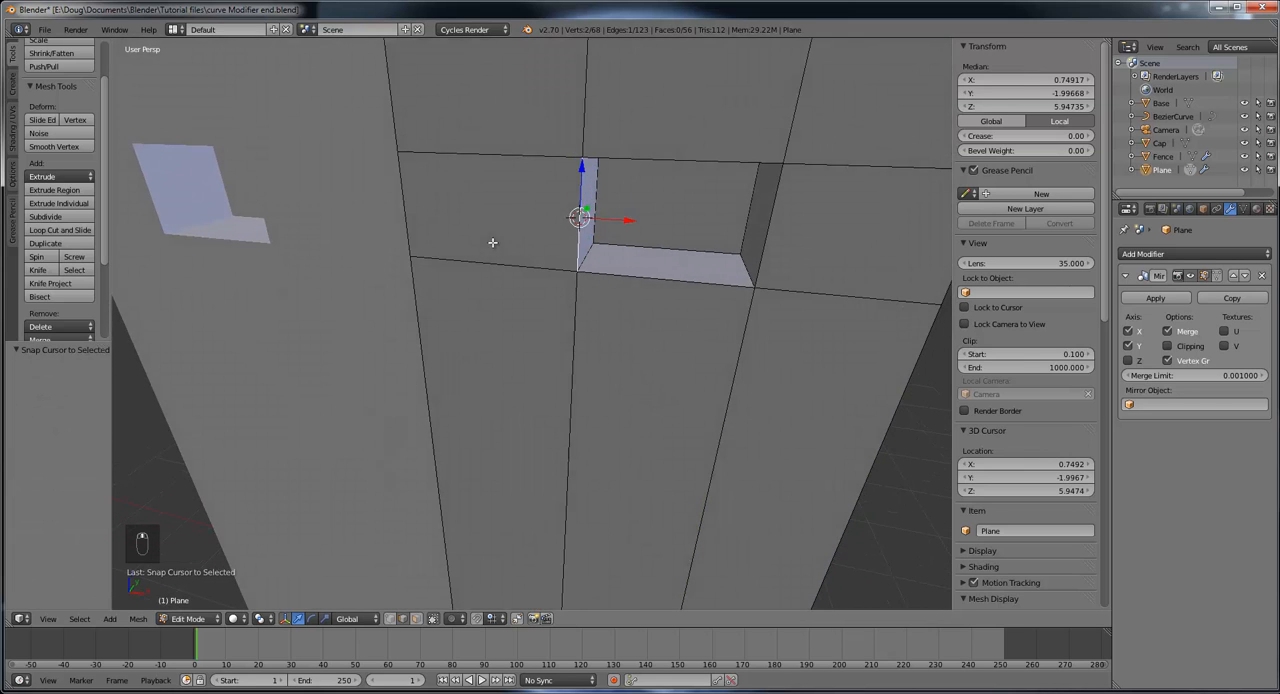
pyautogui.keyDown('shift'); pyautogui.rightClick(769, 228); pyautogui.keyUp('shift')
pyautogui.moveTo(767, 248); pyautogui.dragTo(668, 254, button='middle')
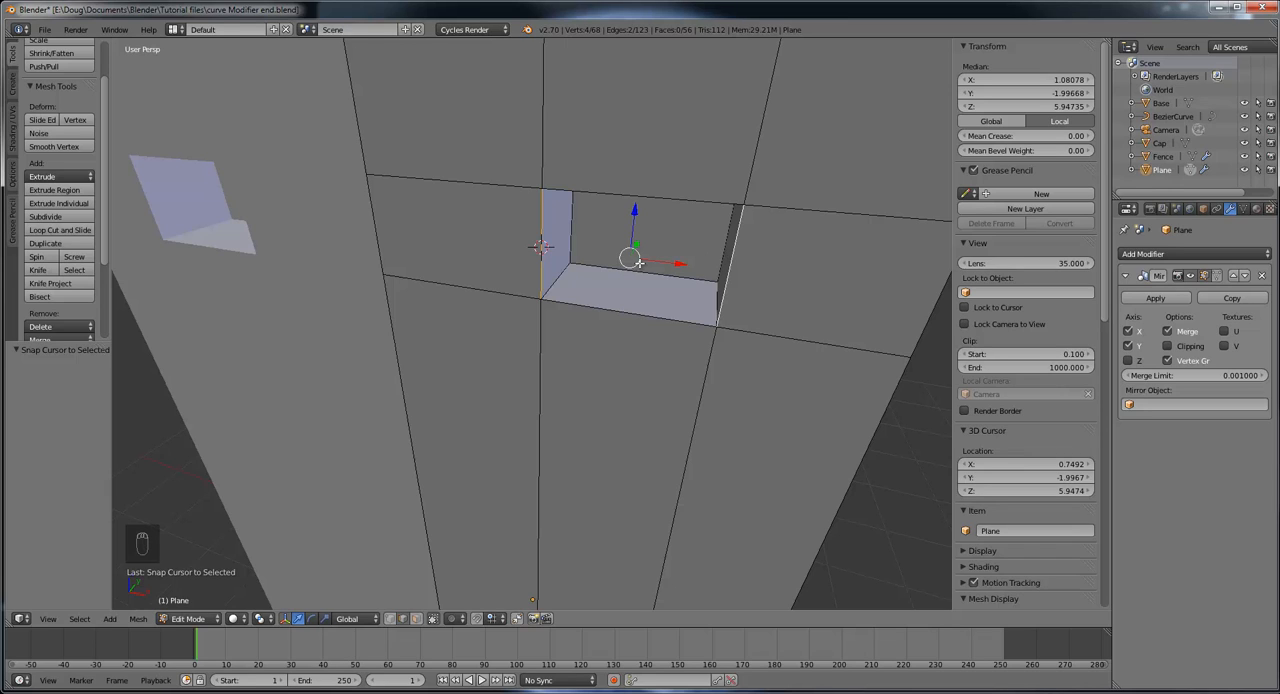
pyautogui.hotkey('shift', 's')
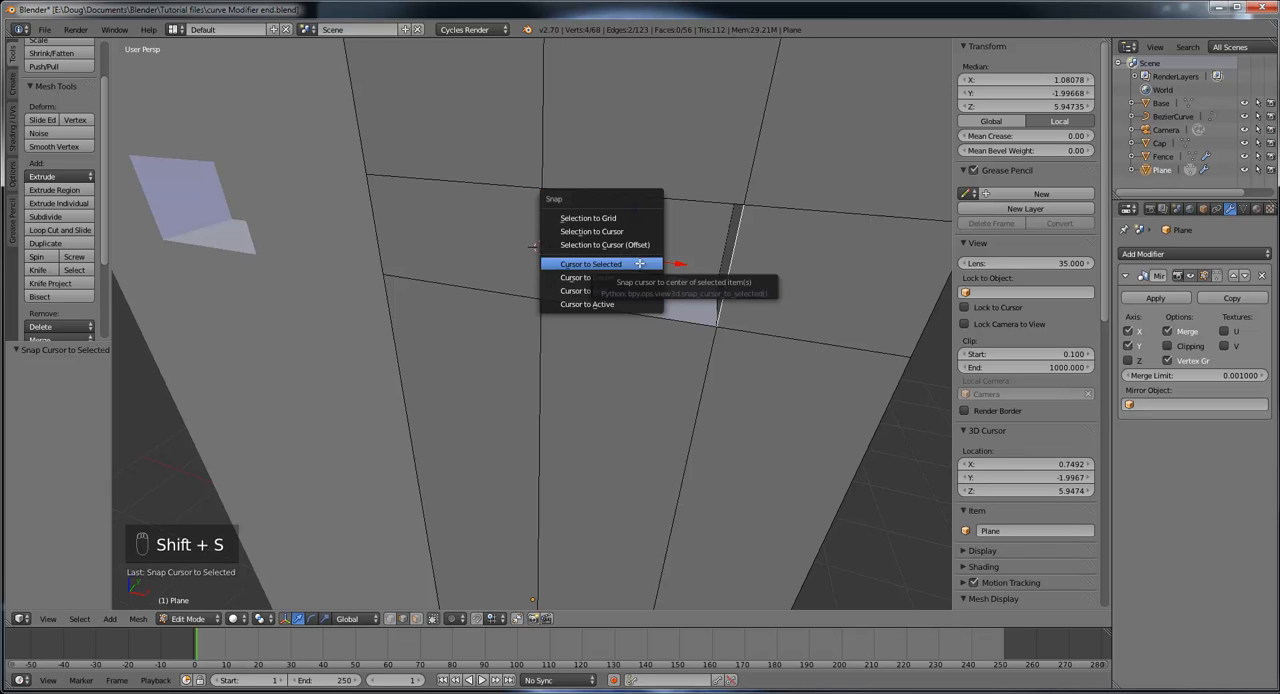
pyautogui.click(639, 263)
# Step: Add a 32-vertex cylinder with radius 1 and depth 2 at the 3D cursor in the window opening
pyautogui.moveTo(711, 262)
pyautogui.mouseDown(button='middle')
pyautogui.moveTo(691, 251)
pyautogui.moveTo(651, 263)
pyautogui.moveTo(666, 280)
pyautogui.moveTo(694, 269)
pyautogui.moveTo(703, 220)
pyautogui.moveTo(723, 254)
pyautogui.mouseUp(button='middle')
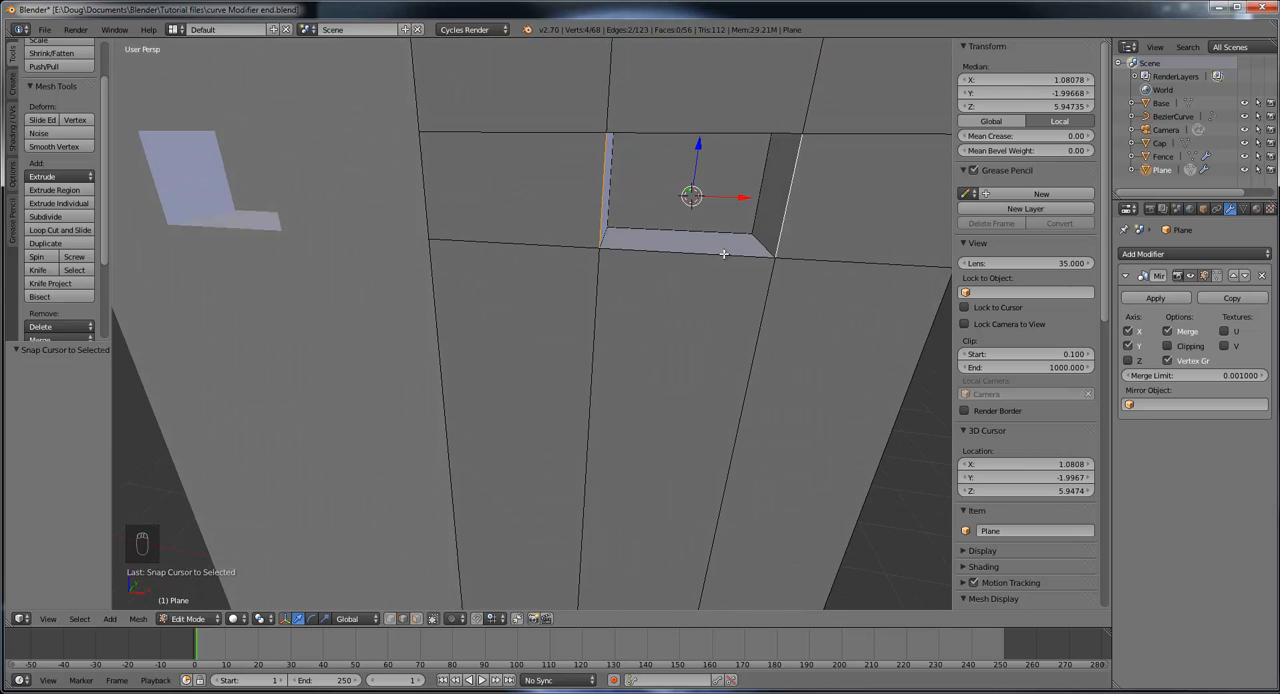
pyautogui.press('KP_Decimal')
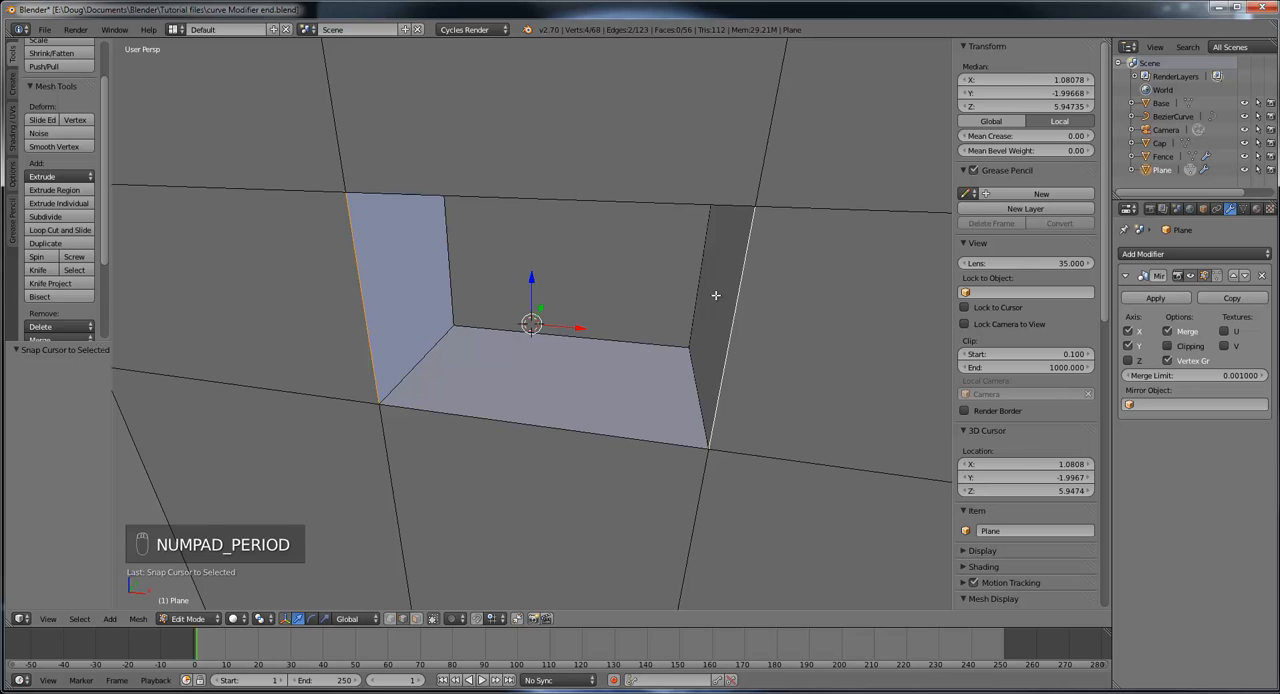
pyautogui.scroll(-1, 715, 297)
pyautogui.moveTo(726, 308); pyautogui.dragTo(826, 297, button='middle')
pyautogui.scroll(-3, 827, 304)
pyautogui.scroll(6, 827, 304)
pyautogui.scroll(-2, 827, 304)
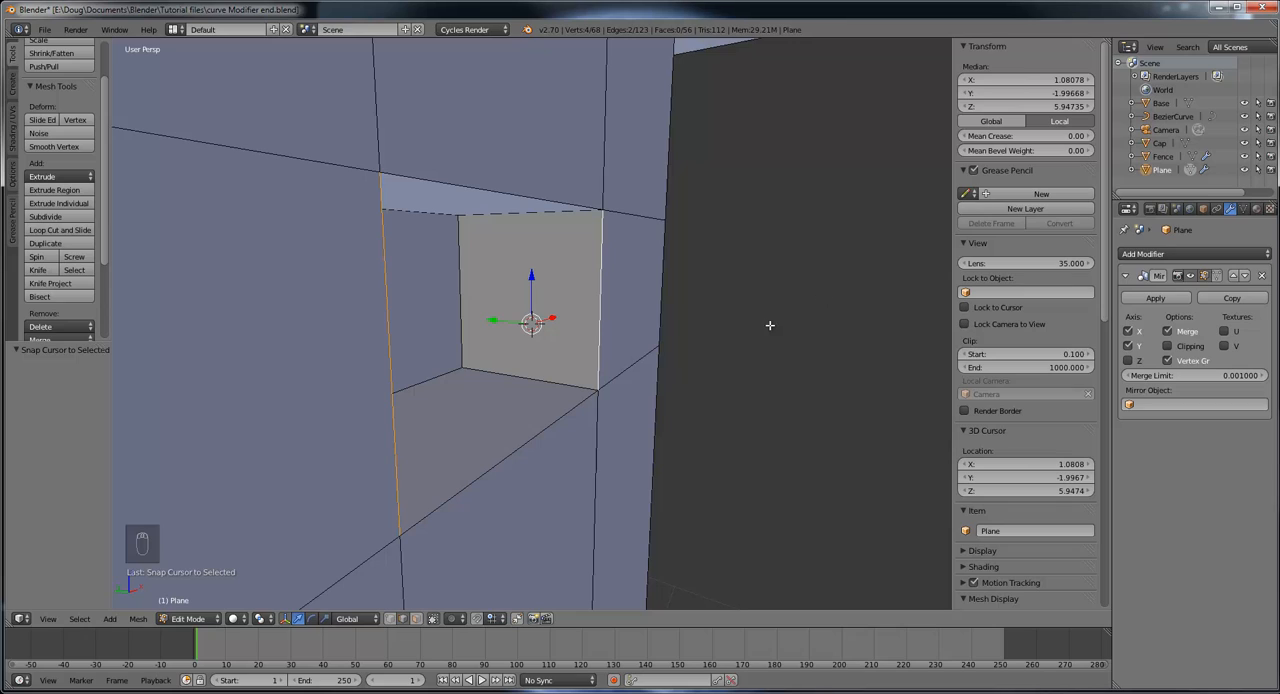
pyautogui.click(12, 90)
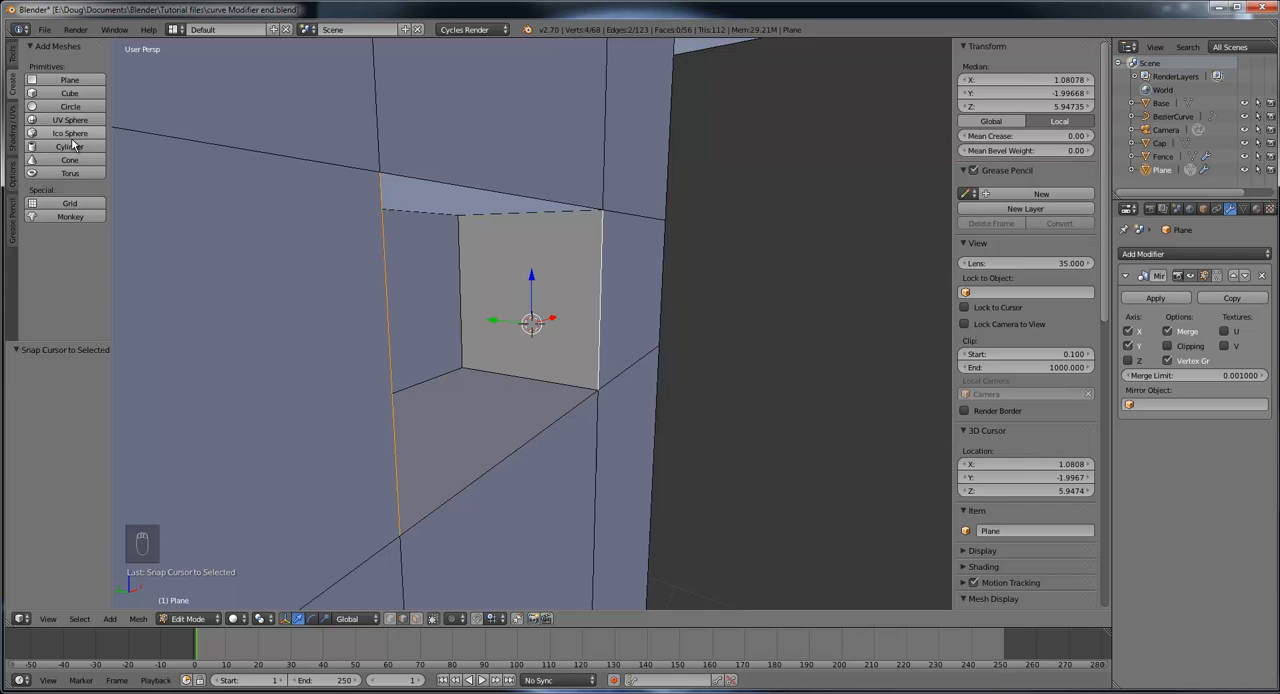
pyautogui.click(70, 147)
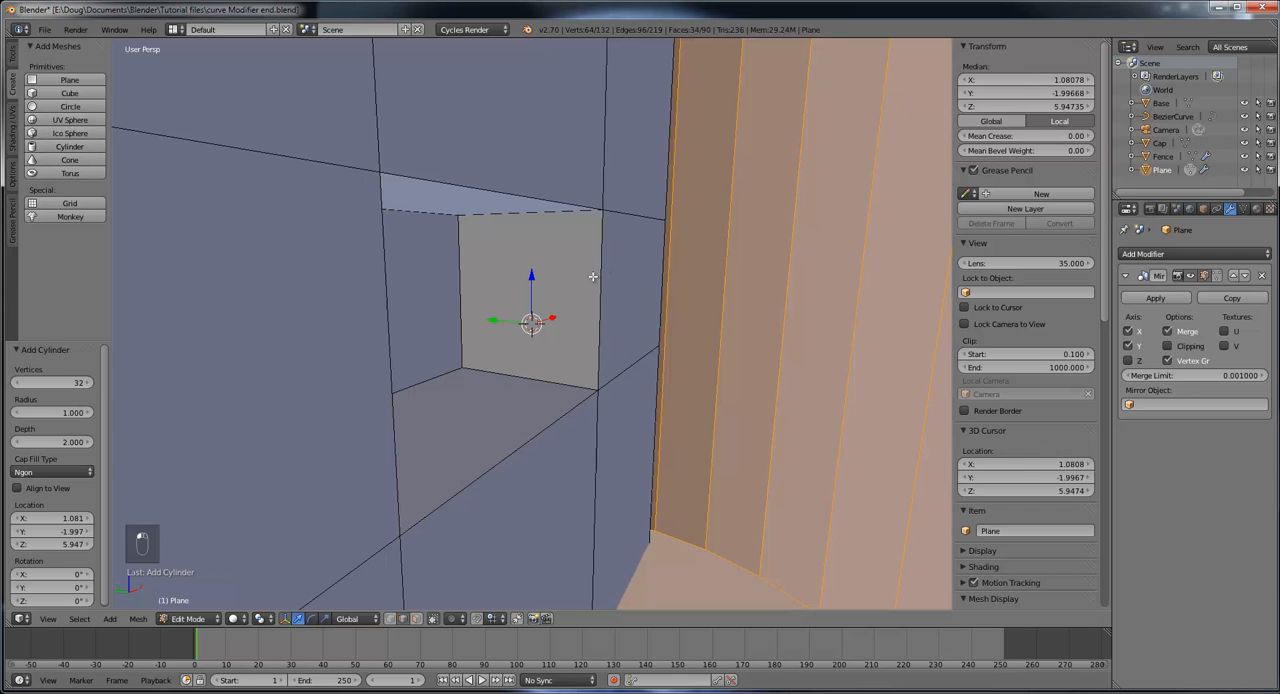
# Step: Scale the new cylinder down uniformly by 0.053 so it fits inside the window opening
pyautogui.scroll(-3, 593, 276)
pyautogui.scroll(-8, 593, 276)
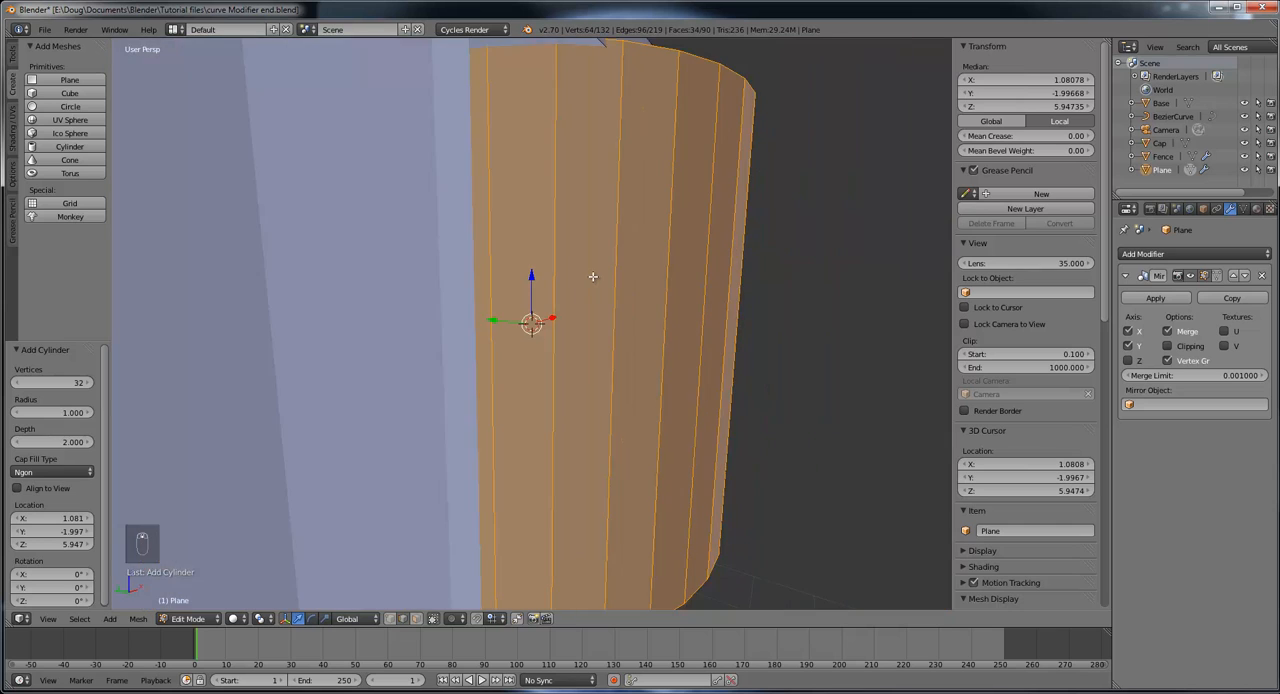
pyautogui.moveTo(593, 276); pyautogui.dragTo(623, 276, button='middle')
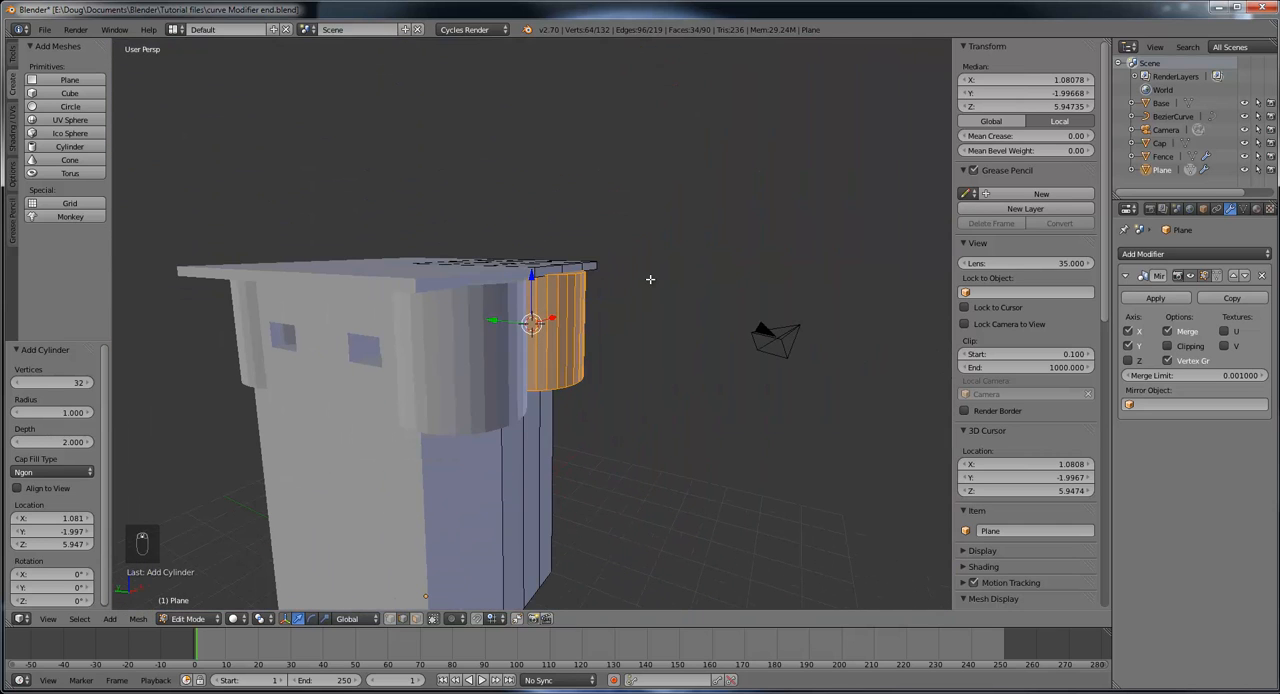
pyautogui.scroll(2, 648, 331)
pyautogui.moveTo(653, 334); pyautogui.dragTo(455, 226, button='middle')
pyautogui.scroll(2, 639, 347)
pyautogui.scroll(-2, 579, 326)
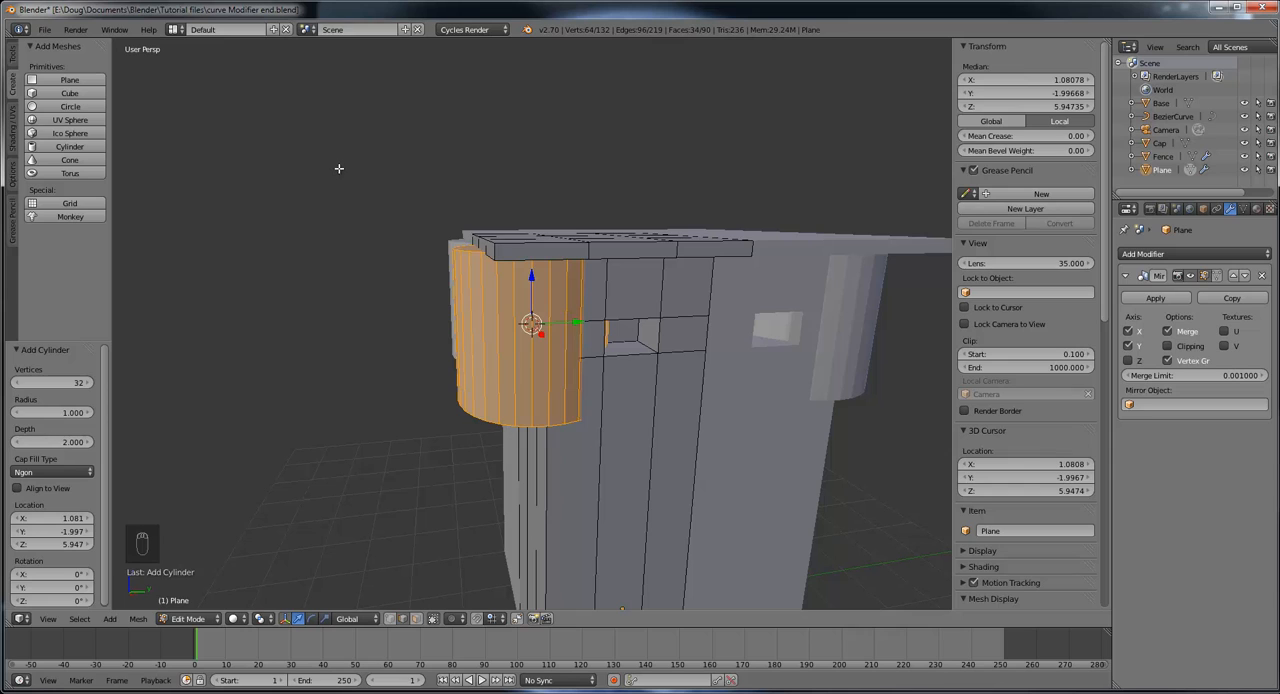
pyautogui.press('s')
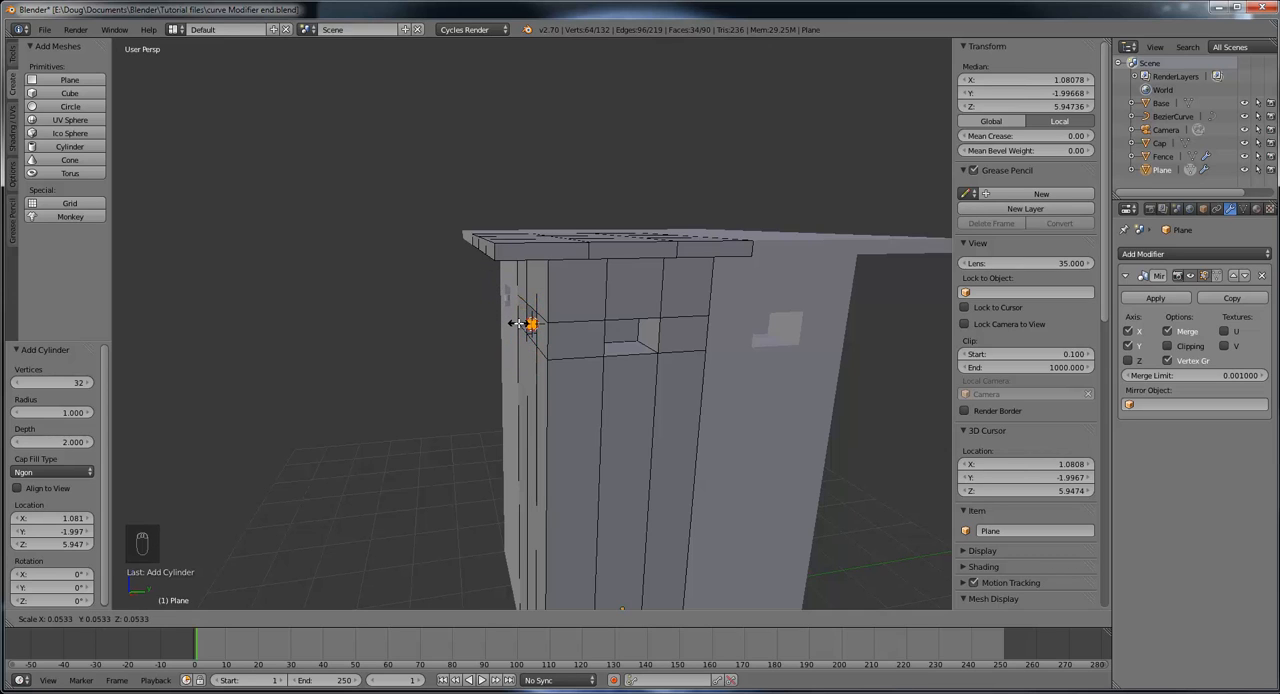
pyautogui.click(517, 323)
pyautogui.scroll(4, 537, 350)
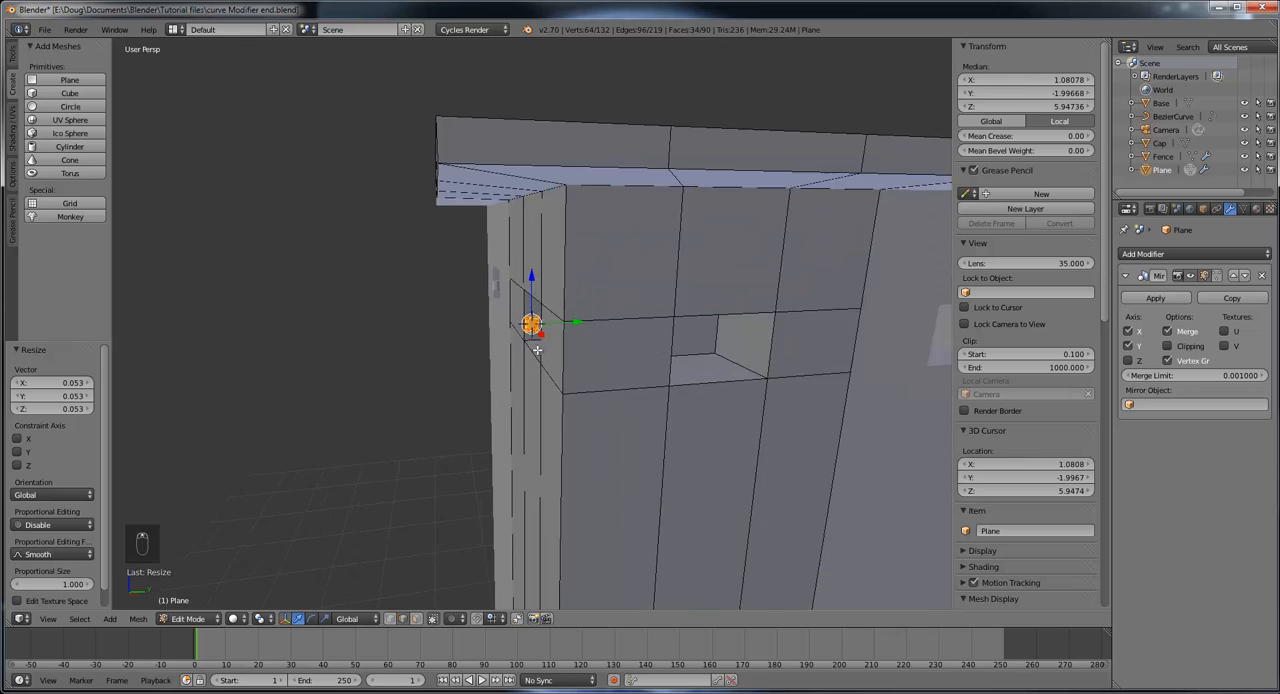
pyautogui.moveTo(537, 350); pyautogui.dragTo(756, 360, button='middle')
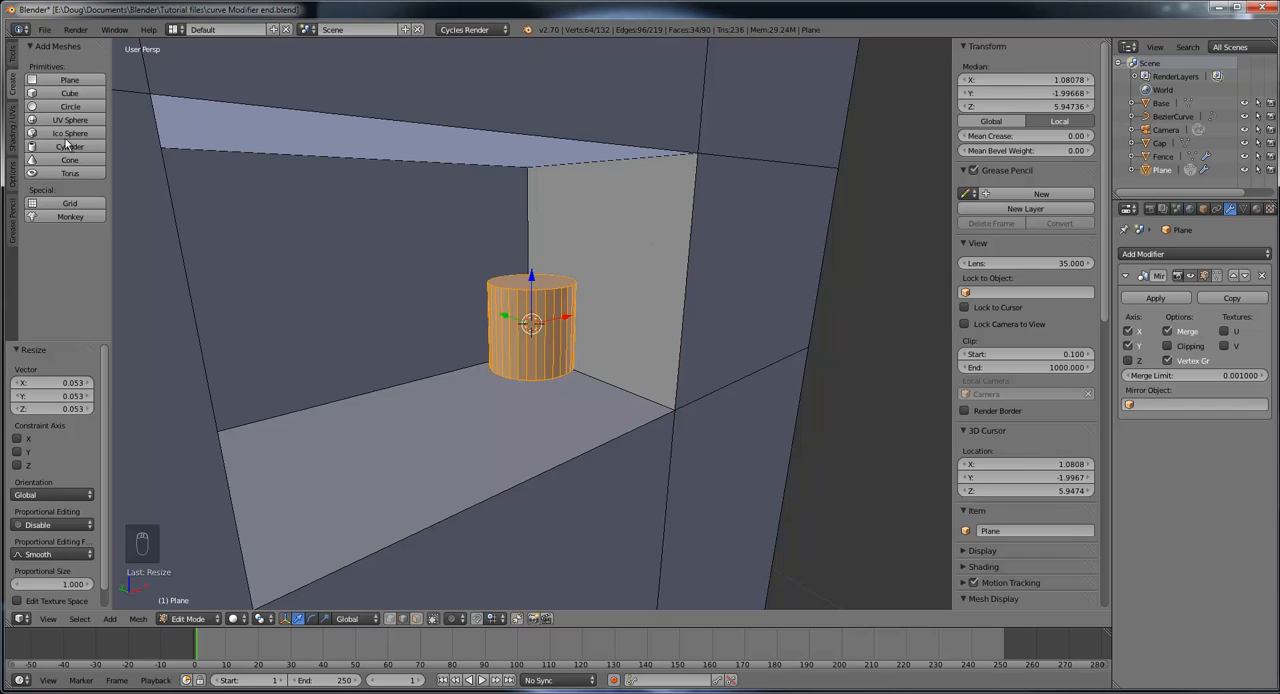
# Step: Enable the scale manipulator and shrink the cylinder uniformly by a further 0.236 to the thickness of a window bar
pyautogui.click(13, 60)
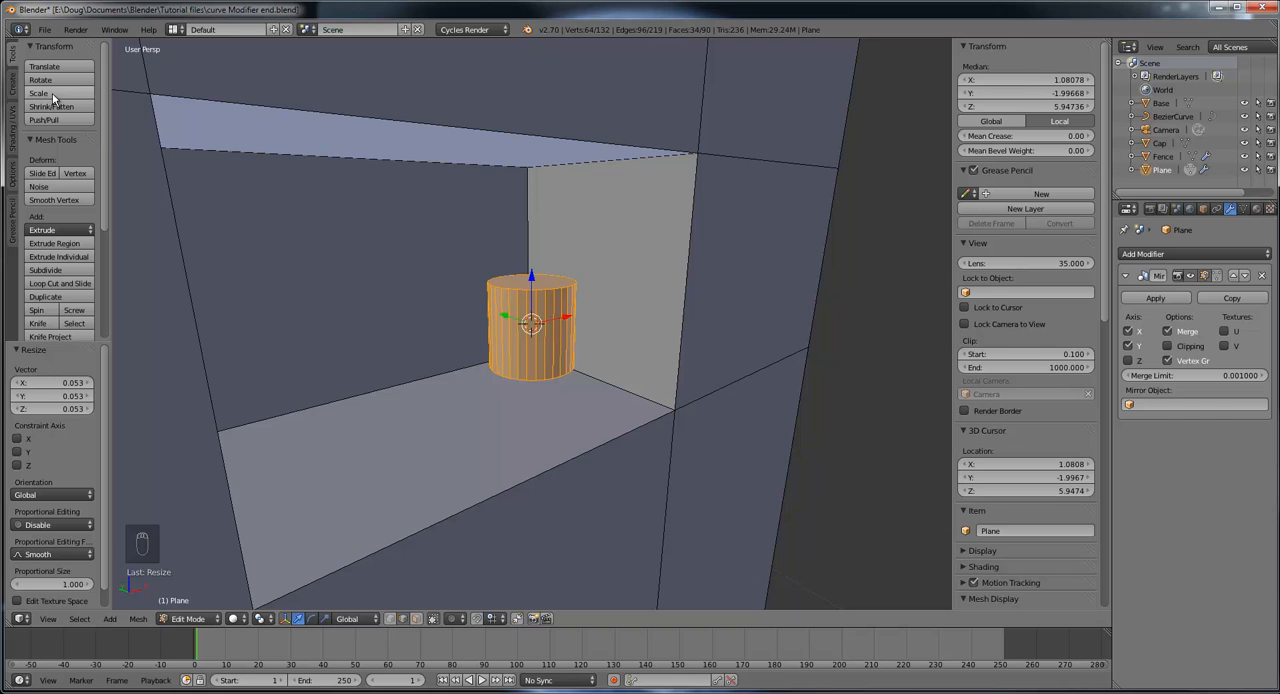
pyautogui.click(325, 619)
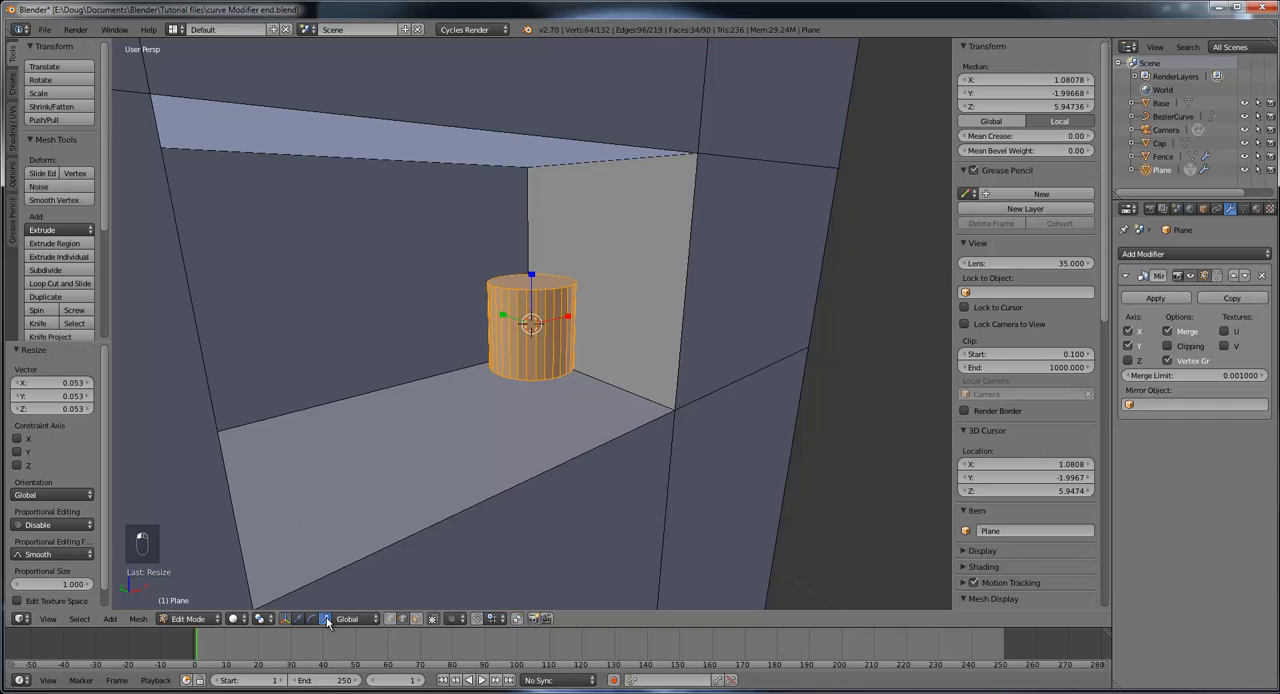
pyautogui.moveTo(543, 414); pyautogui.dragTo(517, 431, button='middle')
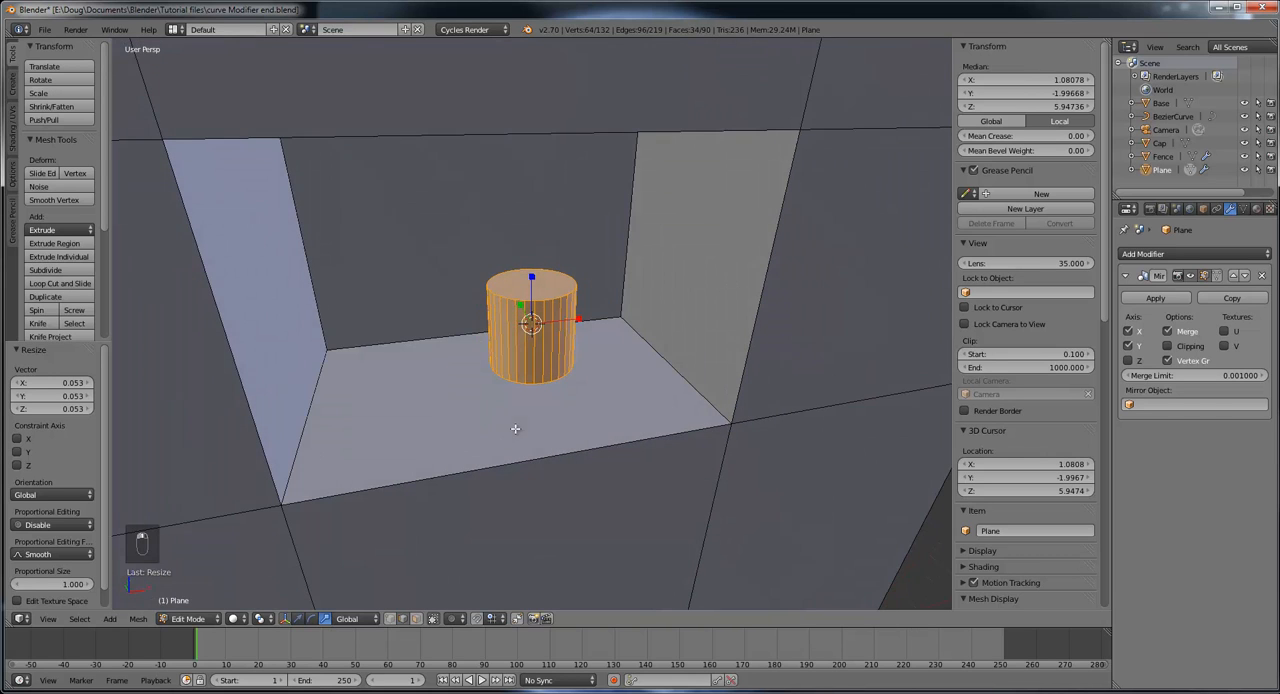
pyautogui.moveTo(581, 318); pyautogui.dragTo(557, 321)
pyautogui.rightClick(557, 321)
pyautogui.click(78, 96)
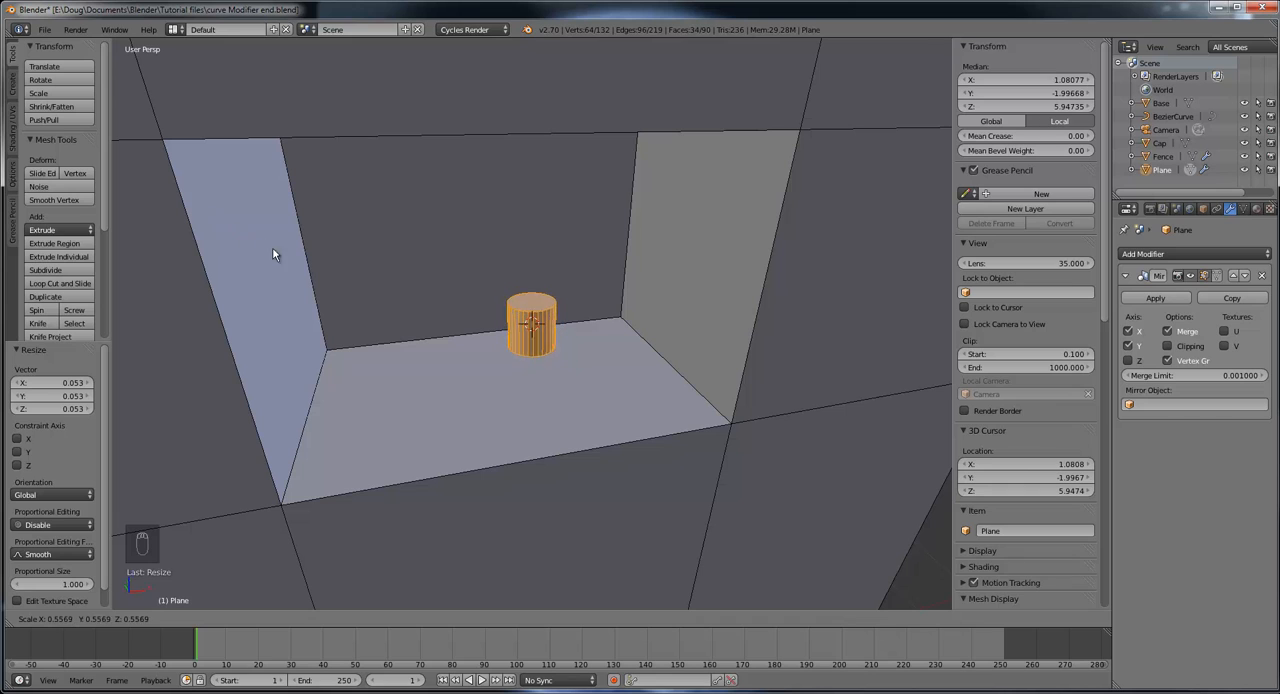
pyautogui.click(412, 306)
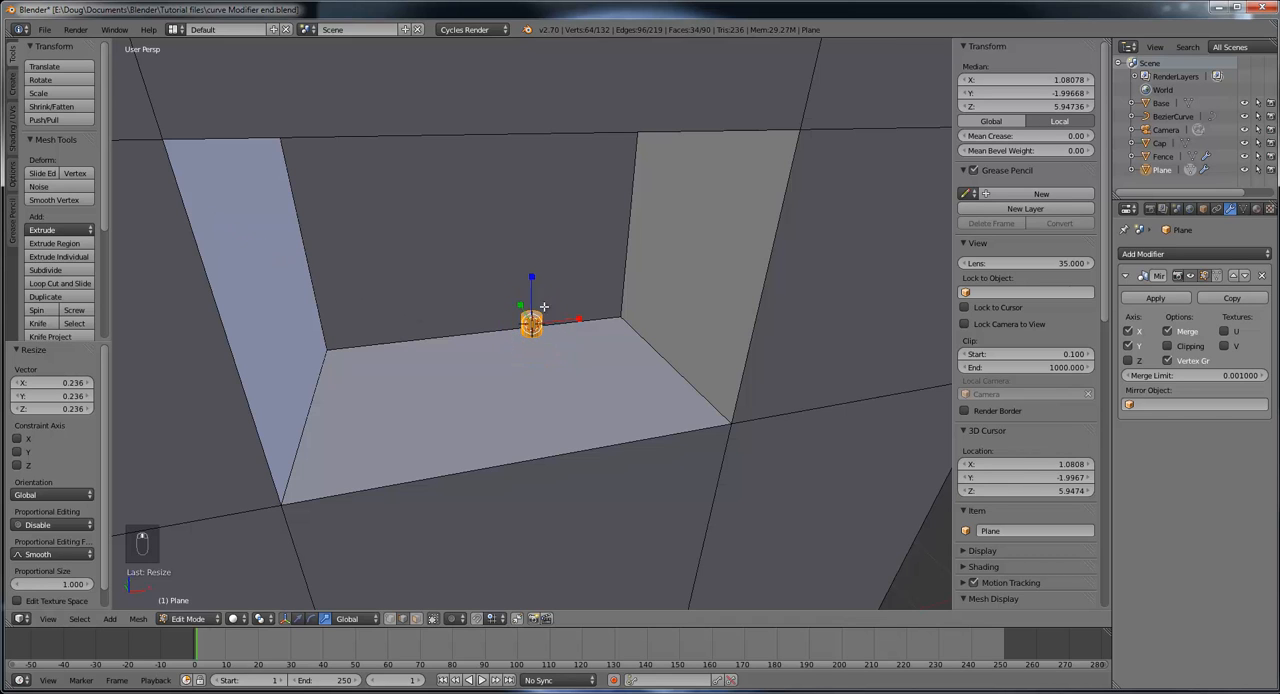
# Step: Move the small cylinder 0.016 along Y so it sits just inside the window opening
pyautogui.moveTo(543, 306); pyautogui.dragTo(665, 315, button='middle')
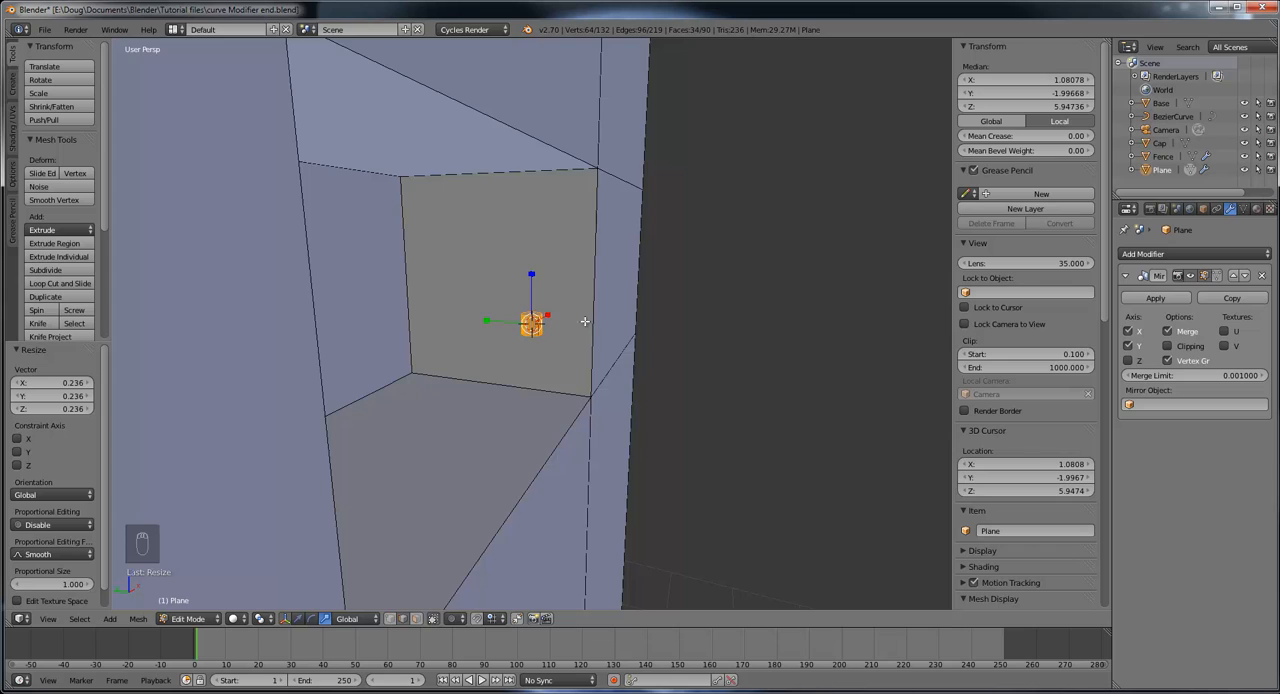
pyautogui.moveTo(585, 321); pyautogui.dragTo(580, 327, button='middle')
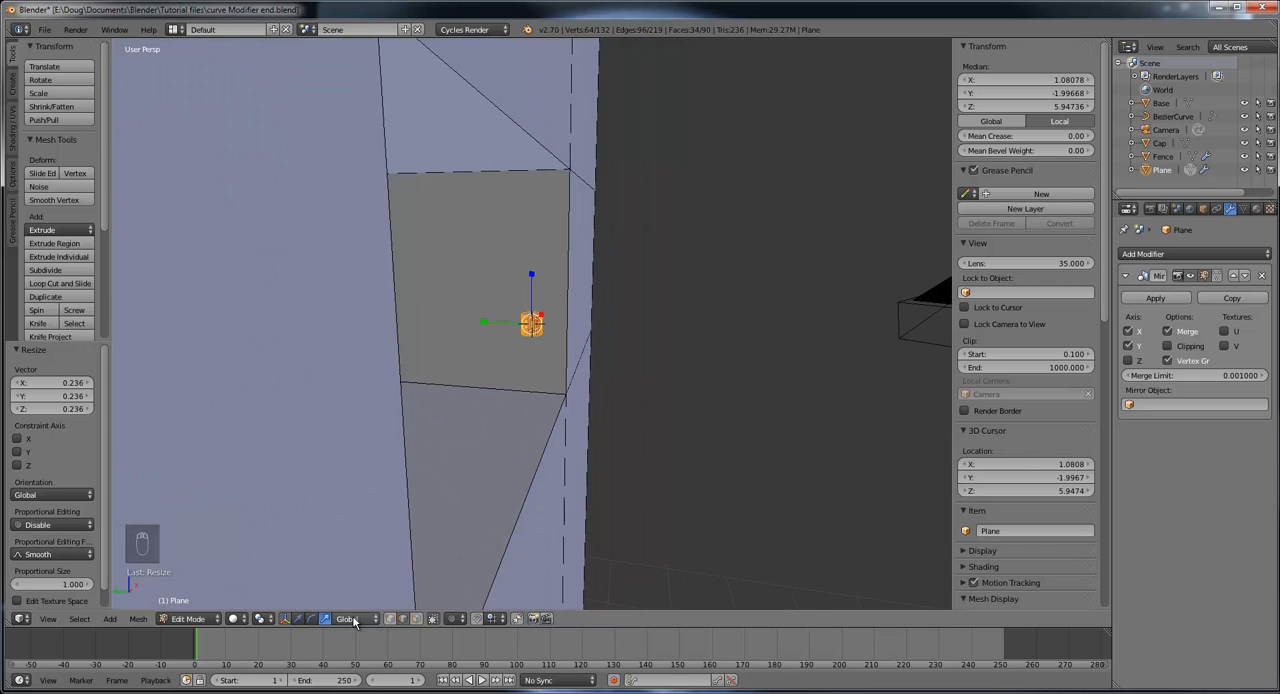
pyautogui.click(297, 615)
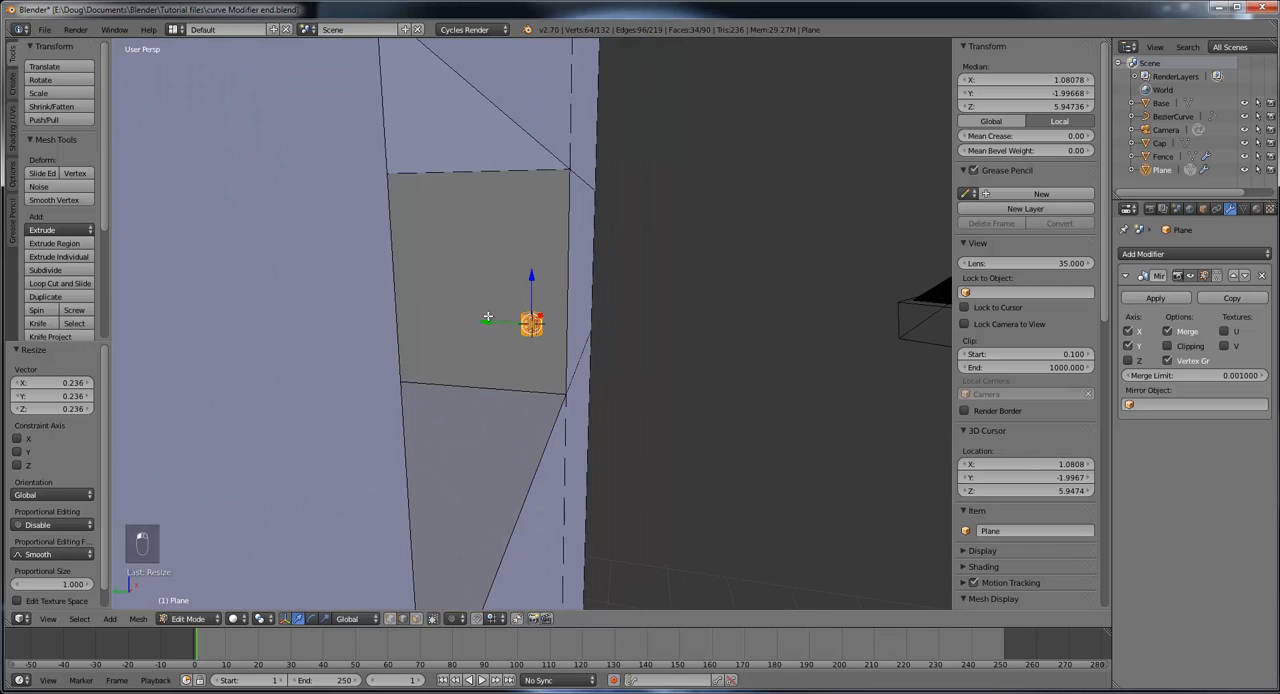
pyautogui.moveTo(485, 321); pyautogui.dragTo(474, 320)
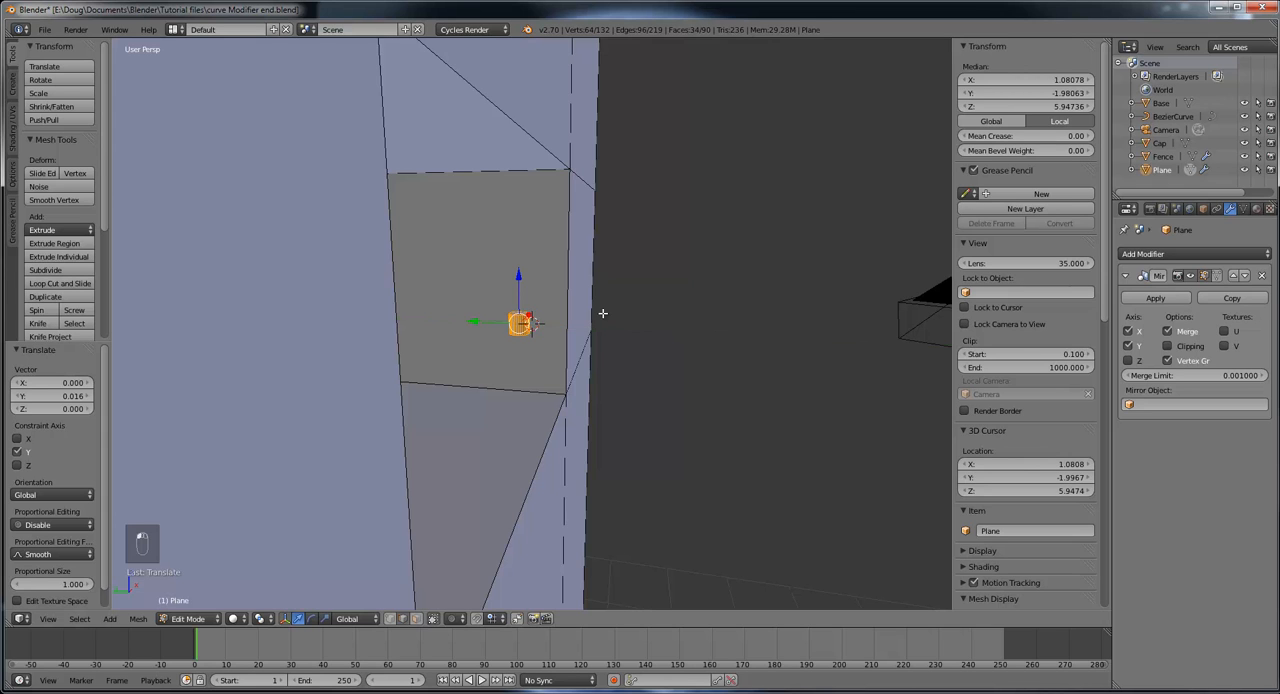
pyautogui.moveTo(603, 308); pyautogui.dragTo(550, 430, button='middle')
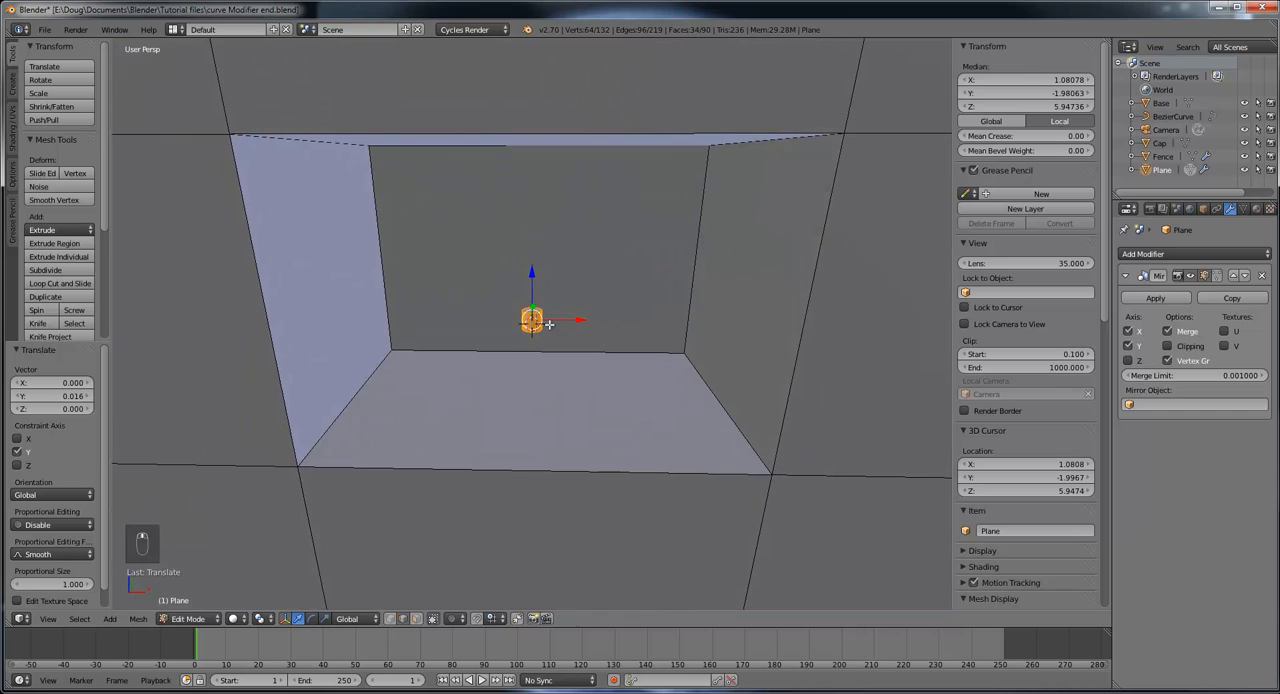
# Step: Stretch the cylinder along Z by factors of 5.915 and 3.549 into a bar spanning the window's full height
pyautogui.moveTo(547, 321); pyautogui.dragTo(589, 295, button='middle')
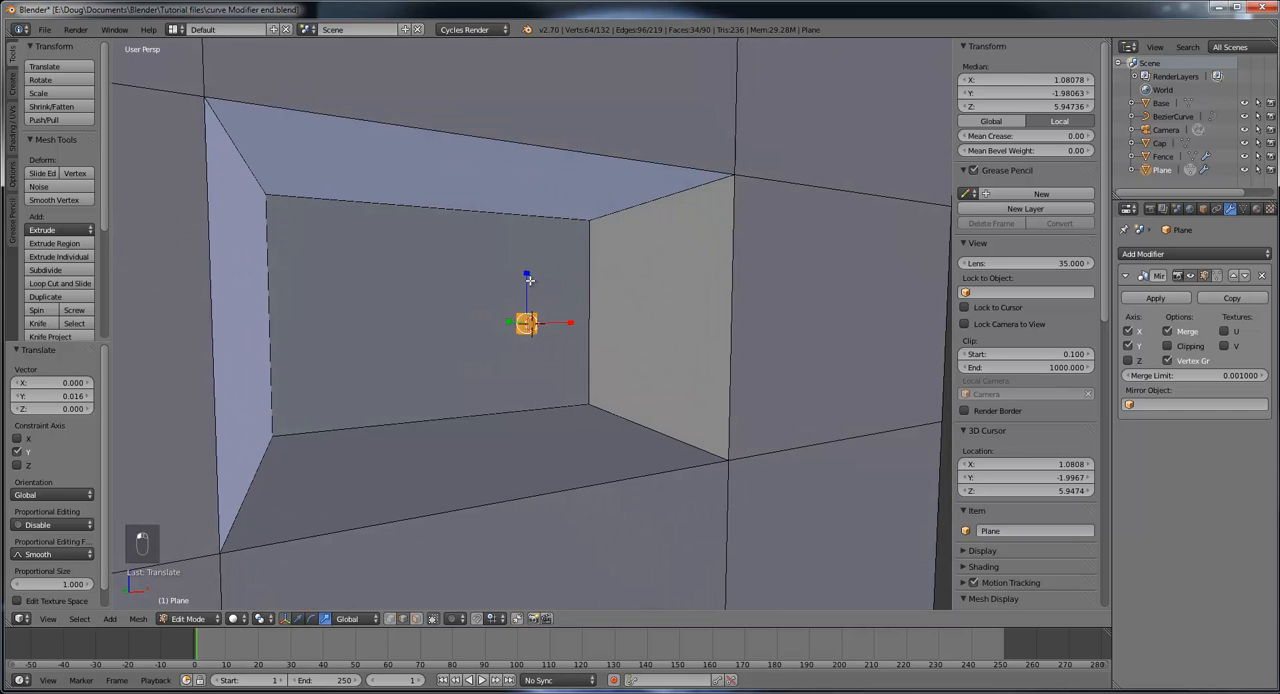
pyautogui.press('s')
pyautogui.press('z')
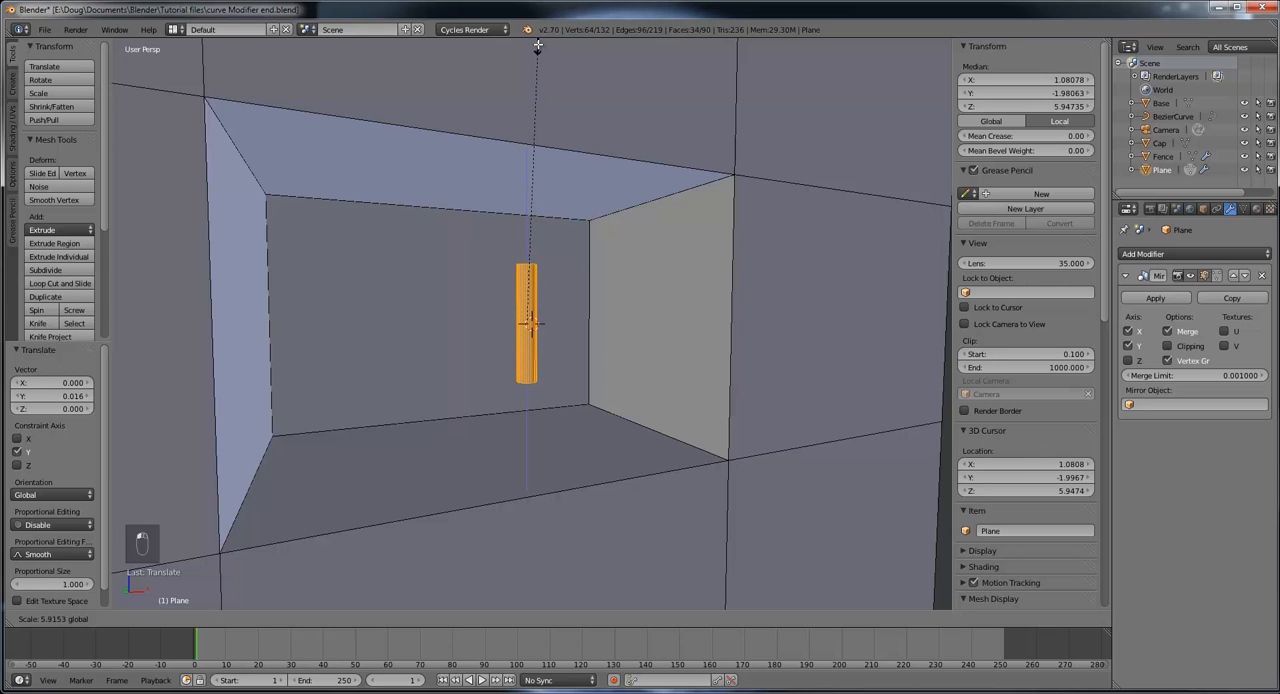
pyautogui.click(528, 265)
pyautogui.press('s')
pyautogui.press('z')
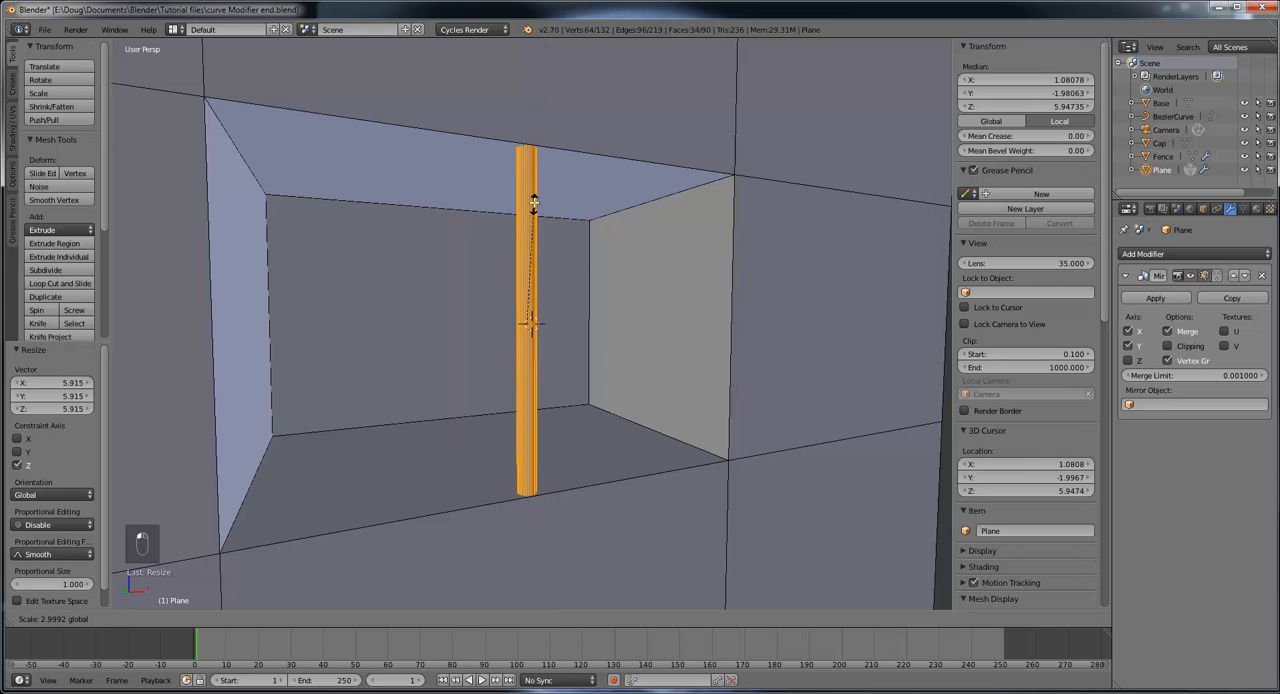
pyautogui.click(531, 180)
pyautogui.moveTo(591, 294); pyautogui.dragTo(553, 341, button='middle')
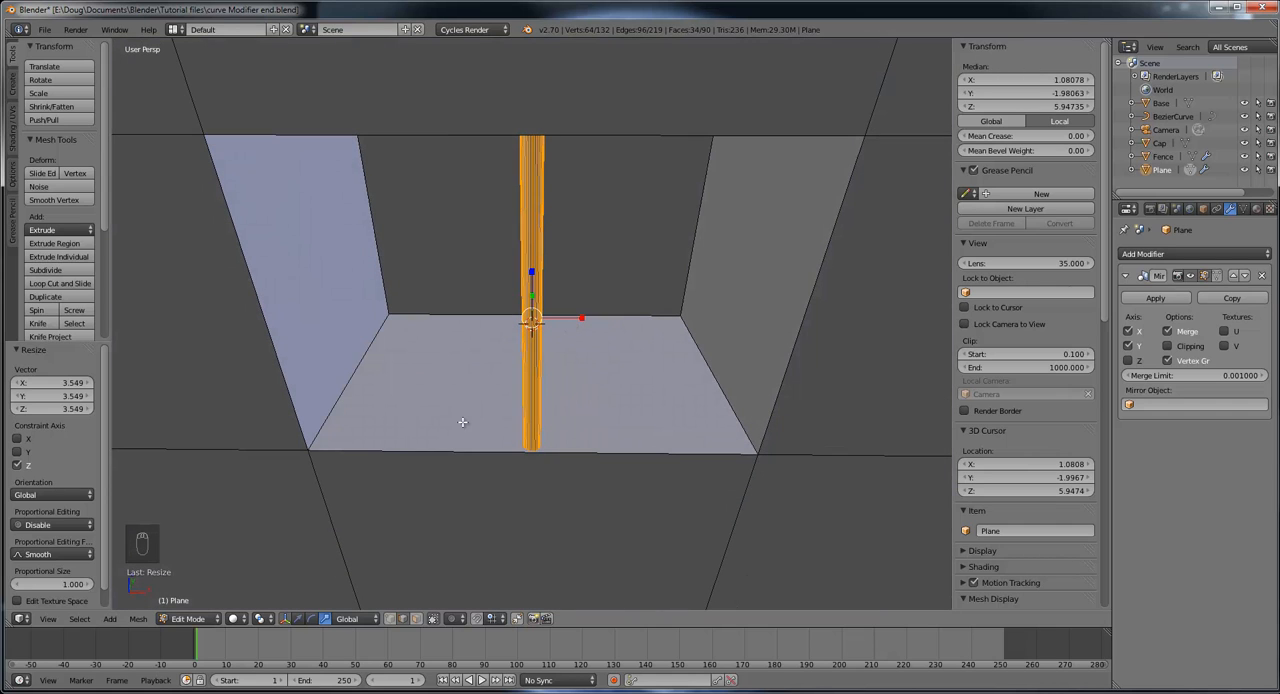
# Step: Enable the move manipulator and duplicate the window bar three times toward negative X, offset by -0.077, -0.084 and -0.088
pyautogui.click(297, 618)
pyautogui.moveTo(654, 474); pyautogui.dragTo(600, 308, button='middle')
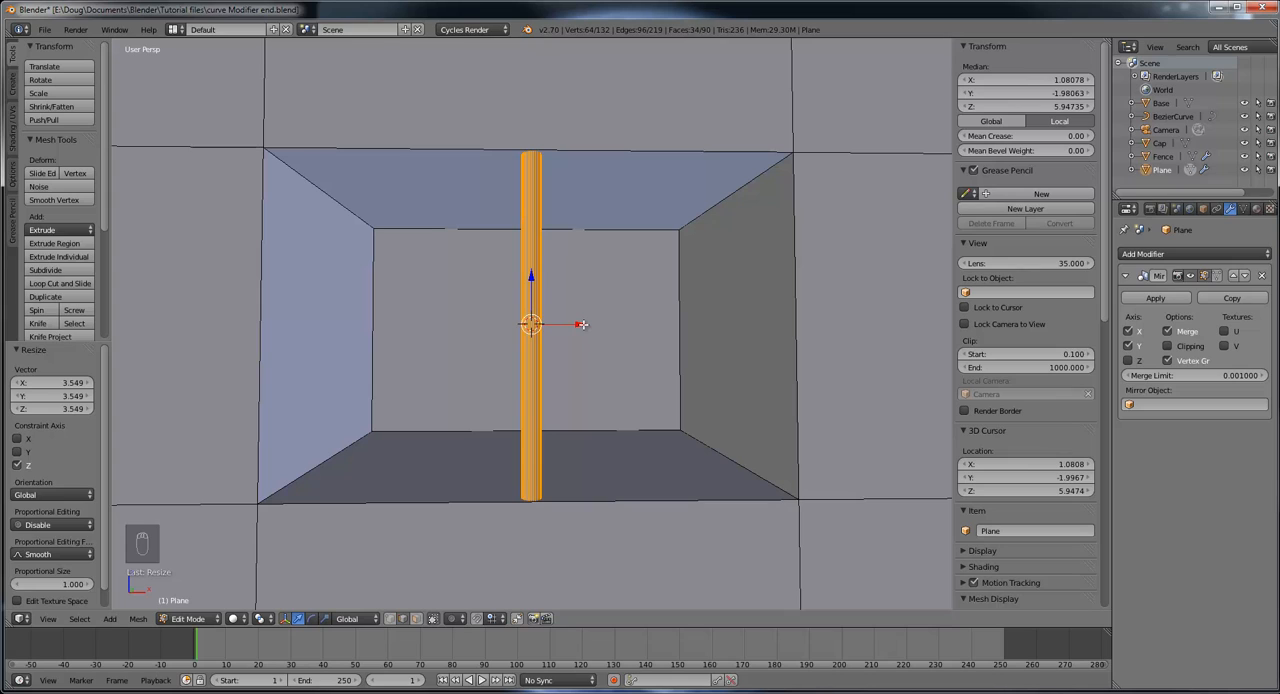
pyautogui.hotkey('shift', 'd')
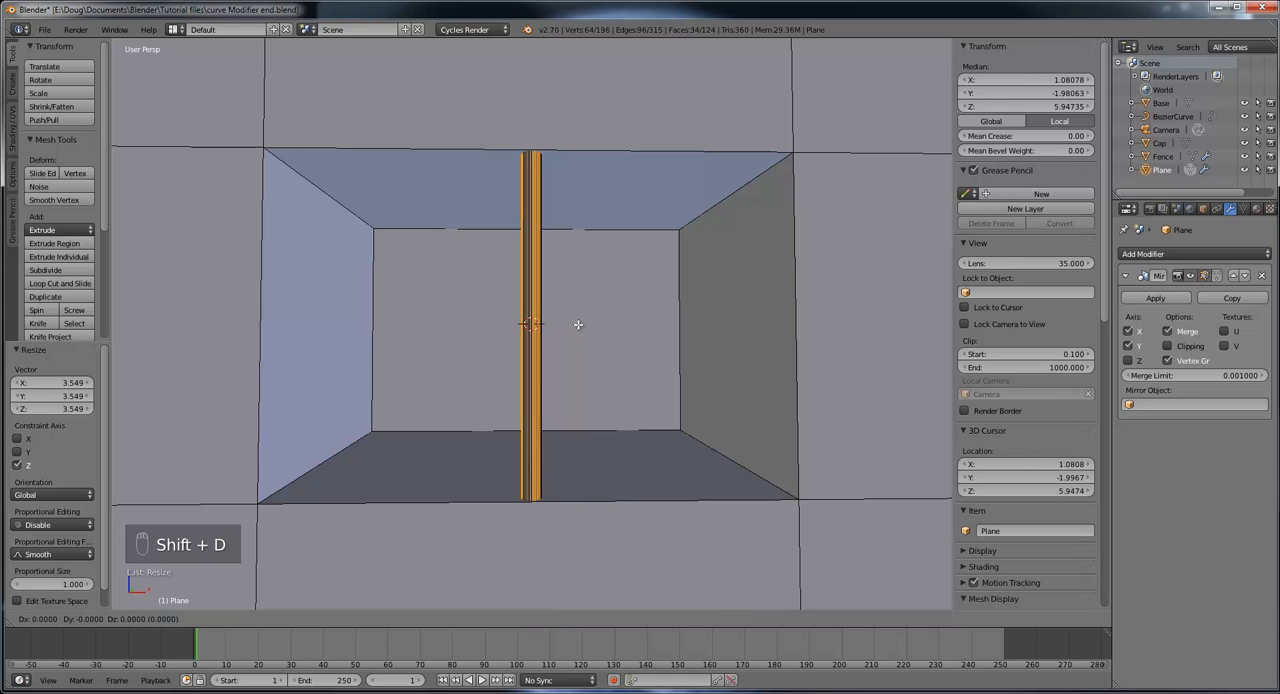
pyautogui.click(521, 326)
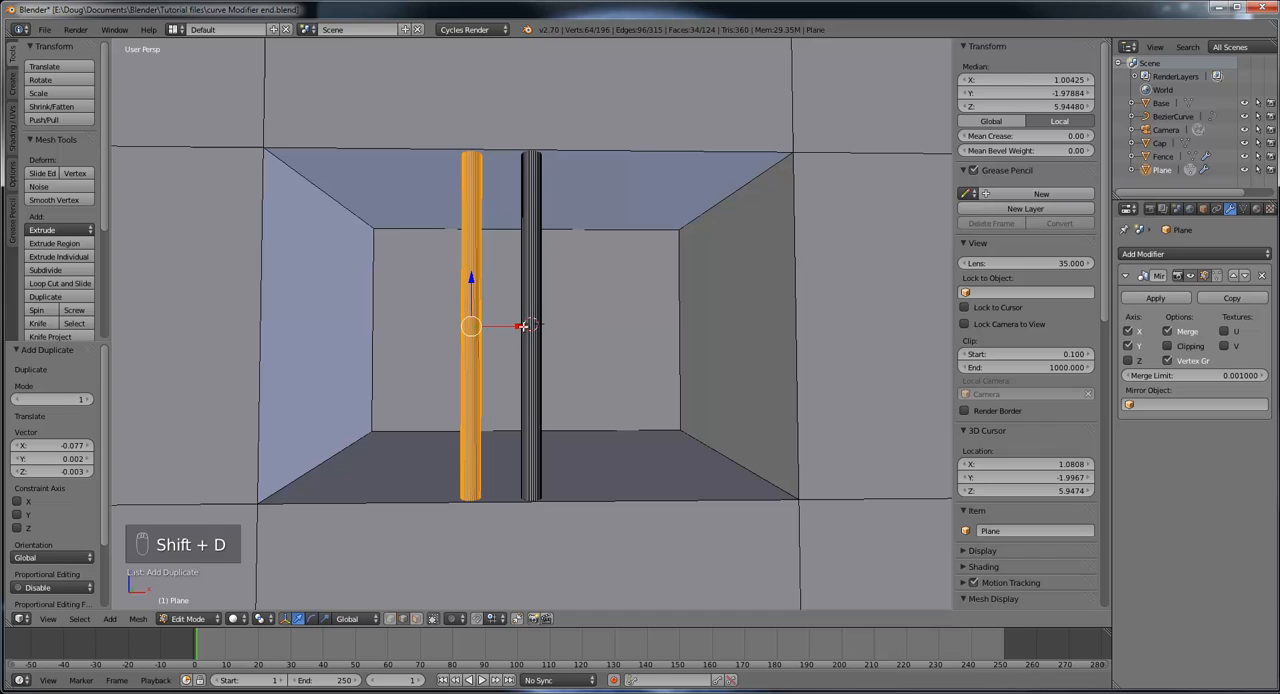
pyautogui.click(60, 300)
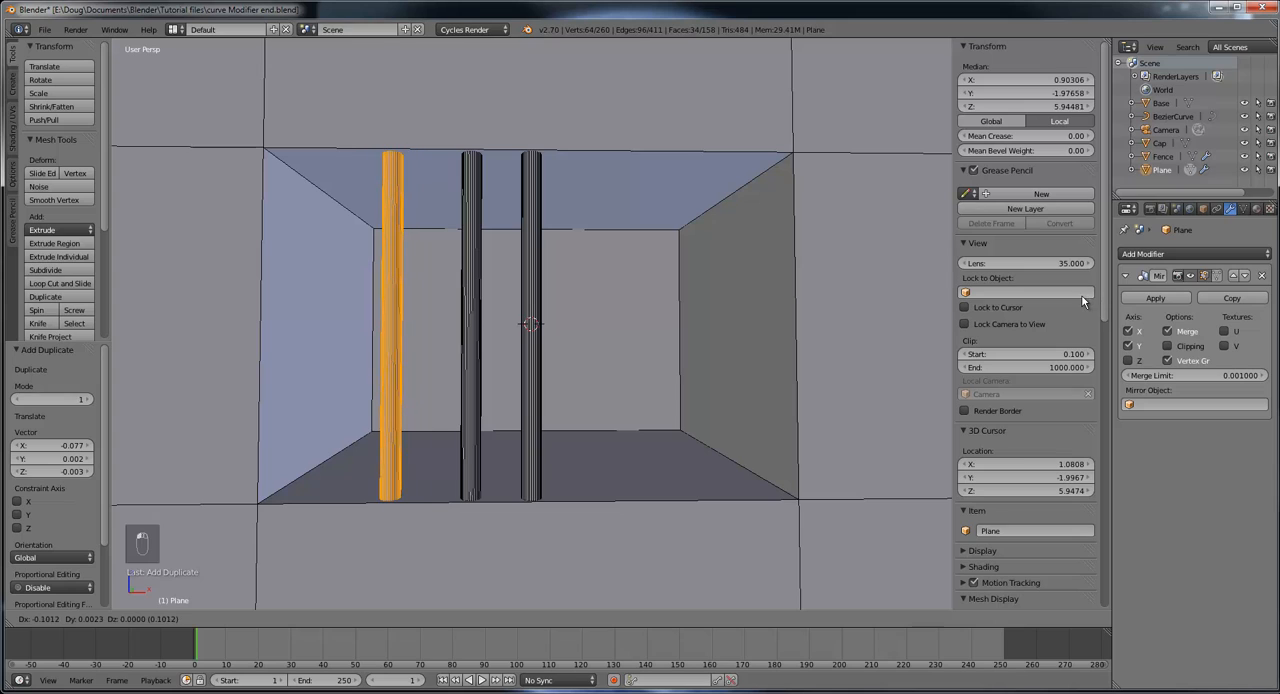
pyautogui.click(1095, 300)
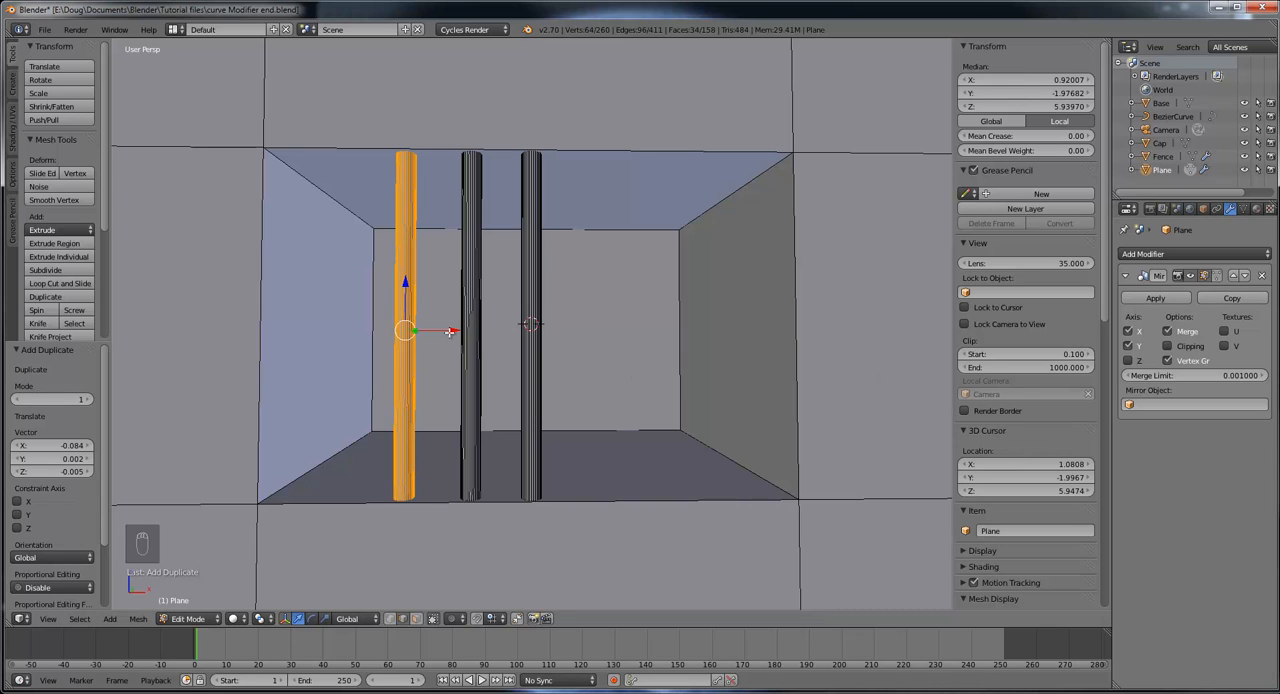
pyautogui.hotkey('shift', 'd')
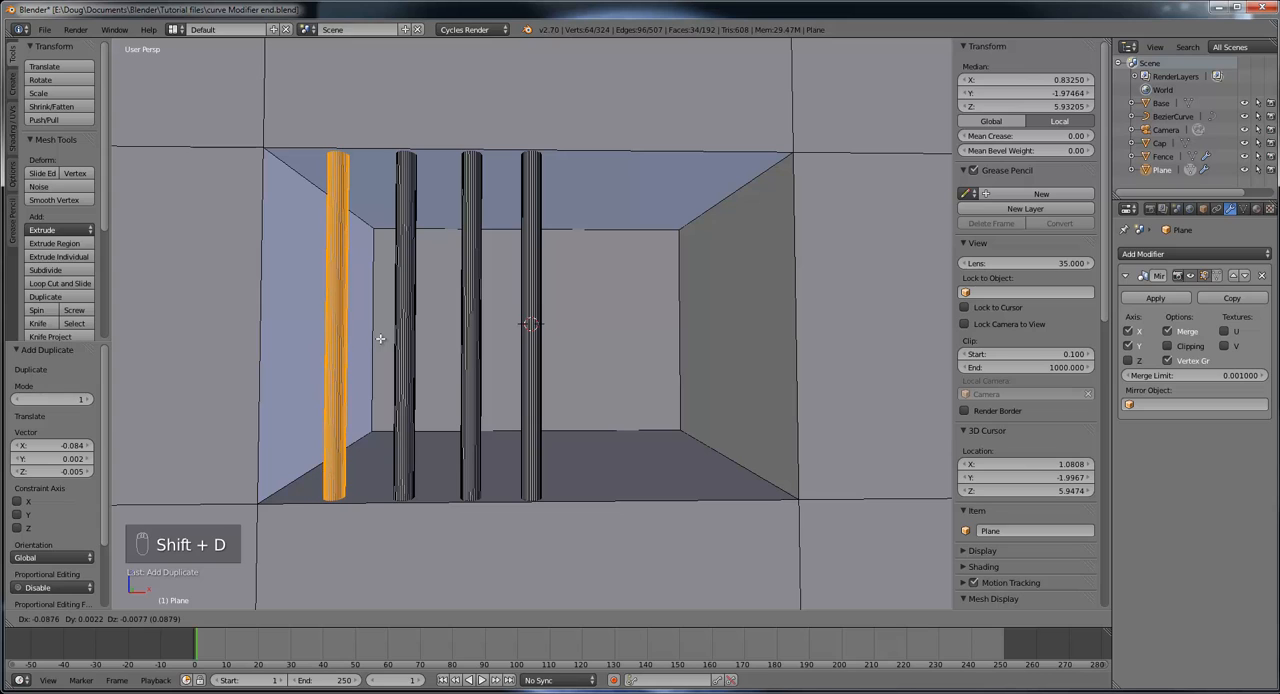
pyautogui.click(380, 339)
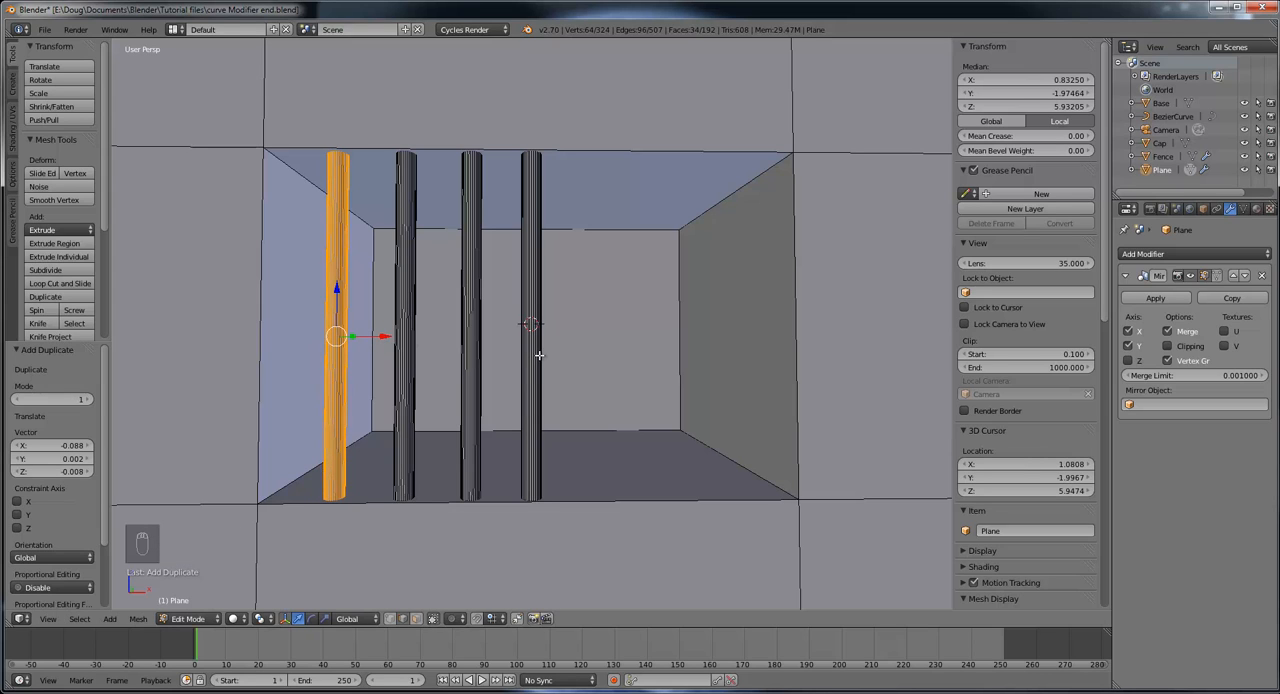
# Step: Duplicate the outermost bar 0.325 along X past the centre bar, and duplicate that copy a further 0.075 along X
pyautogui.hotkey('shift', 'd')
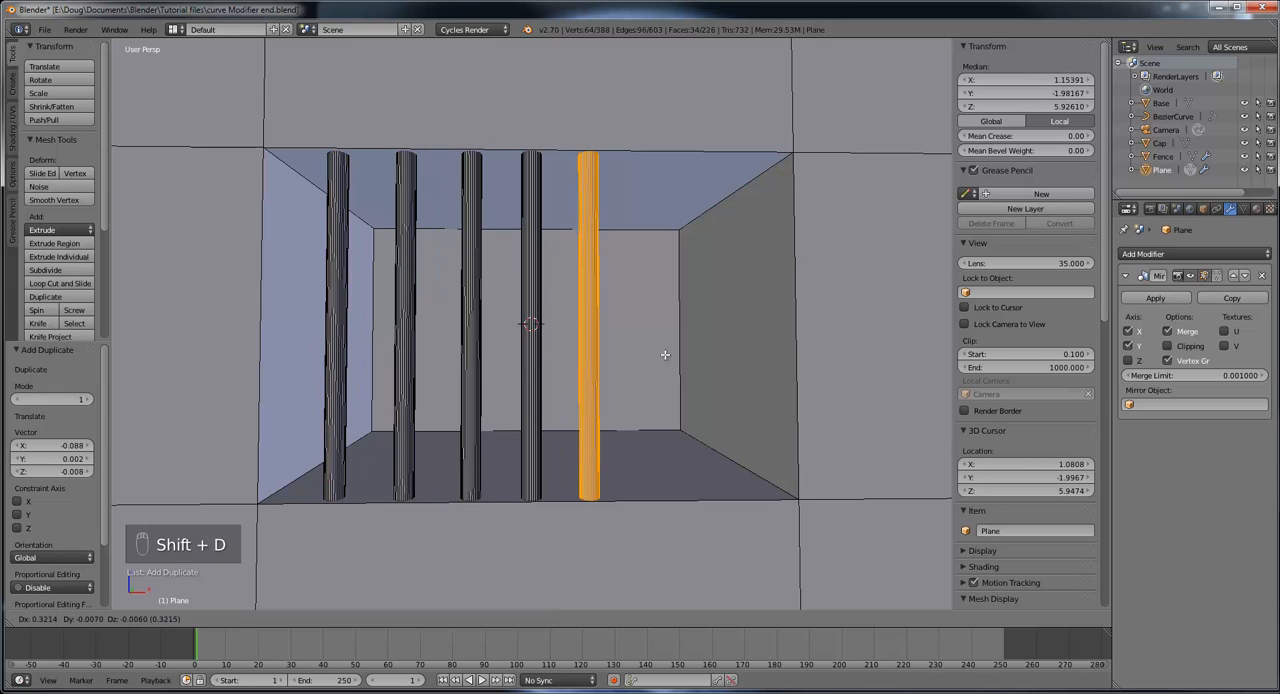
pyautogui.click(652, 348)
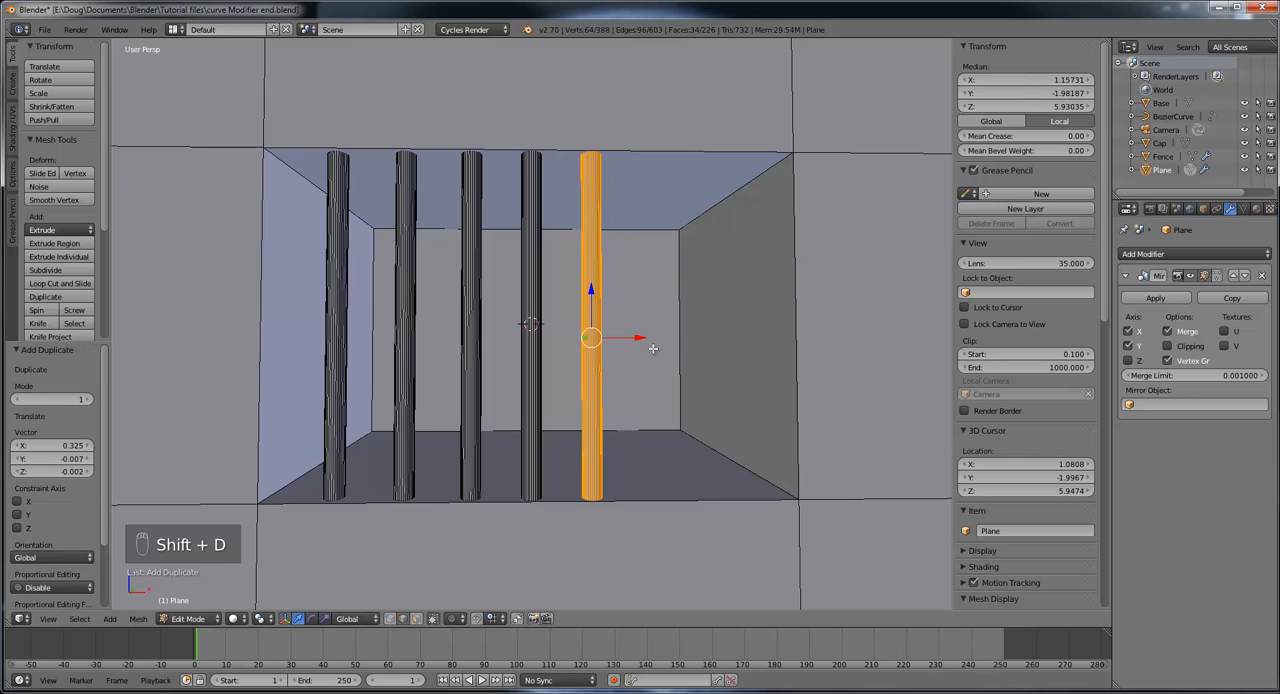
pyautogui.hotkey('shift', 'd')
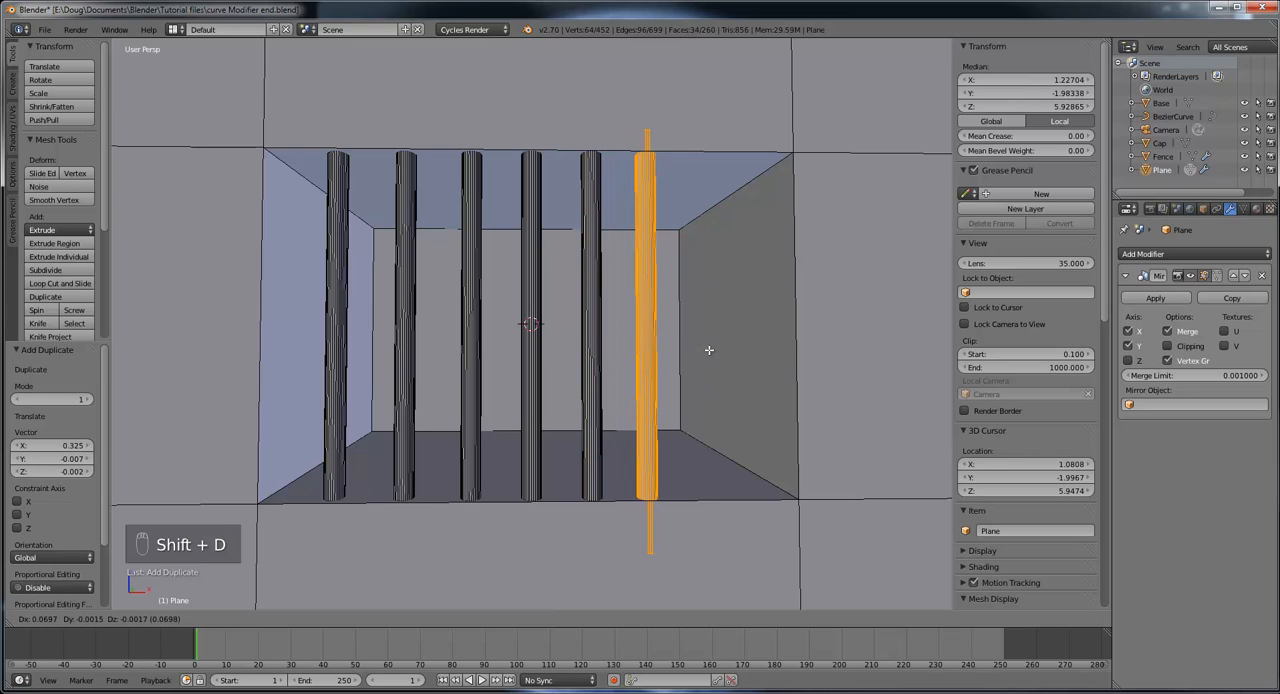
pyautogui.moveTo(711, 348); pyautogui.dragTo(791, 397, button='middle')
# Step: Shift the newest bar 0.004 along Y and 0.011 along X, and duplicate it 0.099 along X toward the window's edge
pyautogui.press('g')
pyautogui.press('y')
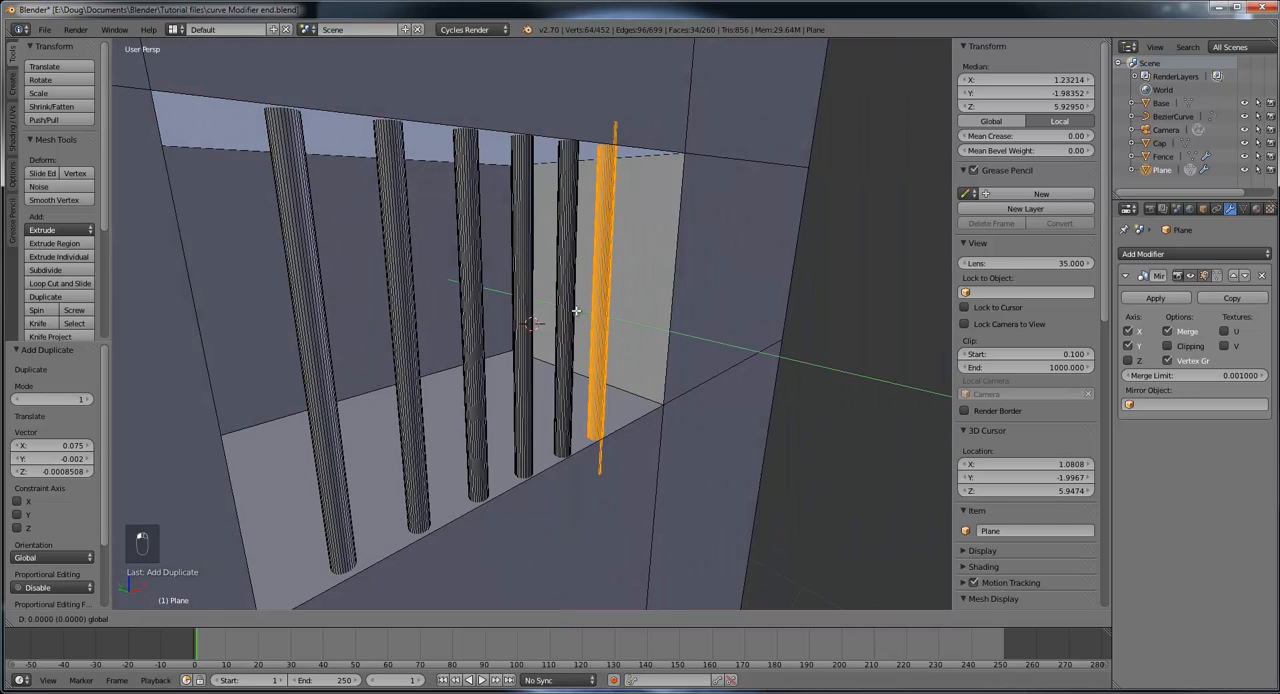
pyautogui.click(554, 360)
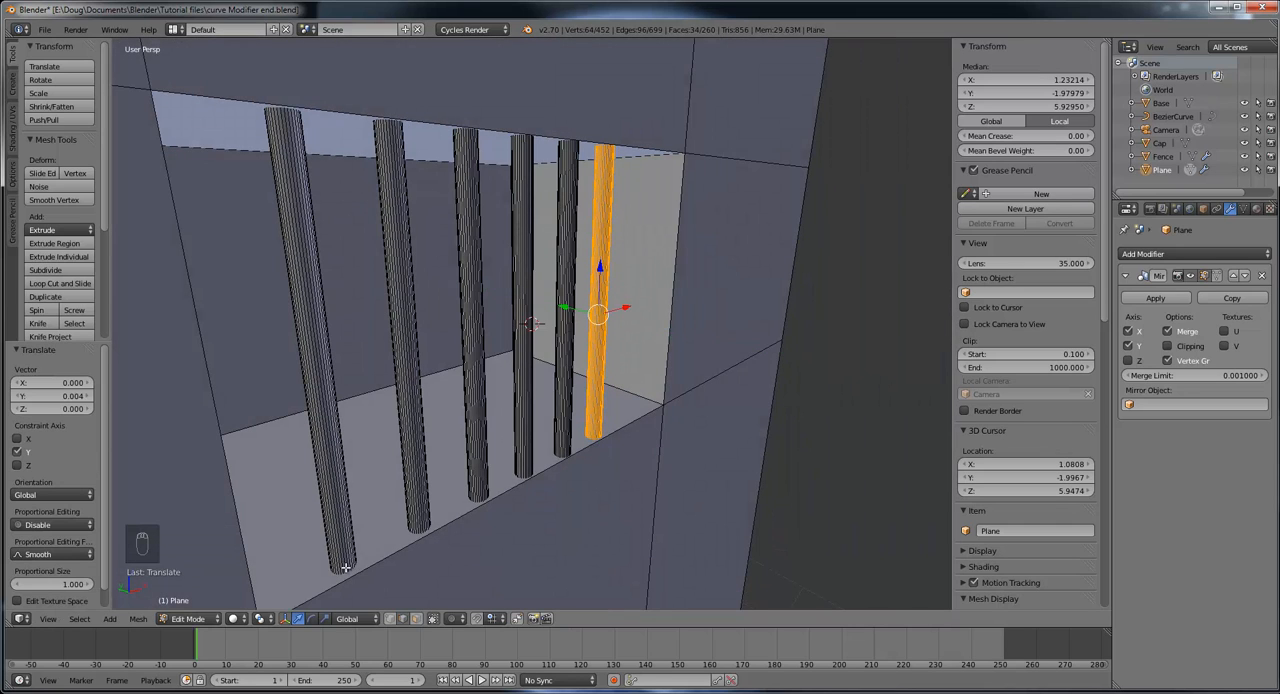
pyautogui.moveTo(625, 424); pyautogui.dragTo(730, 352, button='middle')
pyautogui.moveTo(698, 336); pyautogui.dragTo(706, 337)
pyautogui.hotkey('shift', 'd')
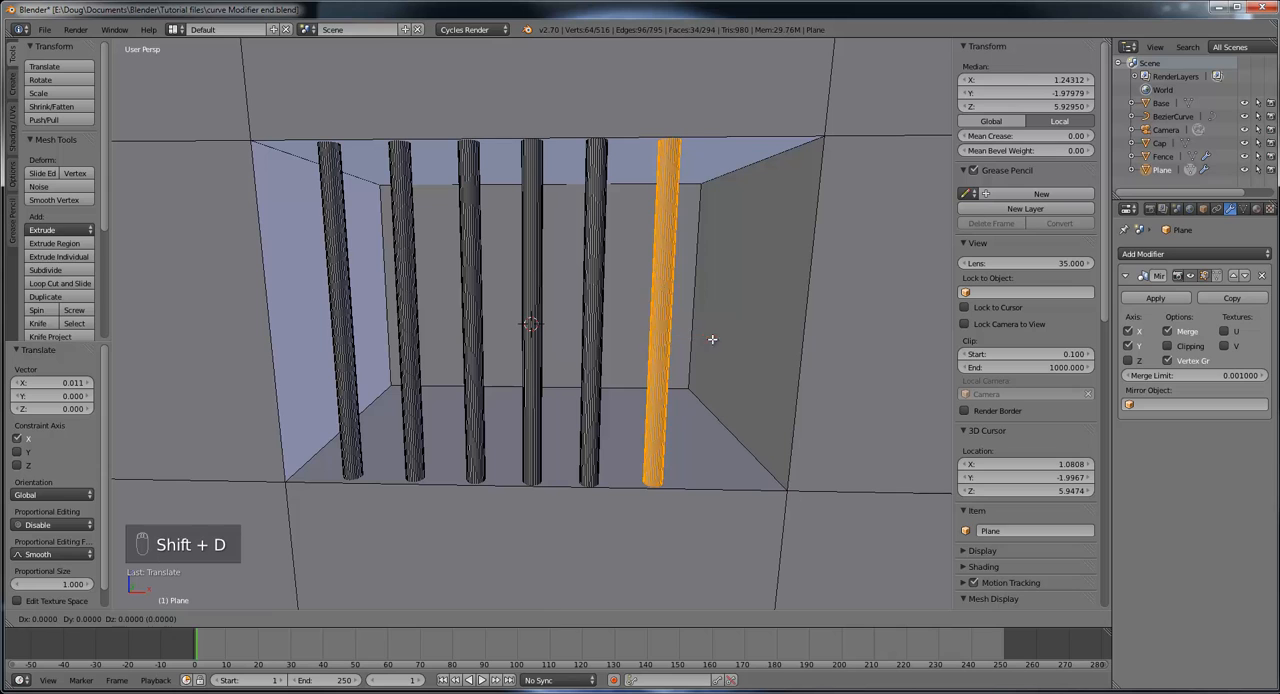
pyautogui.click(788, 342)
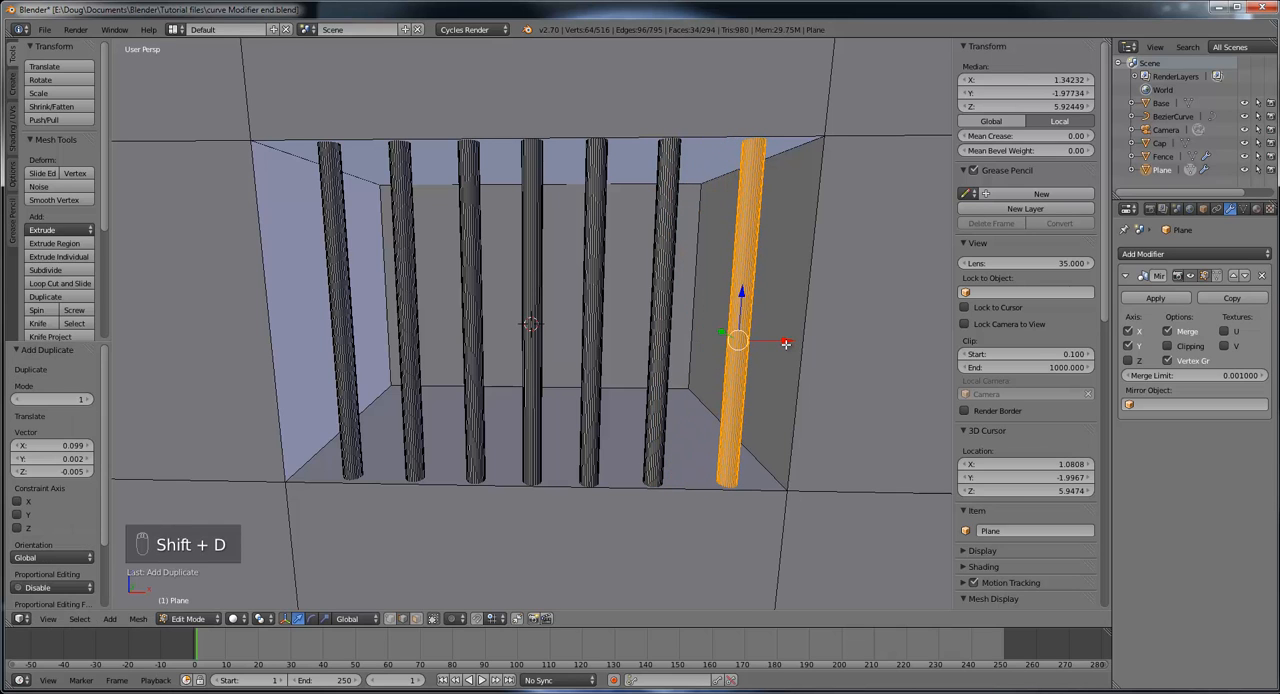
# Step: Using face selection, select the whole bar second from the window's positive X end and move it 0.001 along Y
pyautogui.scroll(-8, 786, 344)
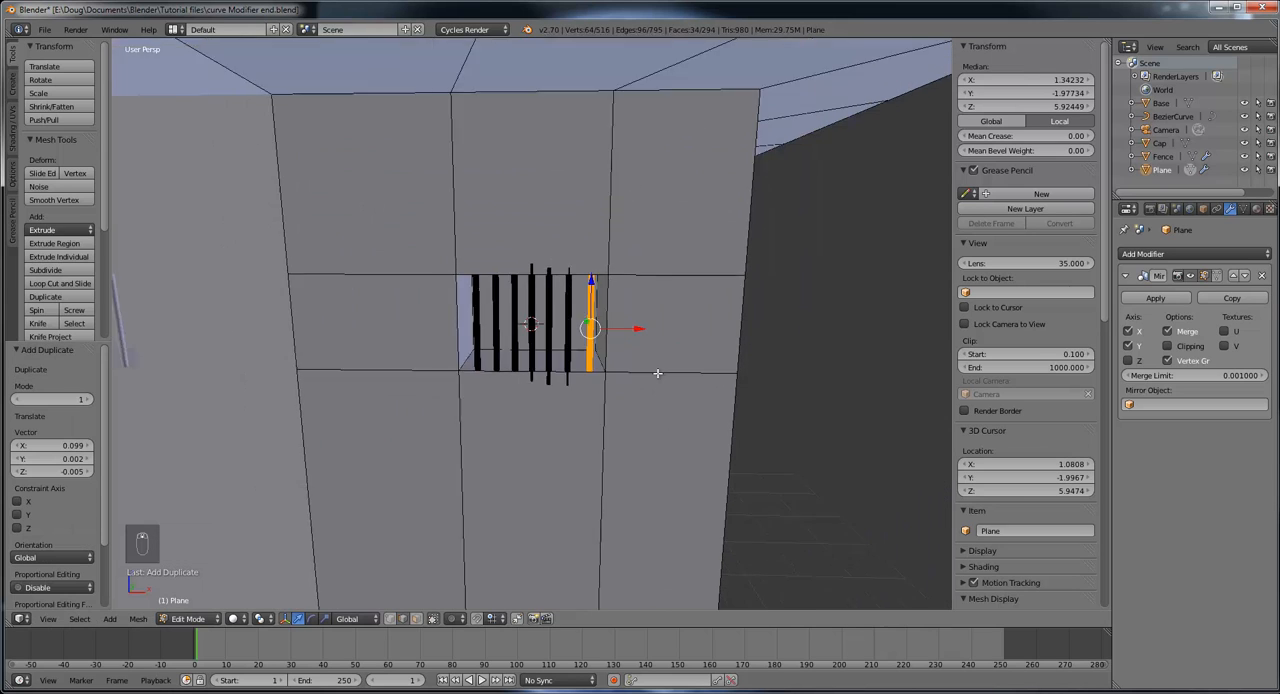
pyautogui.moveTo(657, 373); pyautogui.dragTo(654, 417, button='middle')
pyautogui.scroll(6, 621, 384)
pyautogui.scroll(1, 654, 417)
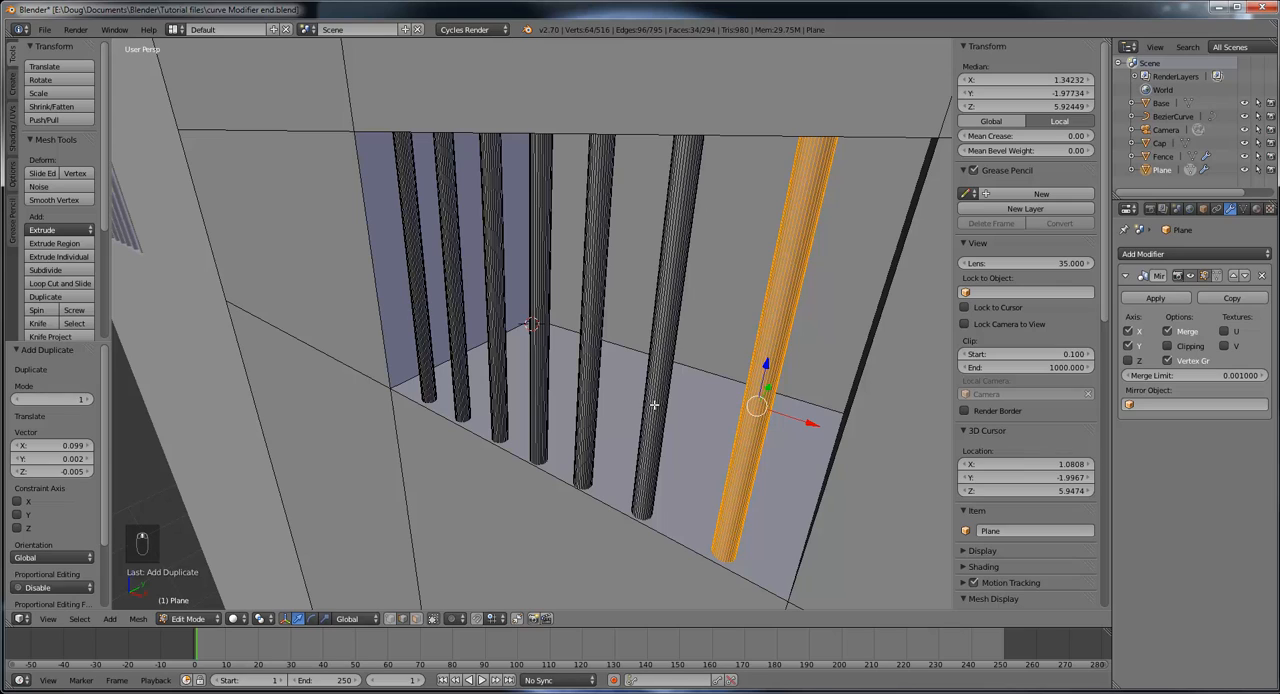
pyautogui.rightClick(655, 388)
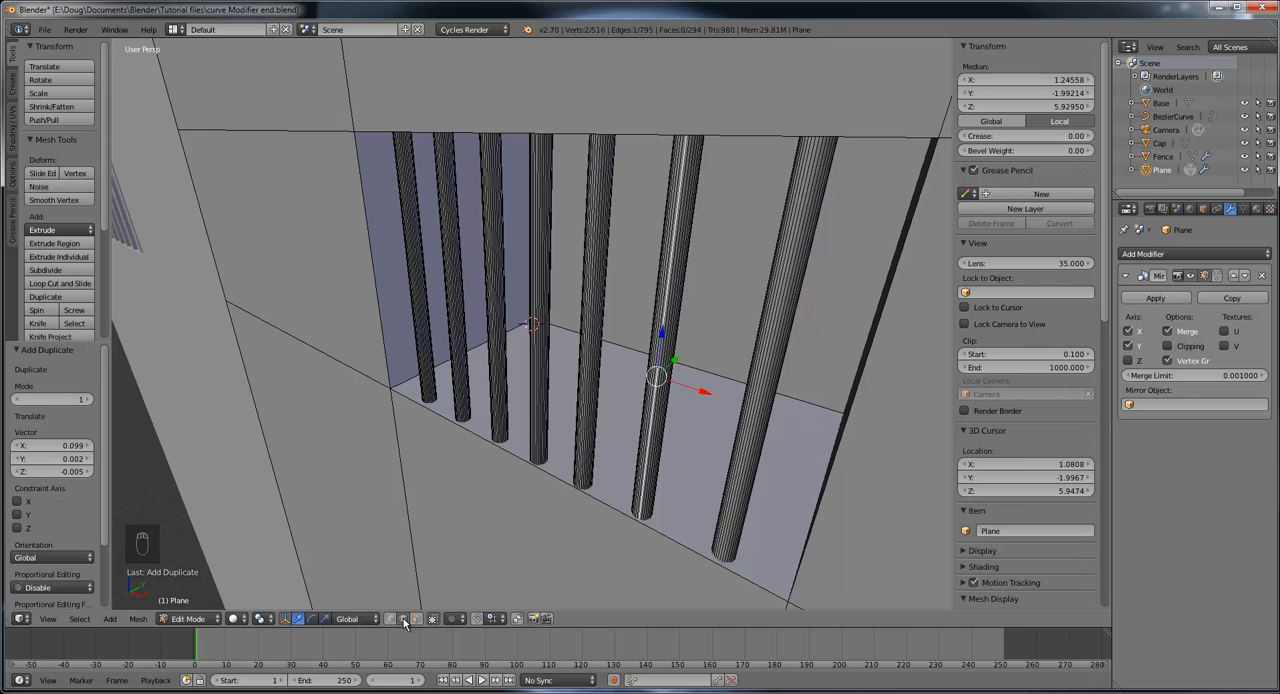
pyautogui.click(416, 619)
pyautogui.rightClick(658, 352)
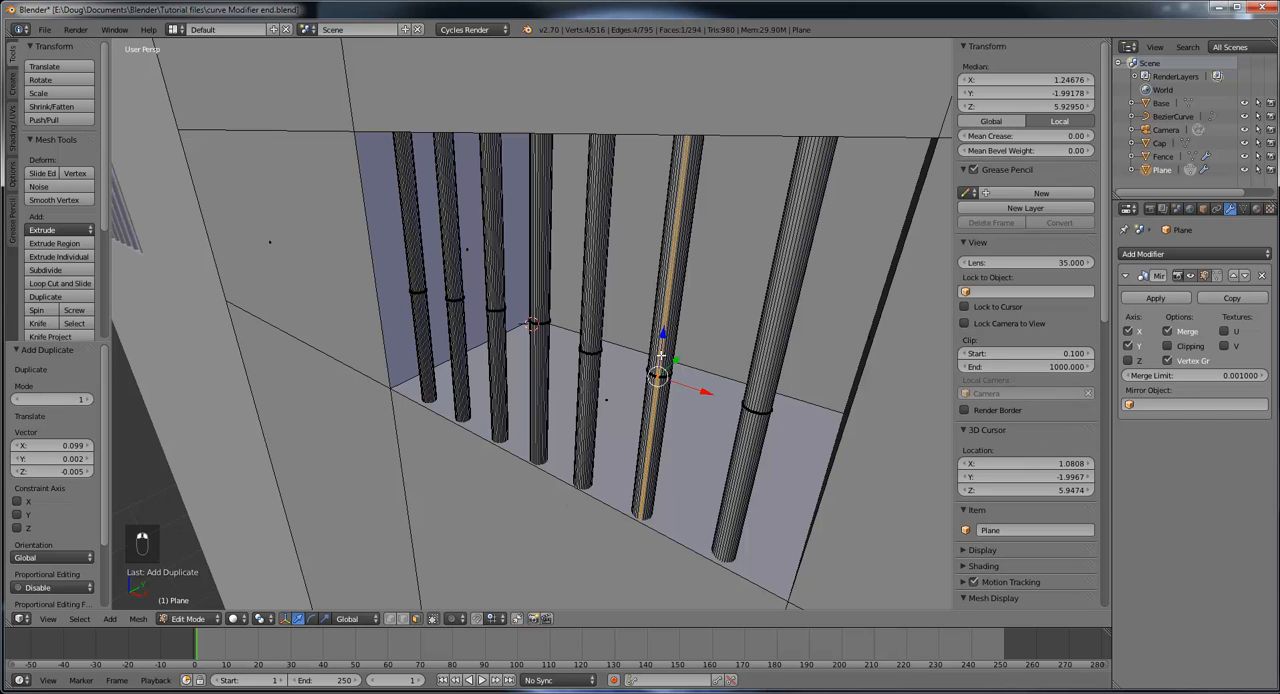
pyautogui.moveTo(684, 385); pyautogui.dragTo(681, 376, button='middle')
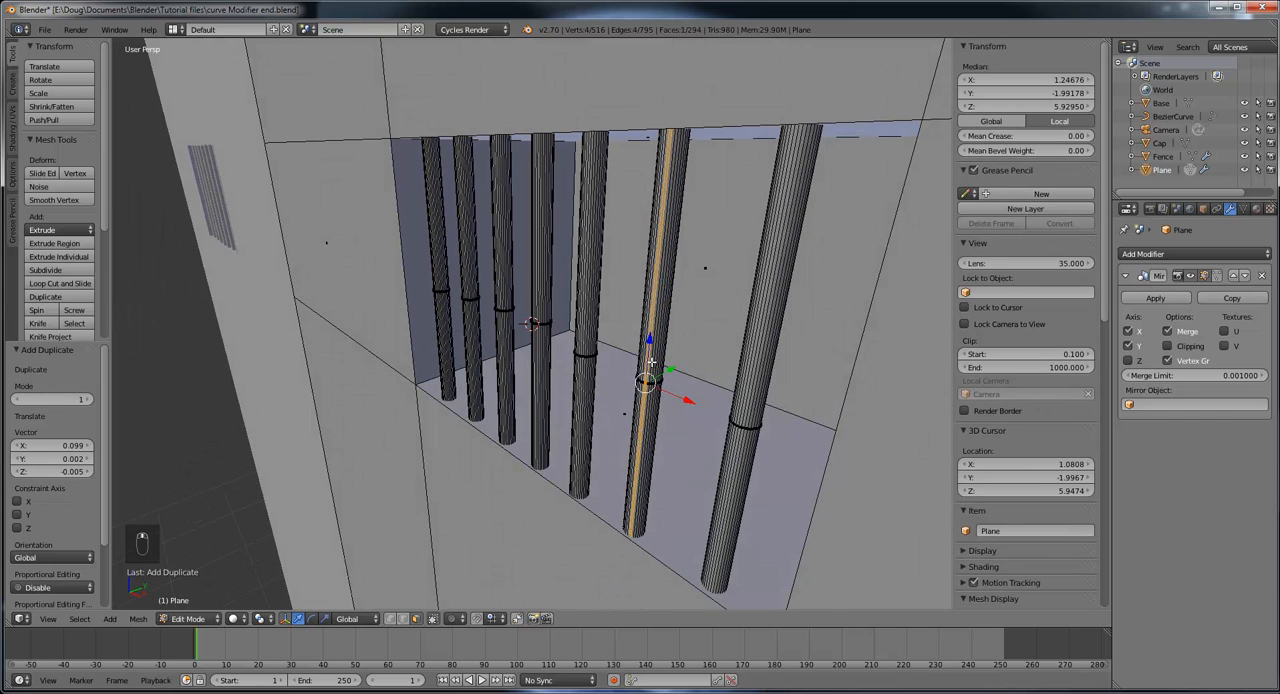
pyautogui.scroll(3, 770, 351)
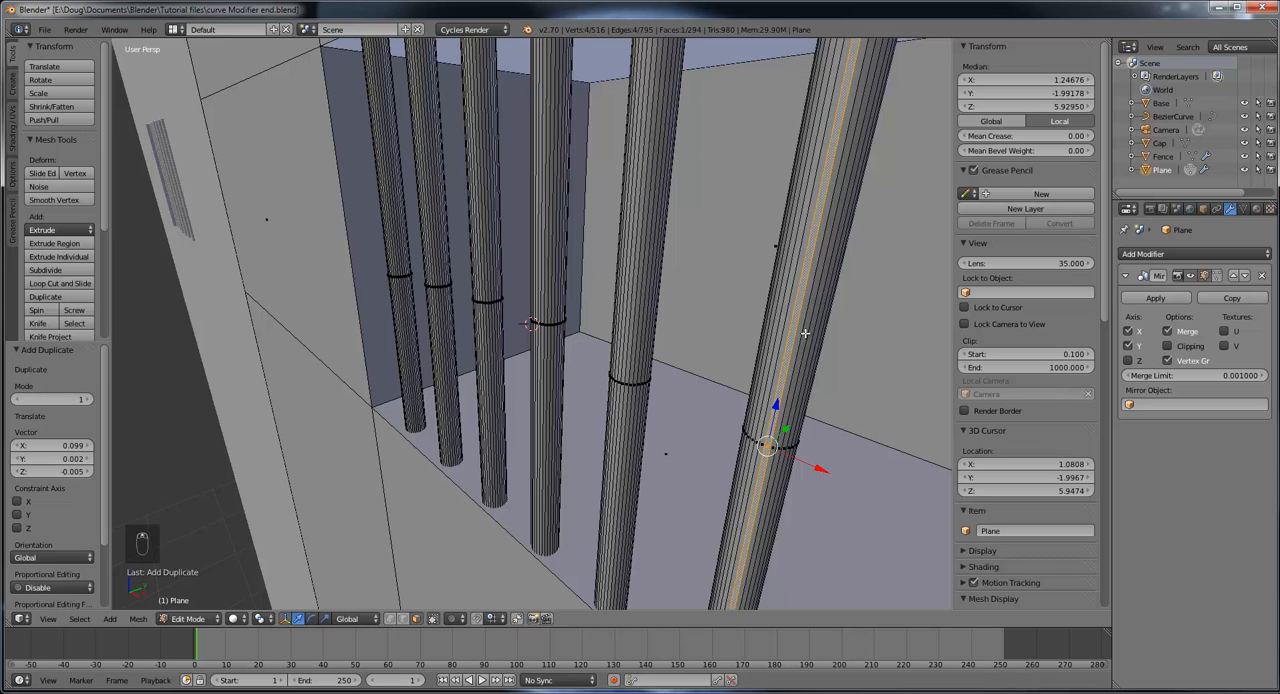
pyautogui.press('l')
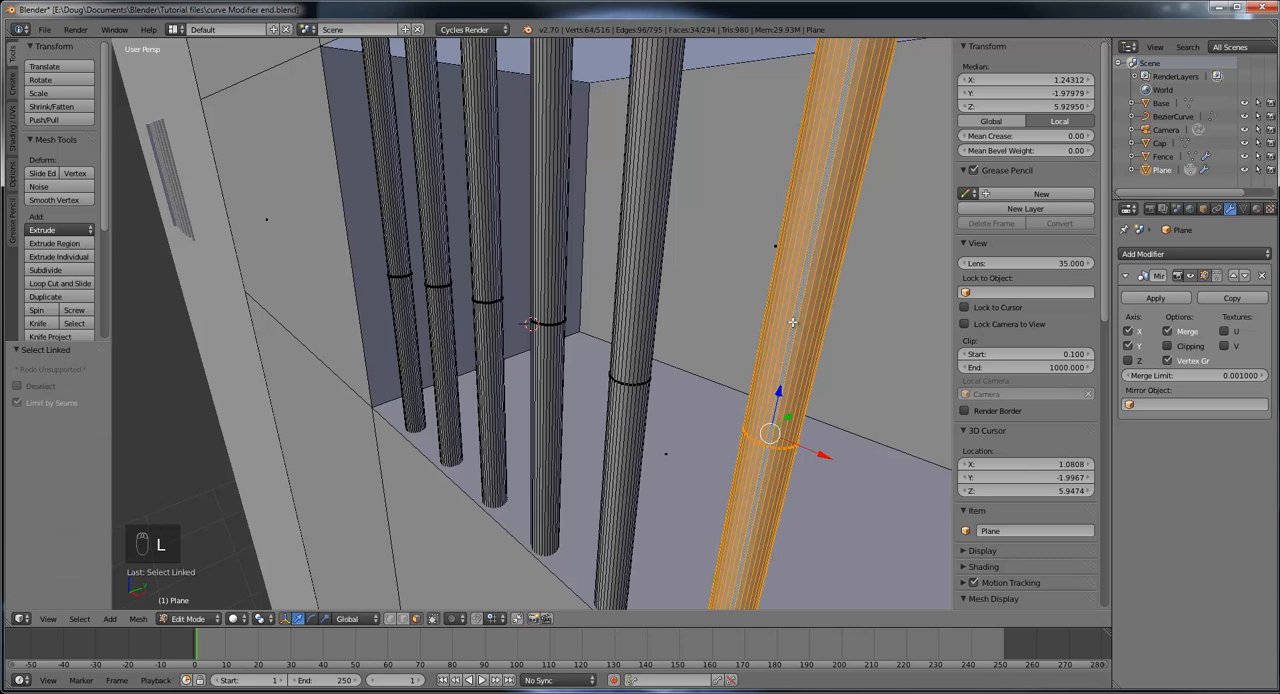
pyautogui.scroll(-3, 792, 322)
pyautogui.press('g')
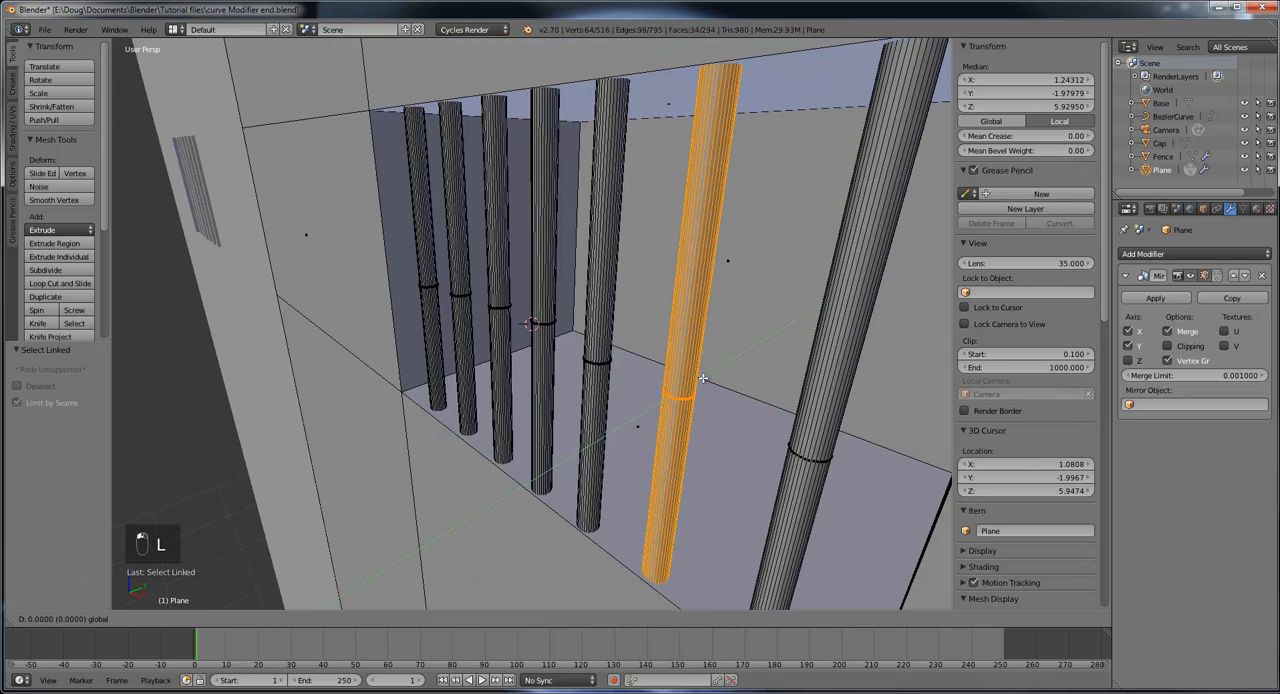
pyautogui.click(705, 376)
# Step: Select all linked geometry of the bar third from the positive X end and move it 0.005 along Y
pyautogui.rightClick(598, 349)
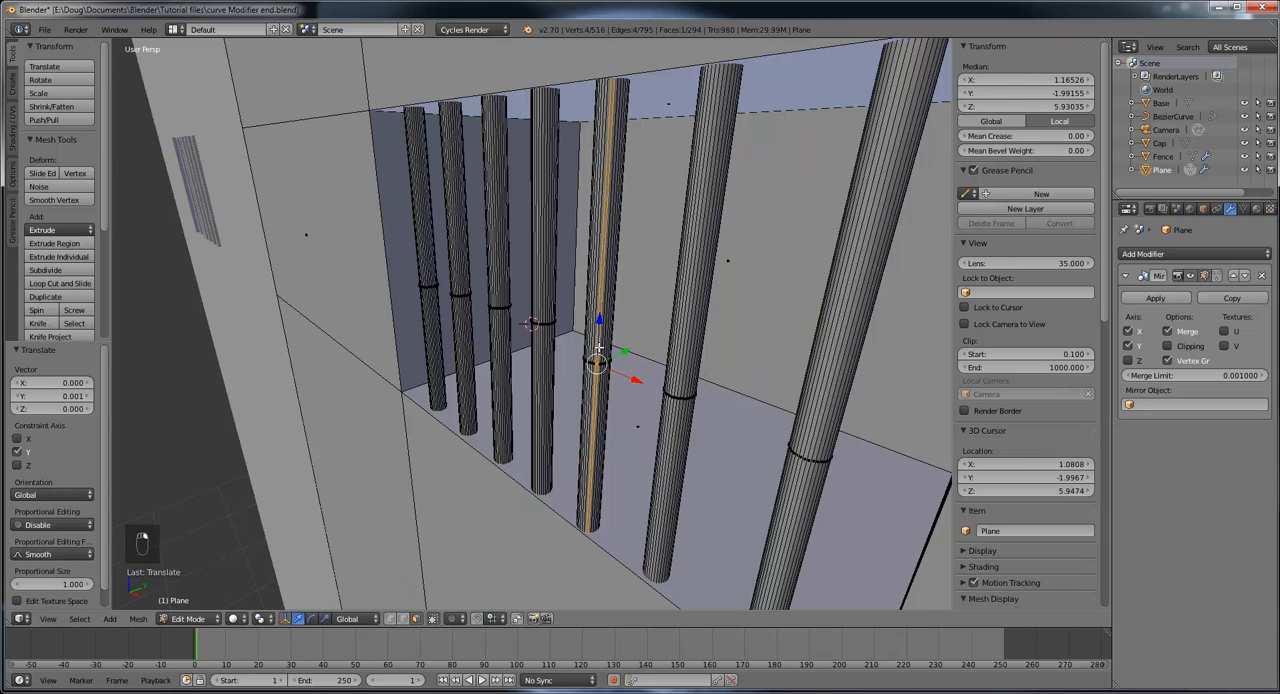
pyautogui.press('l')
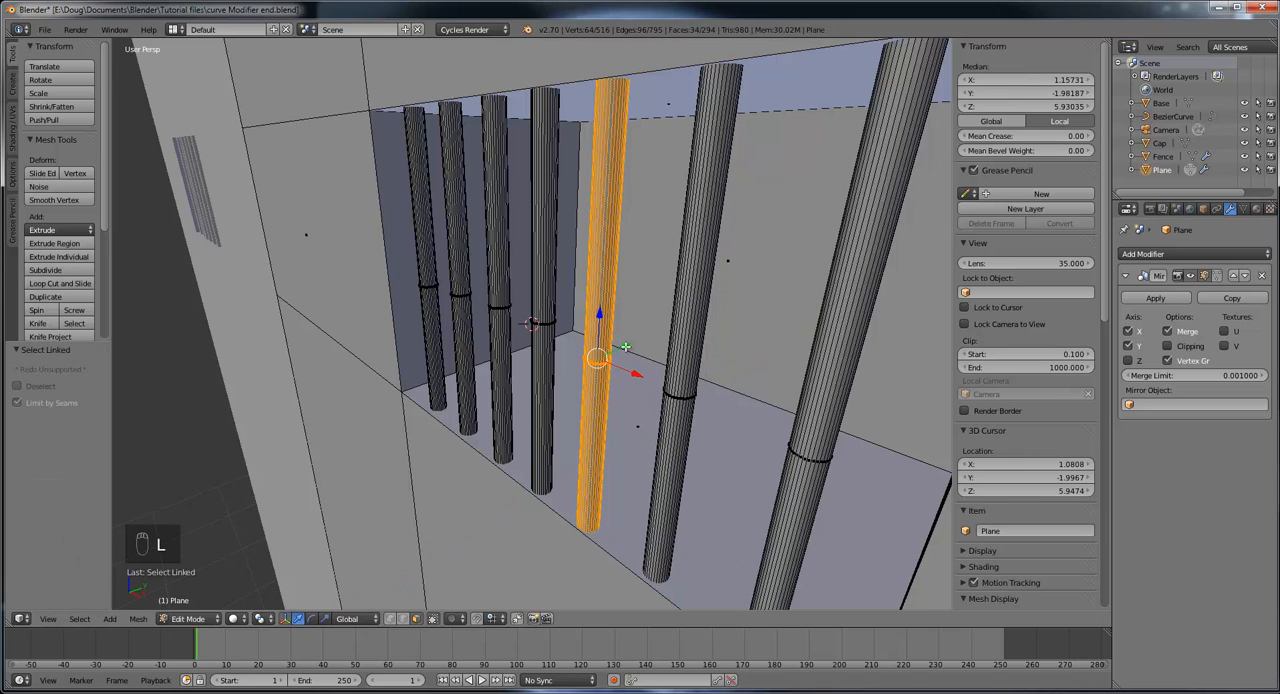
pyautogui.press('g')
pyautogui.press('y')
pyautogui.click(628, 345)
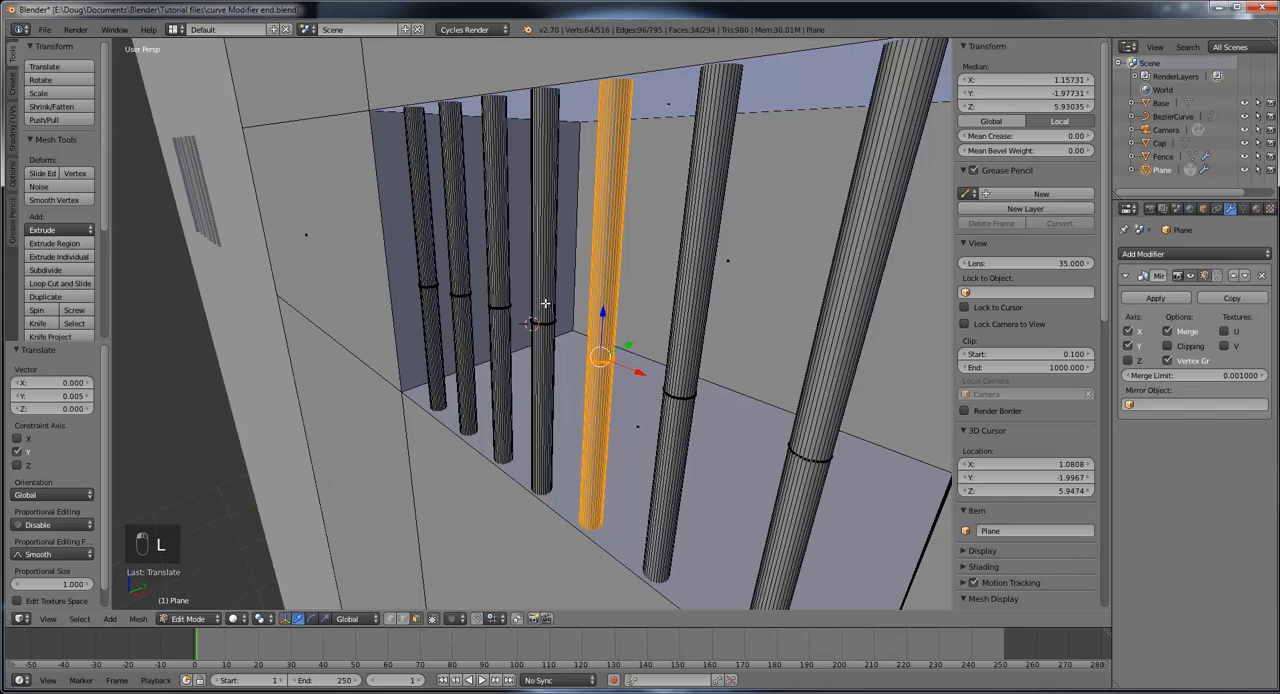
# Step: Select the entire centre bar and move it 0.005 along Y into the opening
pyautogui.rightClick(544, 276)
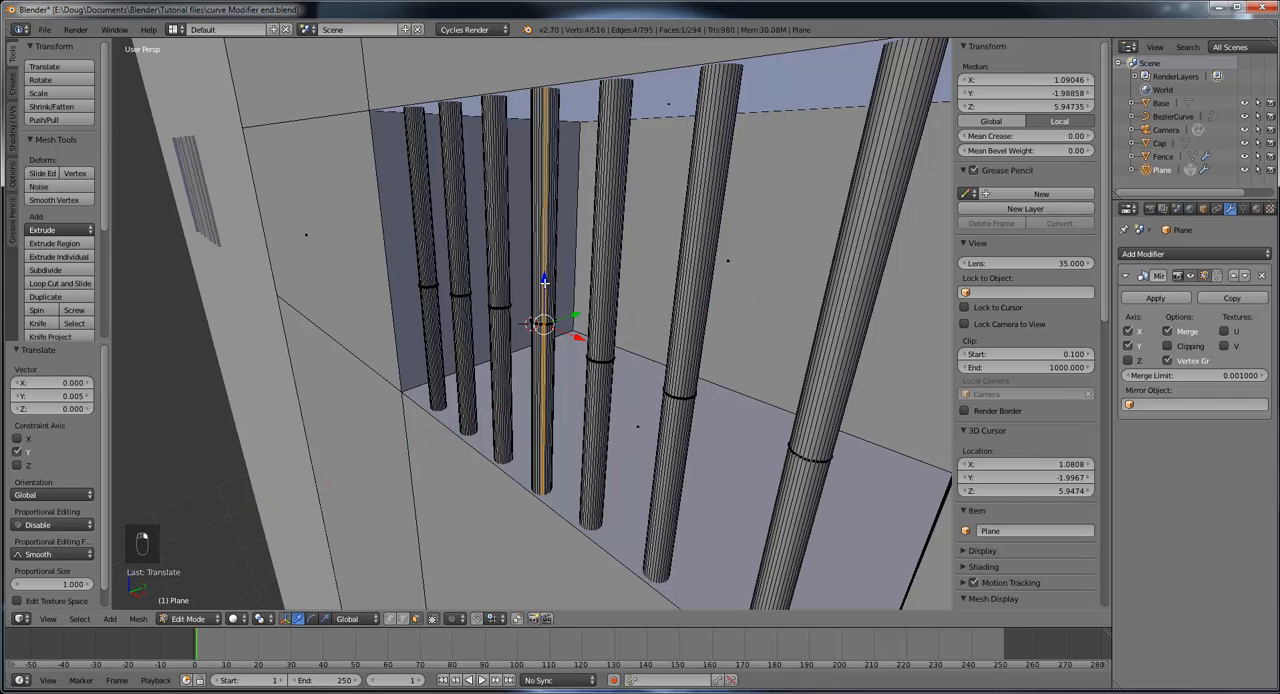
pyautogui.press('l')
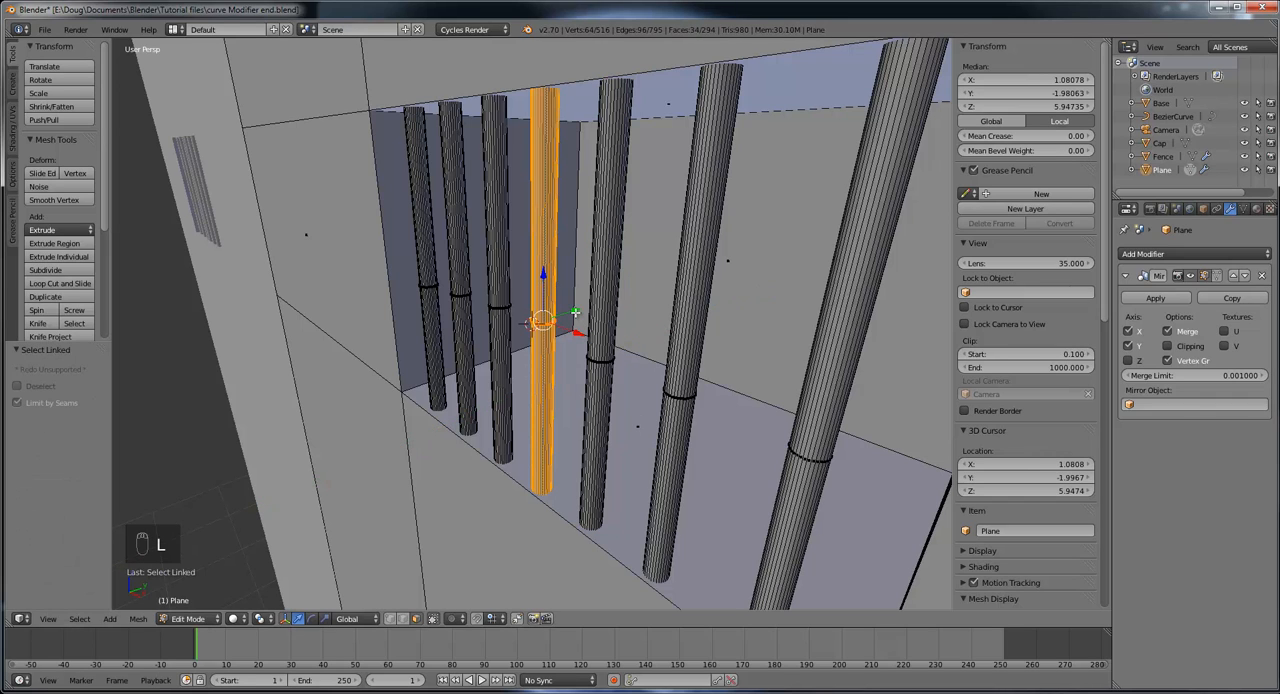
pyautogui.moveTo(575, 313); pyautogui.dragTo(506, 330)
# Step: Examine the barred window and its mirrored copy from several angles, checking the bars' spacing and how their ends meet the opening
pyautogui.scroll(-8, 478, 334)
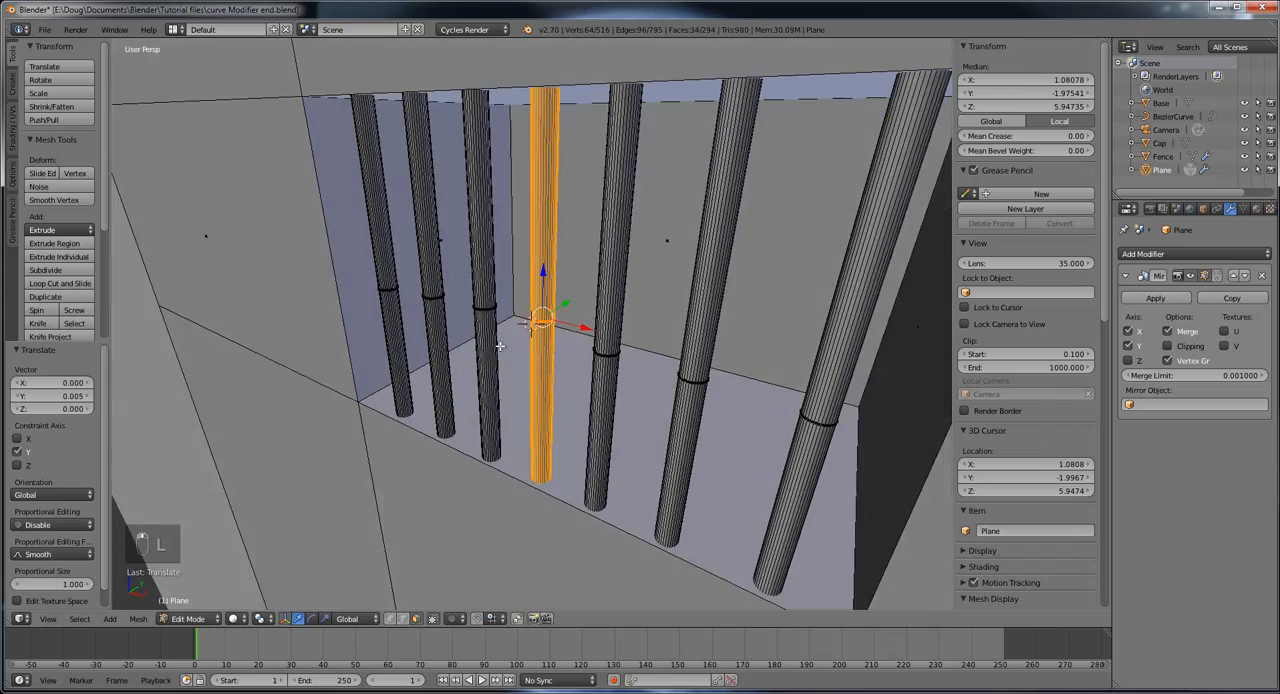
pyautogui.scroll(-5, 528, 336)
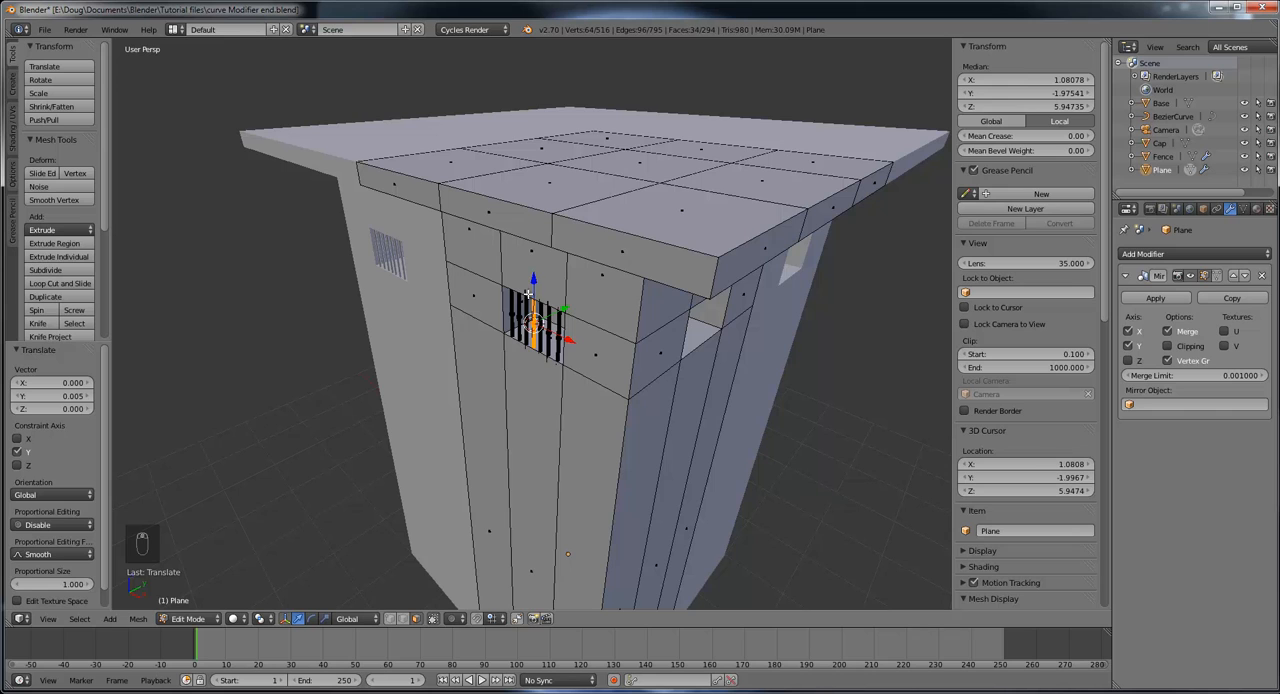
pyautogui.scroll(12, 530, 294)
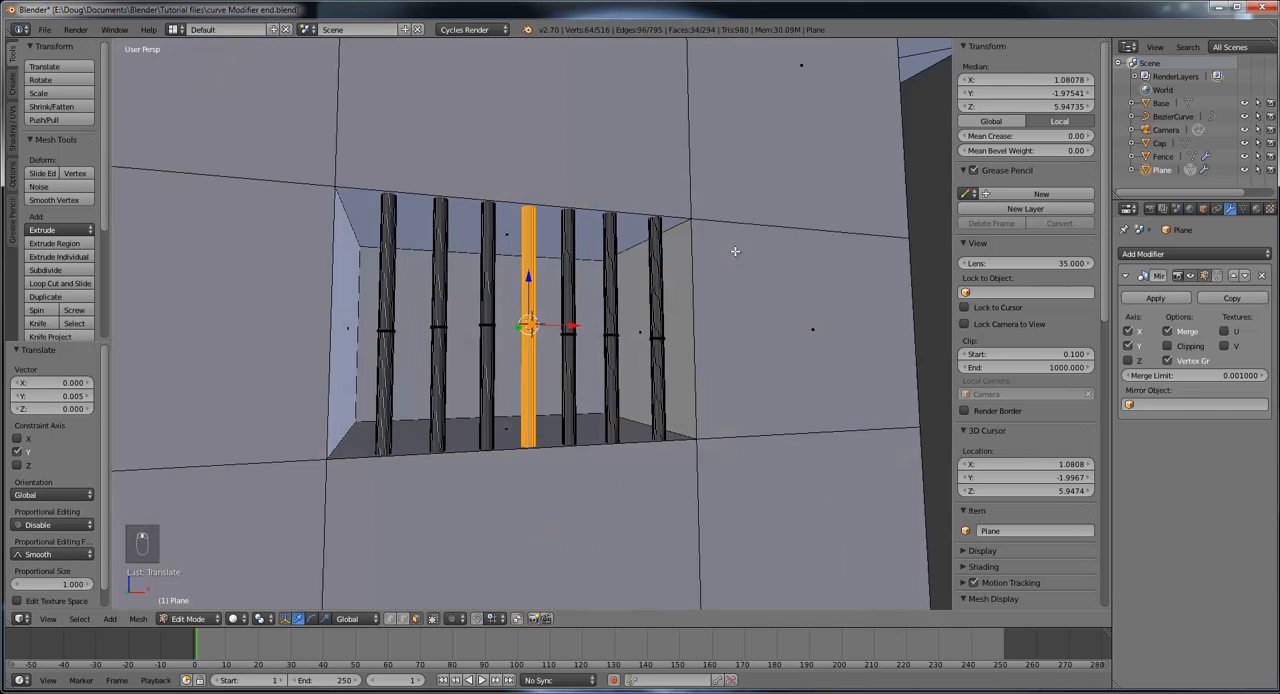
pyautogui.moveTo(735, 251); pyautogui.dragTo(619, 321, button='middle')
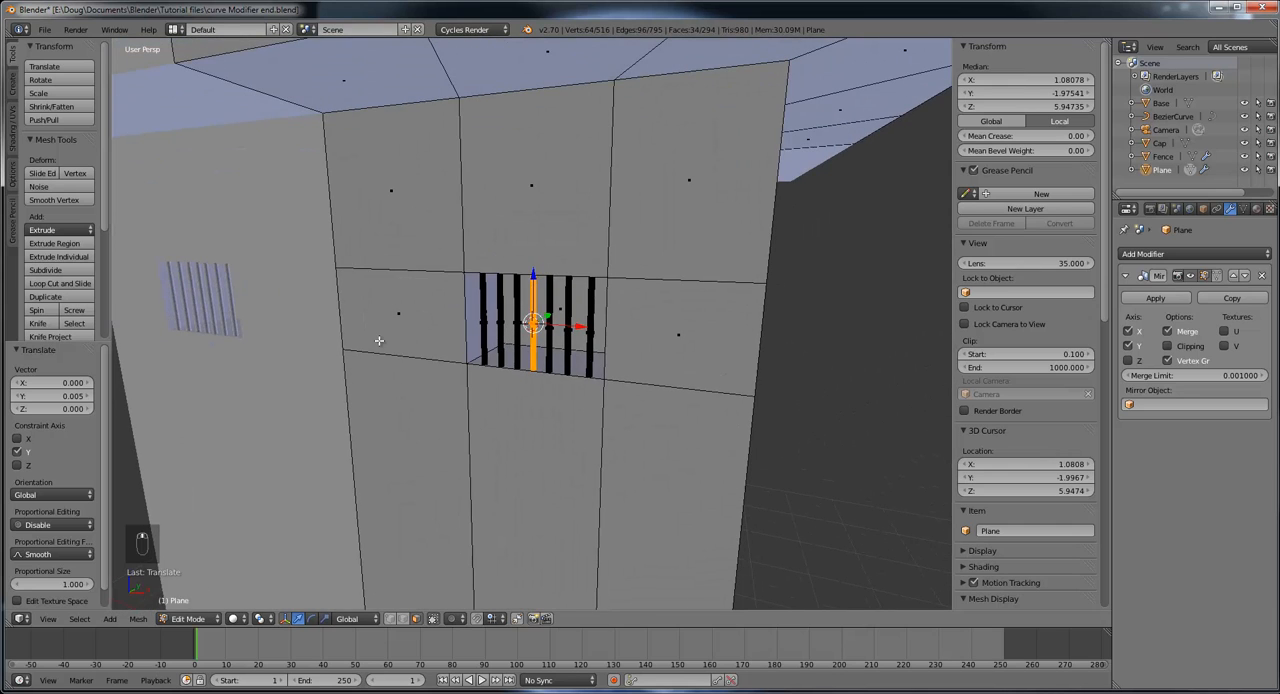
pyautogui.moveTo(379, 340); pyautogui.dragTo(639, 358, button='middle')
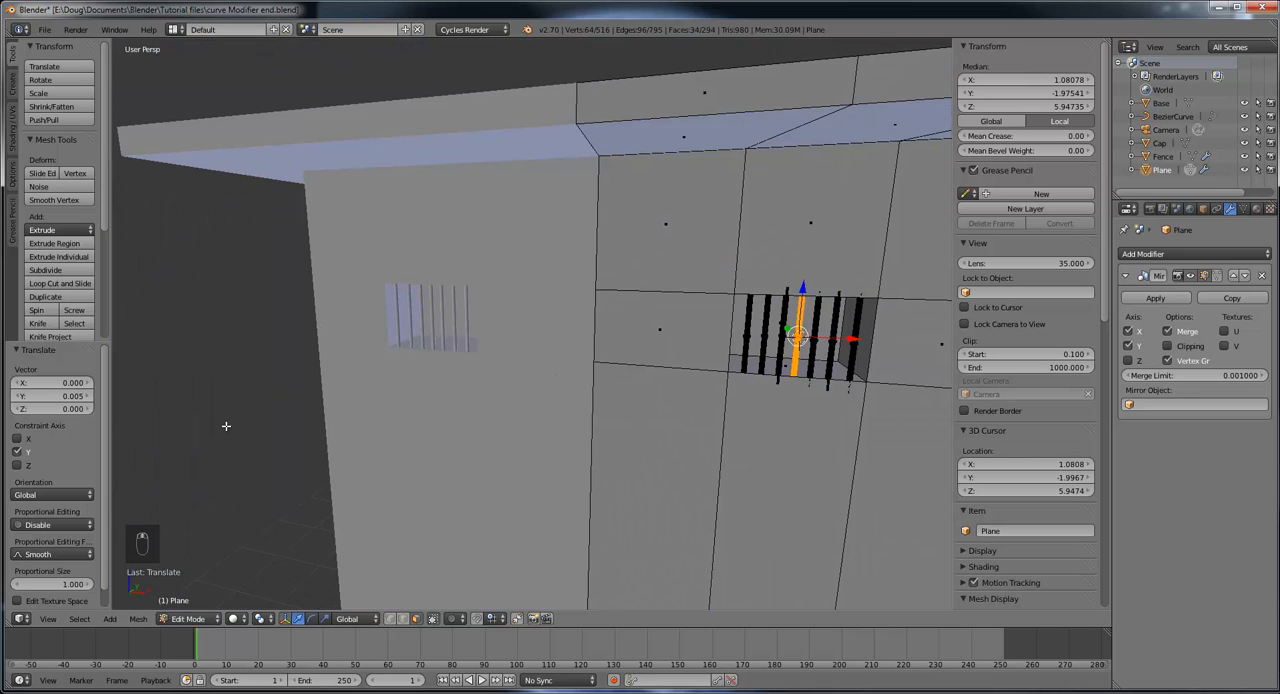
pyautogui.scroll(4, 755, 404)
pyautogui.keyDown('shift'); pyautogui.moveTo(883, 371); pyautogui.dragTo(168, 394, button='middle'); pyautogui.keyUp('shift')
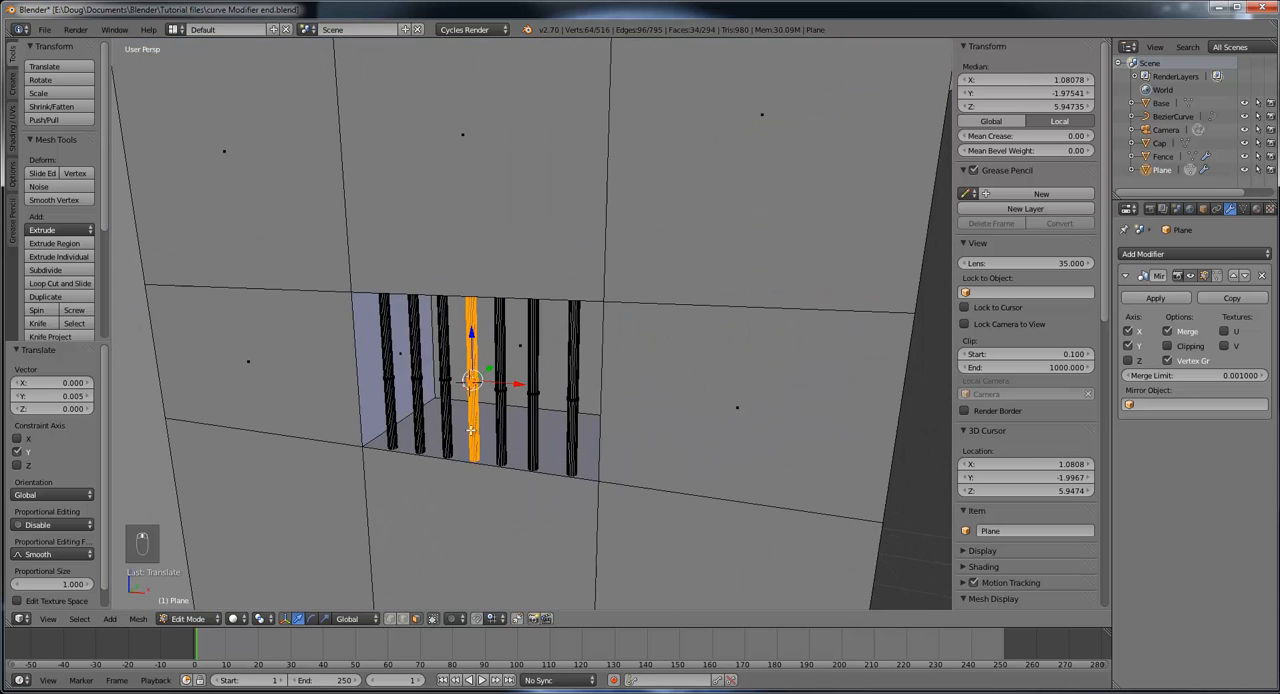
pyautogui.scroll(4, 470, 430)
pyautogui.scroll(6, 470, 430)
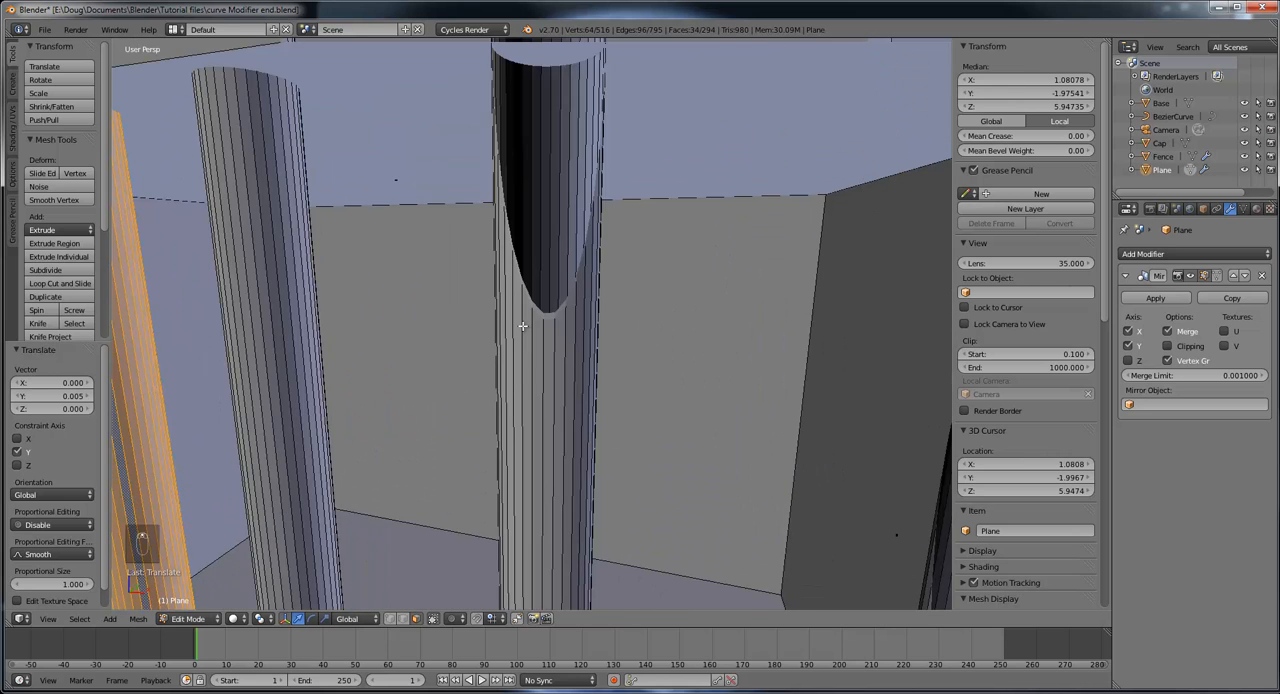
pyautogui.scroll(-5, 522, 326)
pyautogui.scroll(-2, 536, 304)
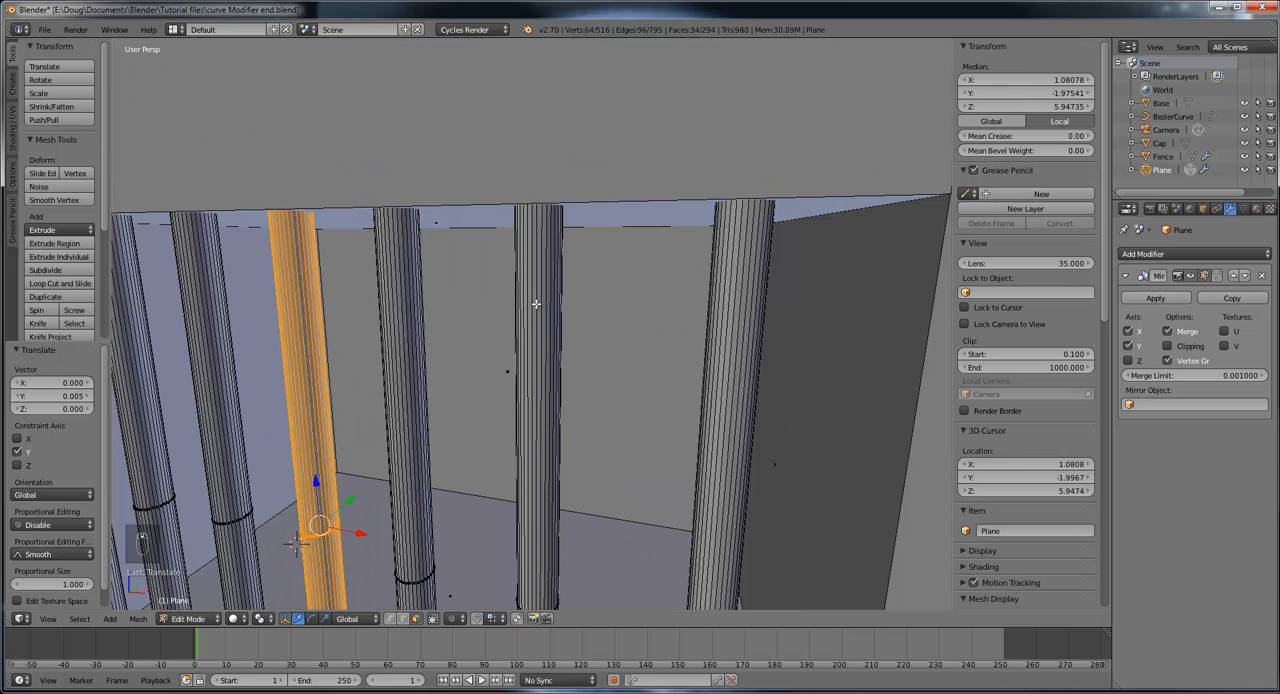
# Step: Using edge selection, select both vertical outer edges of the positive X wall's window opening and snap the 3D cursor to the selection
pyautogui.scroll(-6, 536, 304)
pyautogui.moveTo(680, 326); pyautogui.dragTo(697, 334, button='middle')
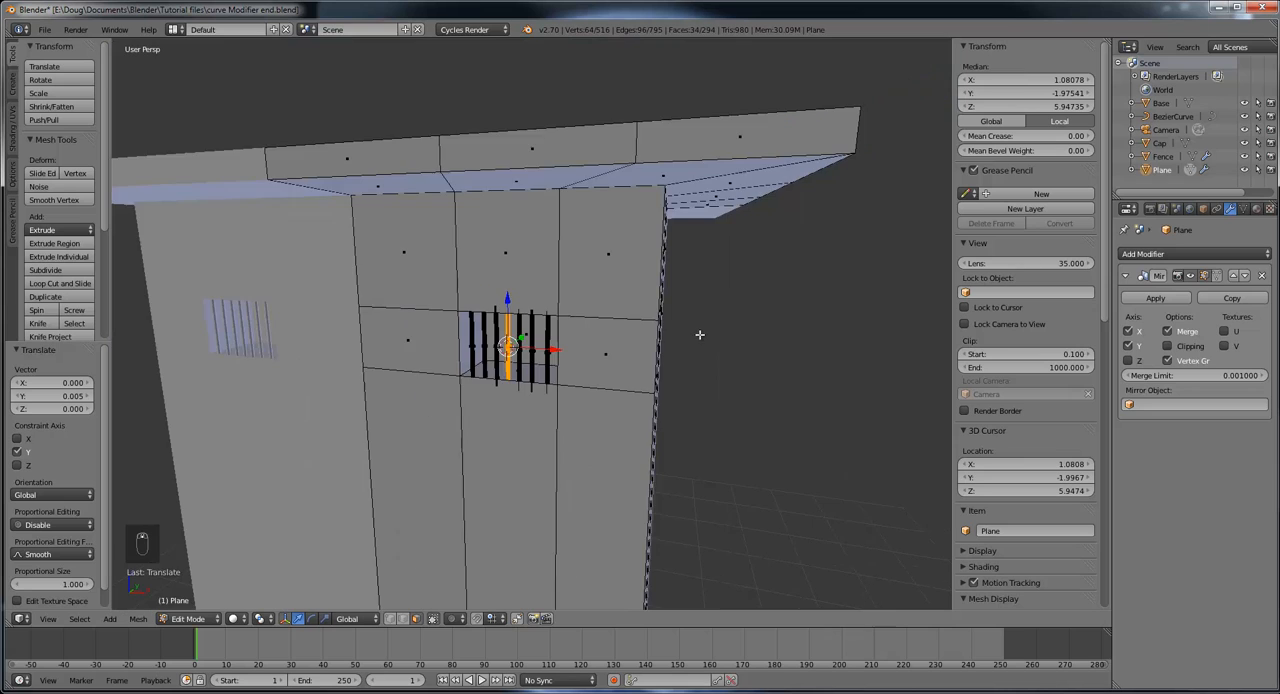
pyautogui.scroll(2, 806, 352)
pyautogui.moveTo(806, 352); pyautogui.dragTo(678, 353, button='middle')
pyautogui.scroll(7, 678, 353)
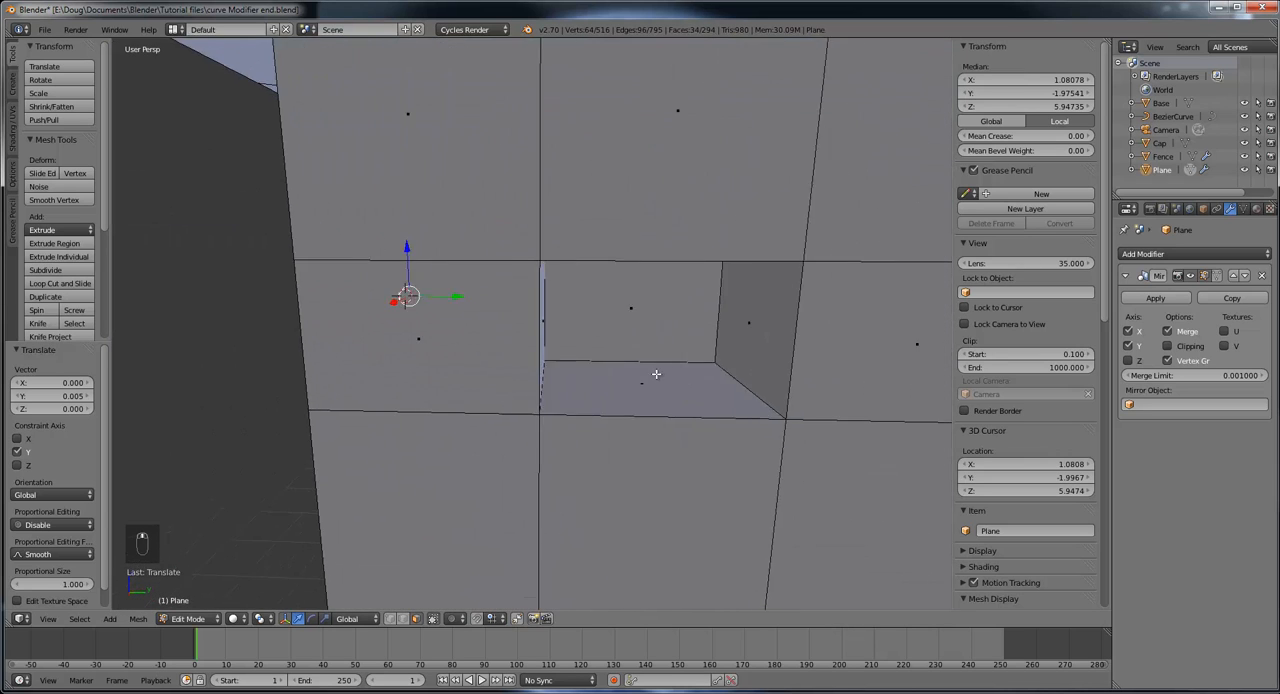
pyautogui.moveTo(663, 376); pyautogui.dragTo(524, 353, button='middle')
pyautogui.rightClick(498, 365)
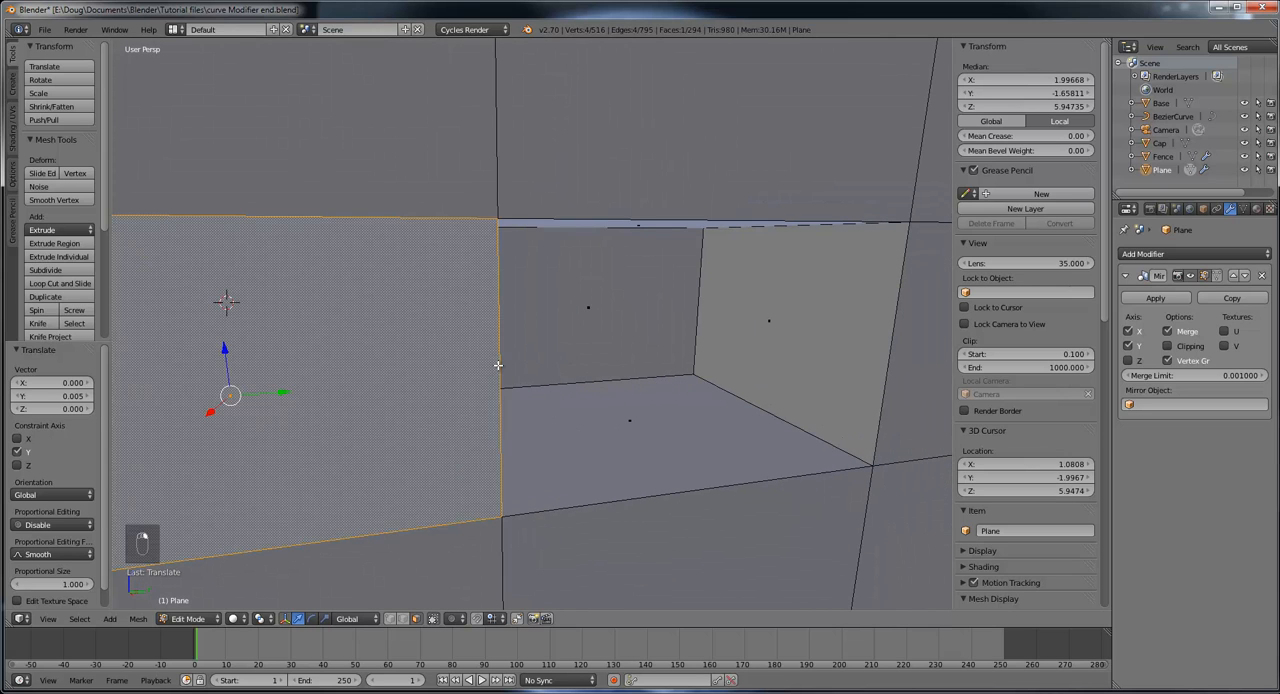
pyautogui.click(404, 619)
pyautogui.rightClick(501, 393)
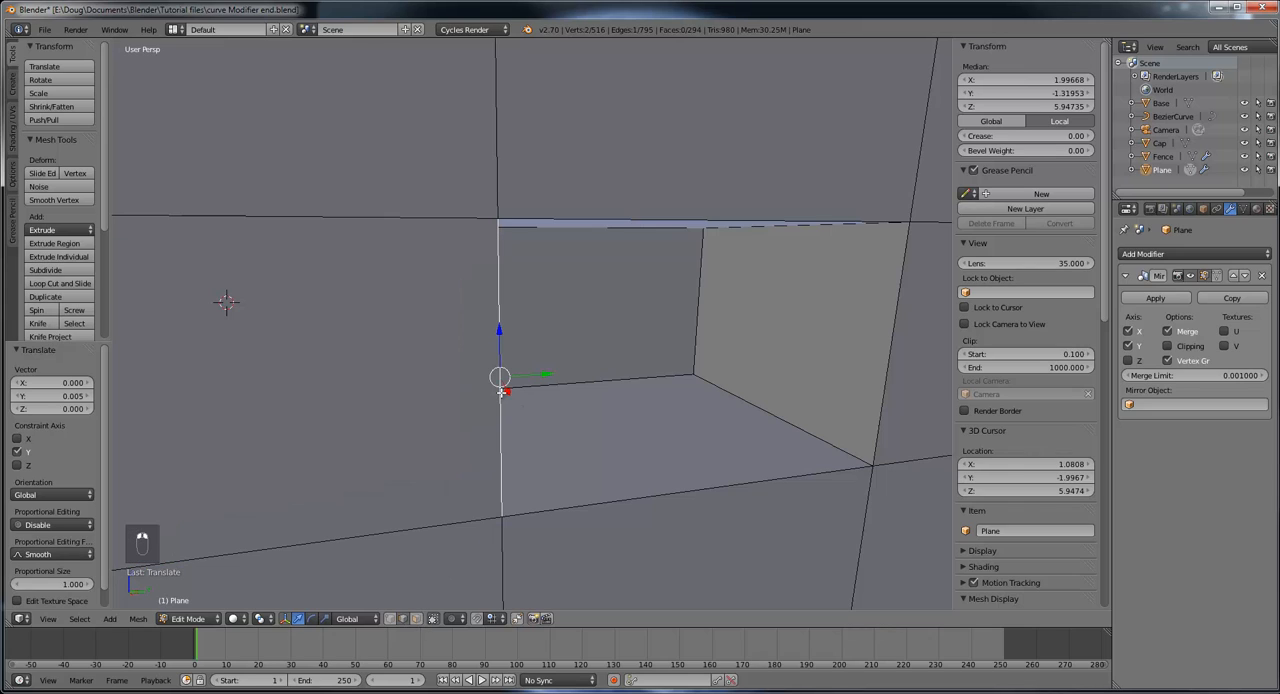
pyautogui.keyDown('shift'); pyautogui.rightClick(900, 308); pyautogui.keyUp('shift')
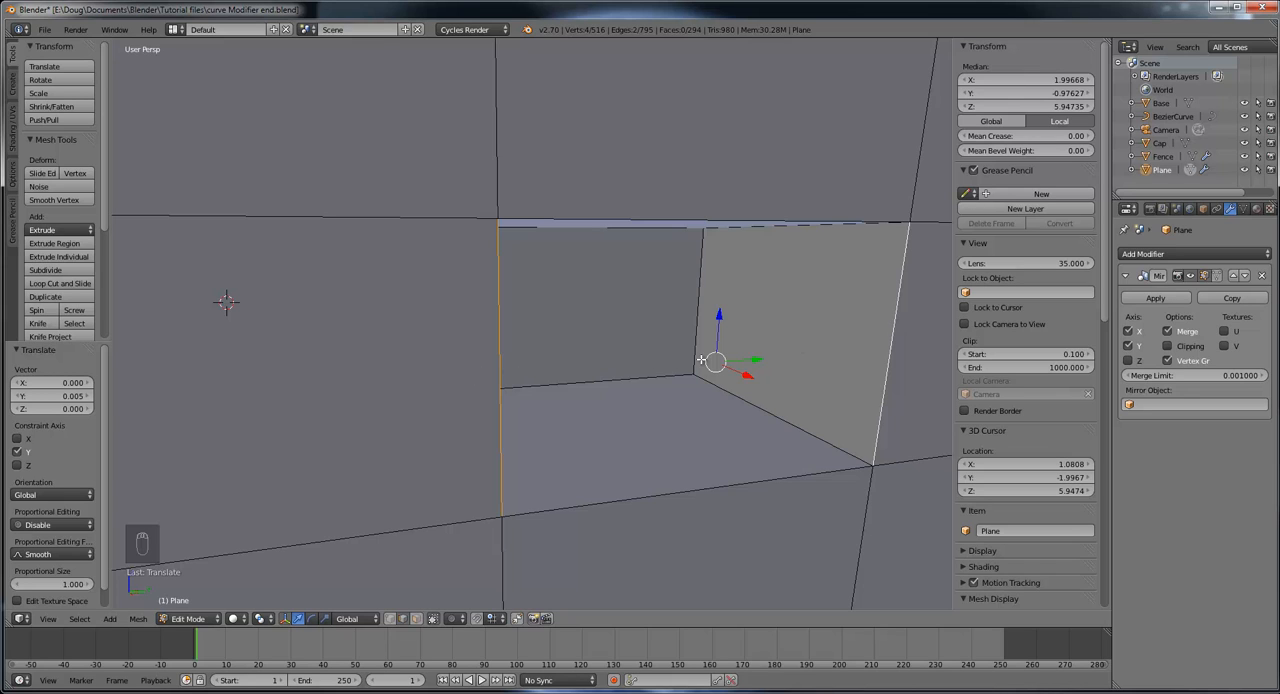
pyautogui.moveTo(701, 360); pyautogui.dragTo(672, 355, button='middle')
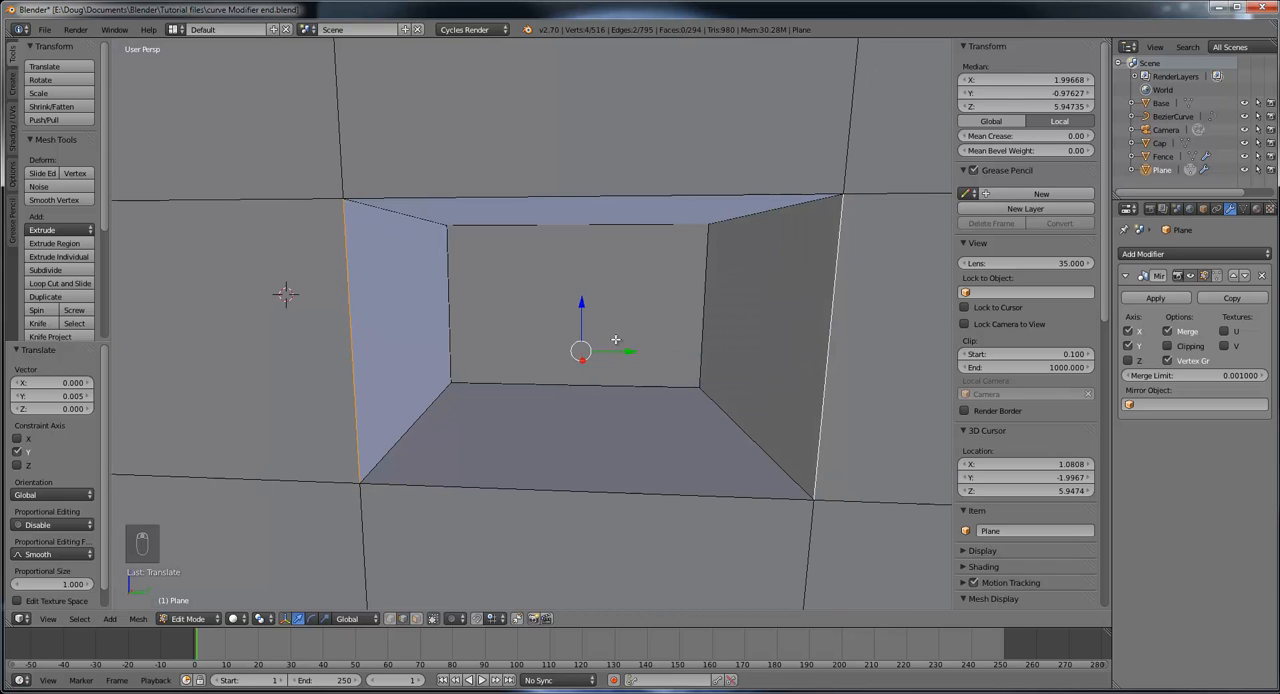
pyautogui.hotkey('shift', 's')
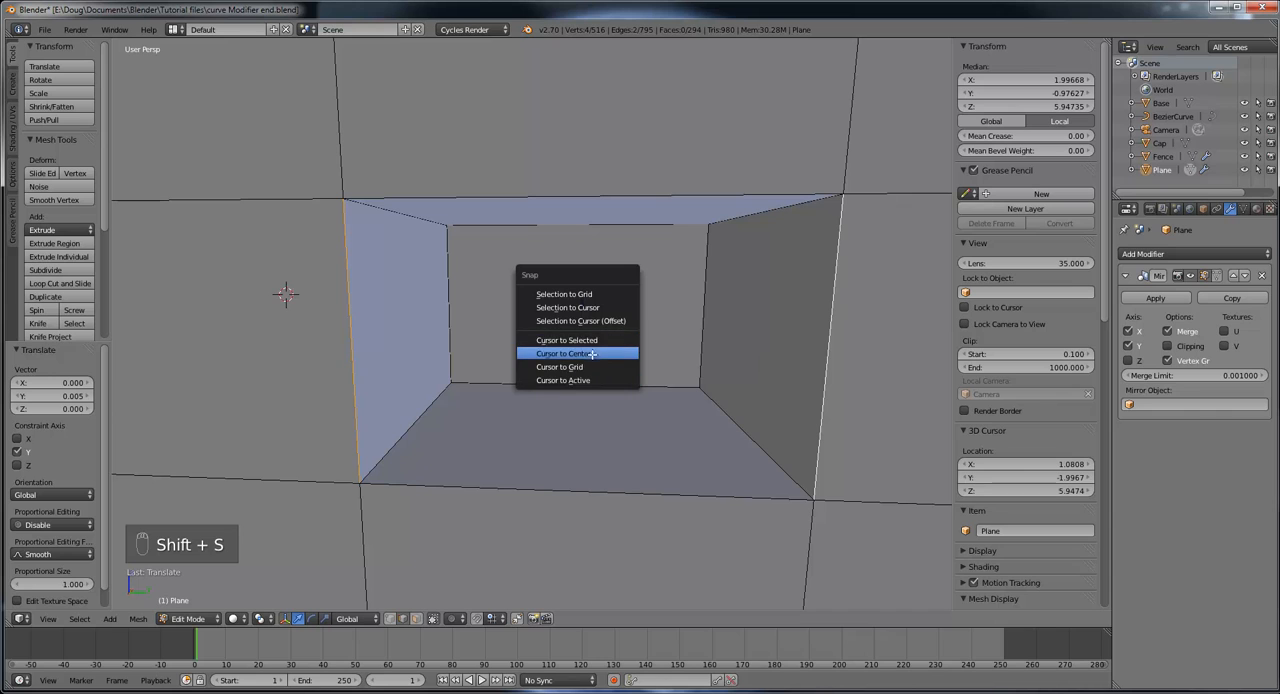
pyautogui.click(588, 340)
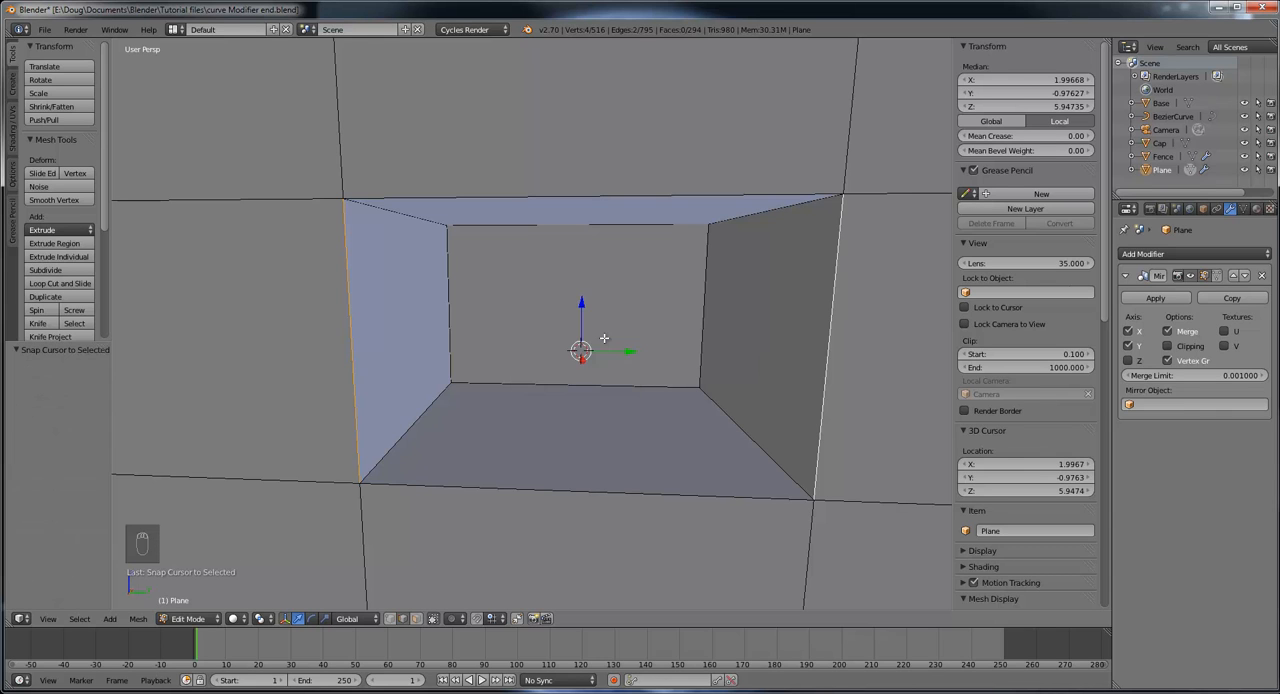
# Step: Add a cylinder with 16 vertices at the 3D cursor in the side window opening
pyautogui.moveTo(692, 356)
pyautogui.mouseDown(button='middle')
pyautogui.moveTo(720, 365)
pyautogui.moveTo(709, 368)
pyautogui.mouseUp(button='middle')
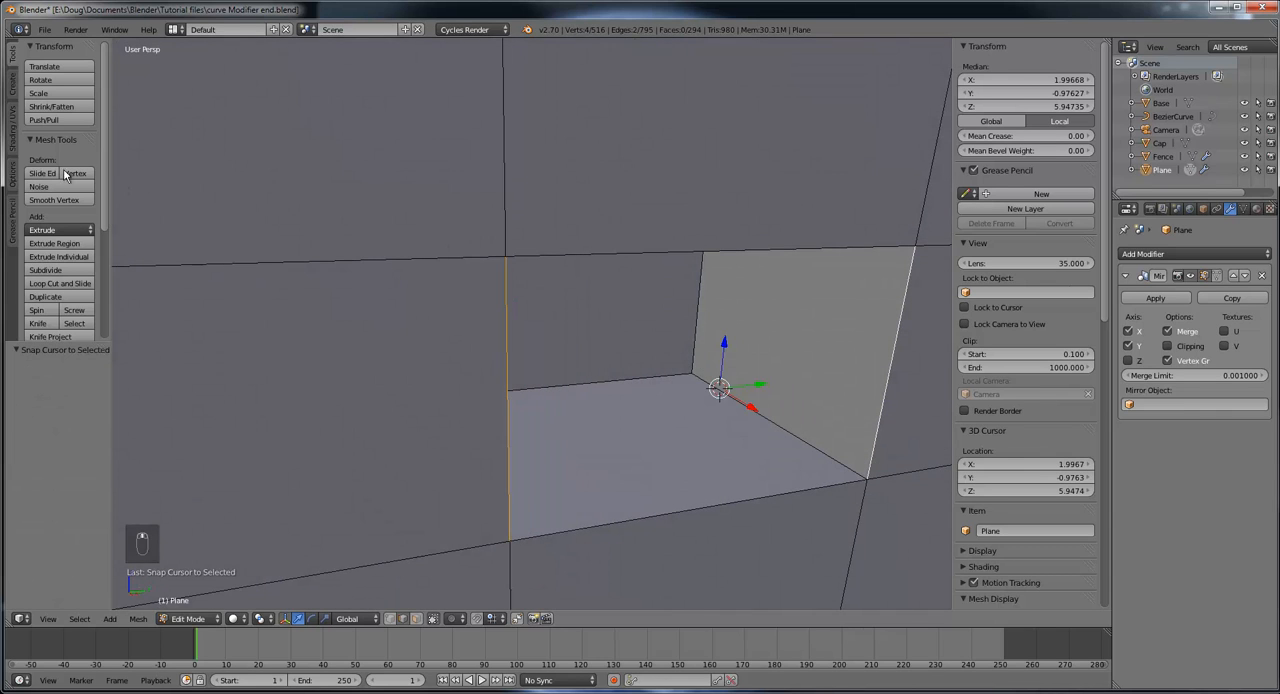
pyautogui.click(12, 84)
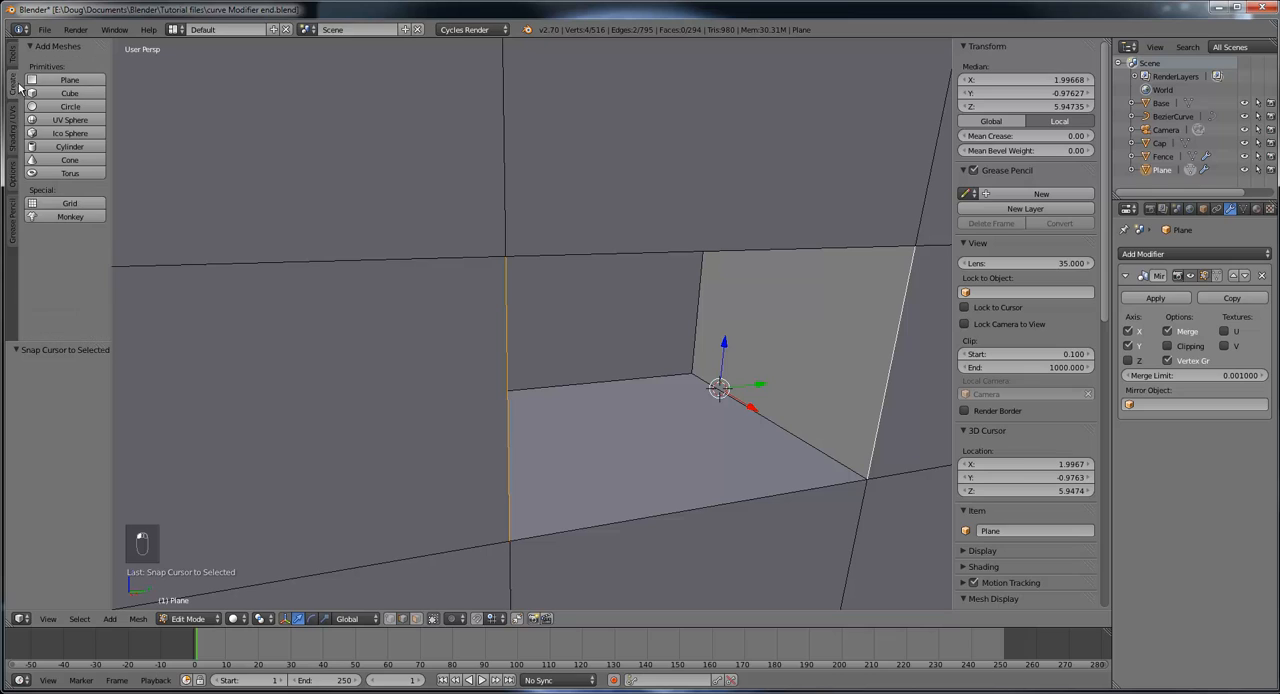
pyautogui.click(75, 150)
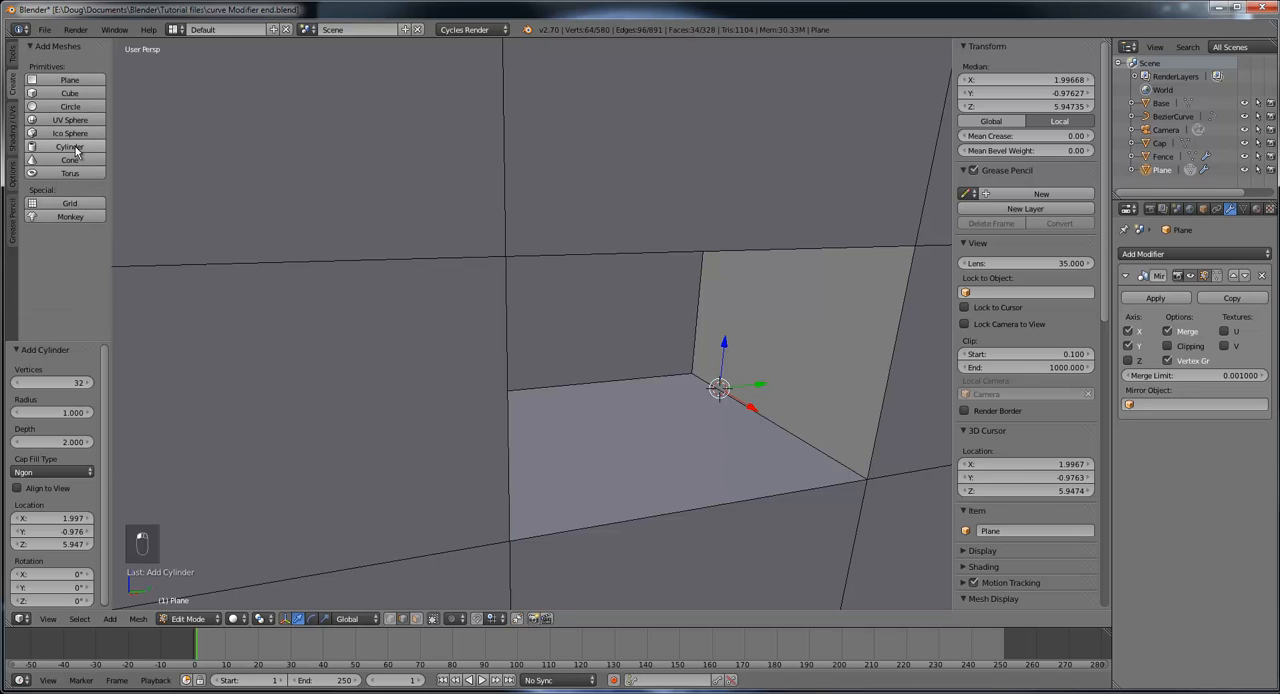
pyautogui.scroll(-6, 612, 280)
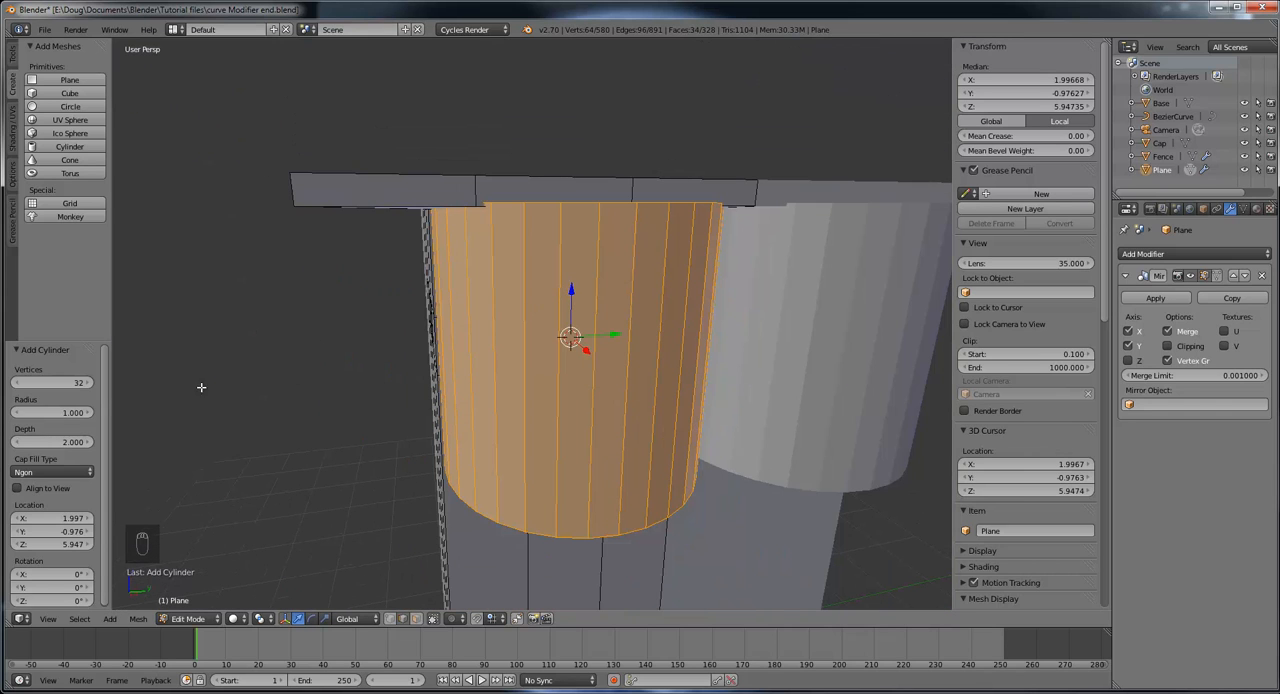
pyautogui.click(75, 384)
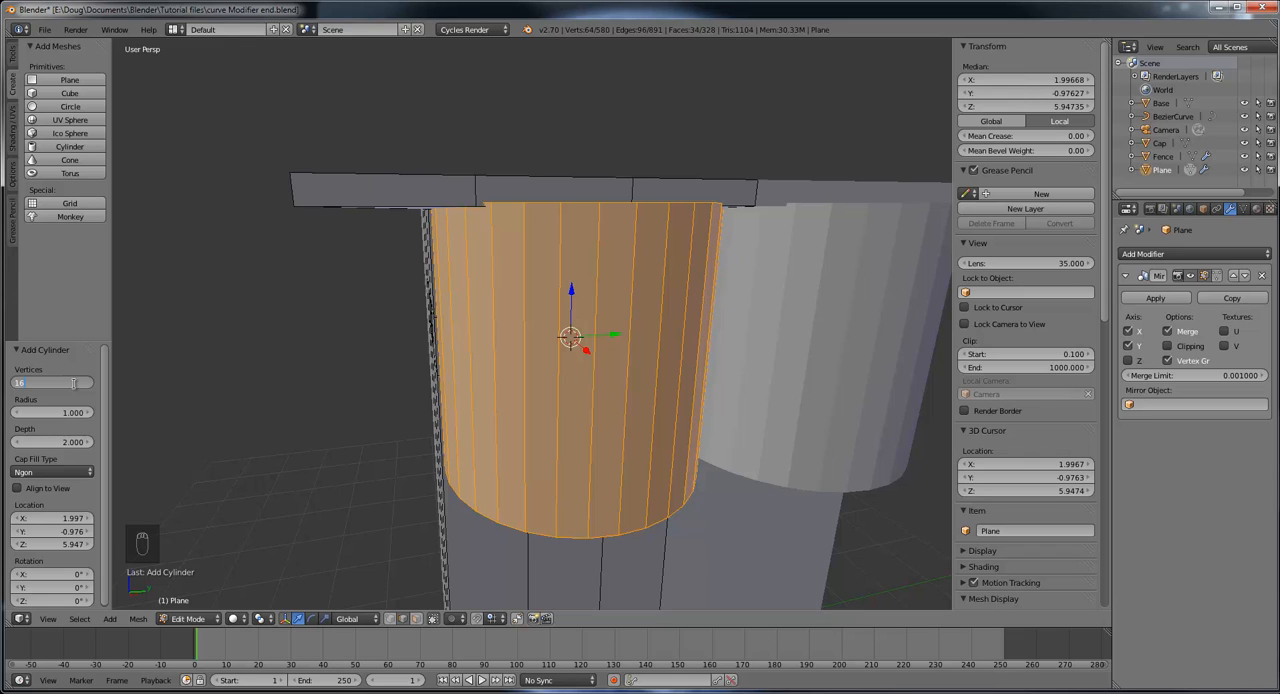
pyautogui.press('Return')
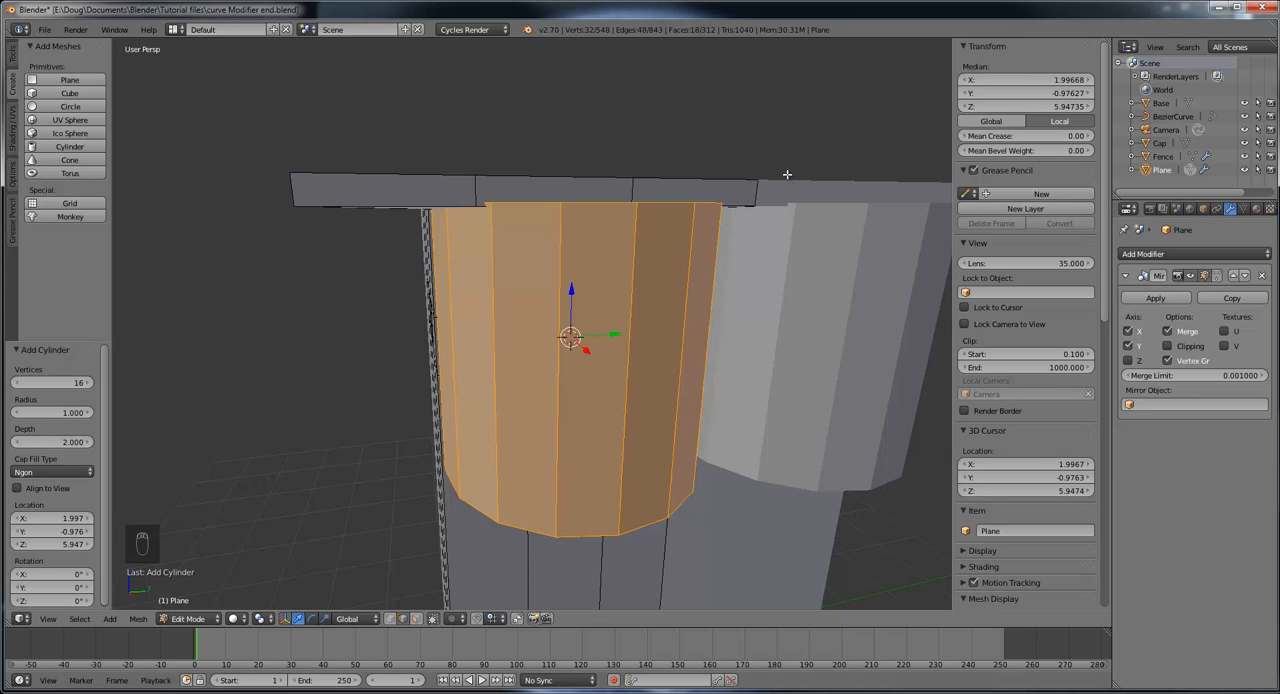
# Step: Scale the new cylinder down uniformly in three passes, by about 0.067, 0.462 and 0.637, to bar thickness
pyautogui.press('s')
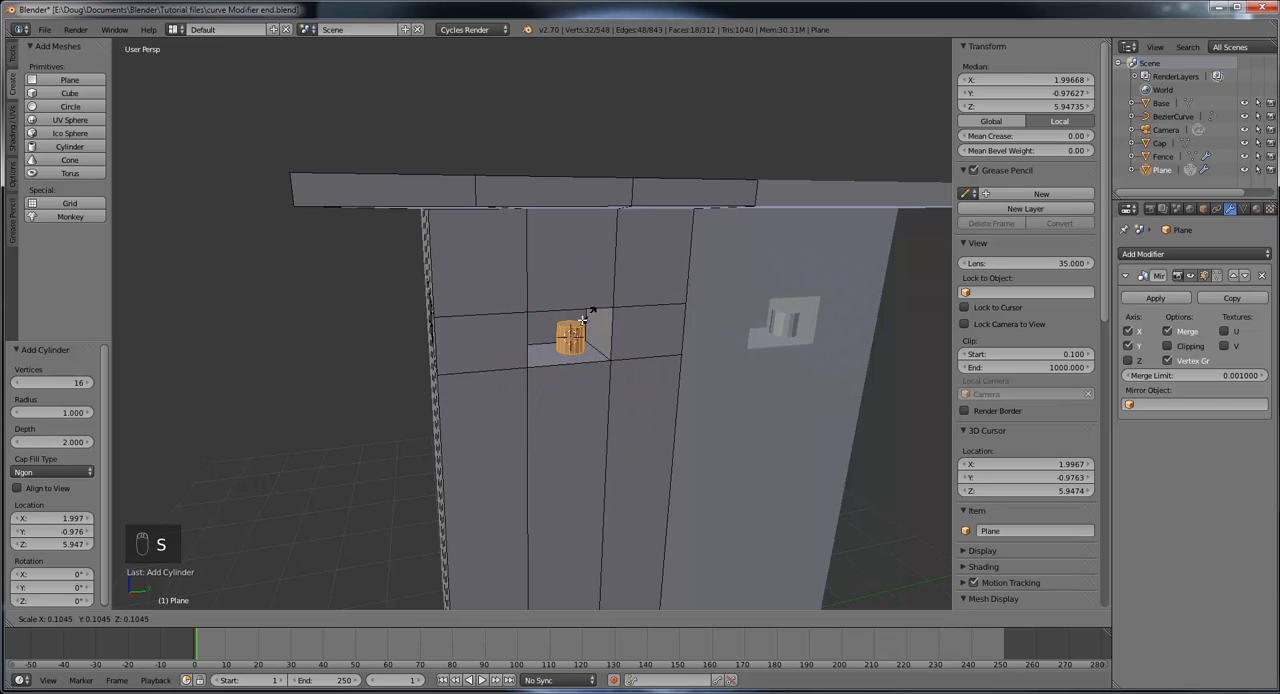
pyautogui.click(582, 325)
pyautogui.scroll(4, 620, 352)
pyautogui.scroll(2, 625, 358)
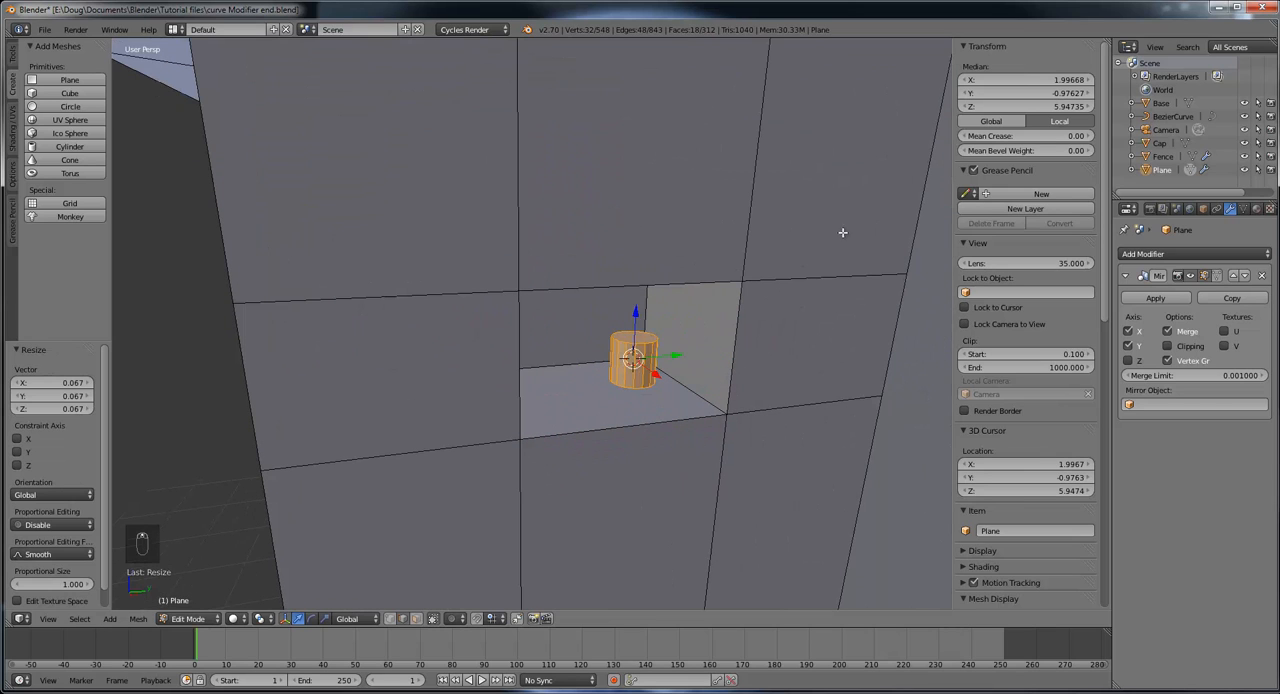
pyautogui.press('s')
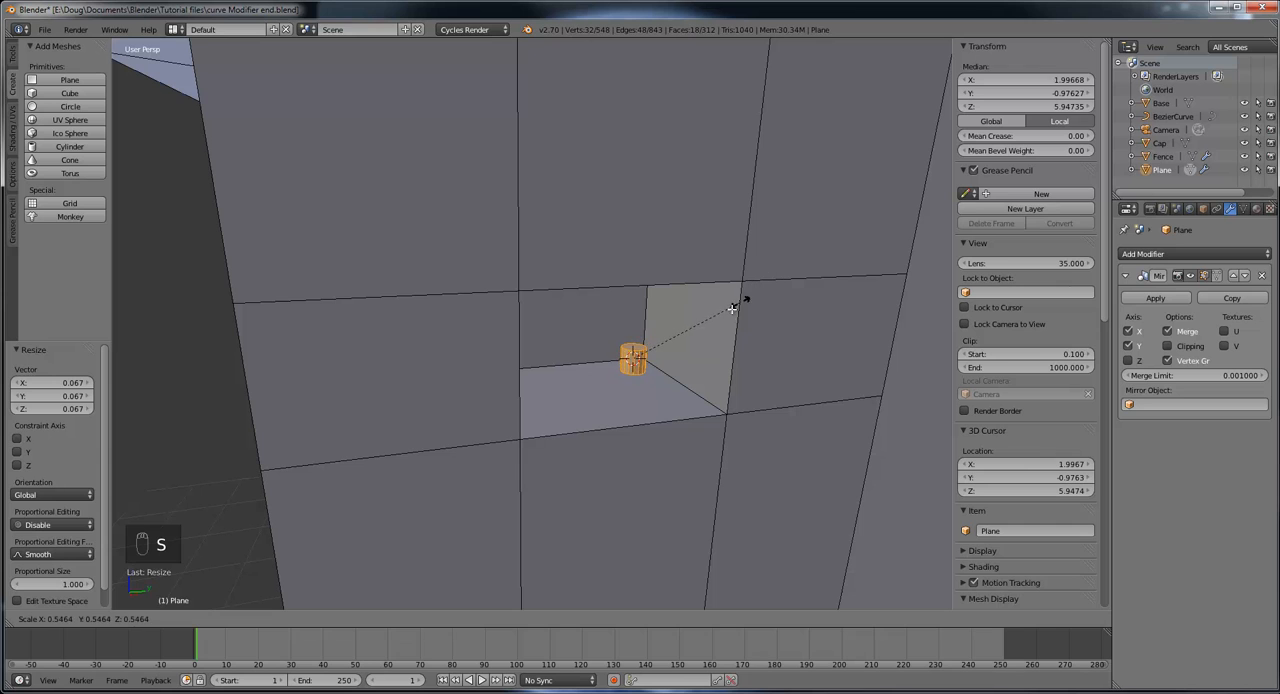
pyautogui.click(727, 314)
pyautogui.moveTo(752, 329)
pyautogui.mouseDown(button='middle')
pyautogui.moveTo(717, 317)
pyautogui.moveTo(743, 351)
pyautogui.moveTo(760, 351)
pyautogui.mouseUp(button='middle')
pyautogui.press('s')
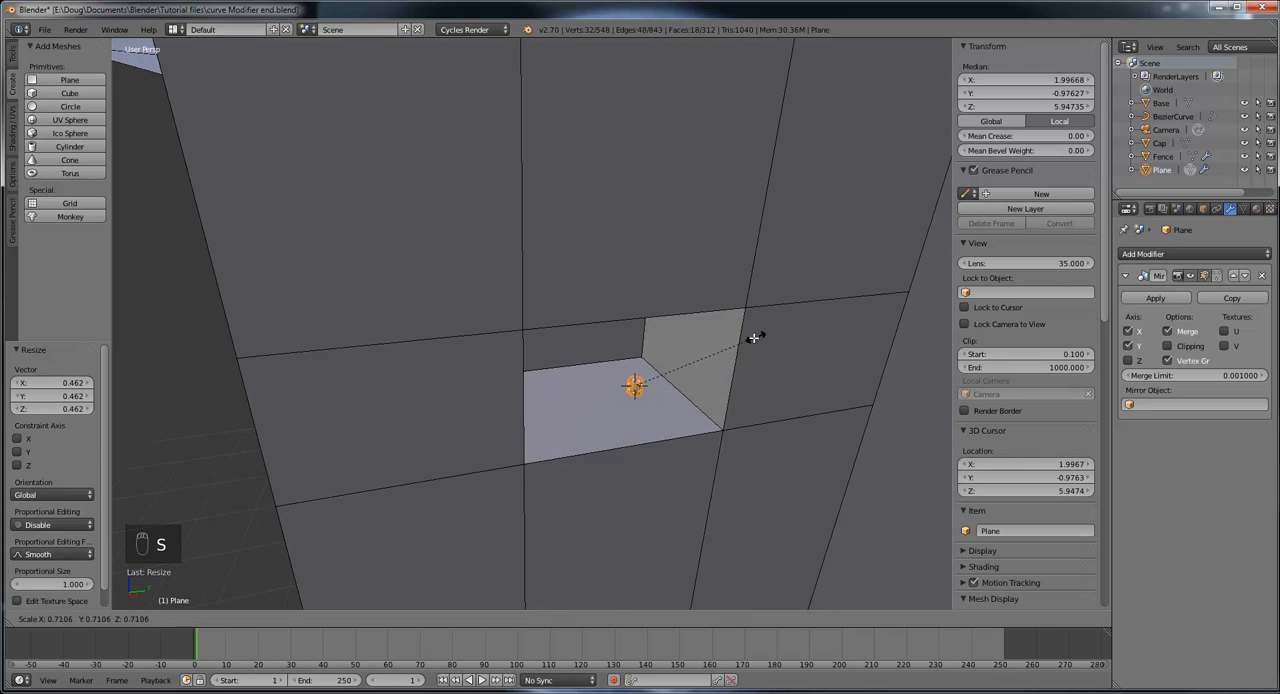
pyautogui.click(743, 344)
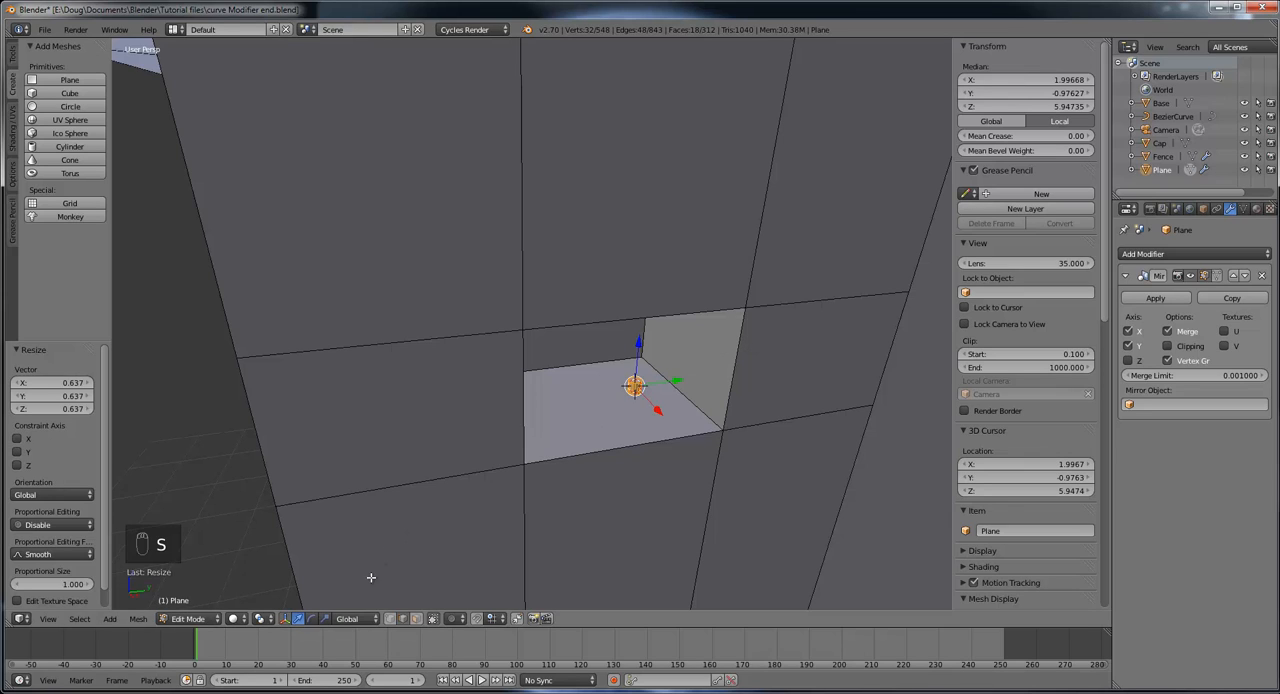
# Step: Stretch the small cylinder along Z by a factor of about 13.7 so it spans the window's height
pyautogui.click(325, 618)
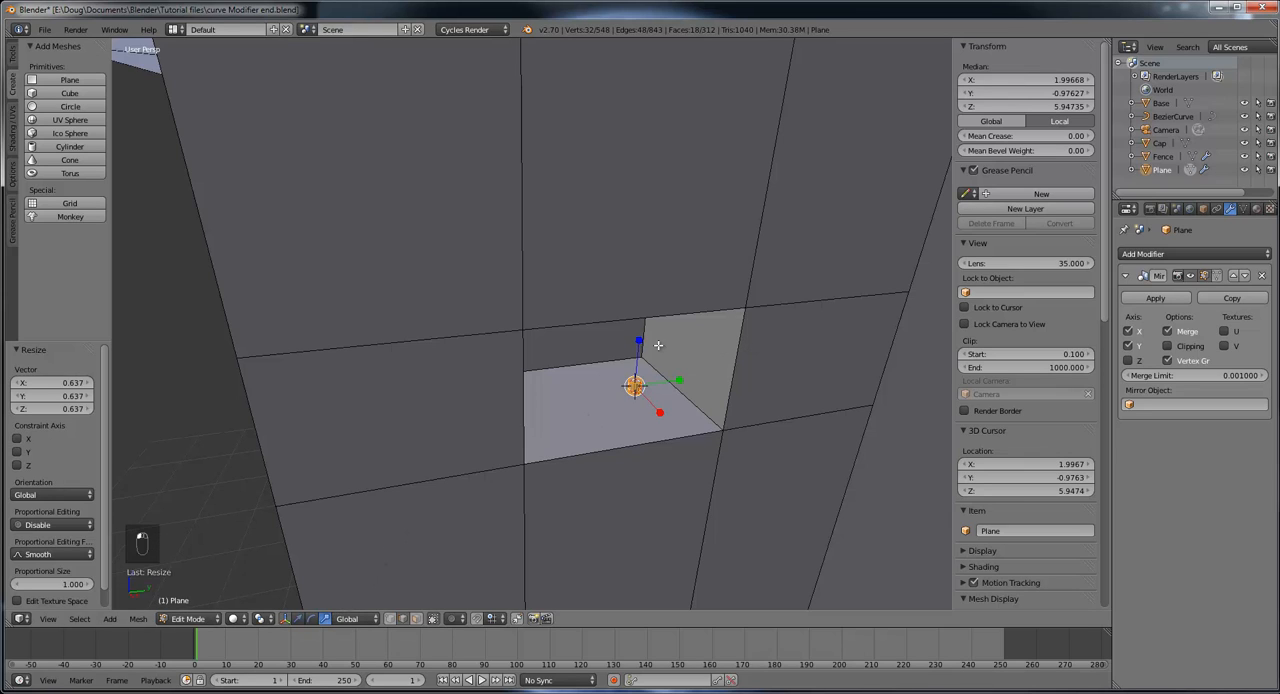
pyautogui.moveTo(638, 343); pyautogui.dragTo(712, 426)
pyautogui.moveTo(759, 481); pyautogui.dragTo(815, 478, button='middle')
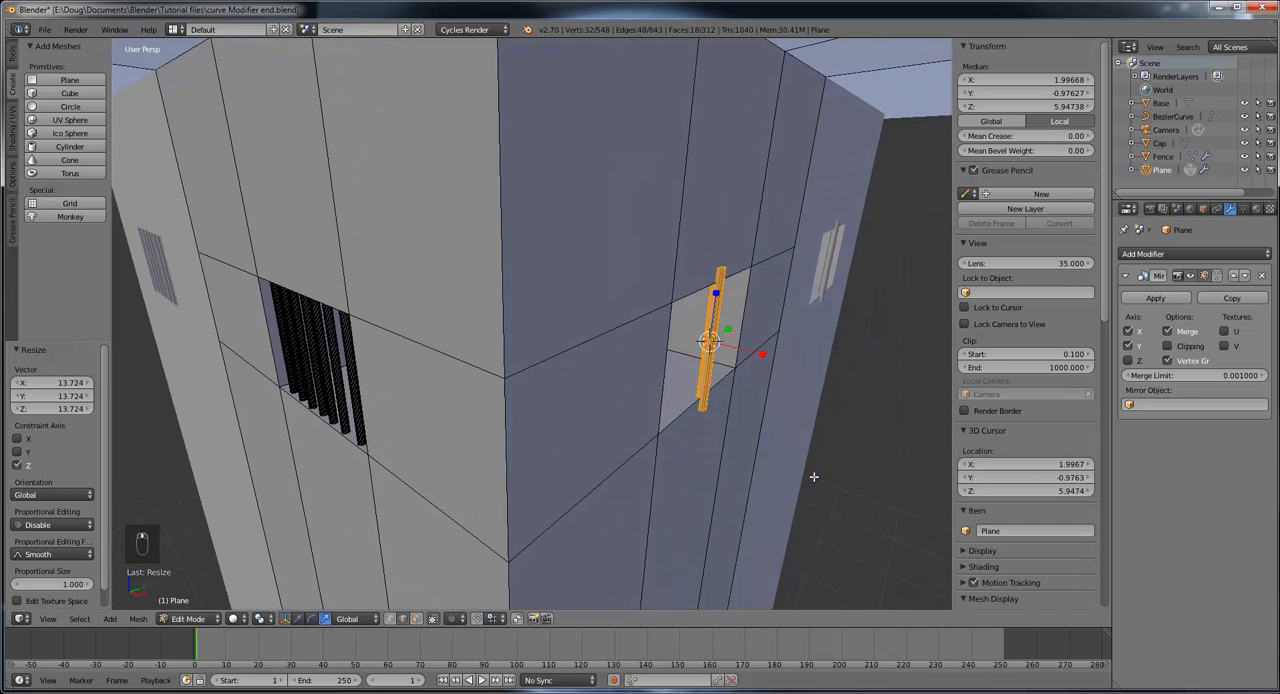
# Step: Move the bar about -0.024 along X, slightly into the window recess
pyautogui.click(298, 618)
pyautogui.moveTo(765, 354); pyautogui.dragTo(760, 357)
pyautogui.moveTo(845, 409); pyautogui.dragTo(778, 446, button='middle')
pyautogui.scroll(3, 763, 448)
pyautogui.moveTo(757, 512)
pyautogui.mouseDown(button='middle')
pyautogui.moveTo(734, 514)
pyautogui.moveTo(747, 497)
pyautogui.mouseUp(button='middle')
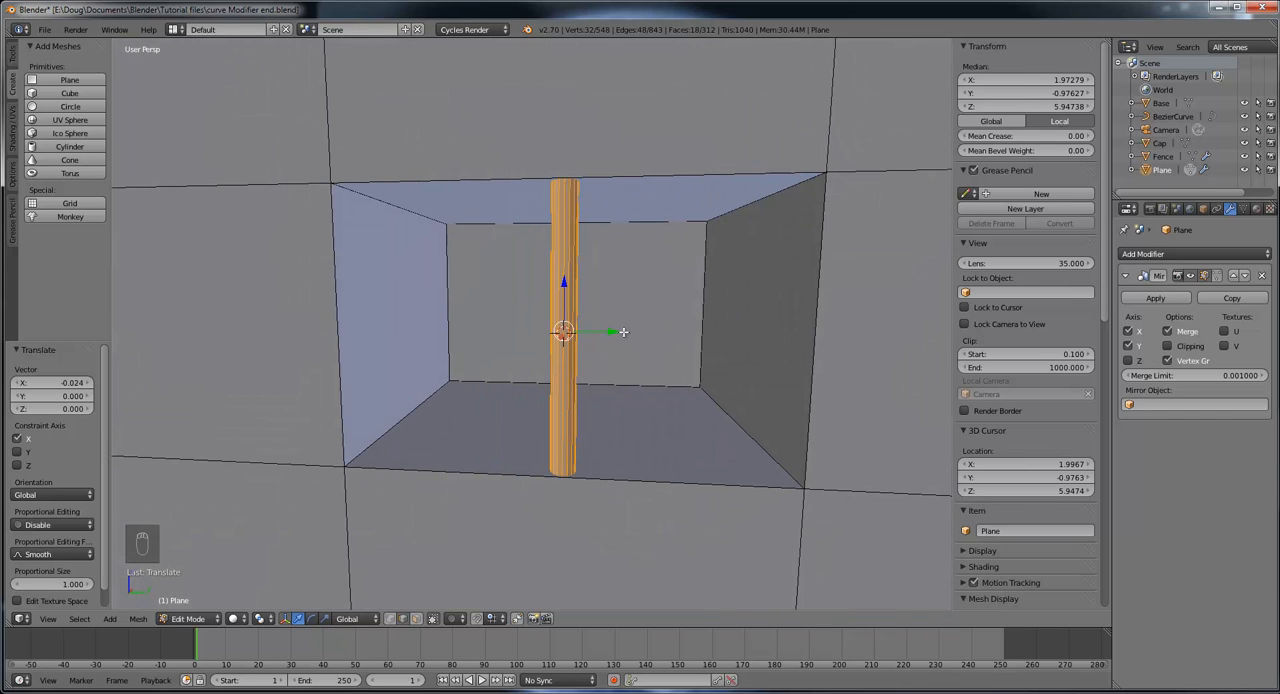
# Step: Duplicate the bar twice toward positive Y, placing the first copy freely about 0.102 away in Y and the second 0.096 along Y
pyautogui.hotkey('shift', 'd')
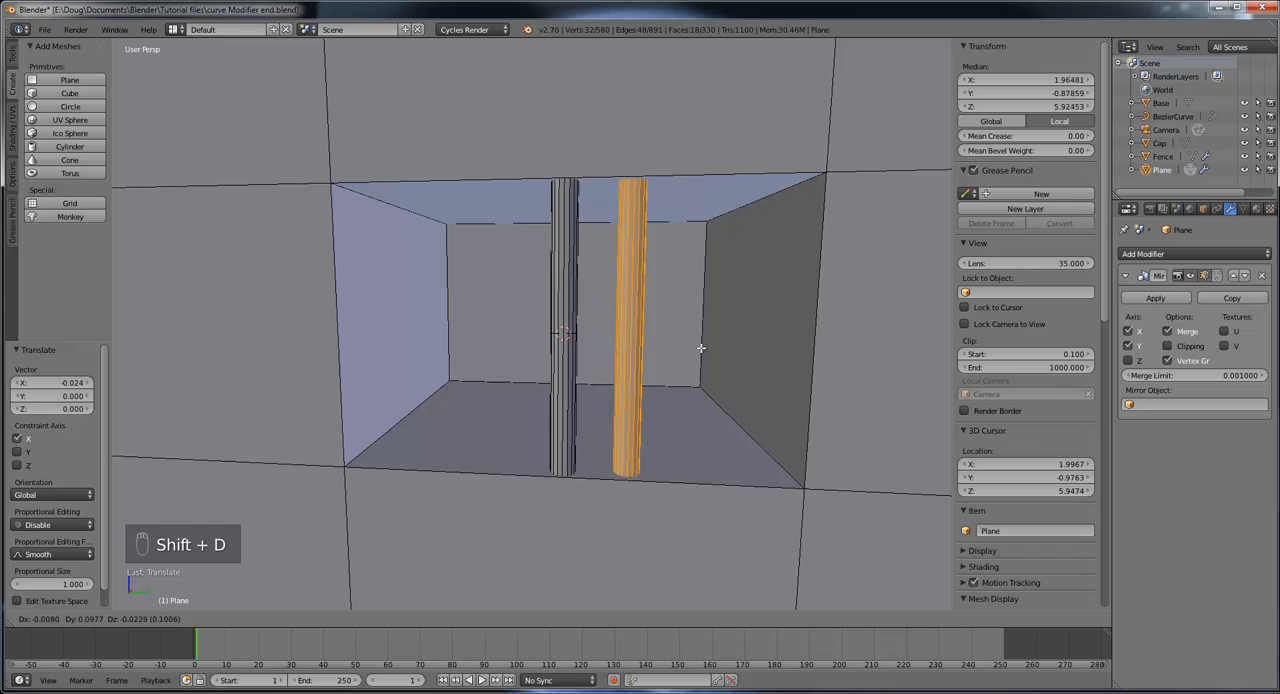
pyautogui.click(691, 350)
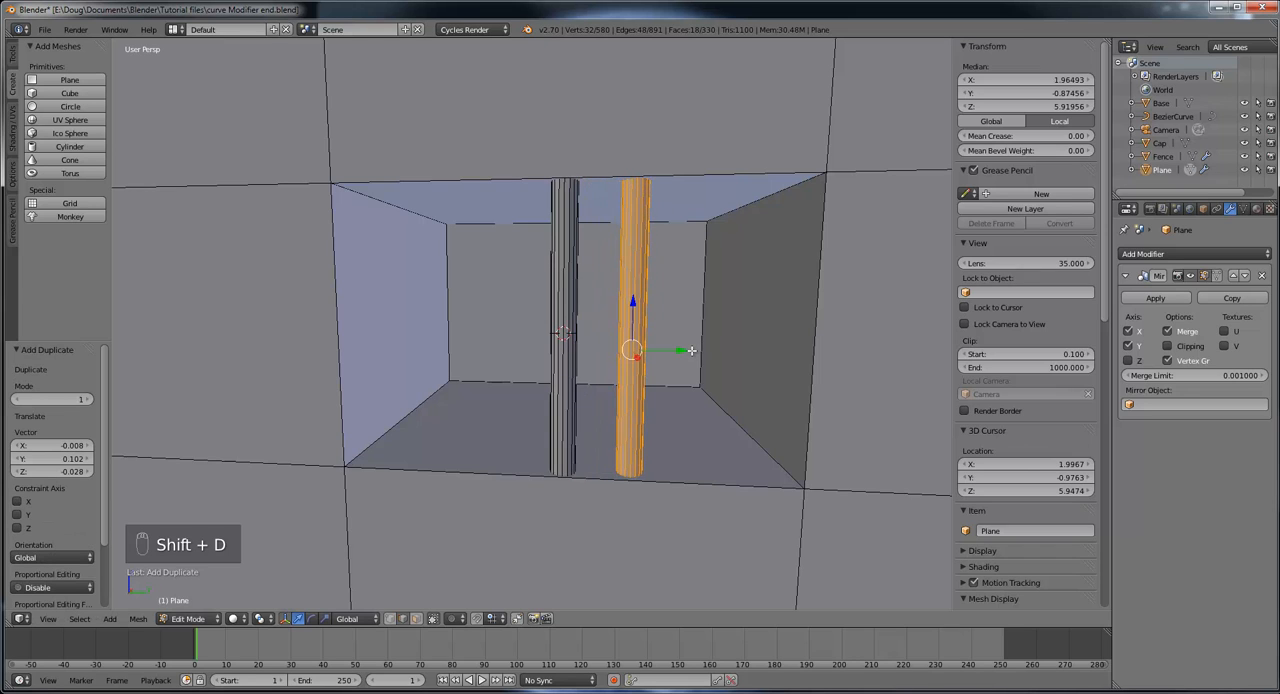
pyautogui.hotkey('shift', 'd')
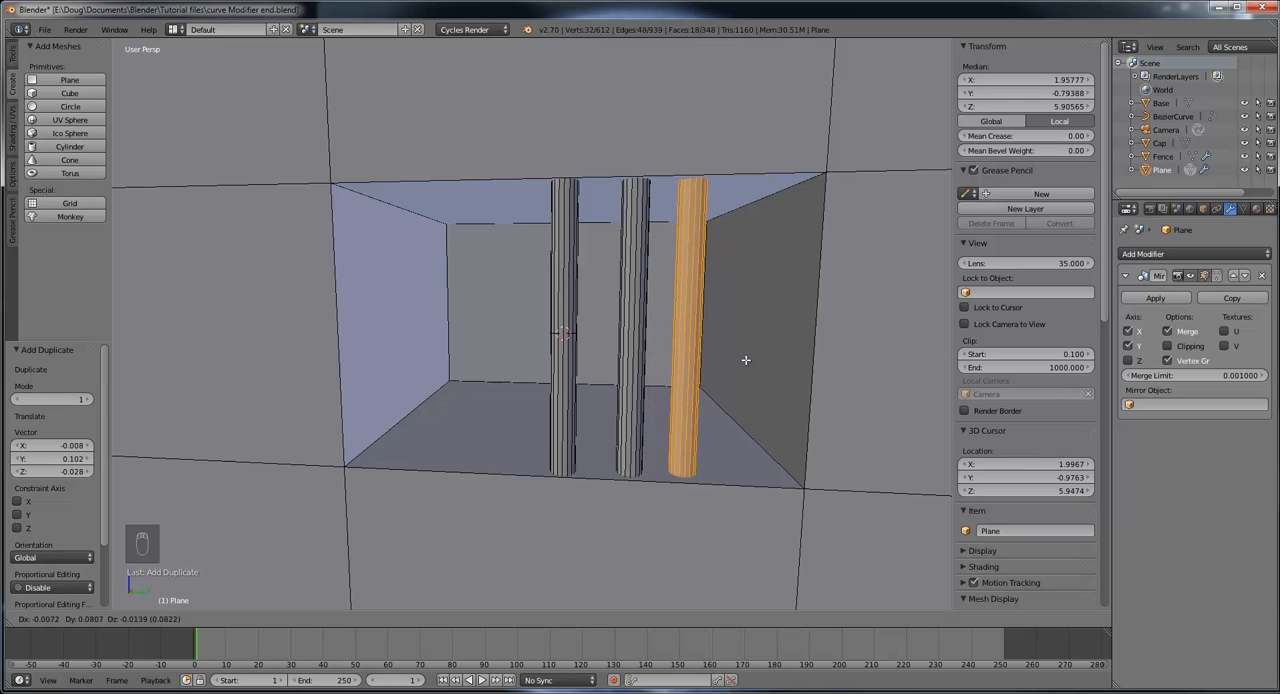
pyautogui.press('y')
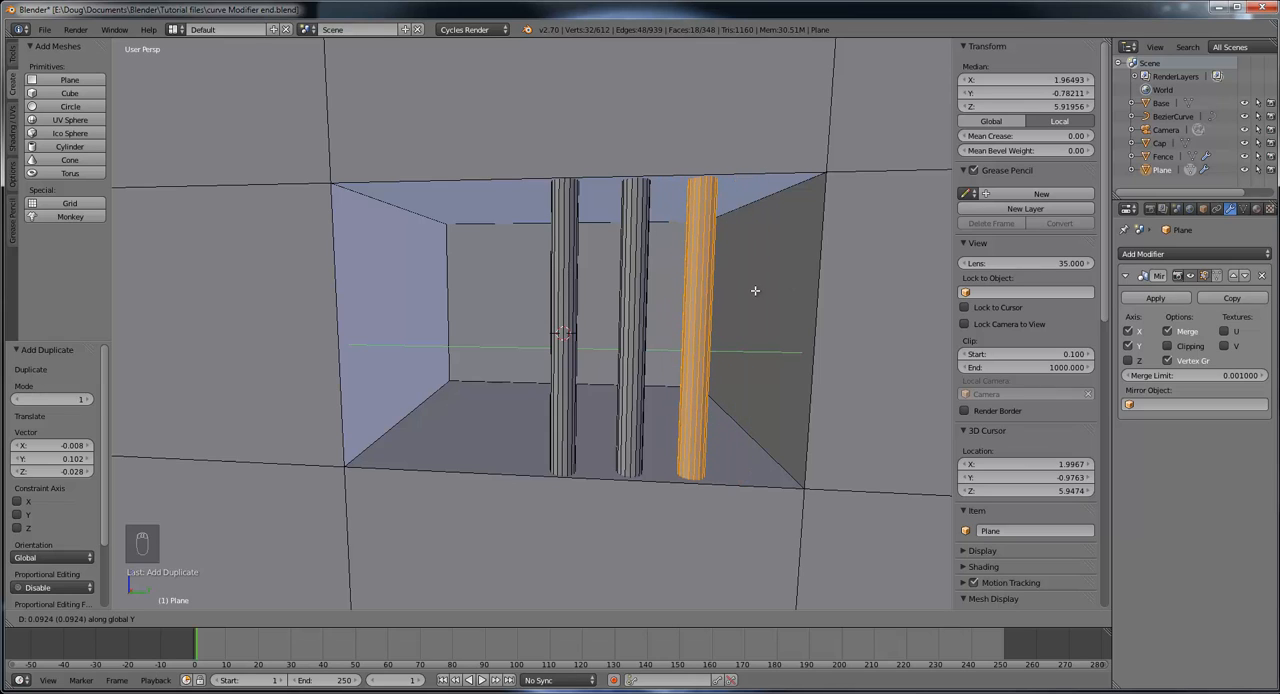
pyautogui.click(758, 290)
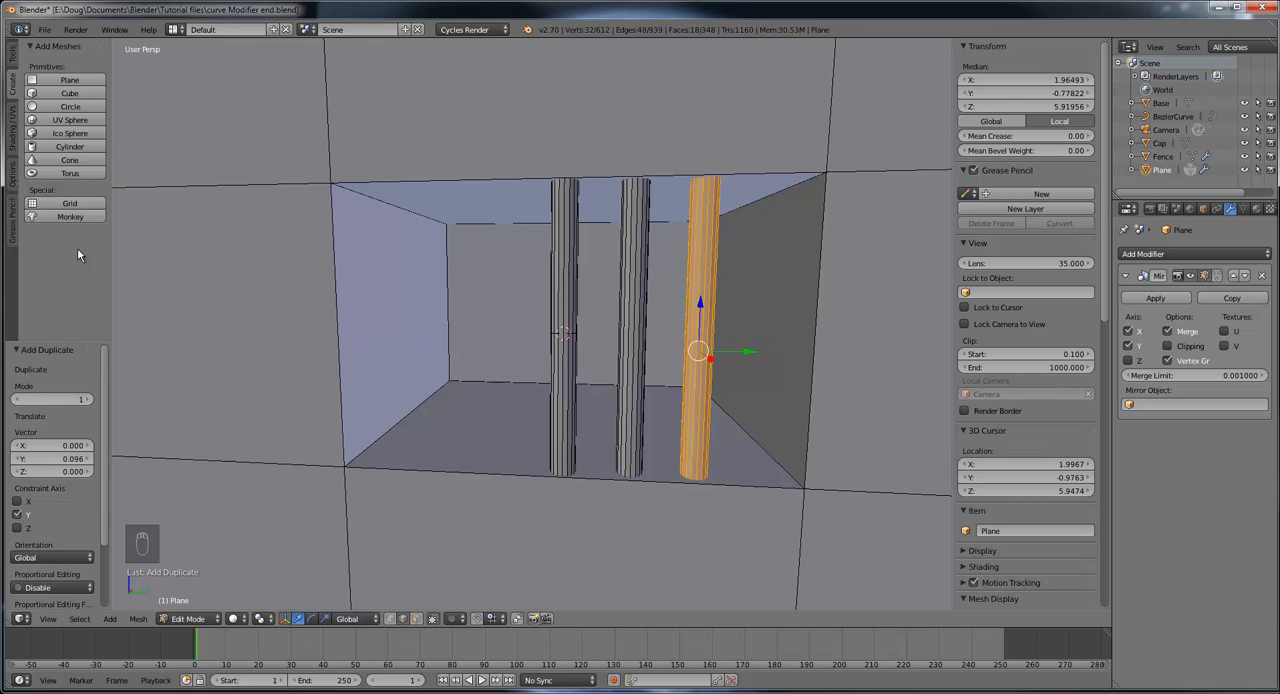
# Step: Duplicate the bar nearest the positive Y side and place the copy -0.274 along Y, beyond the original centre bar
pyautogui.click(13, 54)
pyautogui.scroll(-2, 63, 243)
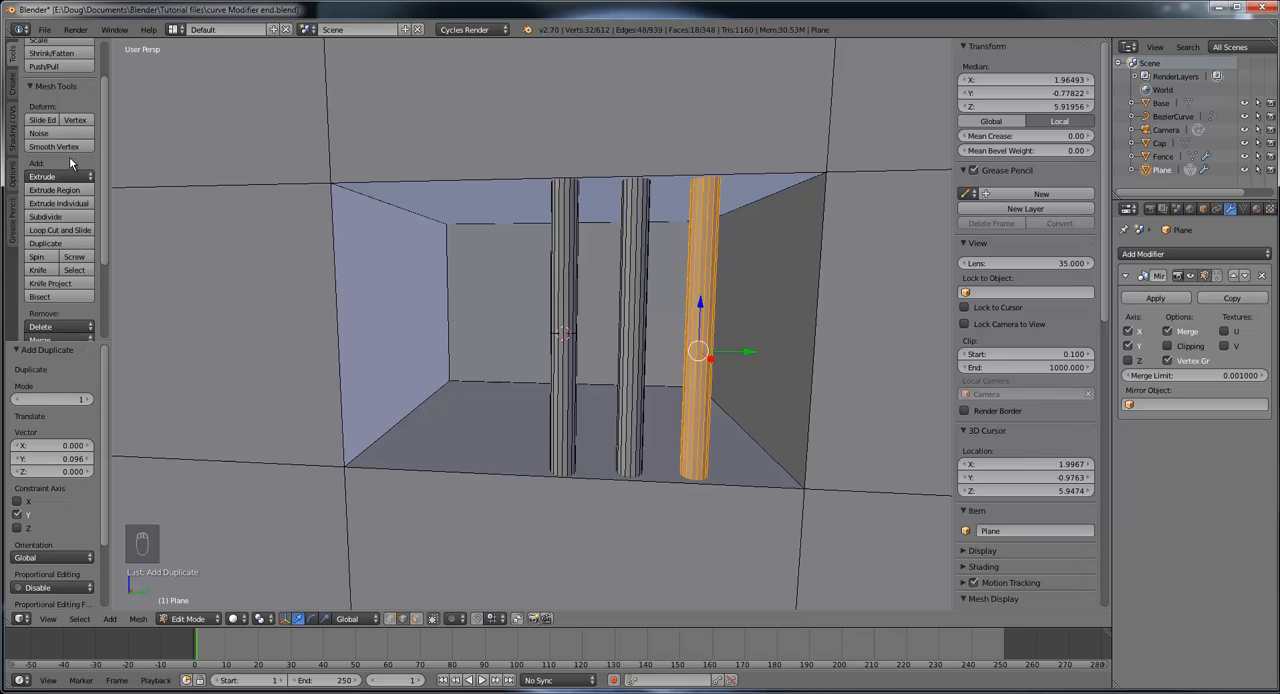
pyautogui.click(65, 246)
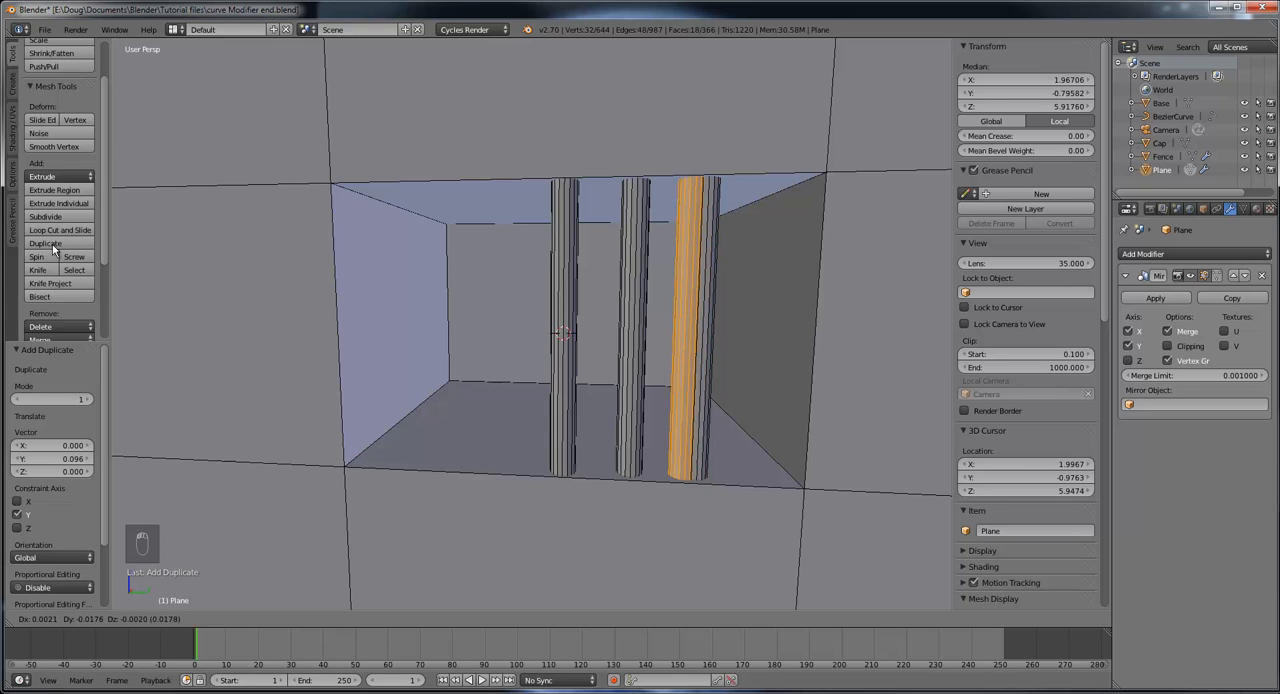
pyautogui.press('y')
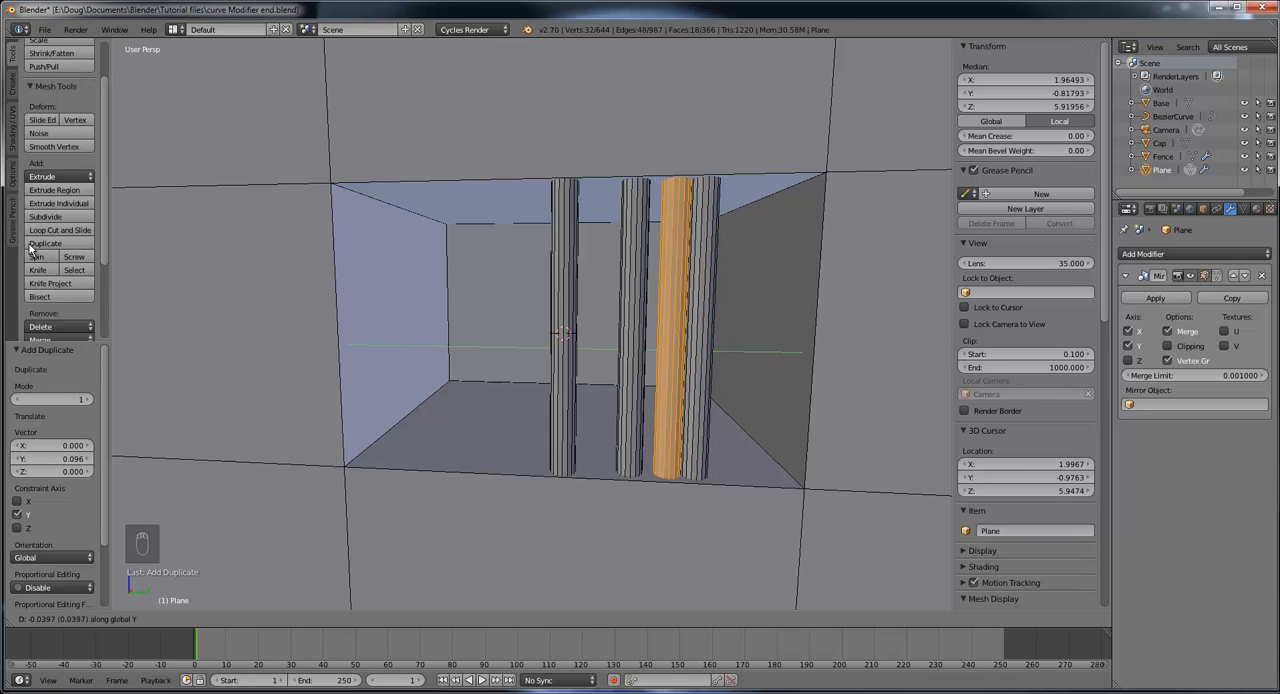
pyautogui.click(987, 258)
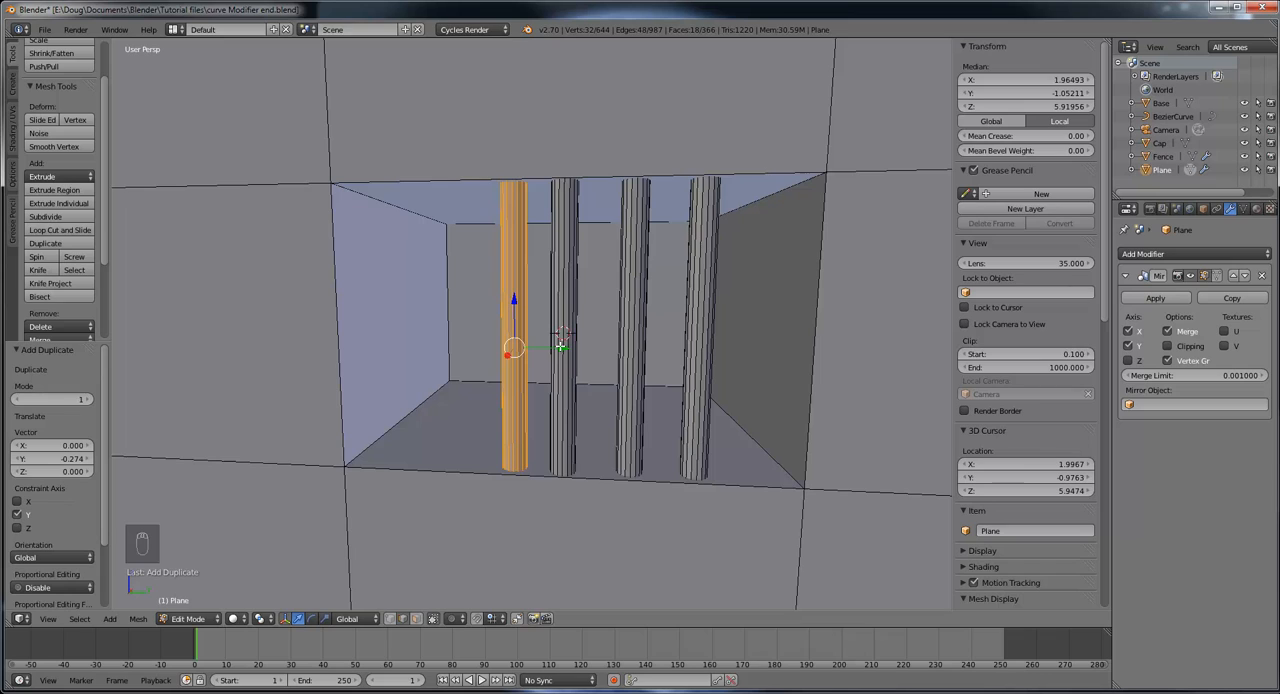
# Step: Duplicate the newest bar and place the copy -0.161 along Y, near the opening's negative Y side
pyautogui.hotkey('shift', 'd')
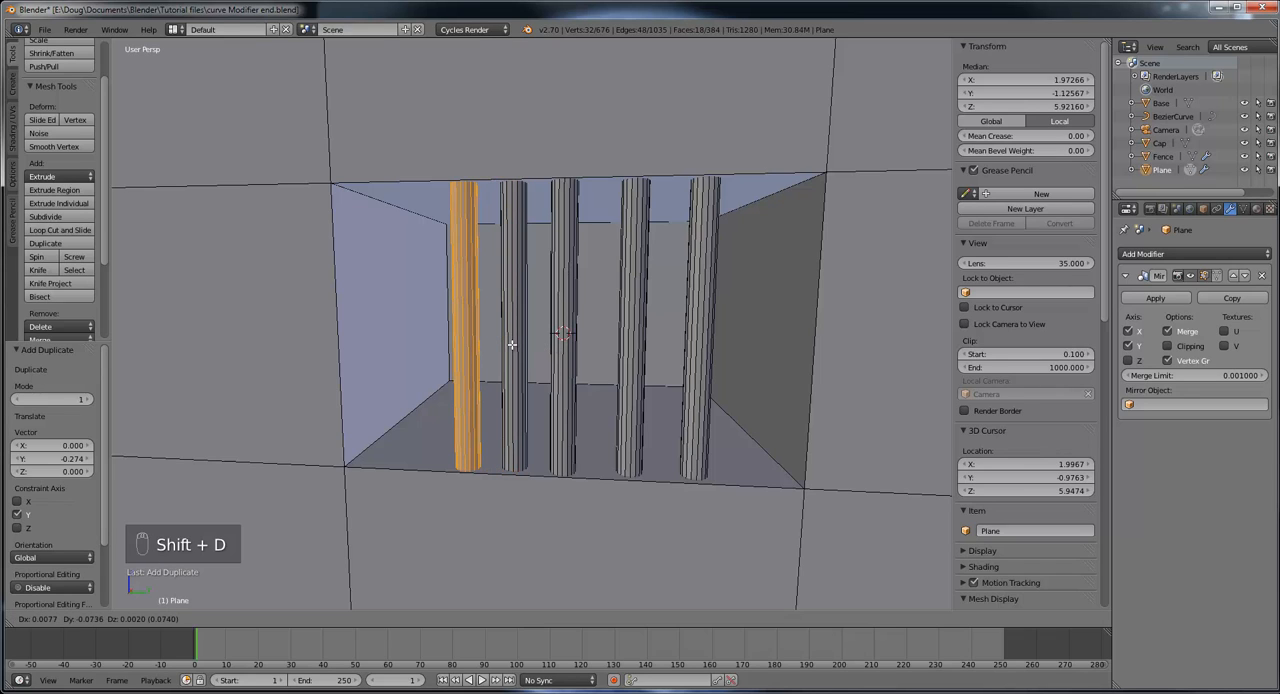
pyautogui.press('y')
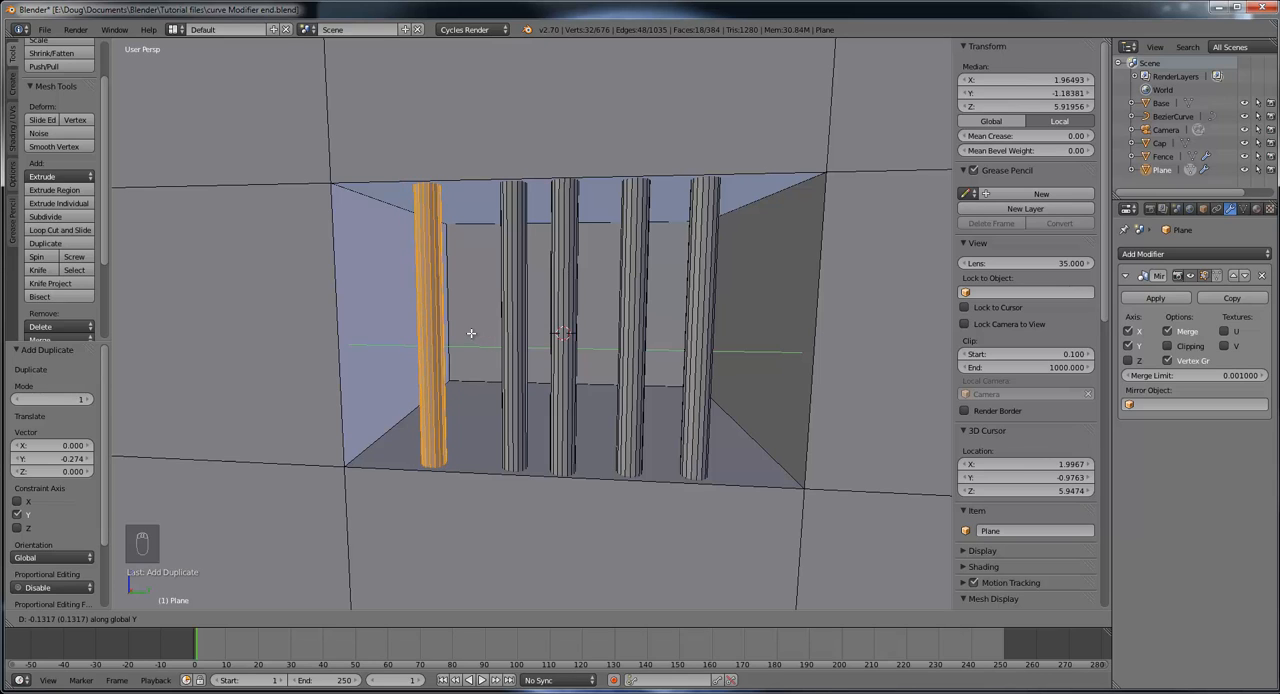
pyautogui.click(458, 331)
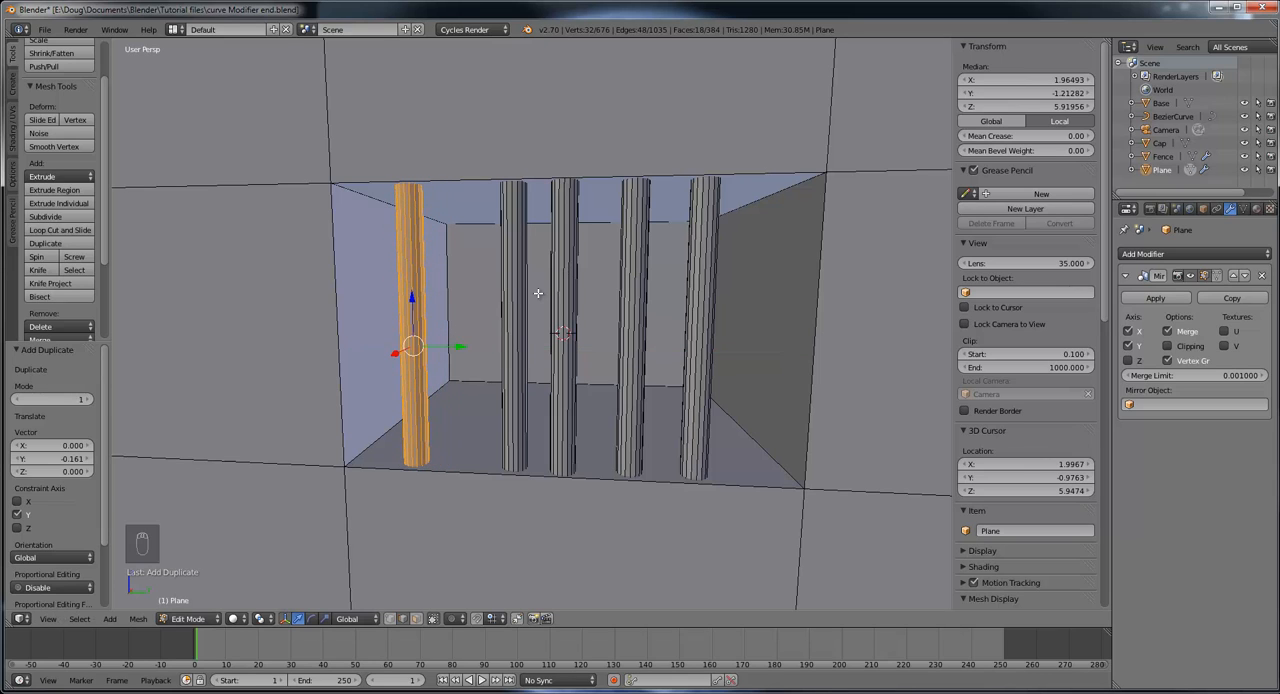
# Step: Move the bar second from the opening's negative Y side -0.046 along Y to even out the spacing
pyautogui.rightClick(513, 286)
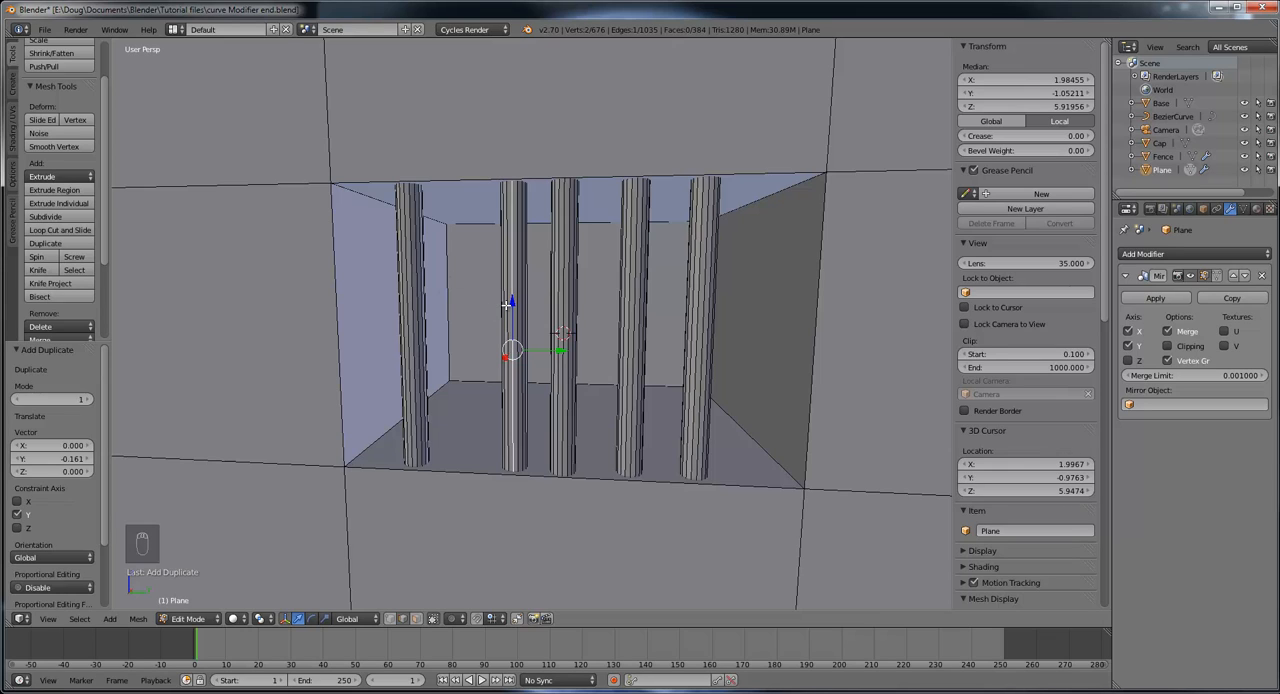
pyautogui.press('l')
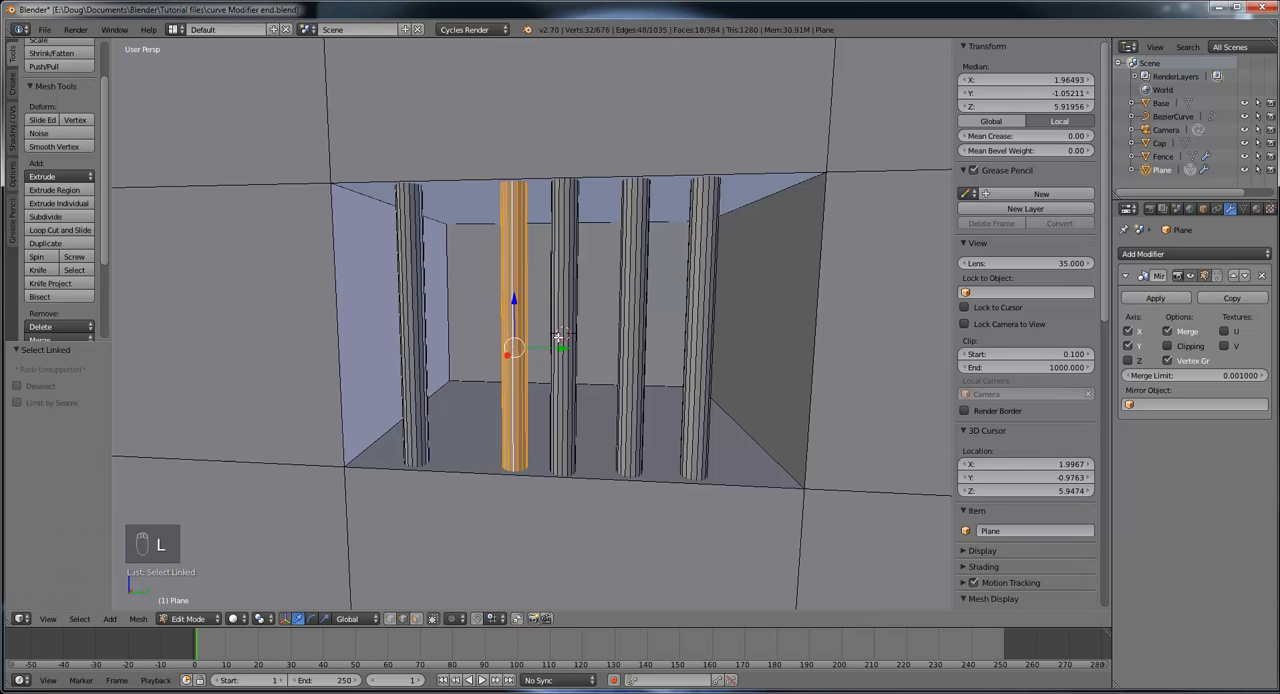
pyautogui.moveTo(563, 347); pyautogui.dragTo(530, 344)
pyautogui.scroll(-4, 620, 333)
pyautogui.scroll(-3, 620, 333)
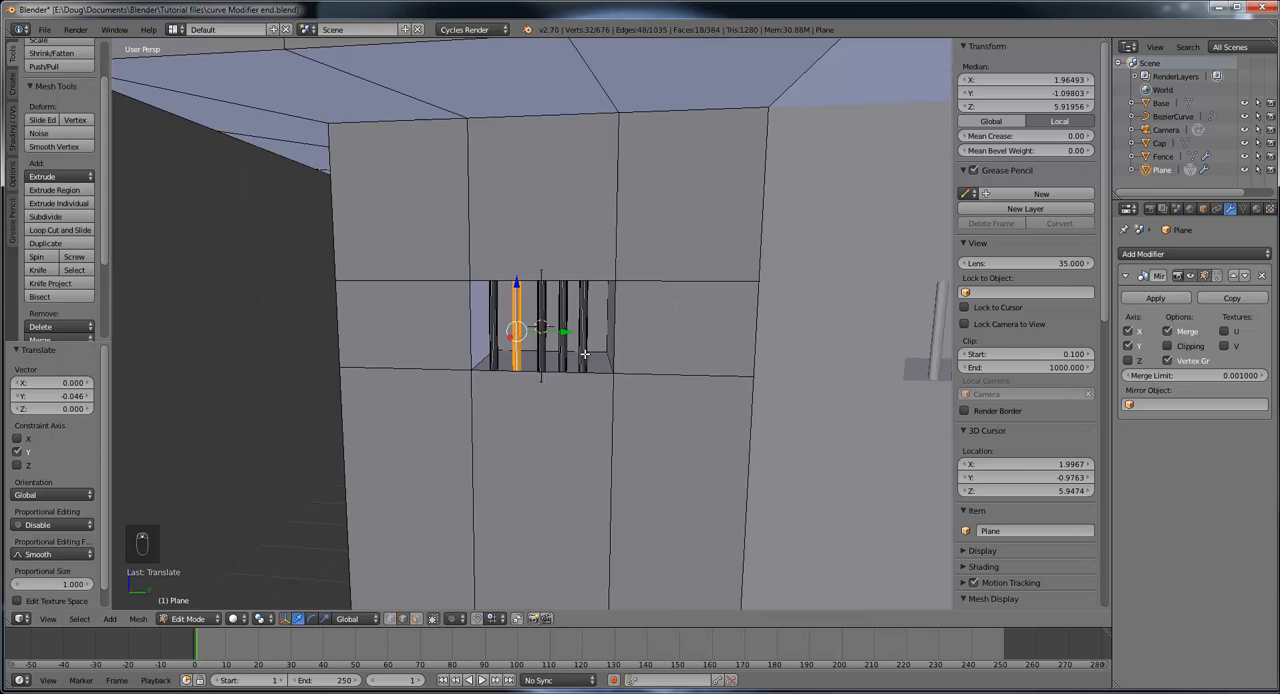
# Step: Move the centre bar of the same window -0.009 along X to line it up with its neighbours
pyautogui.moveTo(586, 355); pyautogui.dragTo(734, 384, button='middle')
pyautogui.scroll(4, 620, 360)
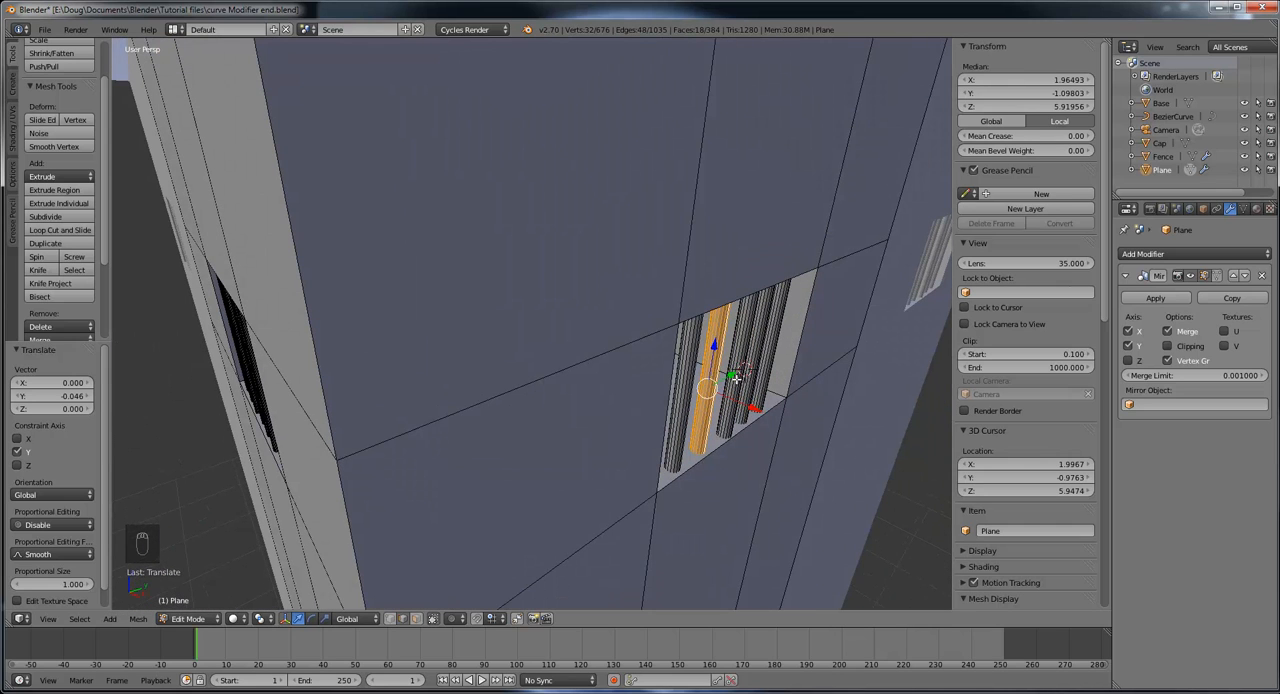
pyautogui.rightClick(734, 378)
pyautogui.scroll(3, 758, 379)
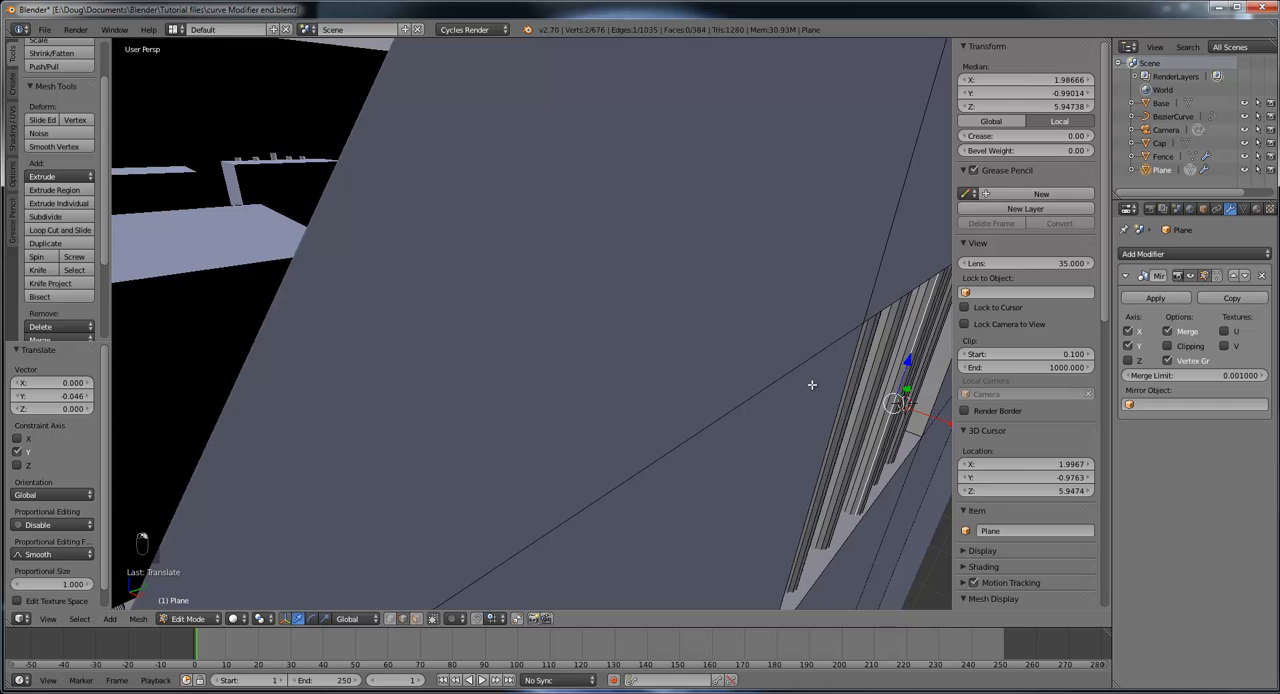
pyautogui.scroll(-5, 812, 384)
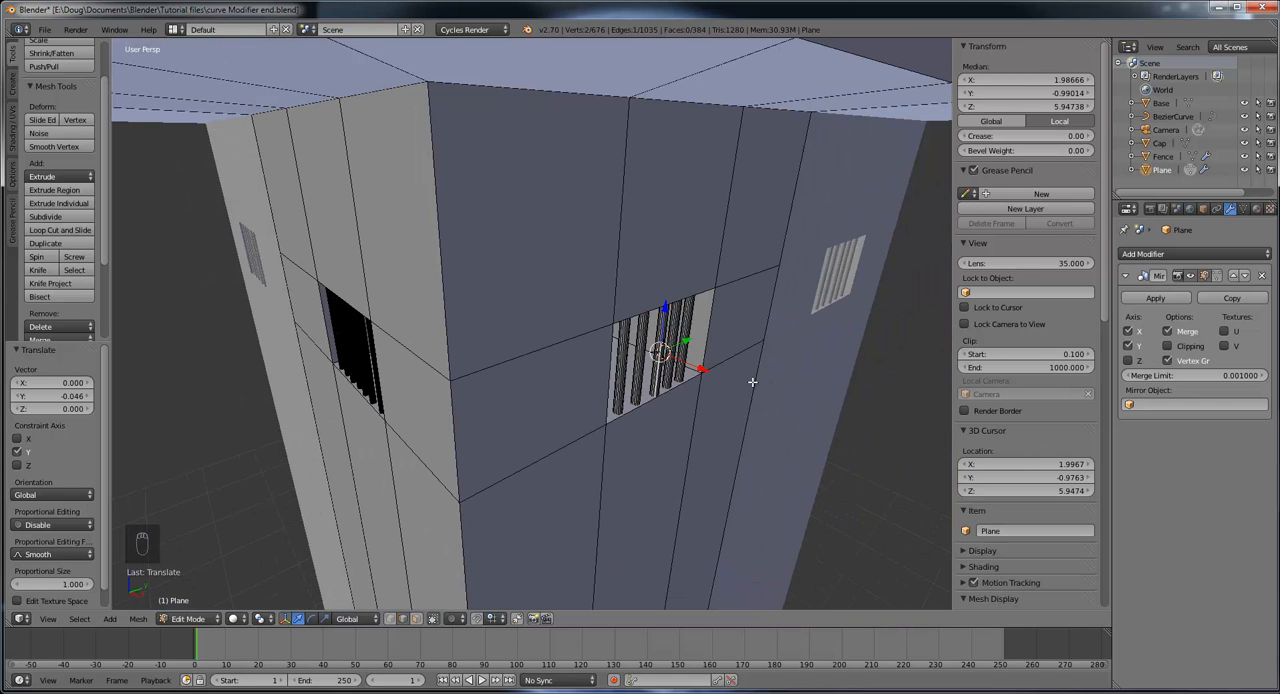
pyautogui.press('KP_Decimal')
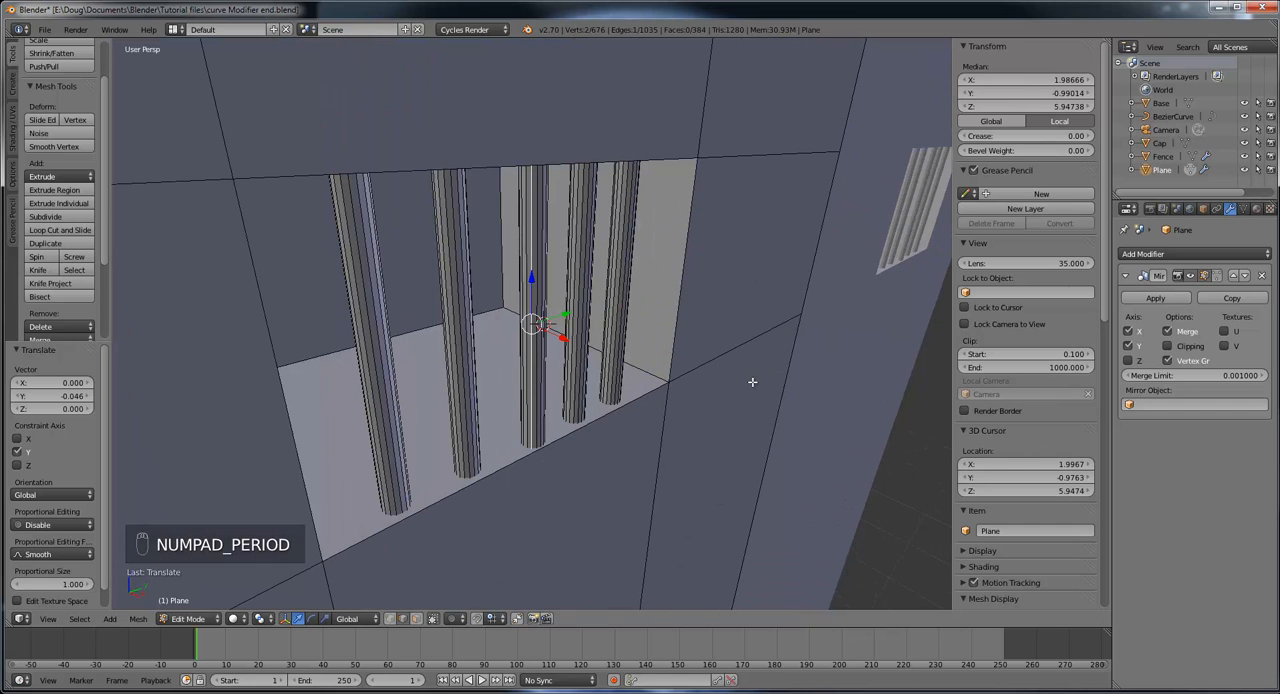
pyautogui.moveTo(755, 382); pyautogui.dragTo(706, 360, button='middle')
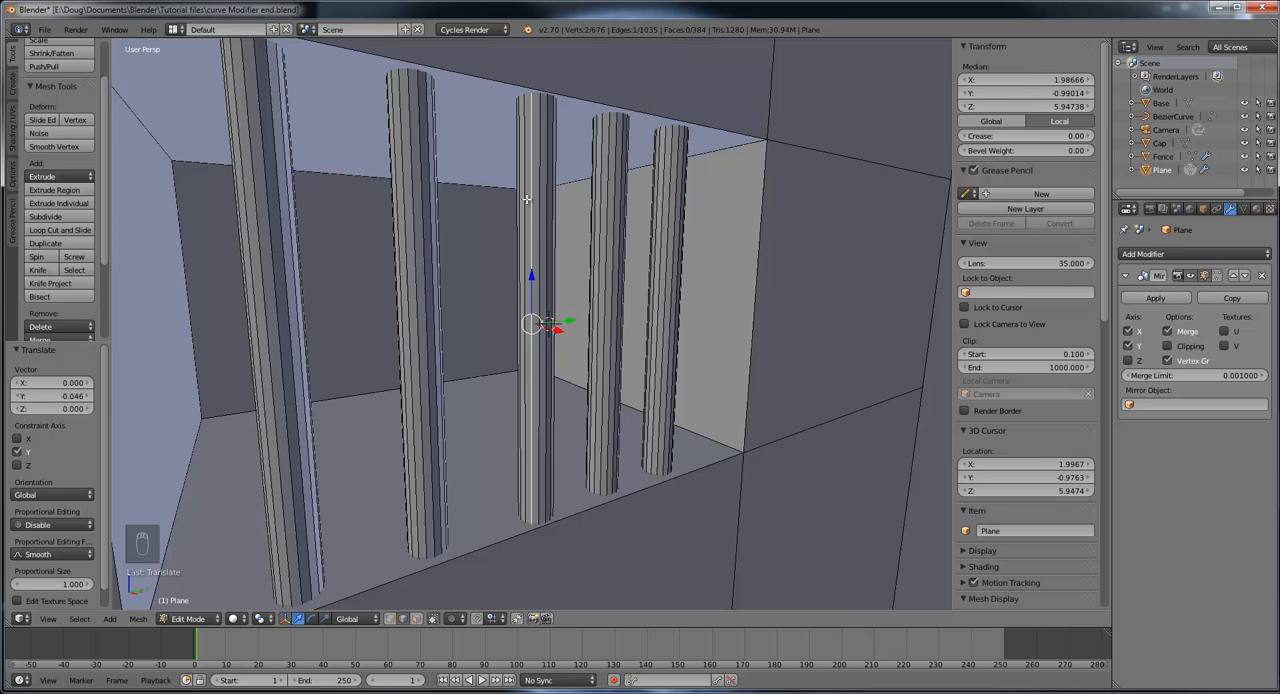
pyautogui.press('l')
pyautogui.press('g')
pyautogui.press('x')
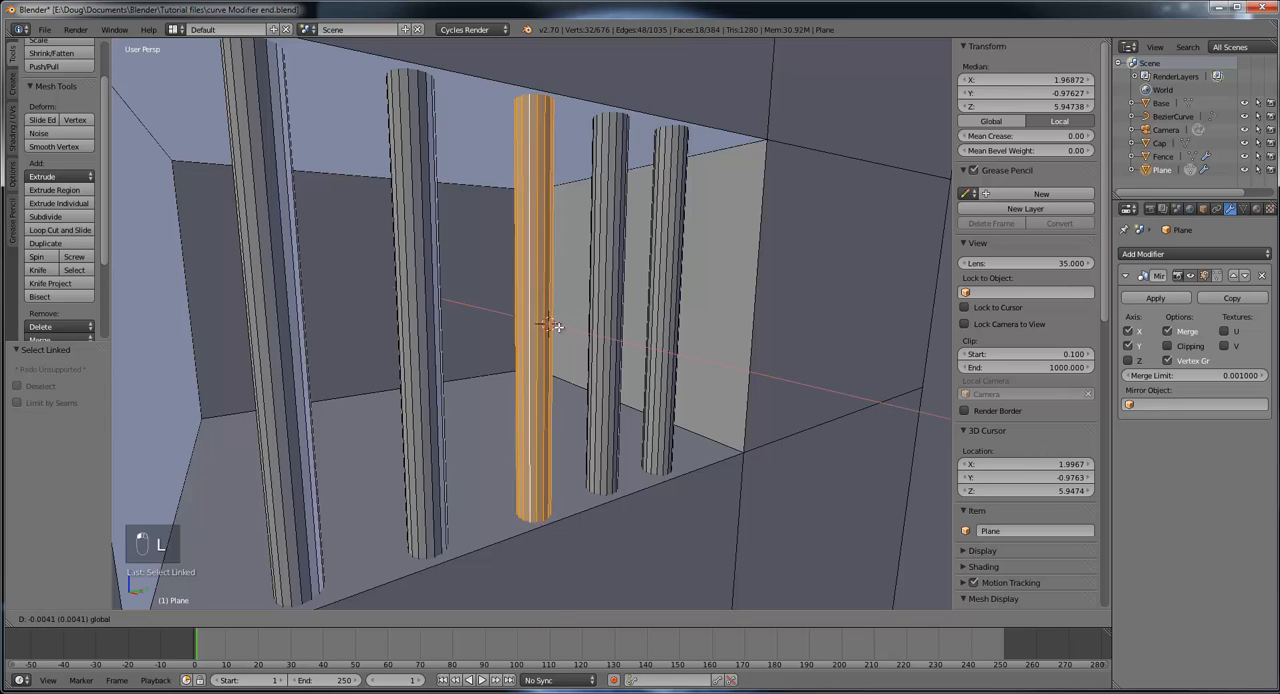
pyautogui.click(551, 324)
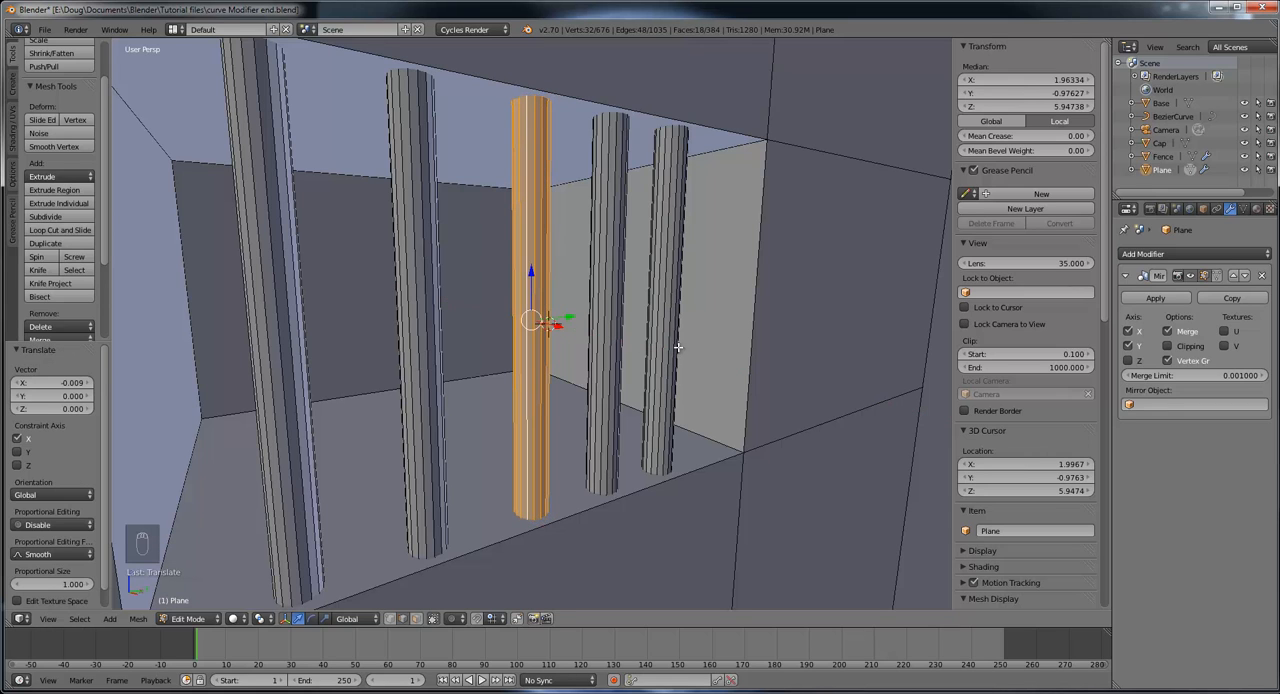
# Step: Examine the bars' alignment and spacing in the windows on both sides of the watchtower
pyautogui.scroll(-3, 654, 334)
pyautogui.scroll(-2, 669, 355)
pyautogui.moveTo(669, 355); pyautogui.dragTo(590, 358, button='middle')
pyautogui.scroll(-4, 694, 331)
pyautogui.moveTo(448, 356); pyautogui.dragTo(574, 371, button='middle')
pyautogui.scroll(8, 585, 370)
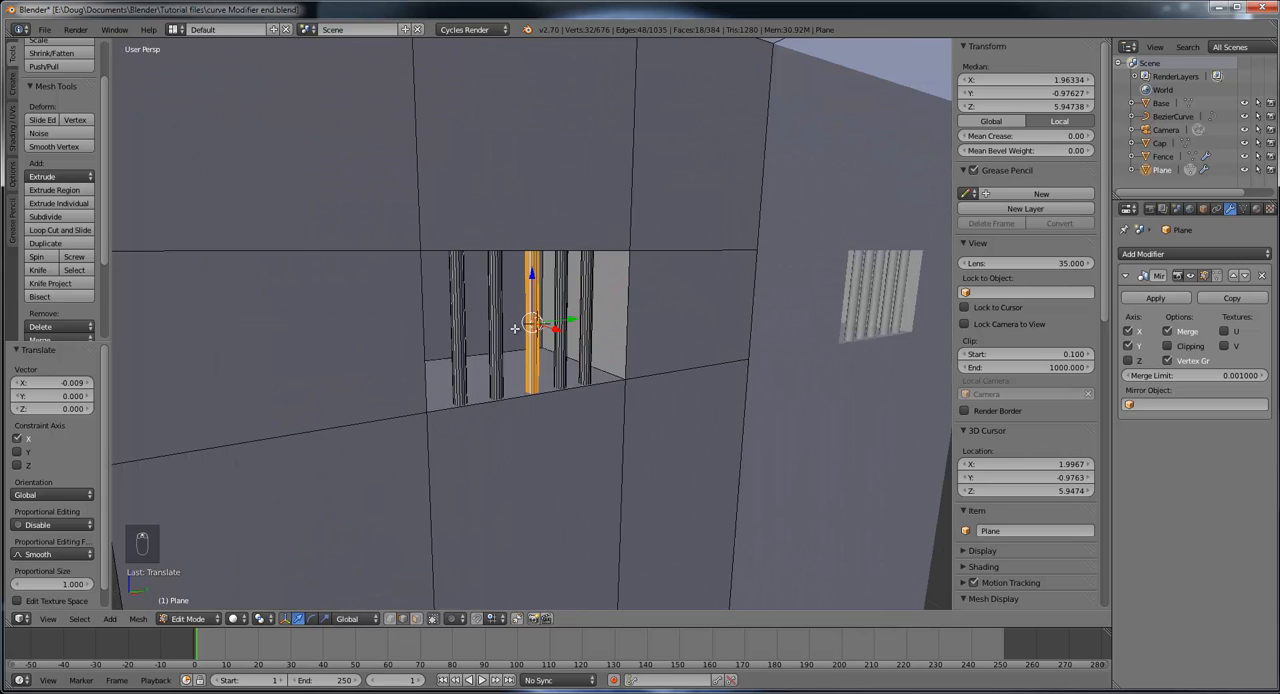
pyautogui.scroll(-5, 515, 329)
pyautogui.moveTo(640, 316); pyautogui.dragTo(626, 352, button='middle')
pyautogui.scroll(-4, 665, 322)
pyautogui.moveTo(535, 343); pyautogui.dragTo(492, 356, button='middle')
pyautogui.scroll(3, 492, 356)
pyautogui.scroll(-3, 493, 368)
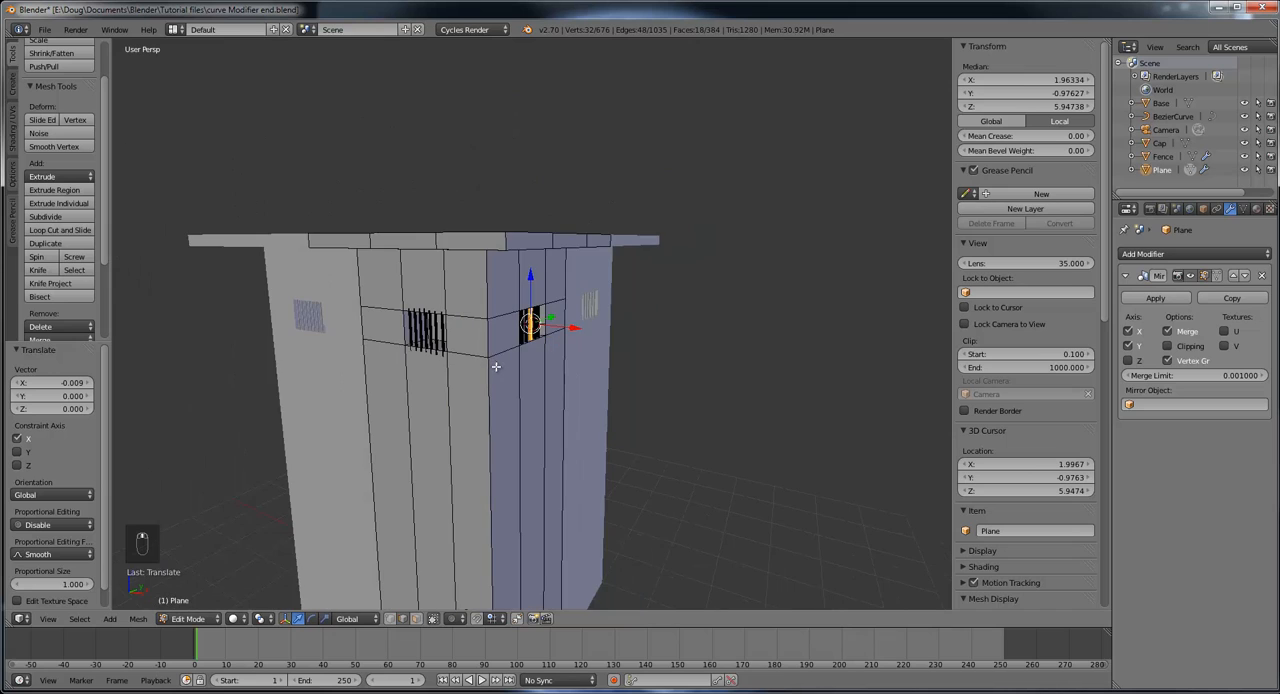
pyautogui.moveTo(570, 326)
pyautogui.mouseDown(button='middle')
pyautogui.moveTo(562, 341)
pyautogui.moveTo(569, 321)
pyautogui.mouseUp(button='middle')
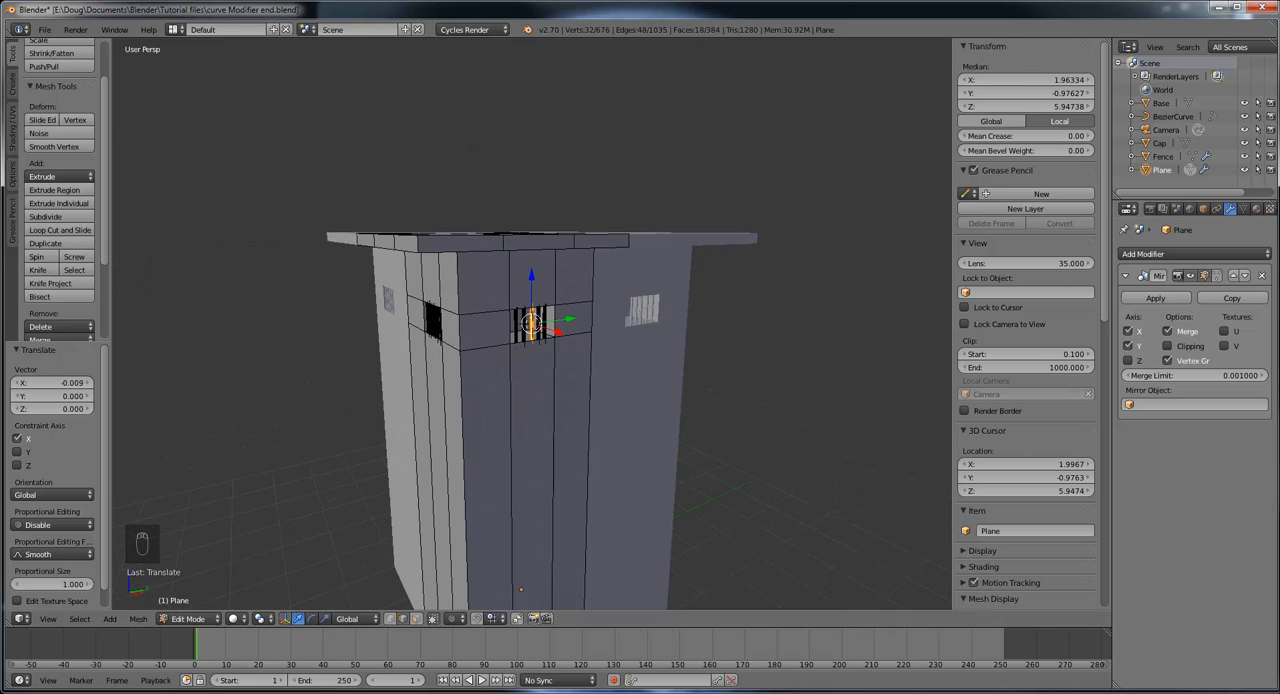
# Step: Switch to OneNote and examine the watchtower in the Jurassic Park Raptor enclosure reference photo
pyautogui.moveTo(1279, 40); pyautogui.dragTo(740, 1)
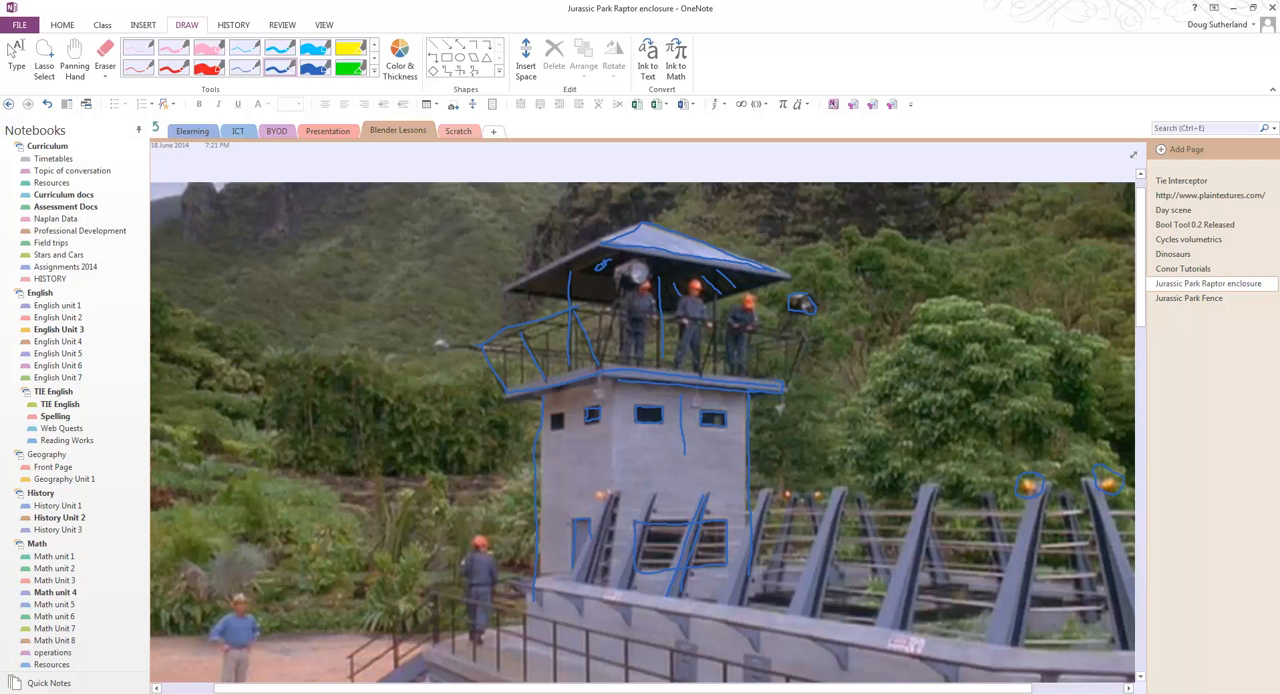
pyautogui.scroll(-10, 642, 412)
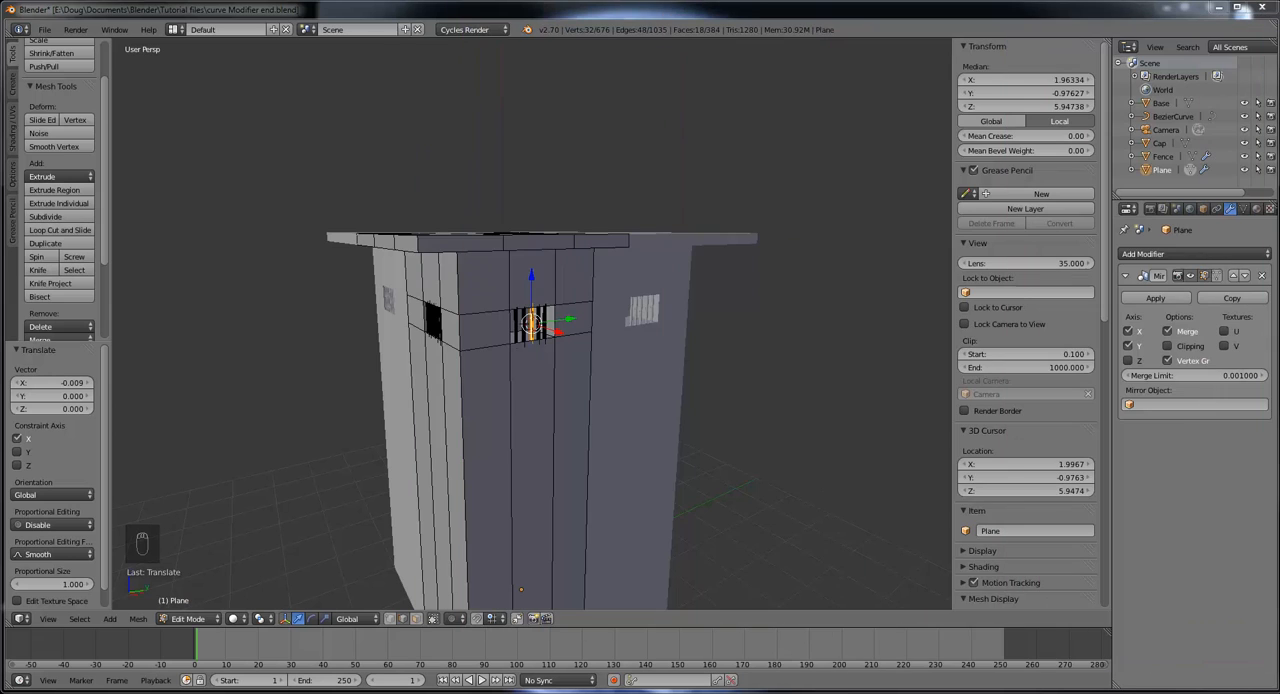
# Step: Back in Blender, add one horizontal loop cut around the lower part of the tower walls, slid by a factor of -0.196
pyautogui.scroll(6, 618, 356)
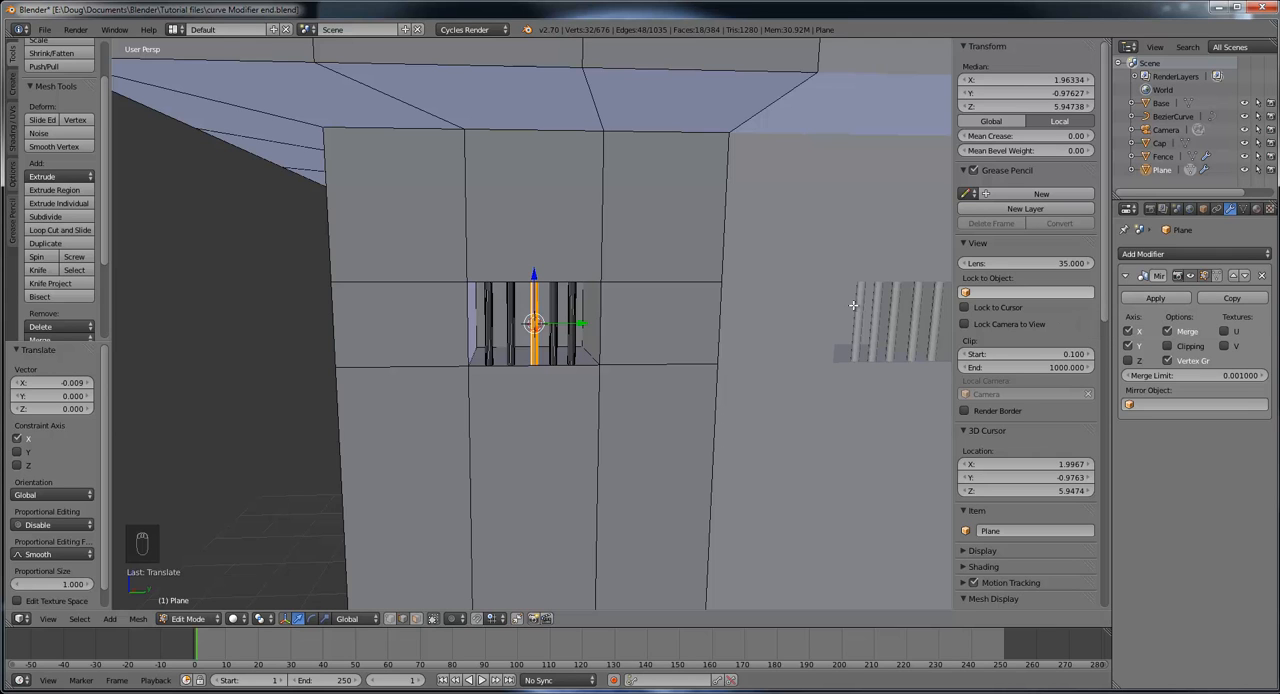
pyautogui.scroll(-3, 853, 305)
pyautogui.moveTo(737, 303); pyautogui.dragTo(877, 323, button='middle')
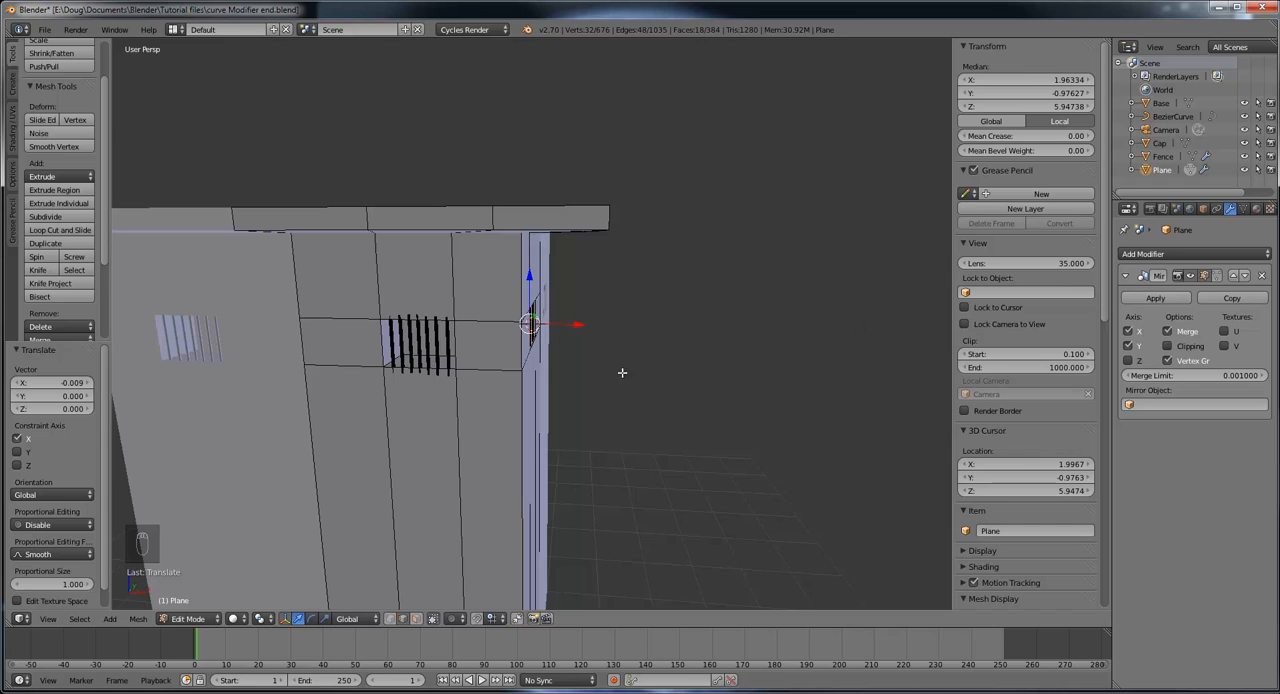
pyautogui.moveTo(622, 372); pyautogui.dragTo(557, 446, button='middle')
pyautogui.moveTo(580, 488); pyautogui.dragTo(627, 372, button='middle')
pyautogui.scroll(3, 629, 437)
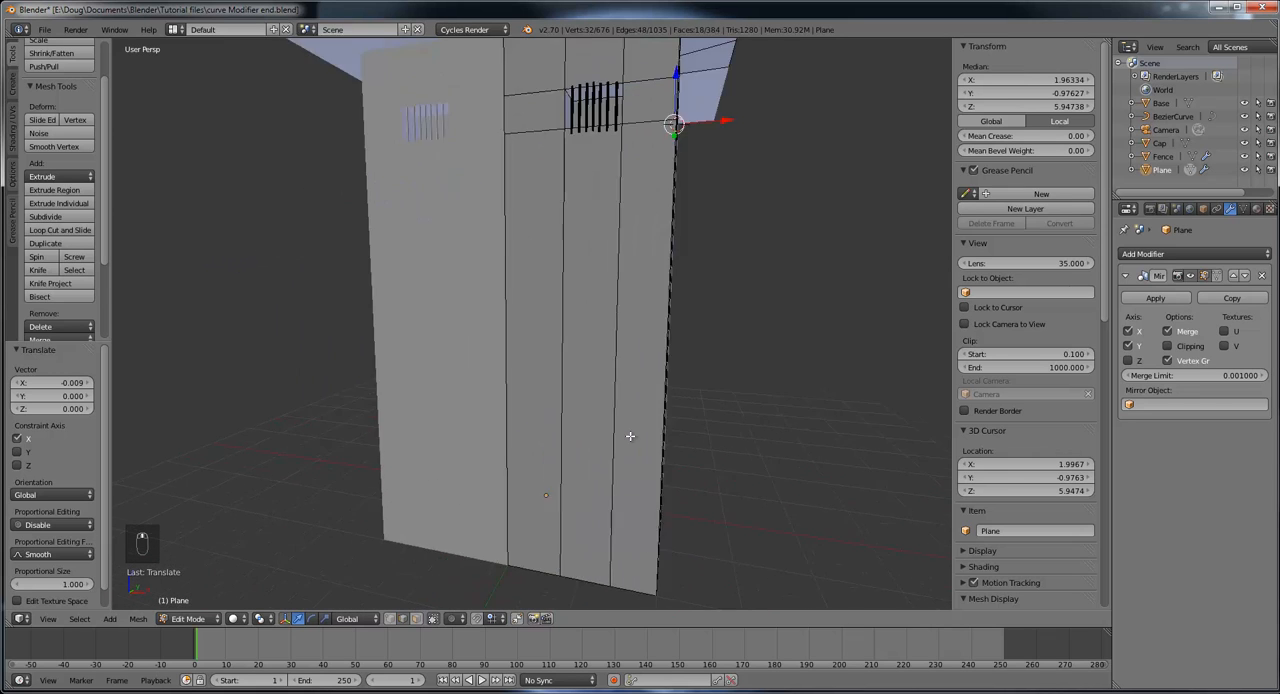
pyautogui.scroll(-1, 641, 443)
pyautogui.click(66, 233)
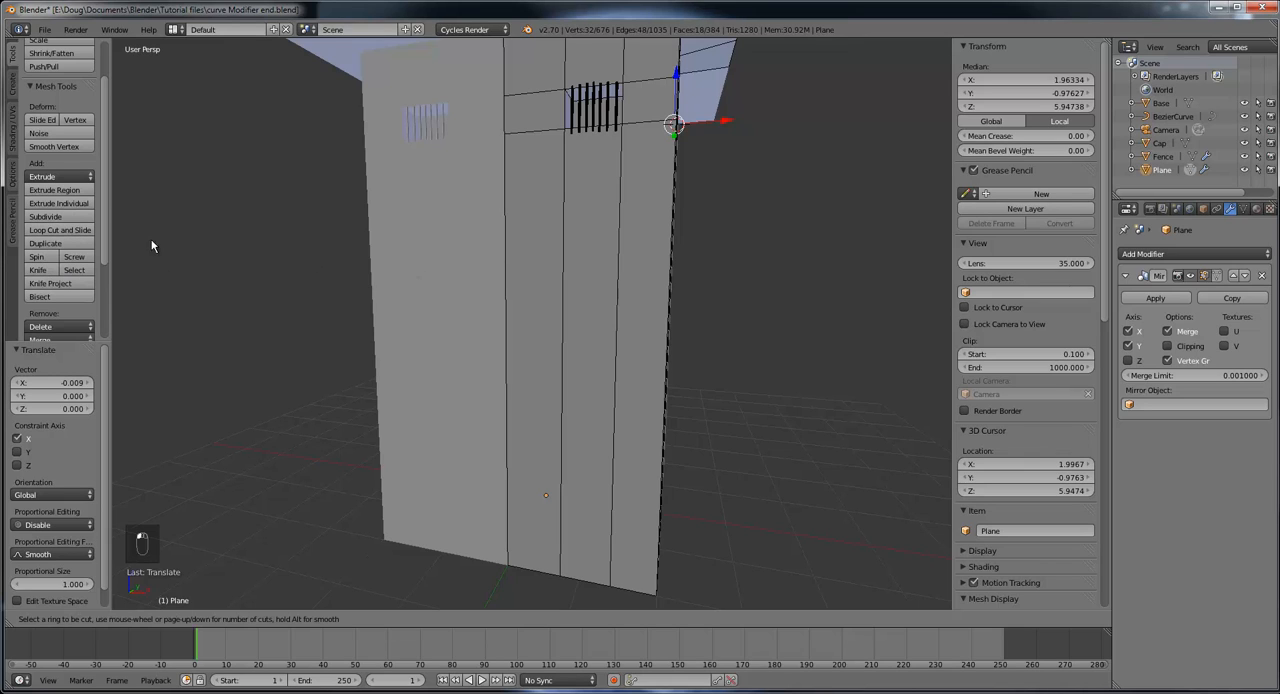
pyautogui.click(512, 423)
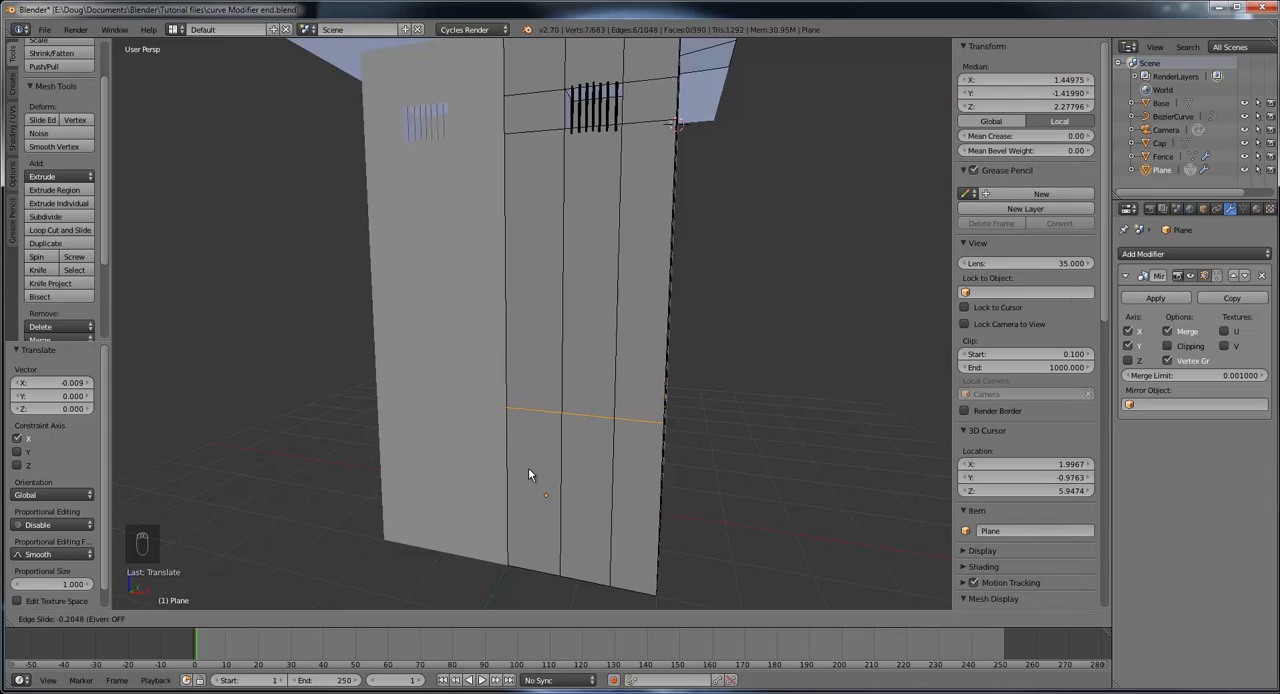
pyautogui.click(528, 467)
# Step: Add a second horizontal loop cut just below the first one, slid upward by a factor of 0.931
pyautogui.moveTo(620, 472)
pyautogui.mouseDown(button='middle')
pyautogui.moveTo(573, 460)
pyautogui.moveTo(700, 443)
pyautogui.moveTo(590, 470)
pyautogui.moveTo(607, 449)
pyautogui.moveTo(599, 461)
pyautogui.mouseUp(button='middle')
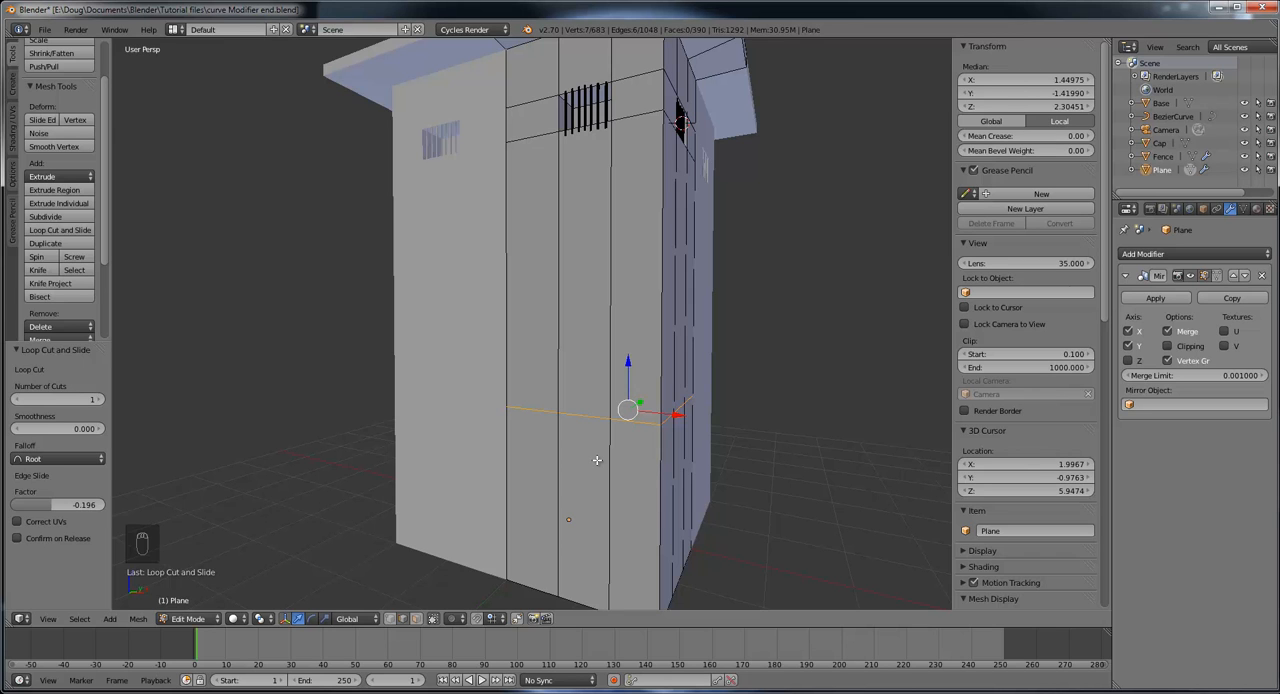
pyautogui.moveTo(597, 460)
pyautogui.mouseDown(button='middle')
pyautogui.moveTo(614, 456)
pyautogui.moveTo(644, 481)
pyautogui.moveTo(641, 499)
pyautogui.moveTo(594, 466)
pyautogui.mouseUp(button='middle')
pyautogui.moveTo(597, 471)
pyautogui.mouseDown(button='middle')
pyautogui.moveTo(626, 482)
pyautogui.moveTo(610, 475)
pyautogui.mouseUp(button='middle')
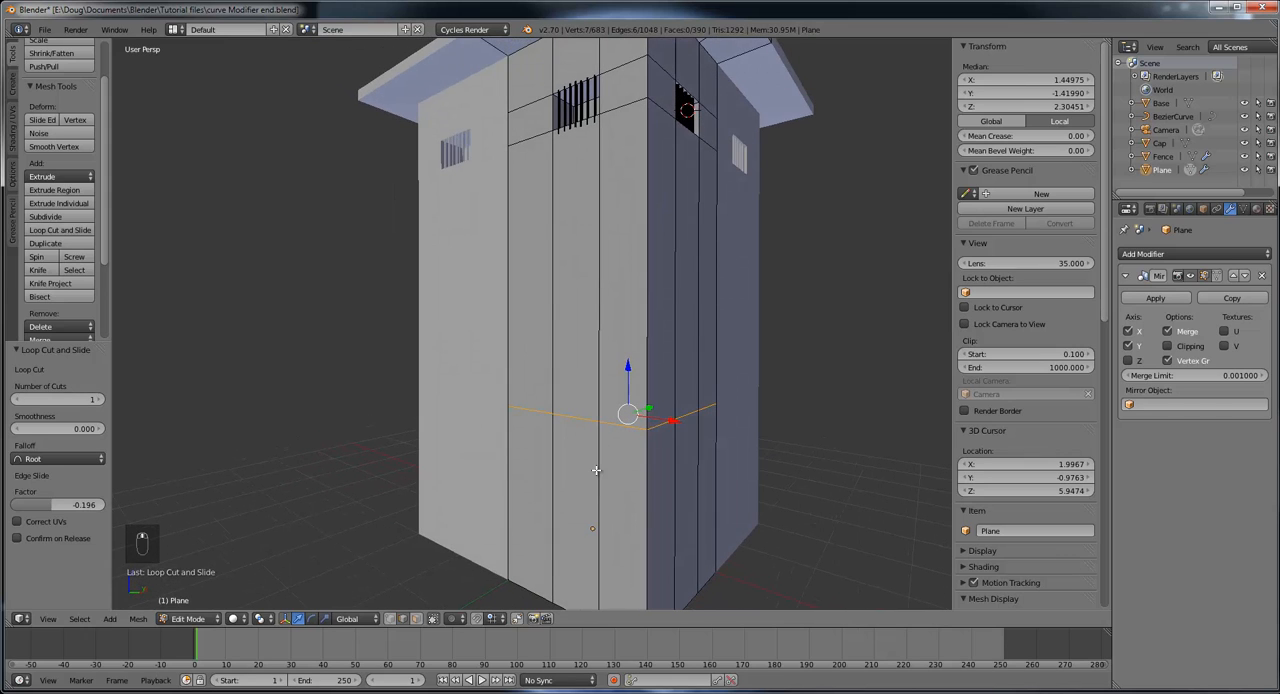
pyautogui.click(67, 231)
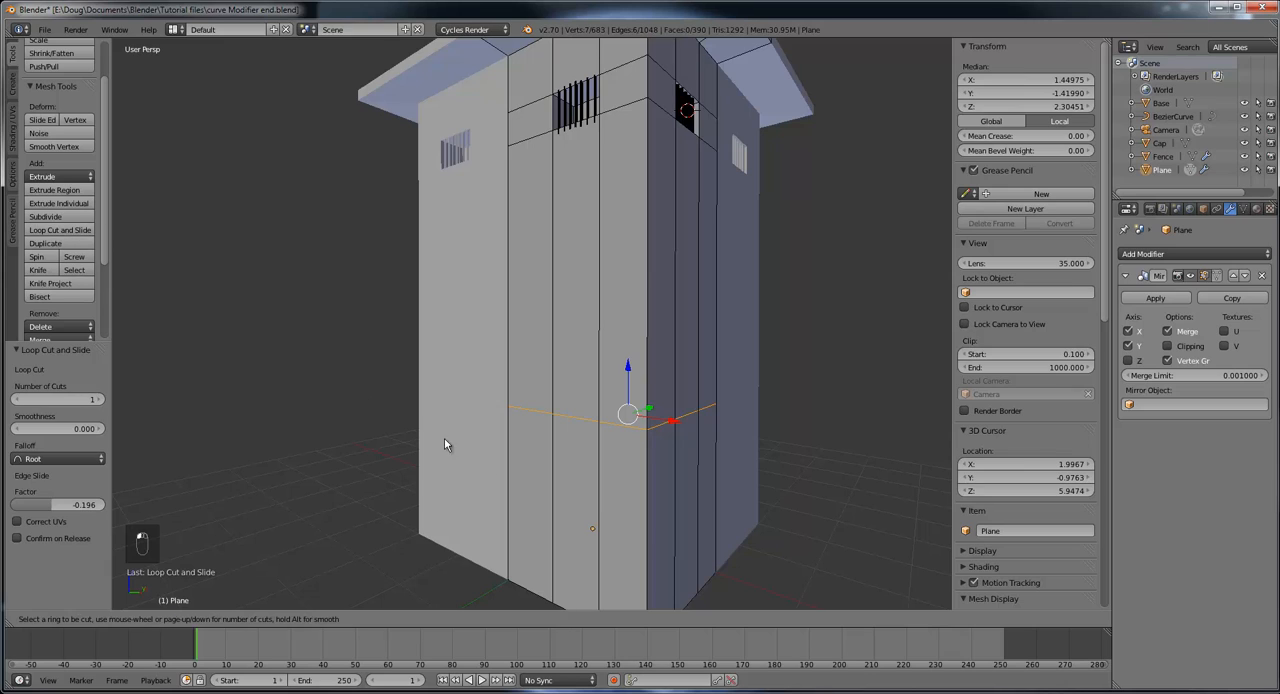
pyautogui.click(564, 495)
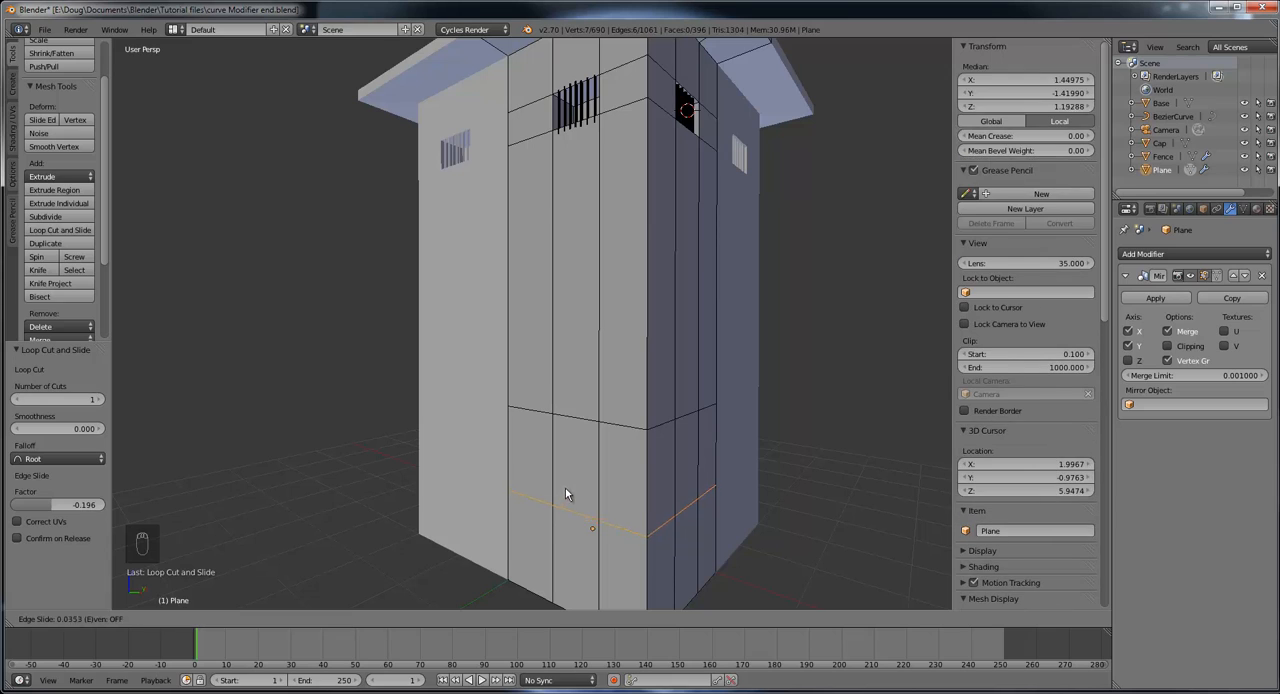
pyautogui.click(580, 407)
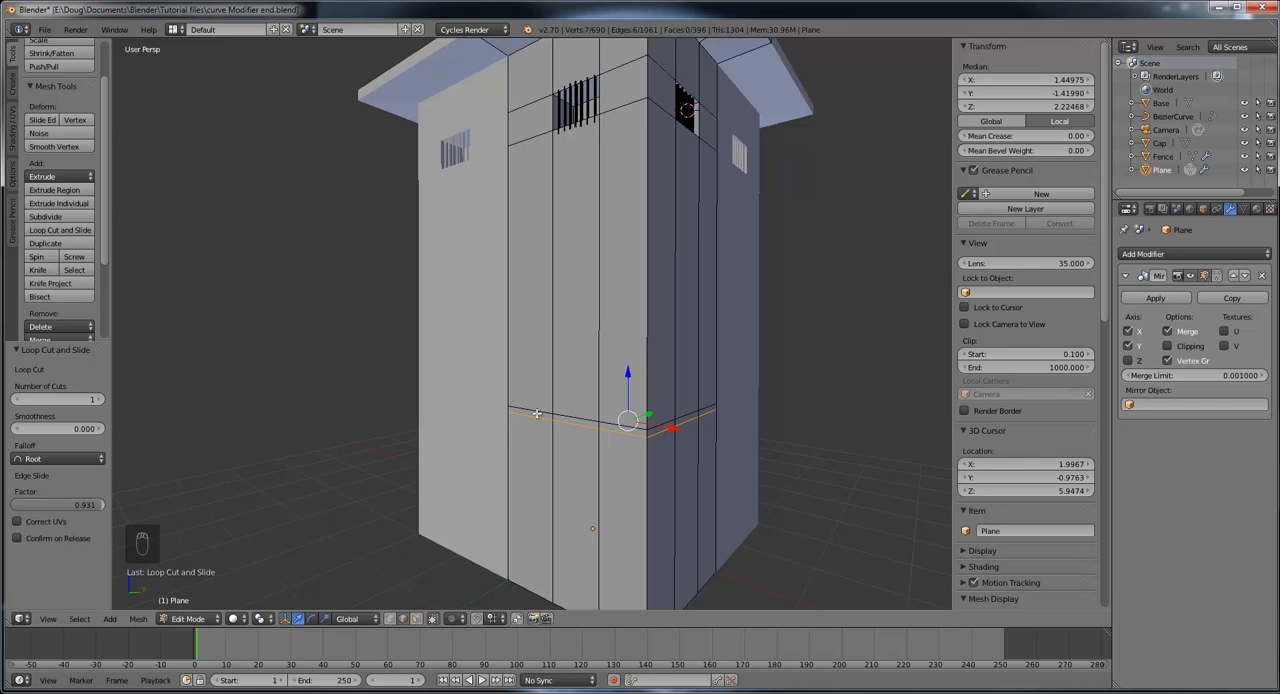
# Step: Add a vertical loop cut in the front wall close beside the barred window's inner edge, slid by a factor of 0.800
pyautogui.moveTo(590, 445)
pyautogui.mouseDown(button='middle')
pyautogui.moveTo(631, 431)
pyautogui.moveTo(603, 430)
pyautogui.mouseUp(button='middle')
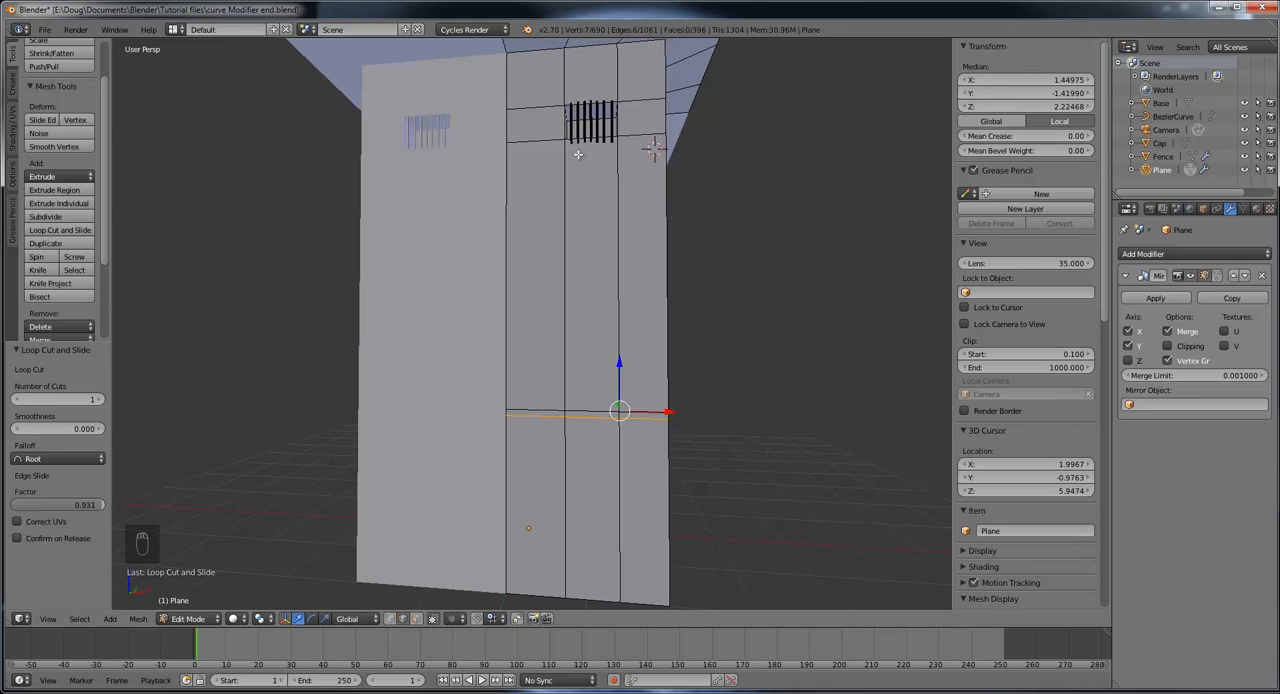
pyautogui.scroll(-5, 580, 84)
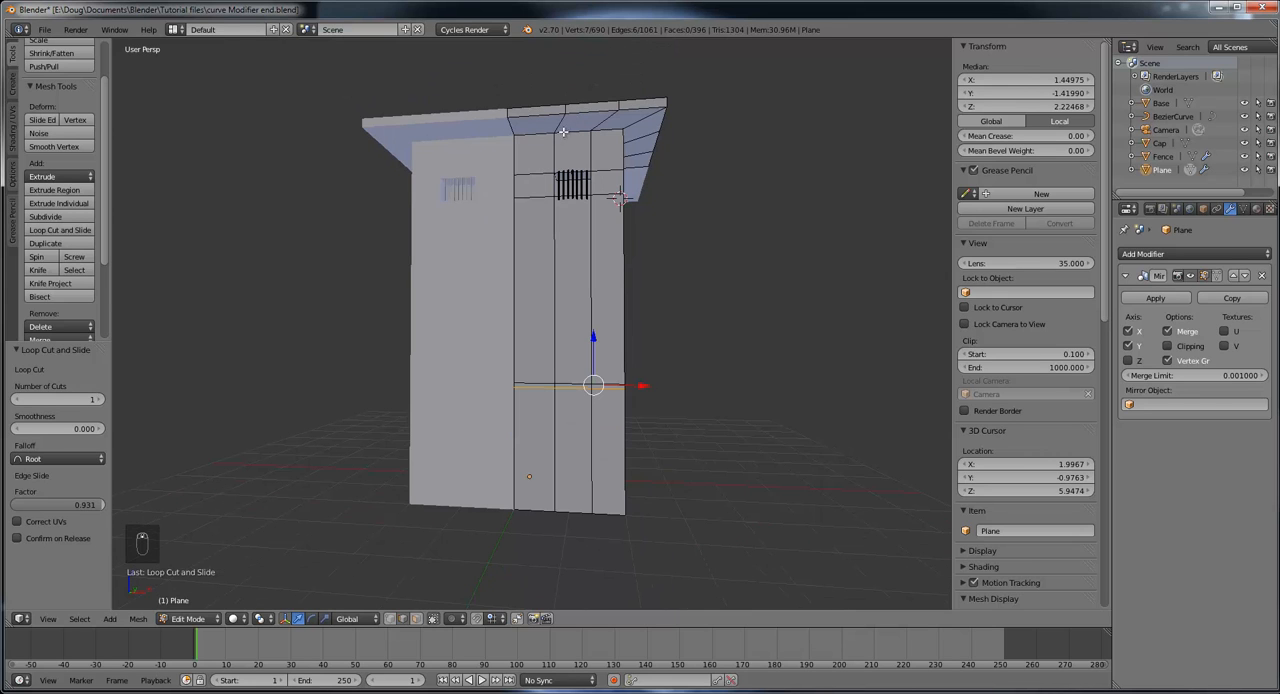
pyautogui.moveTo(576, 135); pyautogui.dragTo(594, 207, button='middle')
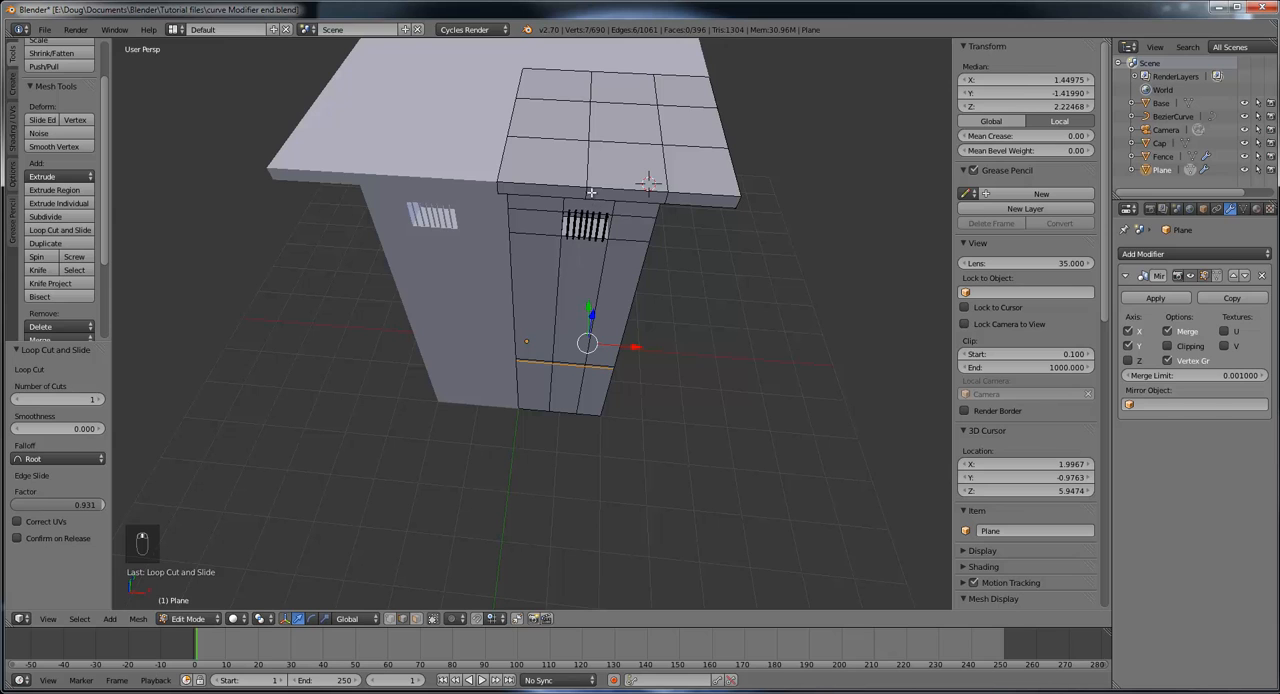
pyautogui.moveTo(607, 273); pyautogui.dragTo(588, 450, button='middle')
pyautogui.scroll(2, 578, 398)
pyautogui.scroll(1, 564, 432)
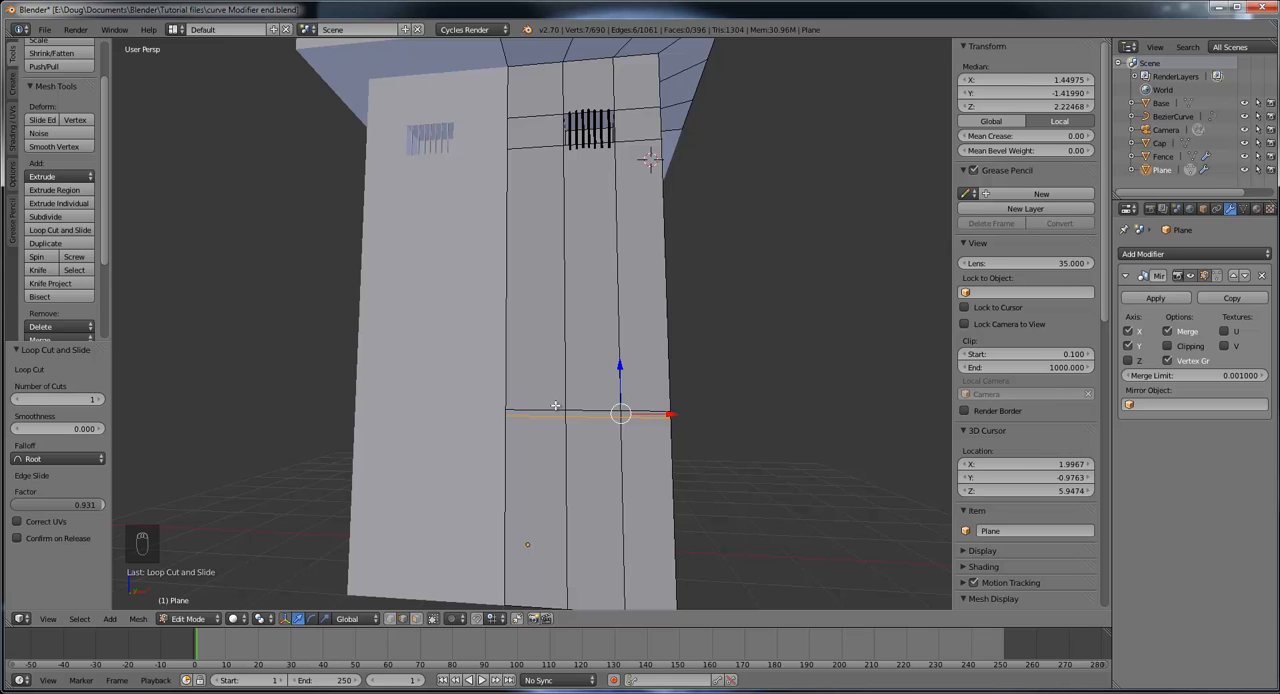
pyautogui.hotkey('ctrl', 'r')
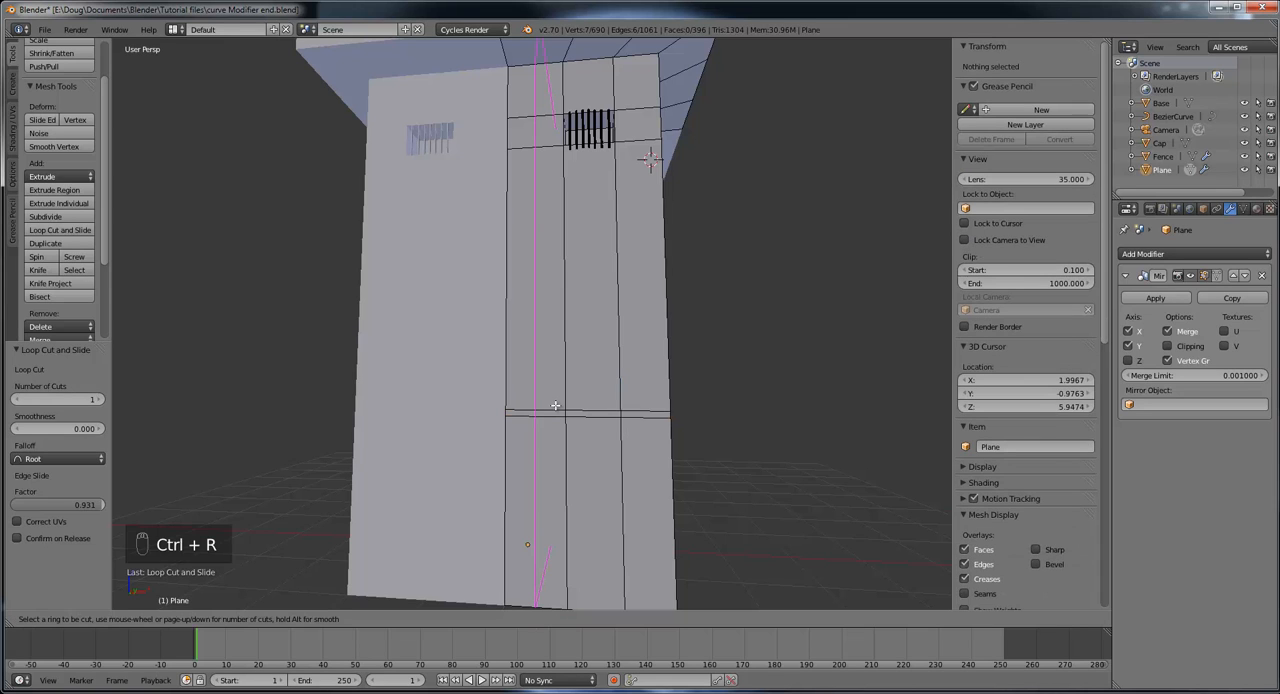
pyautogui.click(555, 405)
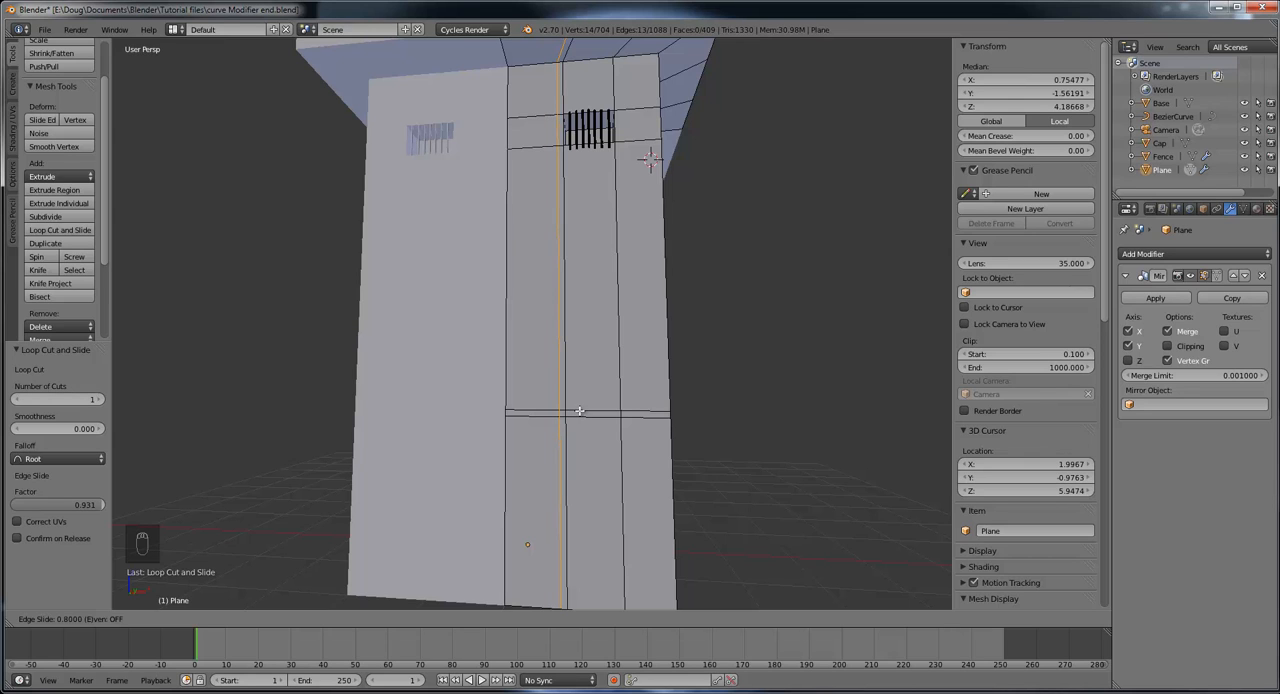
pyautogui.click(579, 411)
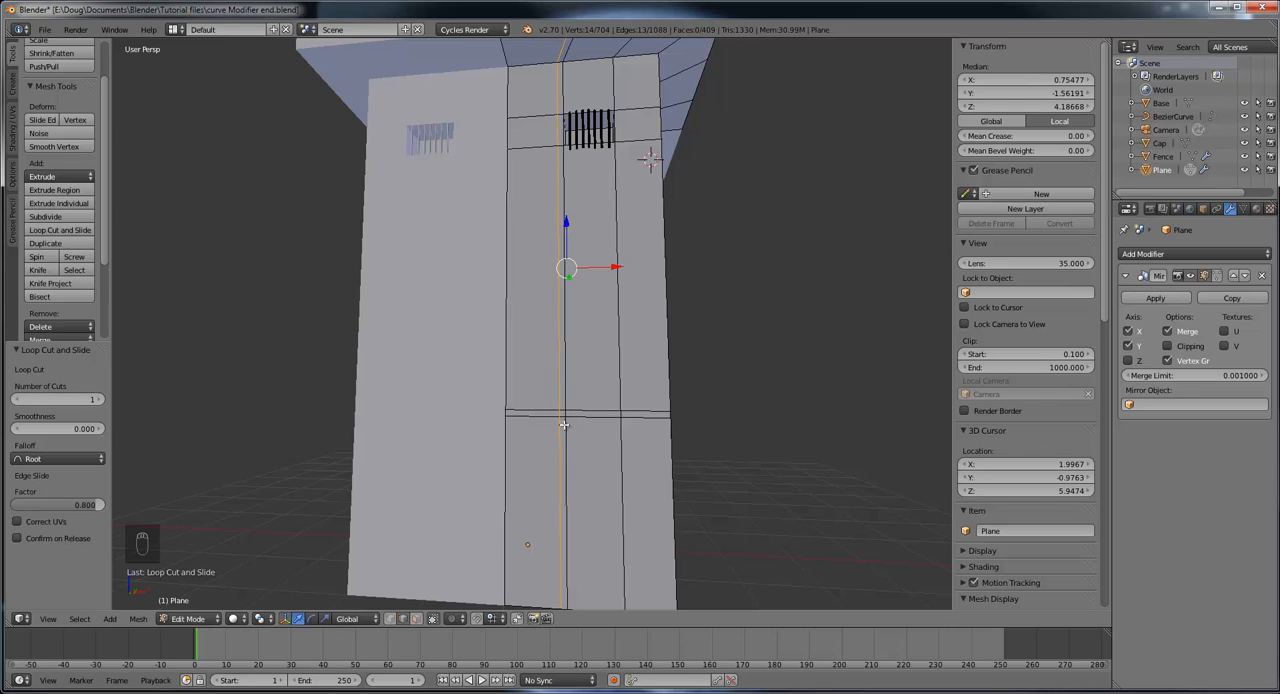
pyautogui.moveTo(583, 517); pyautogui.dragTo(532, 554, button='middle')
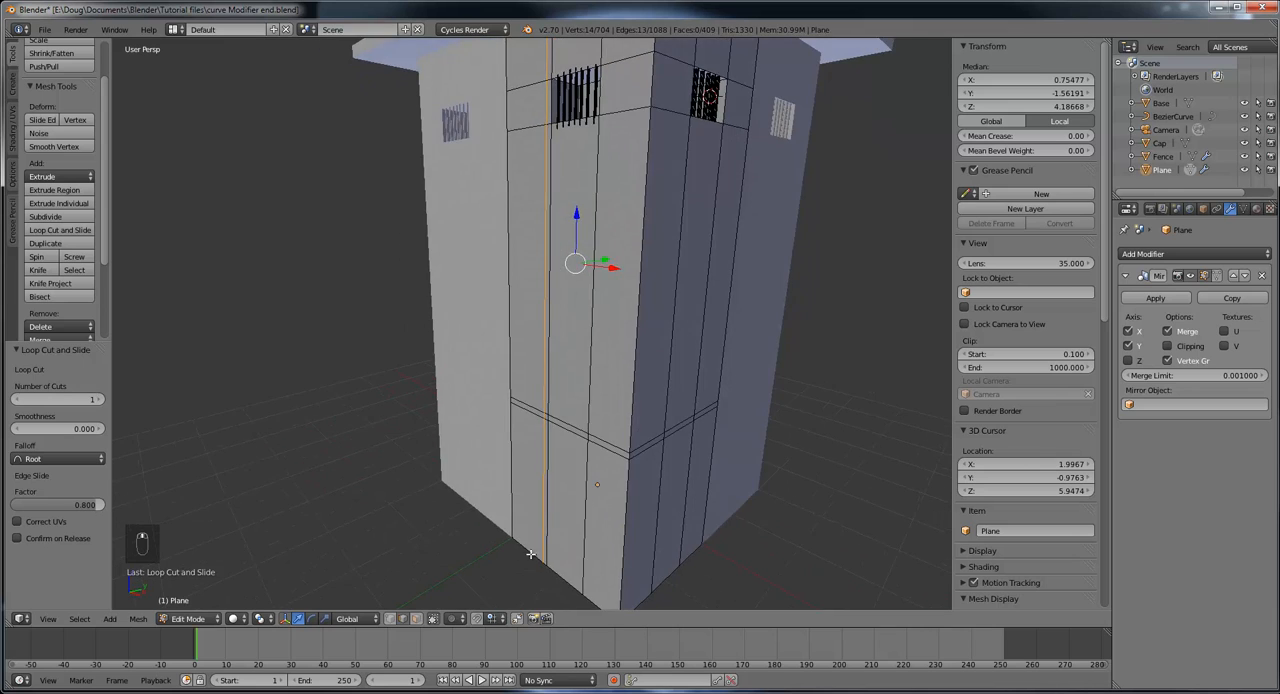
pyautogui.scroll(2, 615, 522)
pyautogui.moveTo(613, 521); pyautogui.dragTo(665, 358, button='middle')
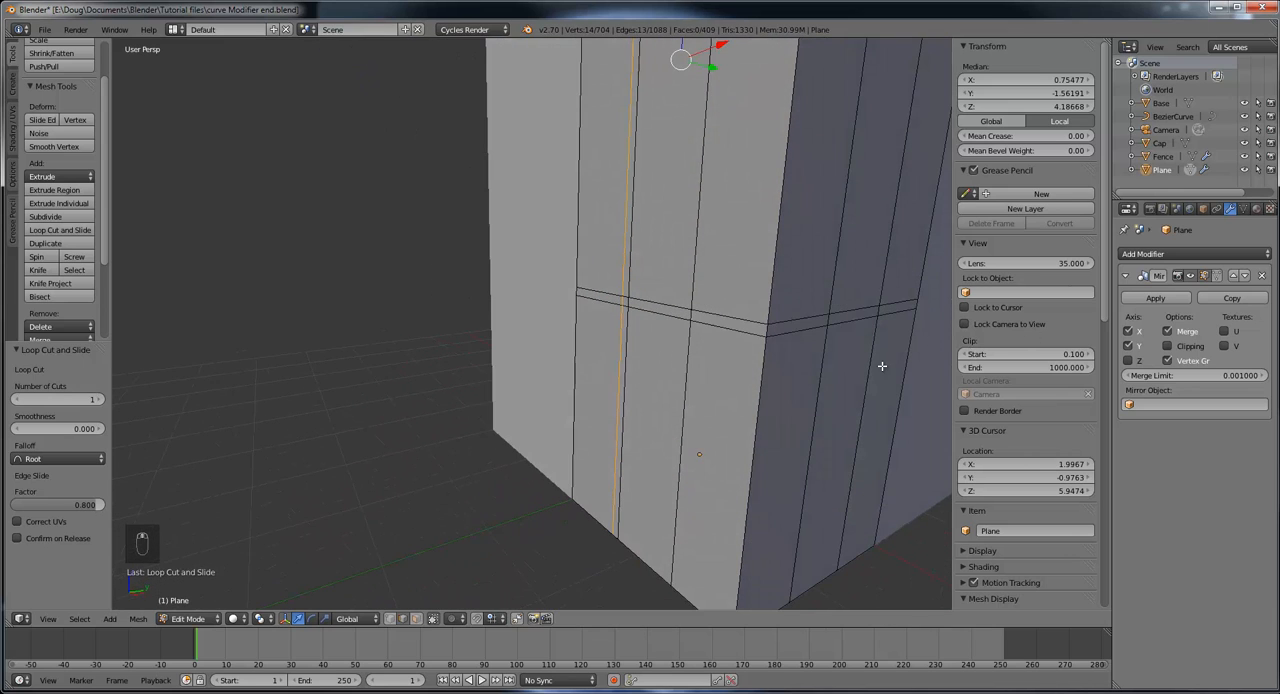
# Step: Select the three narrow faces outlining the doorway on the lower front wall and extrude them -0.019 along the global Y axis
pyautogui.scroll(3, 668, 374)
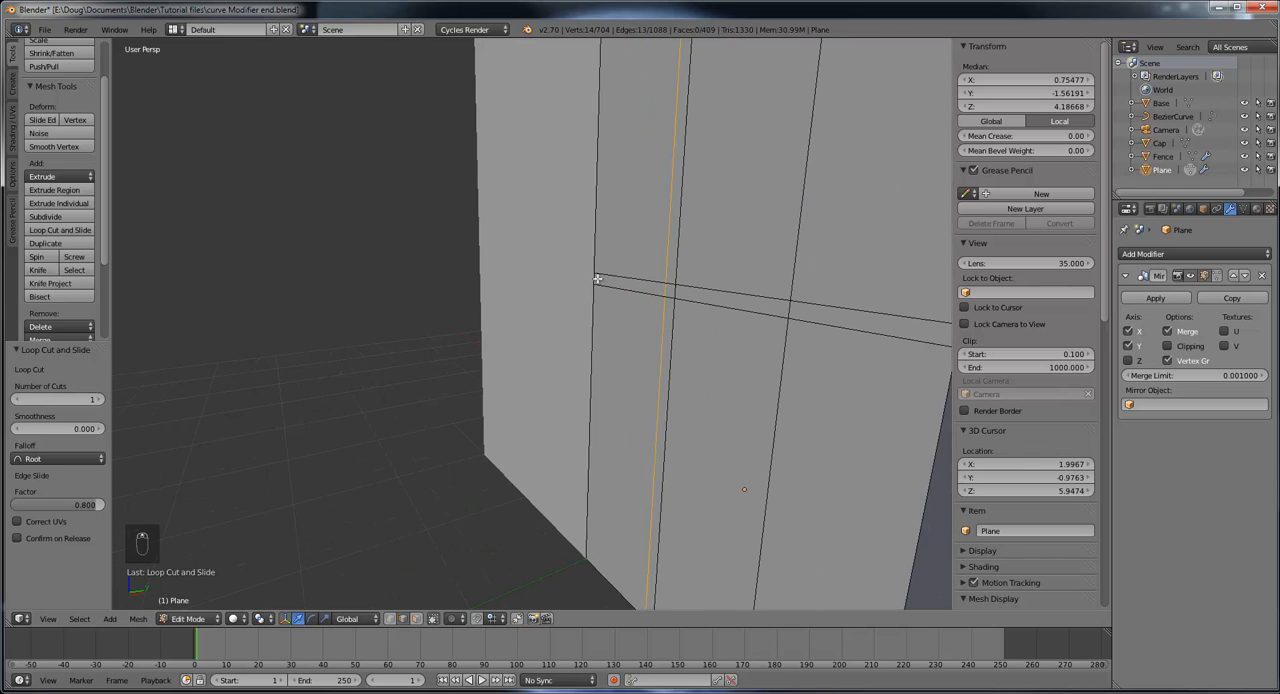
pyautogui.click(415, 620)
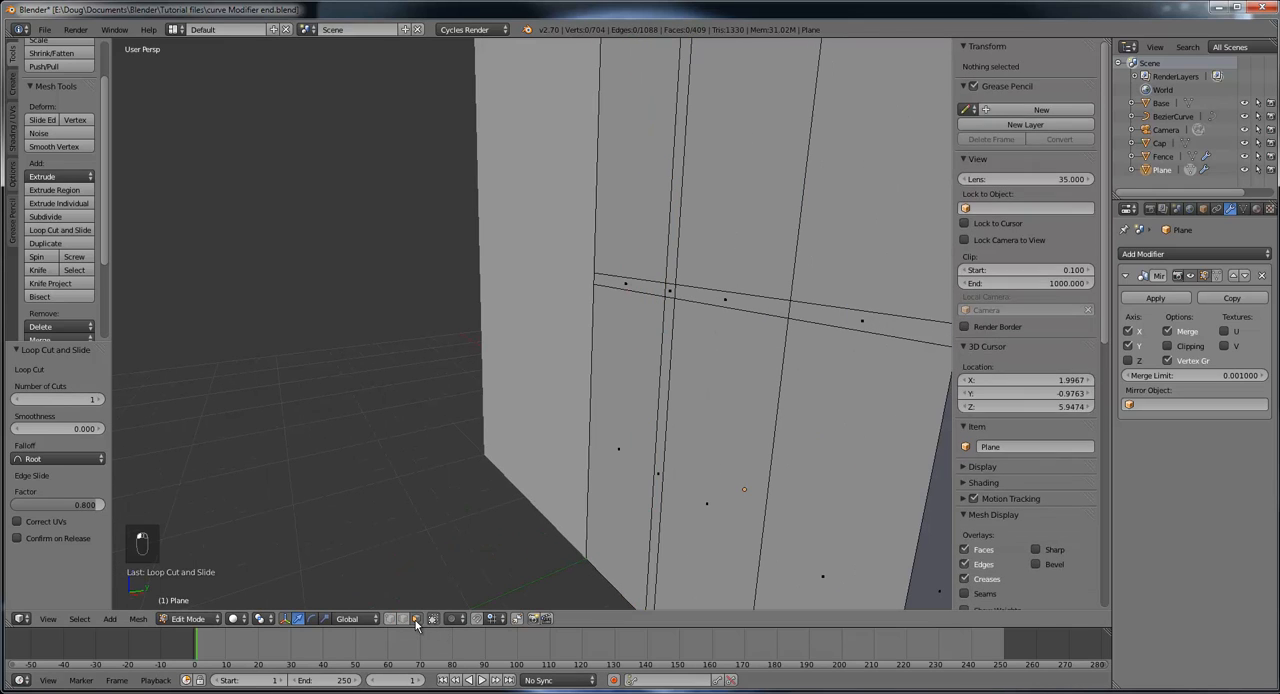
pyautogui.rightClick(628, 285)
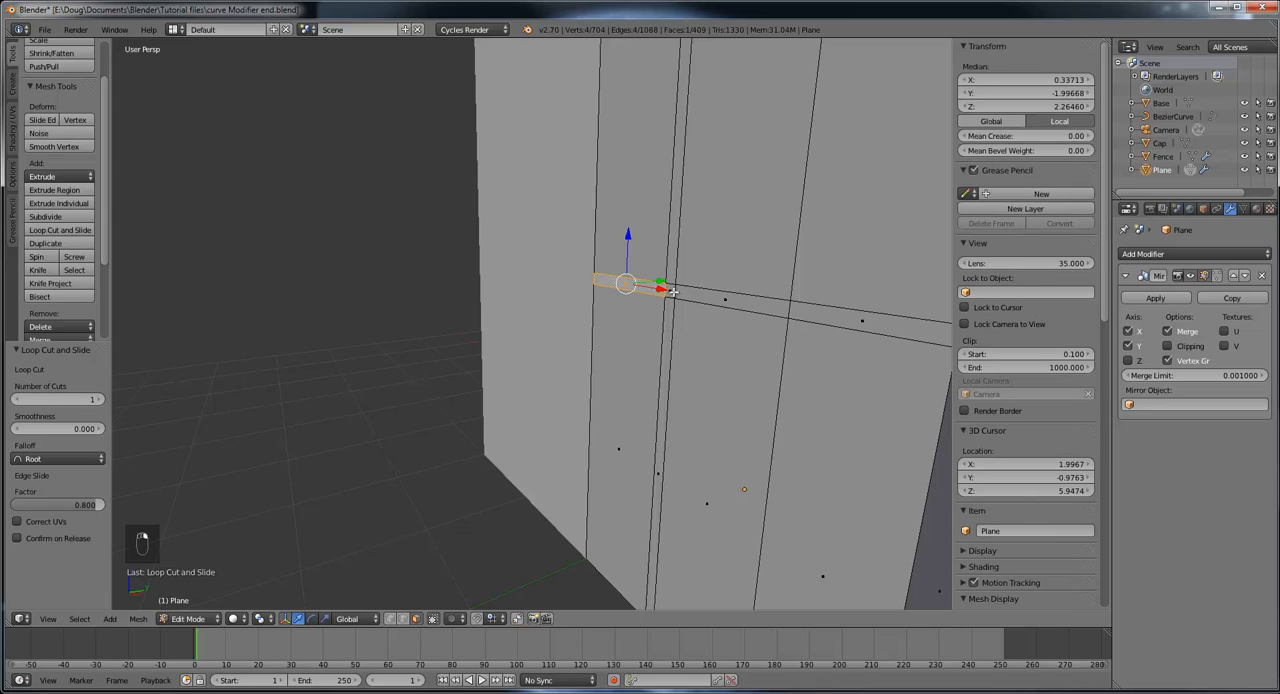
pyautogui.keyDown('ctrl'); pyautogui.rightClick(658, 464); pyautogui.keyUp('ctrl')
pyautogui.moveTo(658, 464); pyautogui.dragTo(697, 466, button='middle')
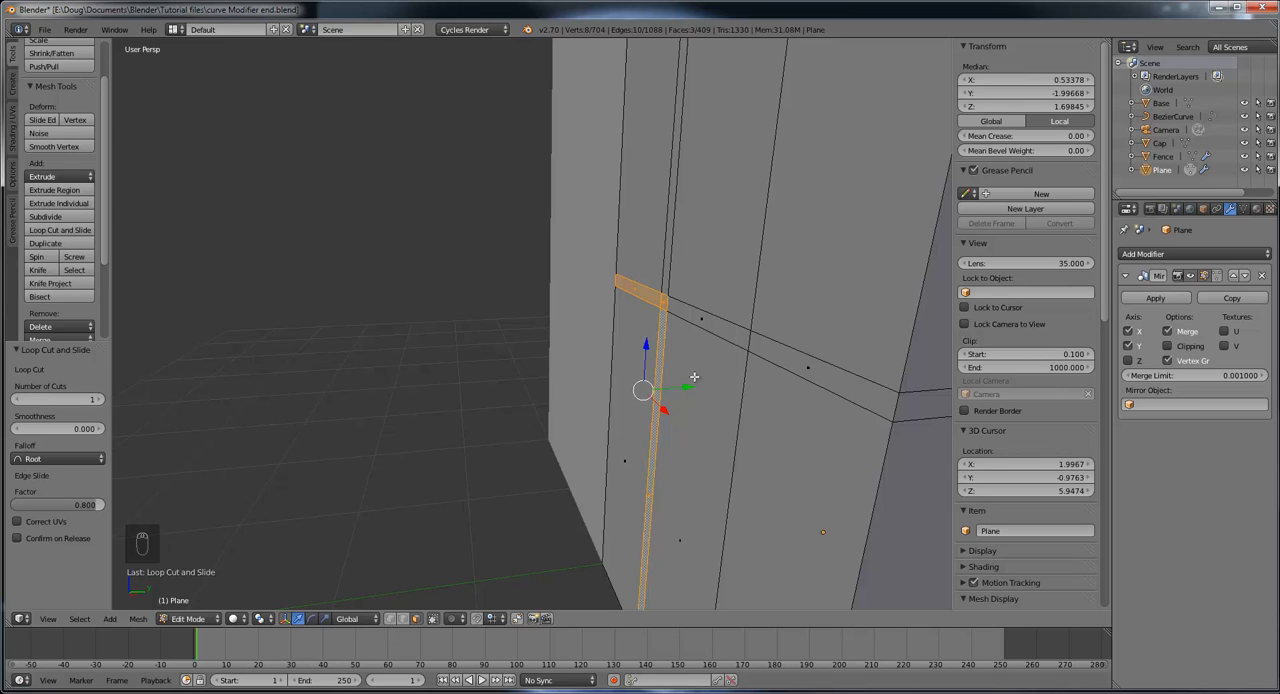
pyautogui.press('e')
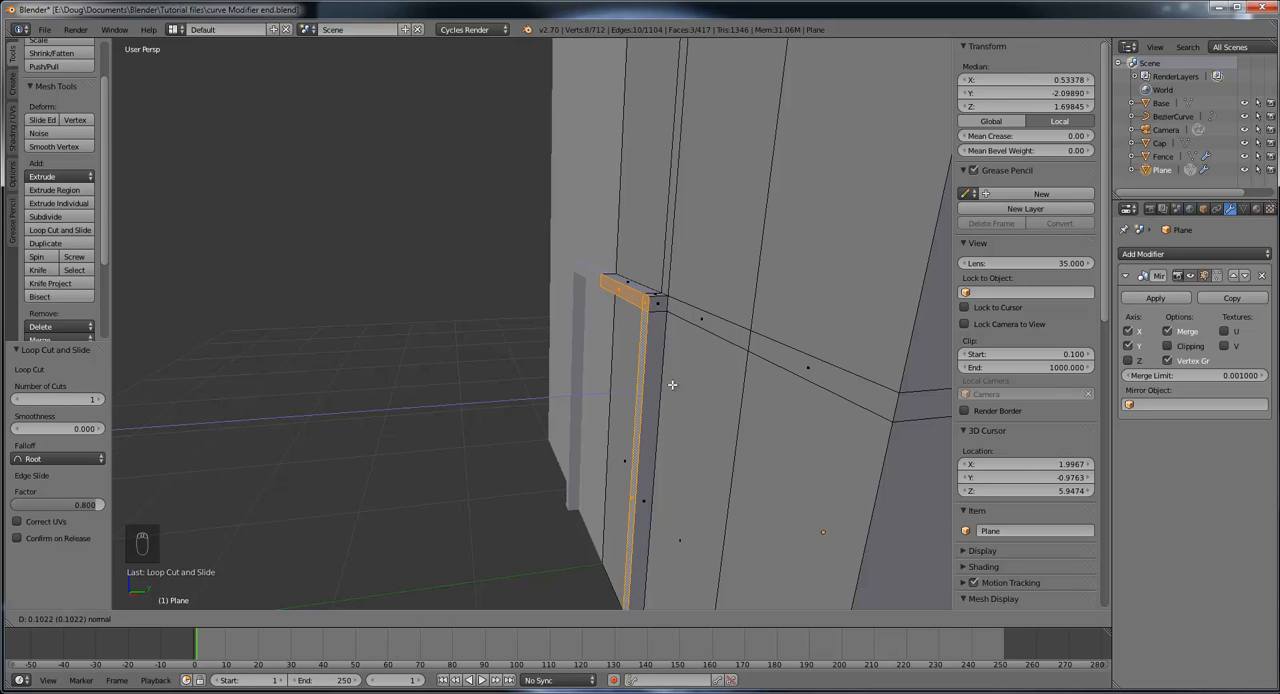
pyautogui.press('y')
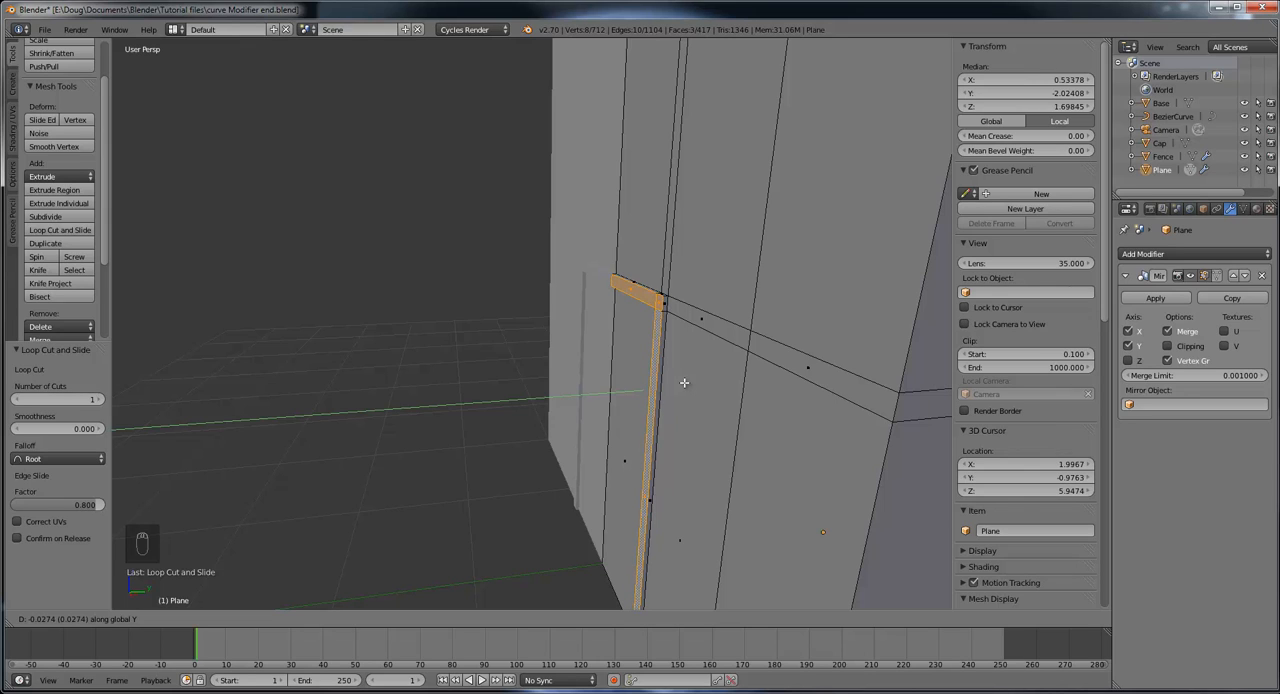
pyautogui.click(685, 382)
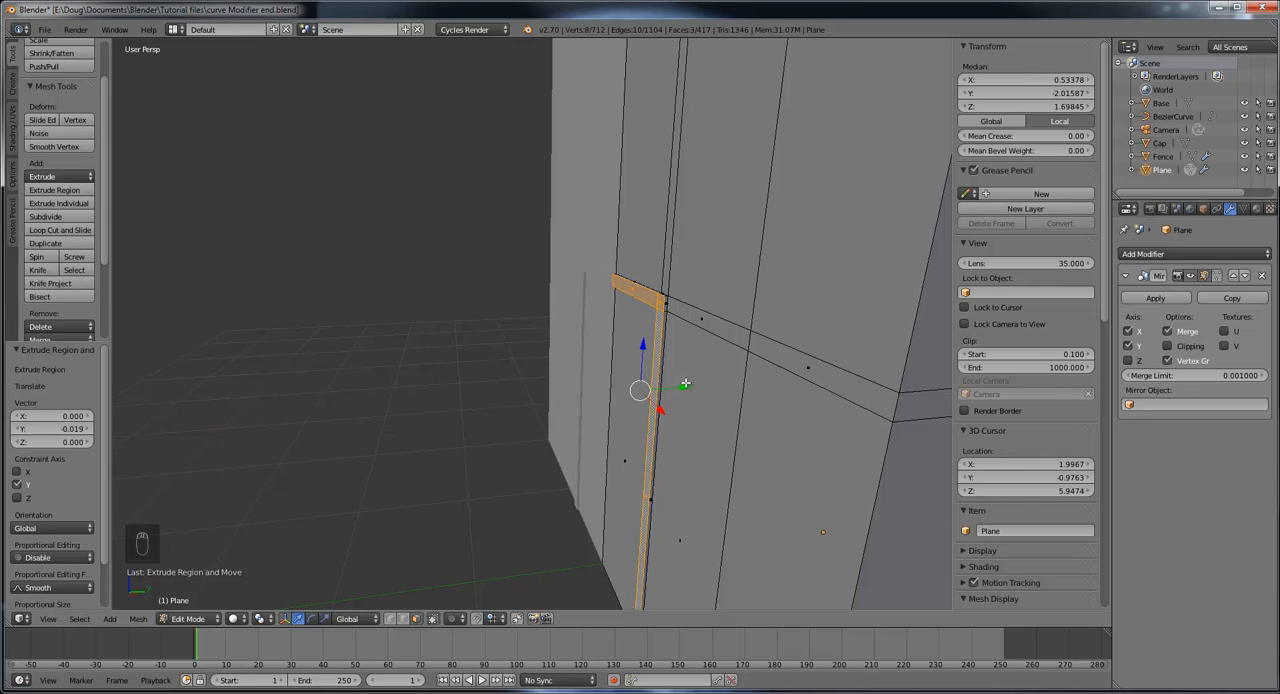
# Step: Switch to Object Mode and inspect the extruded door frame and the whole watchtower from the front and side
pyautogui.moveTo(709, 412); pyautogui.dragTo(737, 407, button='middle')
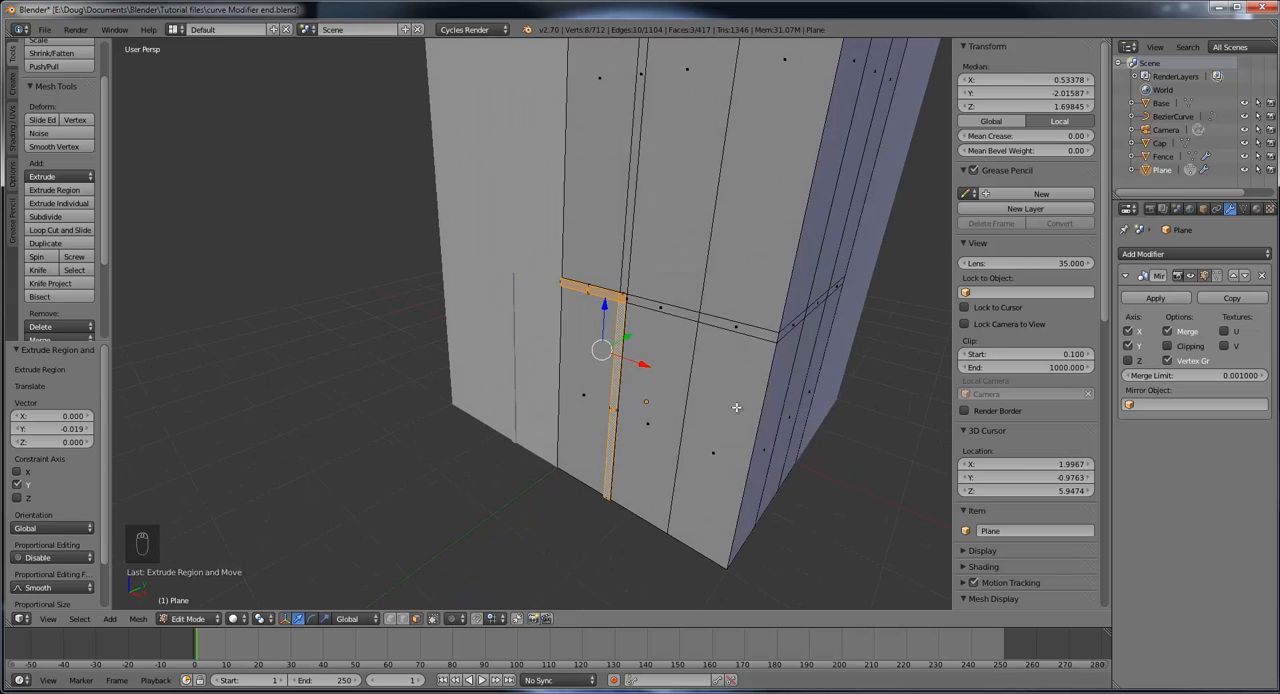
pyautogui.click(195, 618)
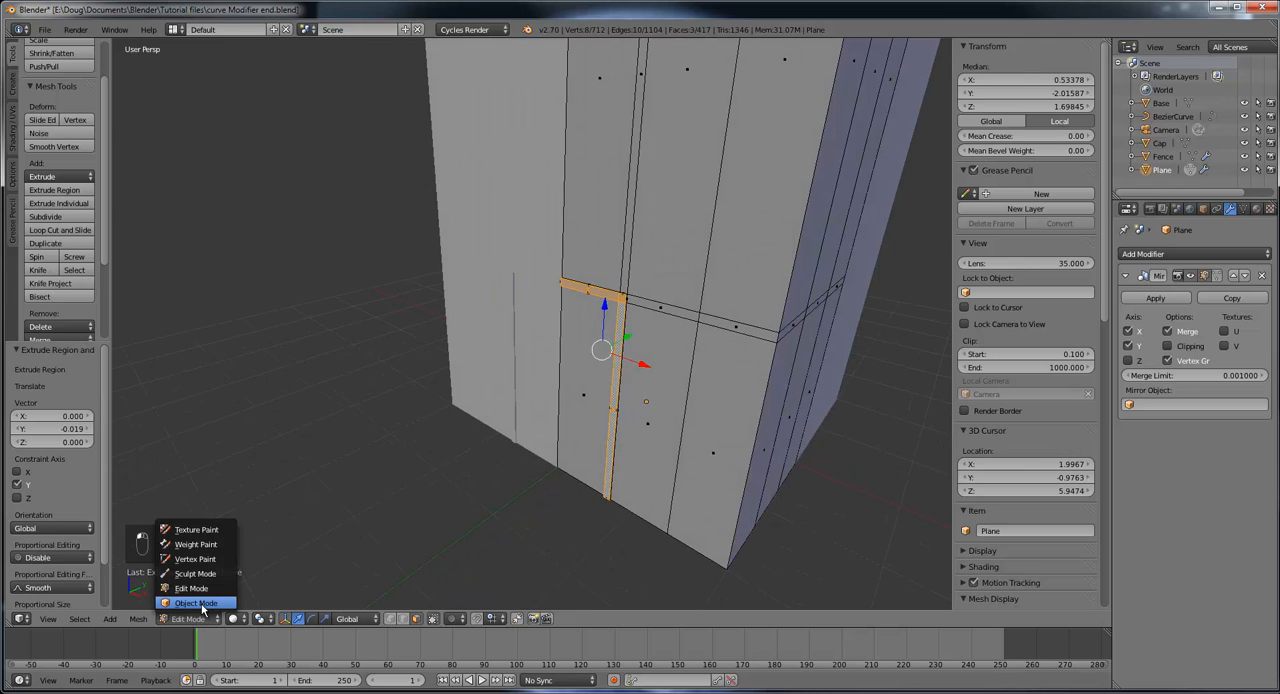
pyautogui.click(190, 604)
pyautogui.moveTo(625, 462)
pyautogui.mouseDown(button='middle')
pyautogui.moveTo(600, 423)
pyautogui.moveTo(637, 389)
pyautogui.moveTo(714, 400)
pyautogui.moveTo(626, 462)
pyautogui.mouseUp(button='middle')
pyautogui.scroll(-3, 627, 455)
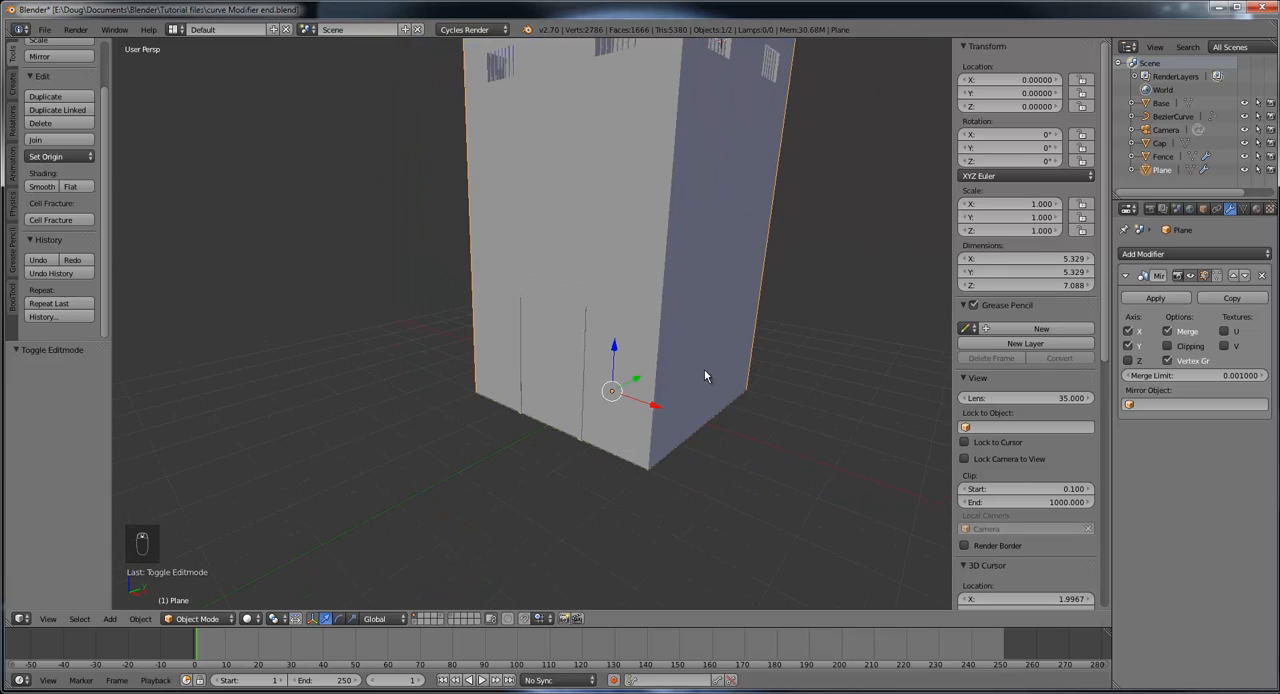
pyautogui.scroll(-3, 715, 359)
pyautogui.moveTo(716, 360); pyautogui.dragTo(451, 543, button='middle')
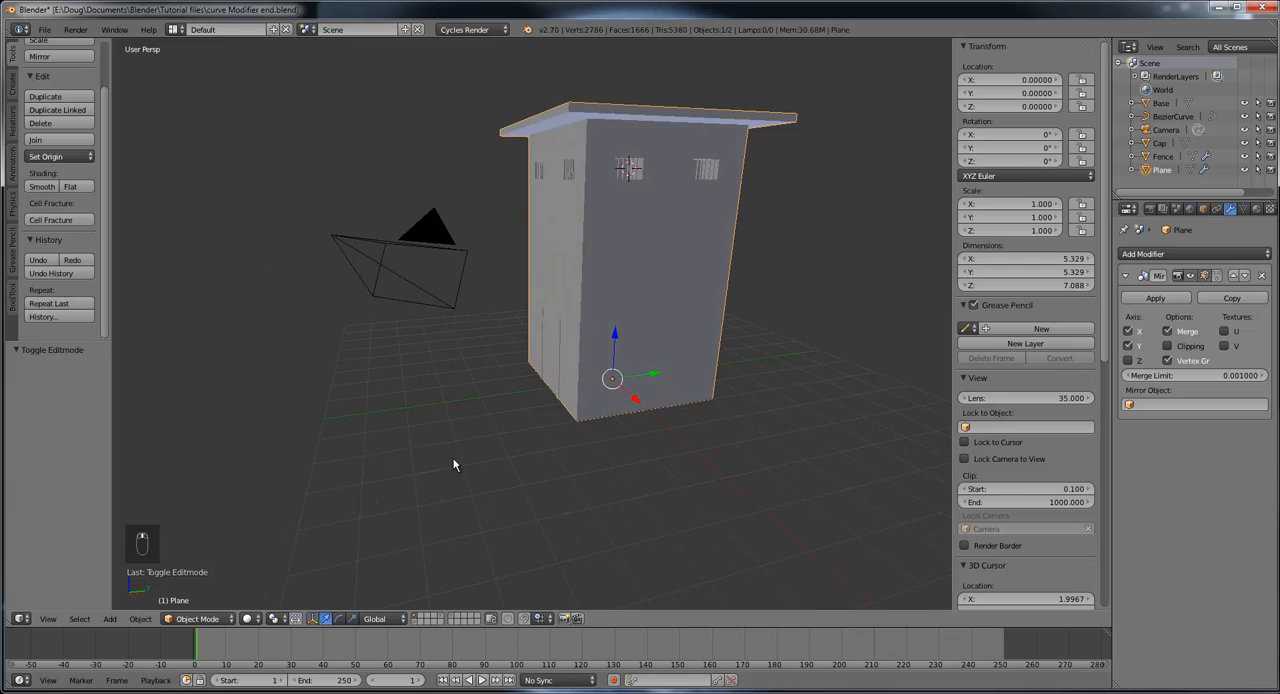
# Step: Return to Edit Mode and examine the tower's side wall and the loop cuts around its lower part
pyautogui.click(197, 619)
pyautogui.click(195, 588)
pyautogui.moveTo(619, 427); pyautogui.dragTo(583, 413, button='middle')
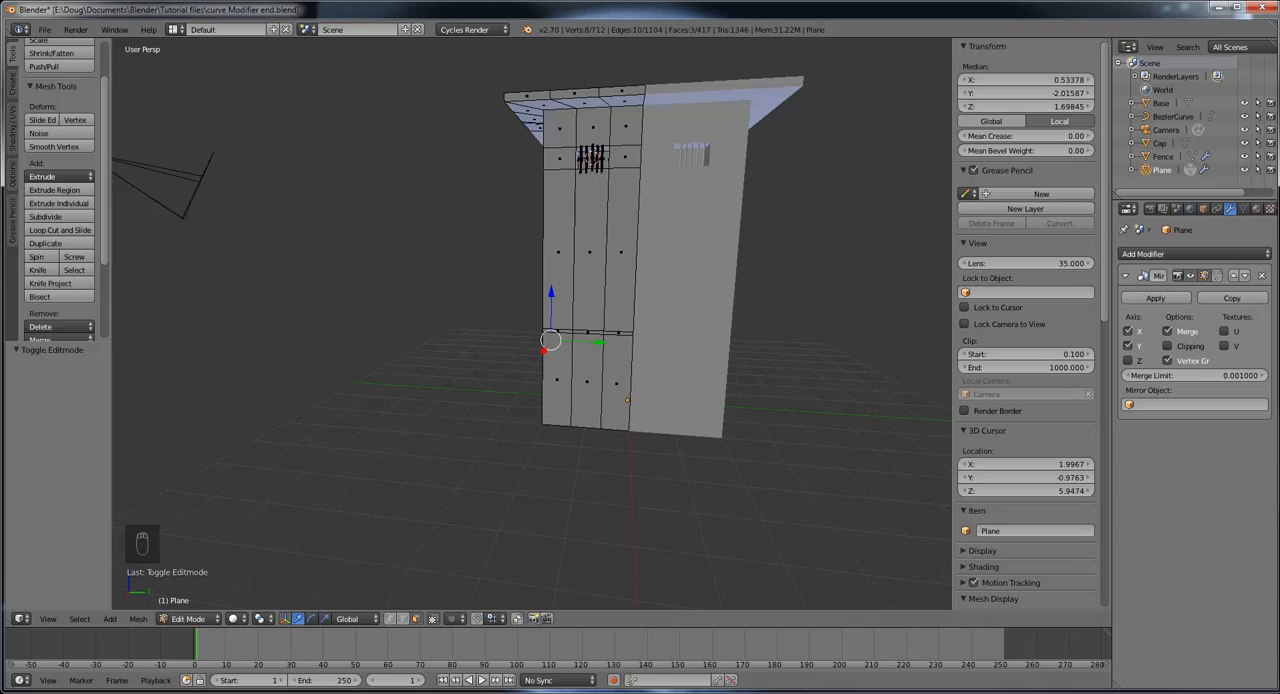
pyautogui.moveTo(1279, 41); pyautogui.dragTo(724, 119)
pyautogui.doubleClick(724, 119)
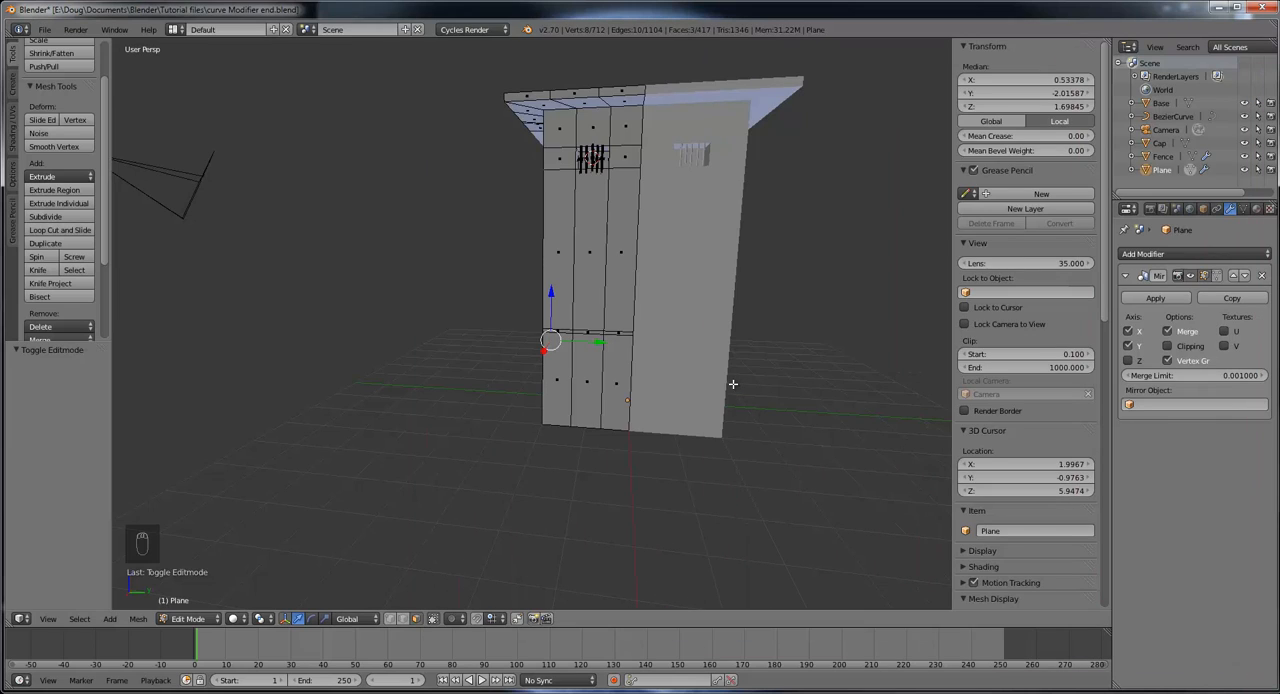
pyautogui.moveTo(682, 364); pyautogui.dragTo(585, 362, button='middle')
pyautogui.scroll(4, 766, 425)
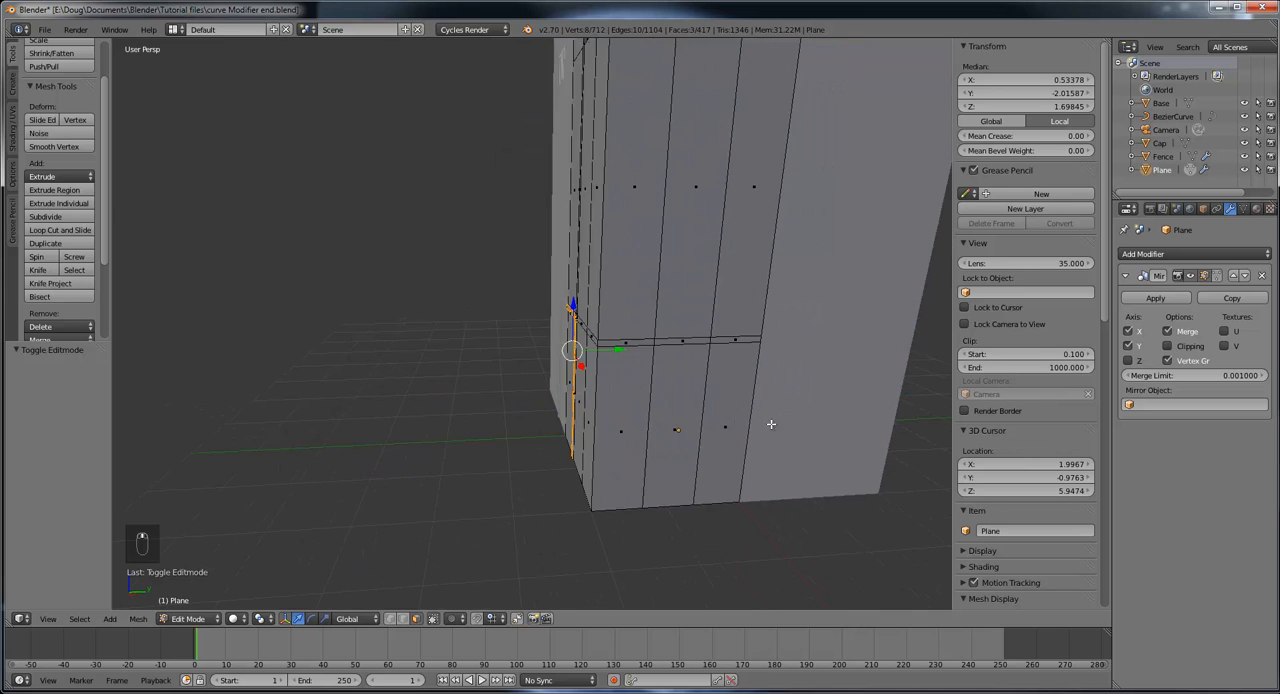
pyautogui.moveTo(806, 425); pyautogui.dragTo(764, 387, button='middle')
pyautogui.scroll(-3, 776, 400)
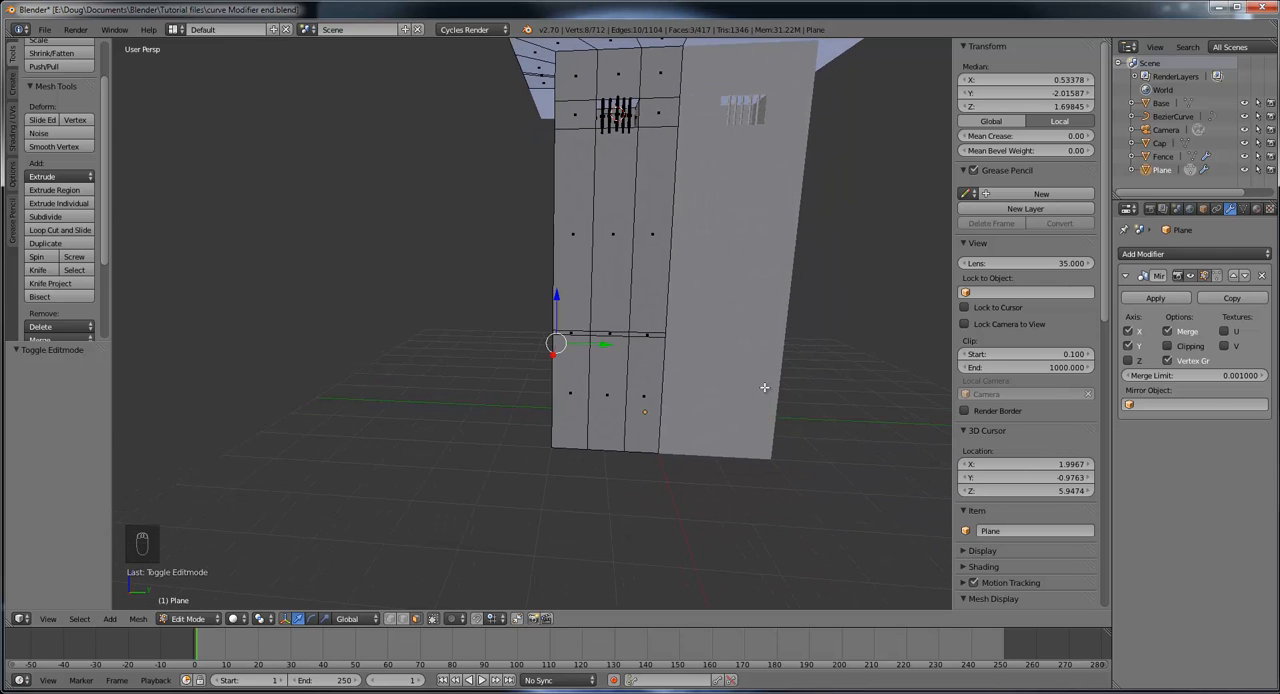
pyautogui.moveTo(683, 343); pyautogui.dragTo(738, 331, button='middle')
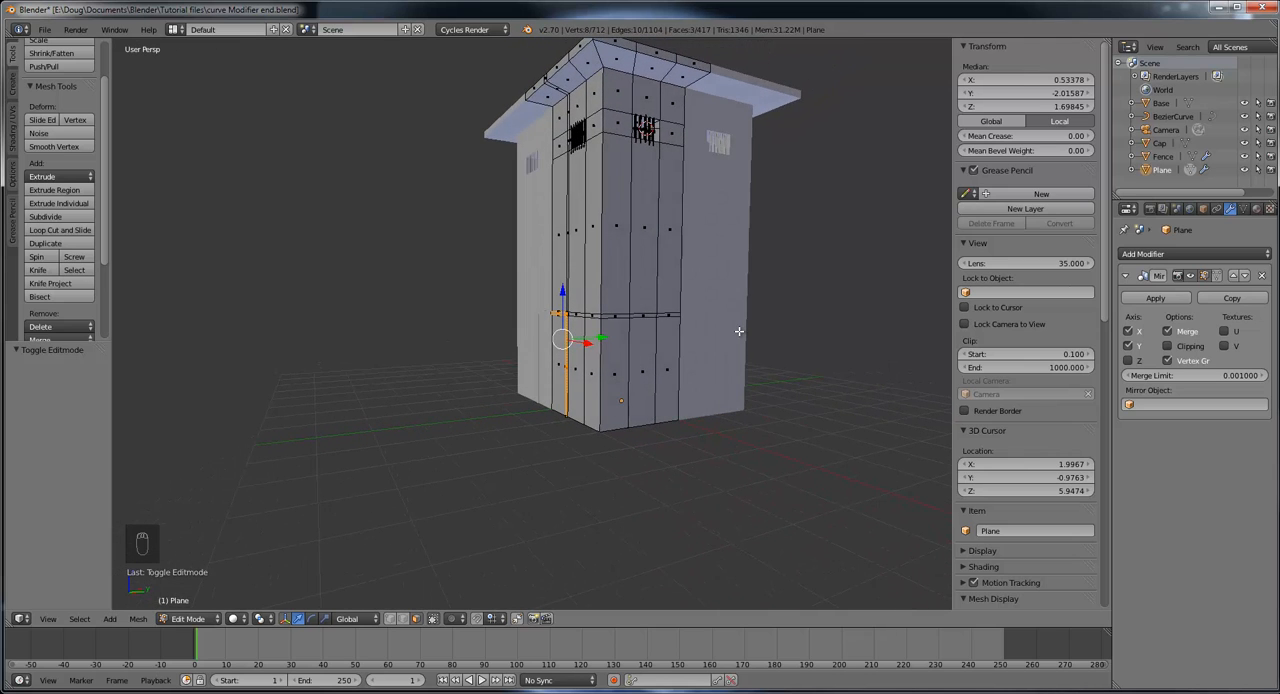
pyautogui.moveTo(638, 310); pyautogui.dragTo(623, 334, button='middle')
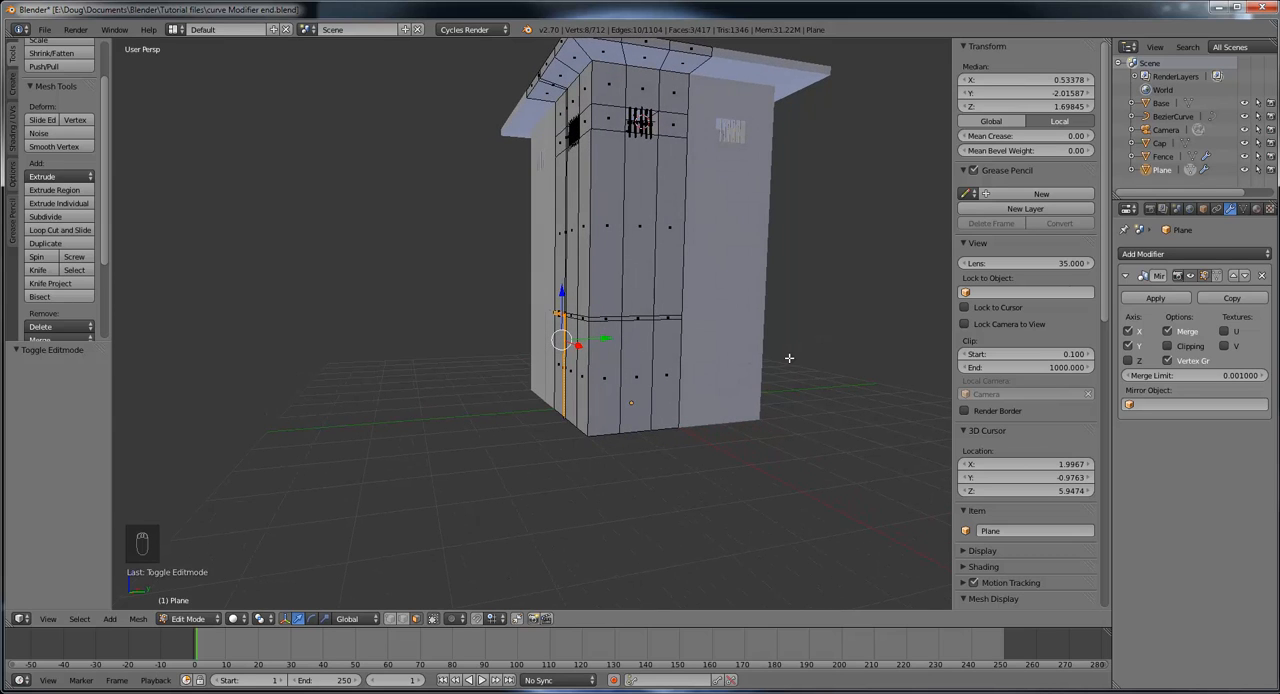
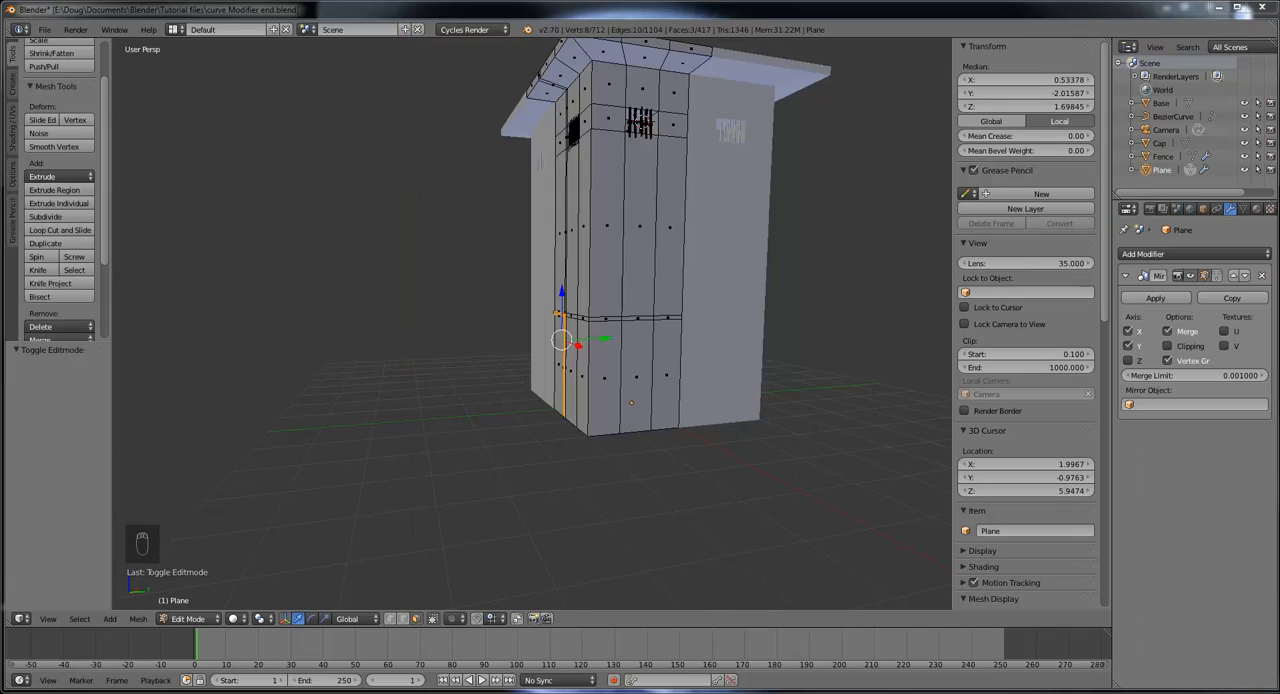
# Step: Add a horizontal loop cut around the tower halfway between the base and the lower pair of horizontal edges, with a slide factor of 0.000
pyautogui.moveTo(712, 410); pyautogui.dragTo(580, 366, button='middle')
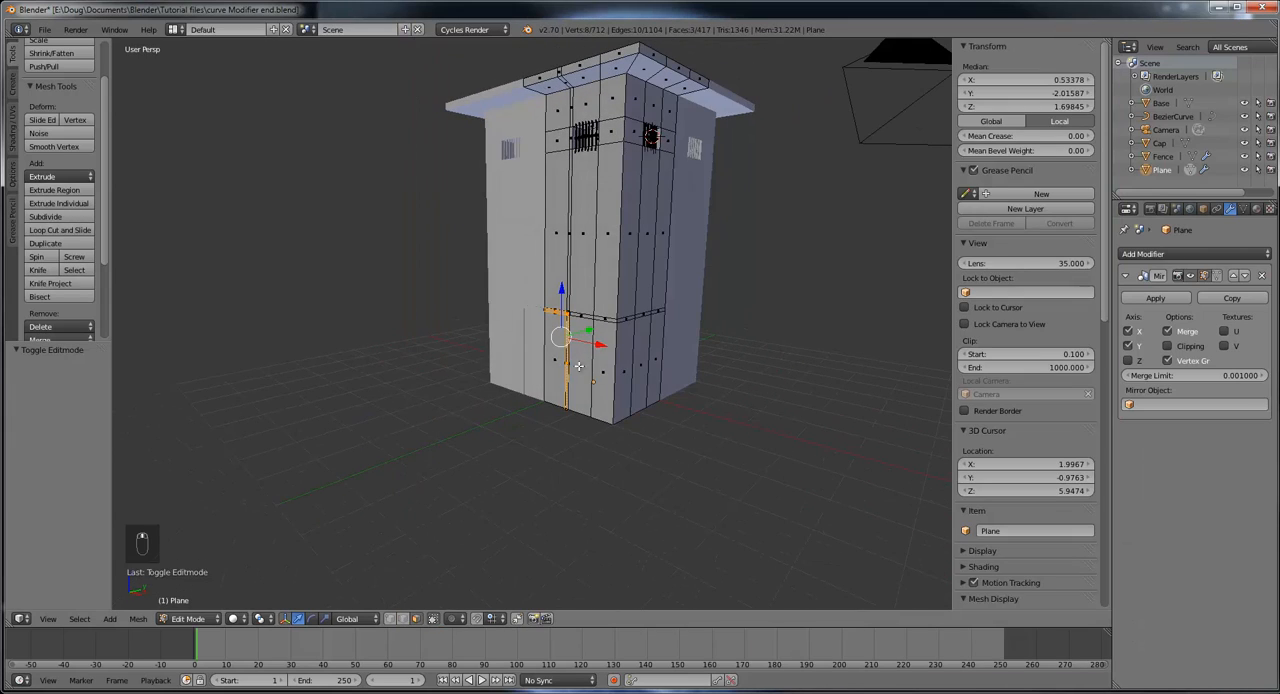
pyautogui.click(60, 230)
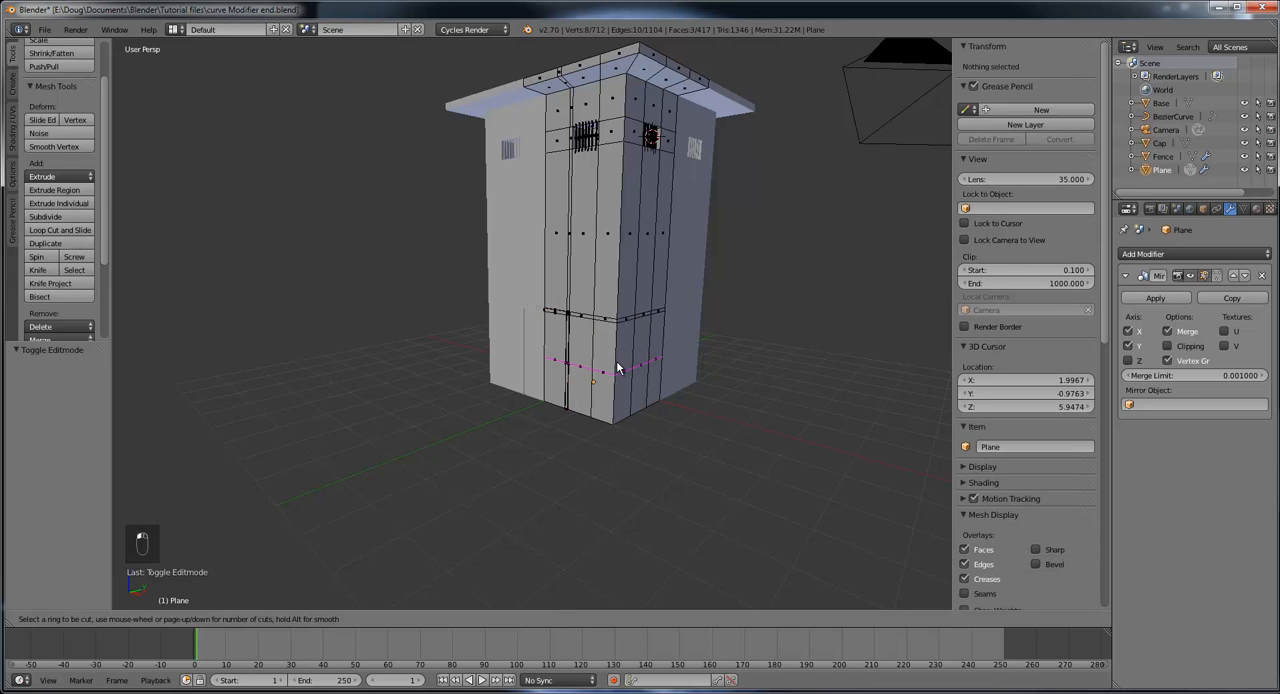
pyautogui.click(617, 365)
pyautogui.click(617, 366)
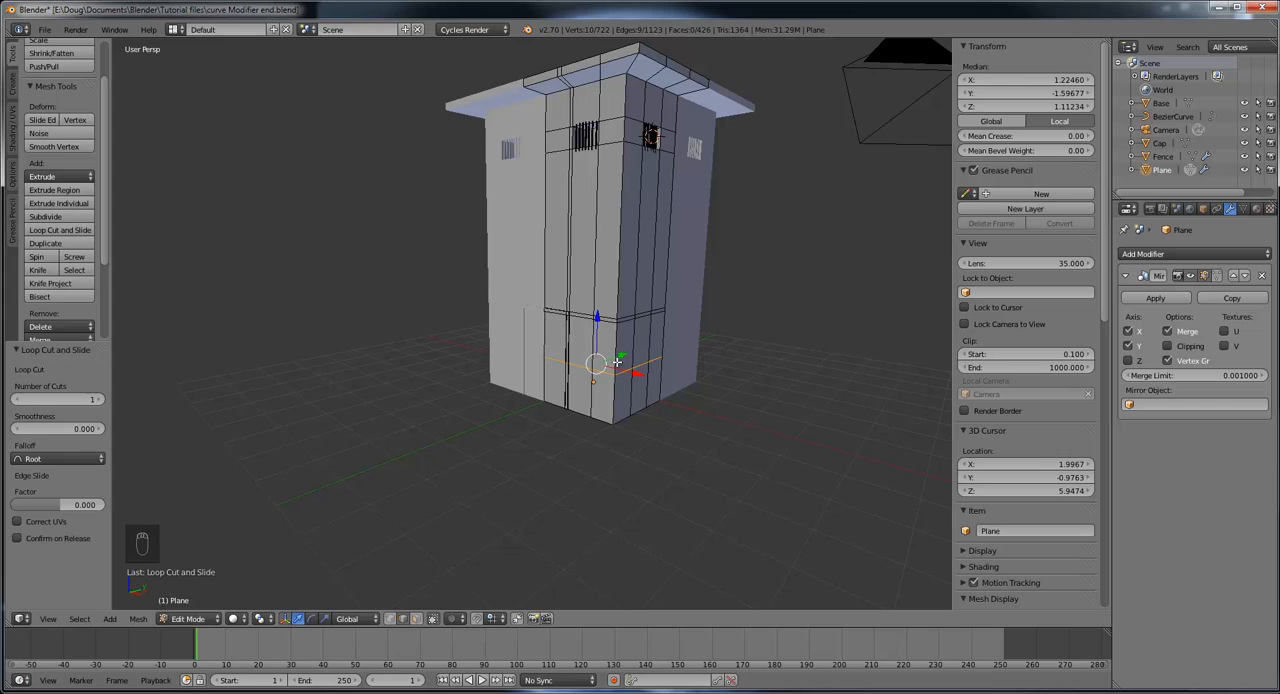
pyautogui.scroll(8, 700, 440)
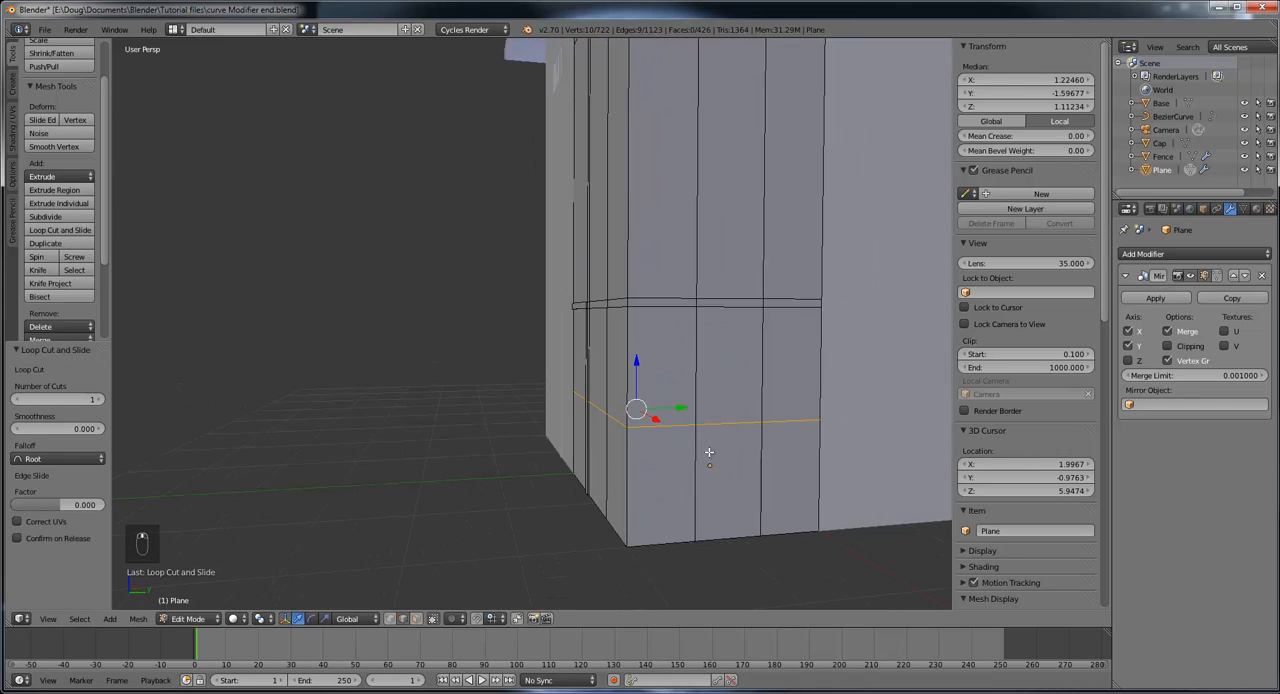
pyautogui.moveTo(706, 439); pyautogui.dragTo(726, 449, button='middle')
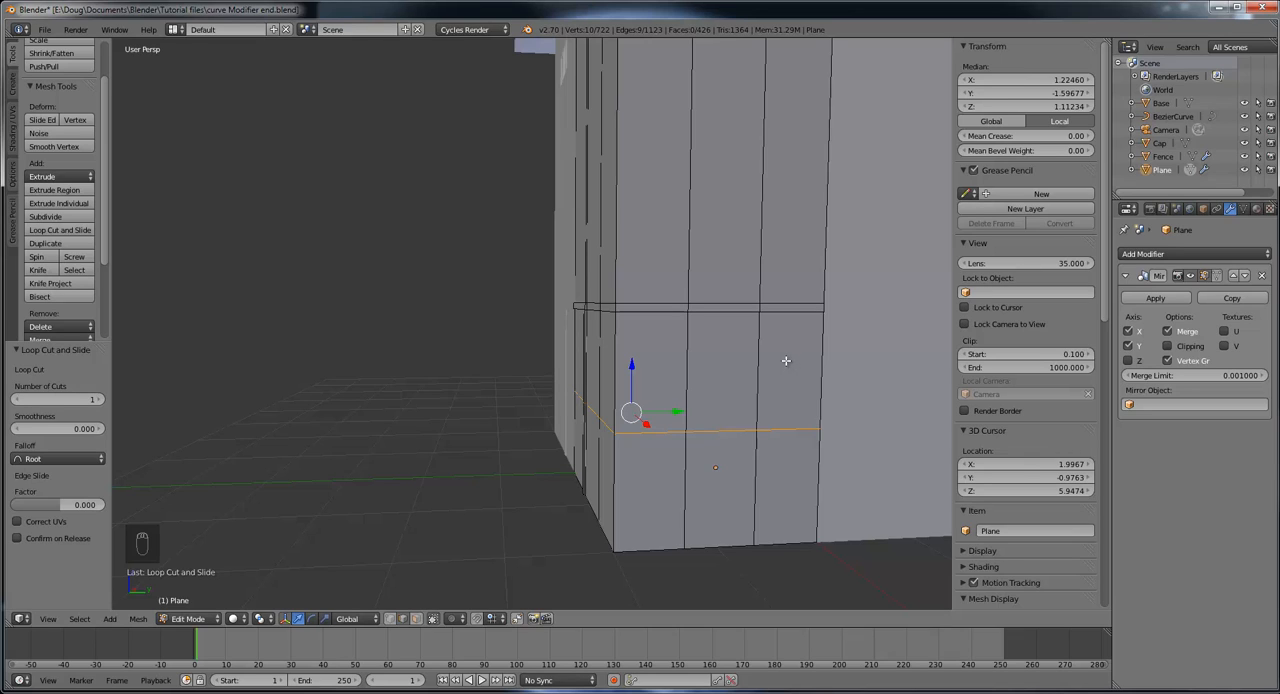
# Step: Switch to OneNote and examine the framed opening on the watchtower's lower wall in the raptor enclosure reference image
pyautogui.moveTo(1279, 36); pyautogui.dragTo(830, 1)
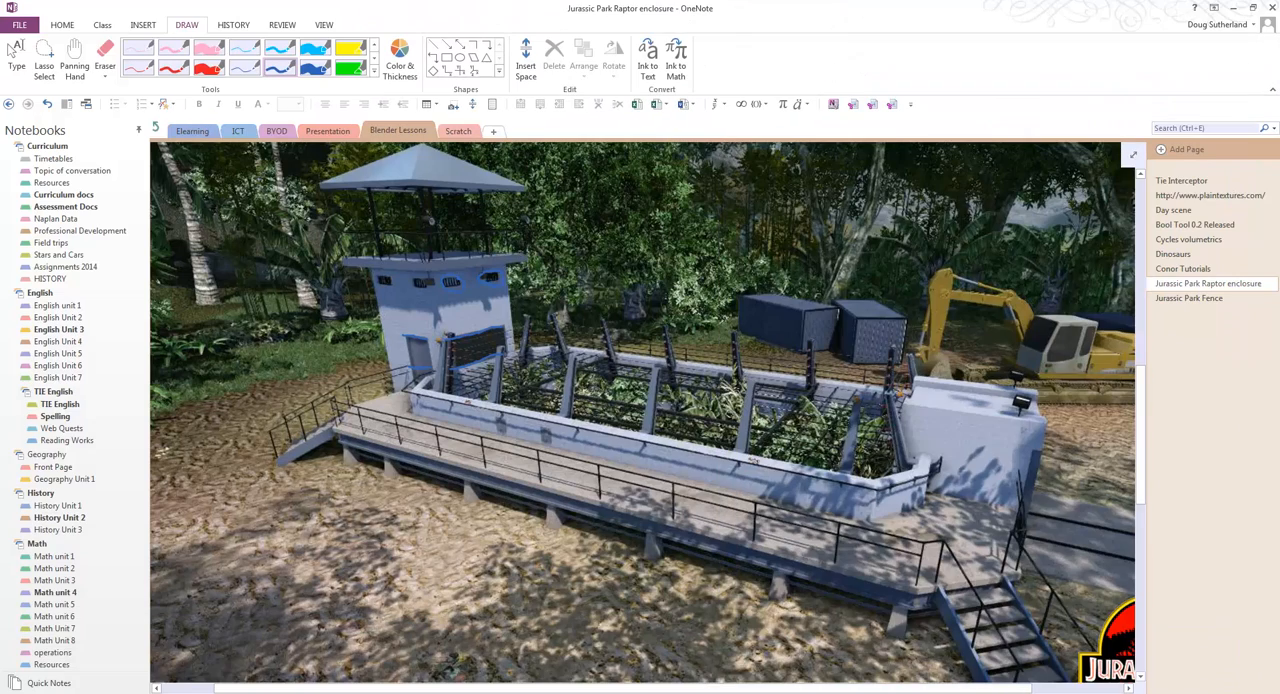
pyautogui.click(101, 24)
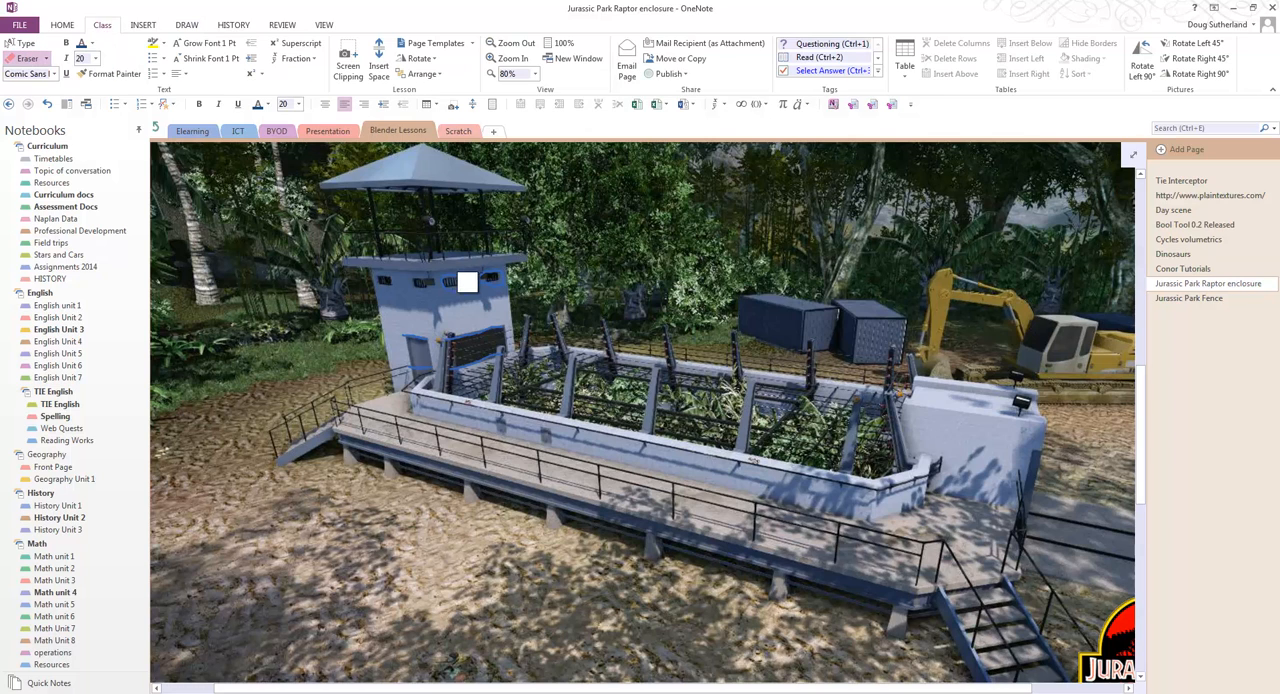
pyautogui.moveTo(498, 323)
pyautogui.mouseDown()
pyautogui.moveTo(451, 335)
pyautogui.moveTo(456, 367)
pyautogui.moveTo(521, 345)
pyautogui.mouseUp()
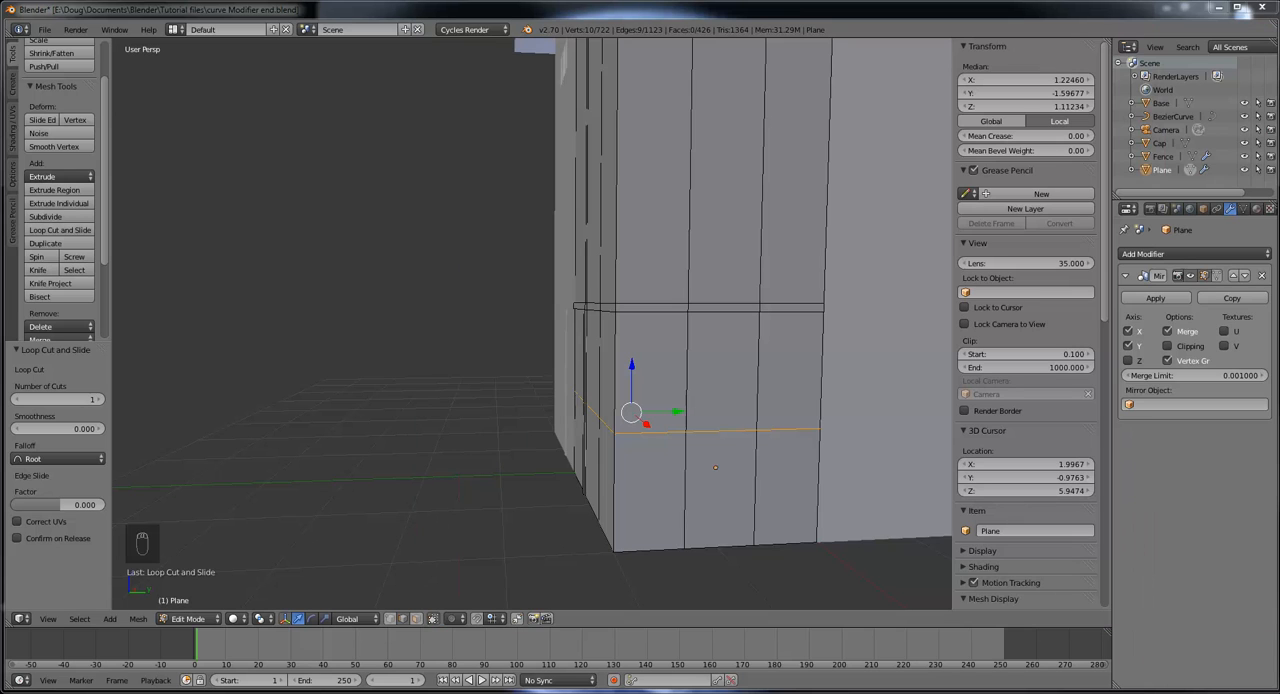
# Step: Back in Blender, select the two middle faces below the narrow band on the side wall and extrude them -0.193 along the global X axis
pyautogui.click(416, 619)
pyautogui.rightClick(696, 378)
pyautogui.keyDown('shift'); pyautogui.rightClick(806, 371); pyautogui.keyUp('shift')
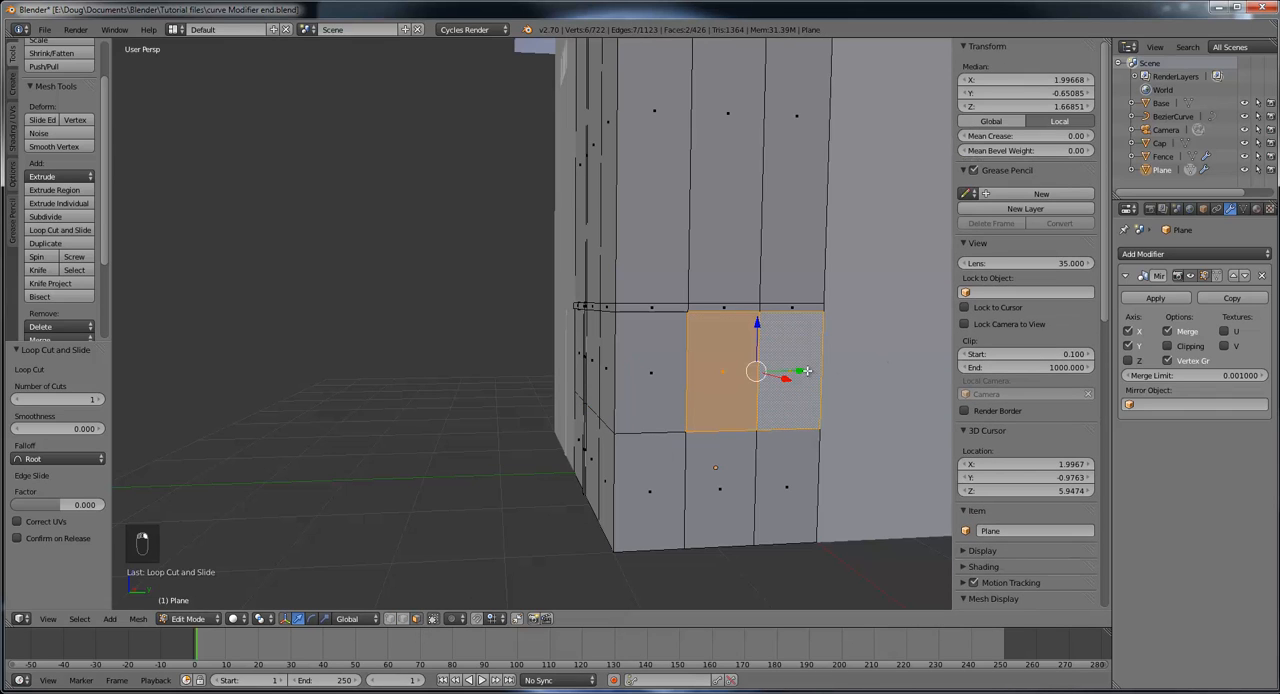
pyautogui.moveTo(826, 427); pyautogui.dragTo(831, 394, button='middle')
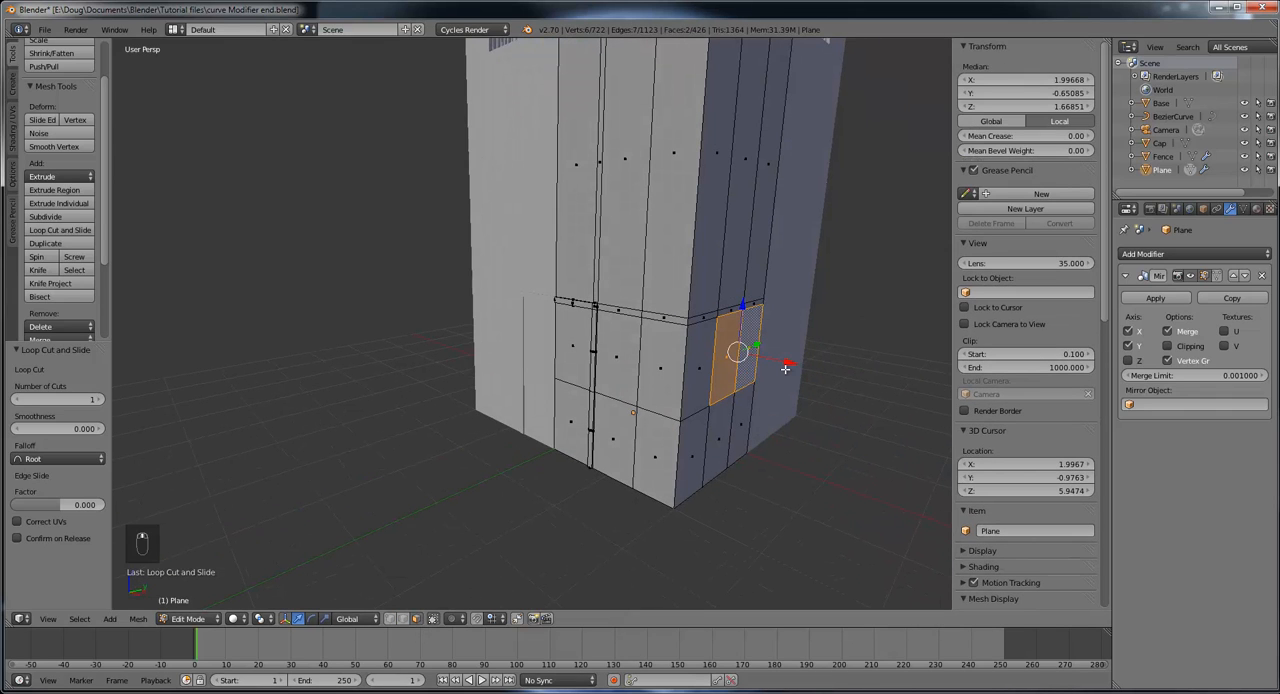
pyautogui.press('e')
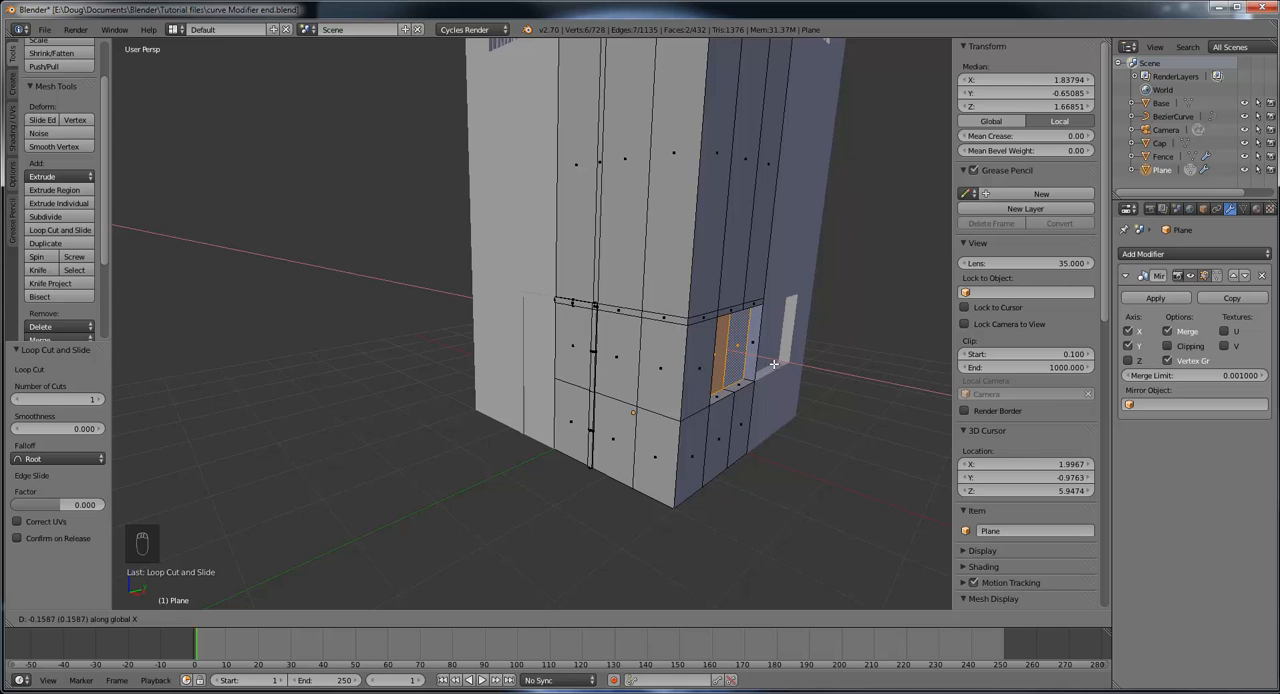
pyautogui.click(771, 364)
# Step: Delete the narrow inner face at the mirror centre of the side wall's window recess
pyautogui.scroll(6, 785, 400)
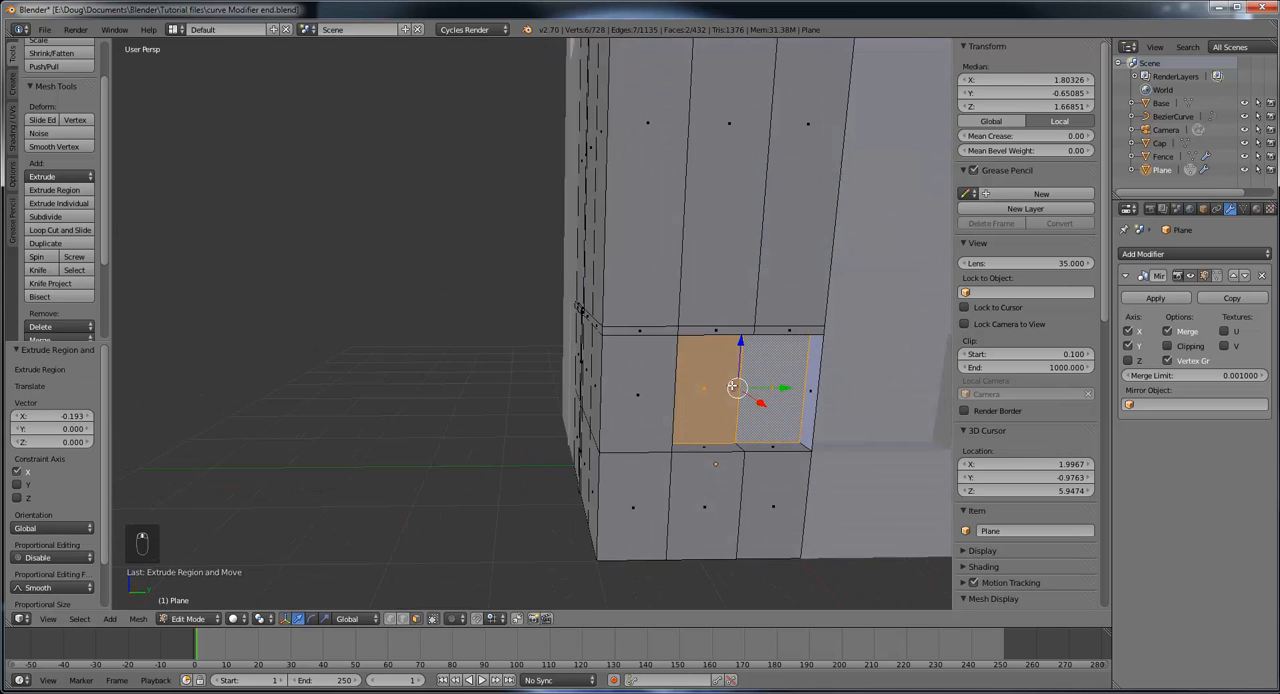
pyautogui.moveTo(789, 427)
pyautogui.mouseDown(button='middle')
pyautogui.moveTo(734, 423)
pyautogui.moveTo(833, 470)
pyautogui.moveTo(771, 443)
pyautogui.moveTo(777, 454)
pyautogui.moveTo(806, 434)
pyautogui.moveTo(782, 429)
pyautogui.mouseUp(button='middle')
pyautogui.scroll(3, 822, 451)
pyautogui.rightClick(687, 388)
pyautogui.moveTo(709, 446); pyautogui.dragTo(709, 483, button='middle')
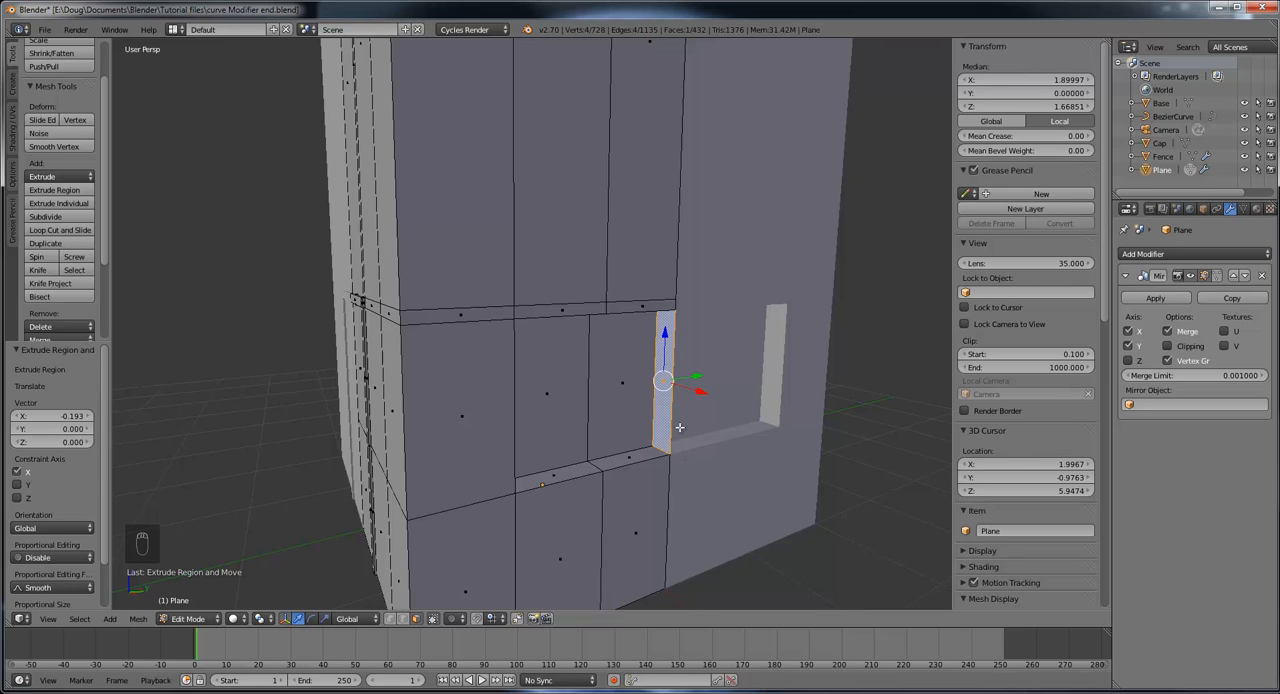
pyautogui.moveTo(725, 425)
pyautogui.mouseDown(button='middle')
pyautogui.moveTo(830, 440)
pyautogui.moveTo(731, 427)
pyautogui.mouseUp(button='middle')
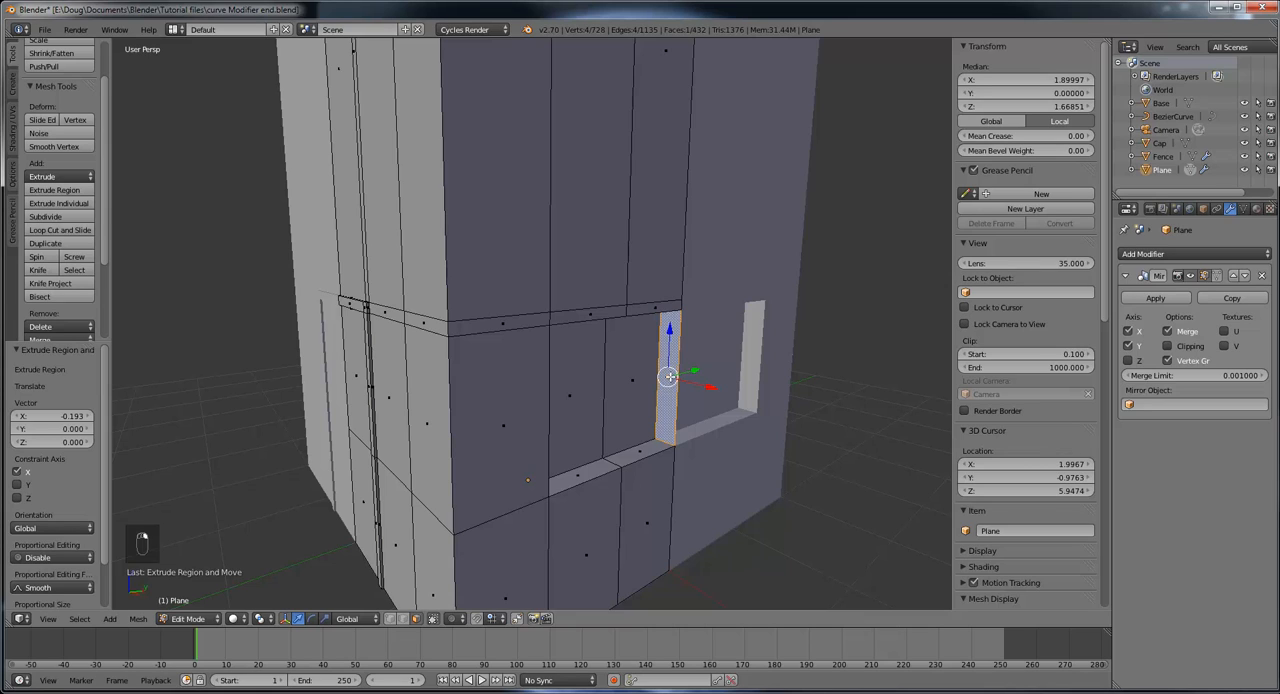
pyautogui.press('x')
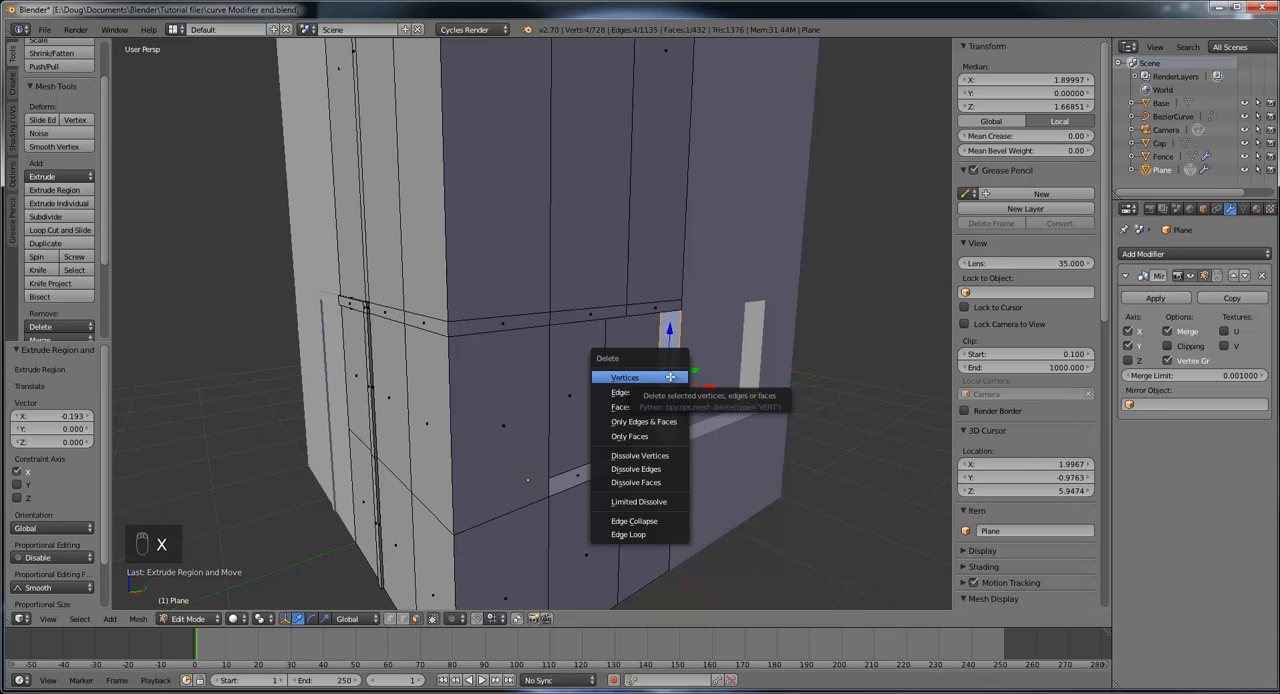
pyautogui.click(660, 407)
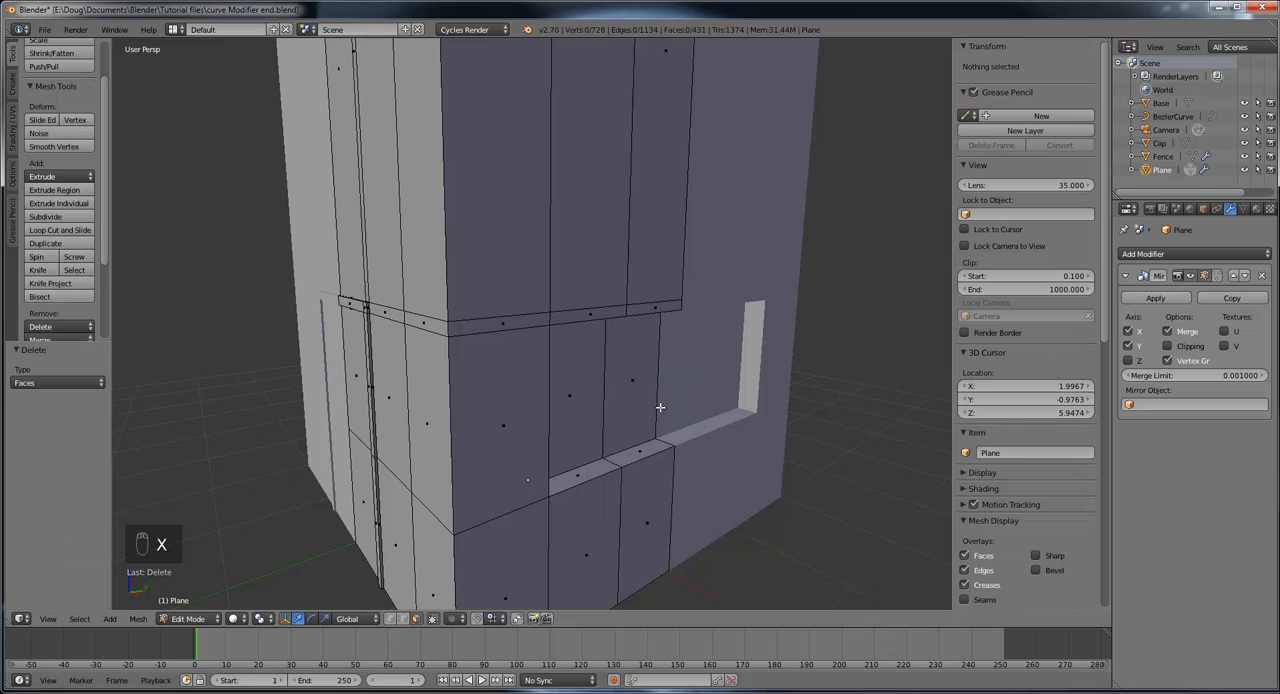
# Step: Examine the window recess and the narrow faces above it from several angles on the side wall
pyautogui.moveTo(663, 408); pyautogui.dragTo(633, 383, button='middle')
pyautogui.rightClick(473, 293)
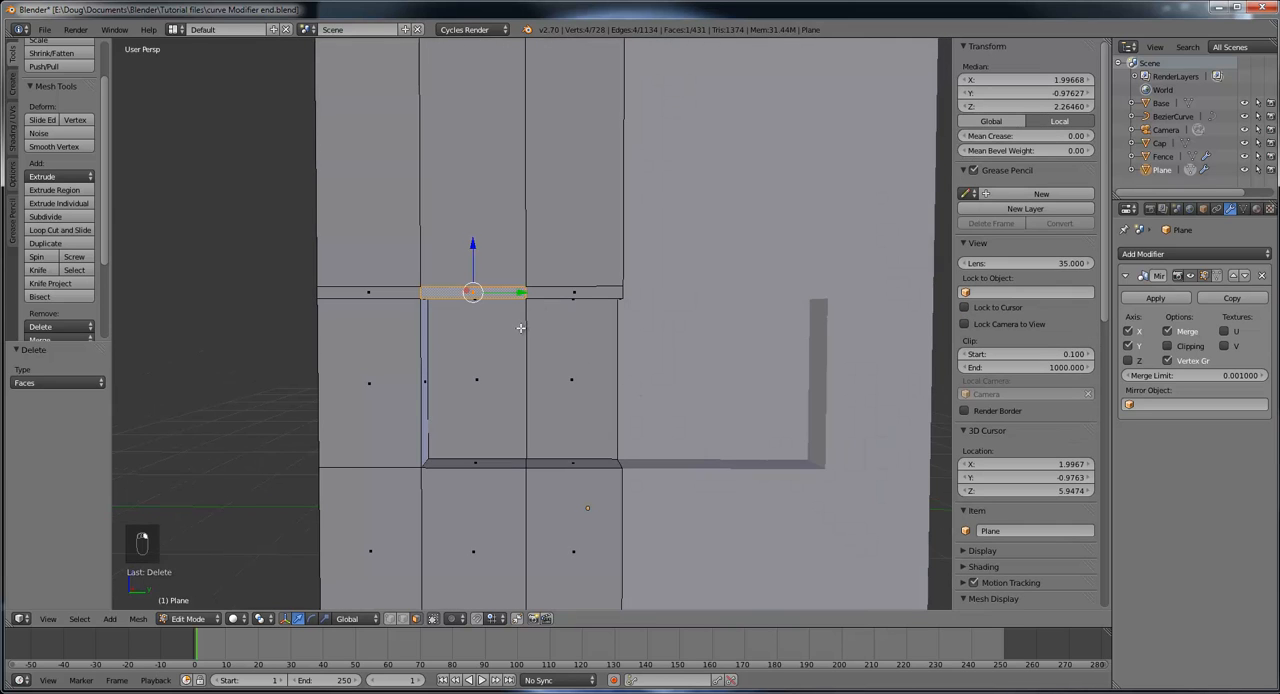
pyautogui.moveTo(520, 328); pyautogui.dragTo(545, 298, button='middle')
pyautogui.rightClick(519, 276)
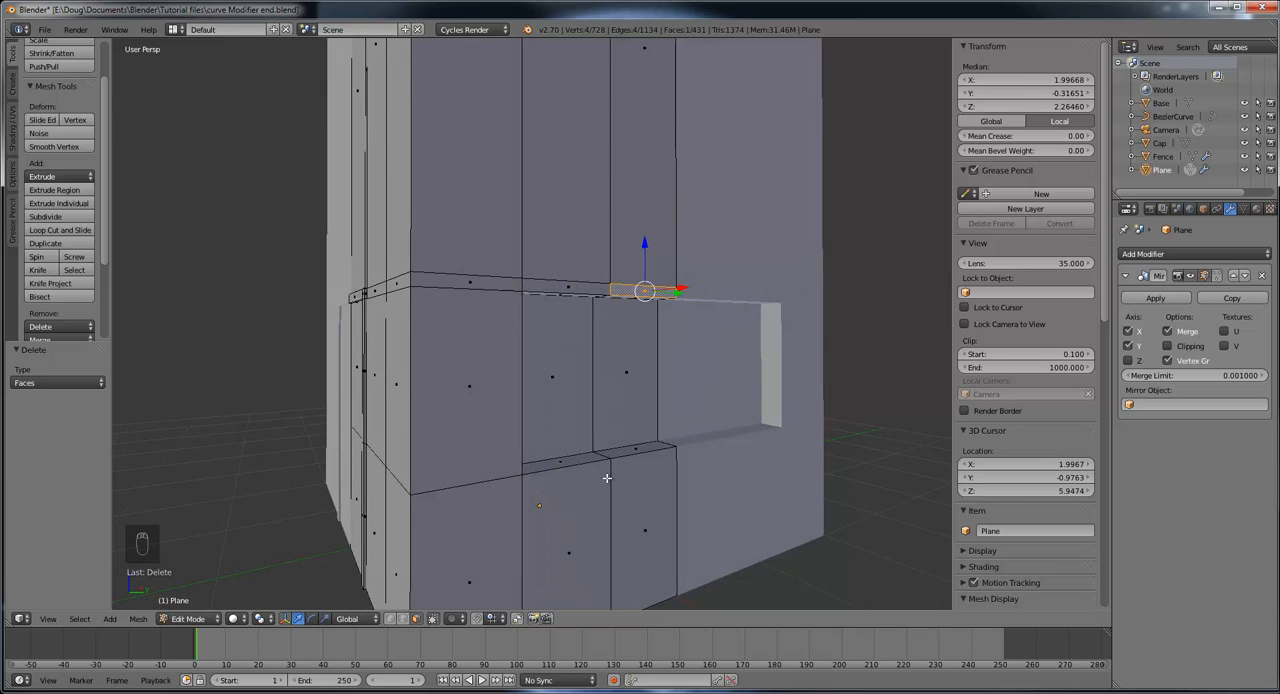
pyautogui.moveTo(594, 471); pyautogui.dragTo(494, 397, button='middle')
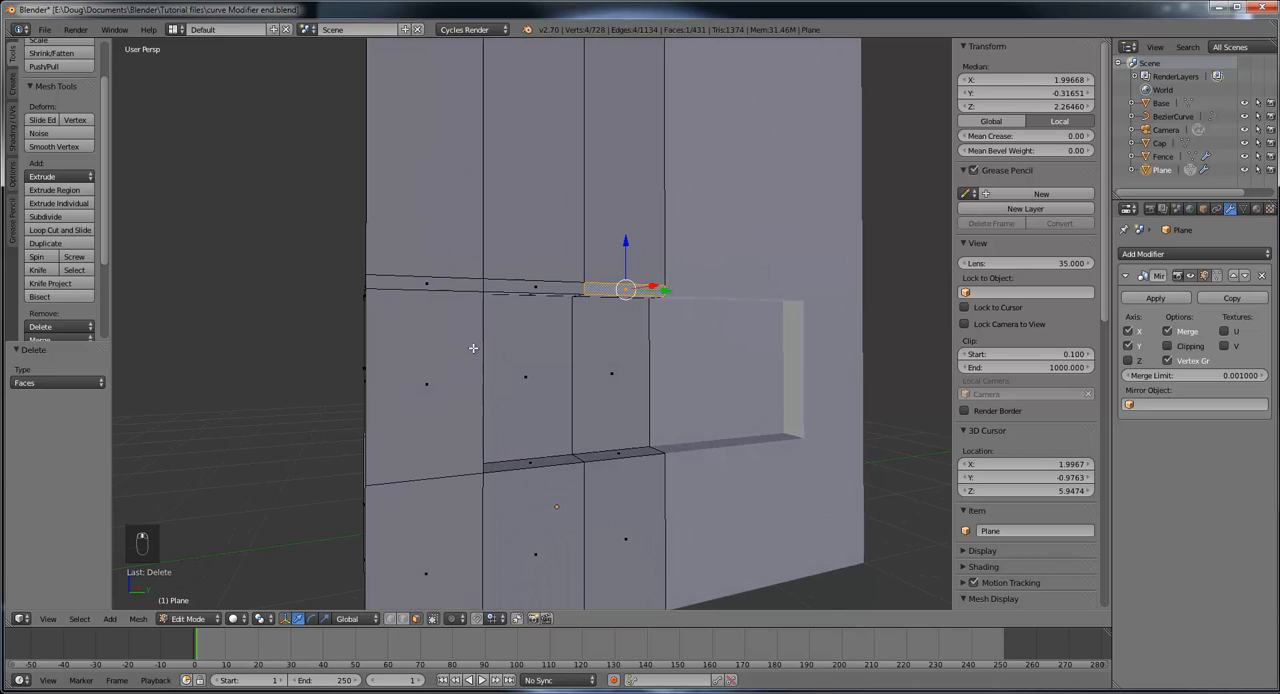
pyautogui.moveTo(487, 465); pyautogui.dragTo(521, 126, button='middle')
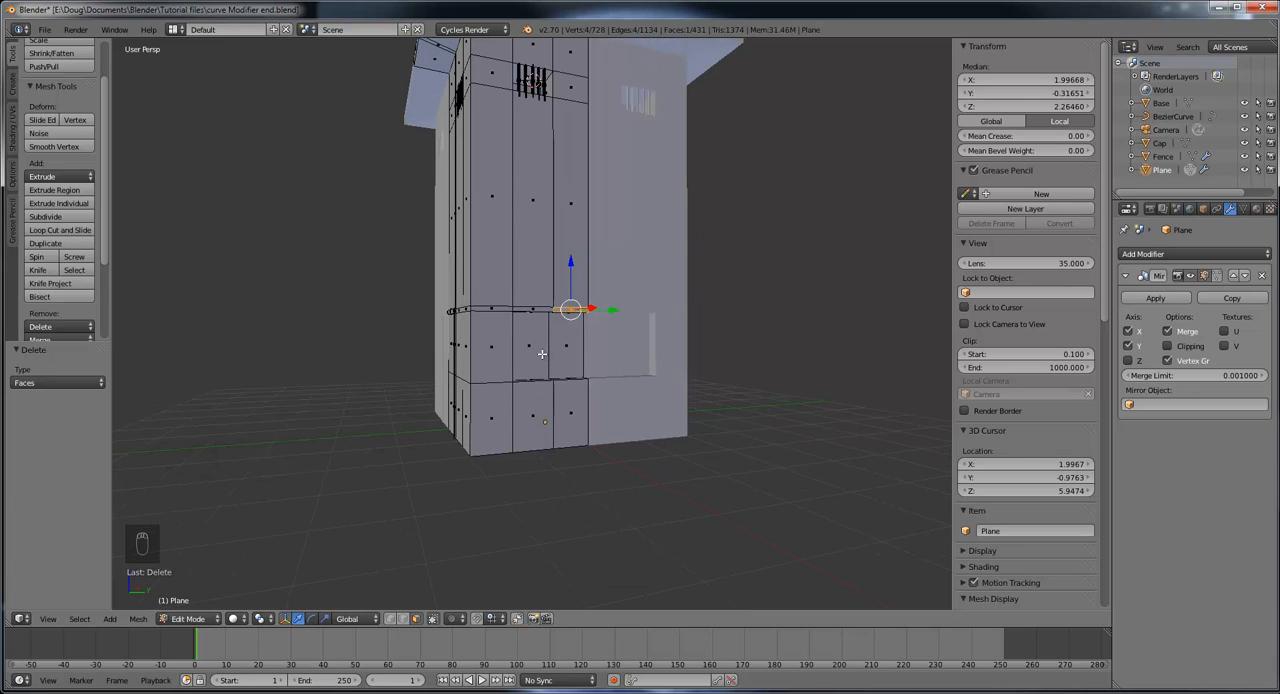
pyautogui.scroll(4, 513, 422)
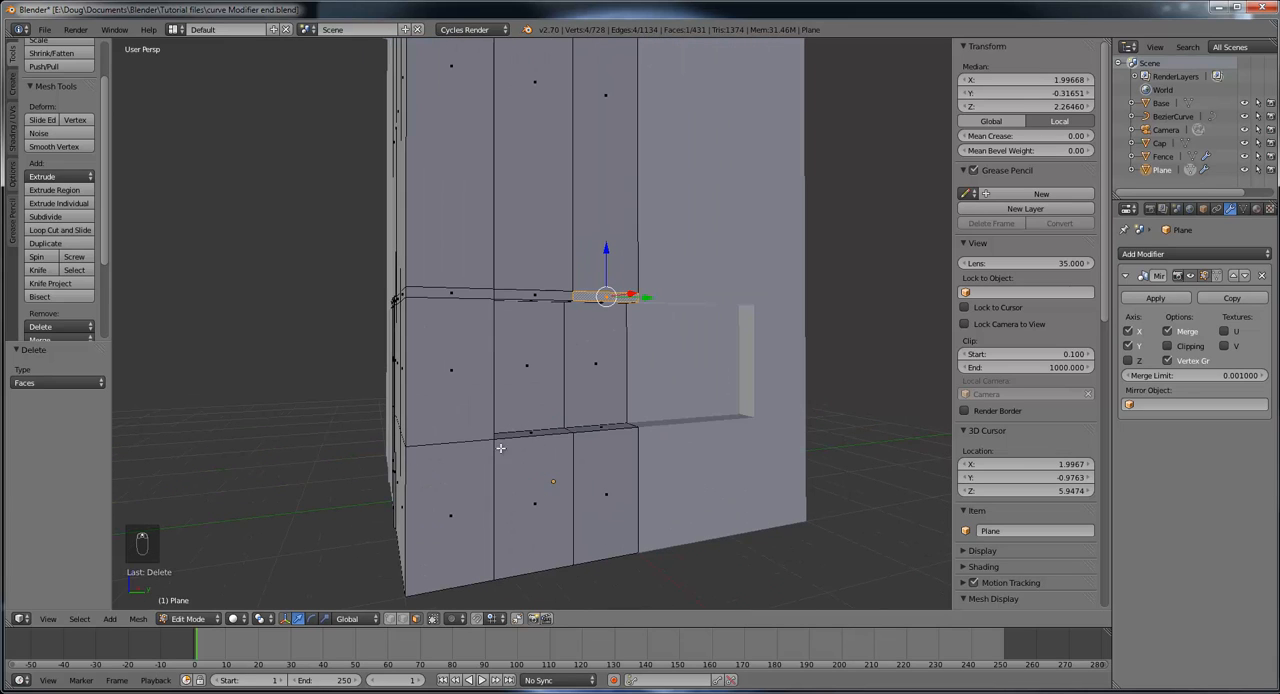
pyautogui.moveTo(712, 441); pyautogui.dragTo(422, 448, button='middle')
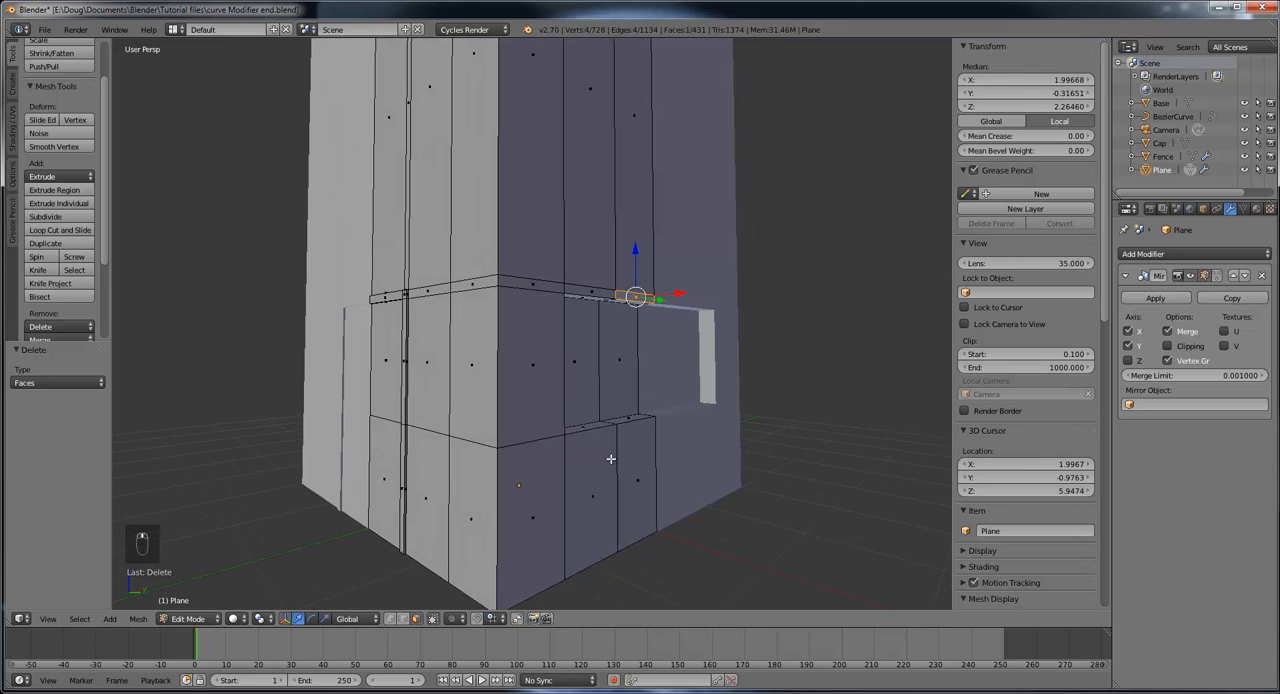
pyautogui.moveTo(610, 458); pyautogui.dragTo(577, 466, button='middle')
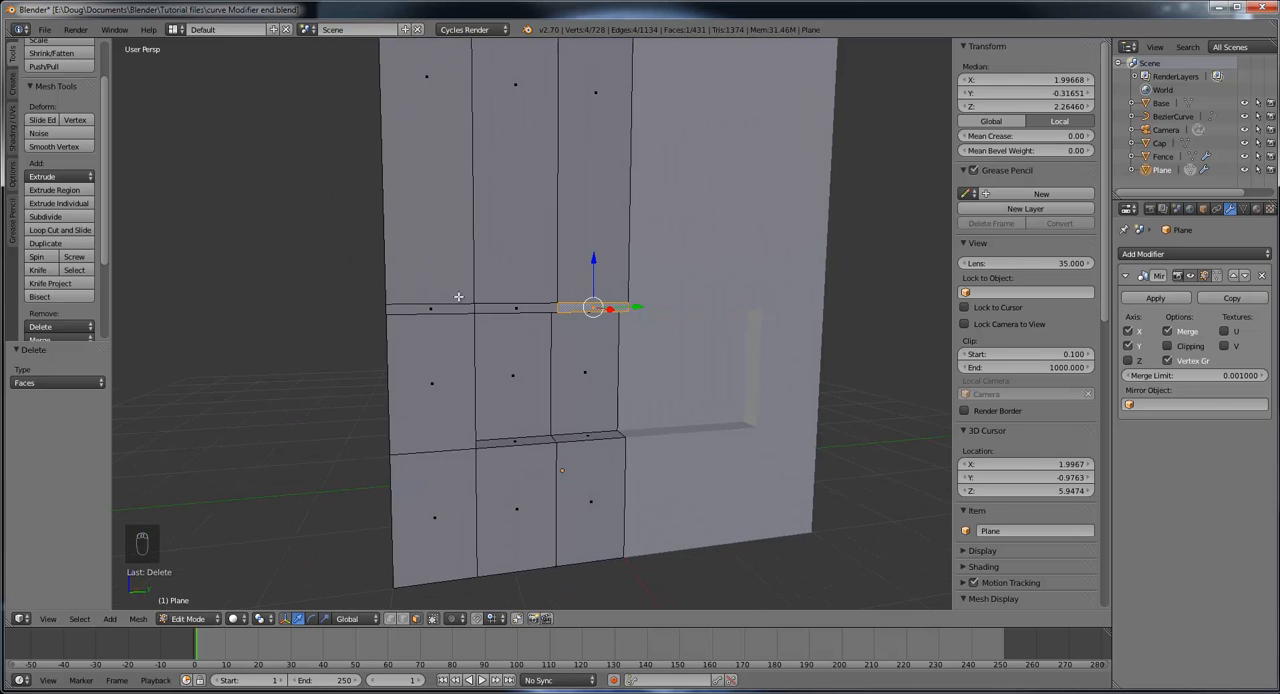
# Step: Add a vertical loop cut in the side wall close beside the window recess's outer edge, slid by a factor of 0.789
pyautogui.click(56, 230)
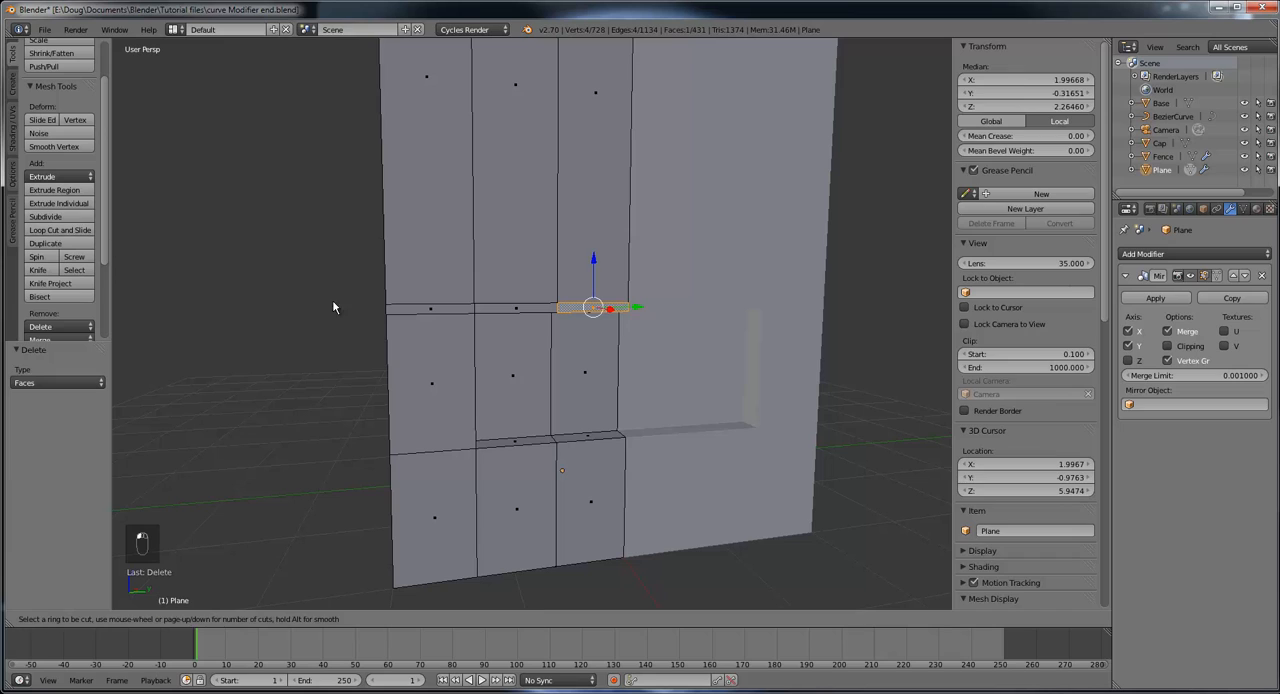
pyautogui.click(431, 305)
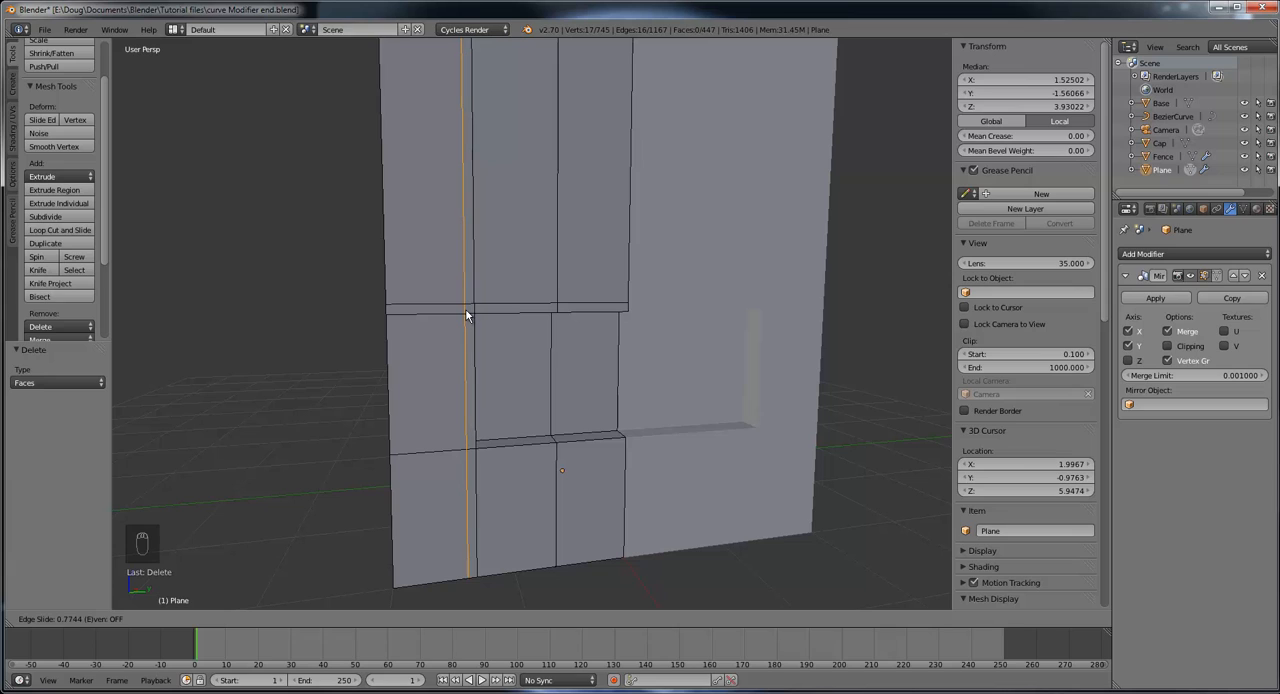
pyautogui.click(466, 310)
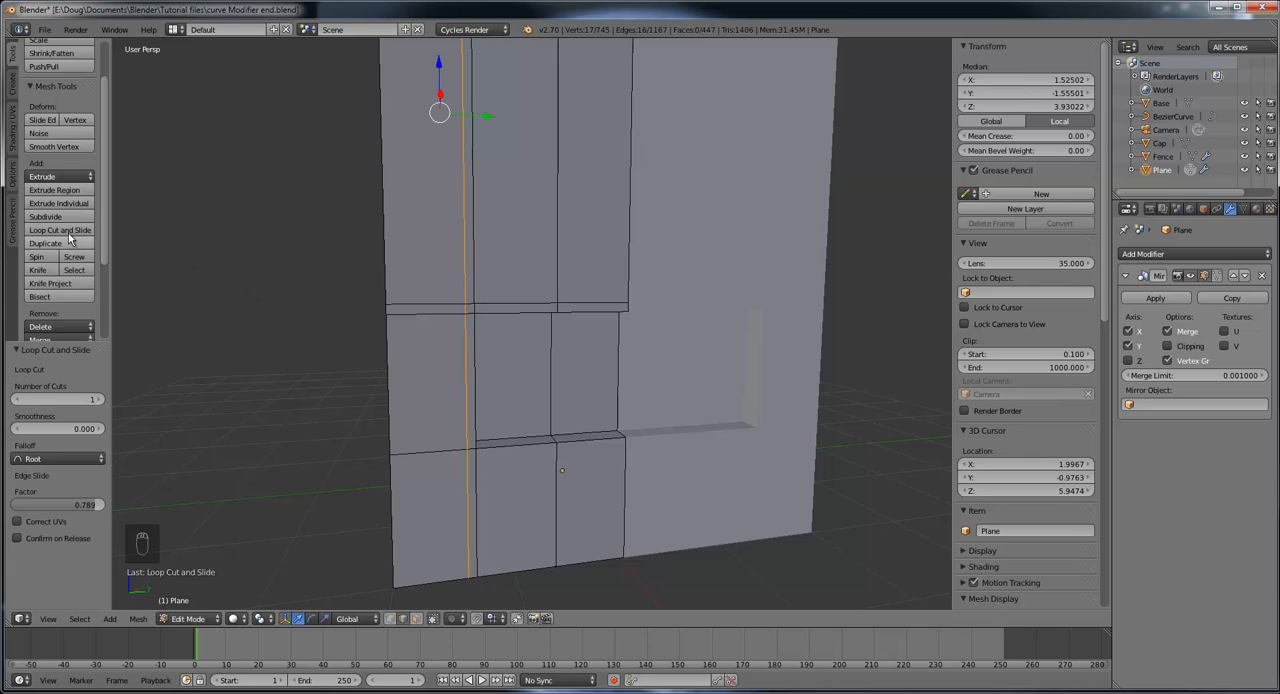
# Step: Add a horizontal loop cut around the tower just beneath the window recess, slid by a factor of 0.866
pyautogui.click(60, 230)
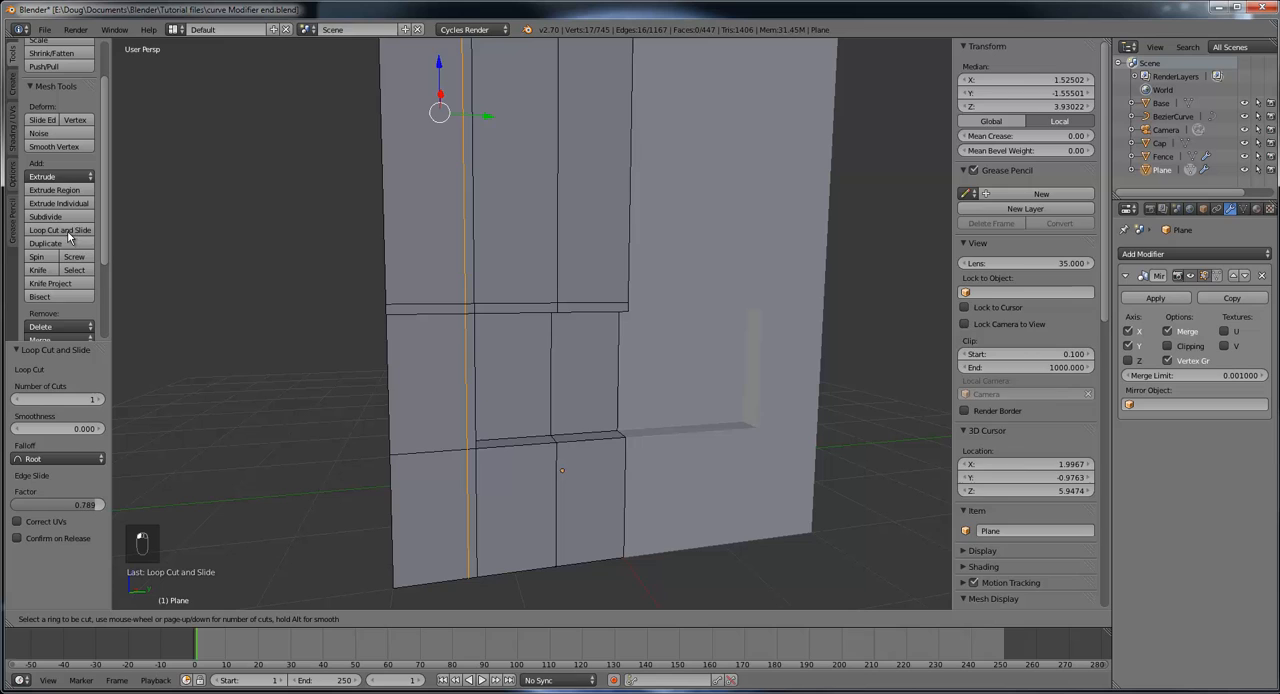
pyautogui.click(491, 511)
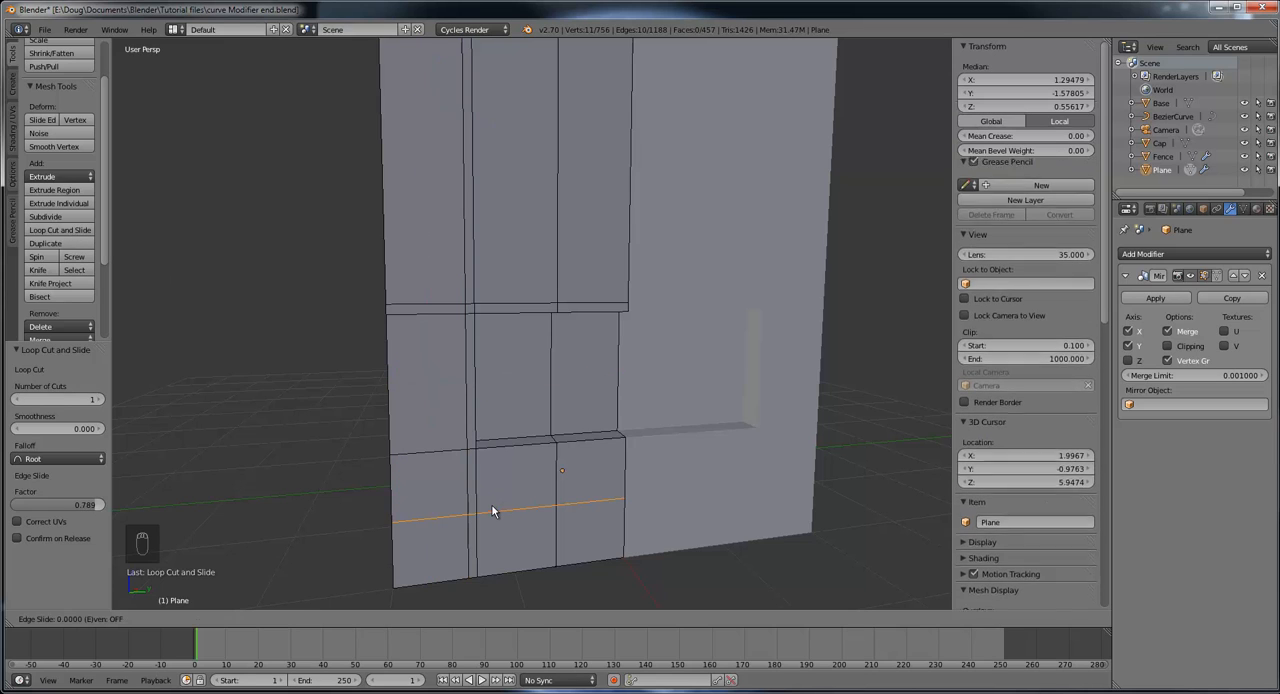
pyautogui.click(492, 448)
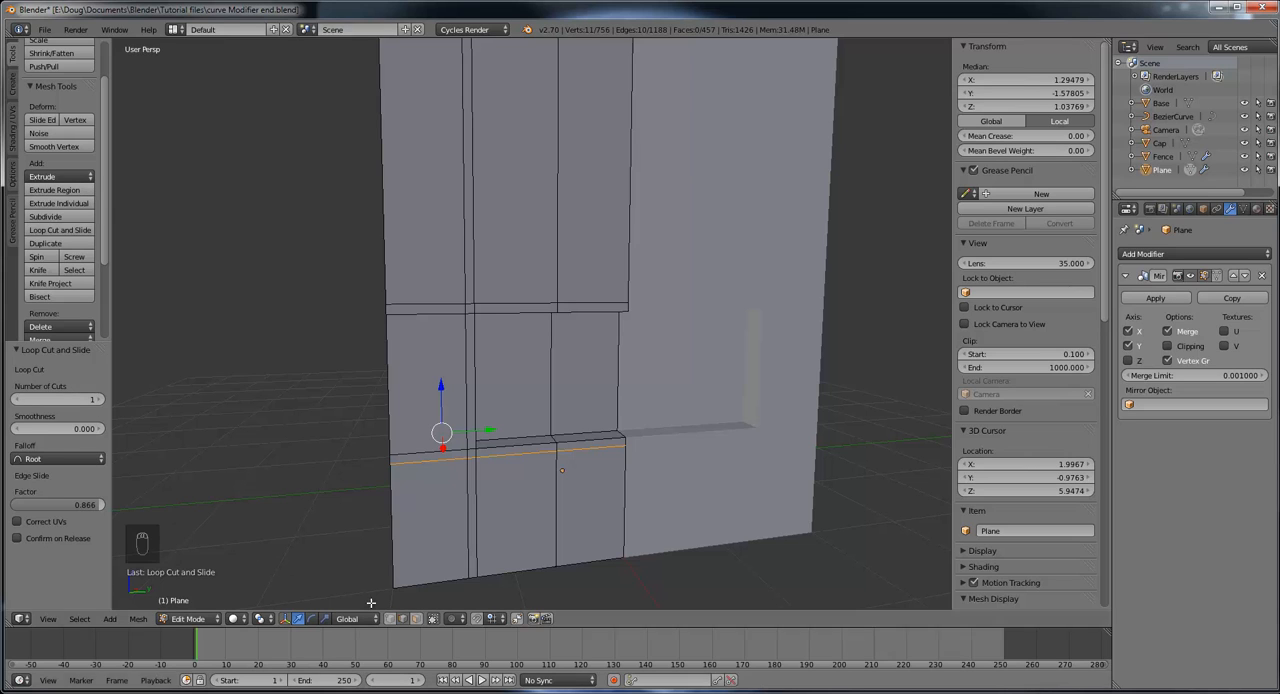
# Step: Extrude the seven narrow faces framing the side wall's window recess outward by 0.036 along their normal
pyautogui.click(417, 618)
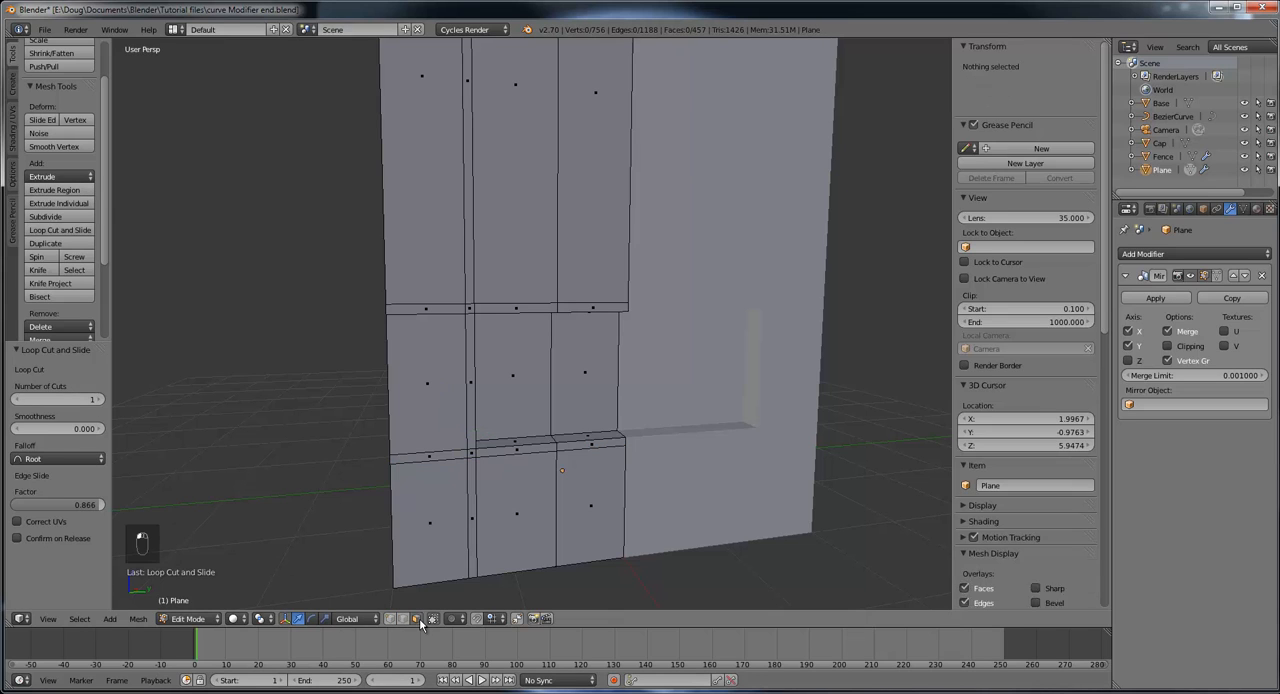
pyautogui.rightClick(593, 307)
pyautogui.keyDown('shift'); pyautogui.rightClick(497, 307); pyautogui.keyUp('shift')
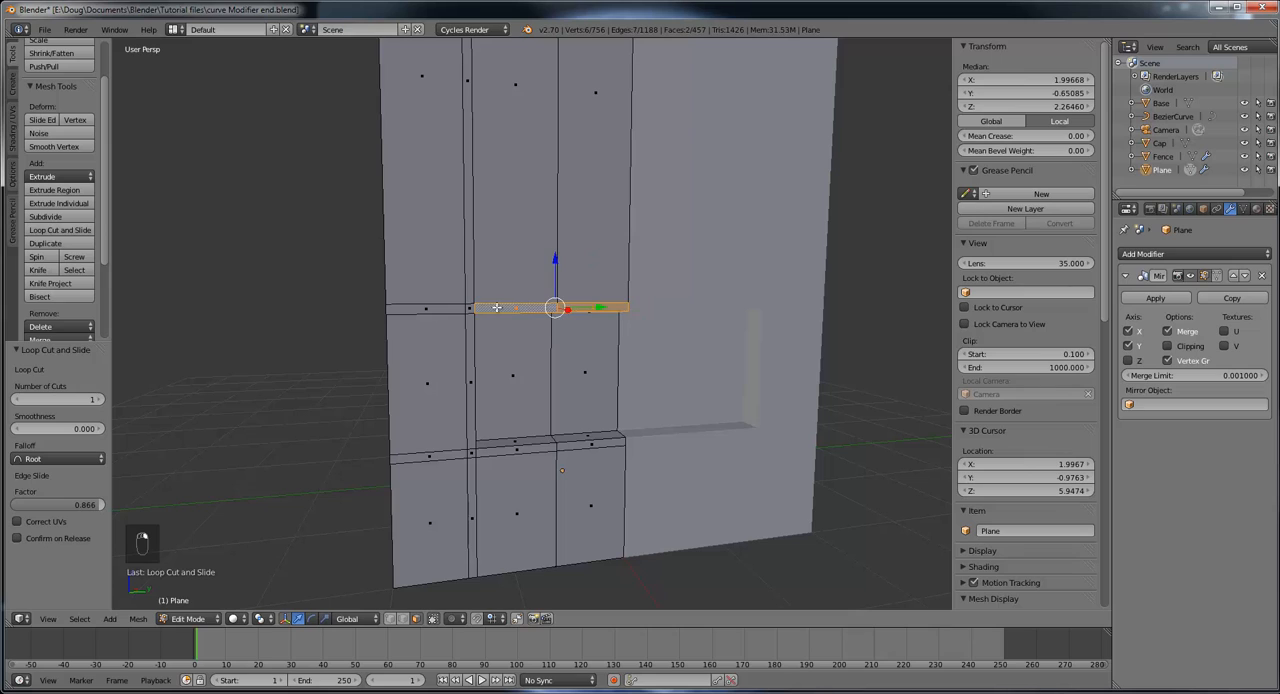
pyautogui.keyDown('shift'); pyautogui.rightClick(470, 309); pyautogui.keyUp('shift')
pyautogui.keyDown('shift'); pyautogui.rightClick(470, 426); pyautogui.keyUp('shift')
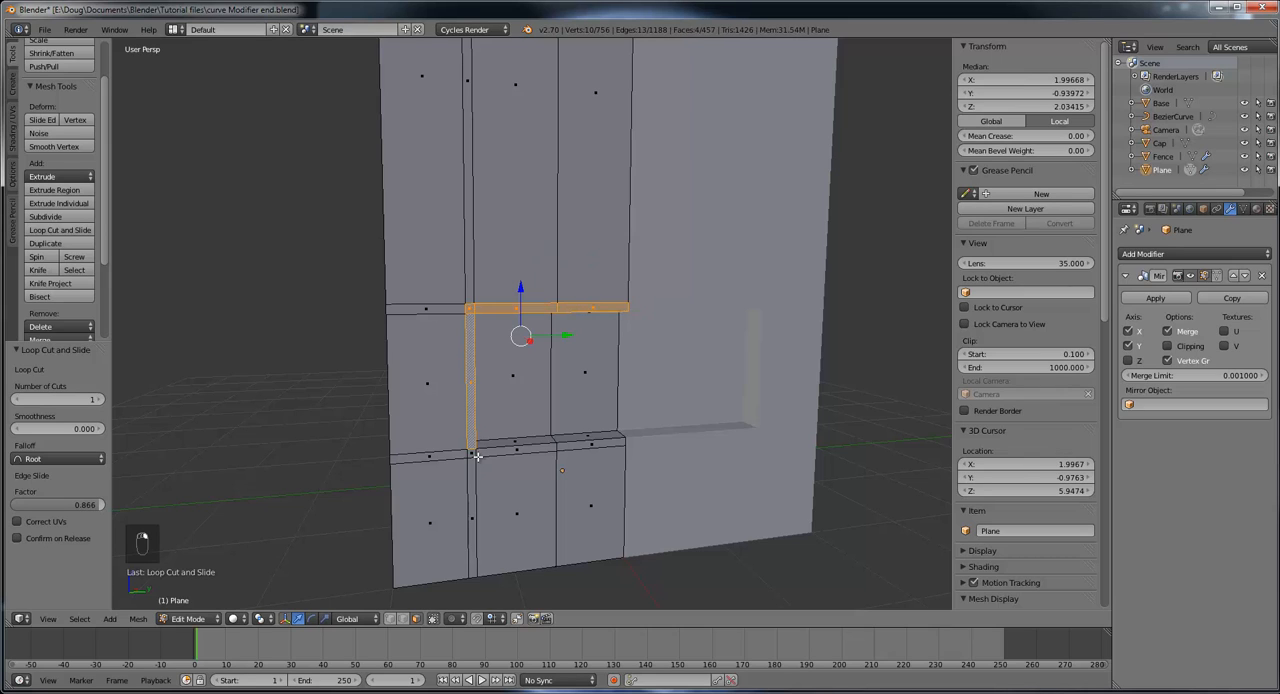
pyautogui.keyDown('shift'); pyautogui.rightClick(473, 452); pyautogui.keyUp('shift')
pyautogui.keyDown('shift'); pyautogui.rightClick(511, 450); pyautogui.keyUp('shift')
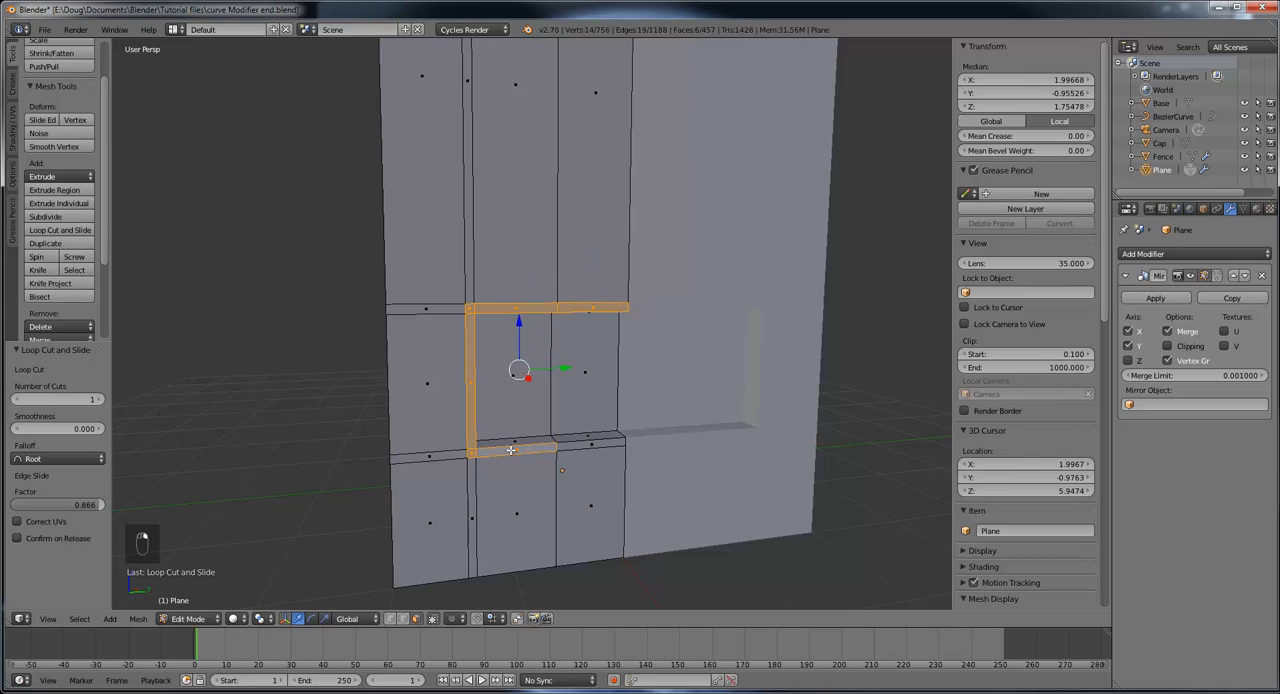
pyautogui.keyDown('shift'); pyautogui.rightClick(599, 442); pyautogui.keyUp('shift')
pyautogui.moveTo(686, 408); pyautogui.dragTo(462, 381, button='middle')
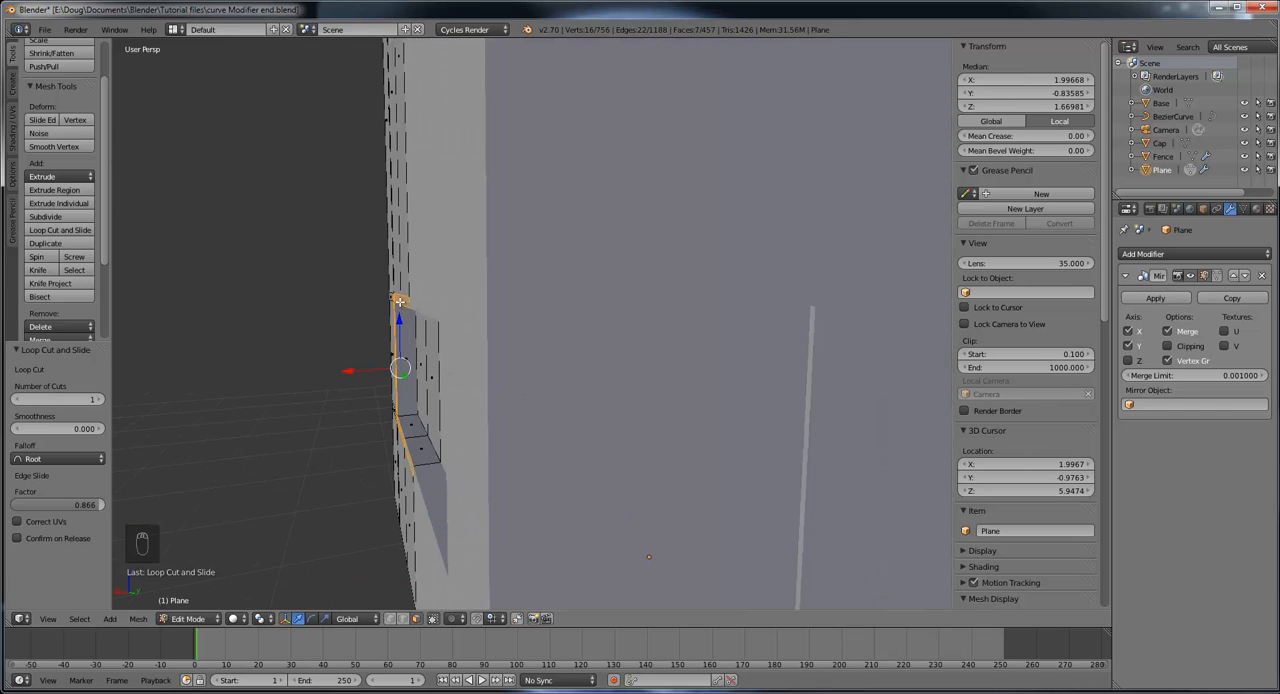
pyautogui.moveTo(390, 353); pyautogui.dragTo(609, 362, button='middle')
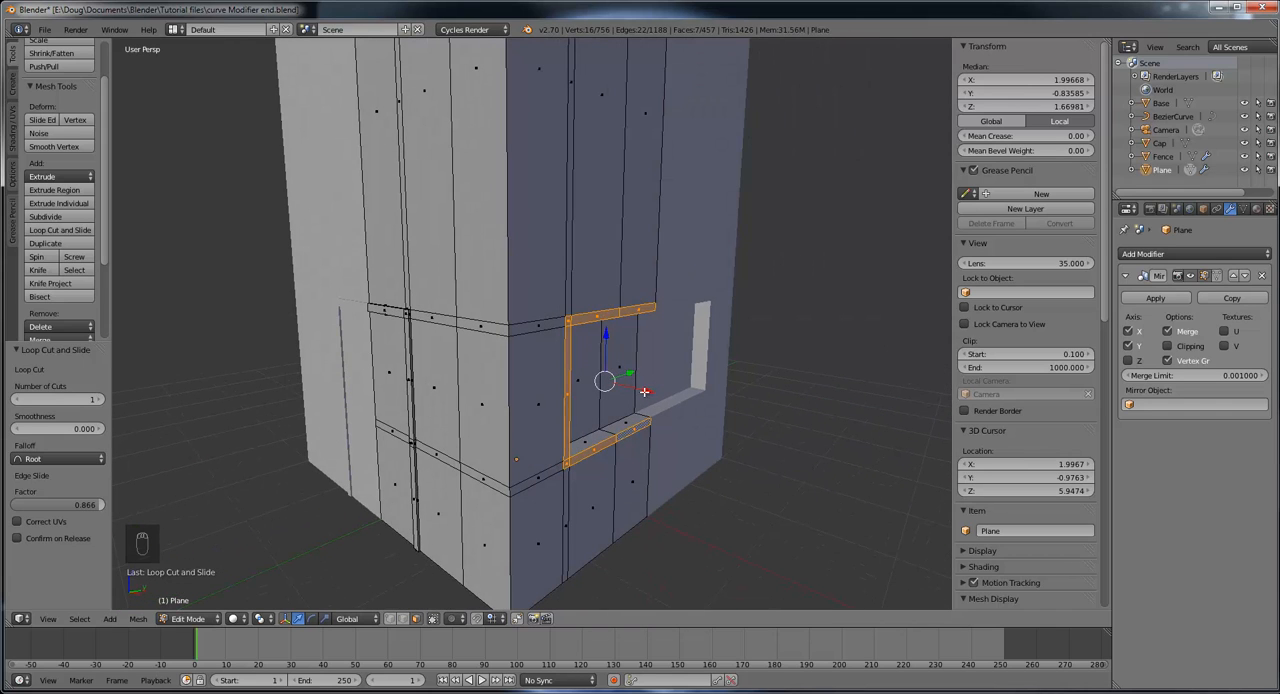
pyautogui.click(62, 192)
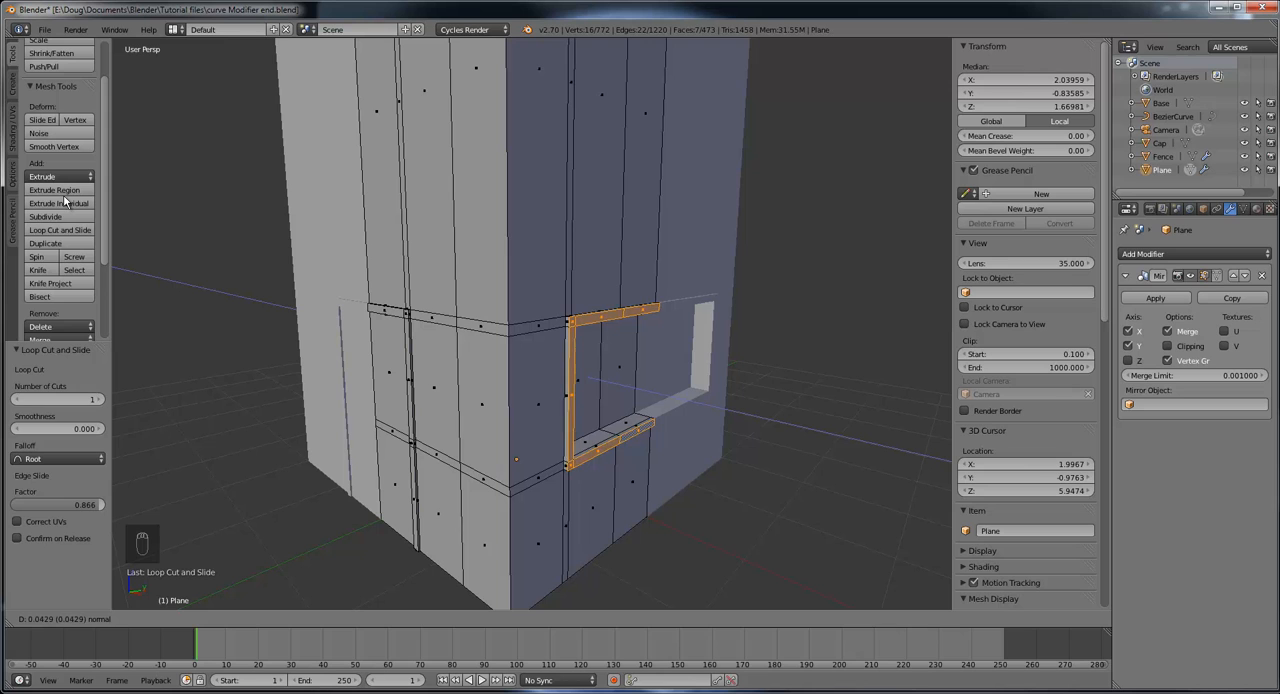
pyautogui.click(65, 200)
pyautogui.moveTo(568, 301); pyautogui.dragTo(411, 298, button='middle')
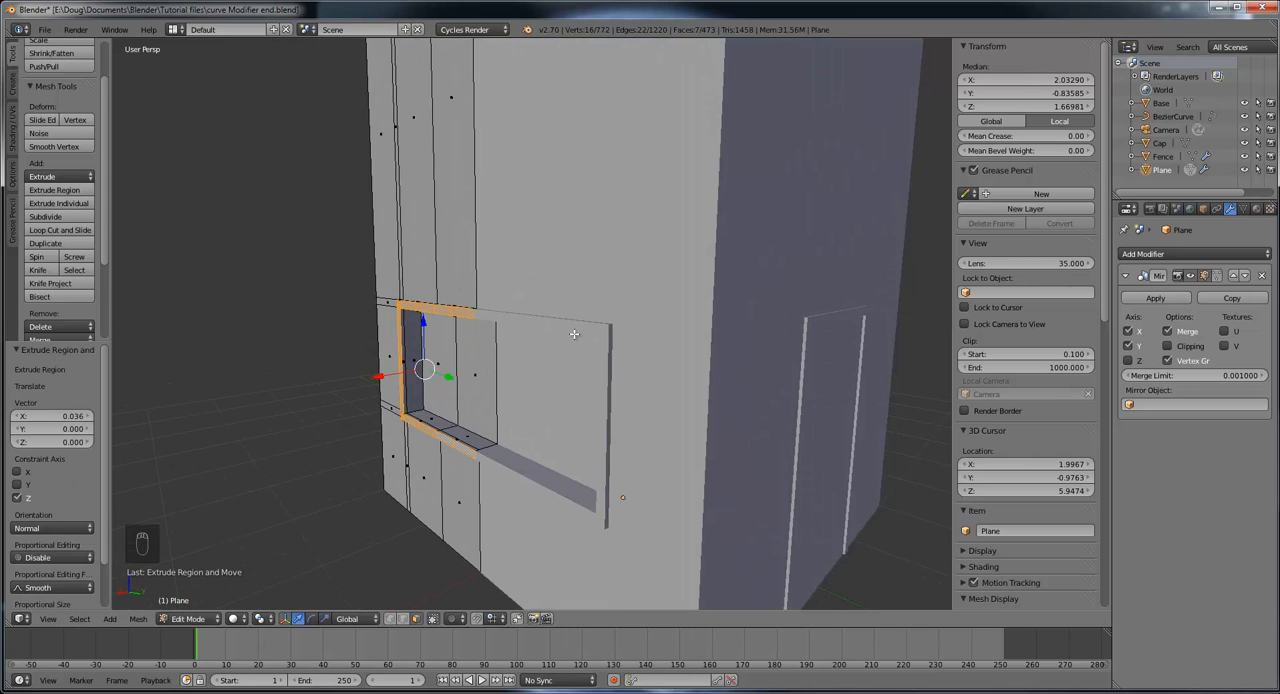
pyautogui.moveTo(553, 339); pyautogui.dragTo(589, 329, button='middle')
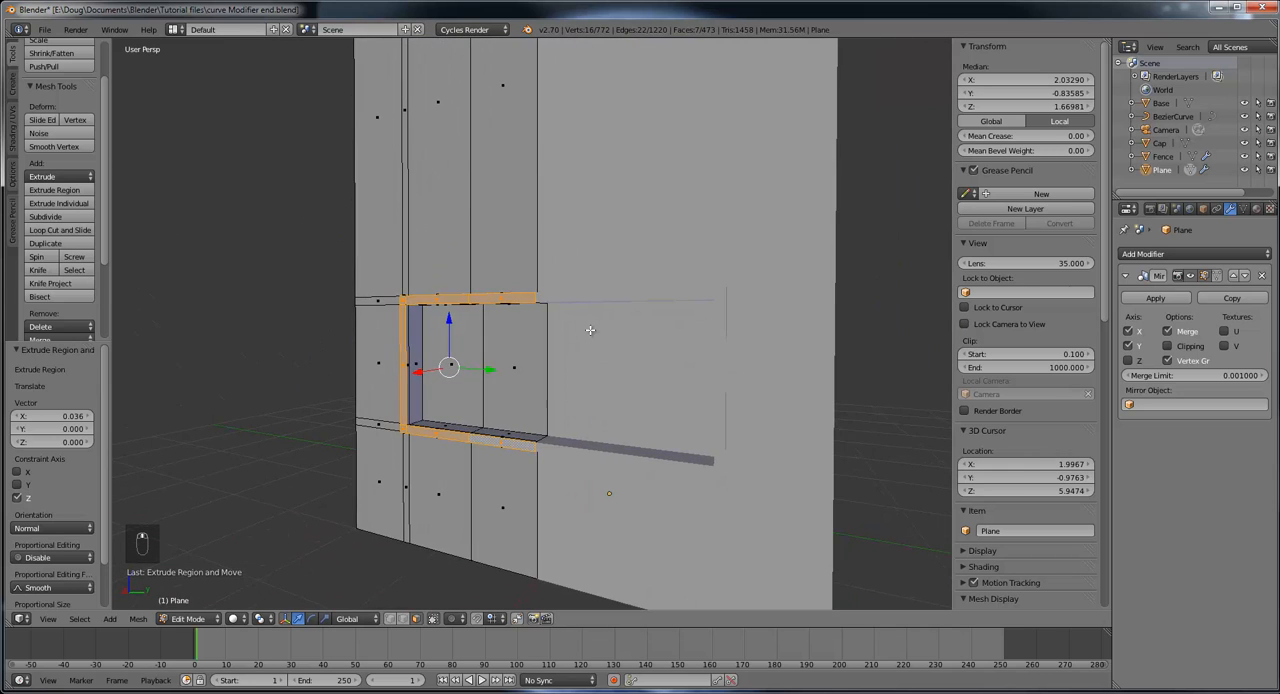
# Step: Examine the tower's overhanging top slab, and compare it with the watchtower in OneNote's Jurassic Park Raptor enclosure reference images
pyautogui.scroll(-6, 589, 329)
pyautogui.moveTo(631, 289); pyautogui.dragTo(603, 363, button='middle')
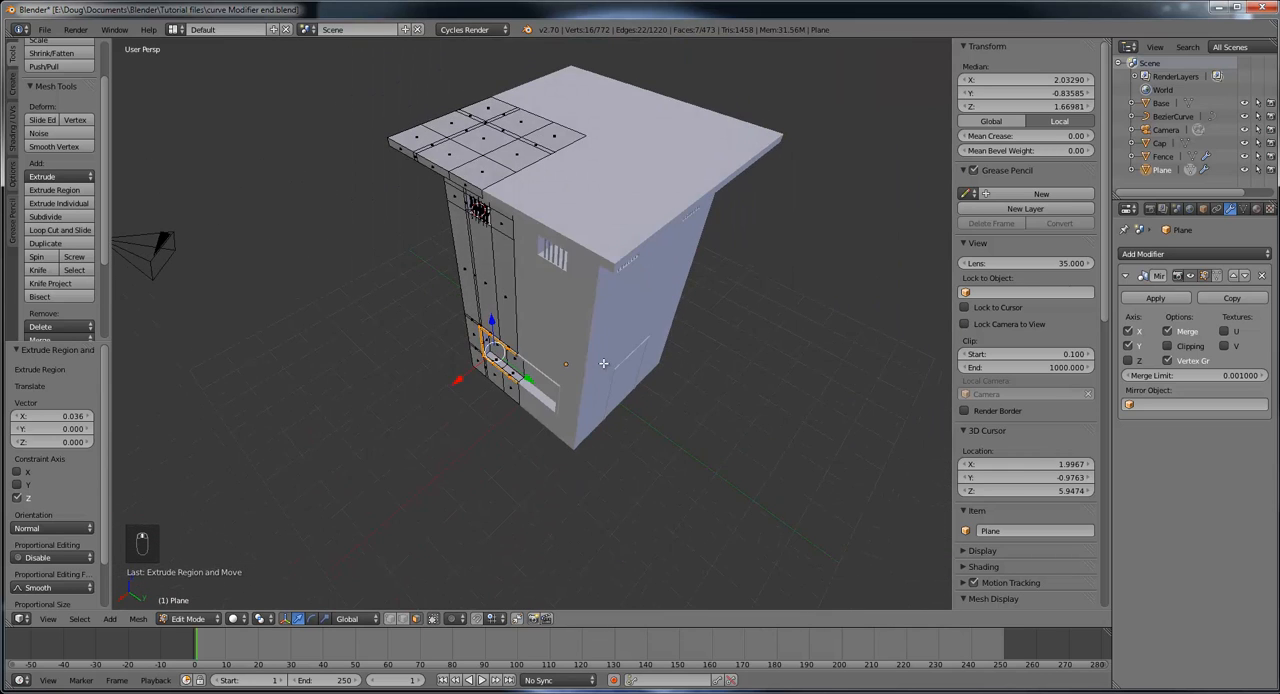
pyautogui.moveTo(469, 335); pyautogui.dragTo(599, 350, button='middle')
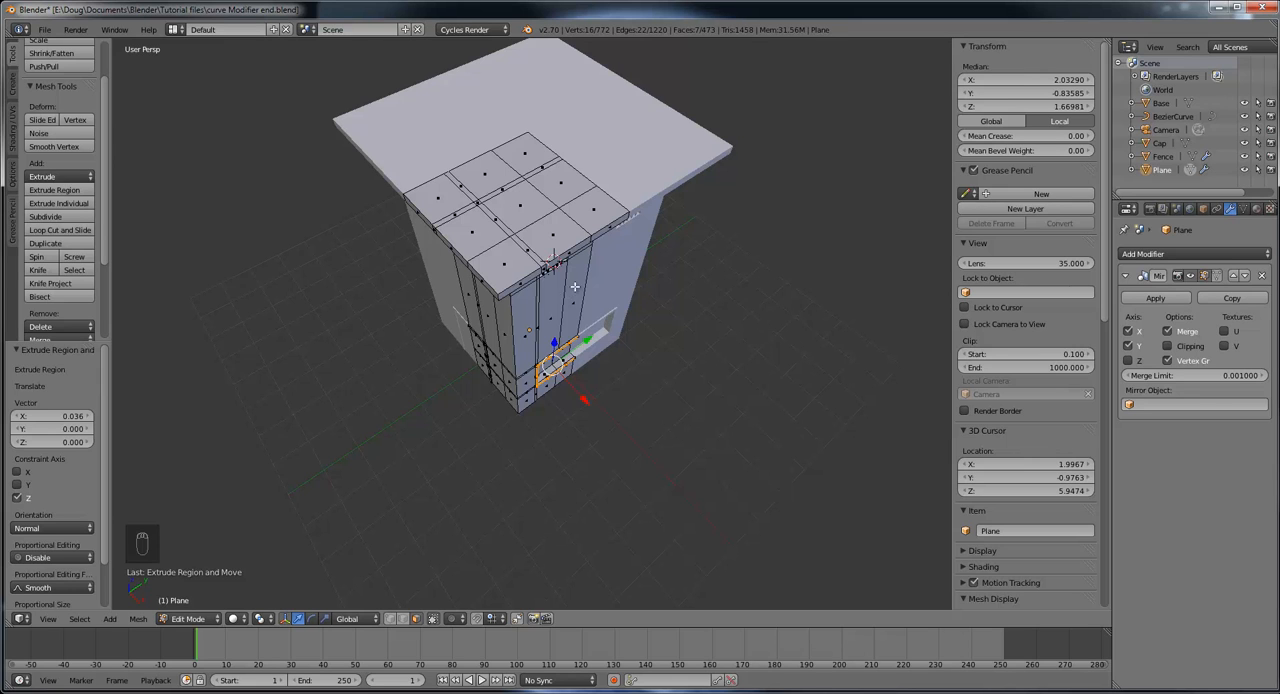
pyautogui.moveTo(575, 287)
pyautogui.mouseDown(button='middle')
pyautogui.moveTo(611, 252)
pyautogui.moveTo(587, 289)
pyautogui.mouseUp(button='middle')
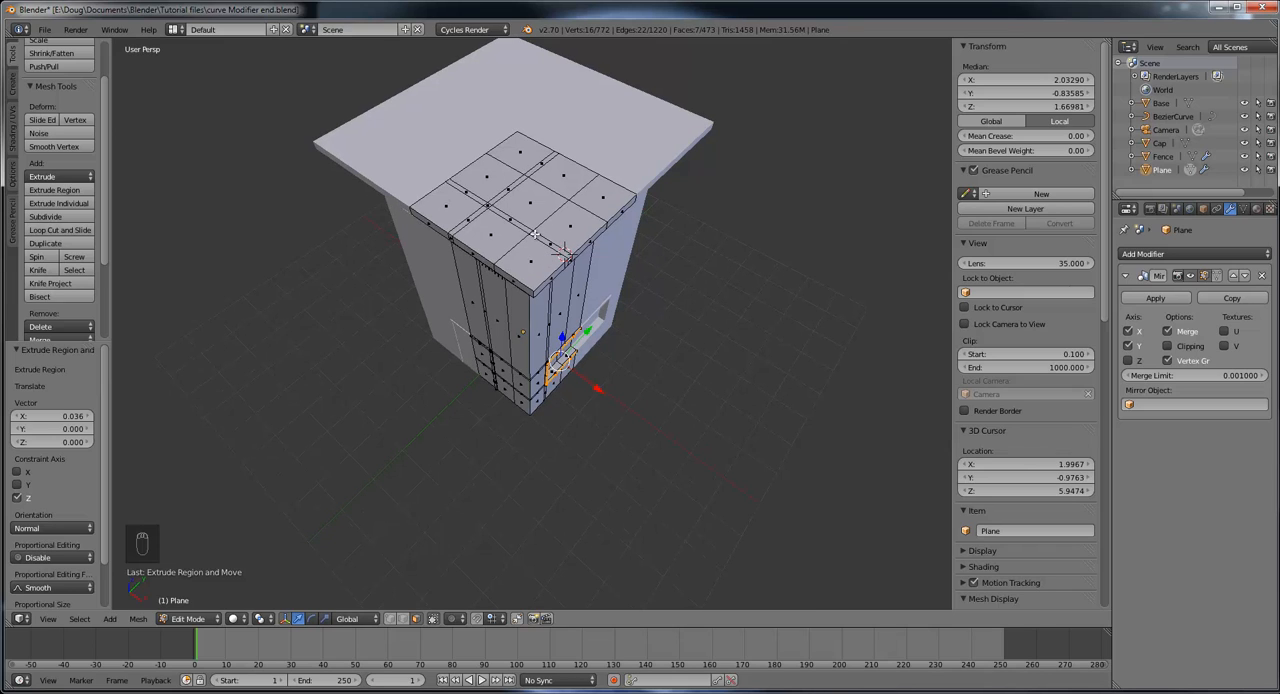
pyautogui.moveTo(1279, 70); pyautogui.dragTo(611, 92)
pyautogui.doubleClick(611, 90)
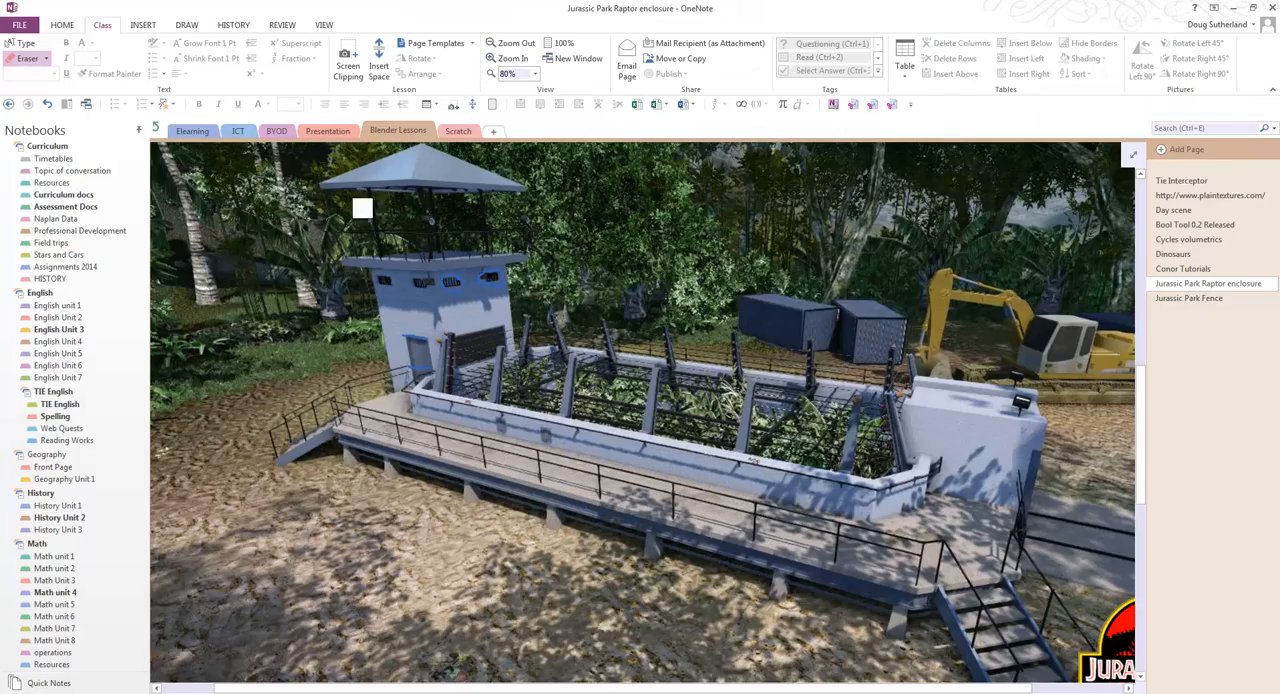
pyautogui.scroll(3, 346, 222)
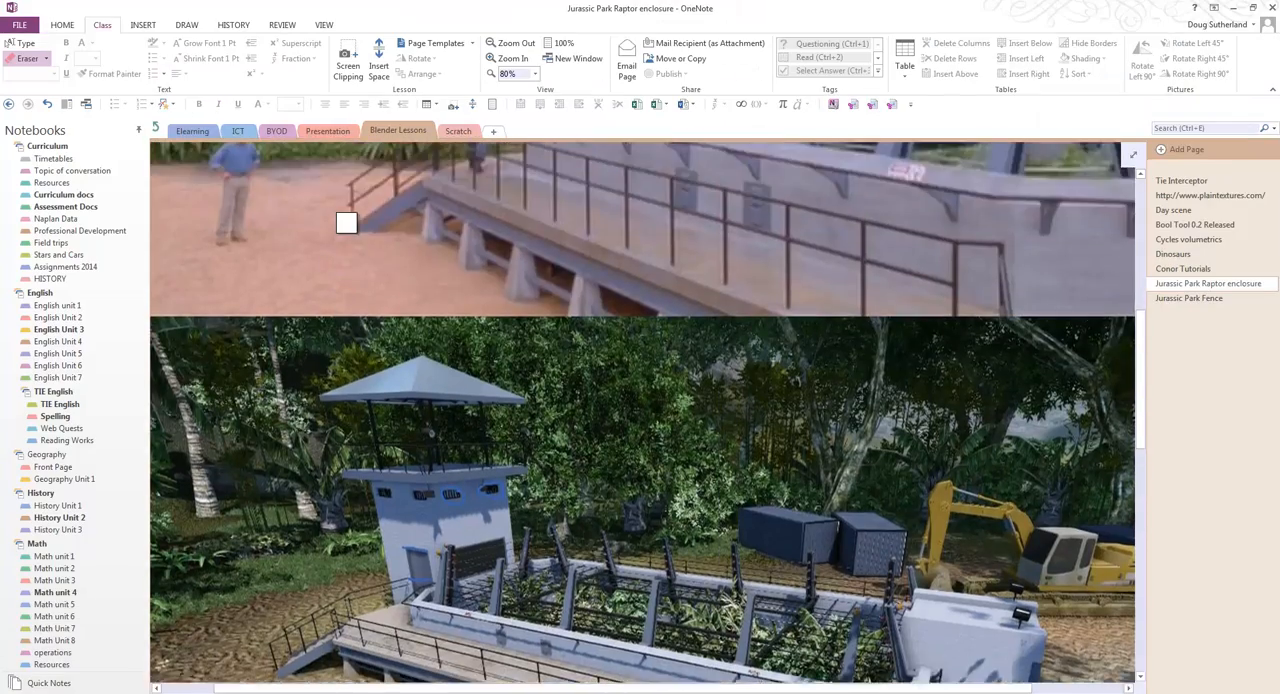
pyautogui.scroll(-2, 348, 230)
pyautogui.scroll(-6, 349, 232)
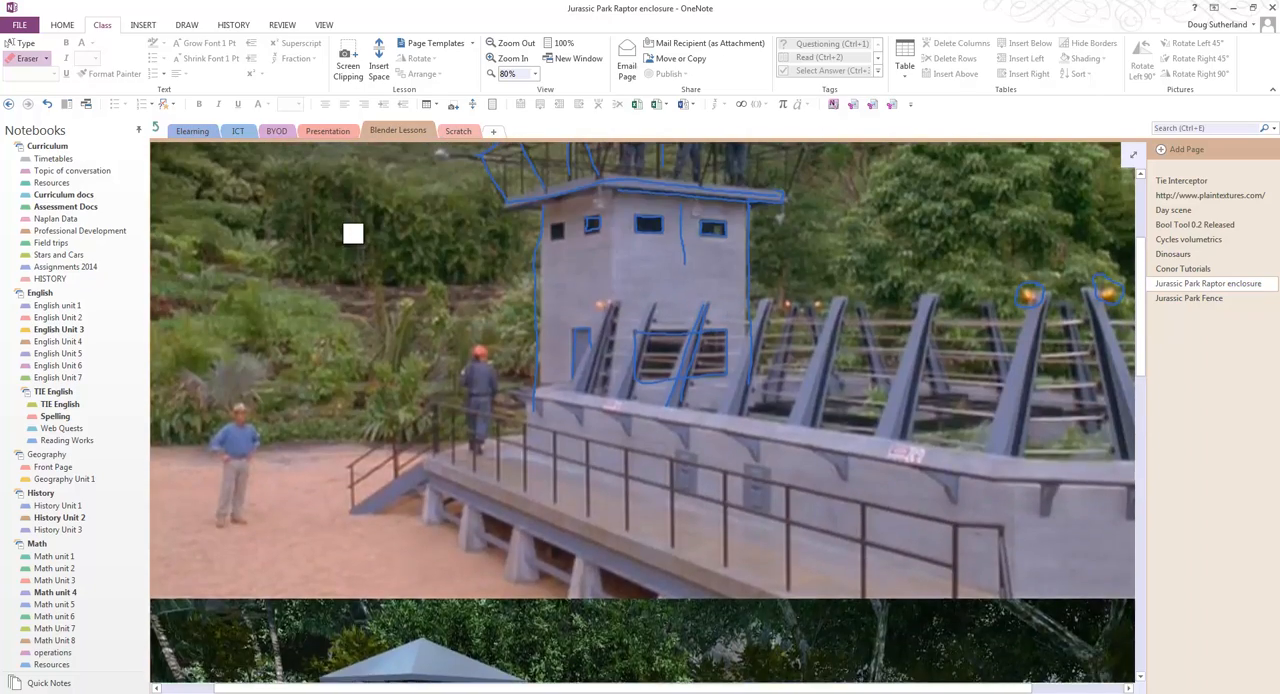
pyautogui.scroll(-5, 352, 235)
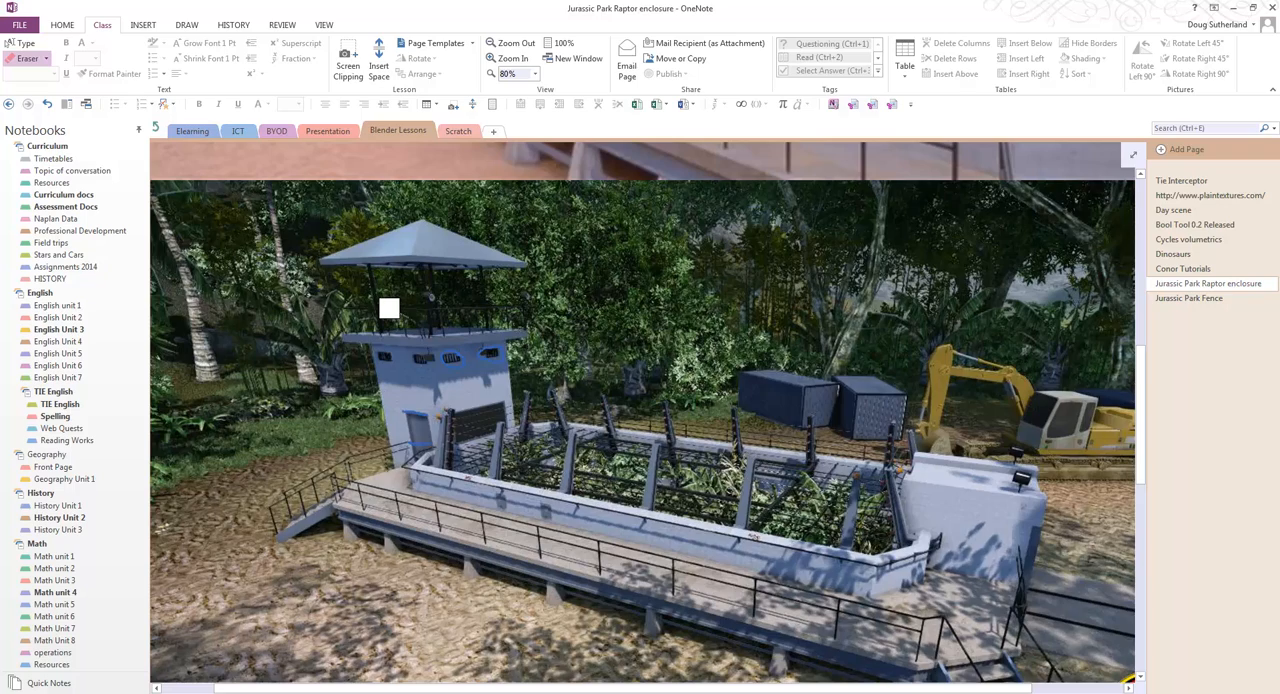
pyautogui.keyDown('ctrl'); pyautogui.scroll(10, 388, 305); pyautogui.keyUp('ctrl')
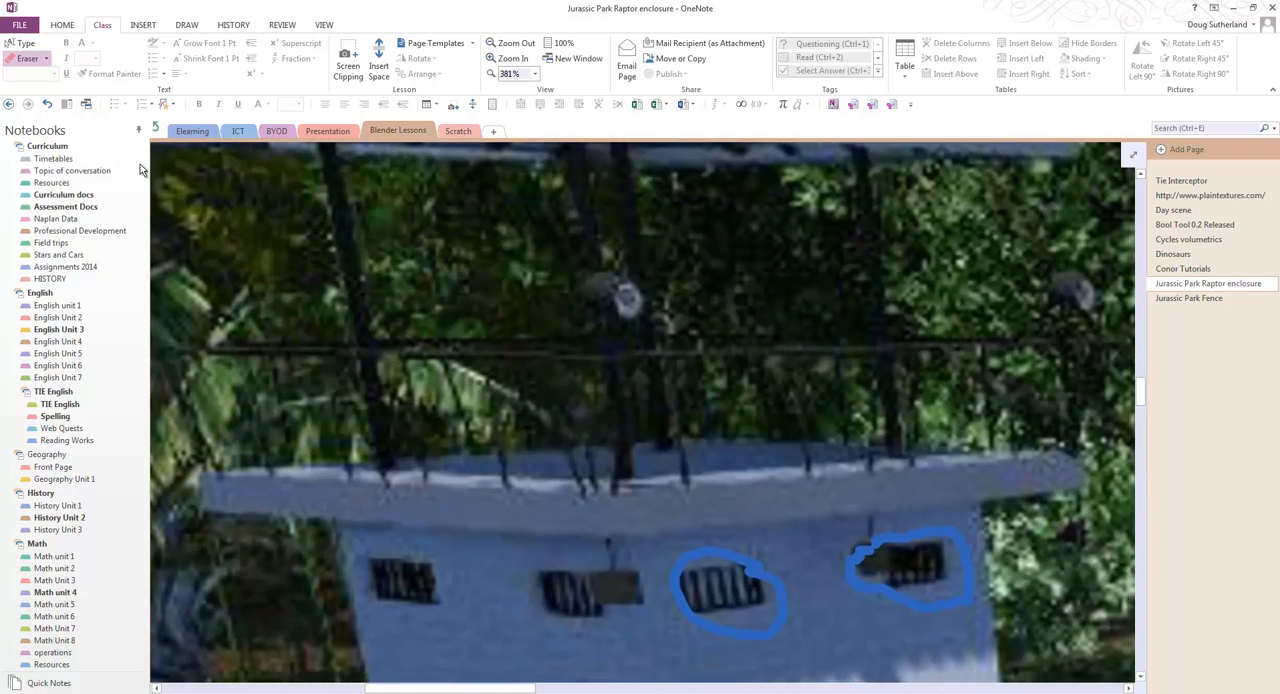
# Step: Mark the roof posts on the watchtower reference image in red ink, circling their bases on the slab and tracing the front post
pyautogui.click(22, 43)
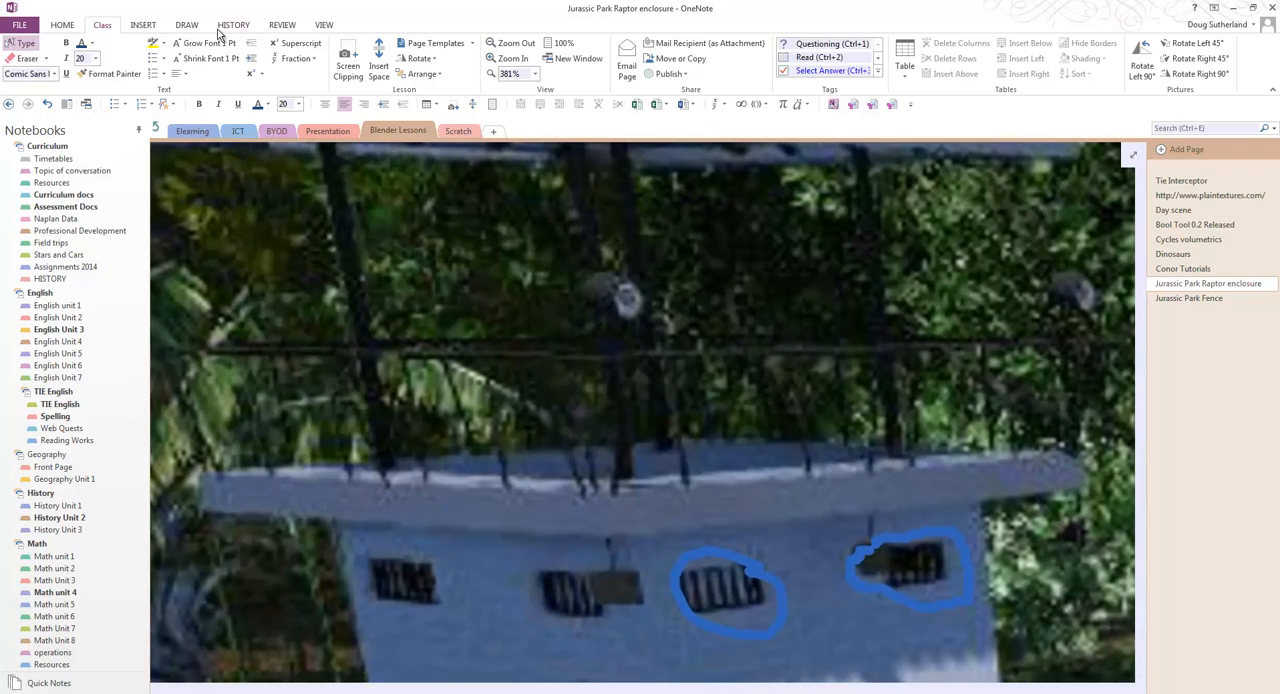
pyautogui.click(146, 26)
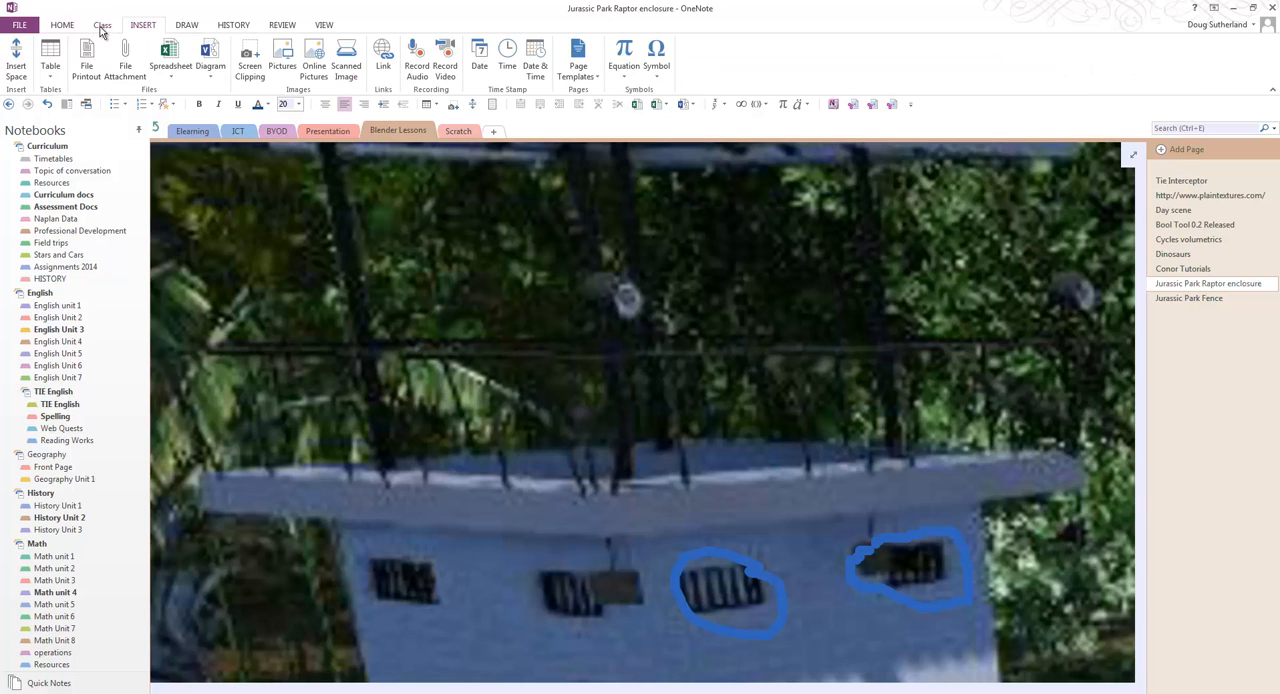
pyautogui.click(190, 26)
pyautogui.click(170, 68)
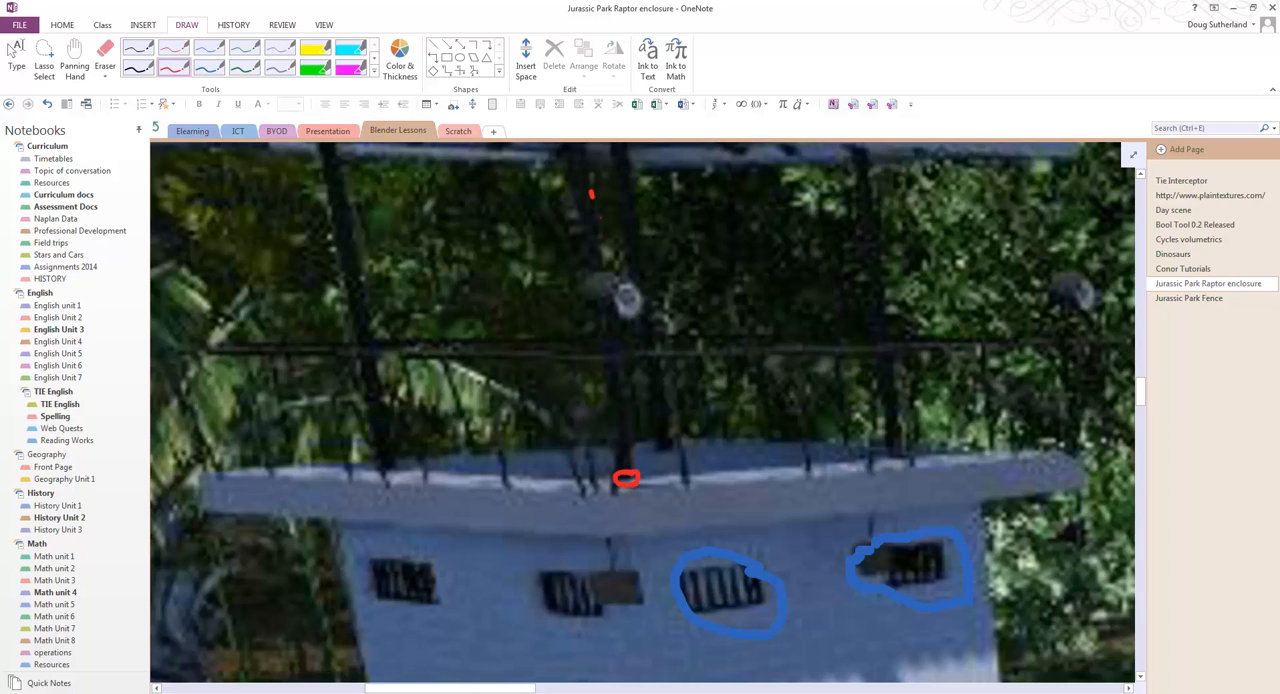
pyautogui.moveTo(591, 196); pyautogui.dragTo(626, 472)
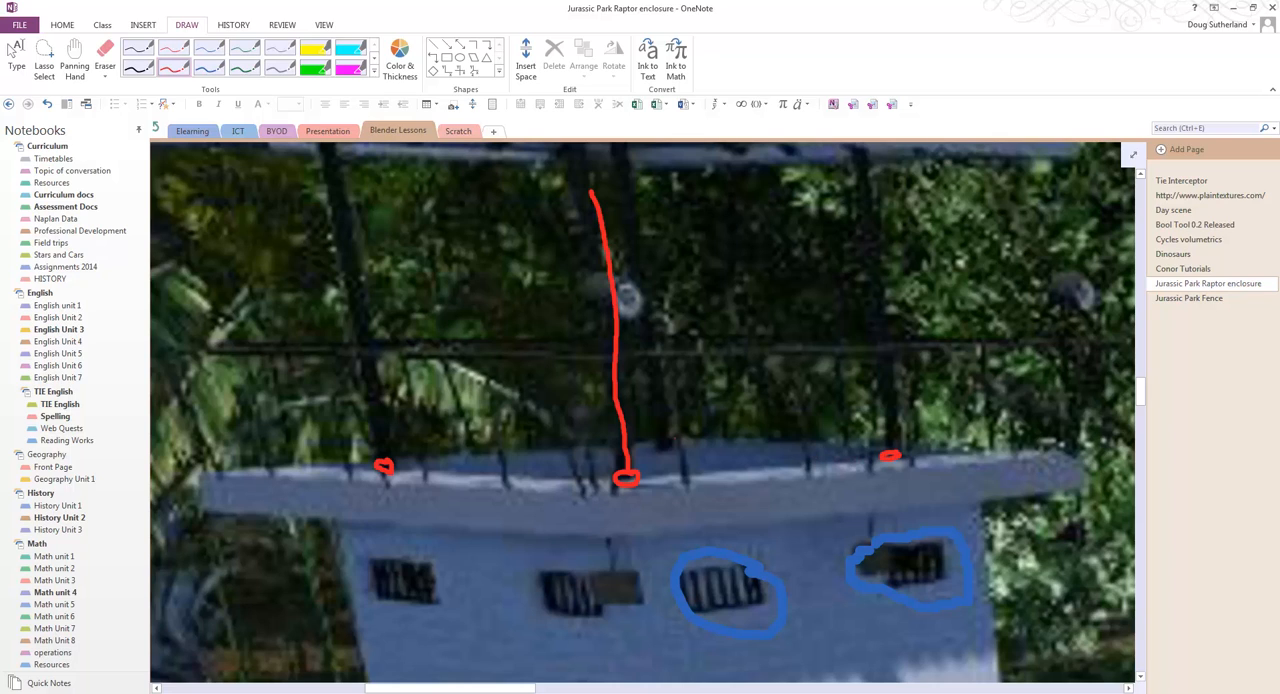
pyautogui.moveTo(668, 442); pyautogui.dragTo(675, 452)
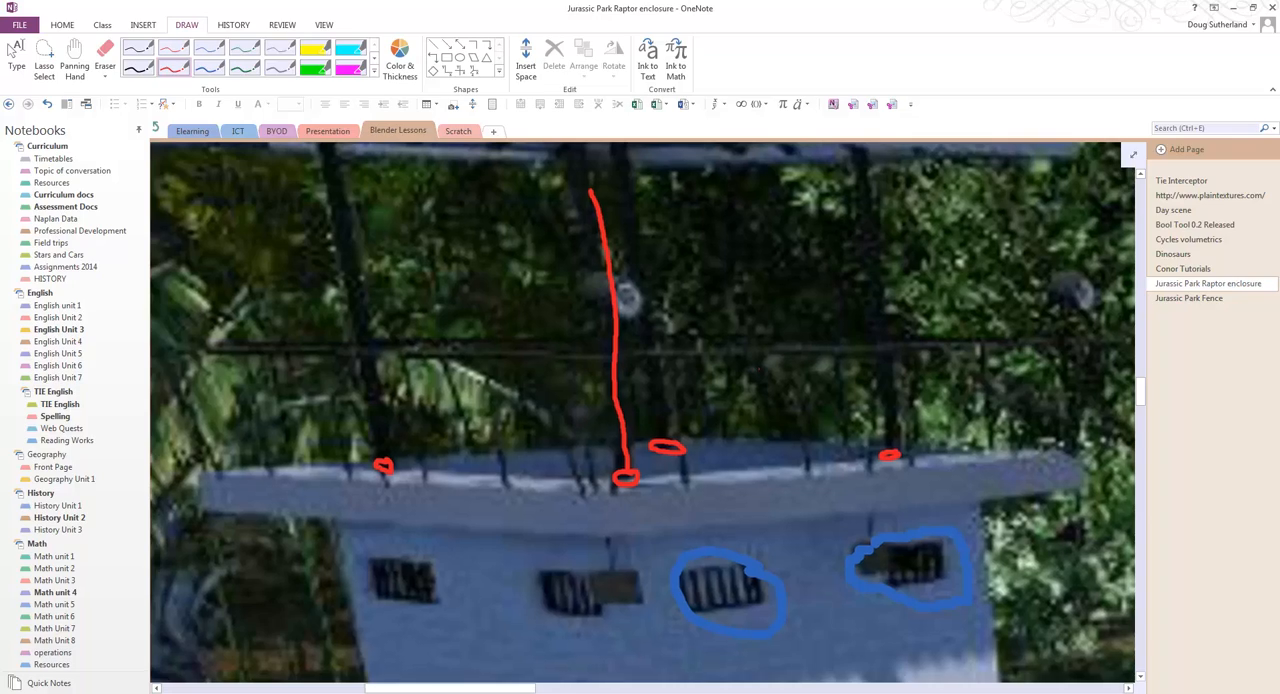
pyautogui.keyDown('ctrl'); pyautogui.scroll(-10, 748, 367); pyautogui.keyUp('ctrl')
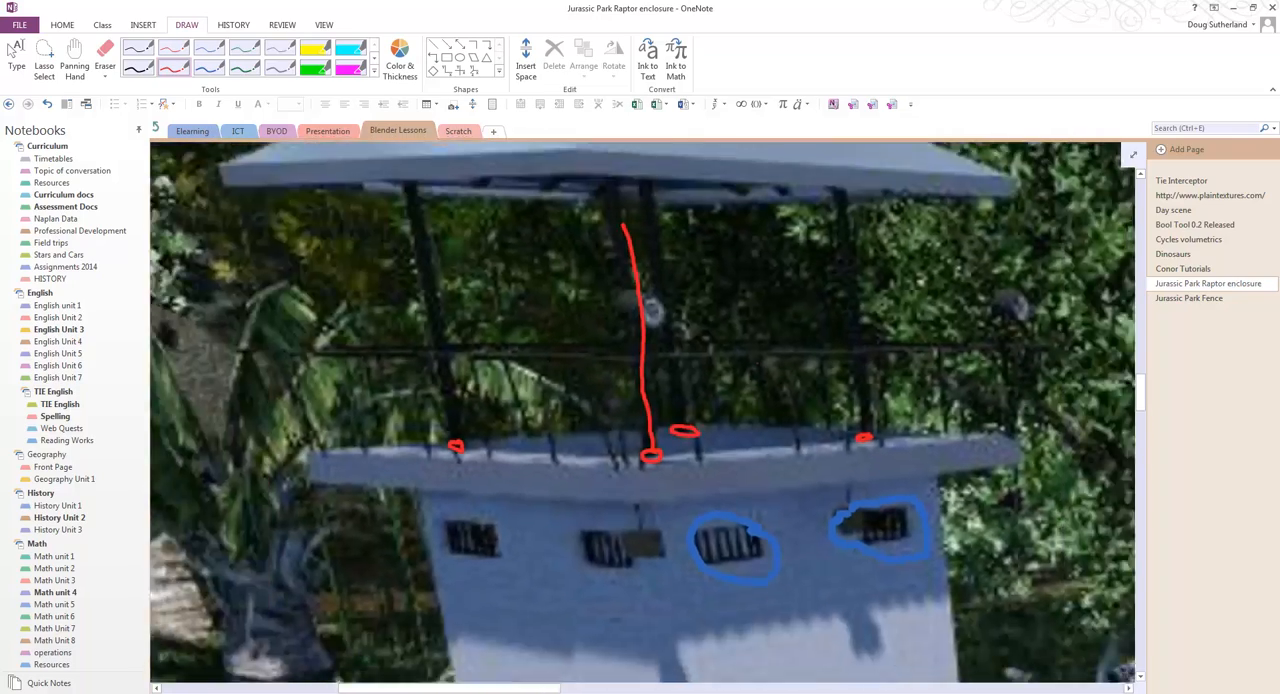
pyautogui.keyDown('ctrl'); pyautogui.scroll(-2, 660, 410); pyautogui.keyUp('ctrl')
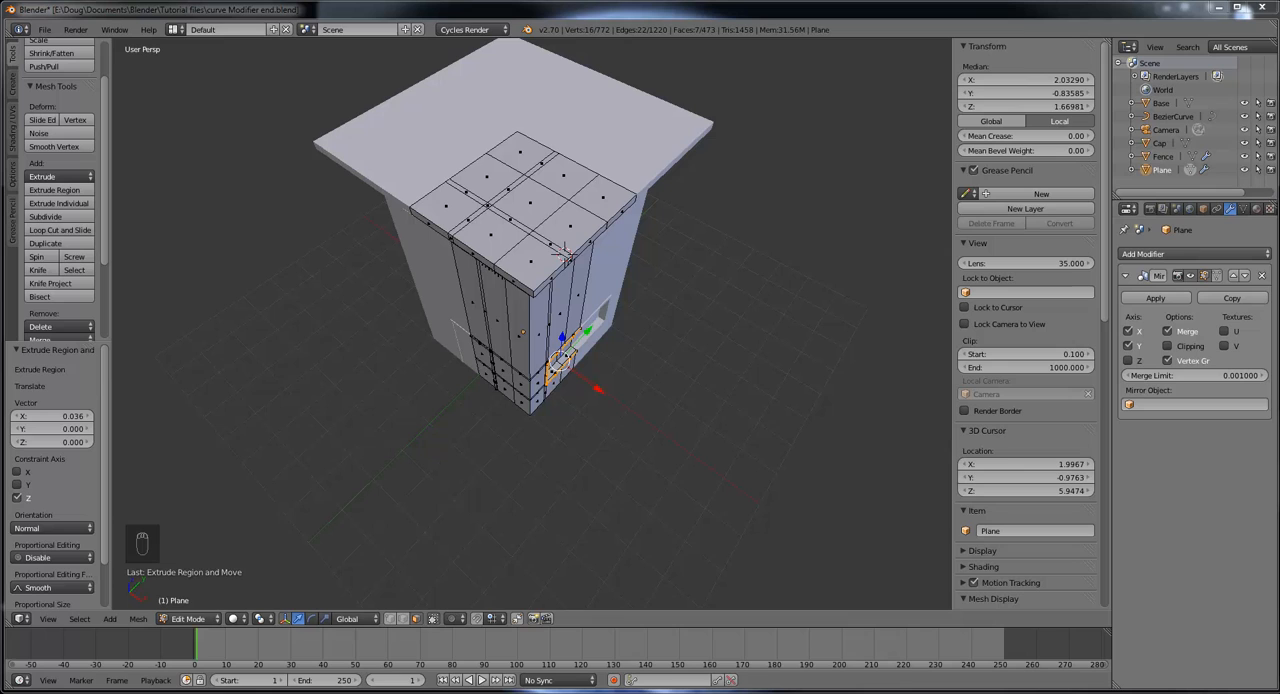
# Step: Switch back to Blender and examine the existing edge loops near the corner of the tower's top slab from above
pyautogui.moveTo(608, 323)
pyautogui.mouseDown(button='middle')
pyautogui.moveTo(590, 318)
pyautogui.moveTo(606, 325)
pyautogui.mouseUp(button='middle')
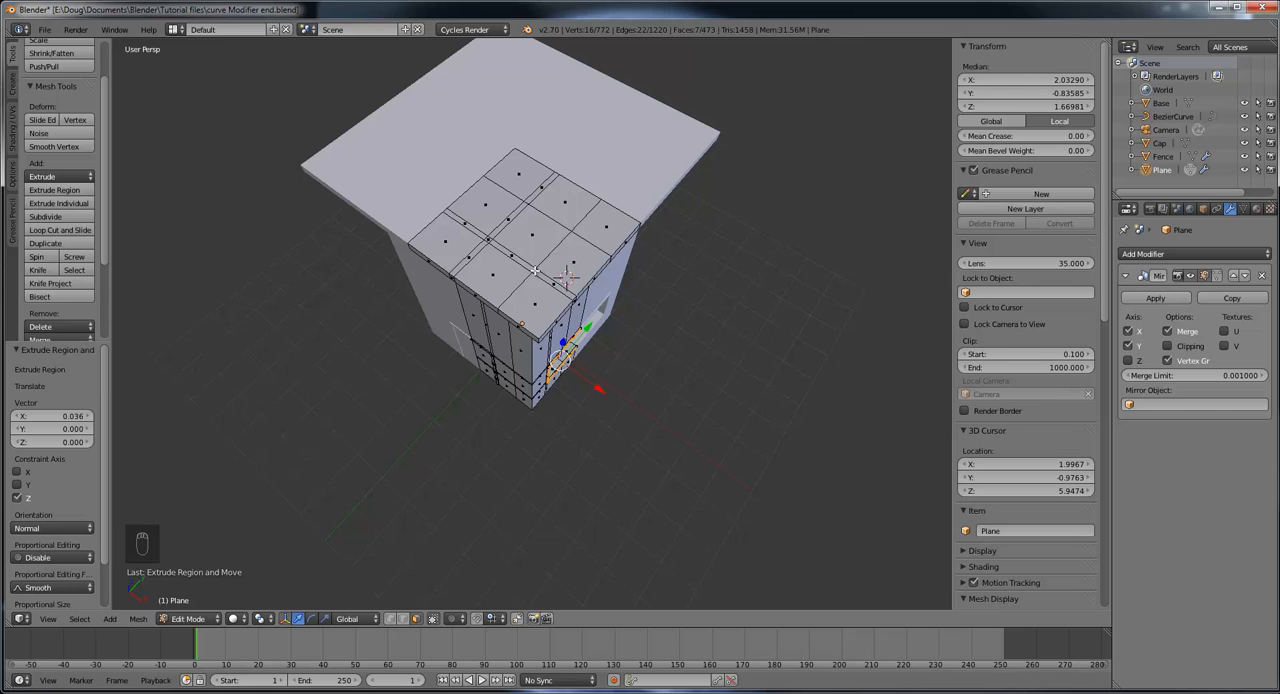
pyautogui.moveTo(536, 270); pyautogui.dragTo(567, 261, button='middle')
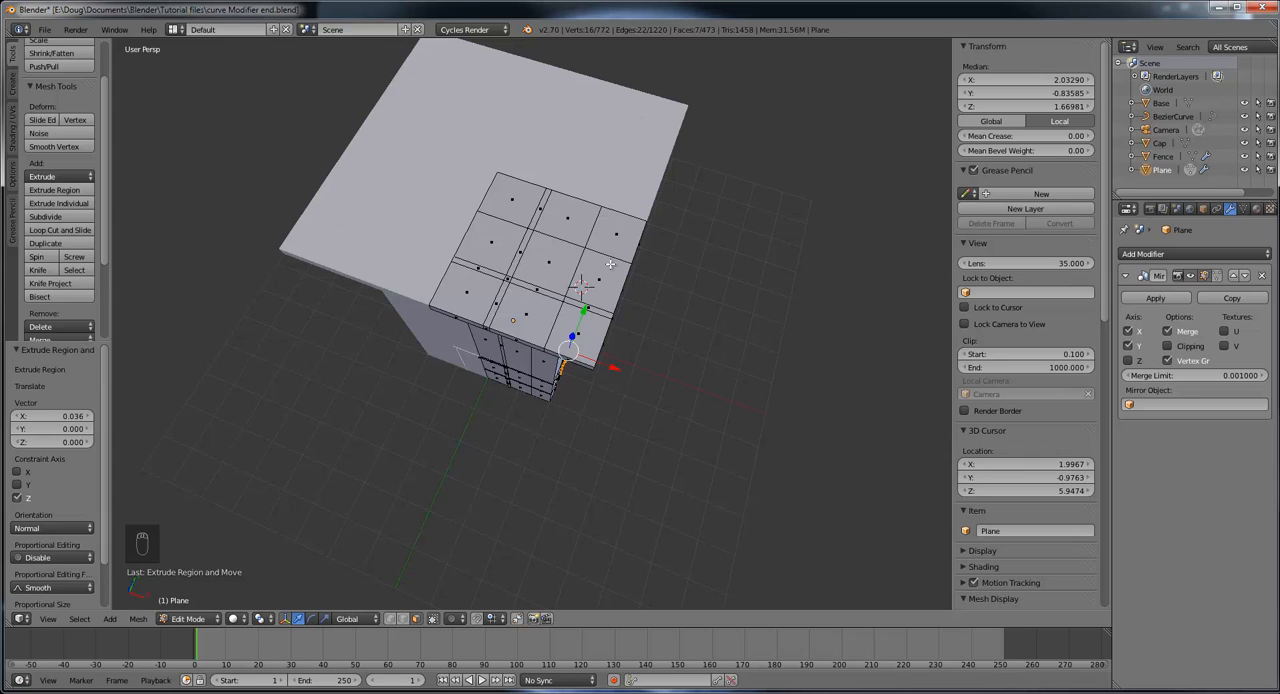
pyautogui.moveTo(660, 386); pyautogui.dragTo(647, 367, button='middle')
pyautogui.scroll(8, 647, 367)
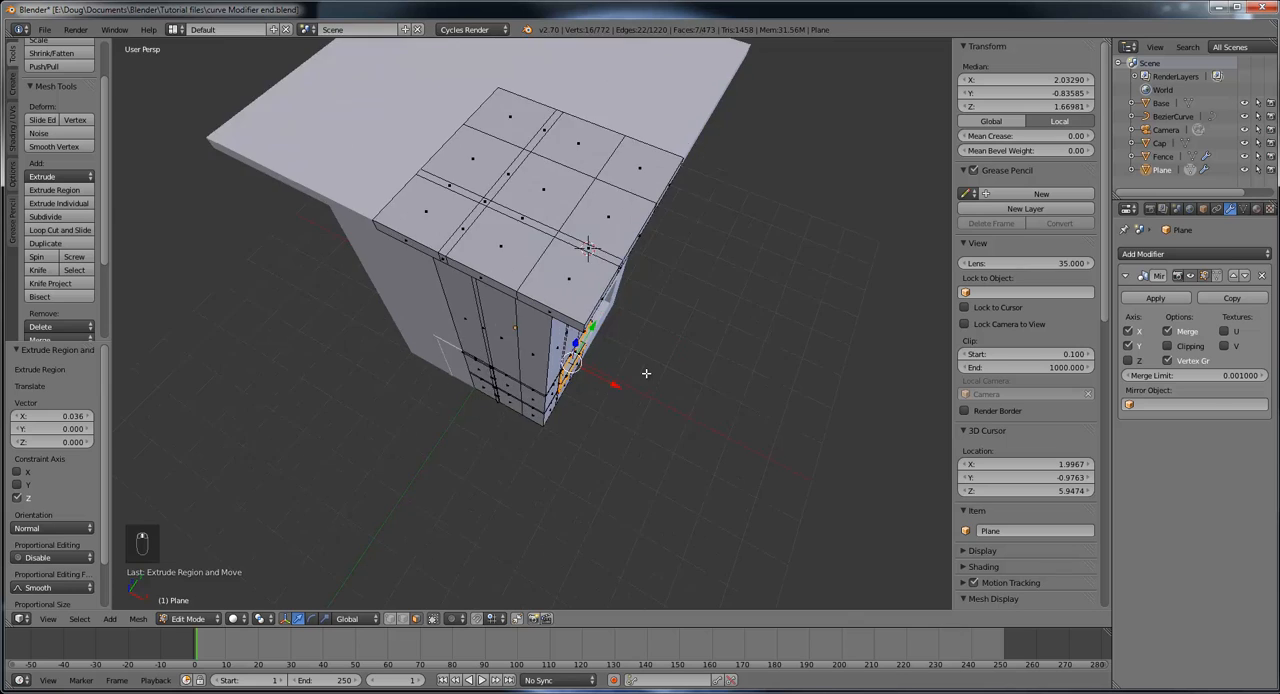
pyautogui.moveTo(595, 302); pyautogui.dragTo(598, 321, button='middle')
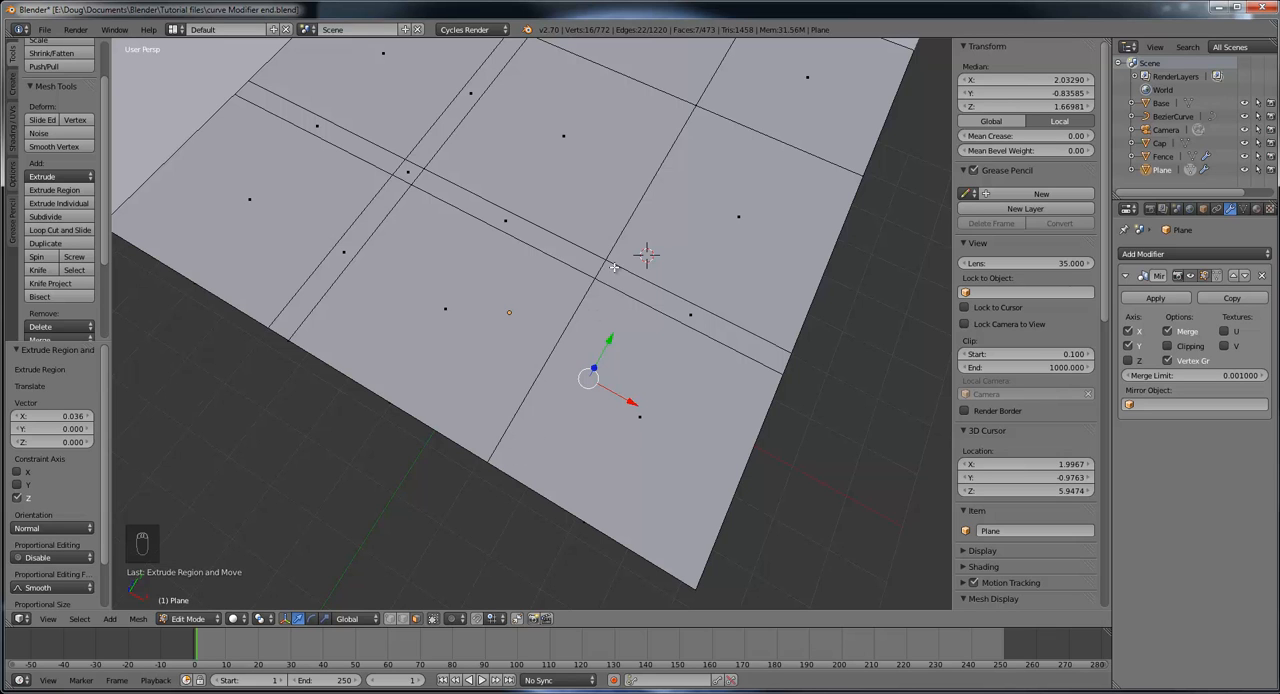
pyautogui.scroll(-1, 618, 275)
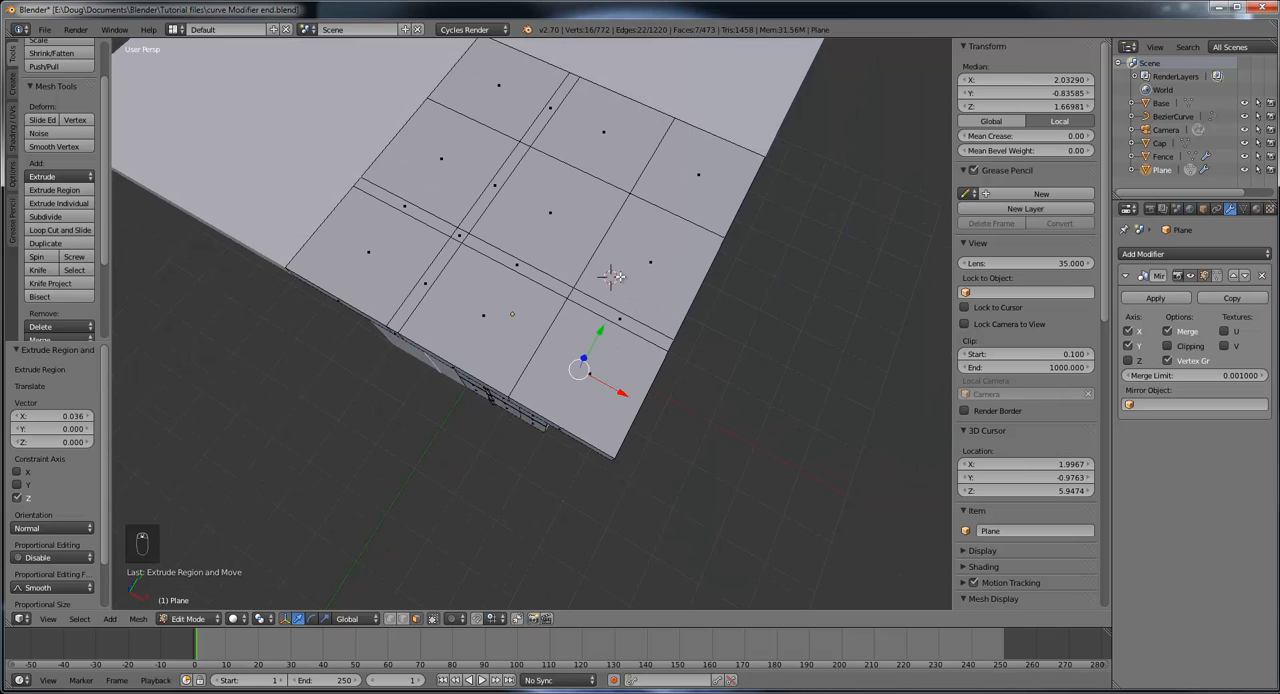
pyautogui.moveTo(617, 283); pyautogui.dragTo(620, 276, button='middle')
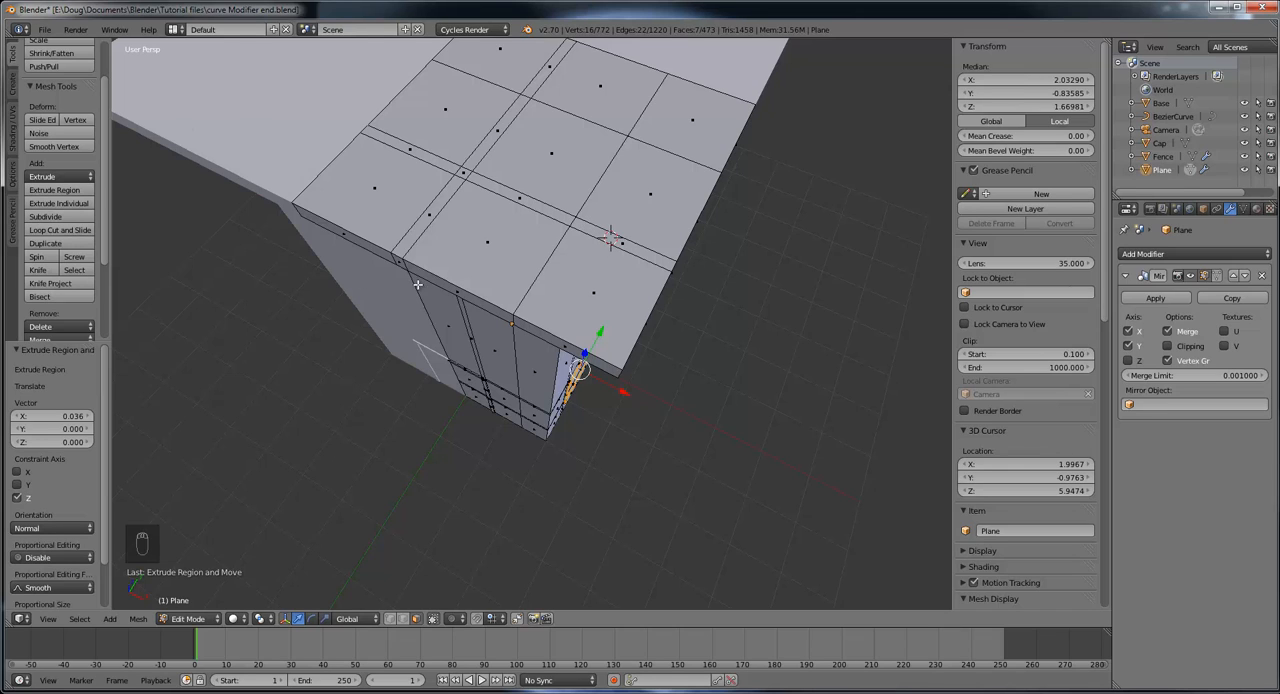
# Step: Try a loop cut through the outer strip of faces on the tower's top slab, slid by a factor of -0.761, and undo it
pyautogui.hotkey('ctrl', 'r')
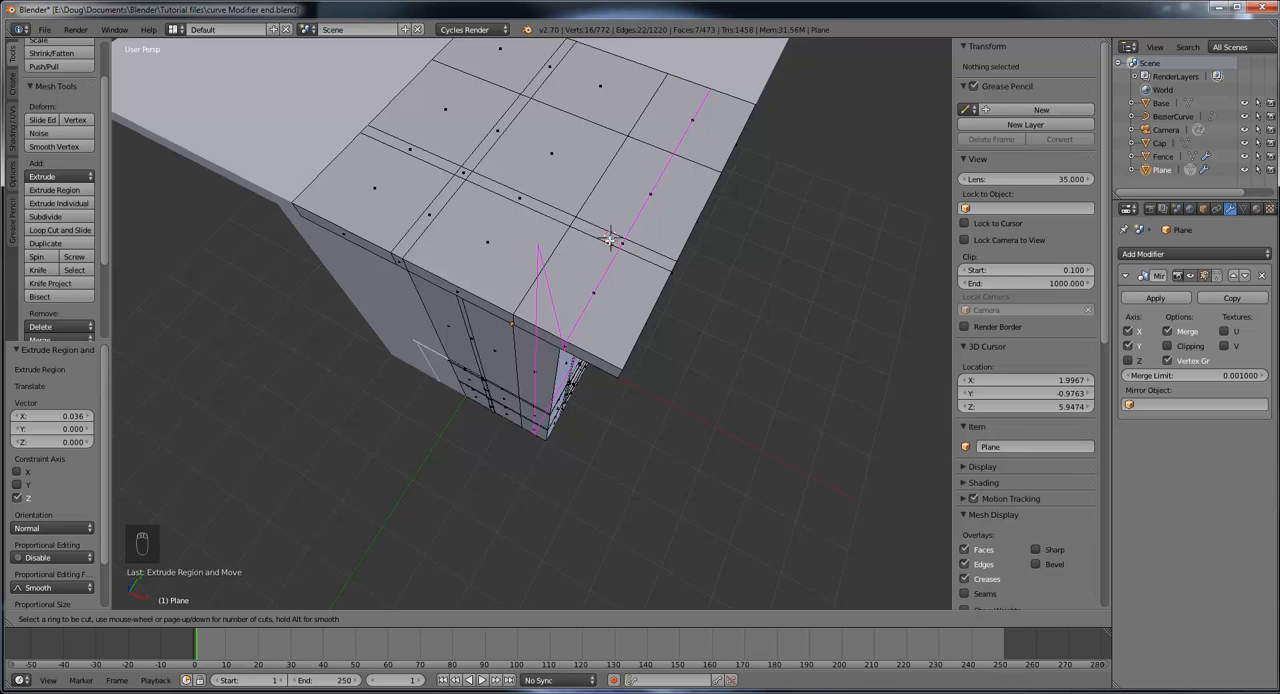
pyautogui.click(609, 240)
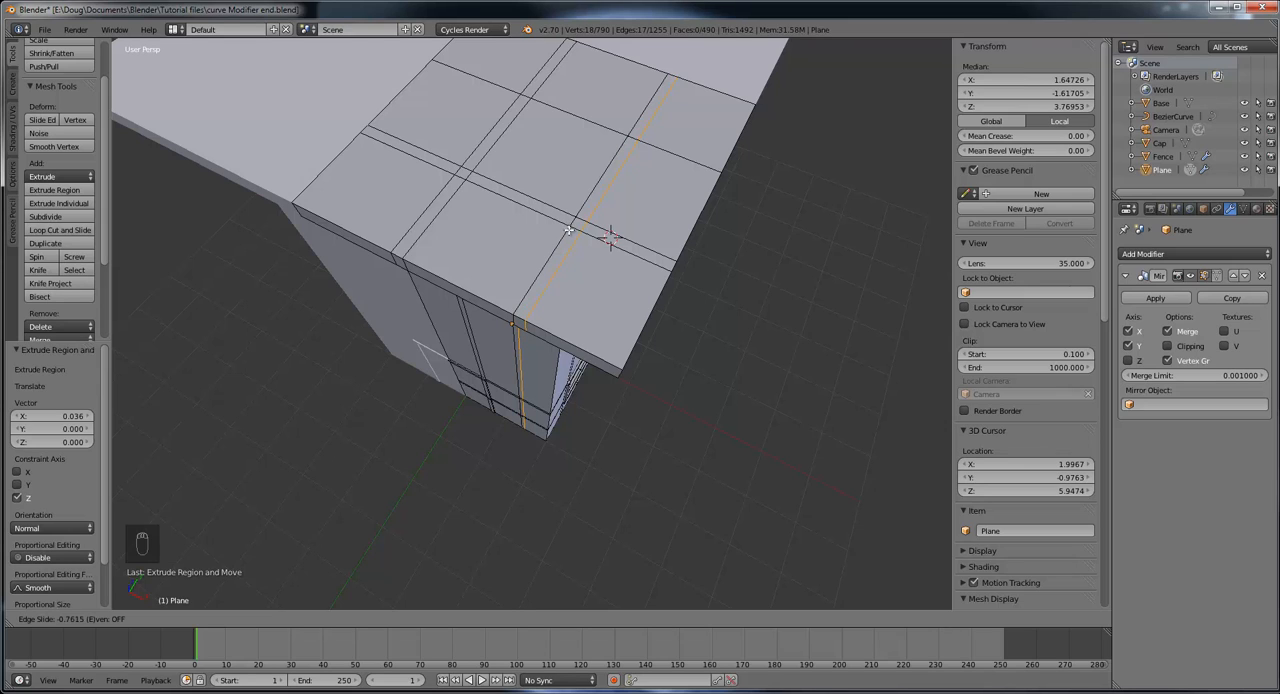
pyautogui.click(567, 231)
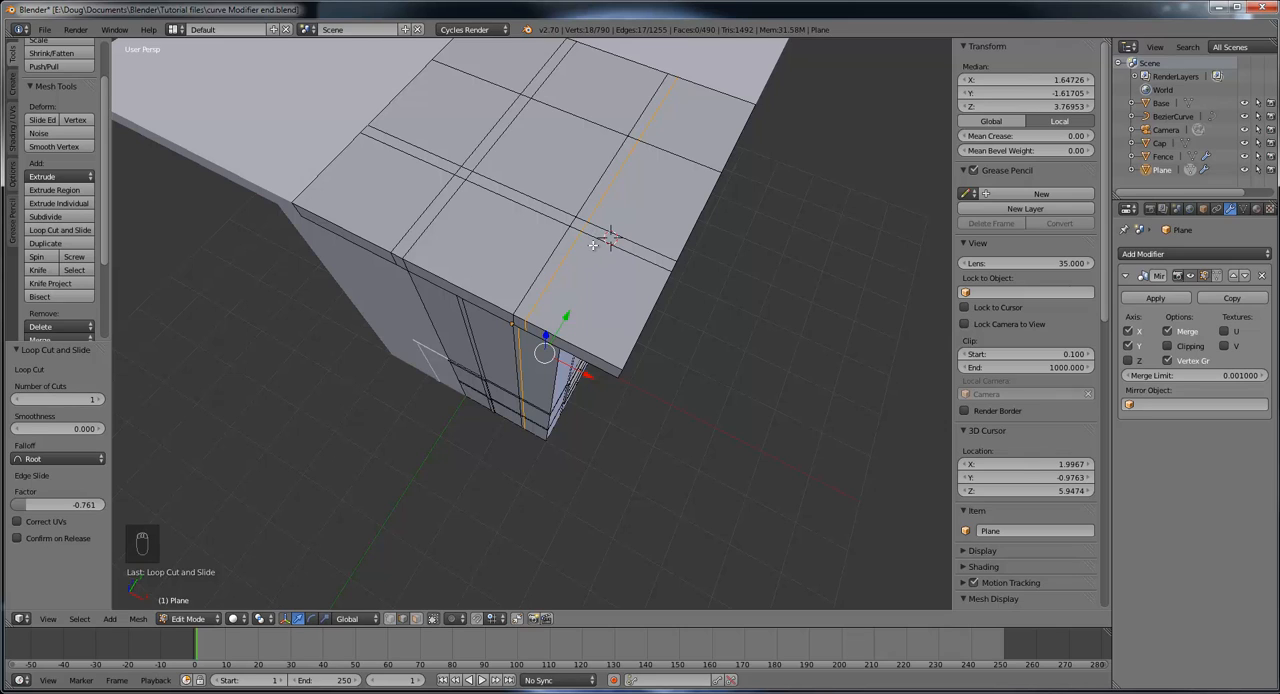
pyautogui.hotkey('ctrl', 'z')
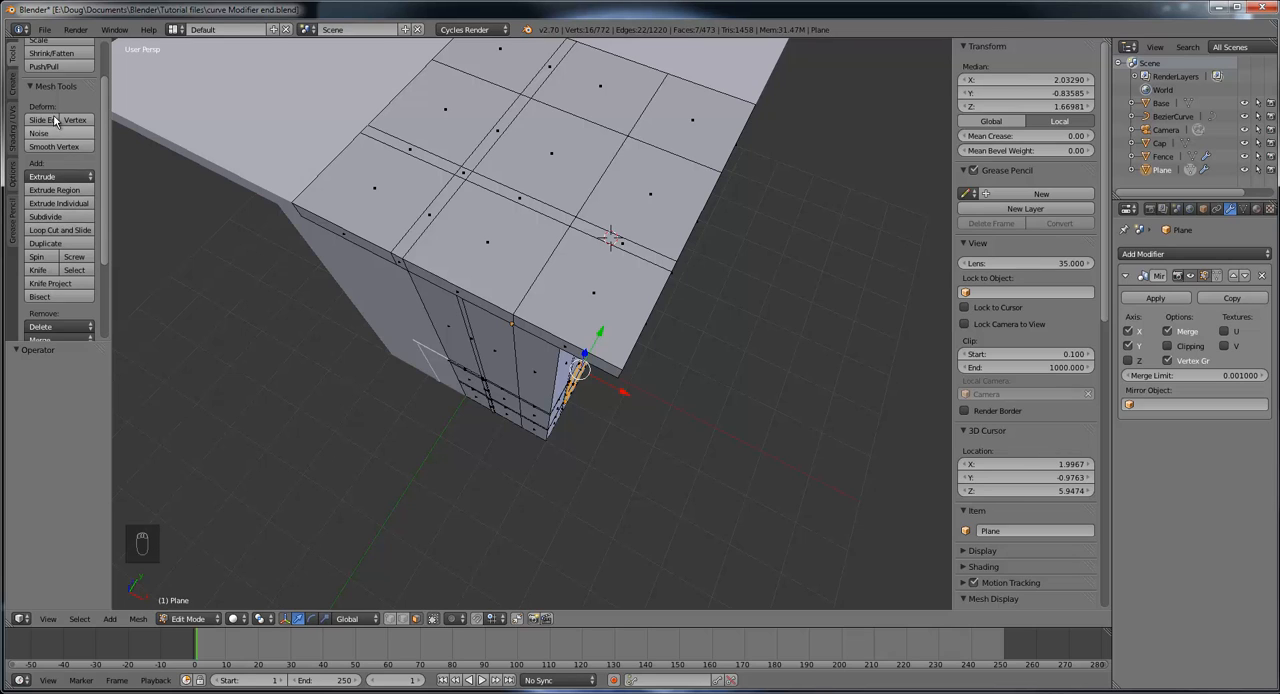
# Step: Add a loop cut through the outer strip of faces on the tower's top slab, slid by a factor of -0.771
pyautogui.click(60, 230)
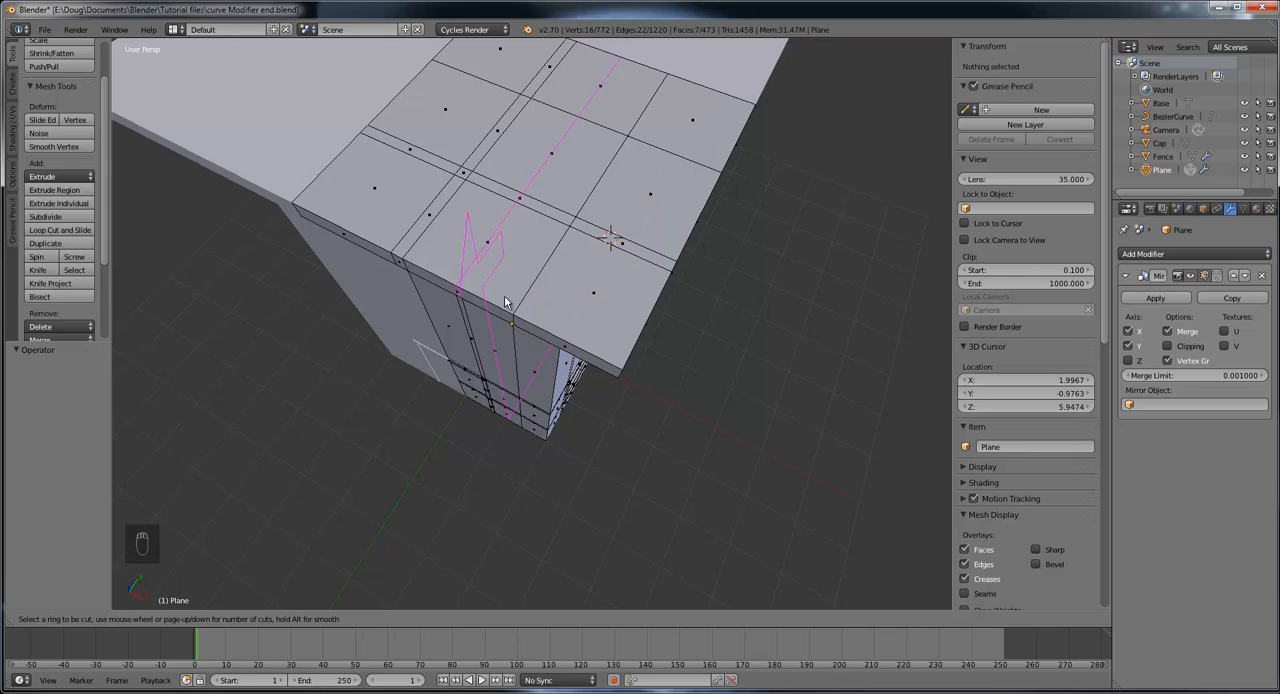
pyautogui.click(627, 235)
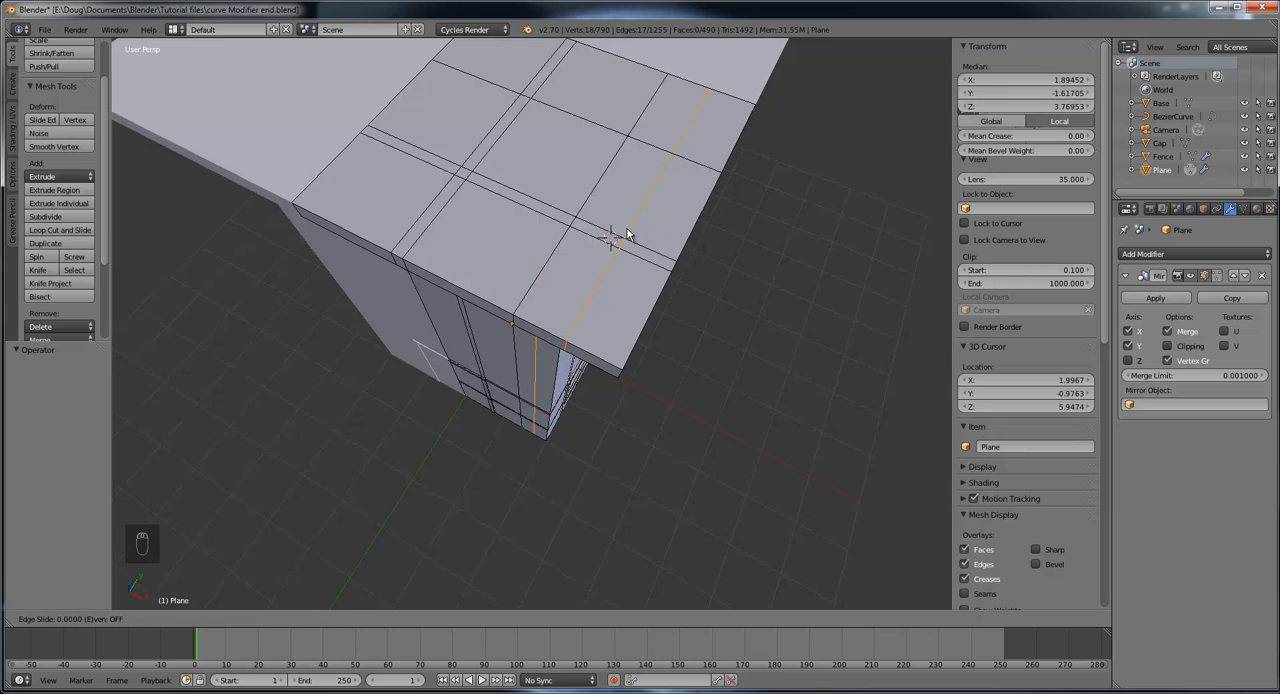
pyautogui.click(587, 220)
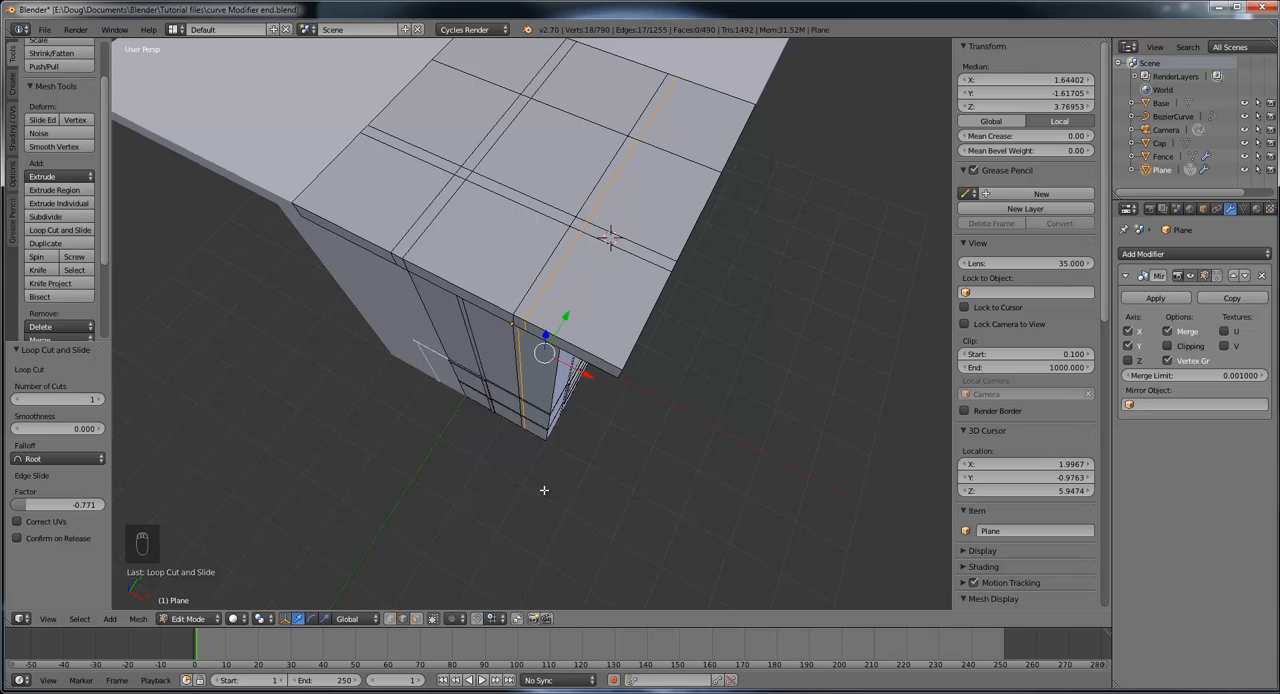
# Step: In face selection, select the small square face where the narrow edge strips cross near the top slab's outer corner
pyautogui.click(417, 618)
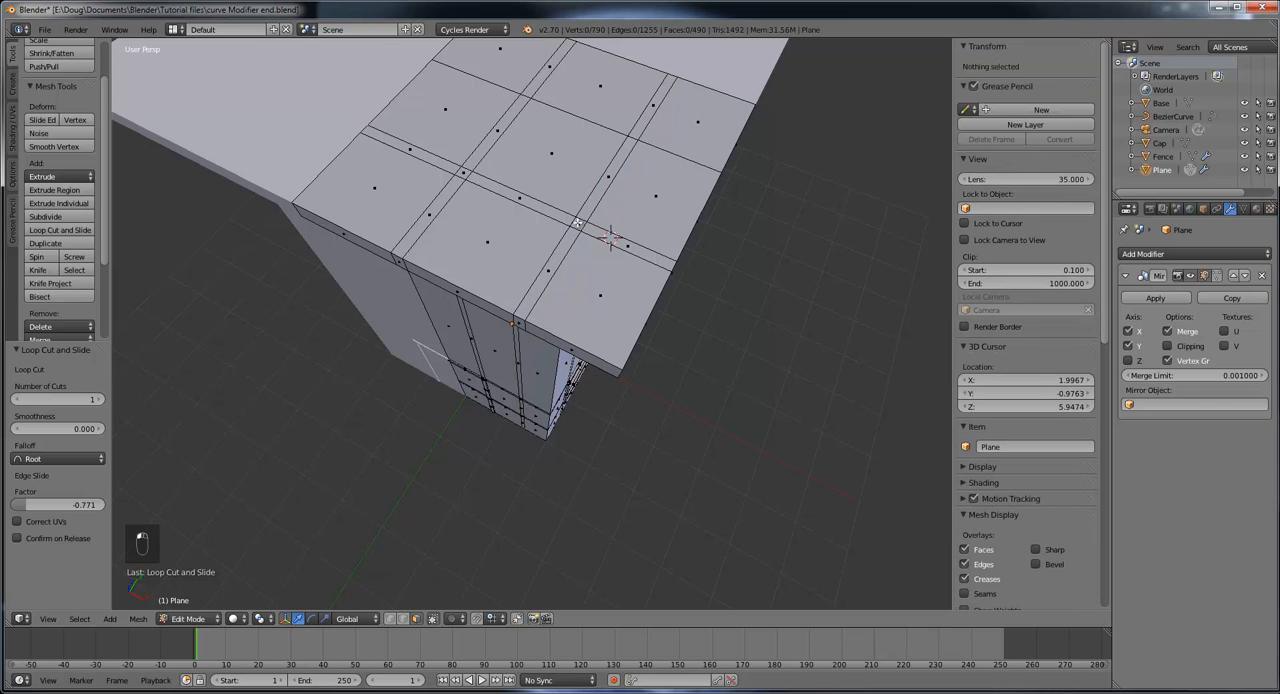
pyautogui.rightClick(579, 224)
pyautogui.moveTo(662, 265); pyautogui.dragTo(638, 228, button='middle')
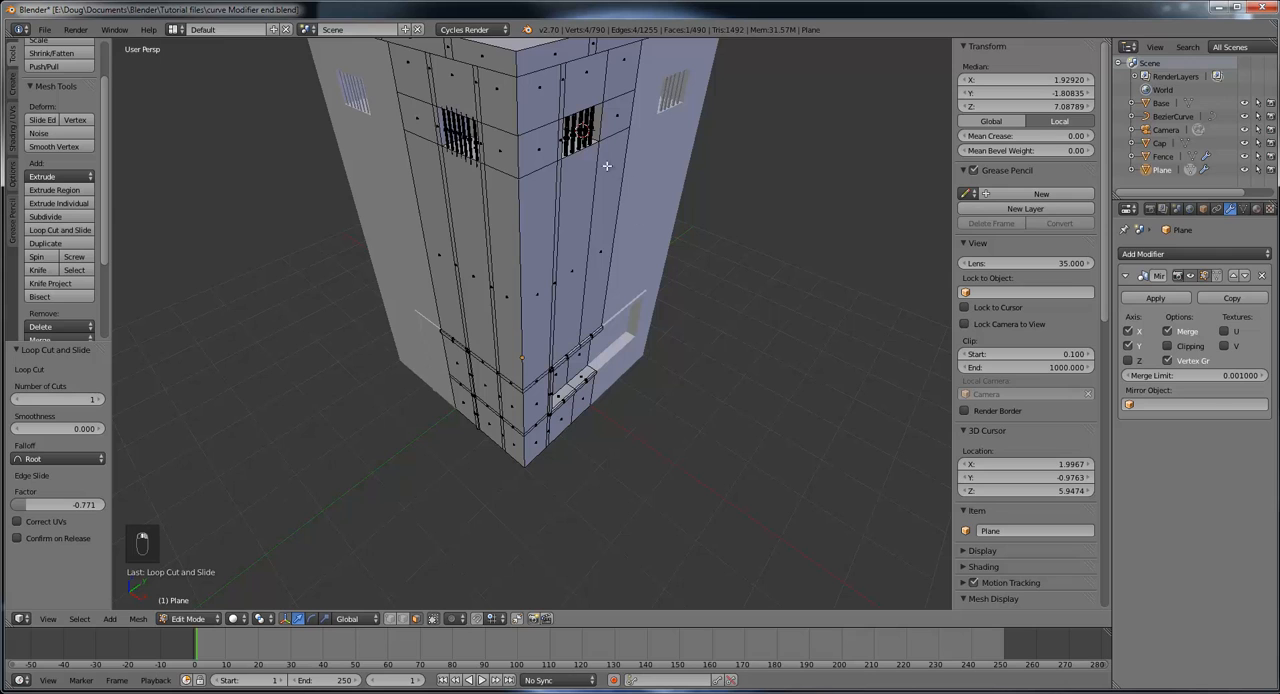
pyautogui.scroll(-1, 604, 157)
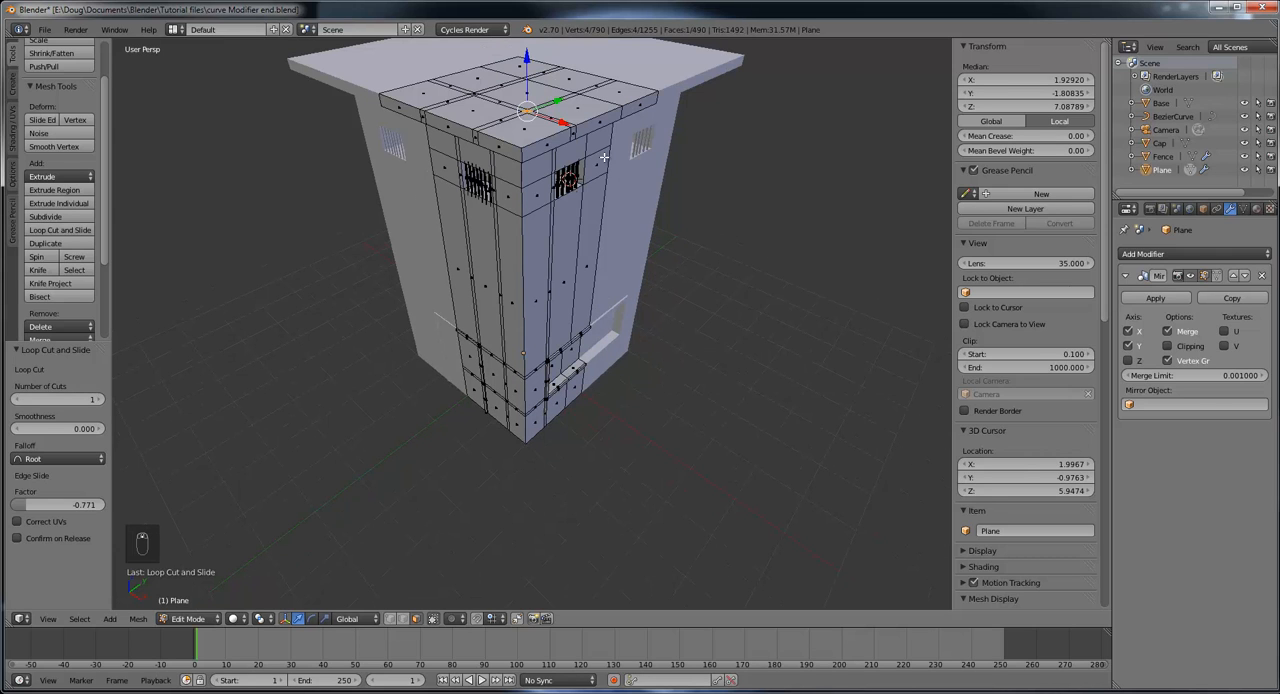
pyautogui.press('KP_Decimal')
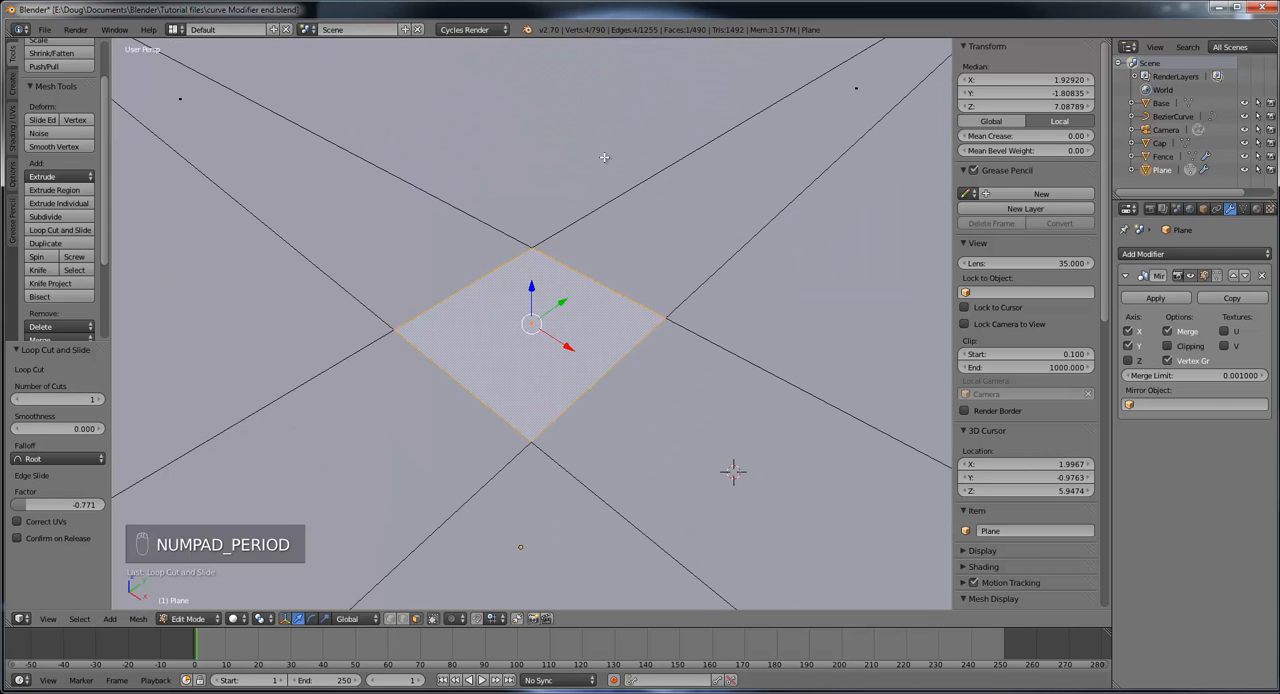
pyautogui.scroll(-5, 597, 190)
pyautogui.scroll(-4, 597, 190)
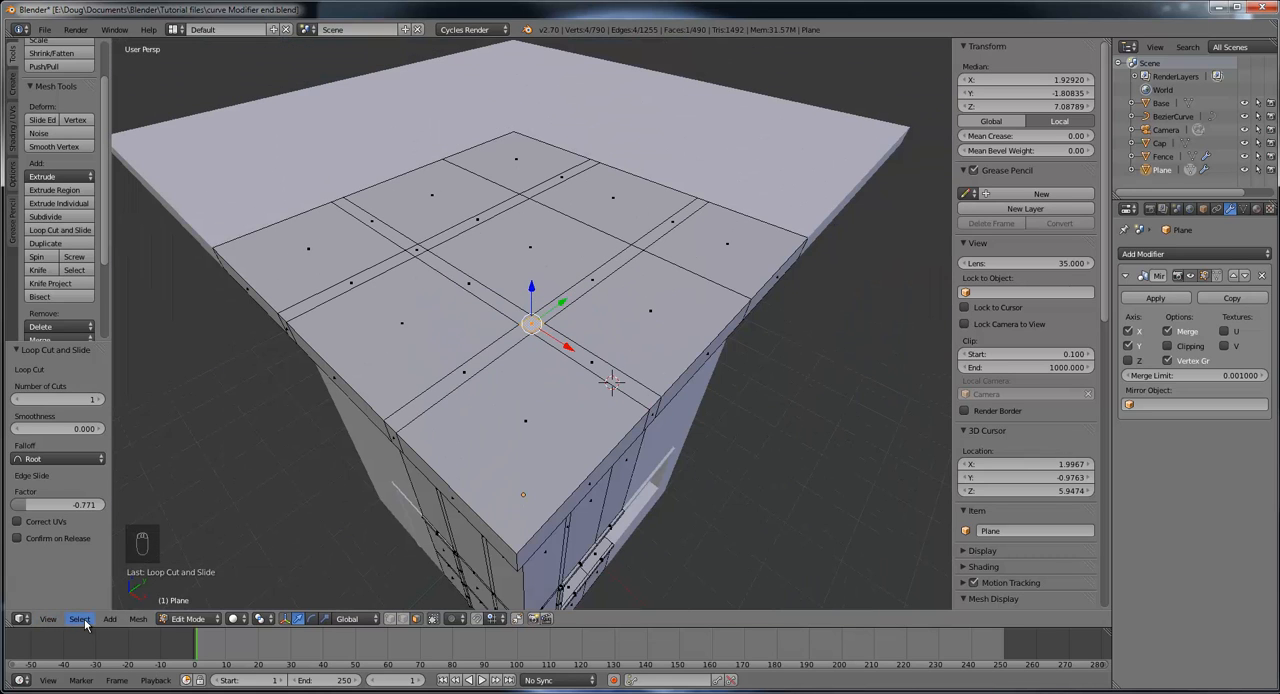
# Step: Align the view to the selected slab face from the top and check its position on the slab
pyautogui.click(48, 619)
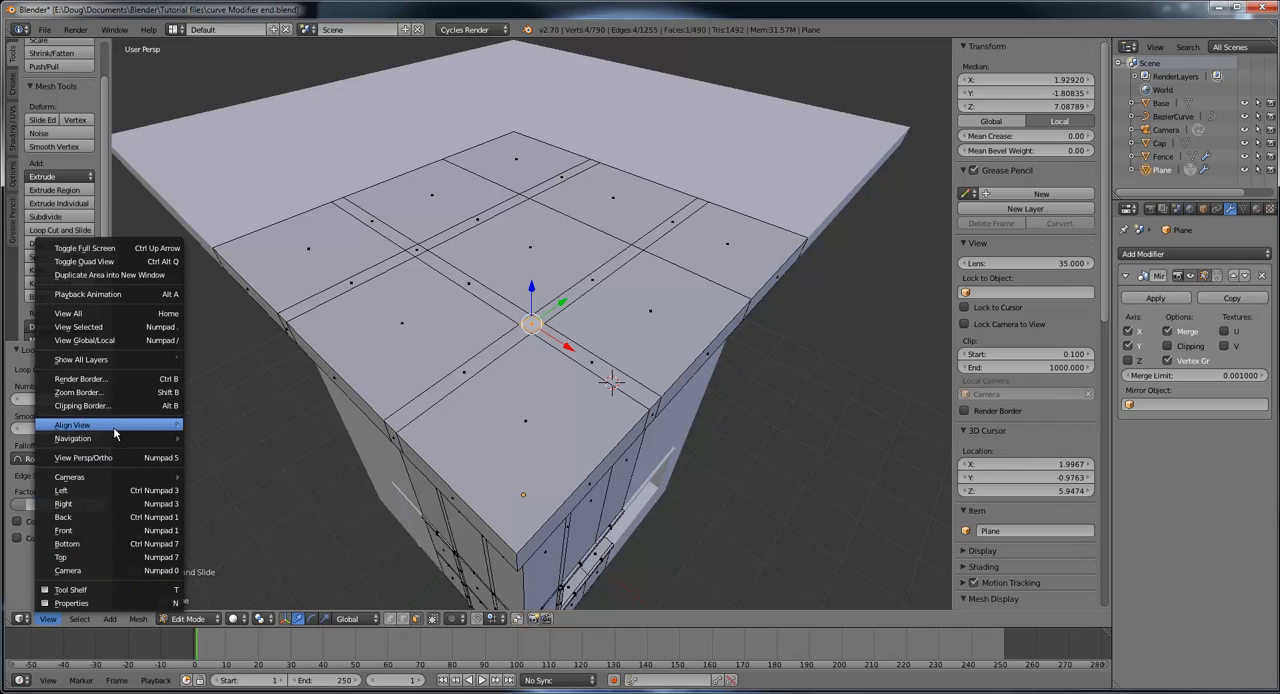
pyautogui.moveTo(116, 428)
pyautogui.moveTo(249, 425)
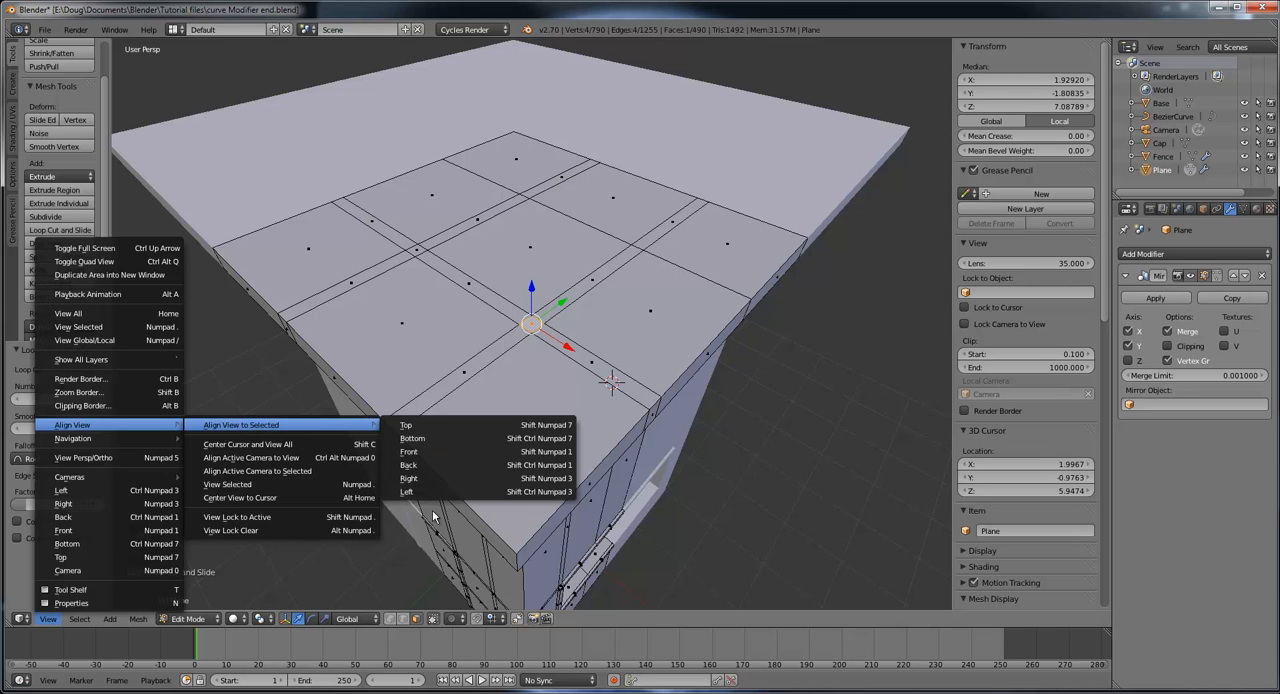
pyautogui.click(438, 426)
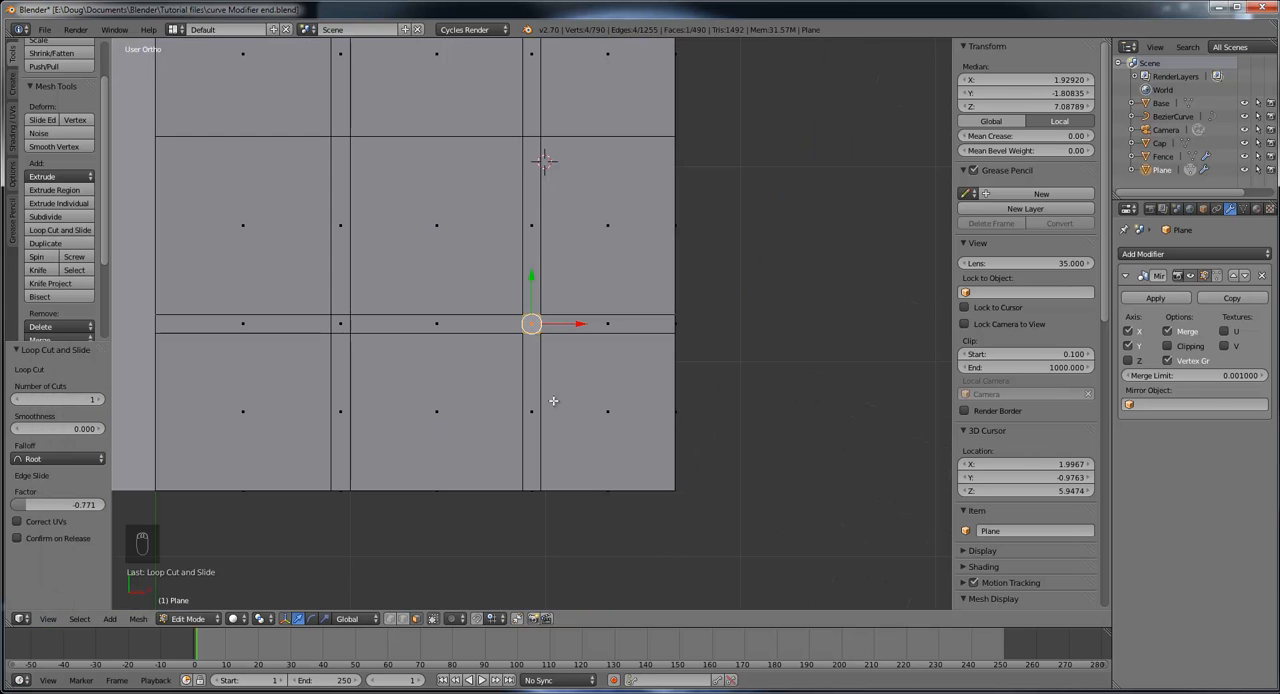
pyautogui.moveTo(500, 330); pyautogui.dragTo(510, 318, button='middle')
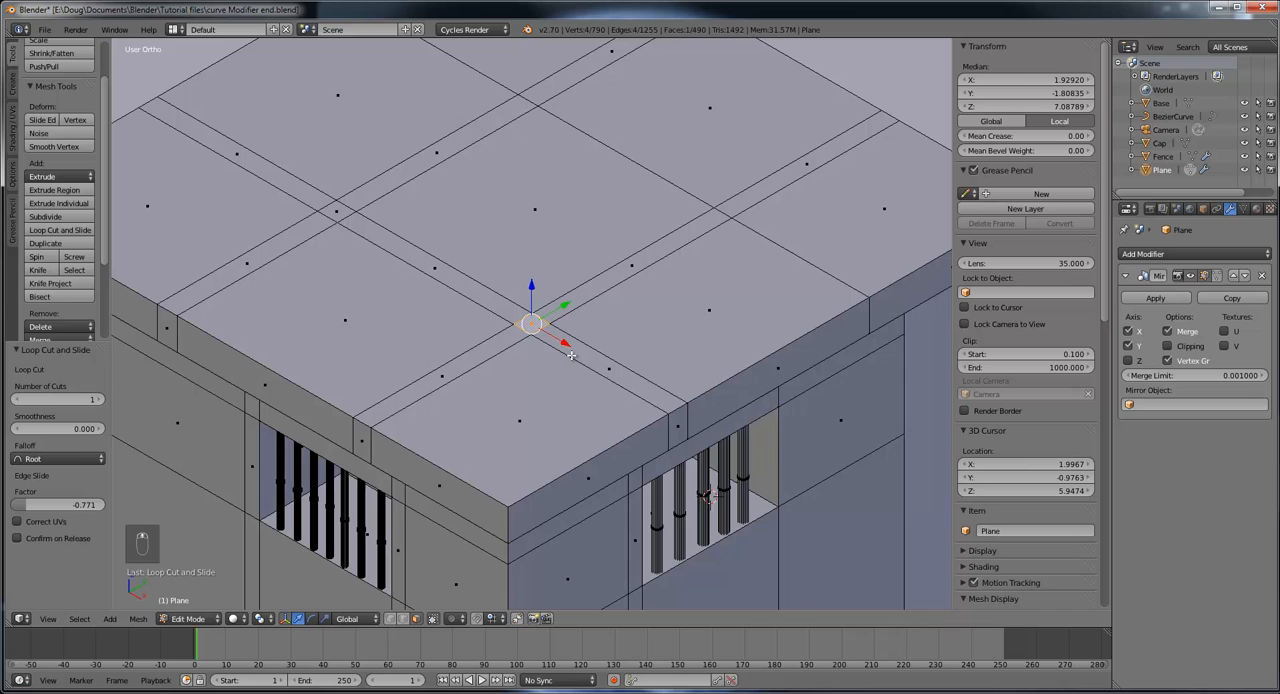
# Step: Extrude the small square face straight up from the slab by 1.405 to form the roof posts
pyautogui.scroll(-4, 655, 318)
pyautogui.moveTo(655, 318); pyautogui.dragTo(527, 278, button='middle')
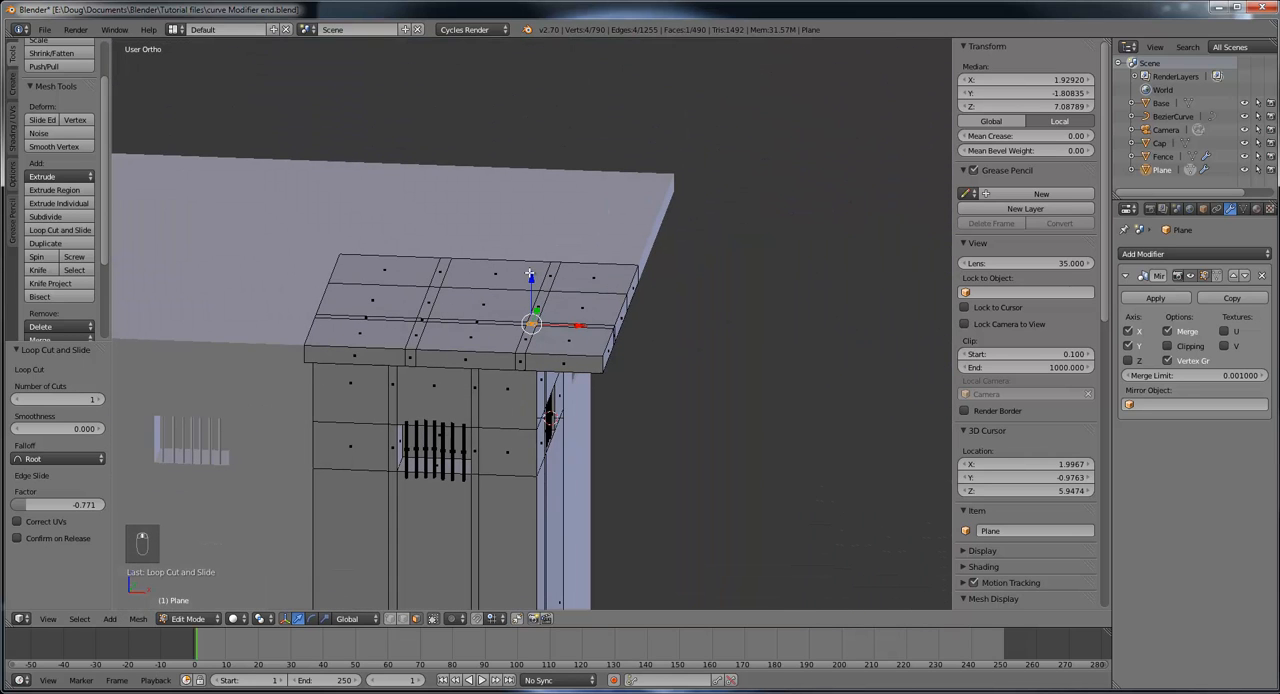
pyautogui.press('e')
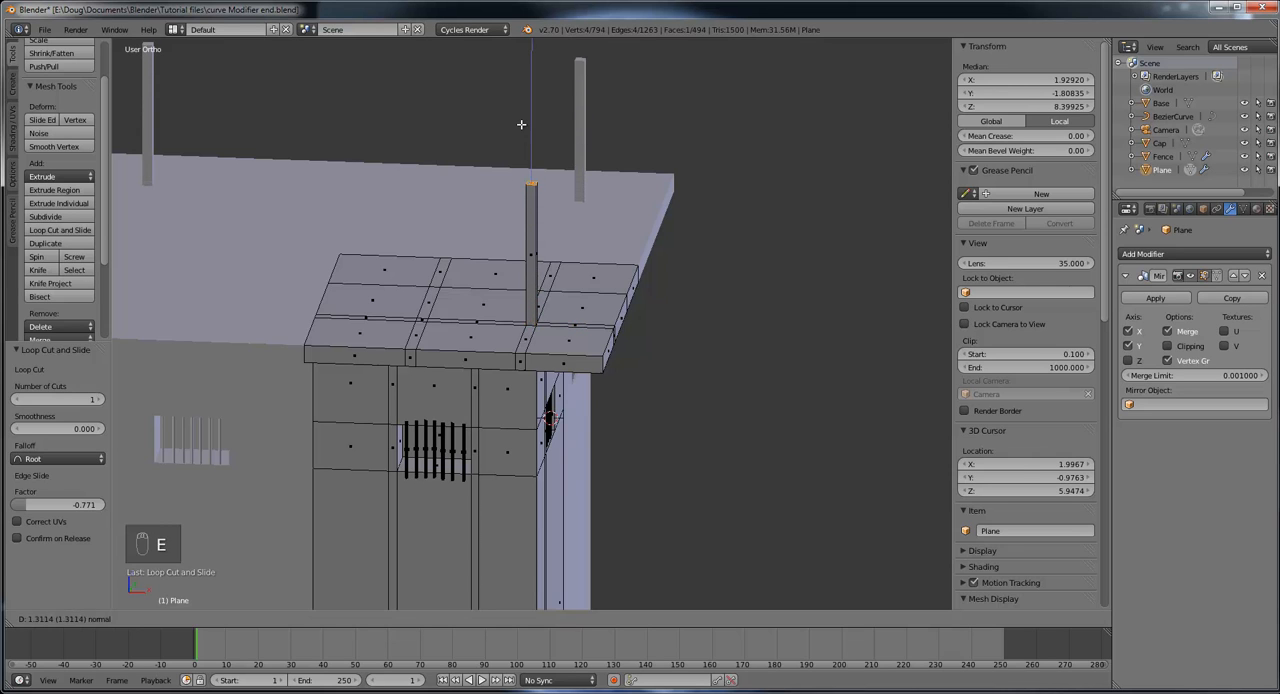
pyautogui.click(520, 122)
# Step: Raise the top face of the roof post by a further 1.763 along Z
pyautogui.scroll(-4, 566, 230)
pyautogui.moveTo(607, 294); pyautogui.dragTo(553, 289, button='middle')
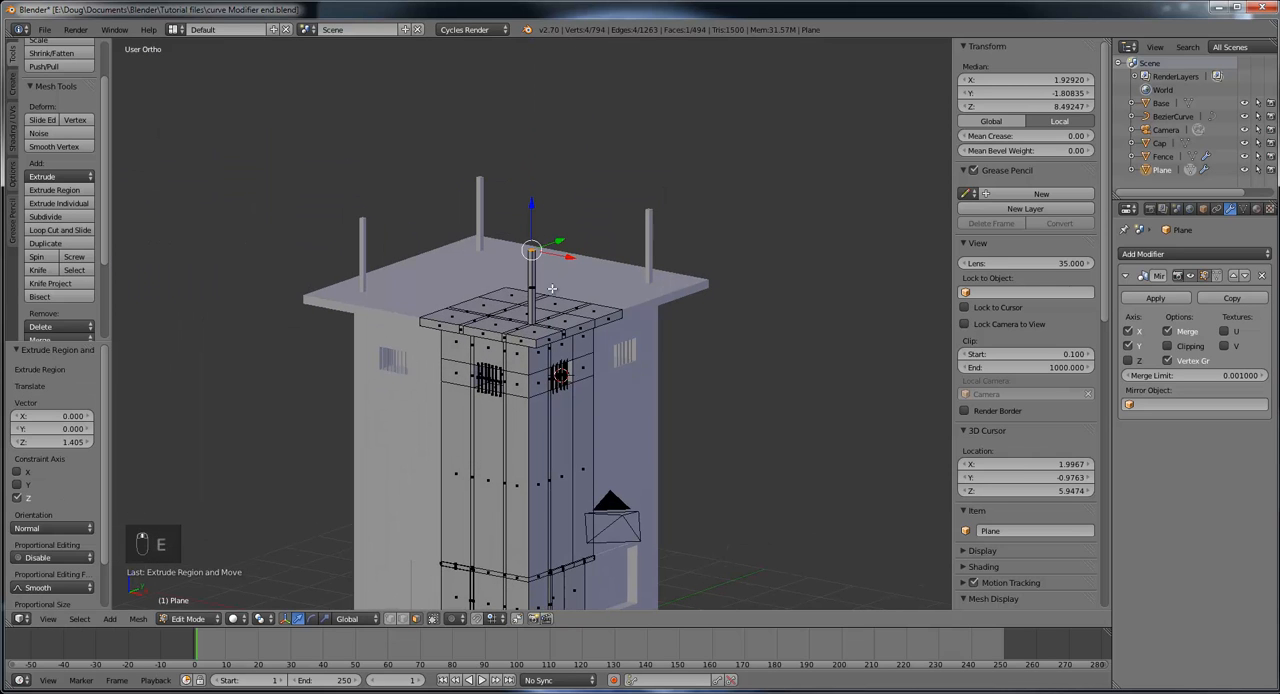
pyautogui.moveTo(641, 262); pyautogui.dragTo(530, 209, button='middle')
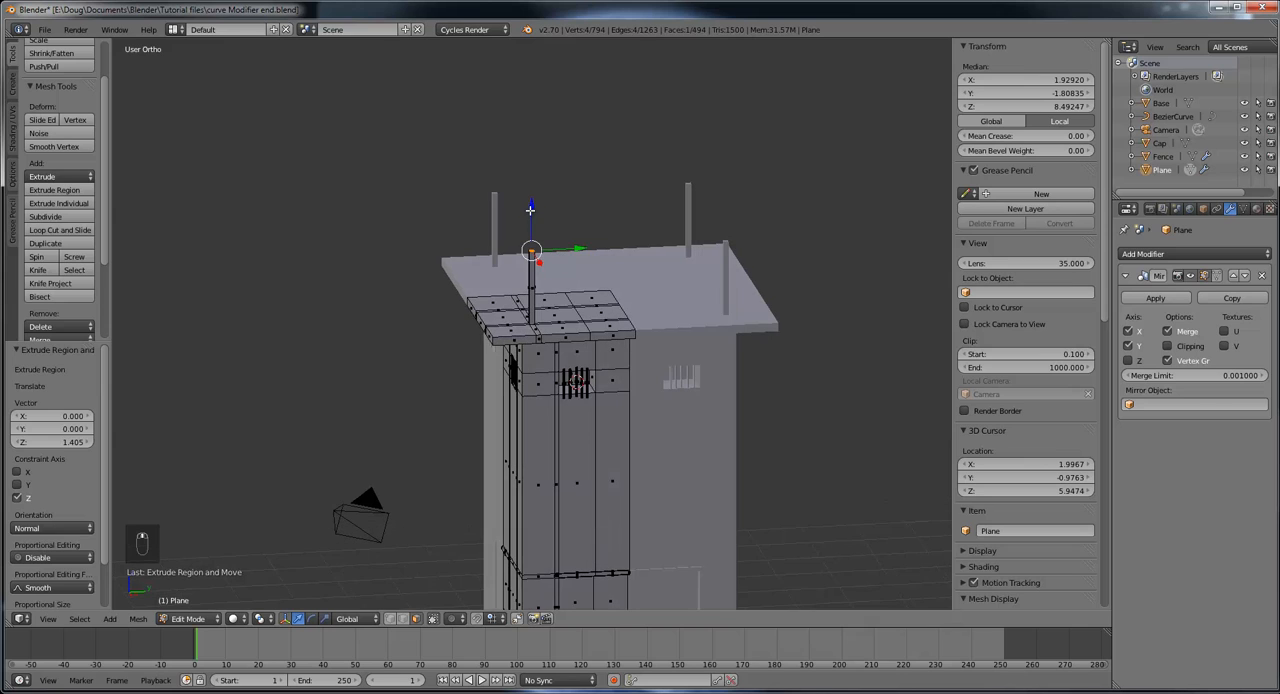
pyautogui.press('e')
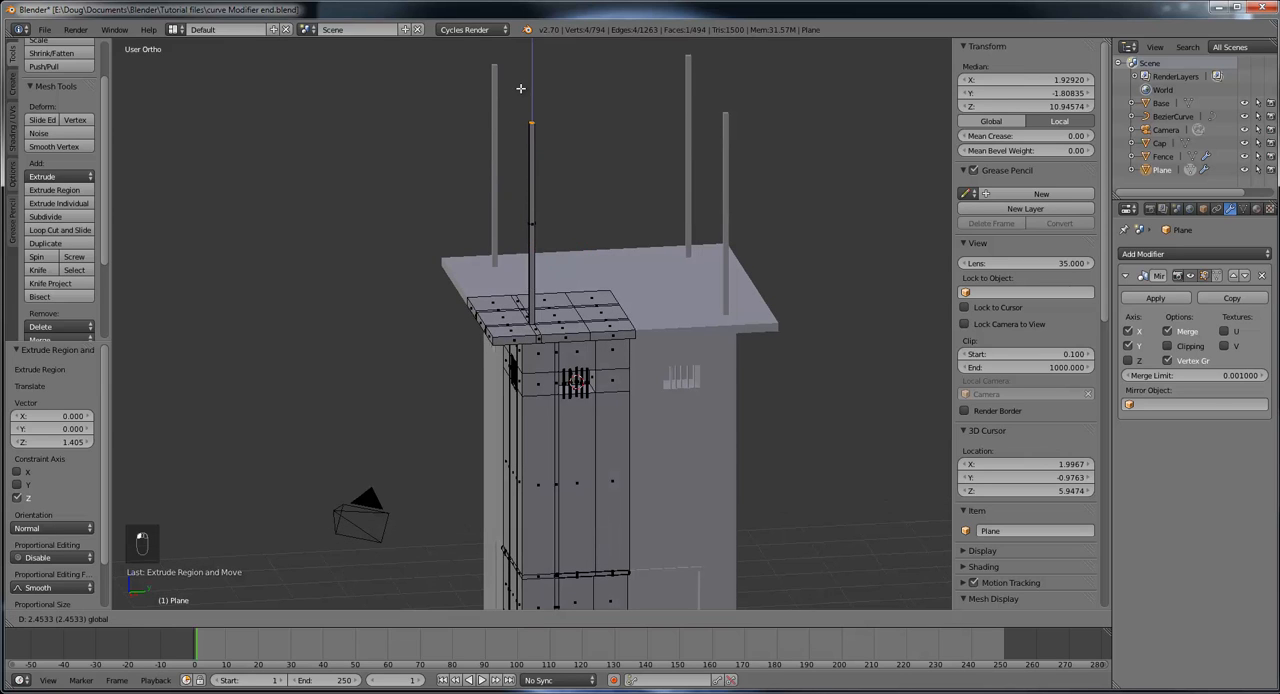
pyautogui.click(526, 124)
pyautogui.moveTo(580, 177); pyautogui.dragTo(683, 188, button='middle')
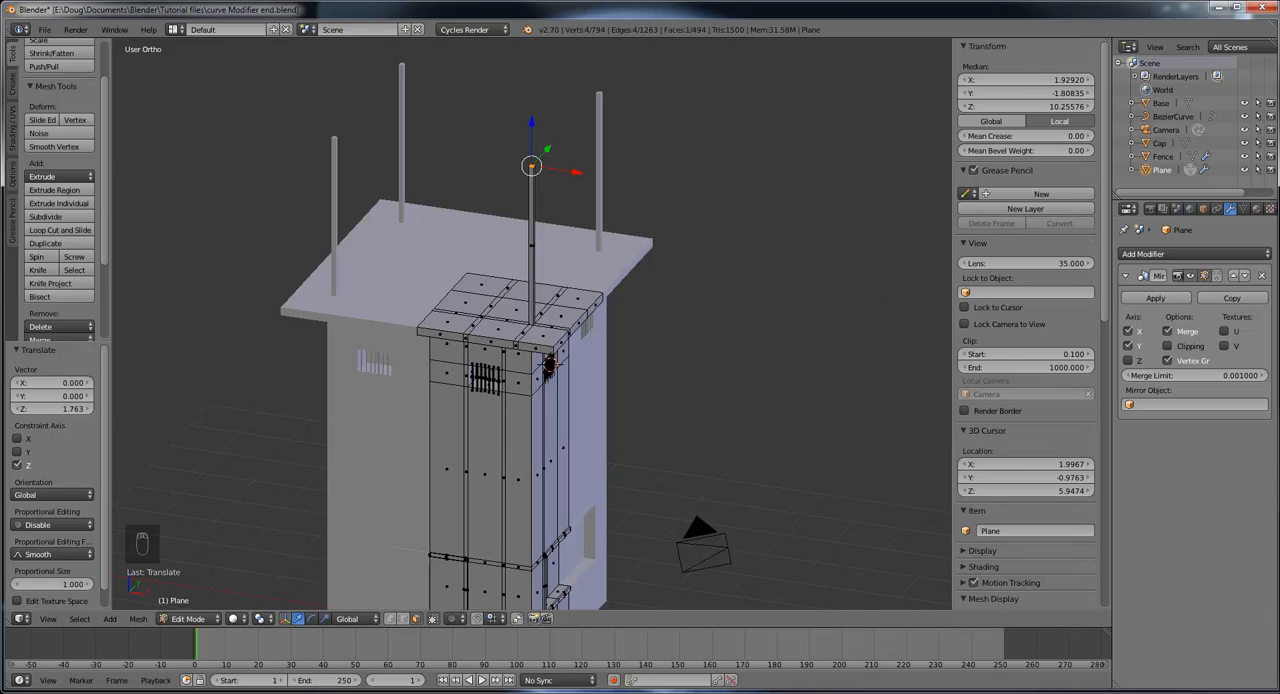
# Step: Compare the roof posts with the watchtower in OneNote's raptor enclosure reference images, and switch back to Blender
pyautogui.moveTo(1279, 57); pyautogui.dragTo(811, 61)
pyautogui.doubleClick(811, 61)
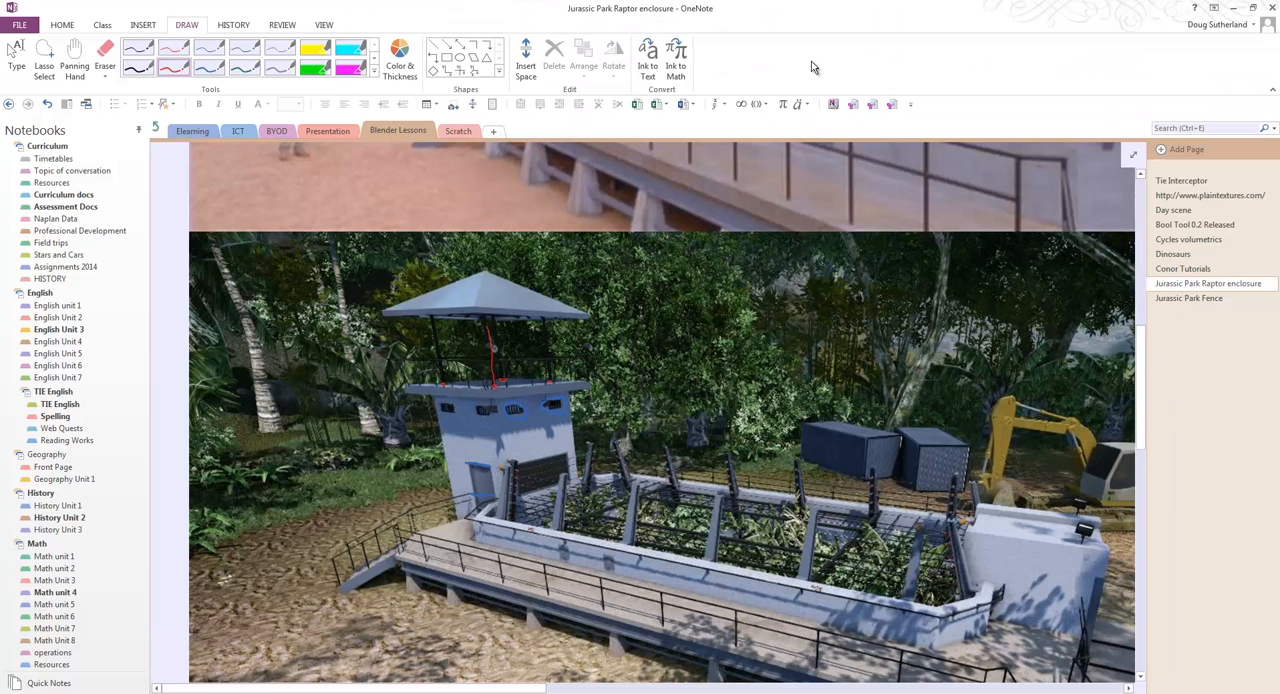
pyautogui.scroll(3, 551, 397)
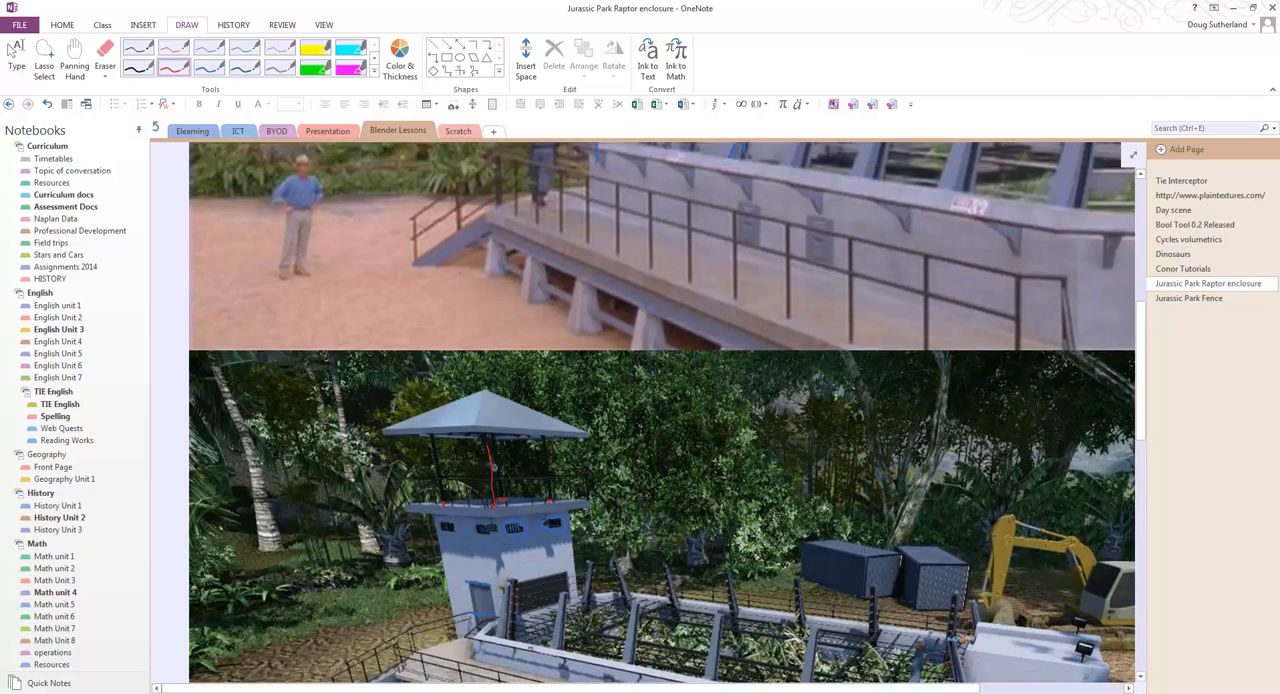
pyautogui.scroll(-3, 667, 412)
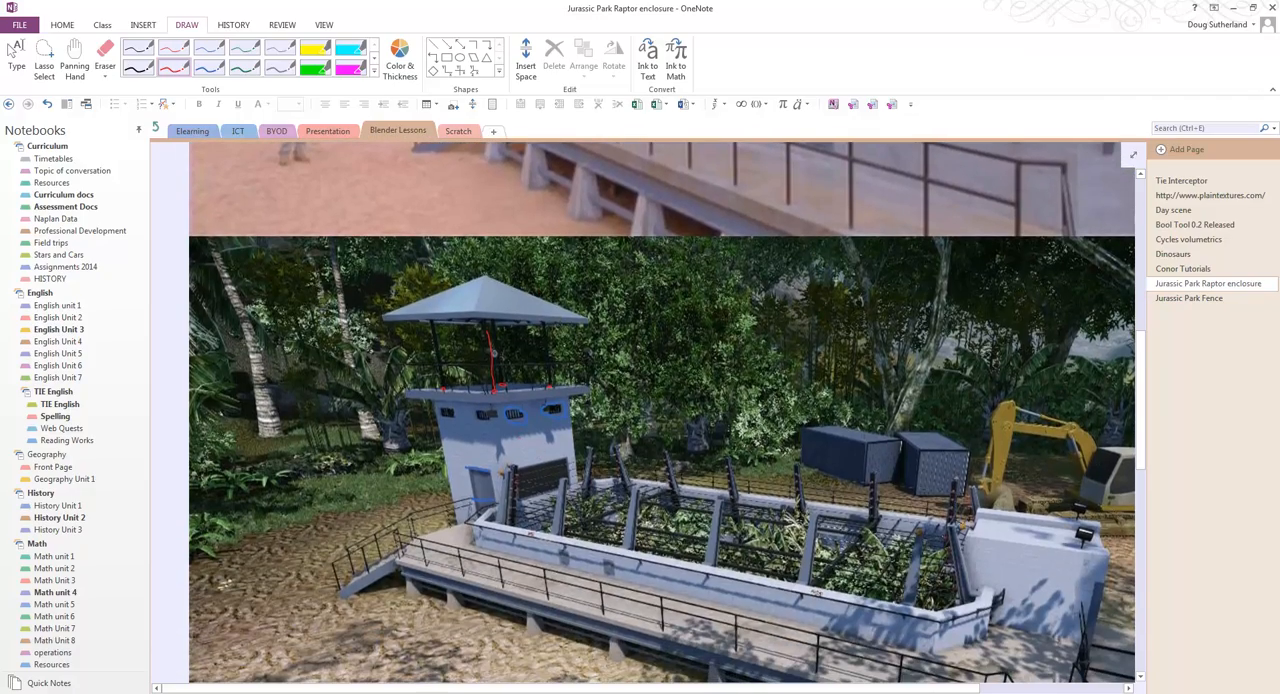
pyautogui.keyDown('ctrl'); pyautogui.scroll(5, 517, 432); pyautogui.keyUp('ctrl')
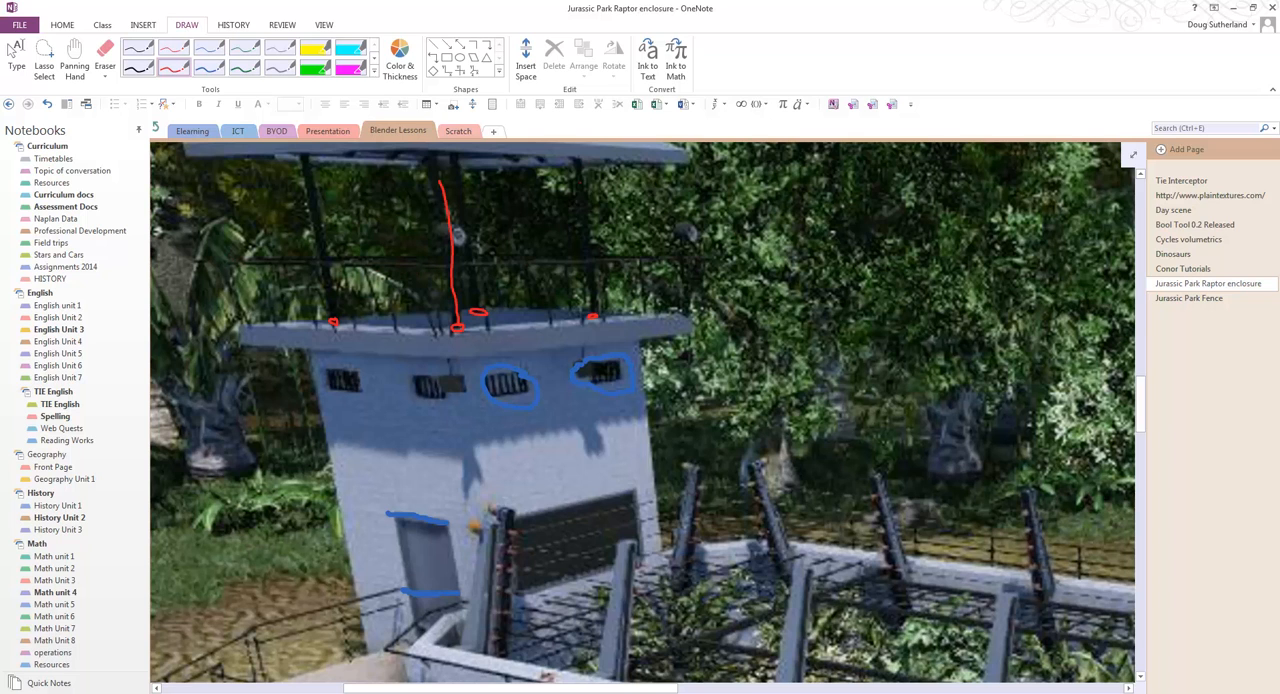
pyautogui.keyDown('ctrl'); pyautogui.scroll(-5, 592, 276); pyautogui.keyUp('ctrl')
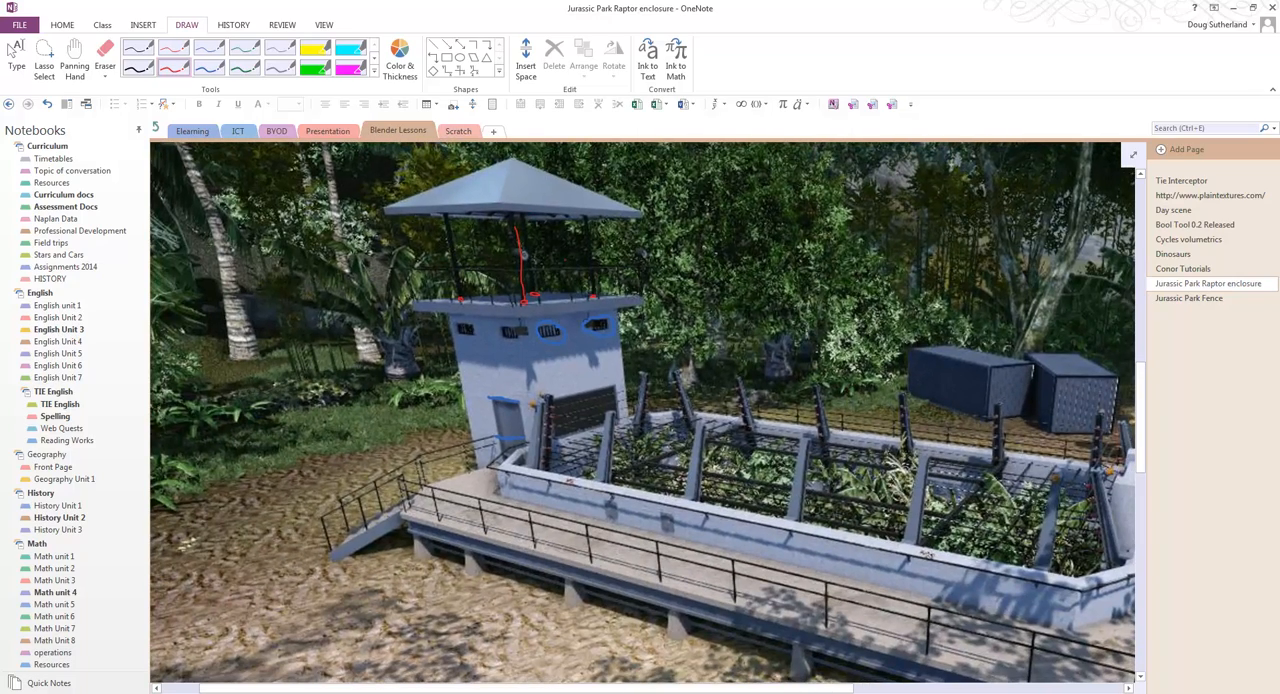
pyautogui.scroll(10, 642, 413)
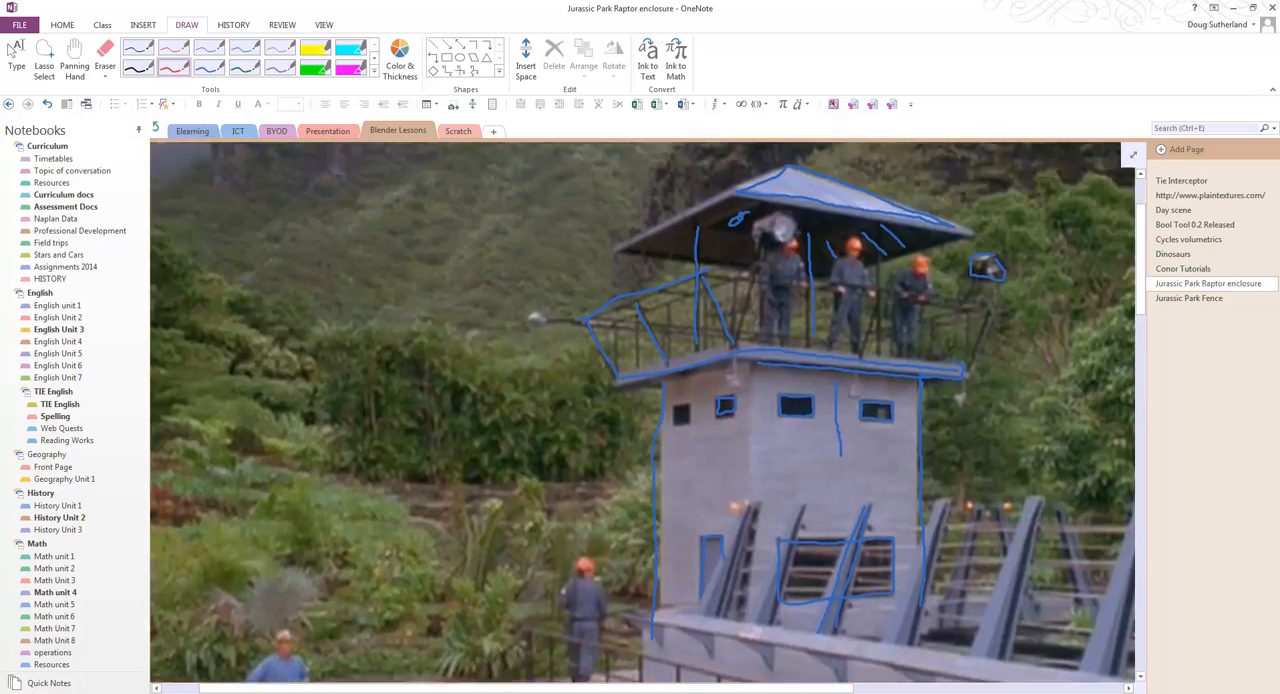
pyautogui.scroll(2, 642, 413)
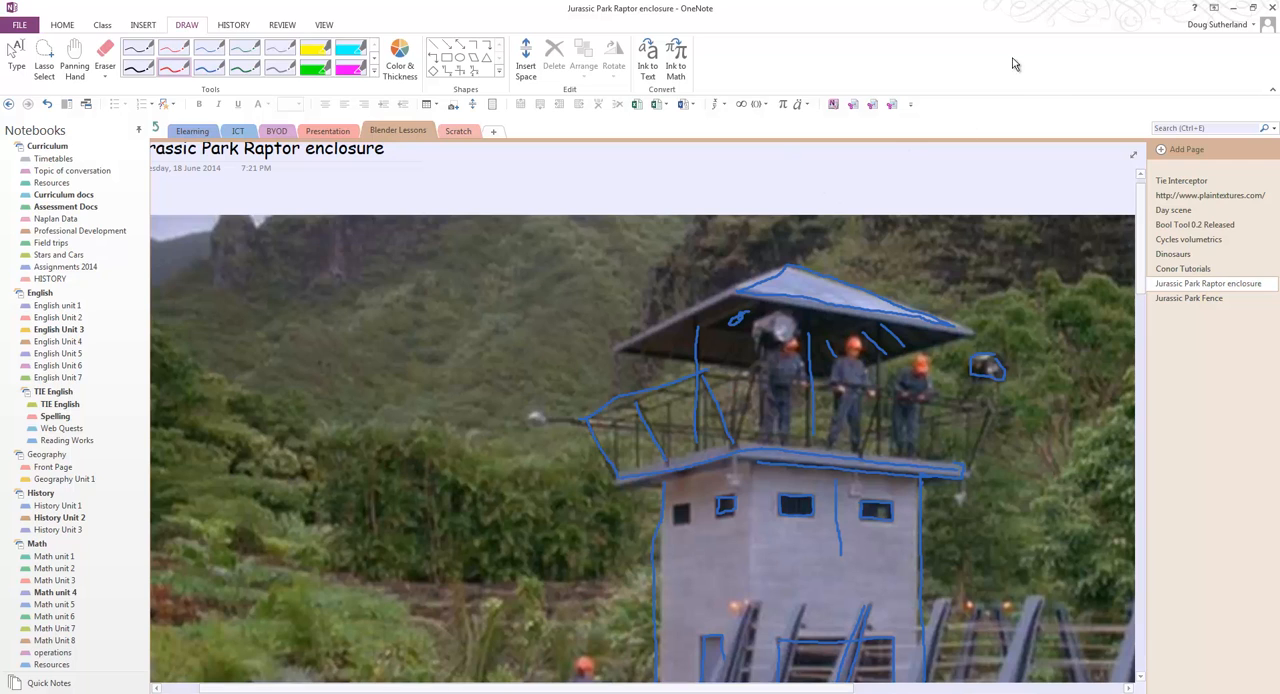
pyautogui.click(1236, 12)
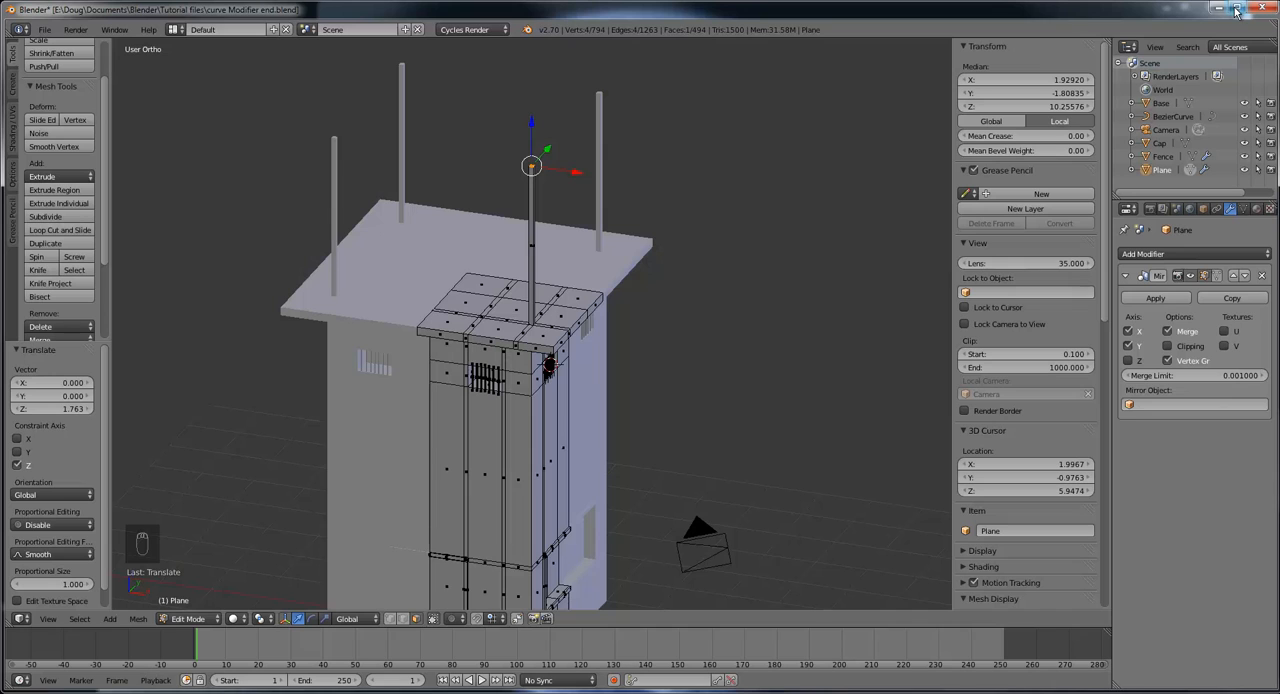
# Step: Add a horizontal loop cut around the roof post near mid-height, slid by a factor of 0.105
pyautogui.moveTo(643, 320)
pyautogui.mouseDown(button='middle')
pyautogui.moveTo(595, 329)
pyautogui.moveTo(588, 350)
pyautogui.mouseUp(button='middle')
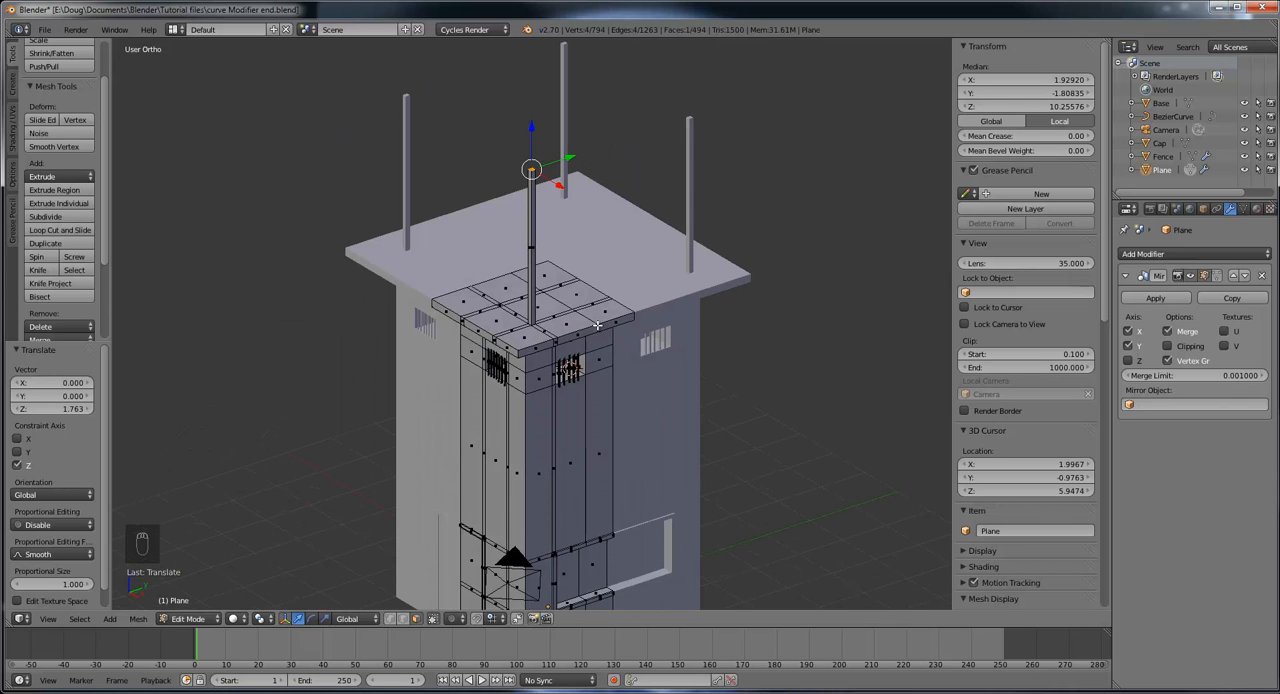
pyautogui.moveTo(597, 325); pyautogui.dragTo(485, 306, button='middle')
pyautogui.scroll(4, 553, 290)
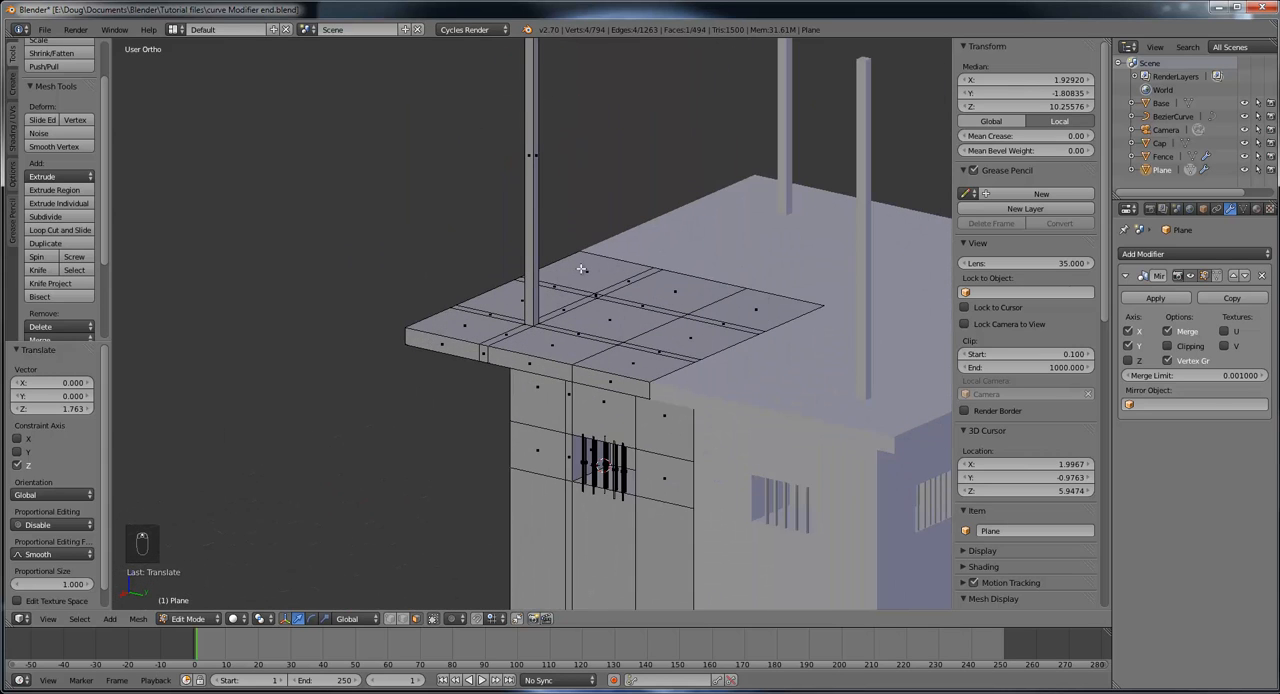
pyautogui.keyDown('shift'); pyautogui.moveTo(563, 229); pyautogui.dragTo(514, 270, button='middle'); pyautogui.keyUp('shift')
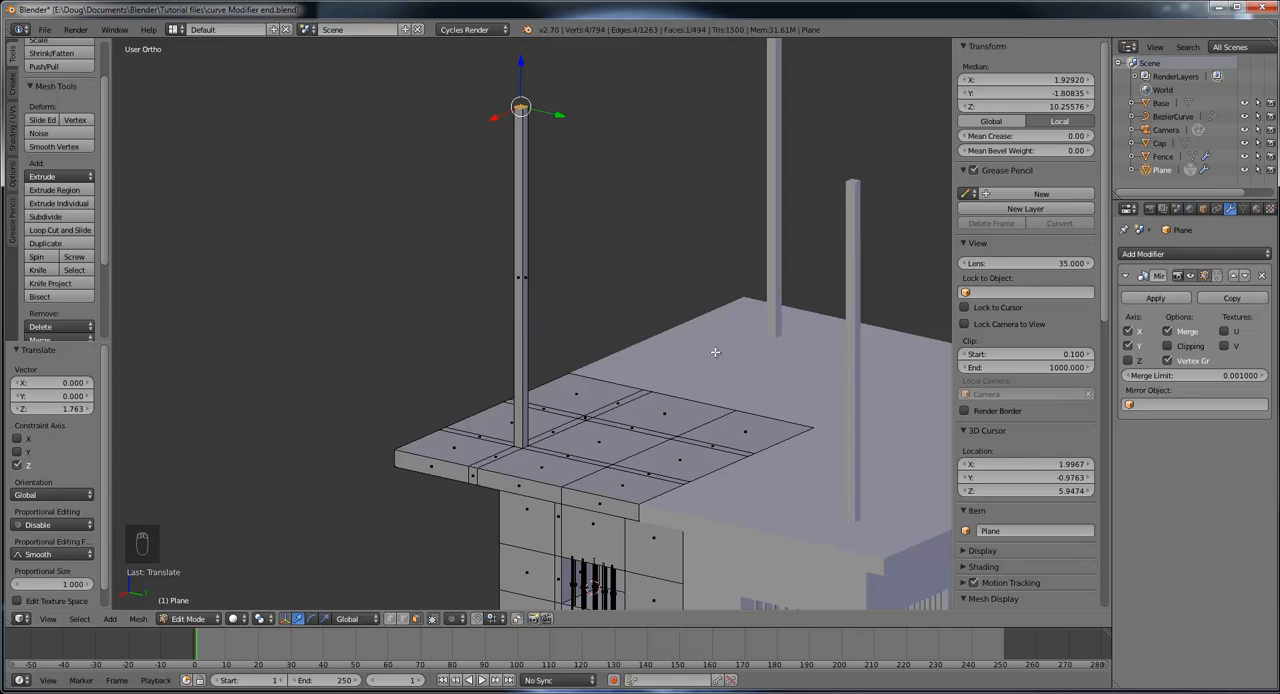
pyautogui.moveTo(711, 351); pyautogui.dragTo(751, 245, button='middle')
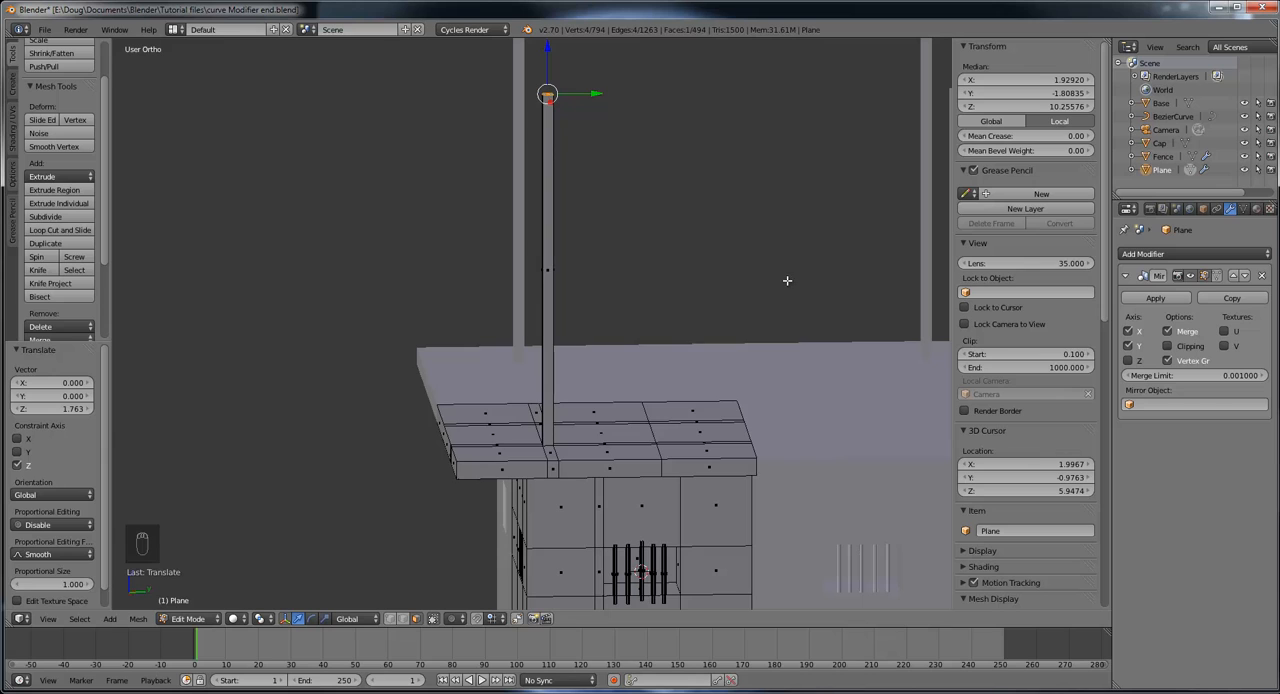
pyautogui.scroll(-2, 787, 281)
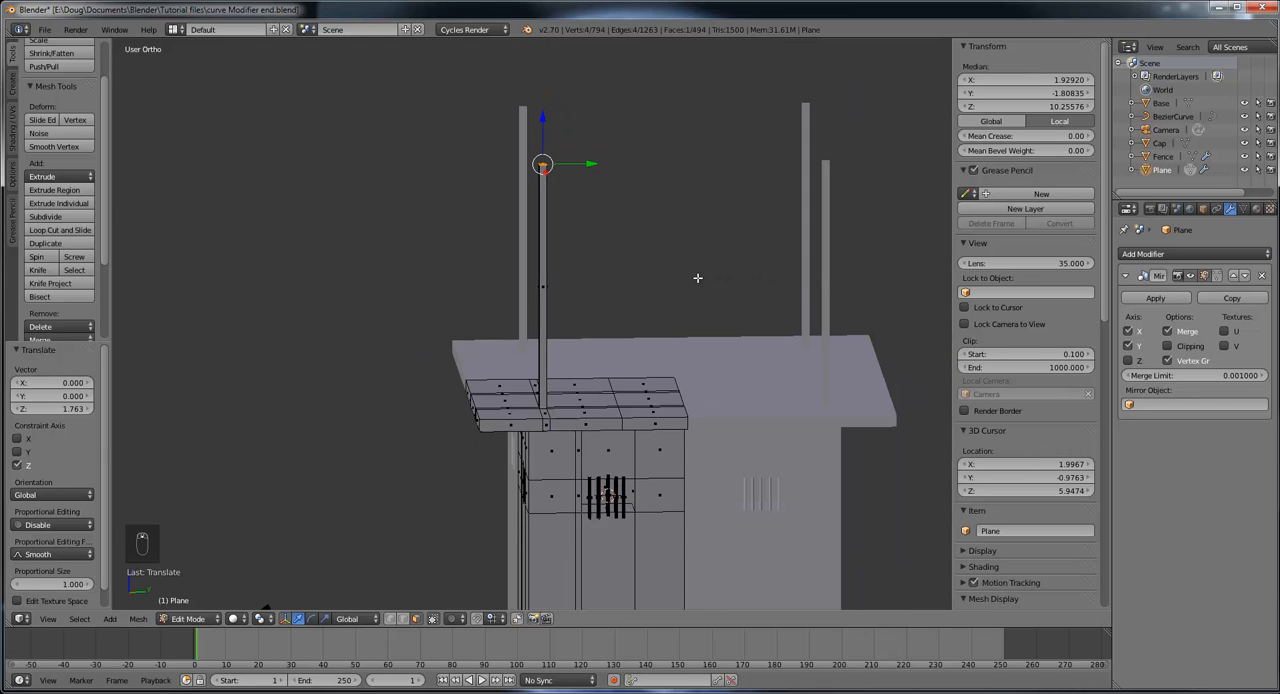
pyautogui.moveTo(714, 283); pyautogui.dragTo(638, 297, button='middle')
pyautogui.scroll(3, 552, 320)
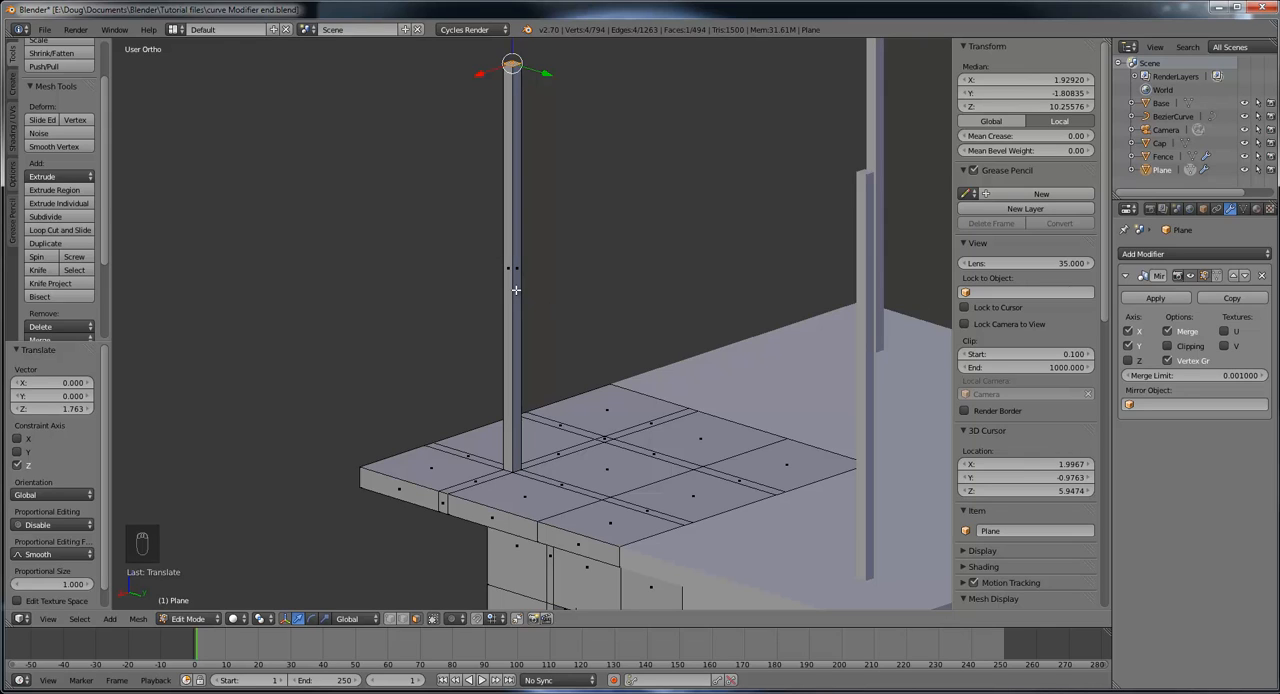
pyautogui.click(60, 230)
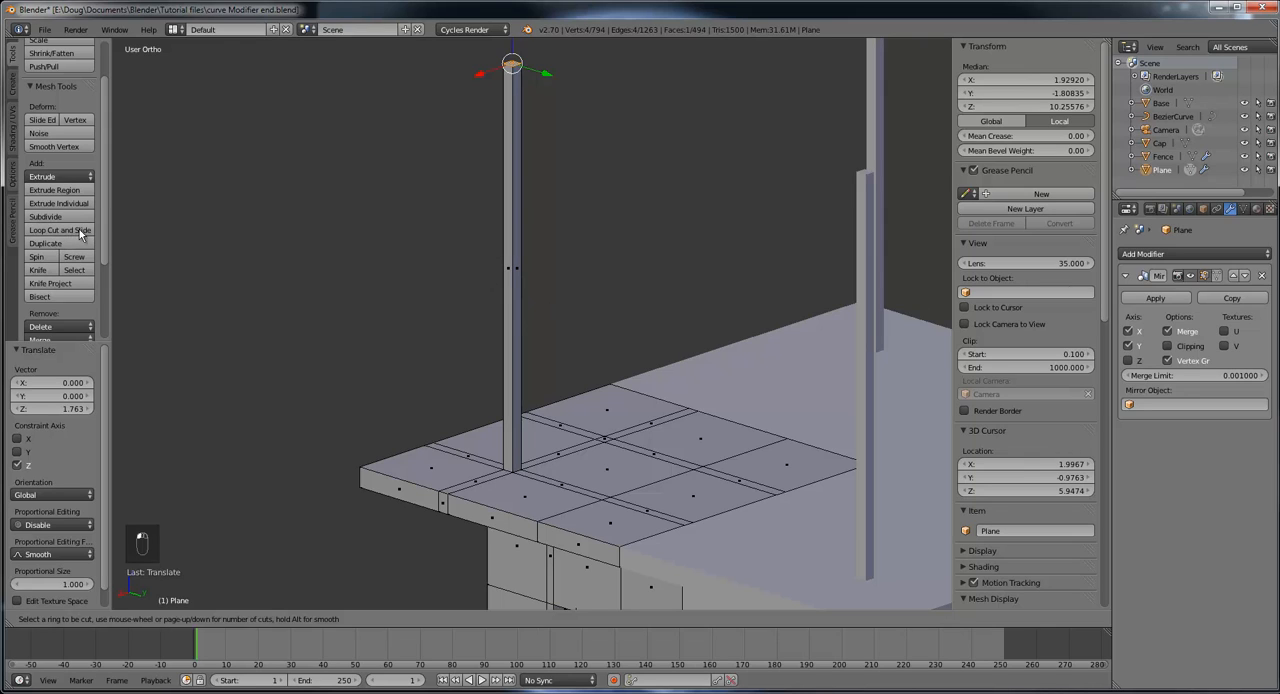
pyautogui.click(512, 298)
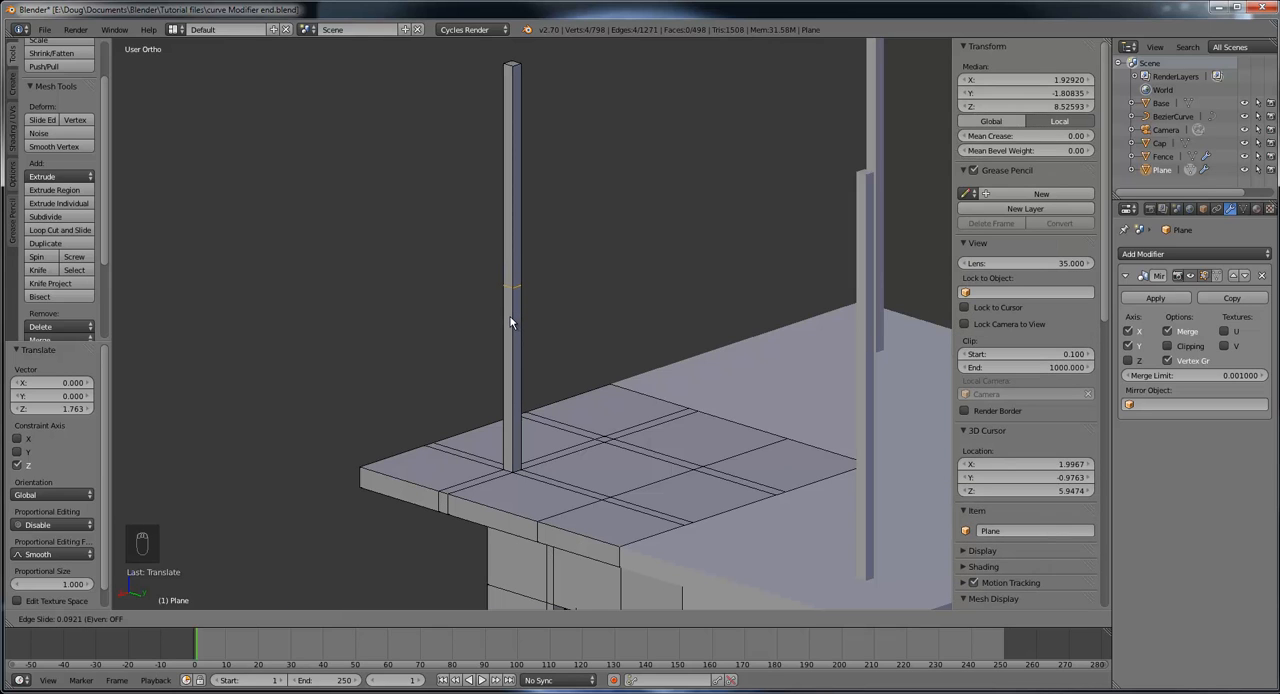
pyautogui.click(510, 321)
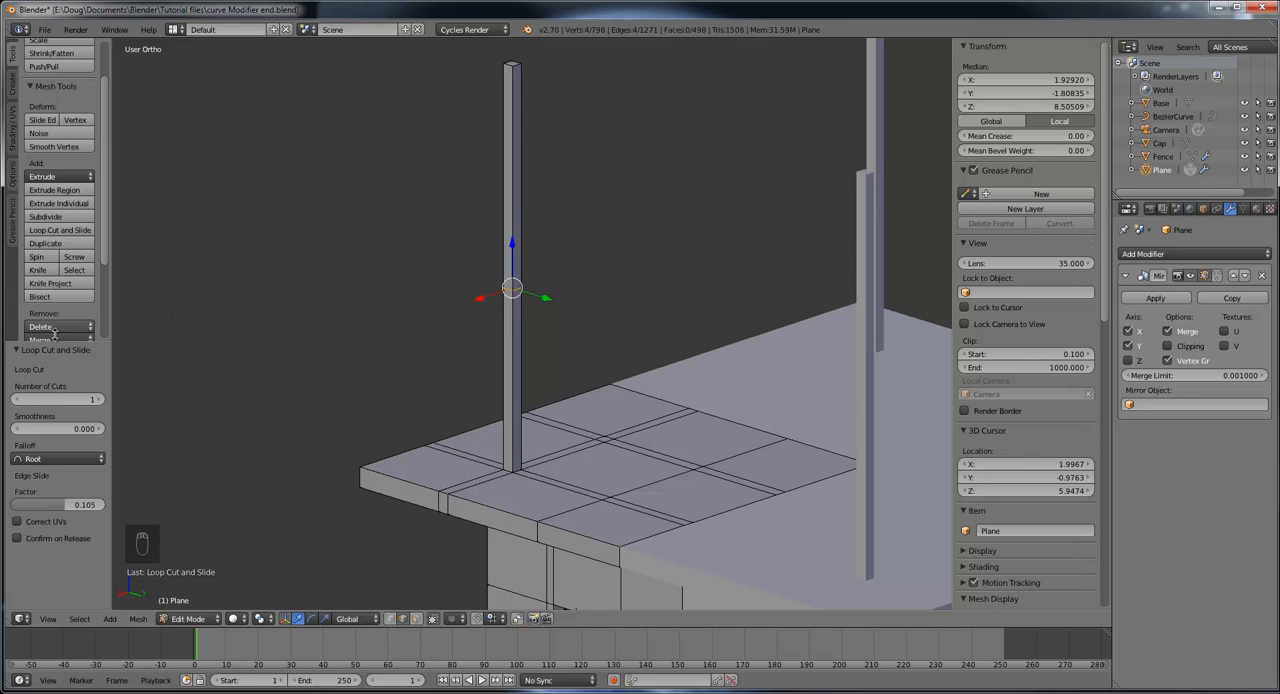
# Step: Add a second loop cut around the roof post just above the first one, slid by a factor of 0.887
pyautogui.click(62, 230)
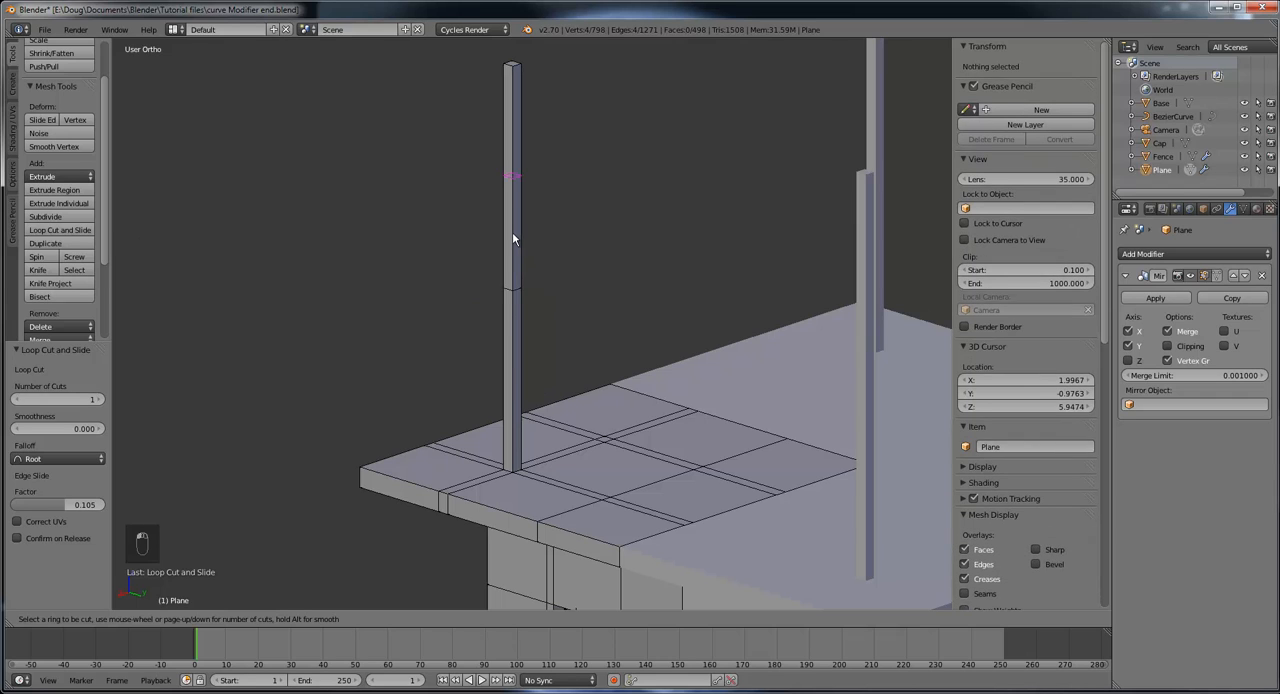
pyautogui.click(515, 177)
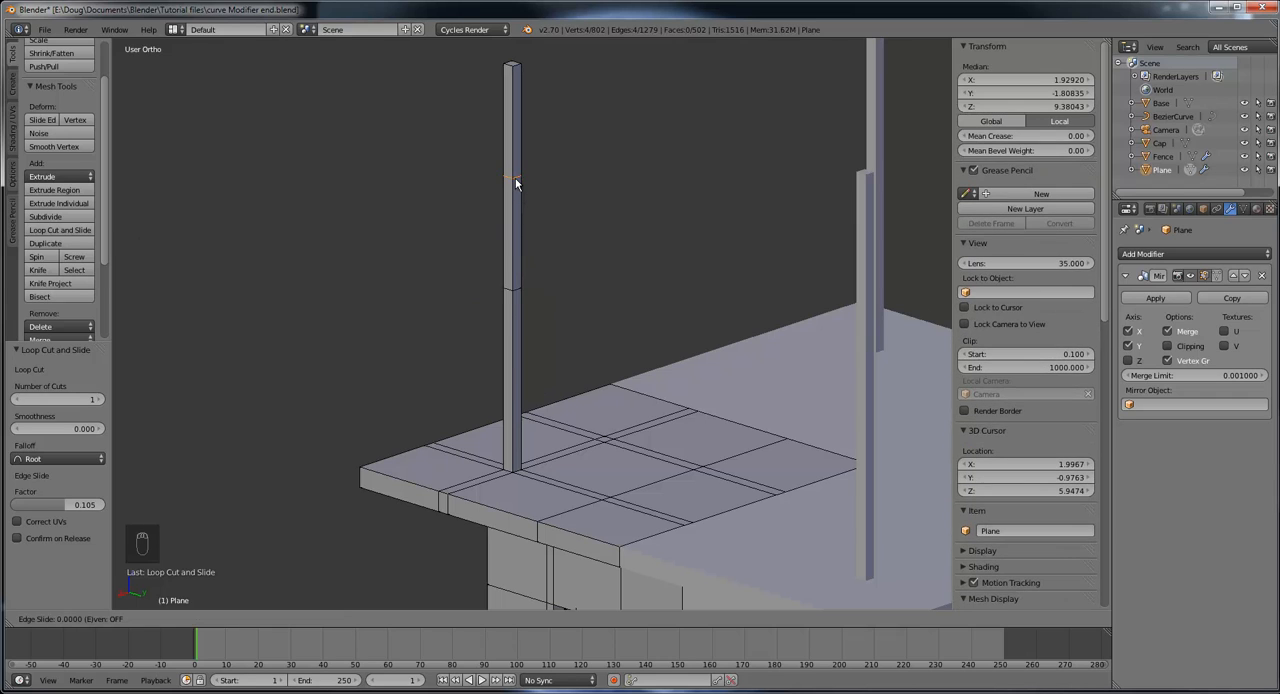
pyautogui.click(511, 279)
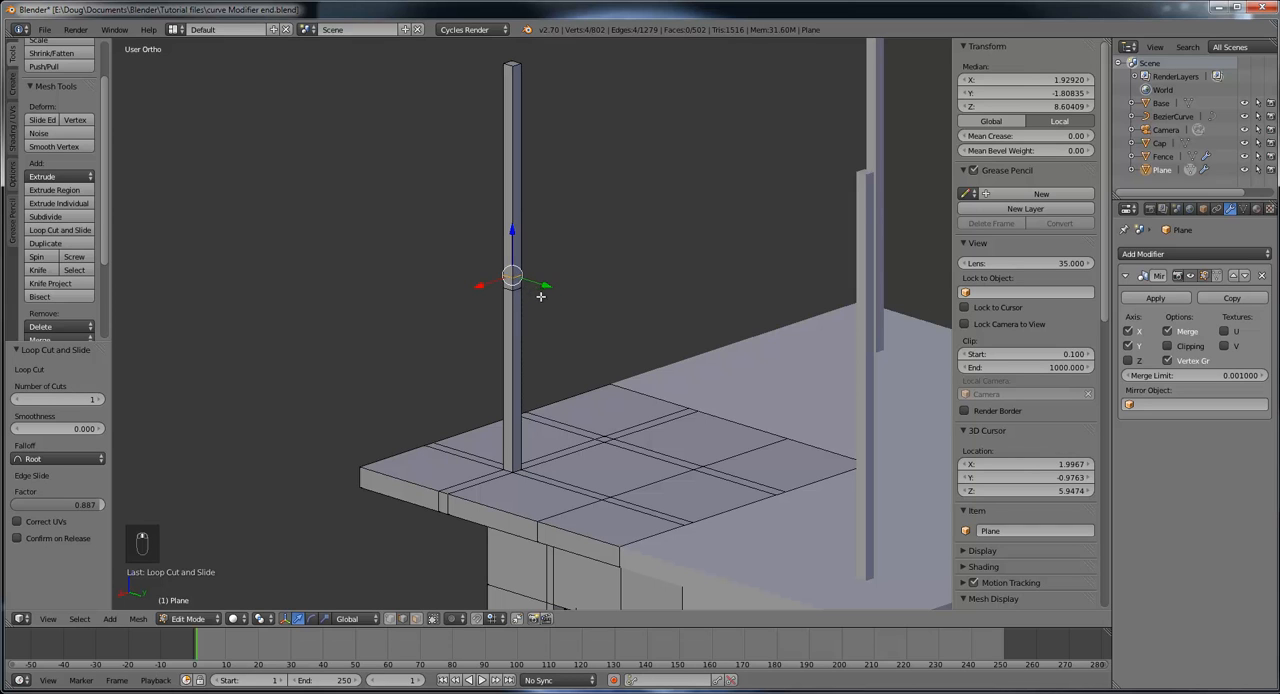
# Step: Extrude the small post face between the two loop cuts by 1.788 along Y to form a rail reaching the mirror line
pyautogui.moveTo(541, 296); pyautogui.dragTo(739, 301, button='middle')
pyautogui.moveTo(576, 276); pyautogui.dragTo(654, 271, button='middle')
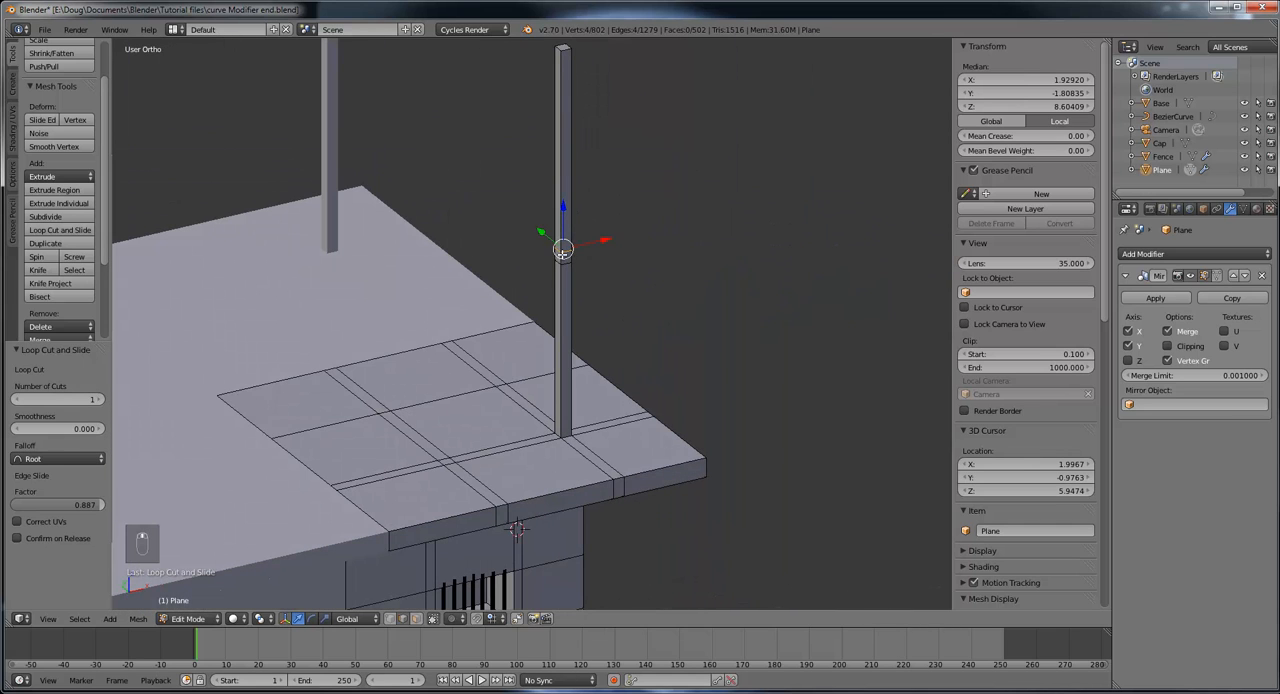
pyautogui.moveTo(485, 242); pyautogui.dragTo(300, 254, button='middle')
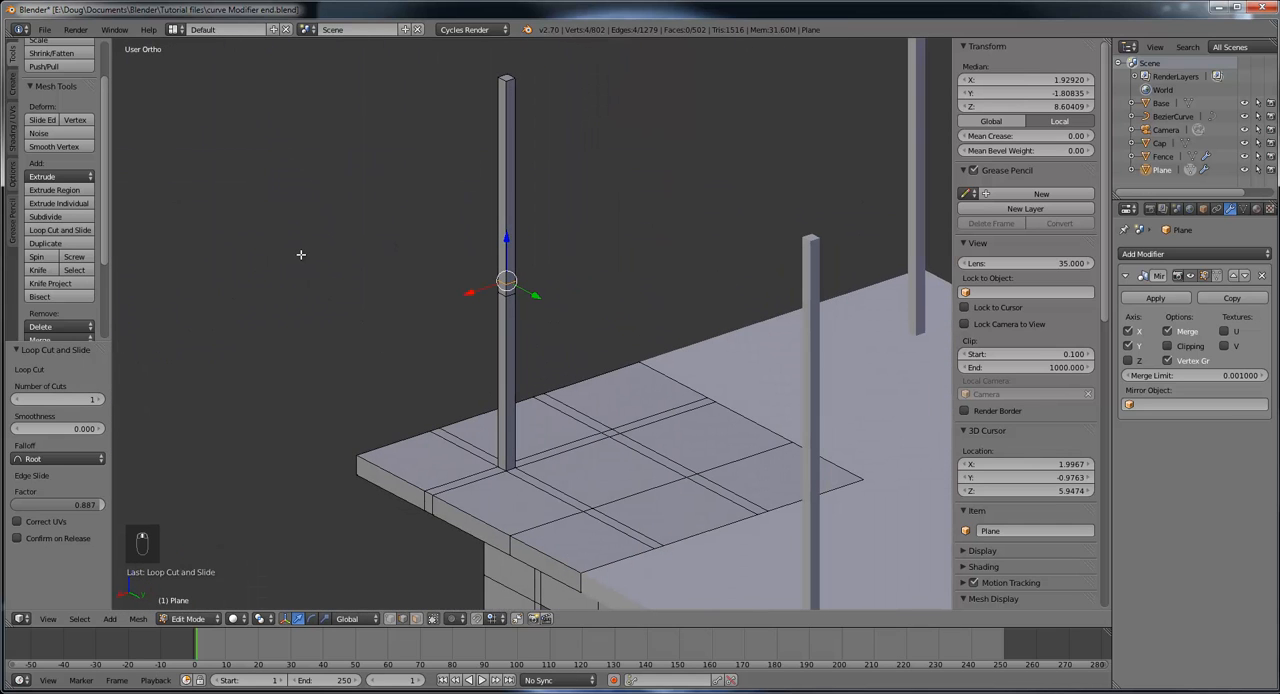
pyautogui.click(416, 620)
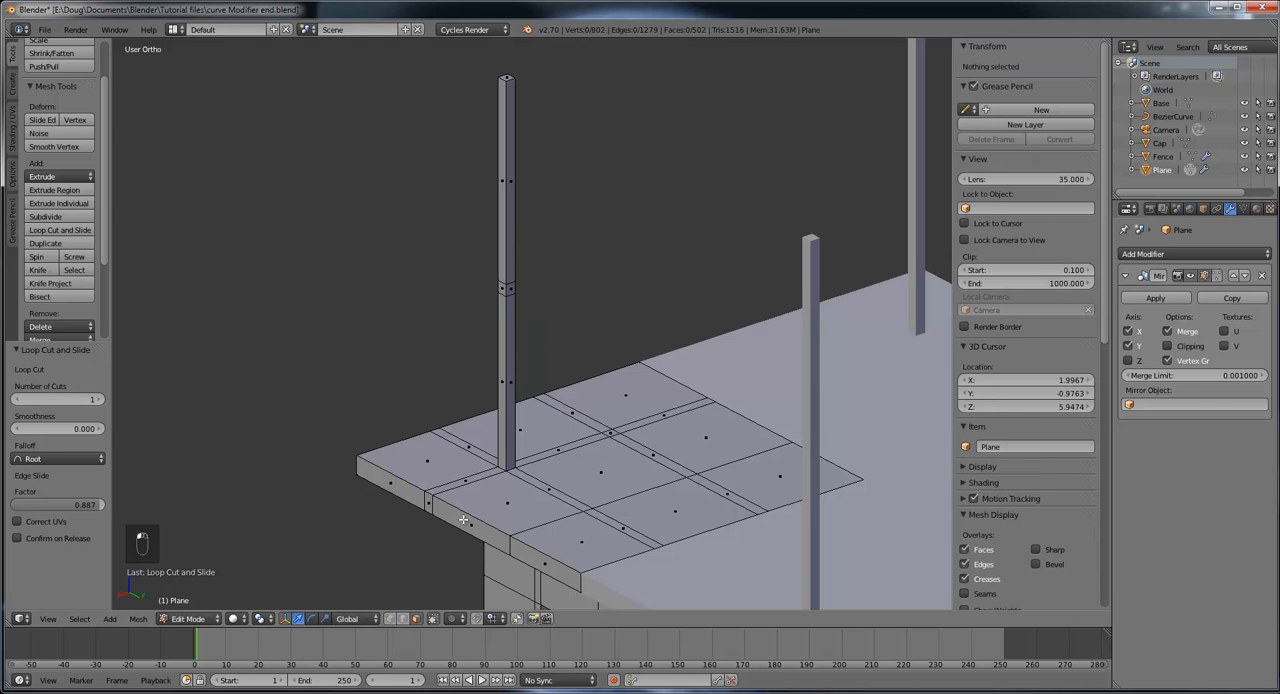
pyautogui.rightClick(510, 289)
pyautogui.moveTo(554, 360); pyautogui.dragTo(505, 296, button='middle')
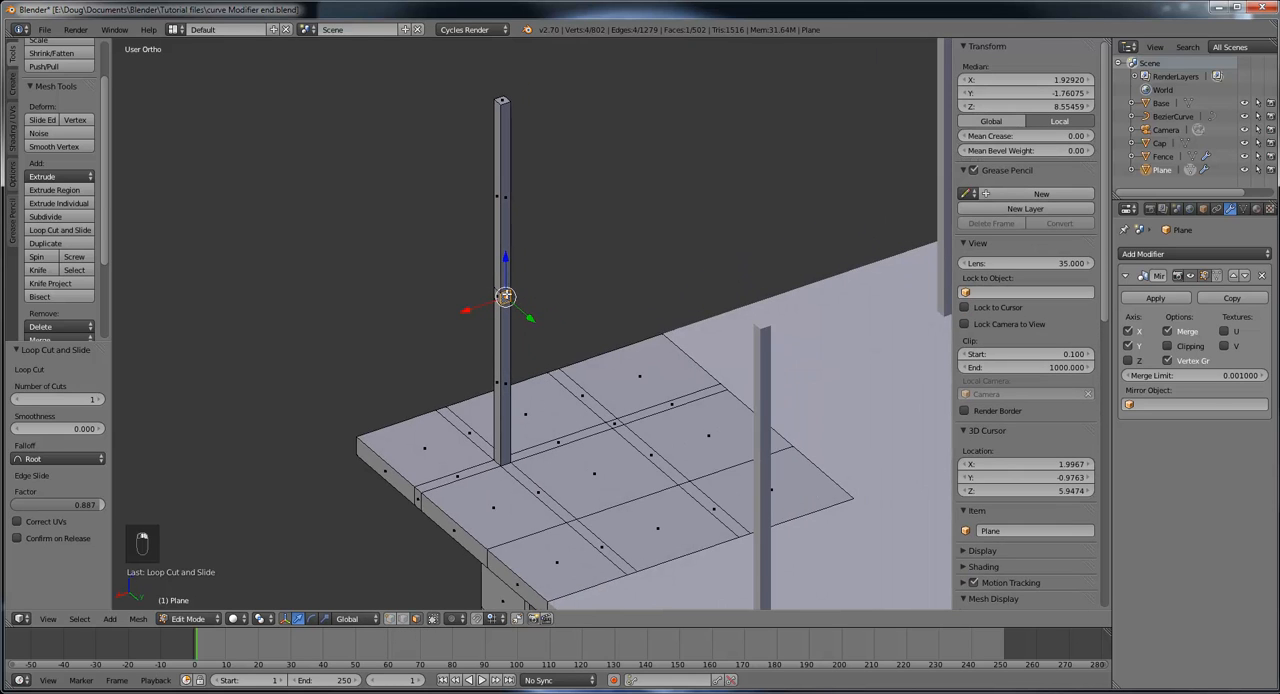
pyautogui.moveTo(640, 388); pyautogui.dragTo(684, 372, button='middle')
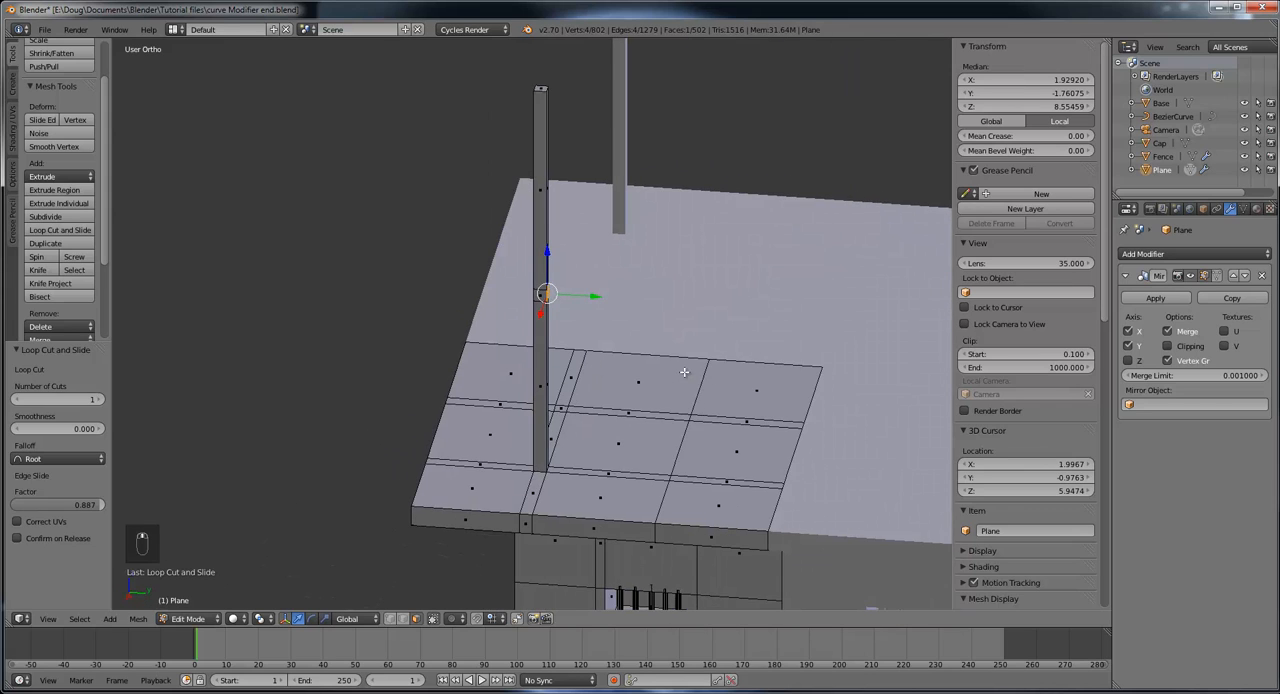
pyautogui.scroll(-2, 684, 372)
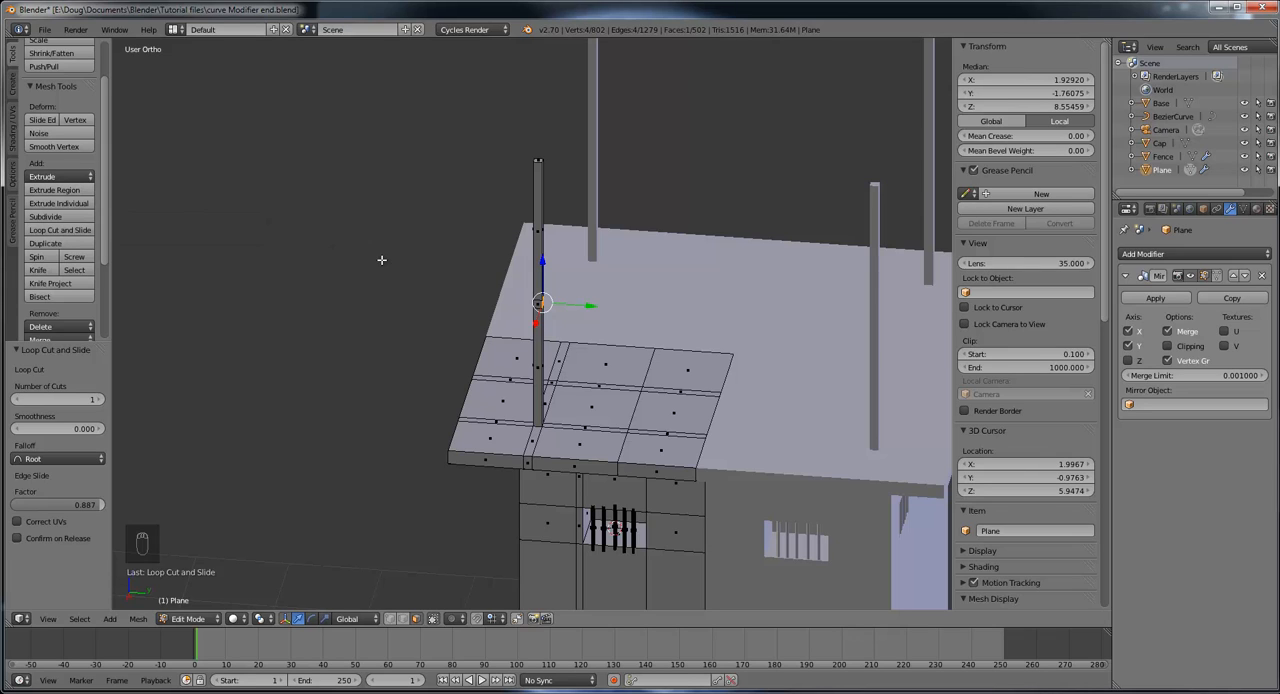
pyautogui.press('e')
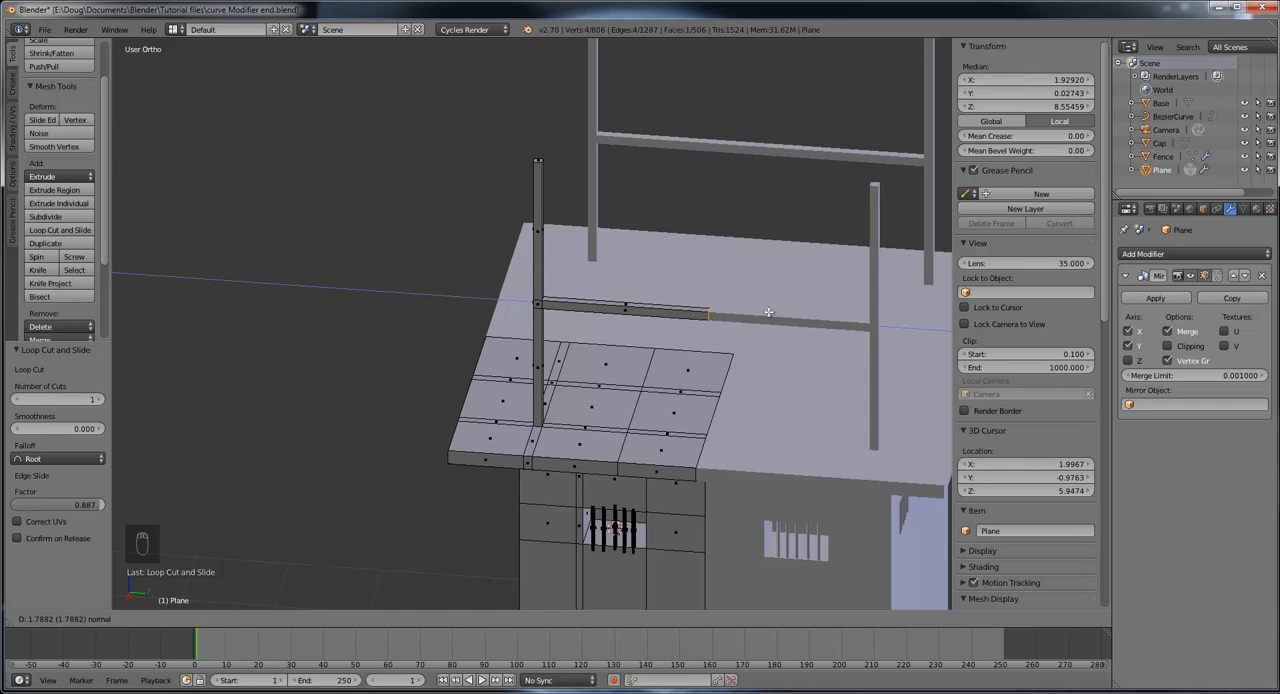
pyautogui.click(767, 312)
# Step: Extrude the adjacent small post face between the loop cuts by -1.913 along X to form the second rail
pyautogui.moveTo(770, 308); pyautogui.dragTo(954, 282, button='middle')
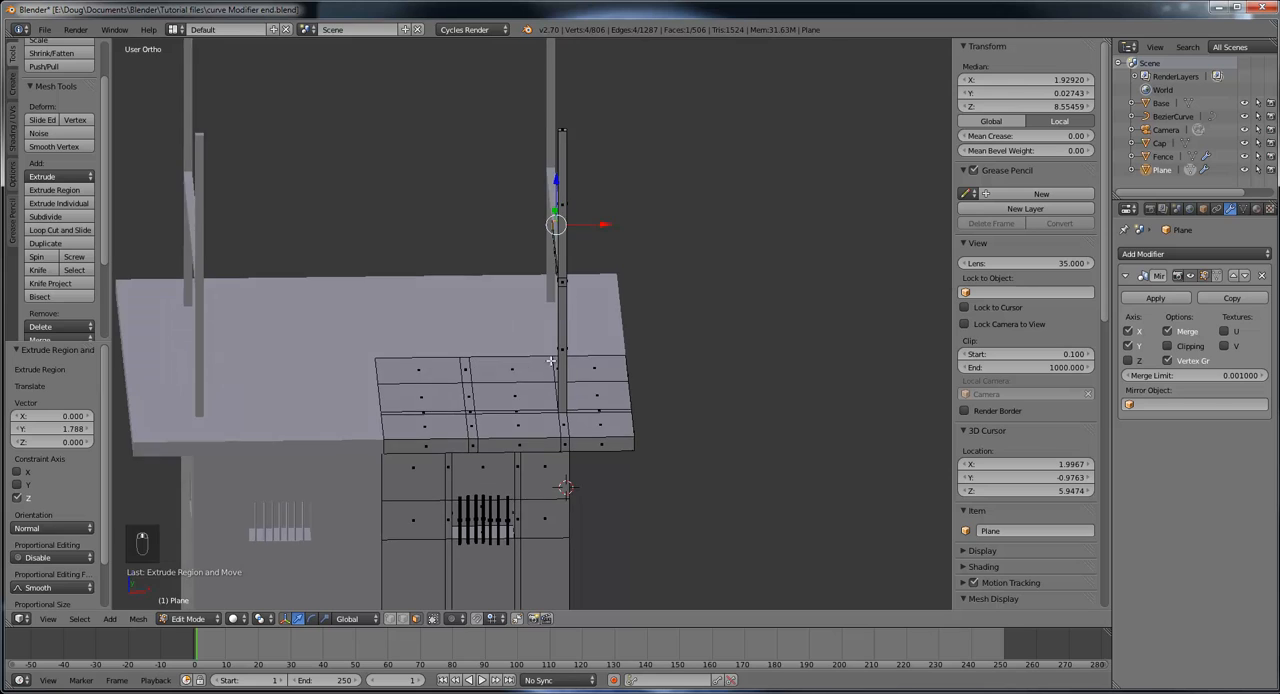
pyautogui.moveTo(551, 361); pyautogui.dragTo(685, 352, button='middle')
pyautogui.rightClick(543, 273)
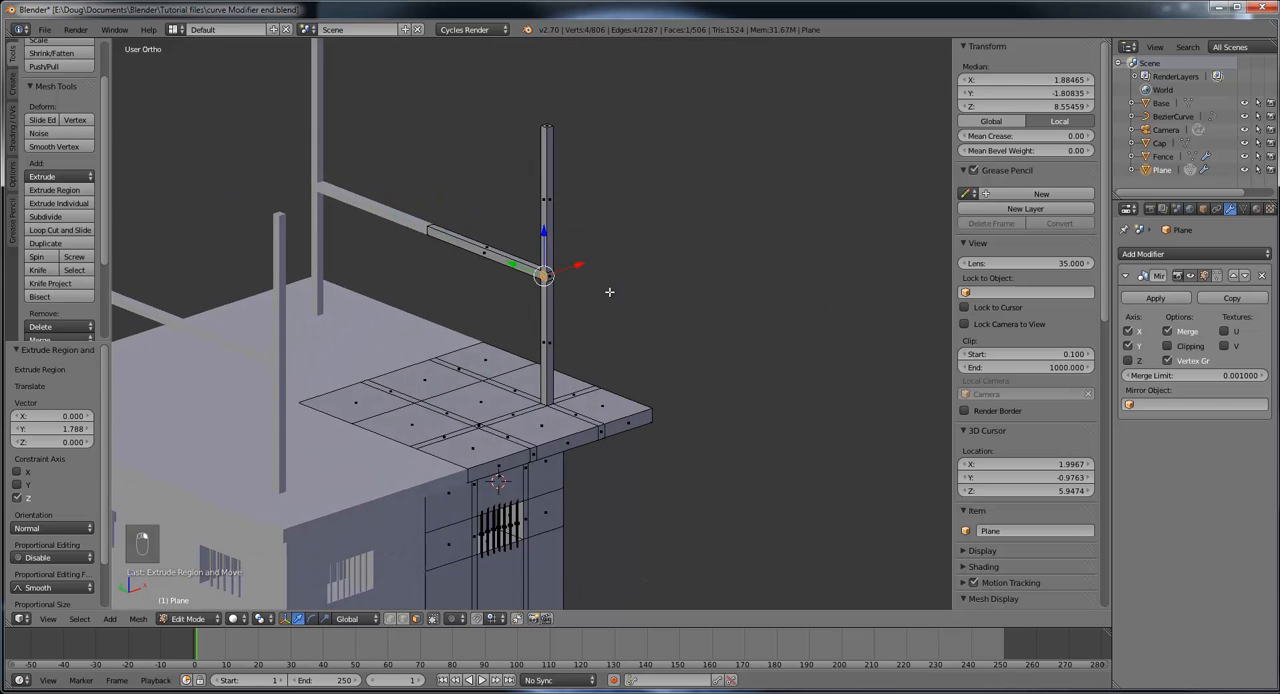
pyautogui.press('e')
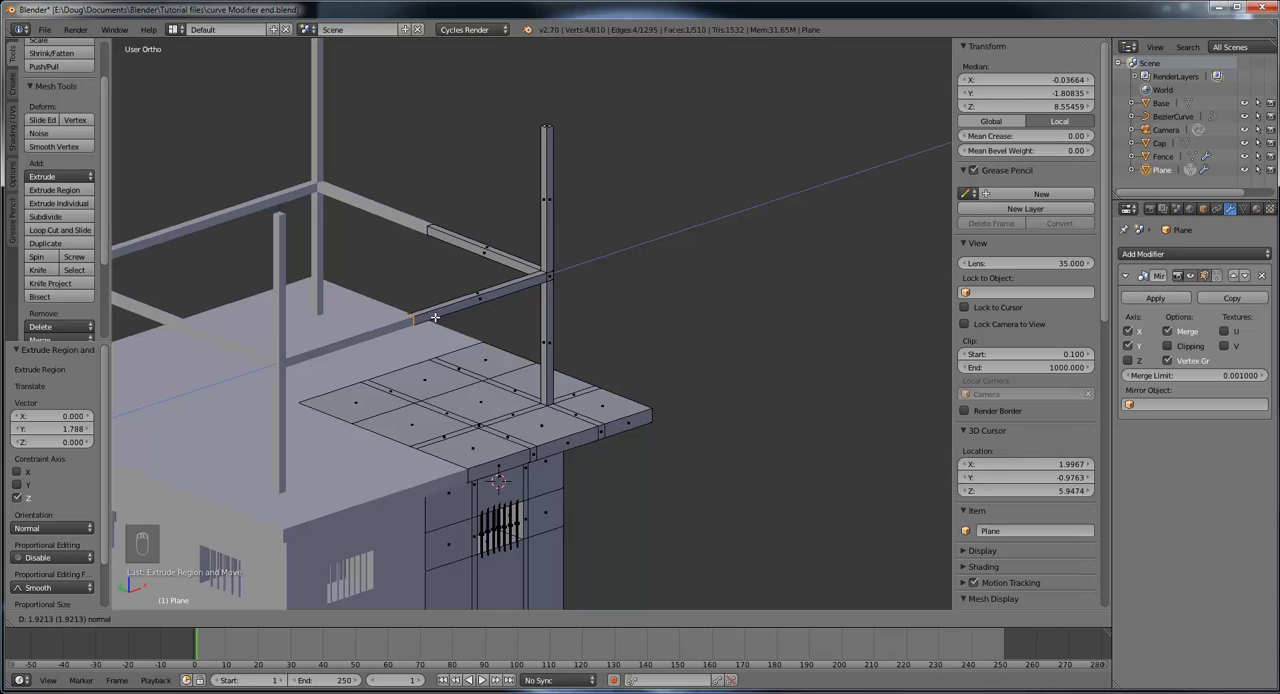
pyautogui.click(434, 317)
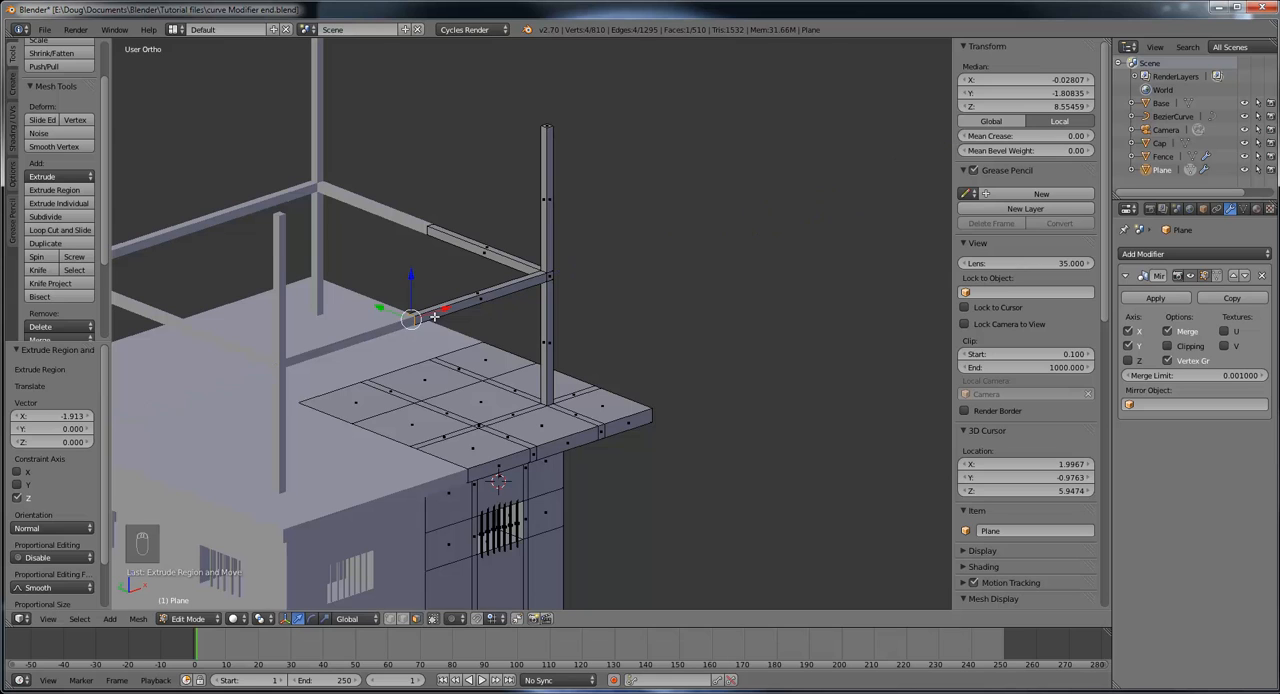
# Step: Set the Mirror modifier's merge limit to 0.0011
pyautogui.moveTo(511, 317); pyautogui.dragTo(592, 325, button='middle')
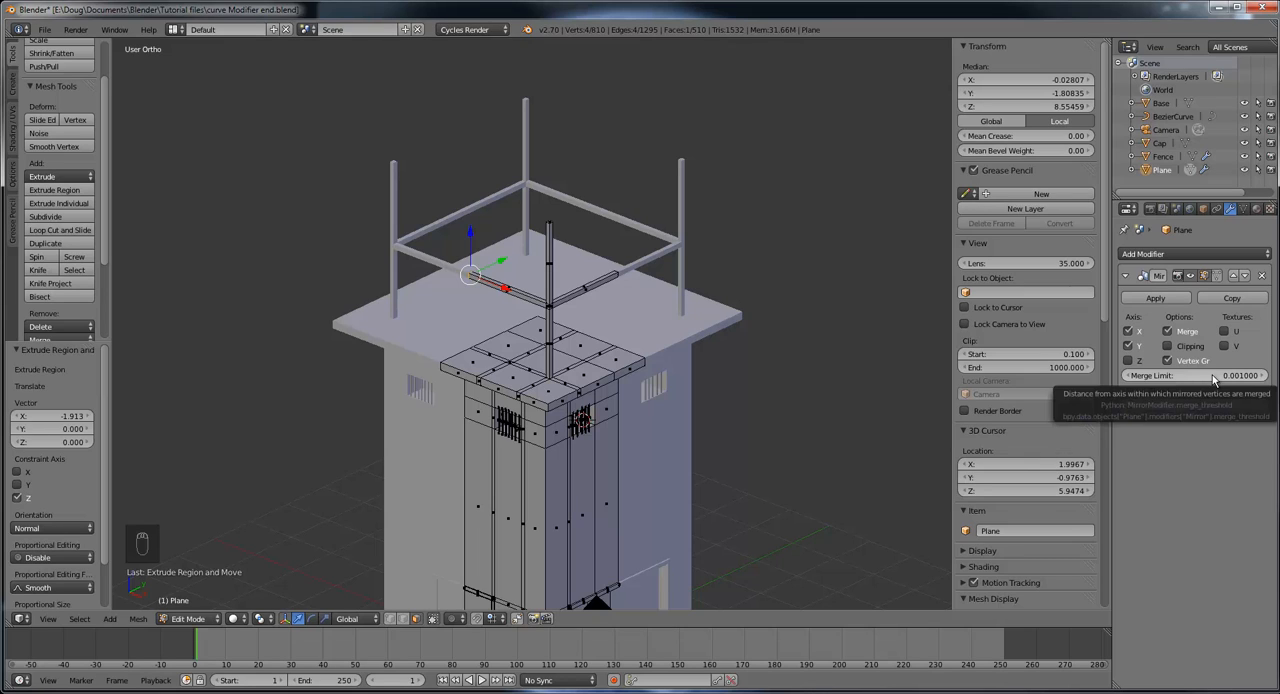
pyautogui.moveTo(1213, 378); pyautogui.dragTo(1242, 383)
pyautogui.moveTo(578, 306); pyautogui.dragTo(620, 312, button='middle')
pyautogui.scroll(4, 449, 402)
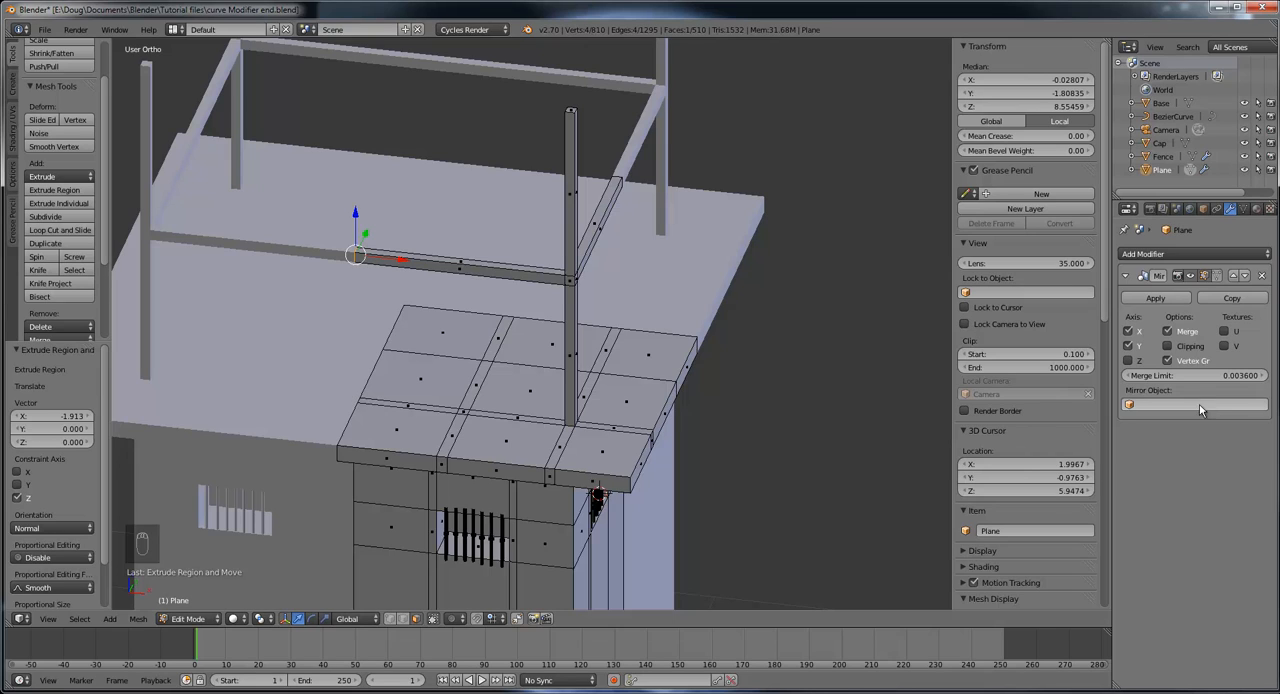
pyautogui.moveTo(1201, 375)
pyautogui.mouseDown()
pyautogui.moveTo(1228, 378)
pyautogui.moveTo(1188, 379)
pyautogui.mouseUp()
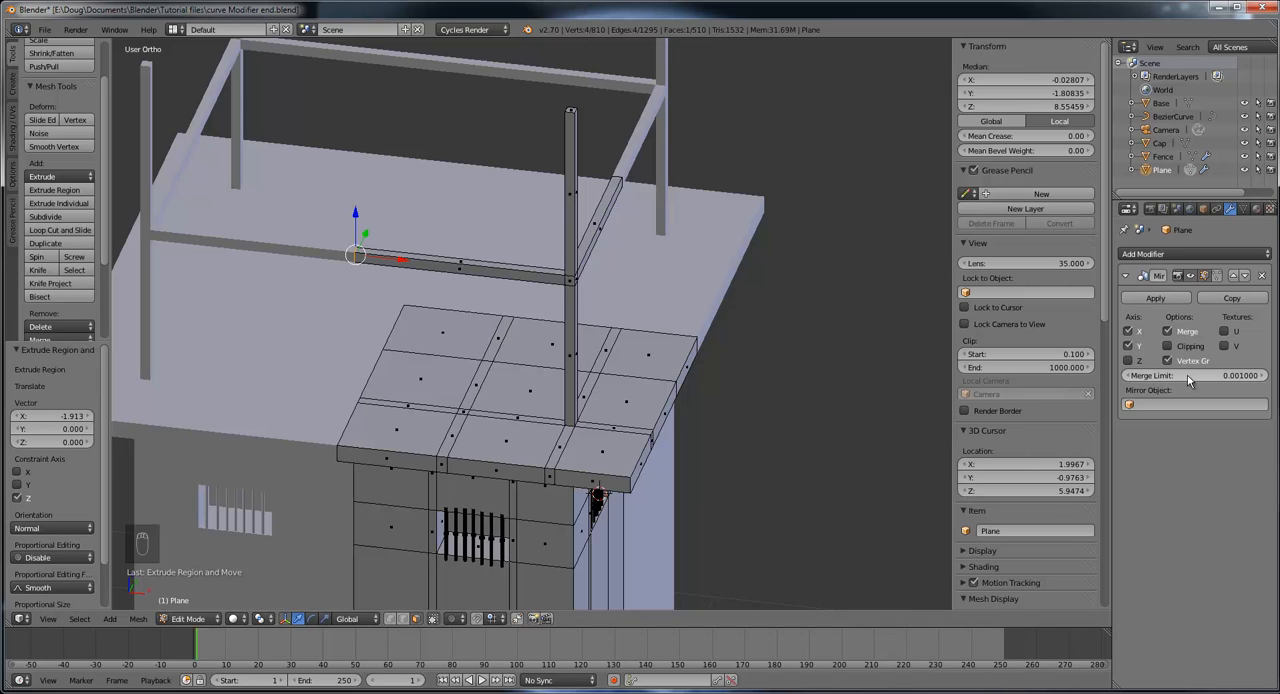
pyautogui.moveTo(1153, 377)
pyautogui.mouseDown()
pyautogui.moveTo(1198, 378)
pyautogui.moveTo(1165, 376)
pyautogui.mouseUp()
pyautogui.moveTo(838, 408); pyautogui.dragTo(508, 332, button='middle')
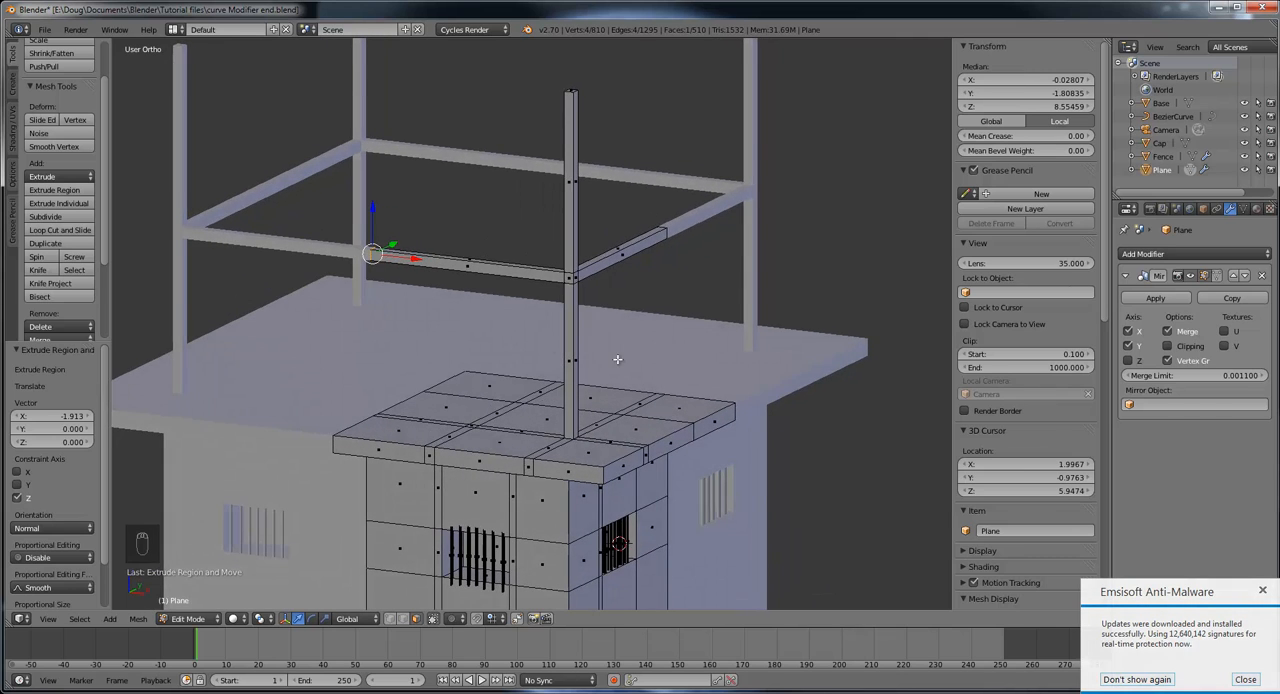
pyautogui.moveTo(618, 361); pyautogui.dragTo(597, 289, button='middle')
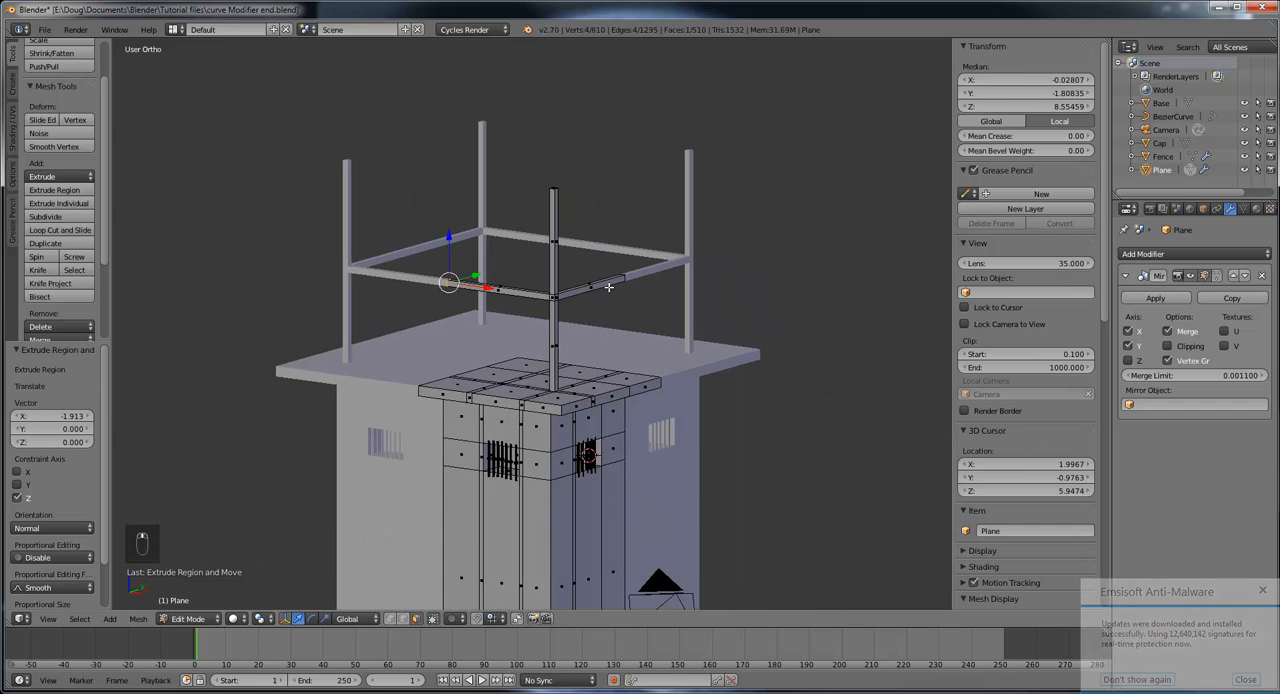
# Step: Snap the 3D cursor to the top slab's inner corner vertex at the centre of the tower
pyautogui.moveTo(608, 164); pyautogui.dragTo(617, 227, button='middle')
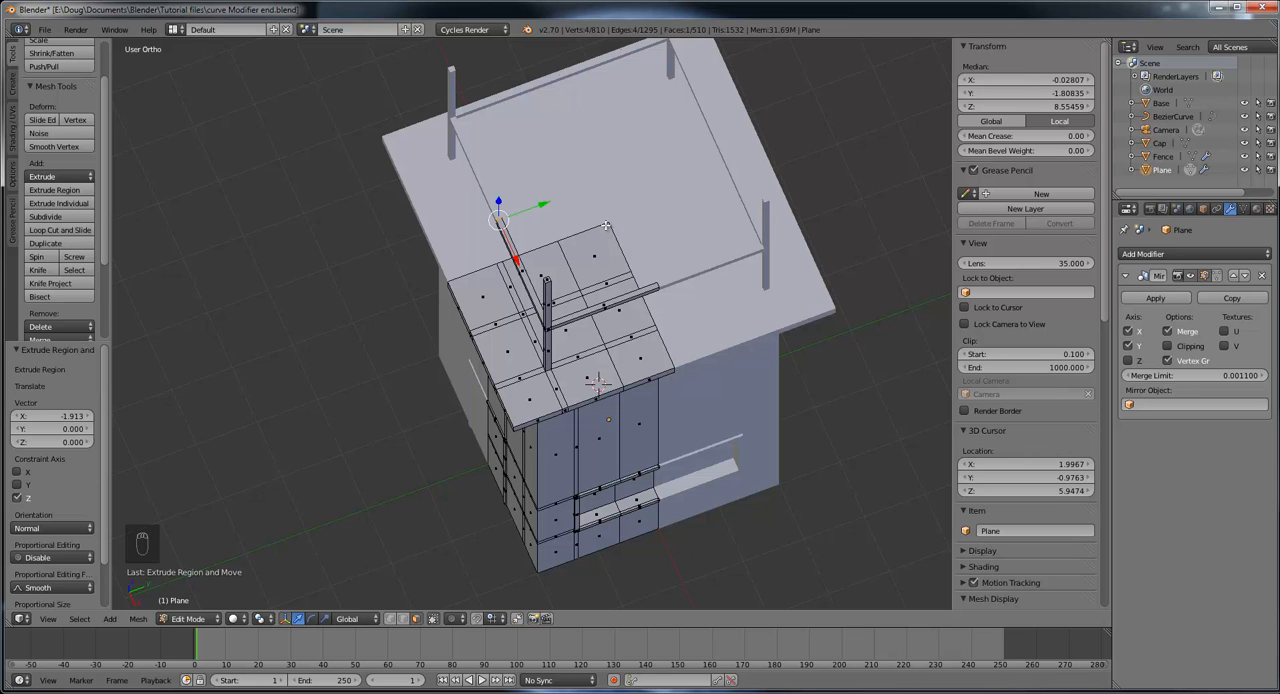
pyautogui.moveTo(605, 226); pyautogui.dragTo(588, 474, button='middle')
pyautogui.scroll(-2, 598, 405)
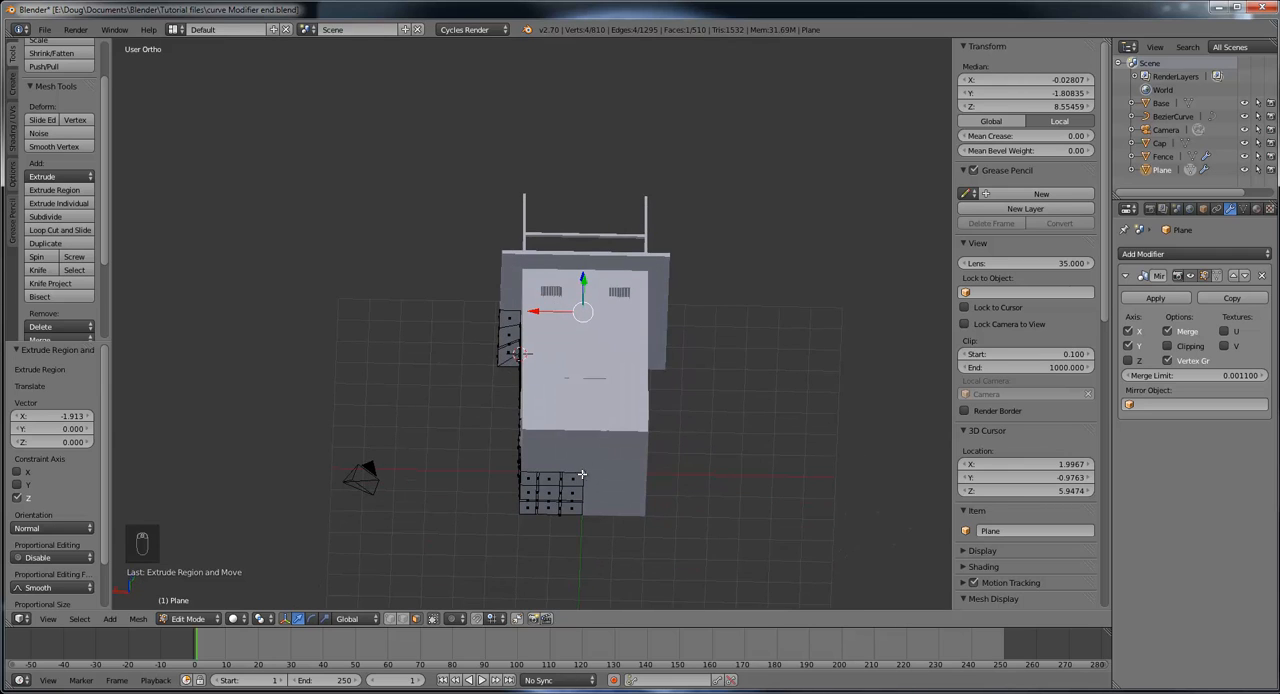
pyautogui.moveTo(621, 401); pyautogui.dragTo(632, 552, button='middle')
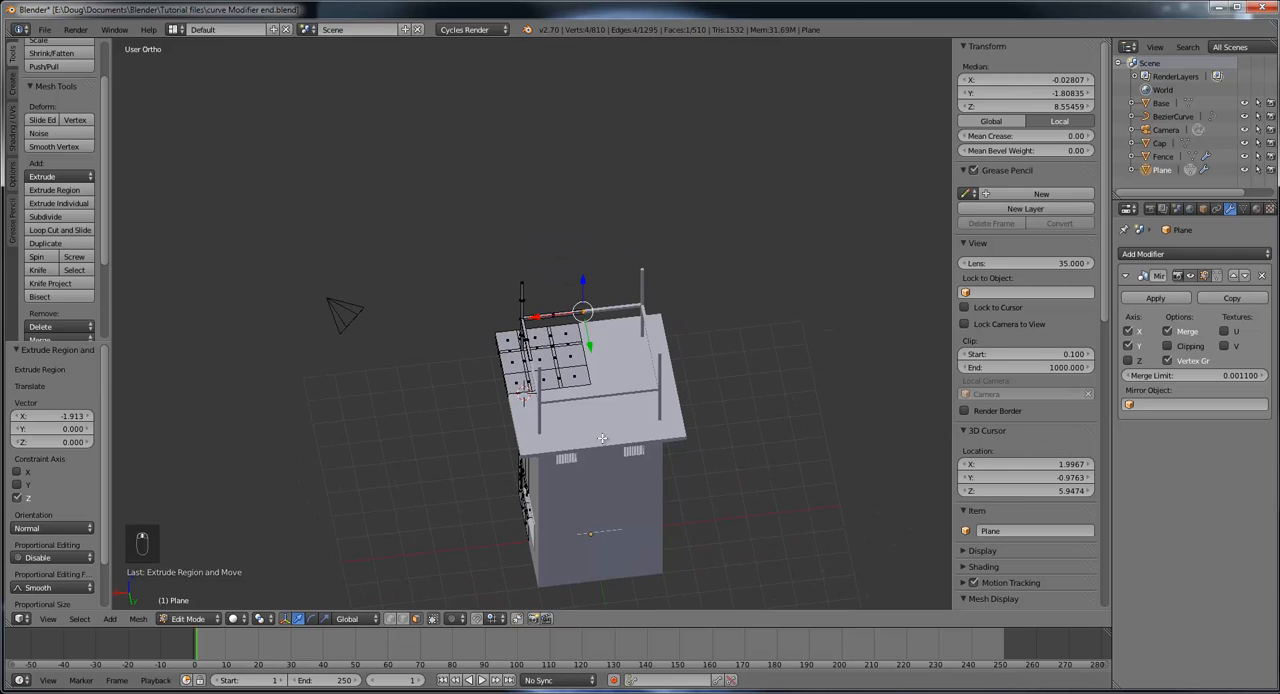
pyautogui.moveTo(599, 411); pyautogui.dragTo(487, 334, button='middle')
pyautogui.scroll(6, 726, 434)
pyautogui.scroll(4, 511, 388)
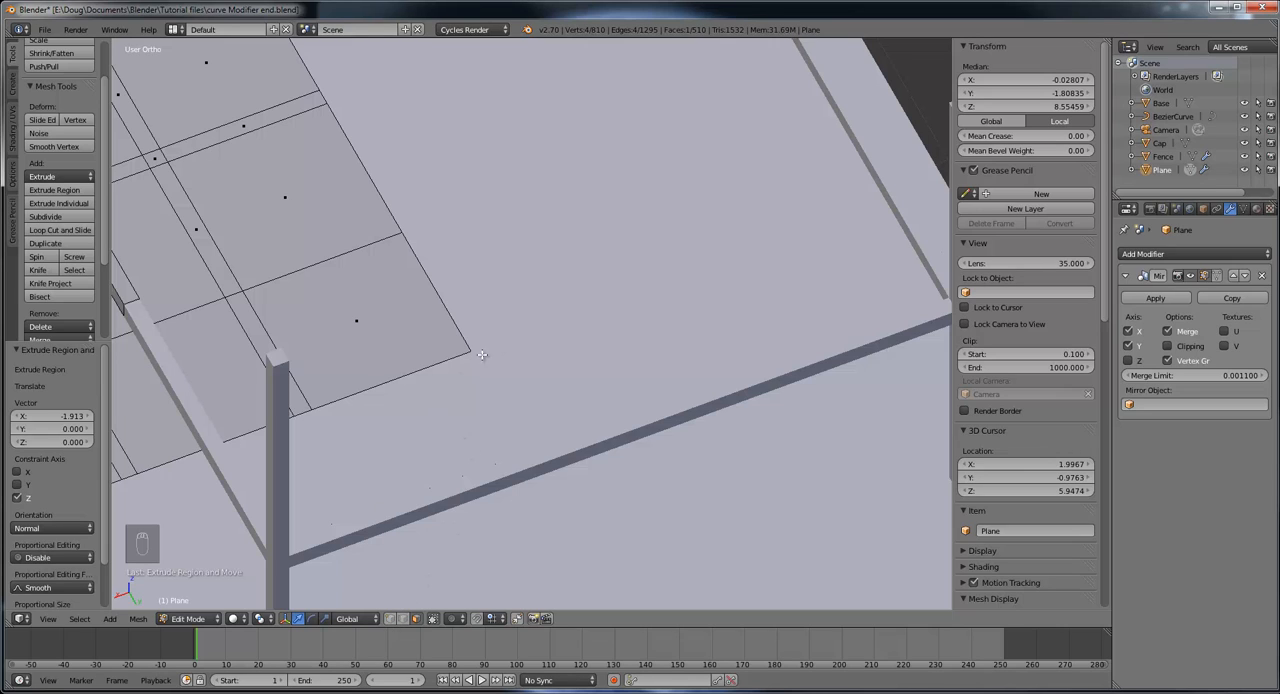
pyautogui.click(390, 618)
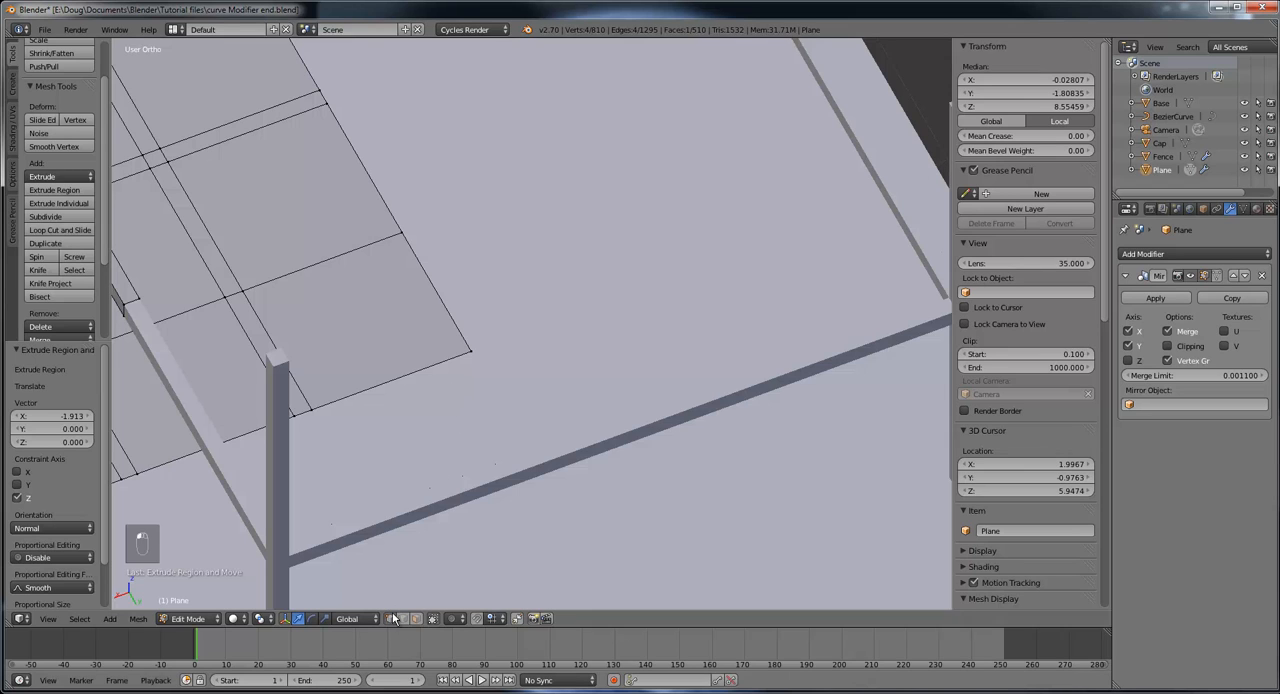
pyautogui.rightClick(470, 351)
pyautogui.moveTo(571, 417); pyautogui.dragTo(527, 287, button='middle')
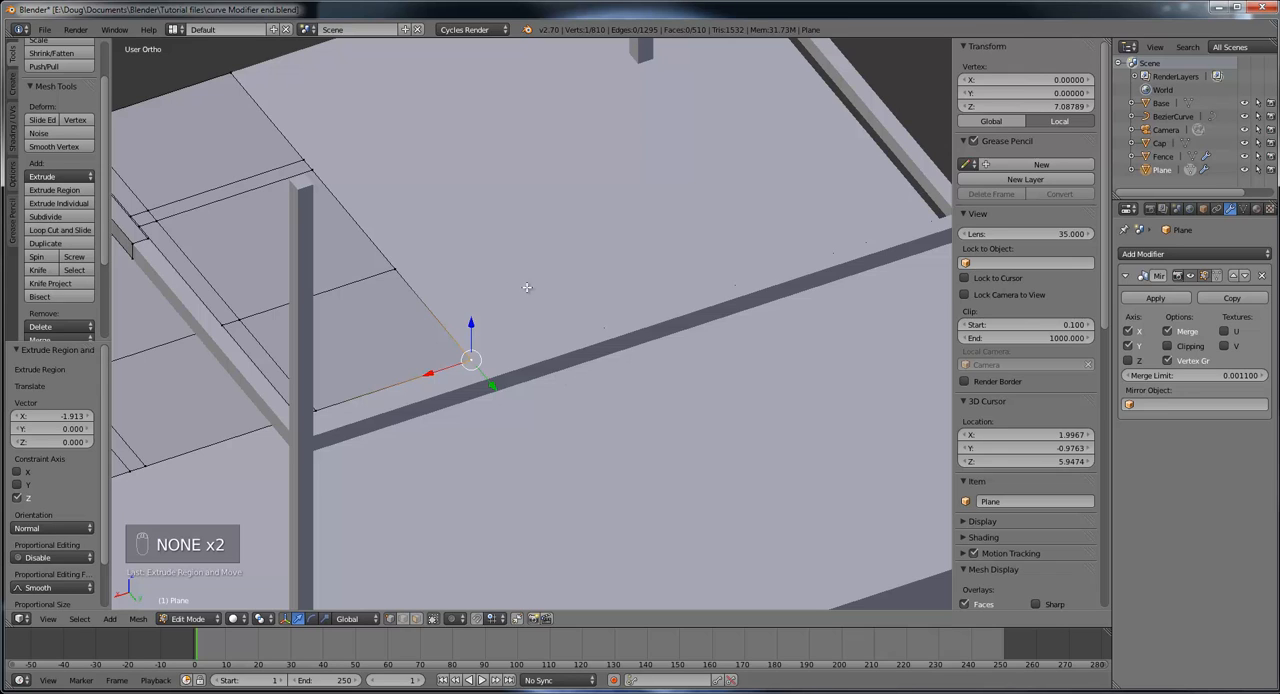
pyautogui.hotkey('shift', 's')
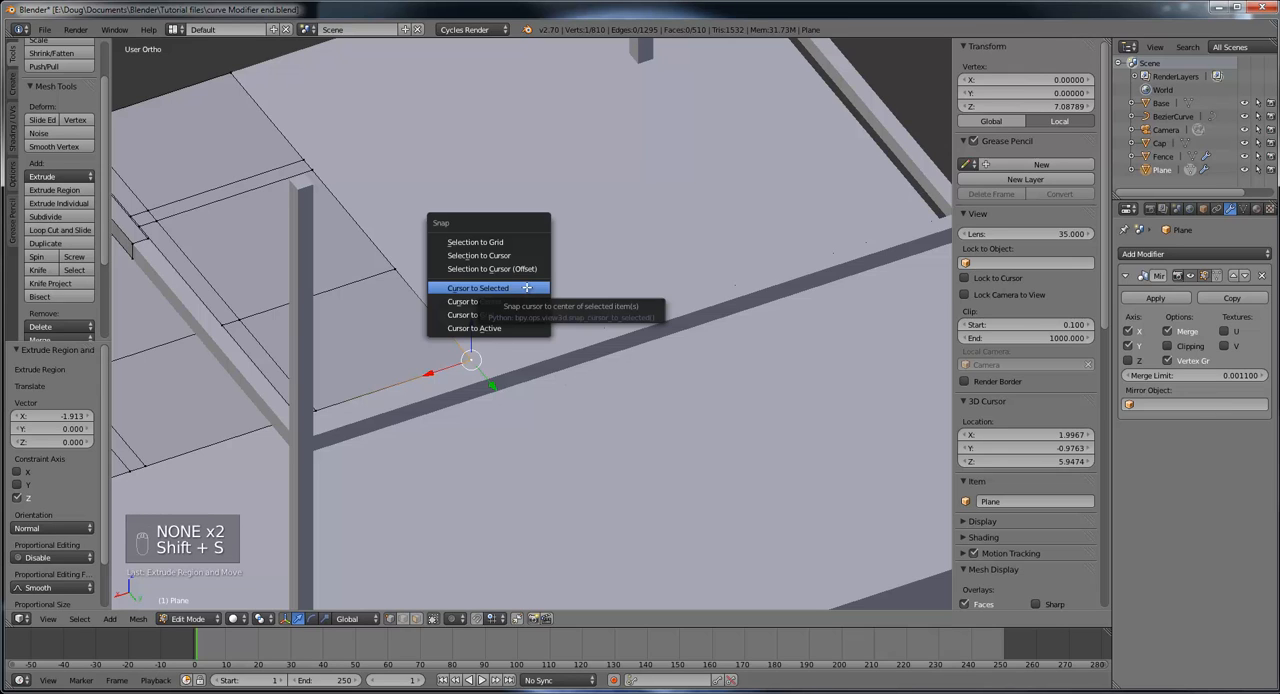
pyautogui.click(527, 287)
# Step: Examine the roof posts and connecting rails above the slab from several angles
pyautogui.scroll(-5, 528, 330)
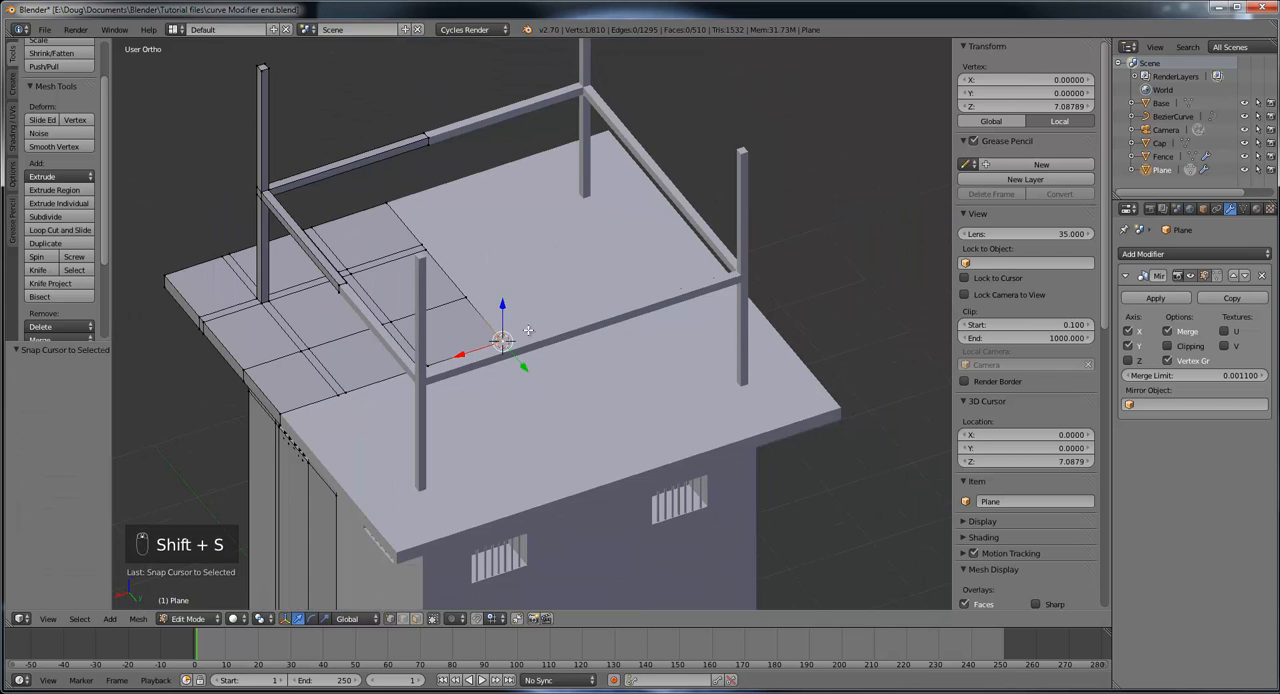
pyautogui.moveTo(565, 335); pyautogui.dragTo(559, 361, button='middle')
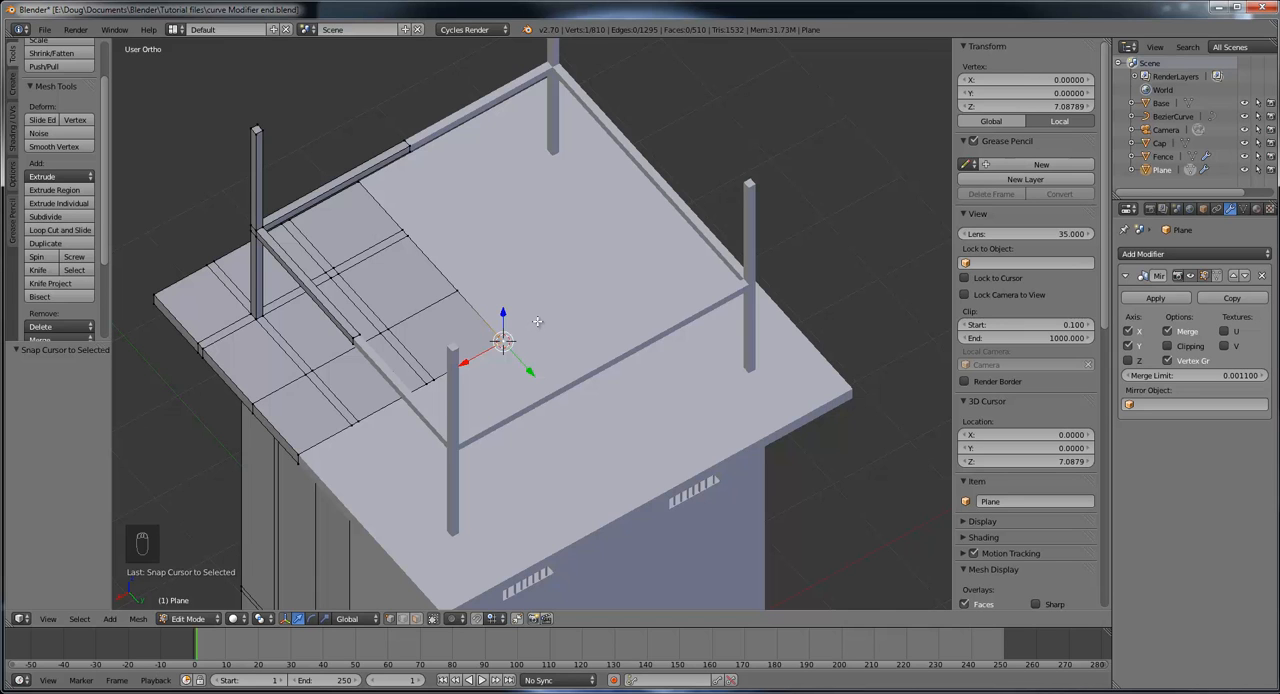
pyautogui.moveTo(553, 318); pyautogui.dragTo(578, 269, button='middle')
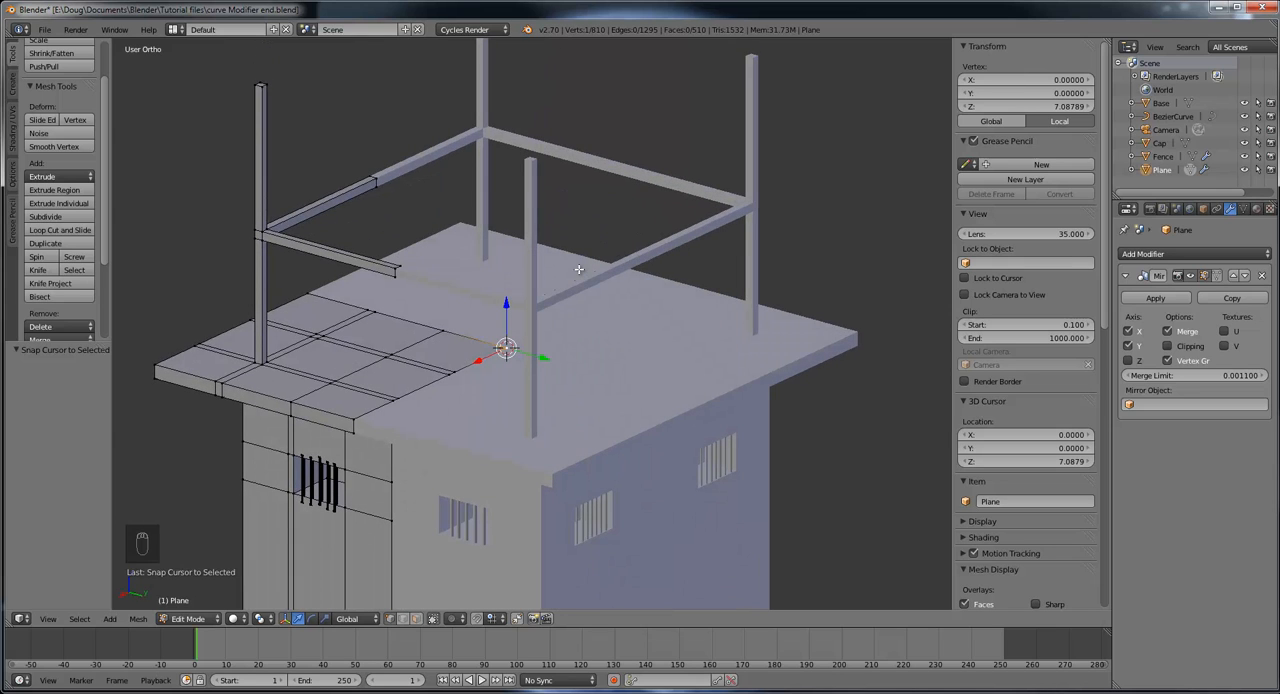
pyautogui.scroll(-3, 578, 269)
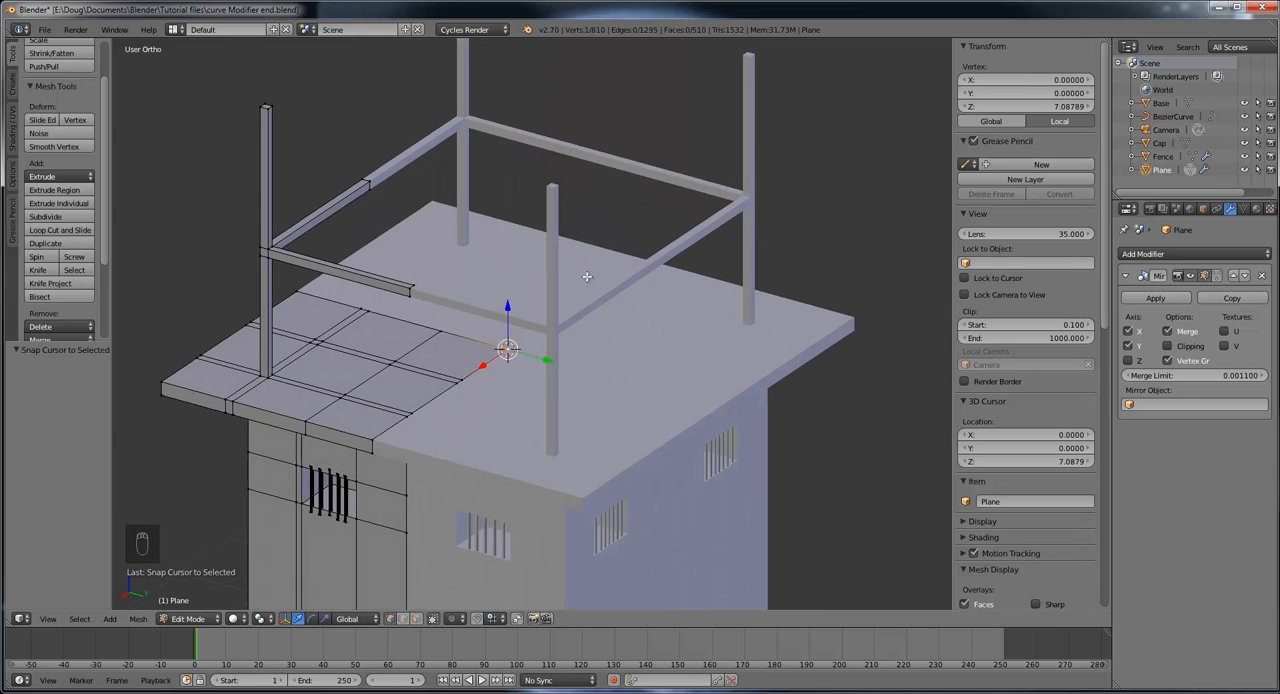
pyautogui.moveTo(588, 276); pyautogui.dragTo(582, 257, button='middle')
pyautogui.moveTo(568, 265); pyautogui.dragTo(578, 316, button='middle')
pyautogui.scroll(3, 582, 316)
pyautogui.moveTo(557, 360); pyautogui.dragTo(553, 319, button='middle')
pyautogui.scroll(-3, 557, 300)
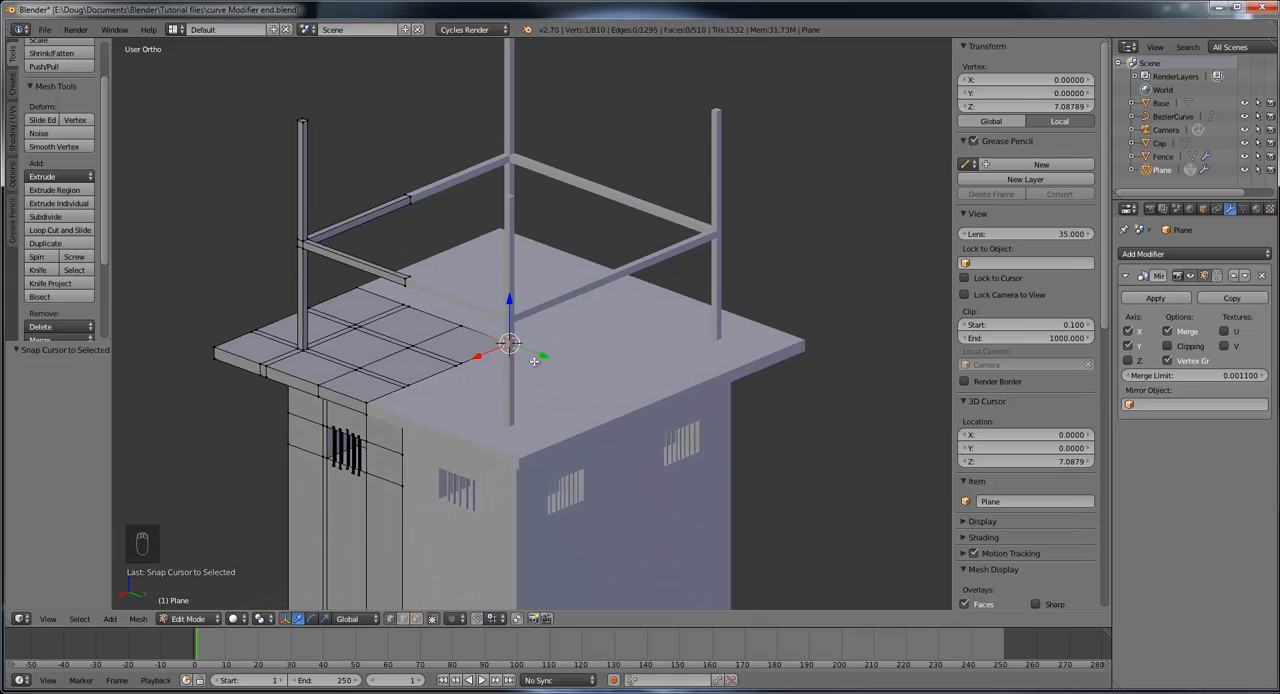
pyautogui.moveTo(545, 363); pyautogui.dragTo(503, 357, button='middle')
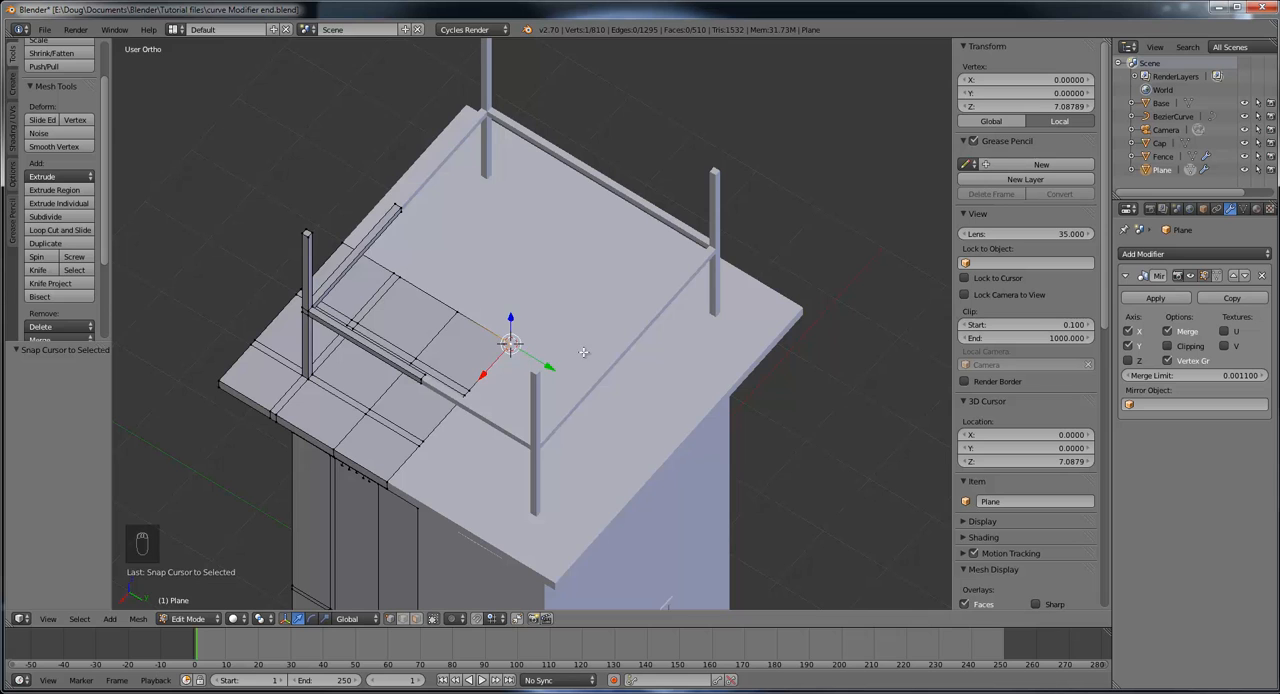
pyautogui.moveTo(585, 353); pyautogui.dragTo(561, 275, button='middle')
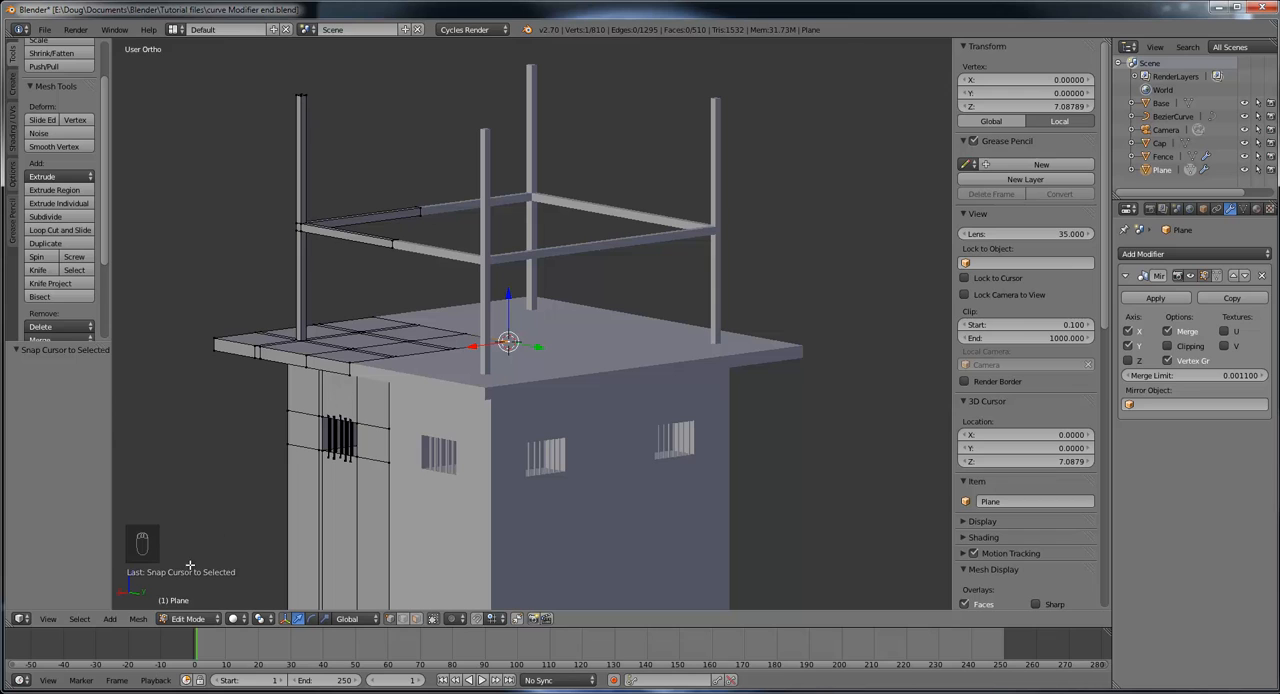
# Step: Switch the tower mesh from Edit Mode to Object Mode
pyautogui.click(183, 620)
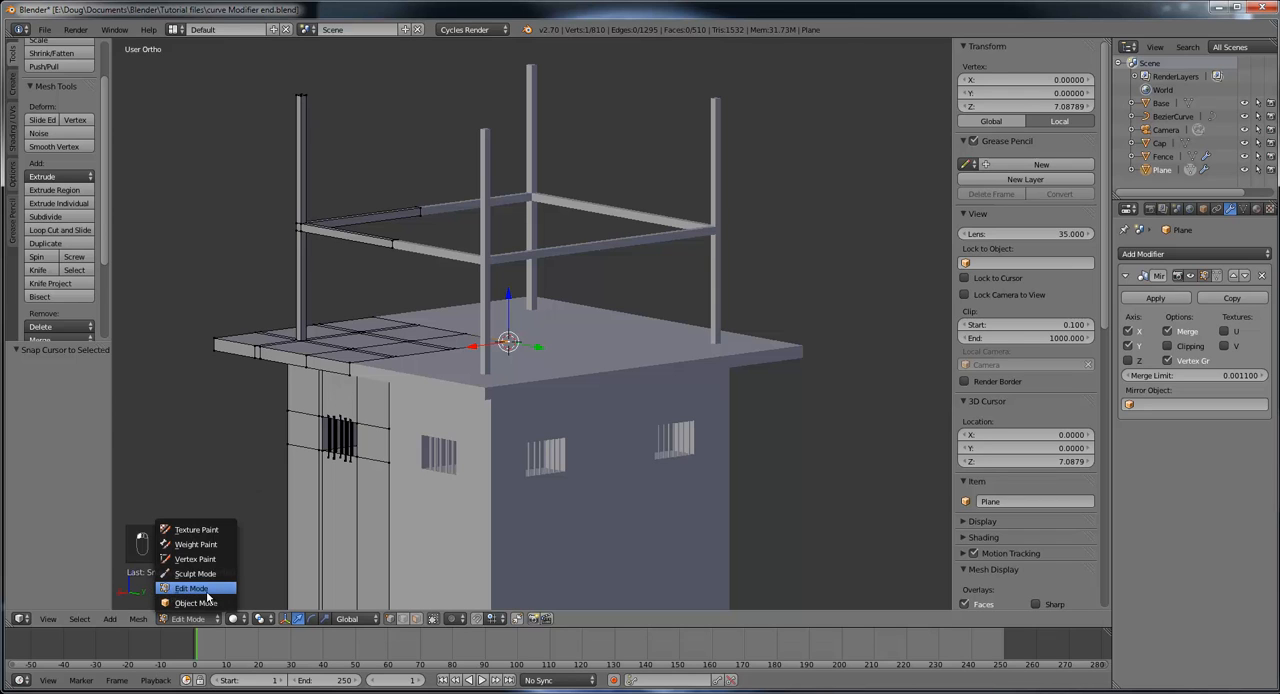
pyautogui.click(212, 600)
pyautogui.moveTo(509, 408); pyautogui.dragTo(532, 335, button='middle')
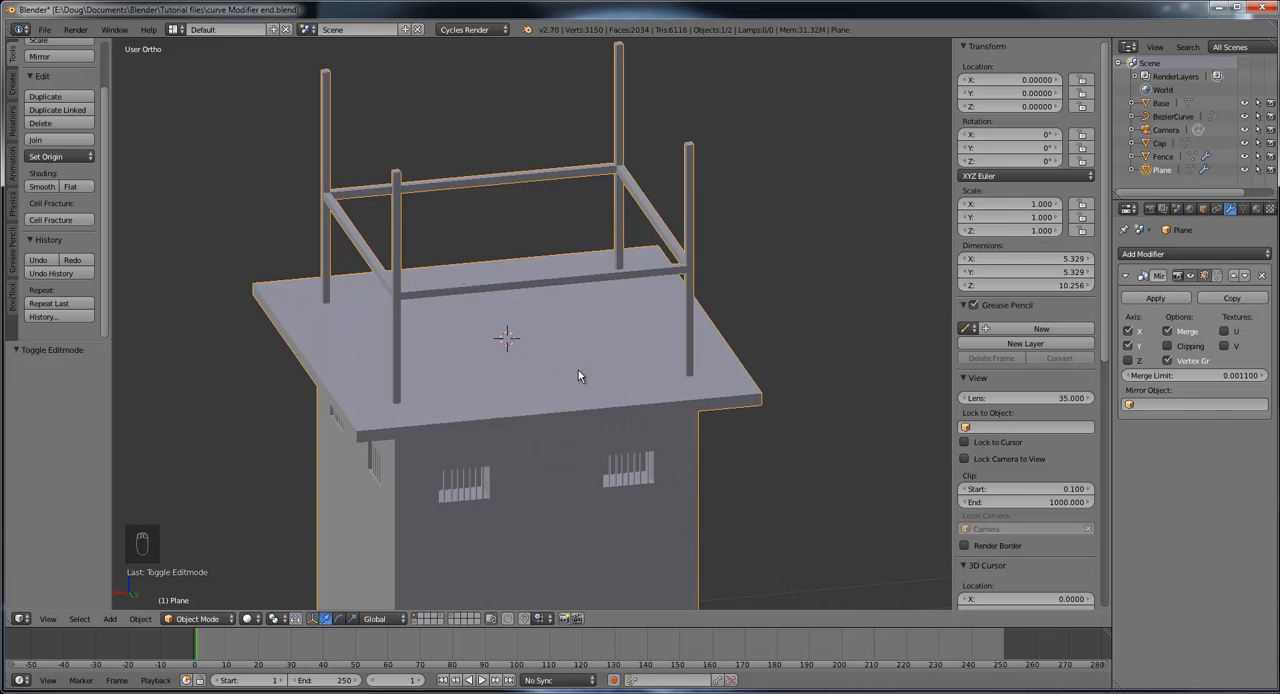
# Step: Put the tower mesh in Edit Mode and snap the 3D cursor to the selected vertex at the slab's centre
pyautogui.moveTo(584, 389)
pyautogui.mouseDown(button='middle')
pyautogui.moveTo(540, 376)
pyautogui.moveTo(574, 367)
pyautogui.mouseUp(button='middle')
pyautogui.scroll(-3, 572, 386)
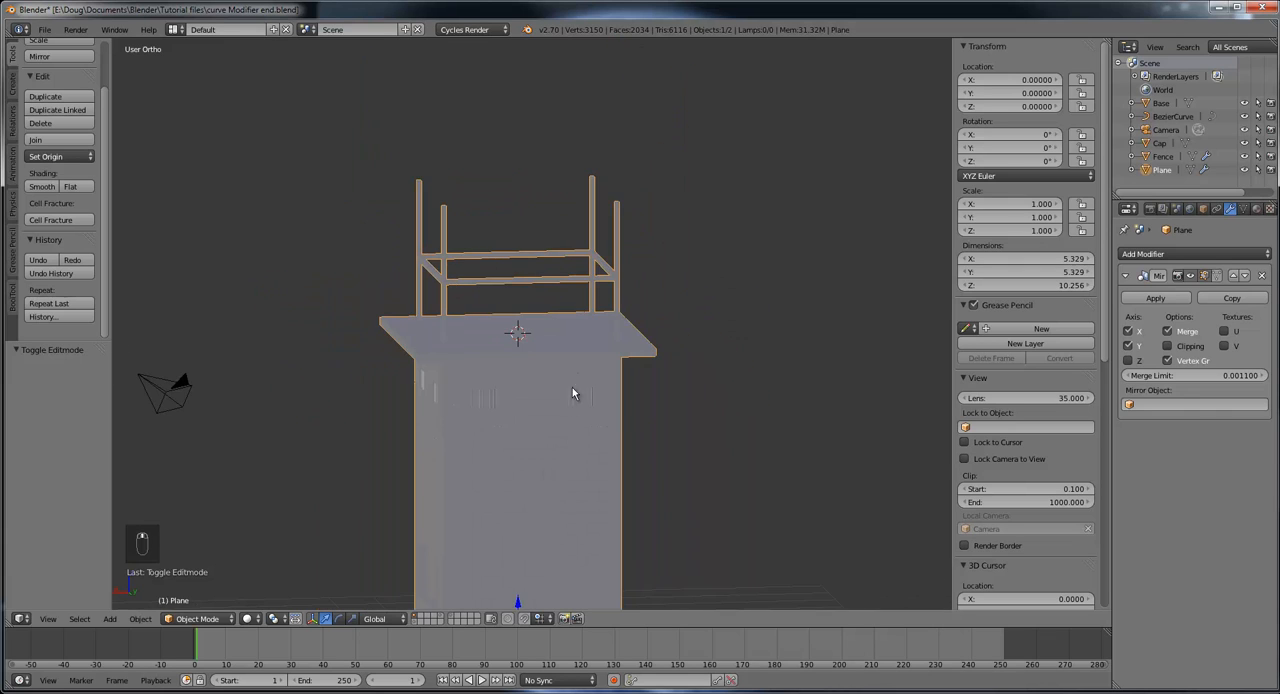
pyautogui.moveTo(592, 414); pyautogui.dragTo(588, 412, button='middle')
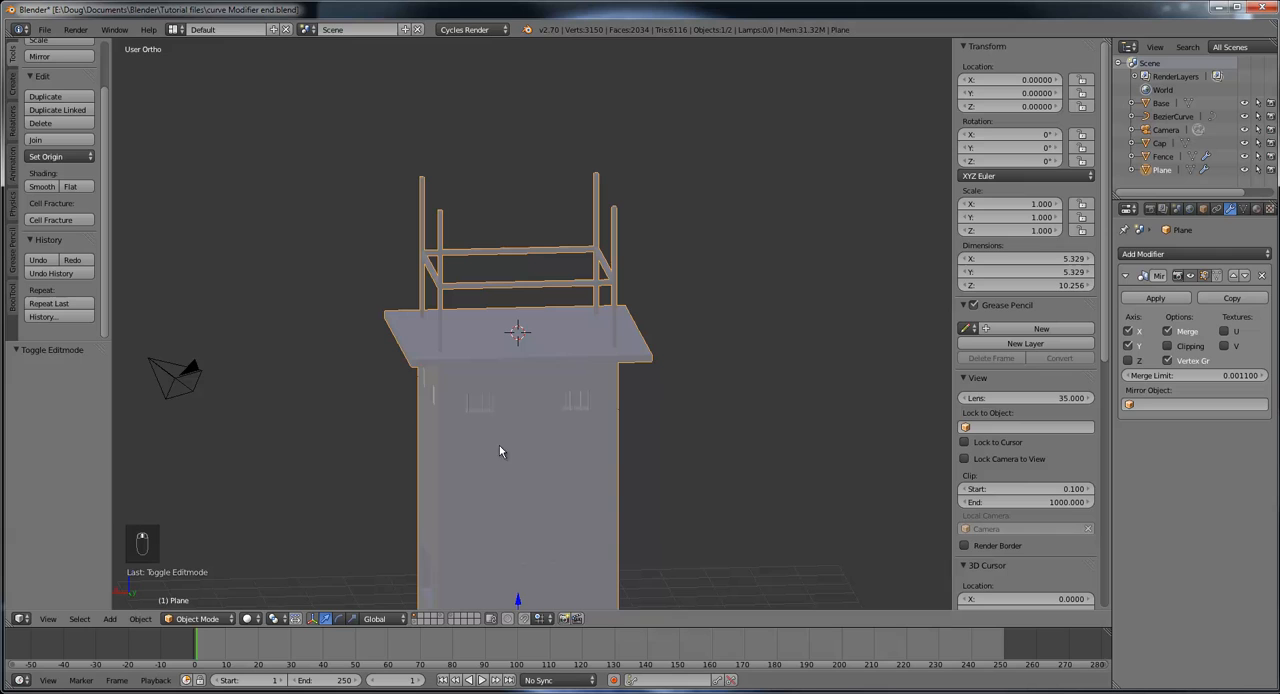
pyautogui.click(203, 619)
pyautogui.click(211, 588)
pyautogui.moveTo(521, 434); pyautogui.dragTo(557, 484, button='middle')
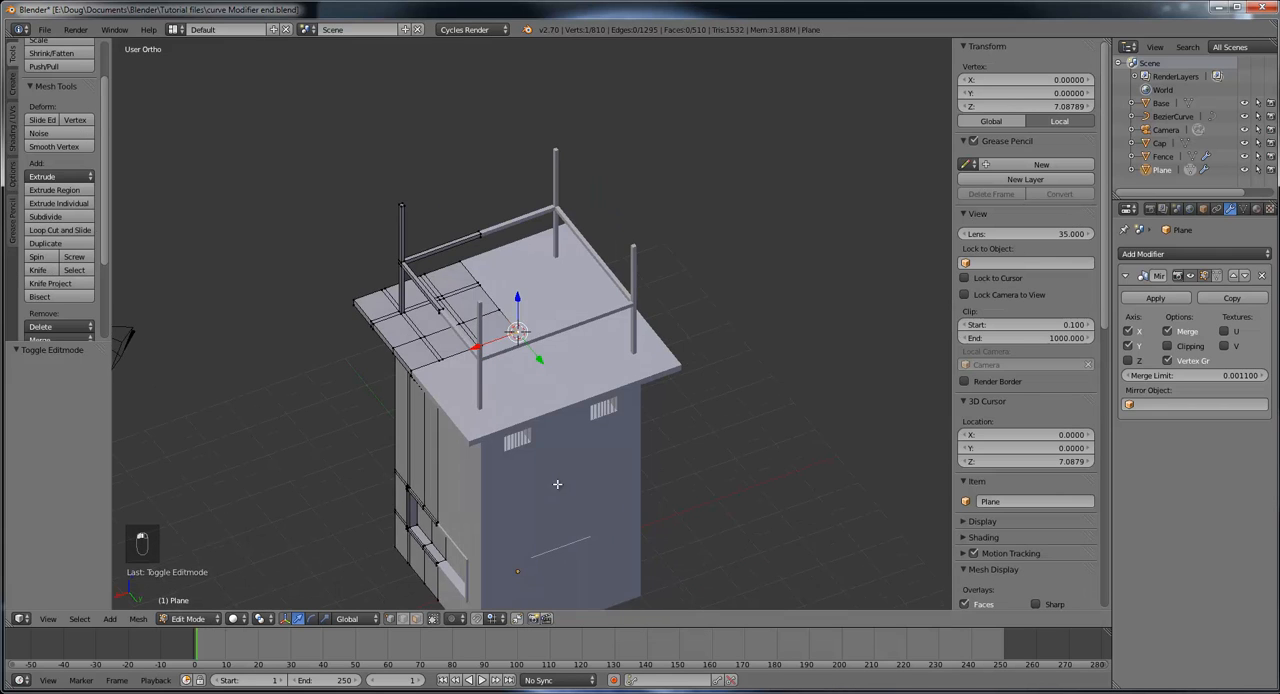
pyautogui.scroll(3, 552, 462)
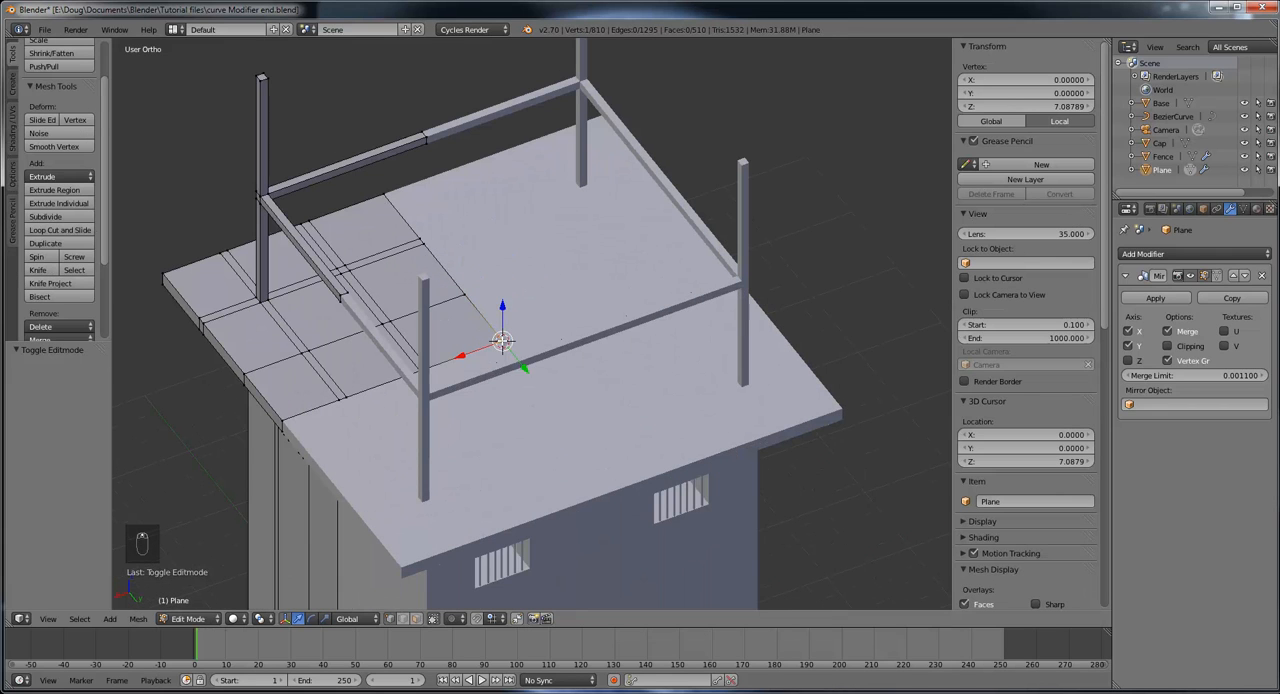
pyautogui.hotkey('shift', 's')
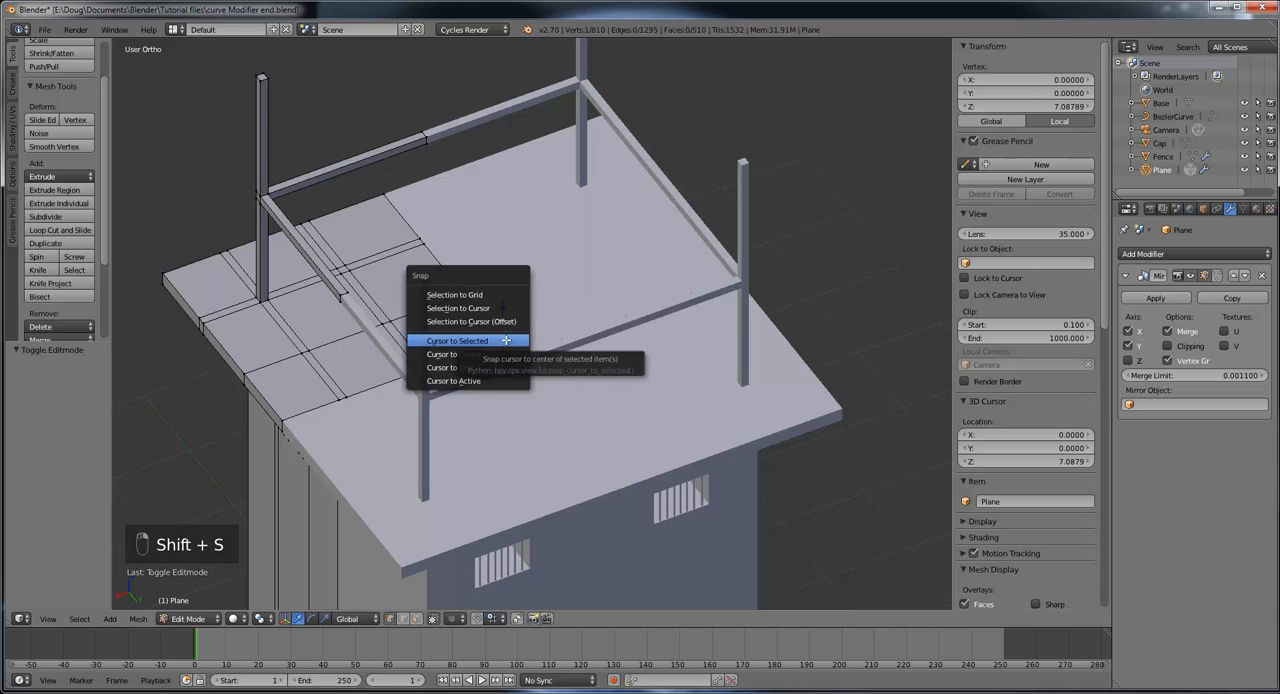
pyautogui.click(506, 341)
pyautogui.moveTo(510, 343); pyautogui.dragTo(540, 333, button='middle')
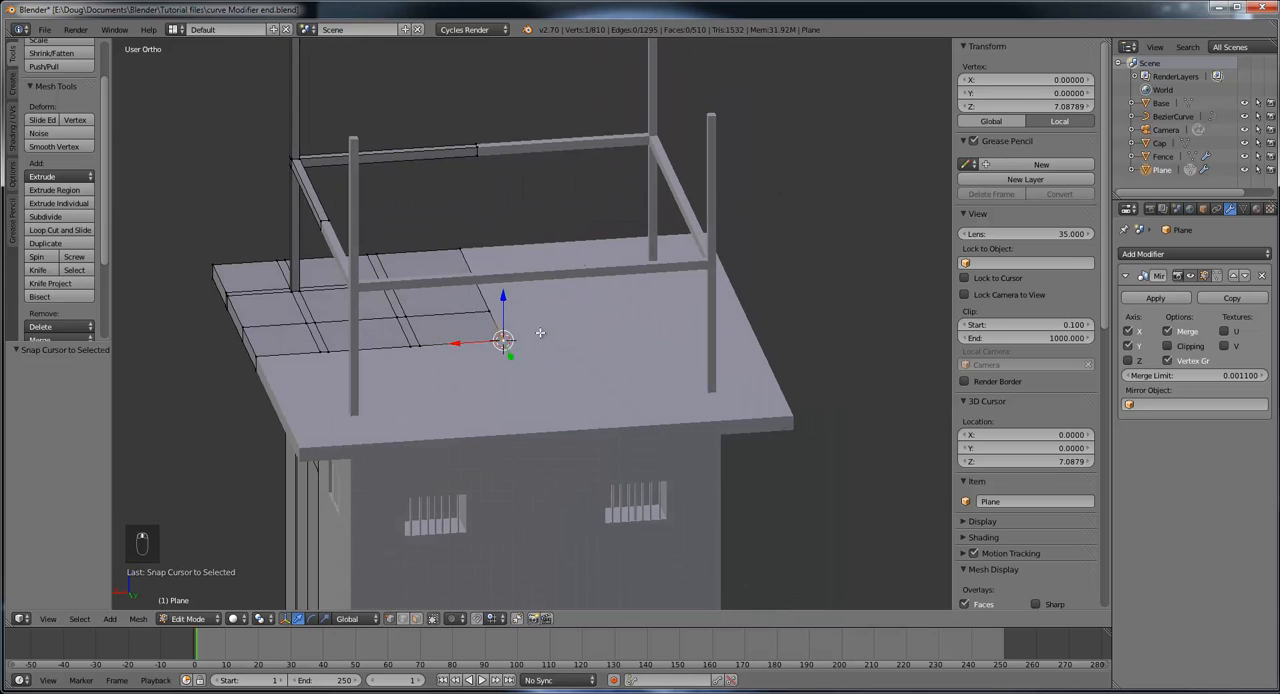
# Step: Return the tower to Object Mode and add a plane primitive at the 3D cursor
pyautogui.click(200, 619)
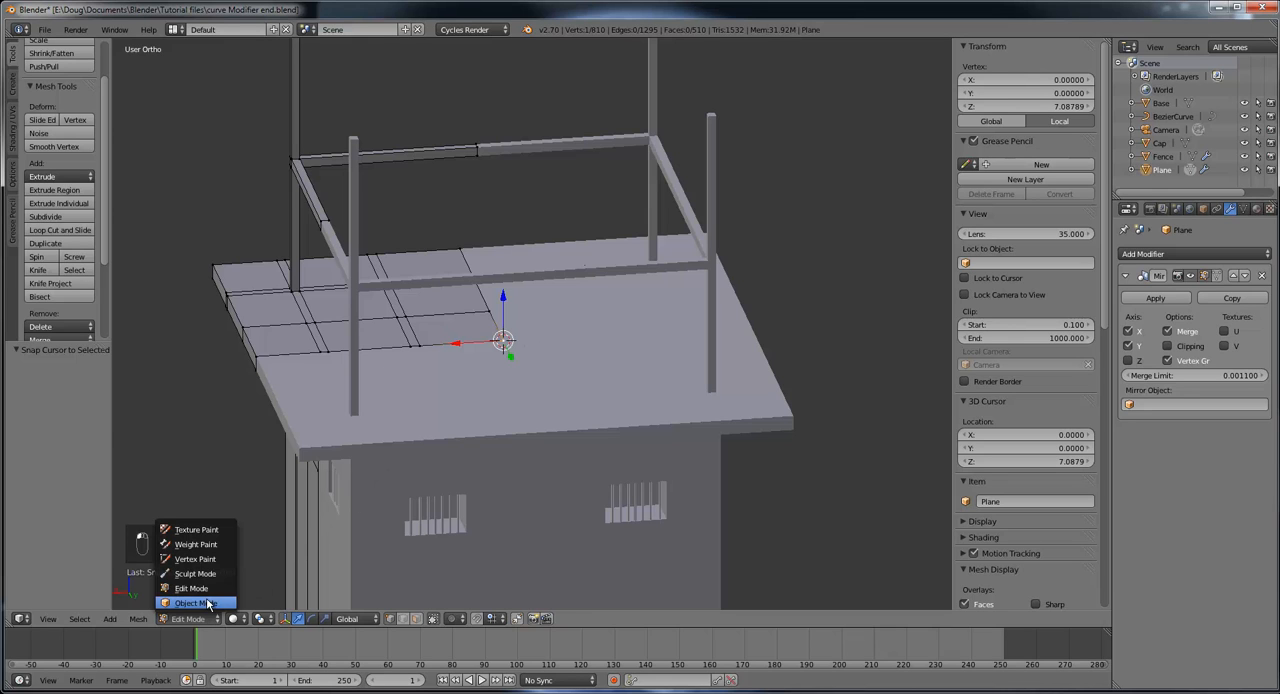
pyautogui.click(205, 606)
pyautogui.moveTo(531, 420); pyautogui.dragTo(580, 397, button='middle')
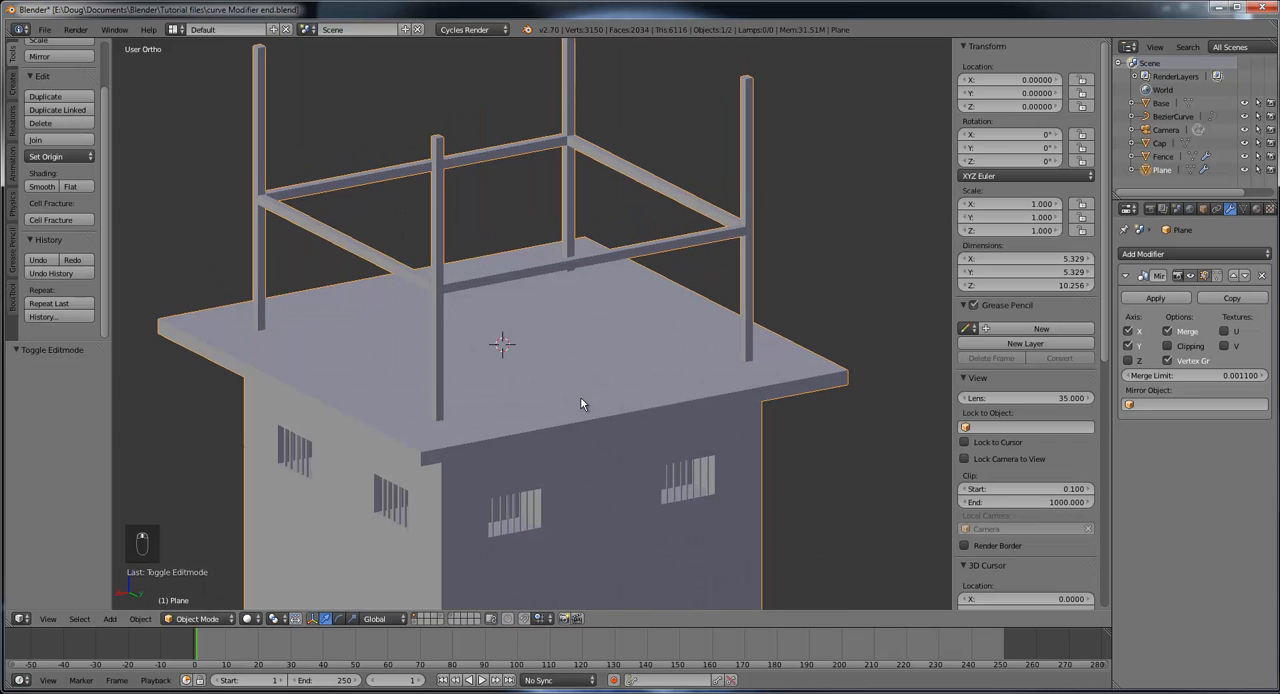
pyautogui.click(13, 85)
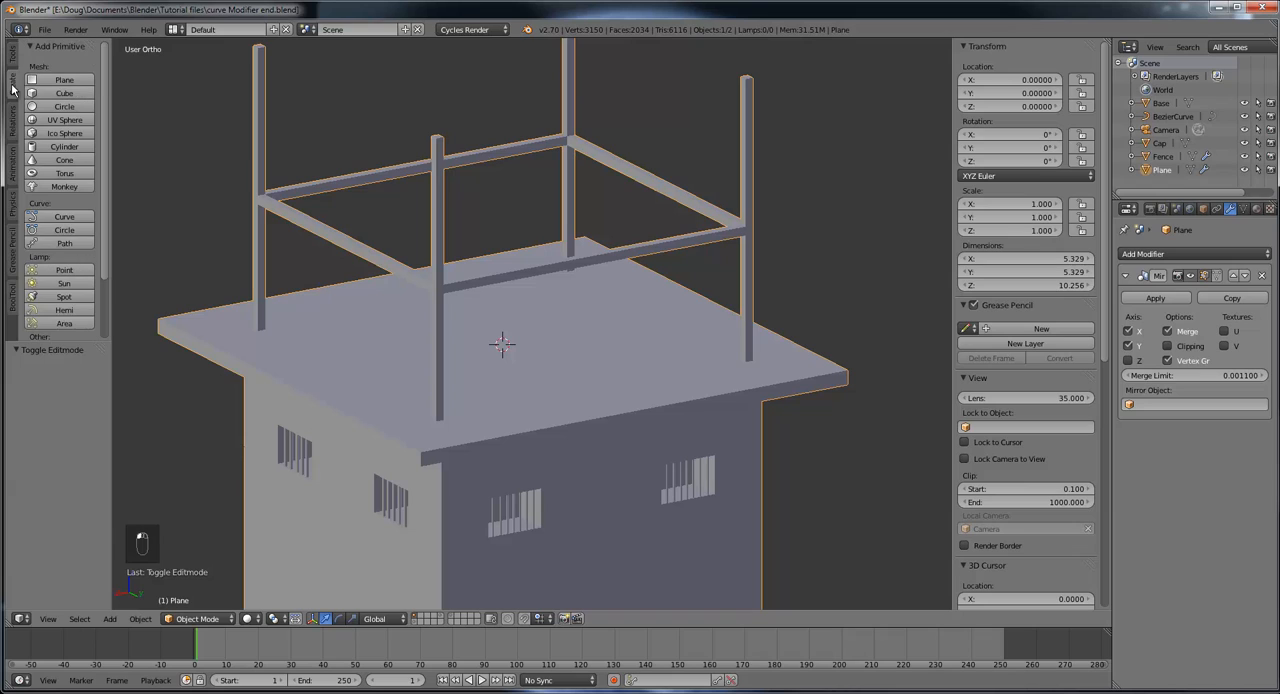
pyautogui.click(66, 82)
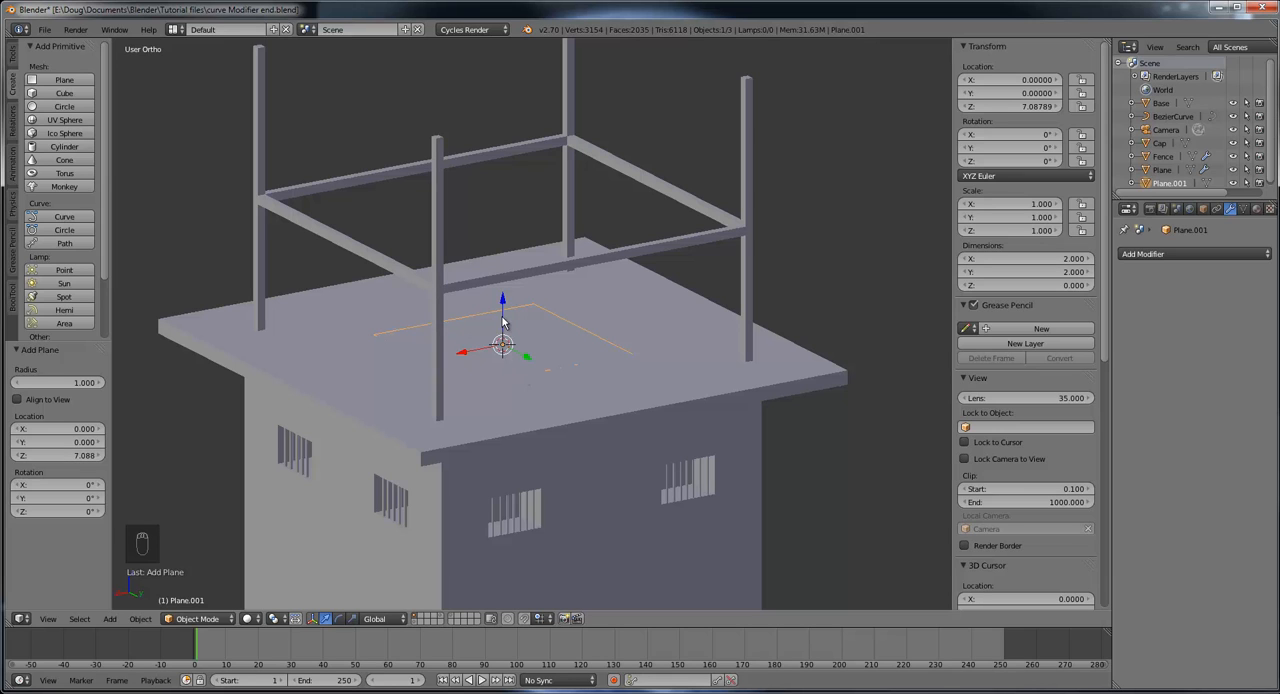
# Step: Raise the new plane along Z to about 10.394, level with the tops of the roof posts
pyautogui.moveTo(500, 316); pyautogui.dragTo(519, 56)
pyautogui.scroll(-4, 586, 160)
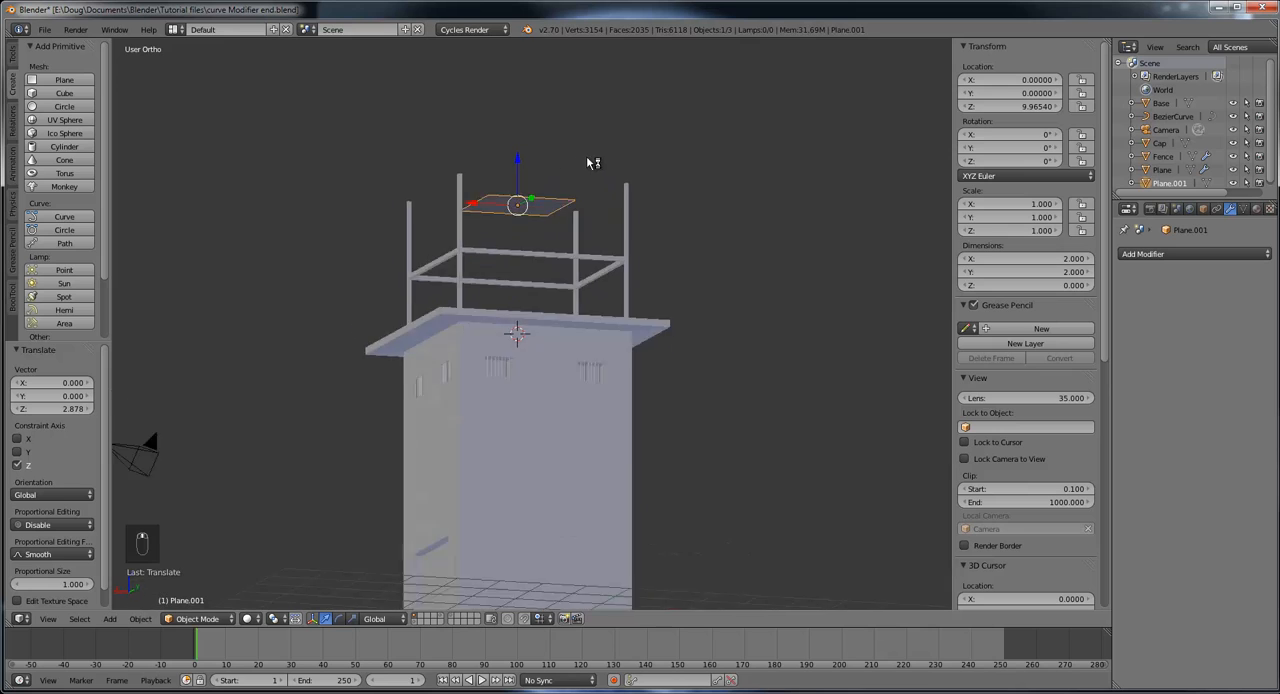
pyautogui.moveTo(508, 180); pyautogui.dragTo(506, 174, button='middle')
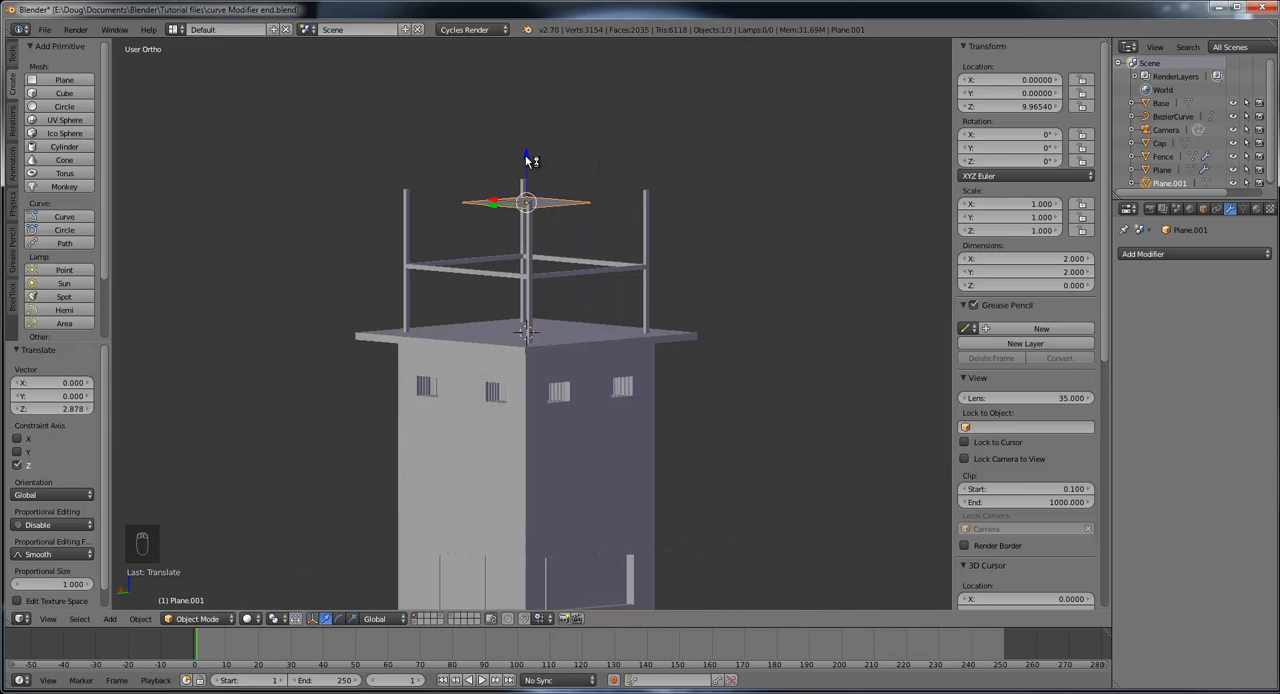
pyautogui.moveTo(530, 157); pyautogui.dragTo(526, 135)
# Step: Examine the plane's position relative to the roof posts and slab from several angles
pyautogui.moveTo(526, 135); pyautogui.dragTo(735, 215, button='middle')
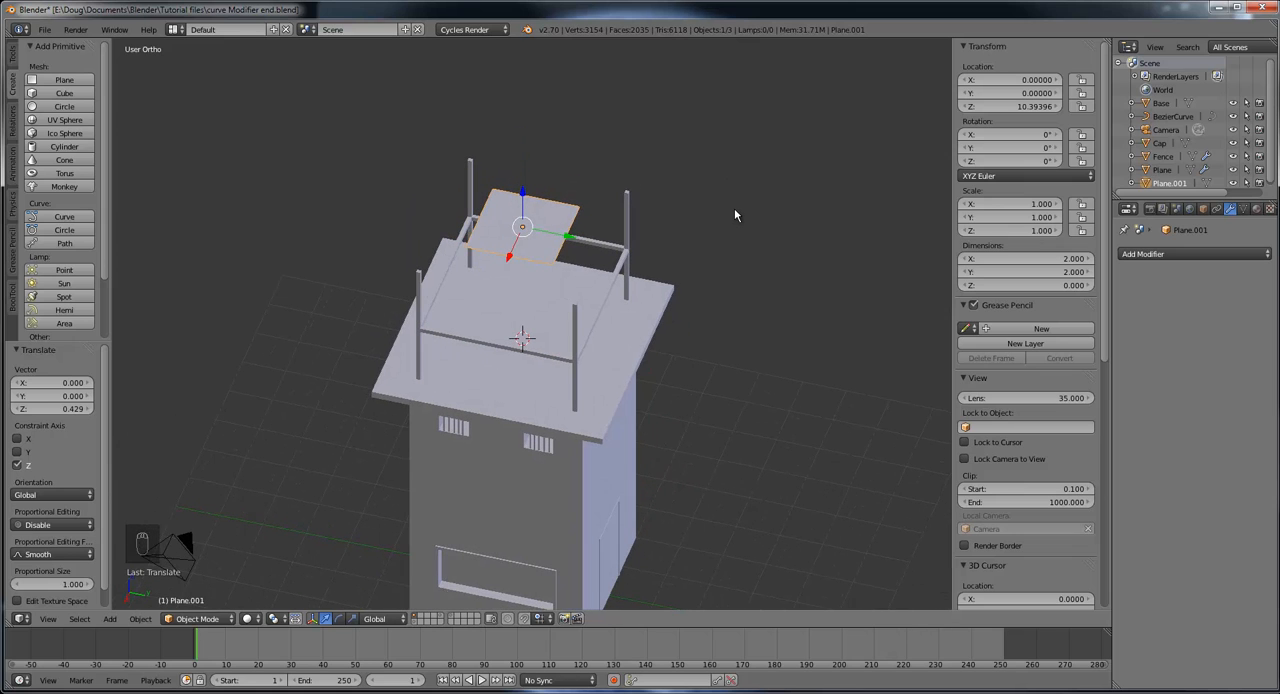
pyautogui.scroll(5, 660, 266)
pyautogui.moveTo(624, 220); pyautogui.dragTo(566, 296, button='middle')
pyautogui.scroll(-3, 565, 244)
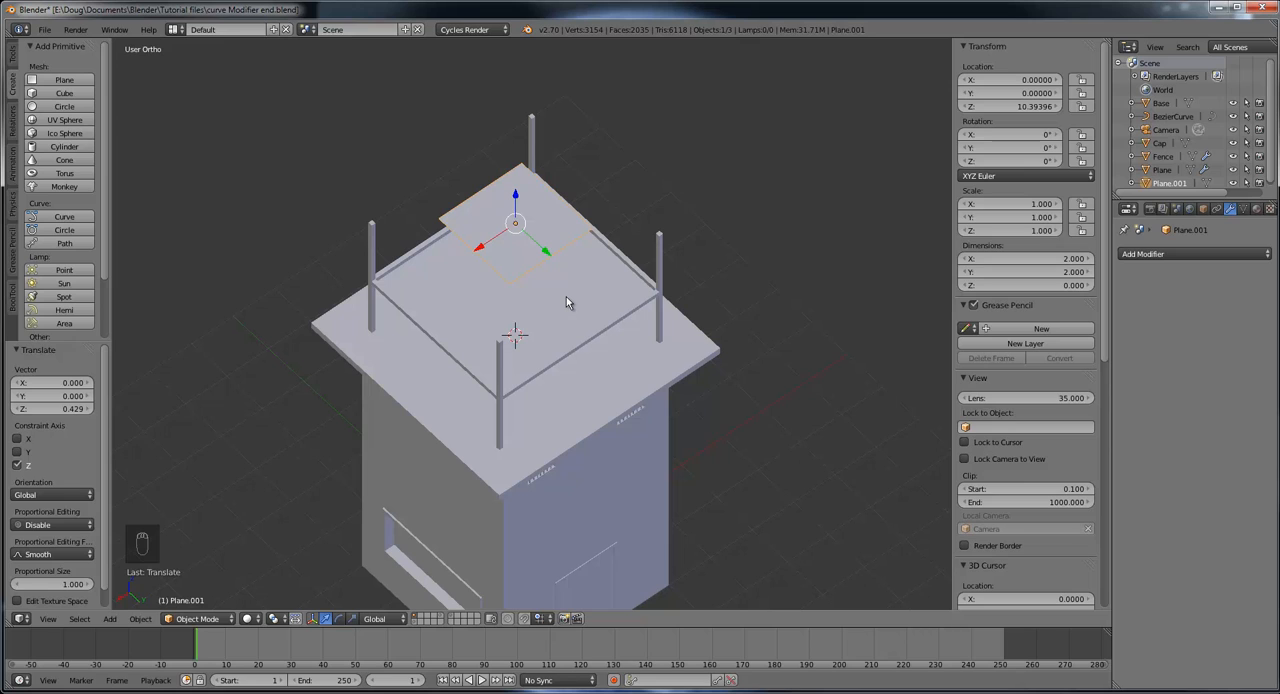
pyautogui.moveTo(566, 297); pyautogui.dragTo(620, 263, button='middle')
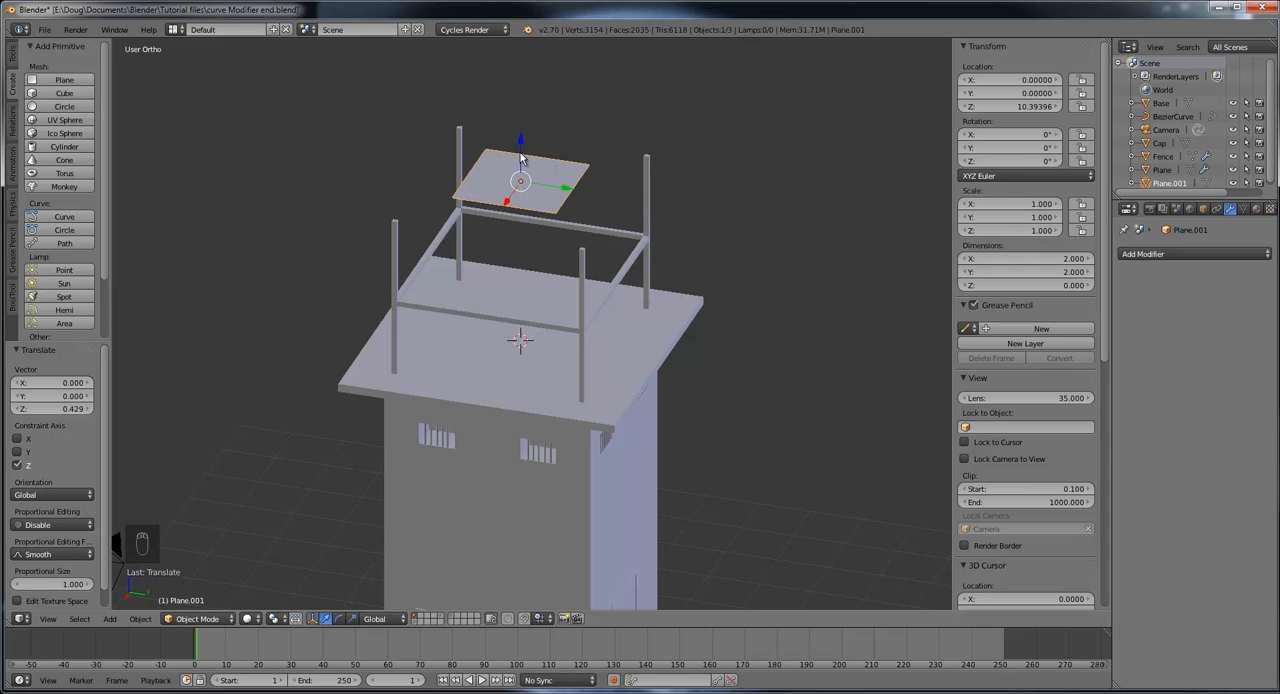
pyautogui.moveTo(568, 204); pyautogui.dragTo(497, 203, button='middle')
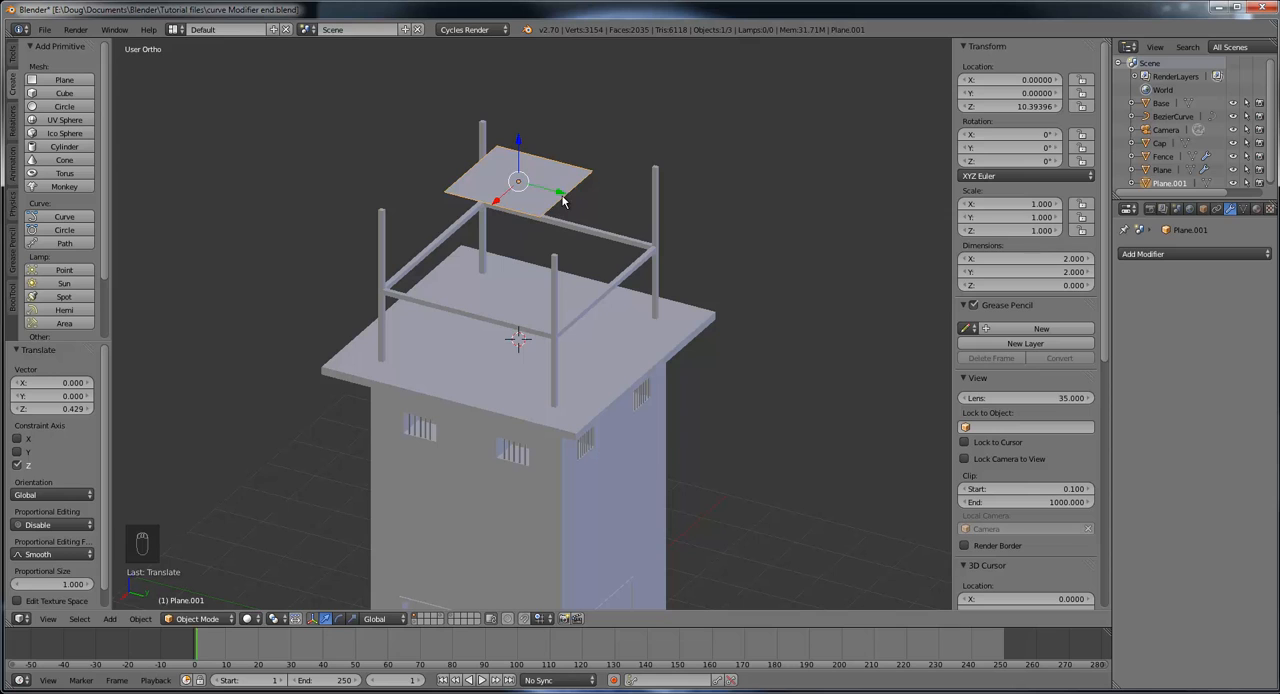
pyautogui.moveTo(573, 216); pyautogui.dragTo(516, 250, button='middle')
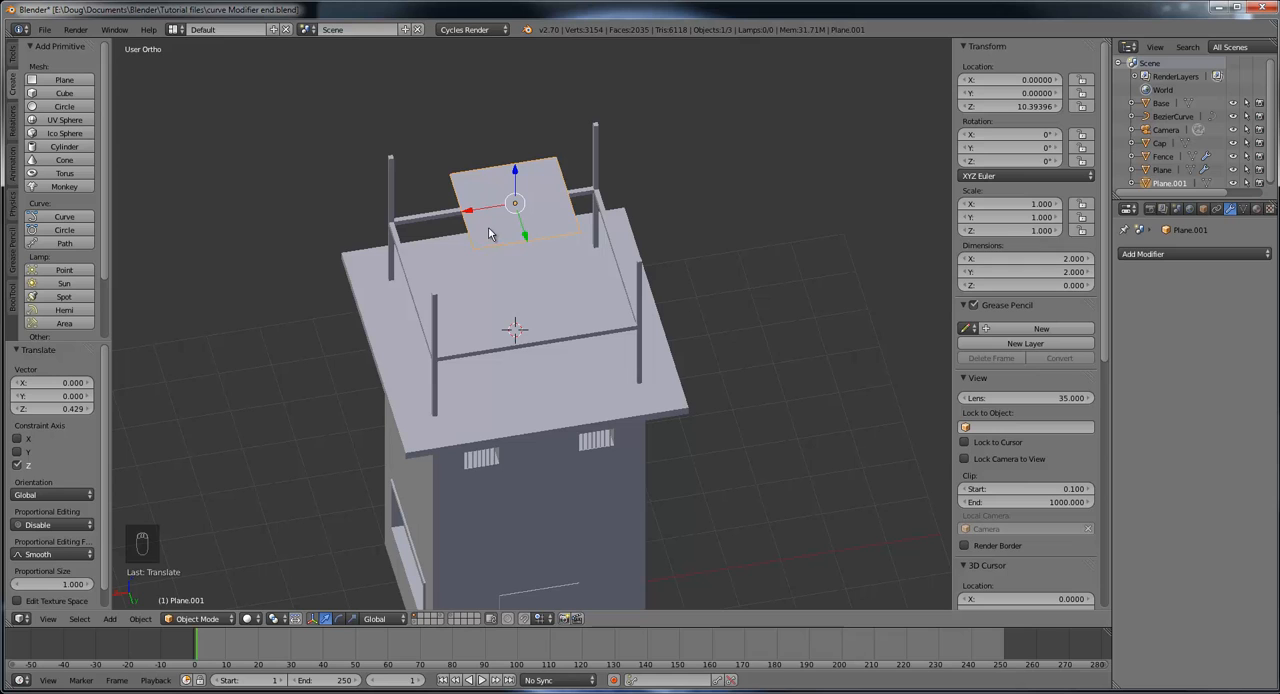
pyautogui.moveTo(540, 243); pyautogui.dragTo(760, 230, button='middle')
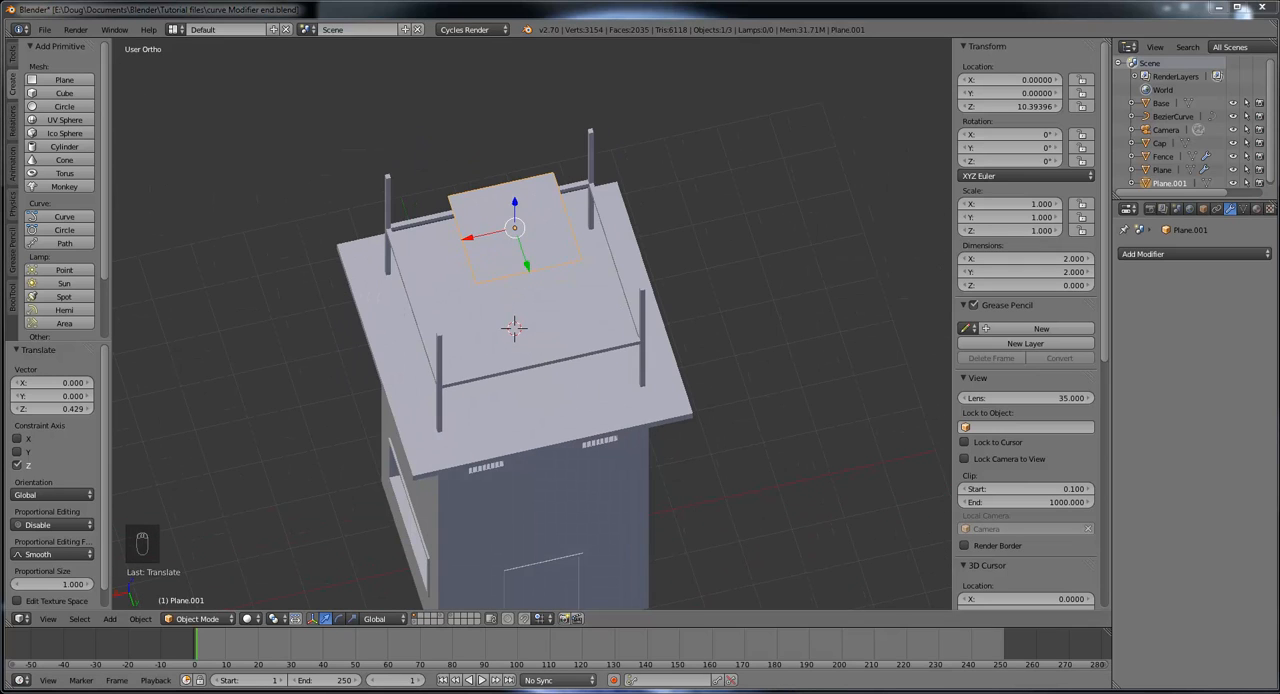
# Step: Switch to OneNote to check the watchtower's roof shape in the reference photo, and return to Blender
pyautogui.click(492, 693)
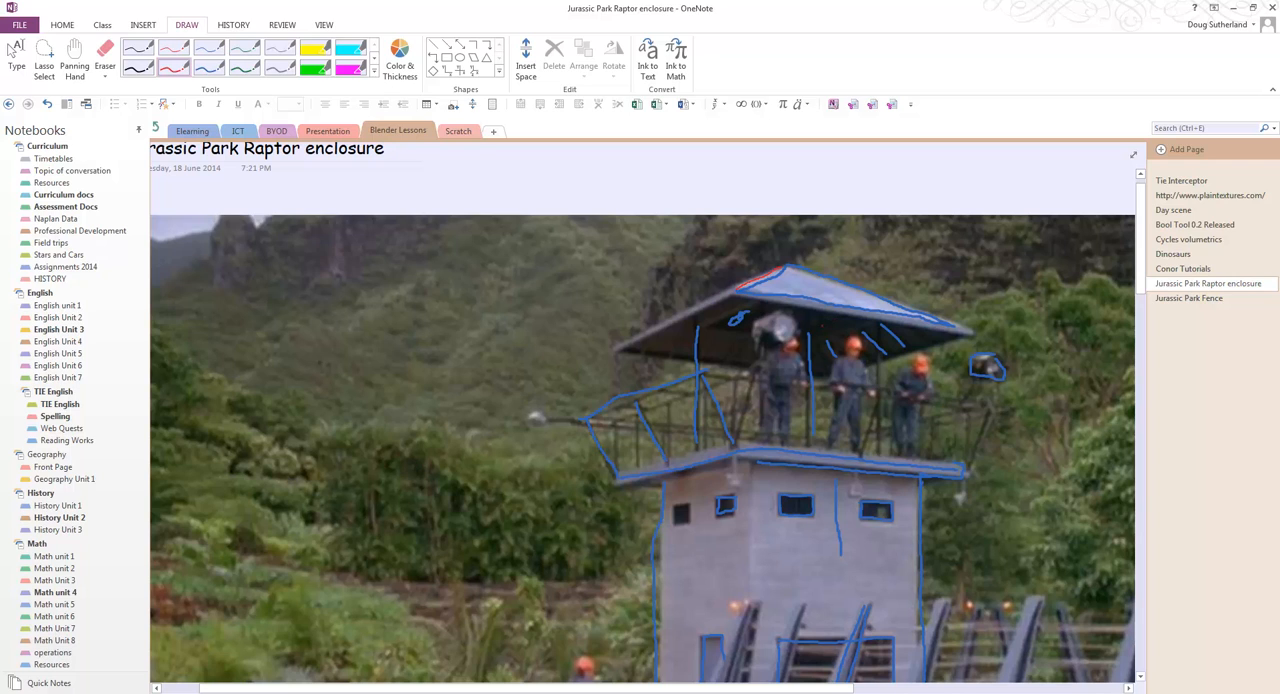
pyautogui.click(1233, 14)
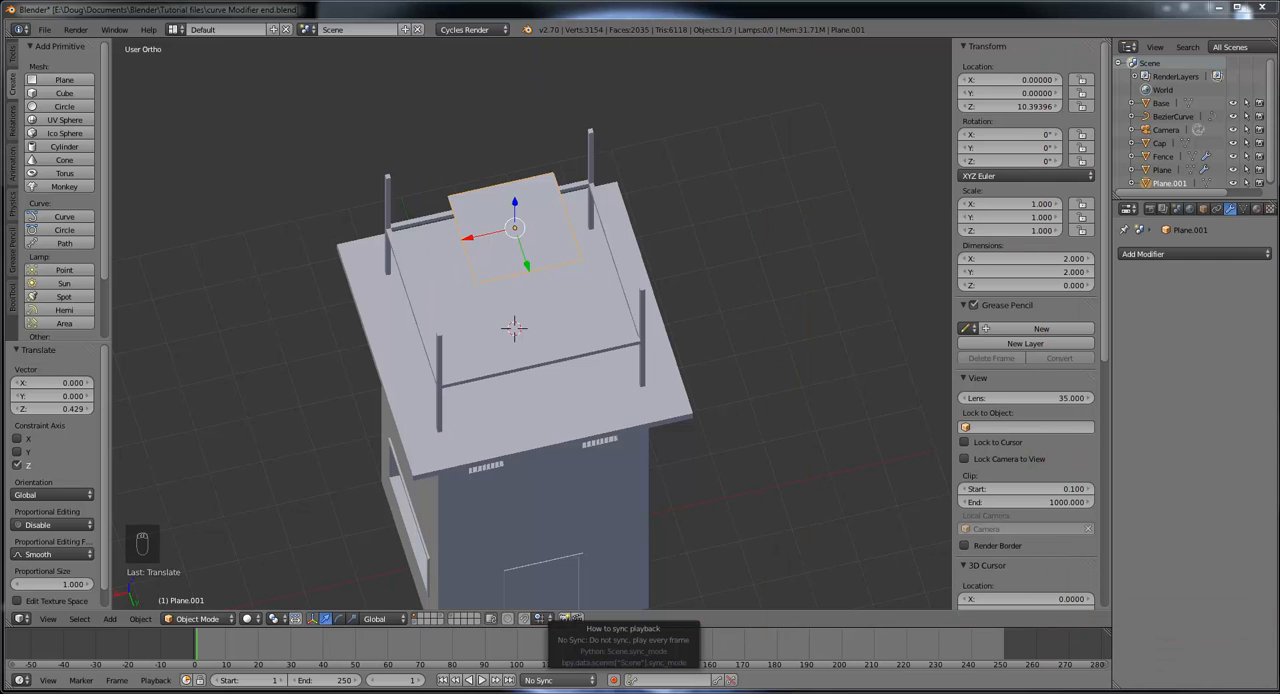
pyautogui.moveTo(604, 306); pyautogui.dragTo(567, 316, button='middle')
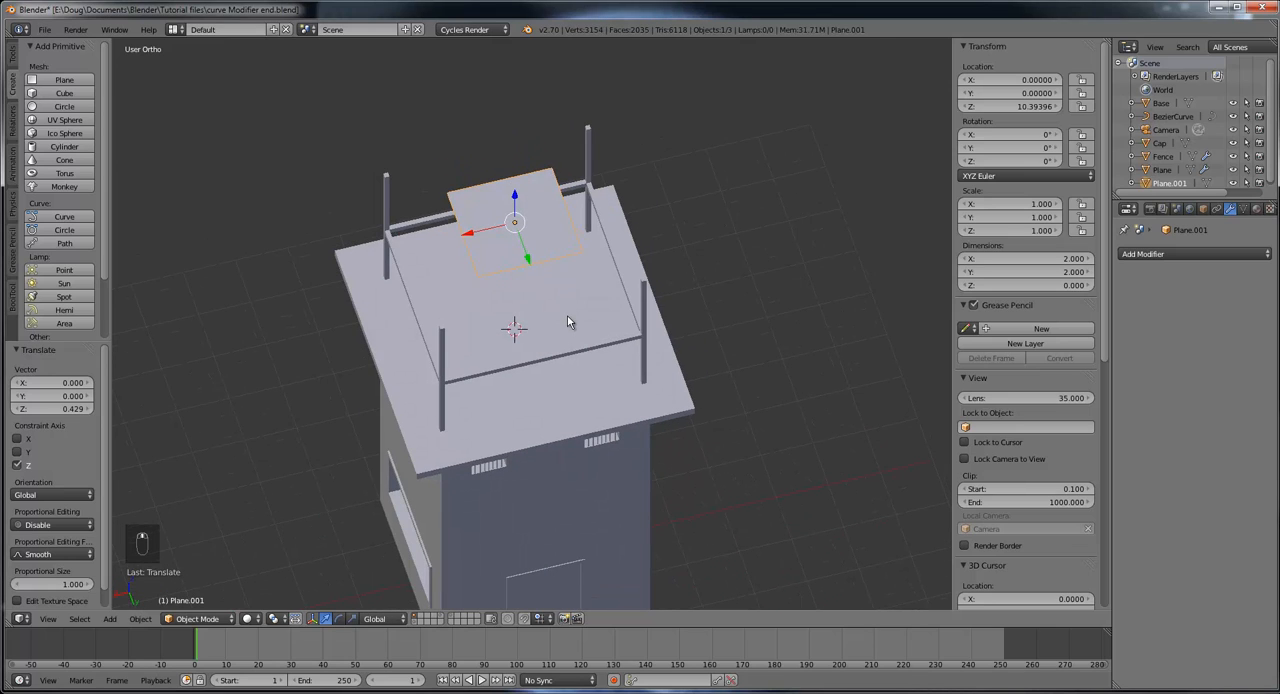
# Step: Put the roof plane in Edit Mode and select two diagonally opposite corner vertices
pyautogui.click(195, 620)
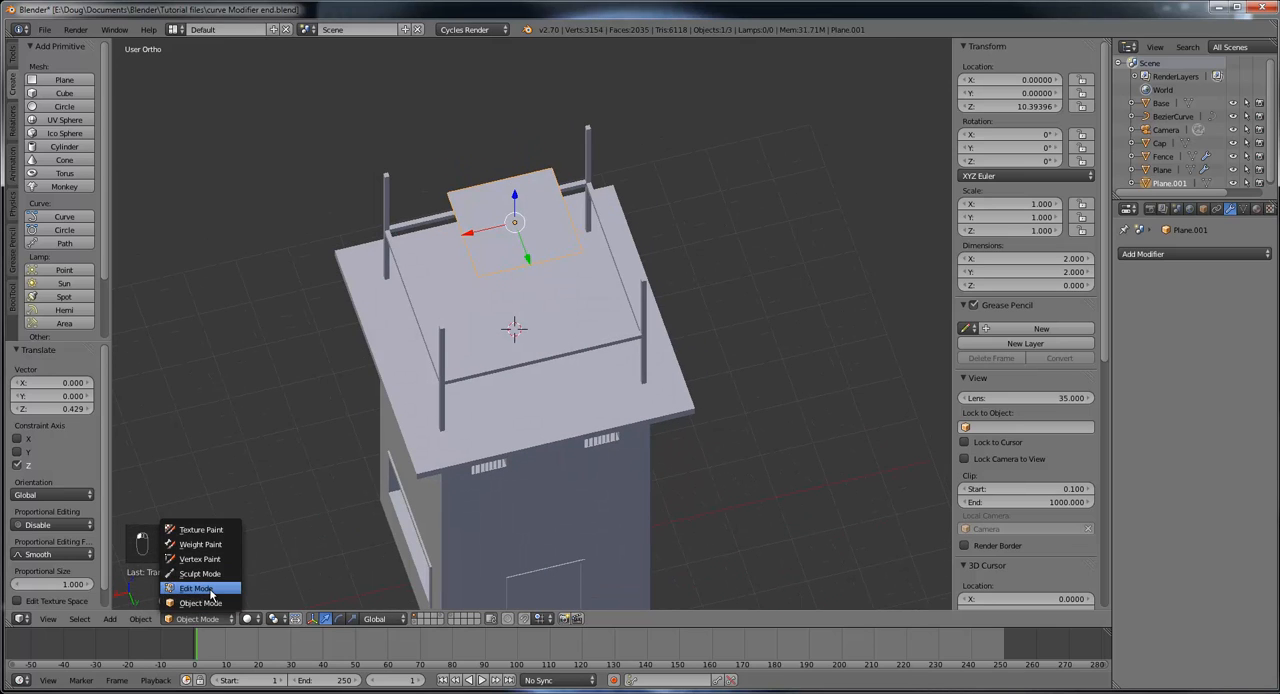
pyautogui.click(210, 588)
pyautogui.moveTo(487, 388); pyautogui.dragTo(570, 340, button='middle')
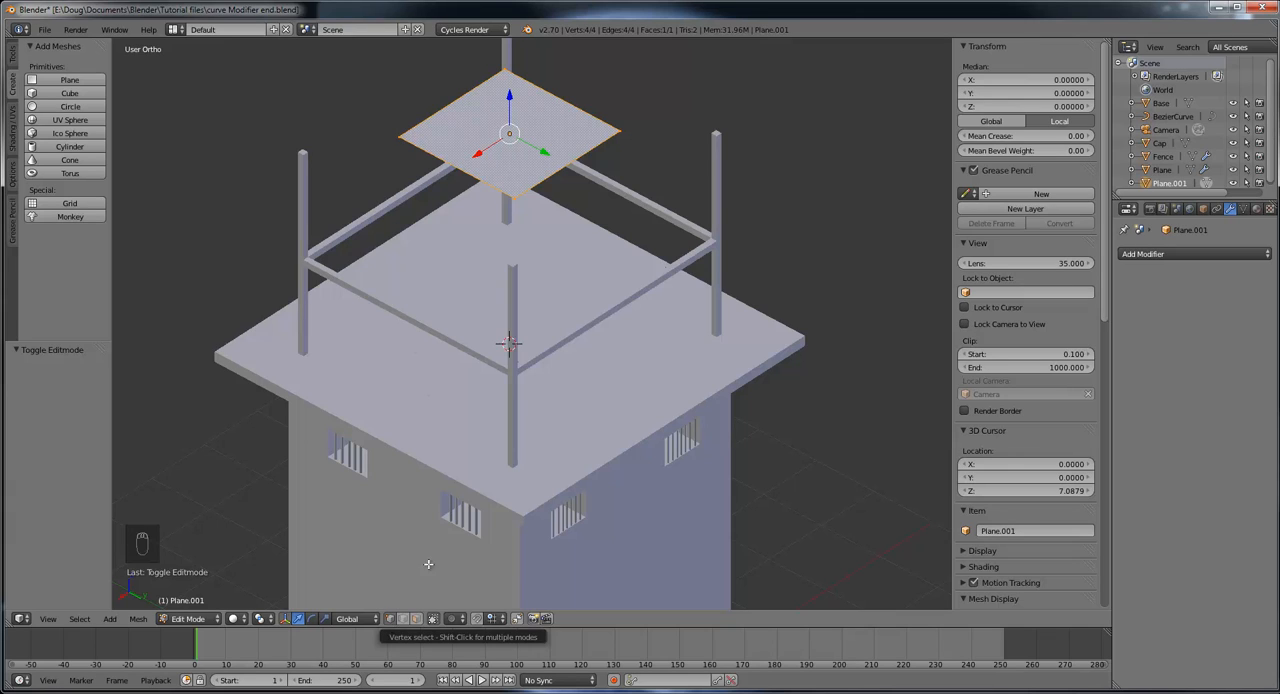
pyautogui.rightClick(397, 136)
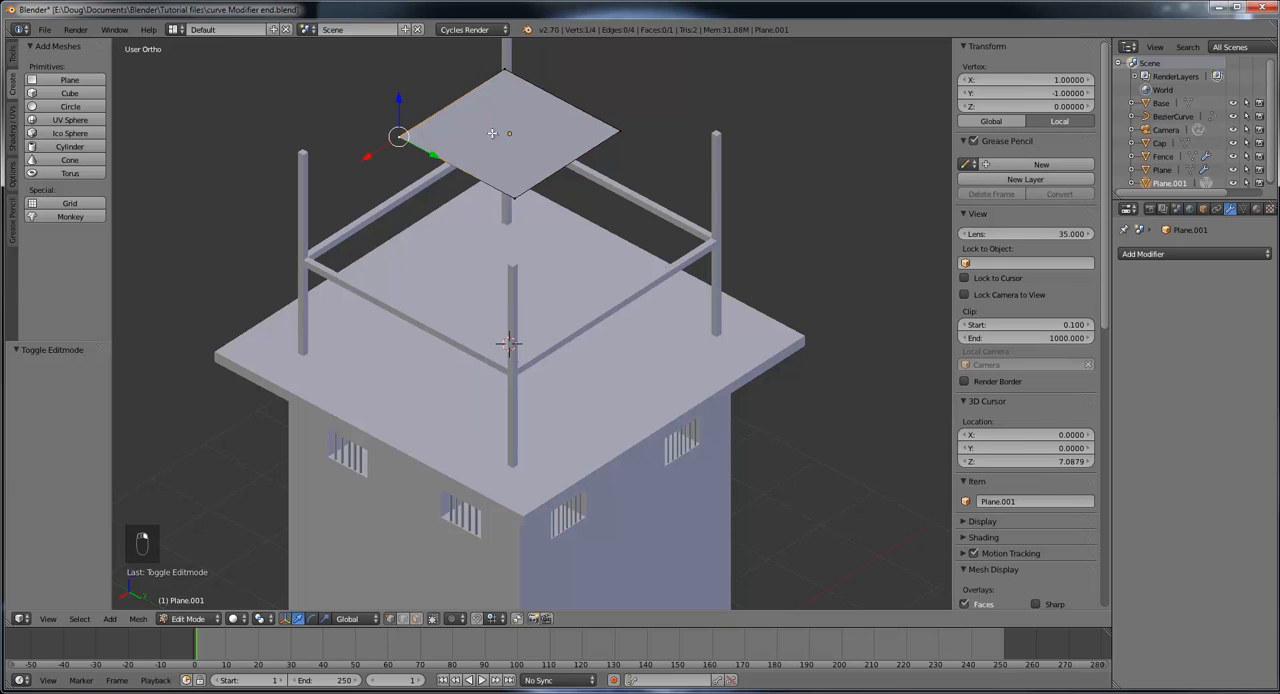
pyautogui.keyDown('shift'); pyautogui.rightClick(619, 131); pyautogui.keyUp('shift')
pyautogui.moveTo(661, 149); pyautogui.dragTo(683, 219, button='middle')
pyautogui.moveTo(611, 312); pyautogui.dragTo(642, 287, button='middle')
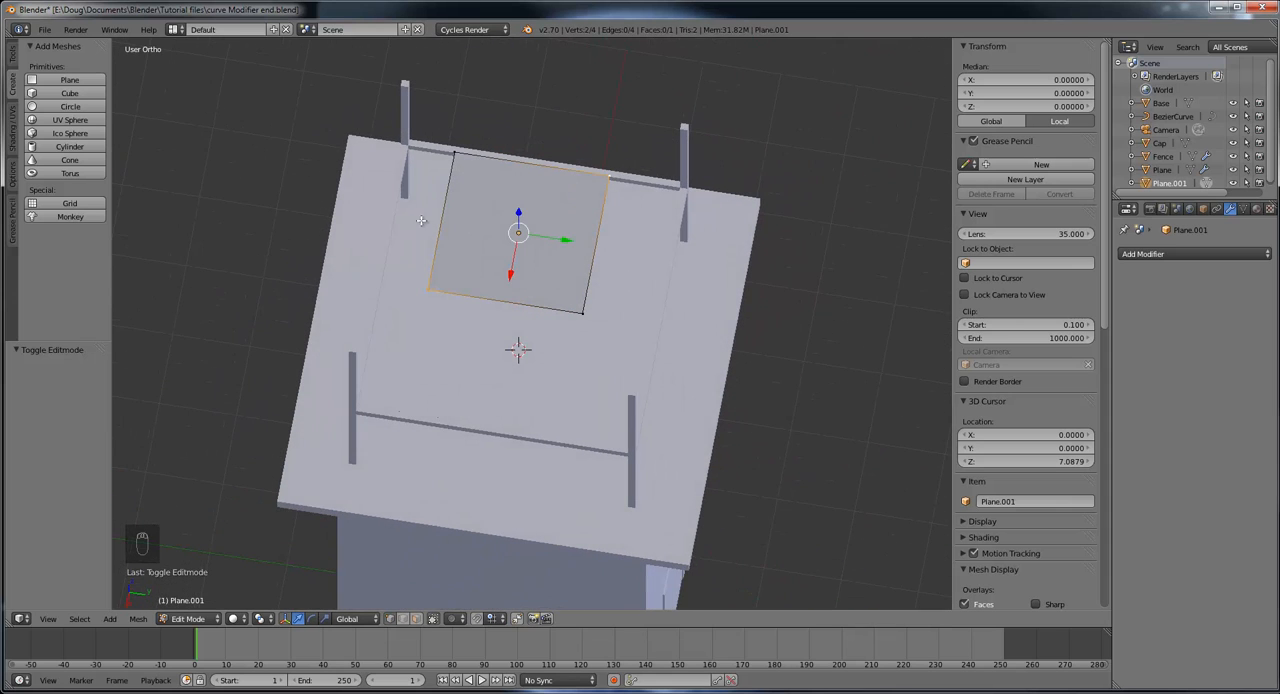
# Step: Try to bisect the roof plane with two opposite corners selected, and again with its whole face selected
pyautogui.click(13, 56)
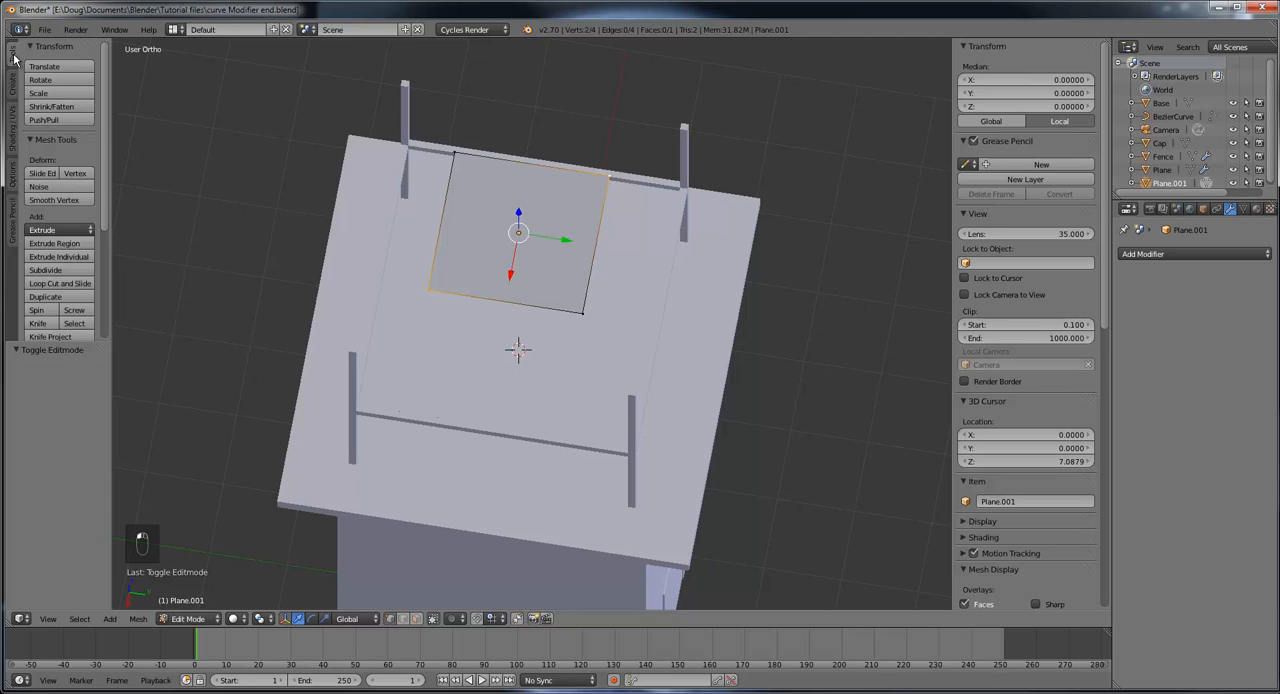
pyautogui.scroll(-1, 60, 290)
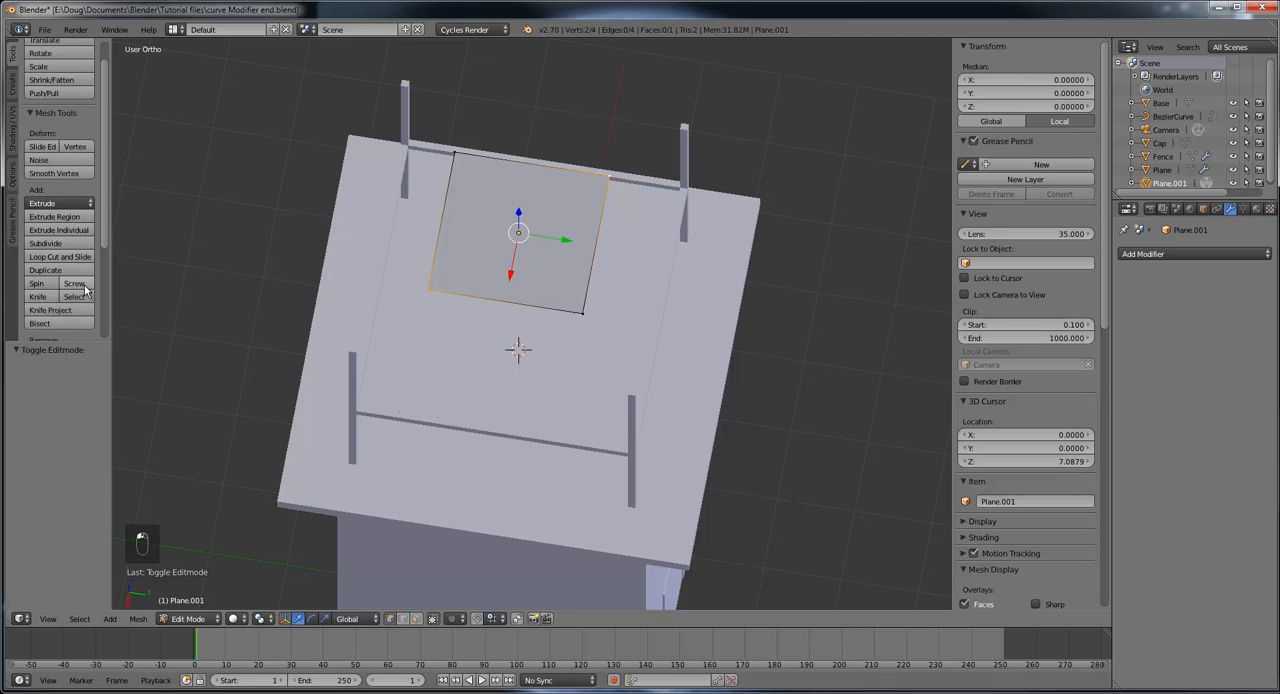
pyautogui.click(45, 323)
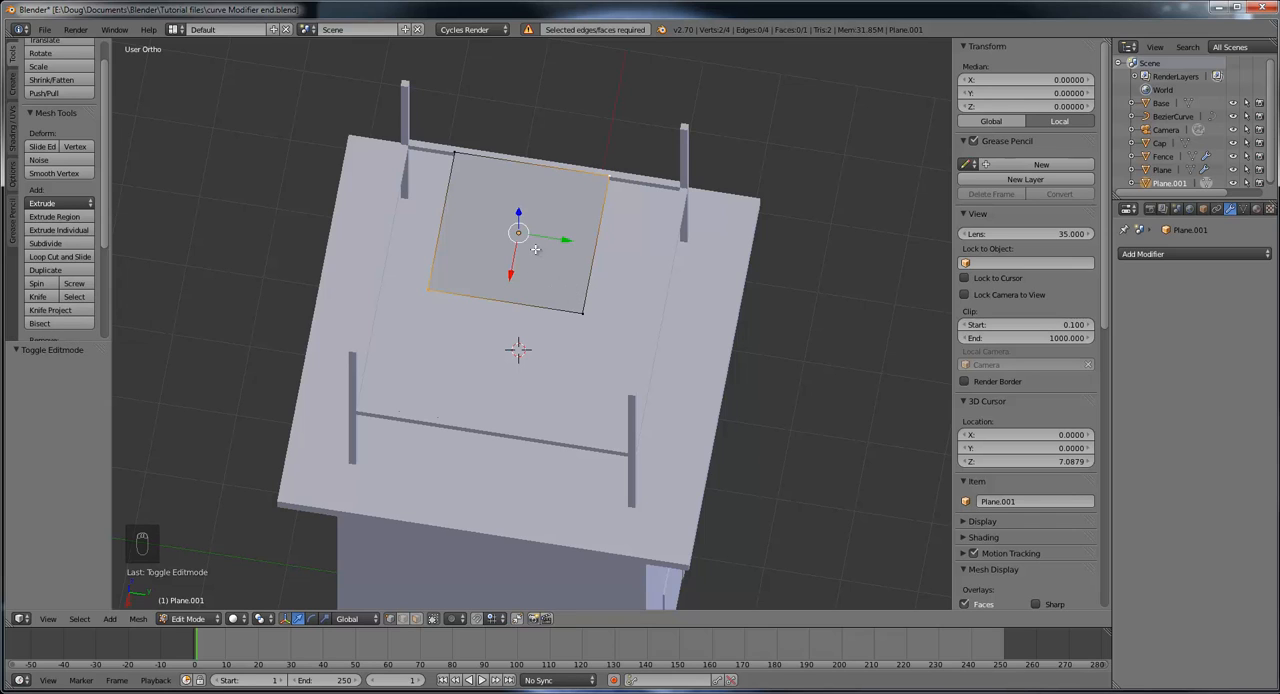
pyautogui.click(416, 618)
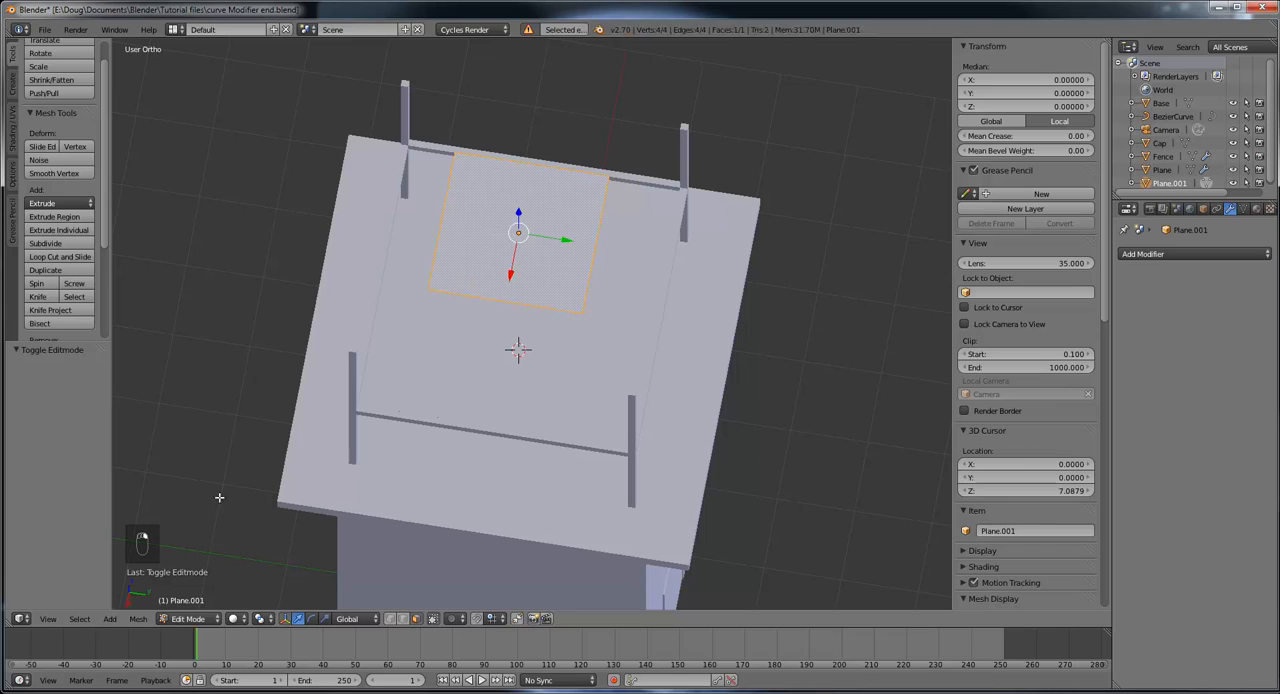
pyautogui.click(40, 324)
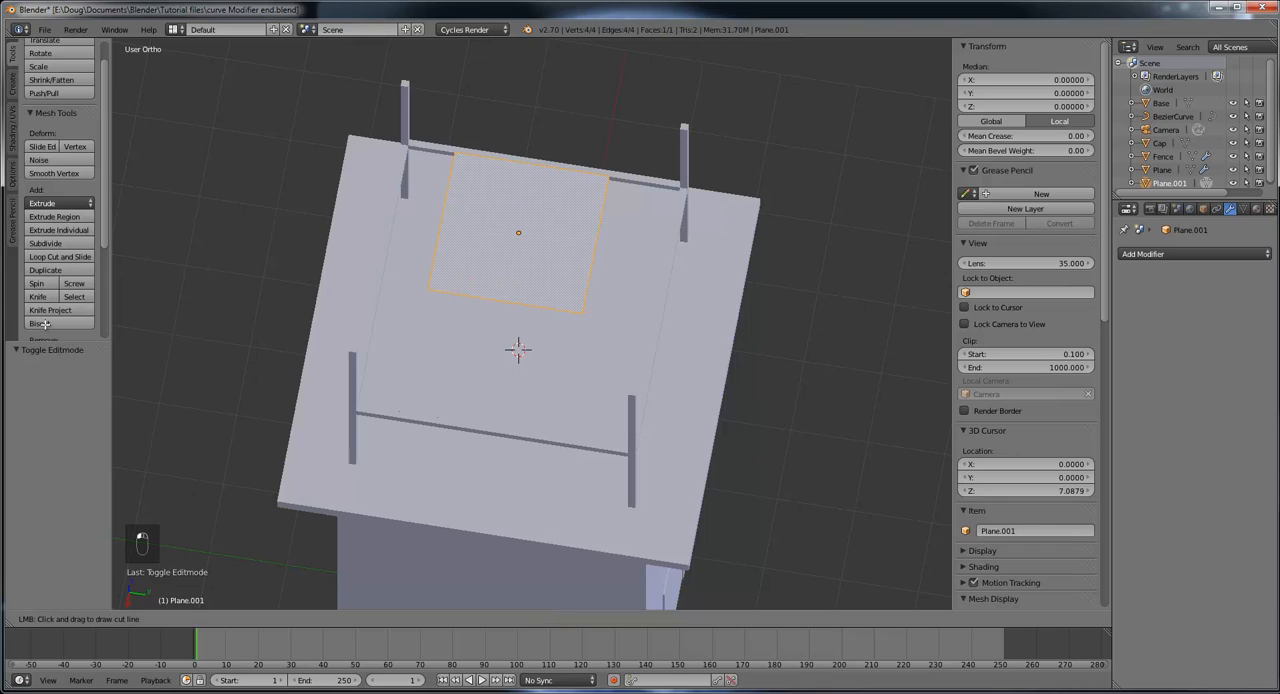
pyautogui.press('Escape')
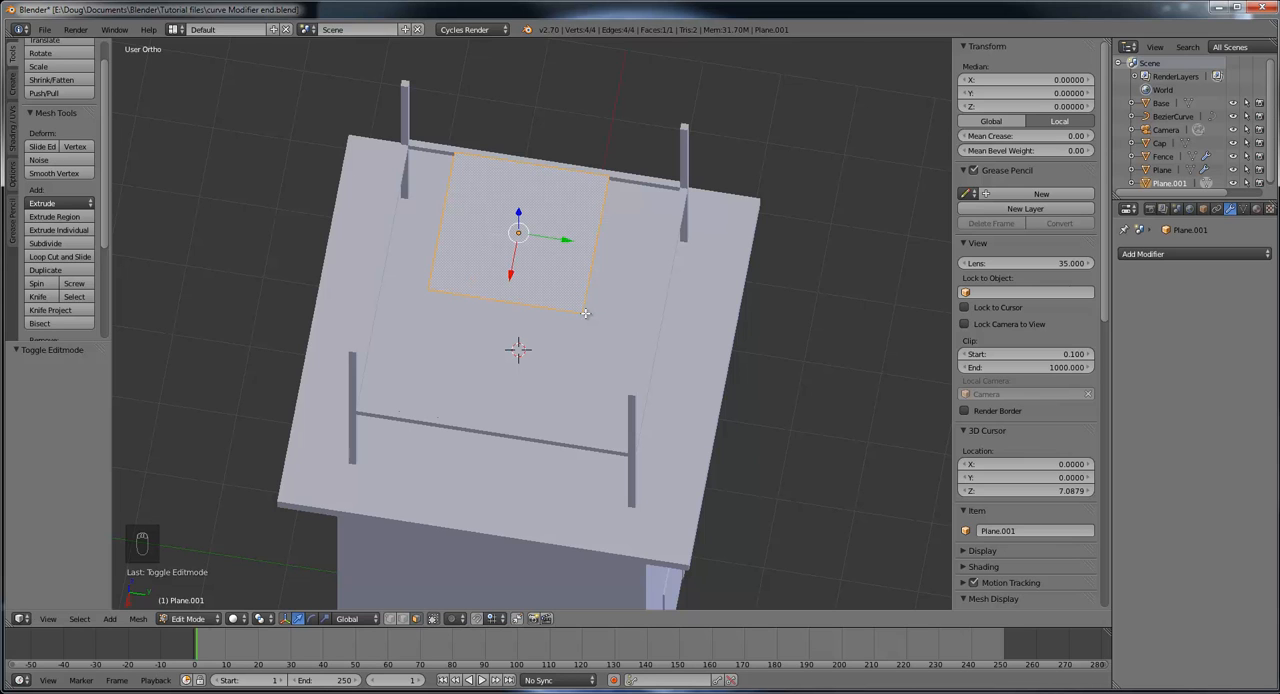
pyautogui.moveTo(601, 334); pyautogui.dragTo(550, 276, button='middle')
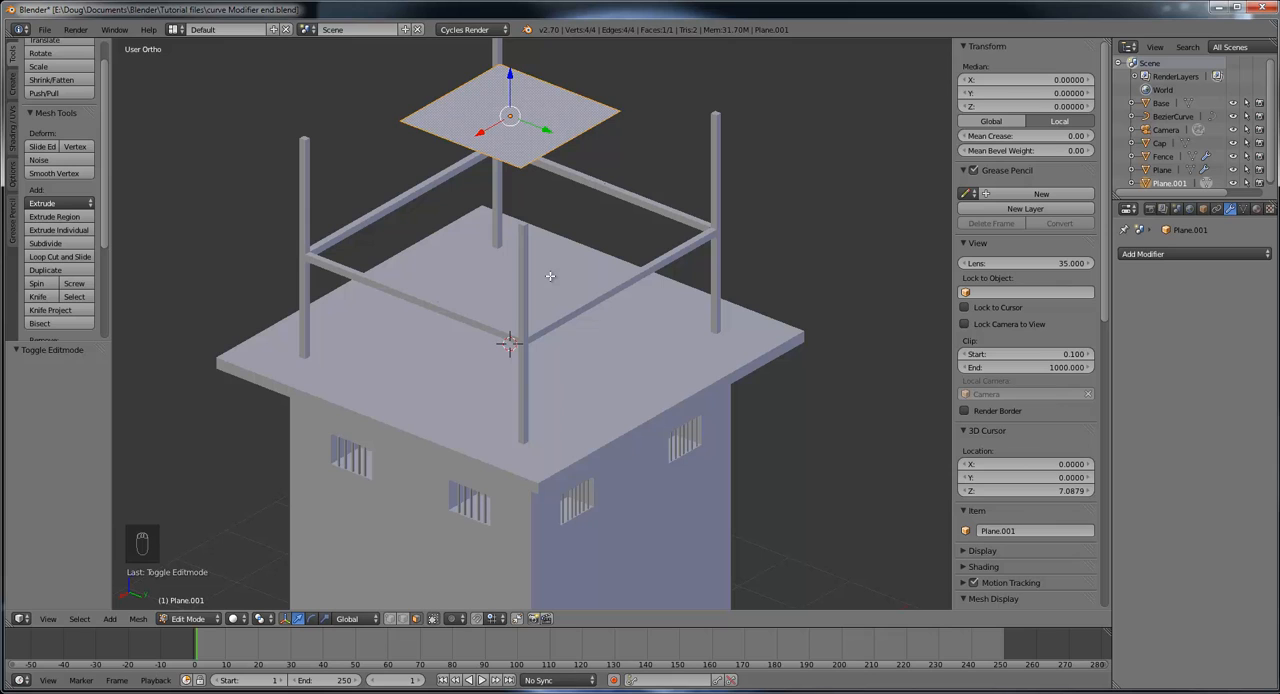
pyautogui.hotkey('ctrl', 'z')
# Step: Try joining two diagonally opposite corner vertices of the roof plane with an edge
pyautogui.moveTo(550, 276); pyautogui.dragTo(432, 196, button='middle')
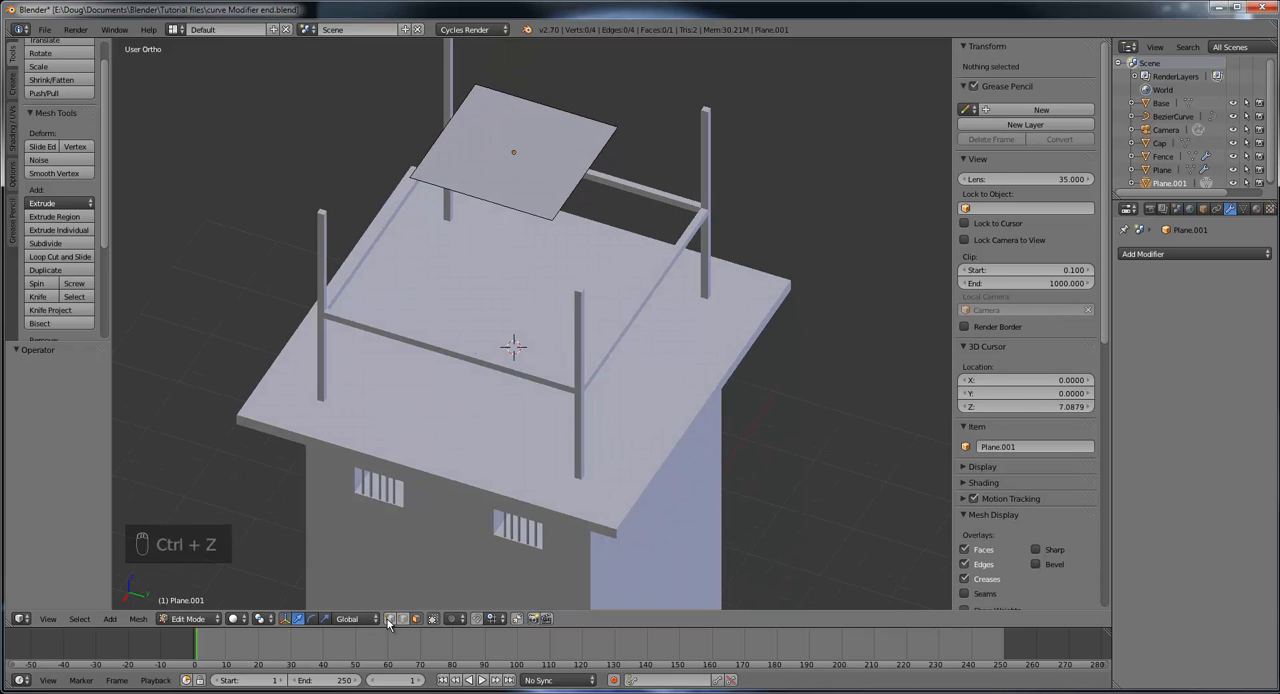
pyautogui.rightClick(411, 174)
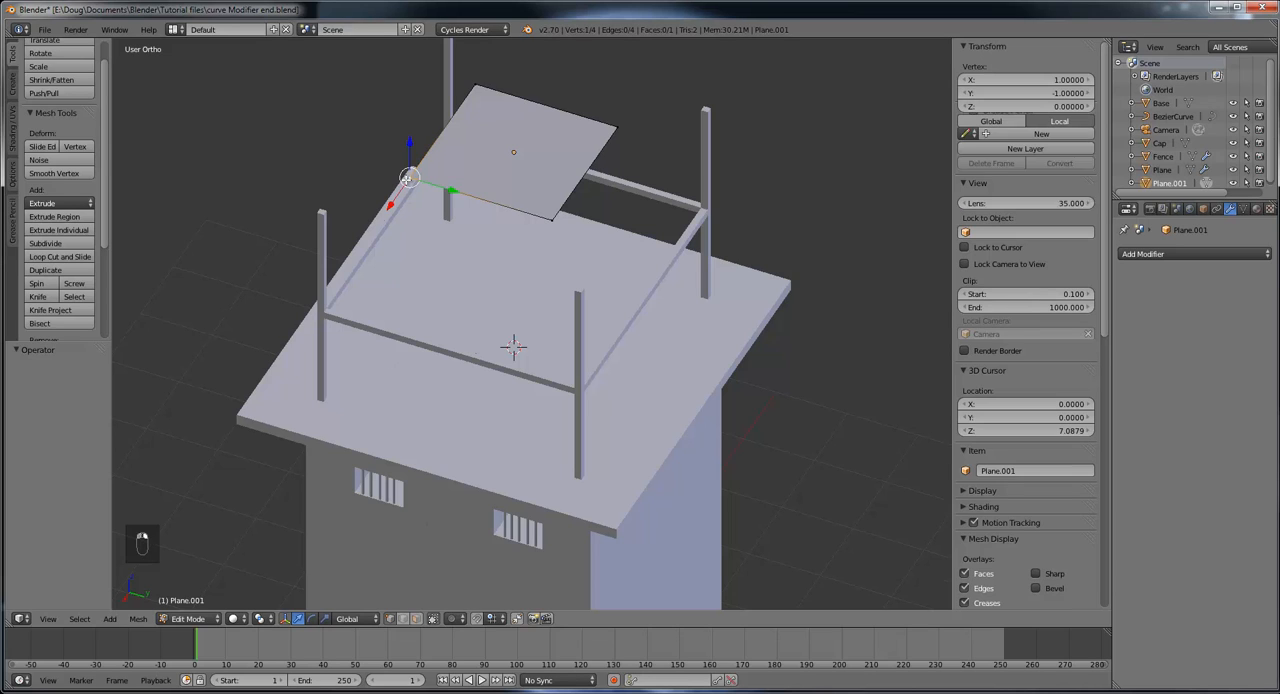
pyautogui.keyDown('shift'); pyautogui.rightClick(614, 126); pyautogui.keyUp('shift')
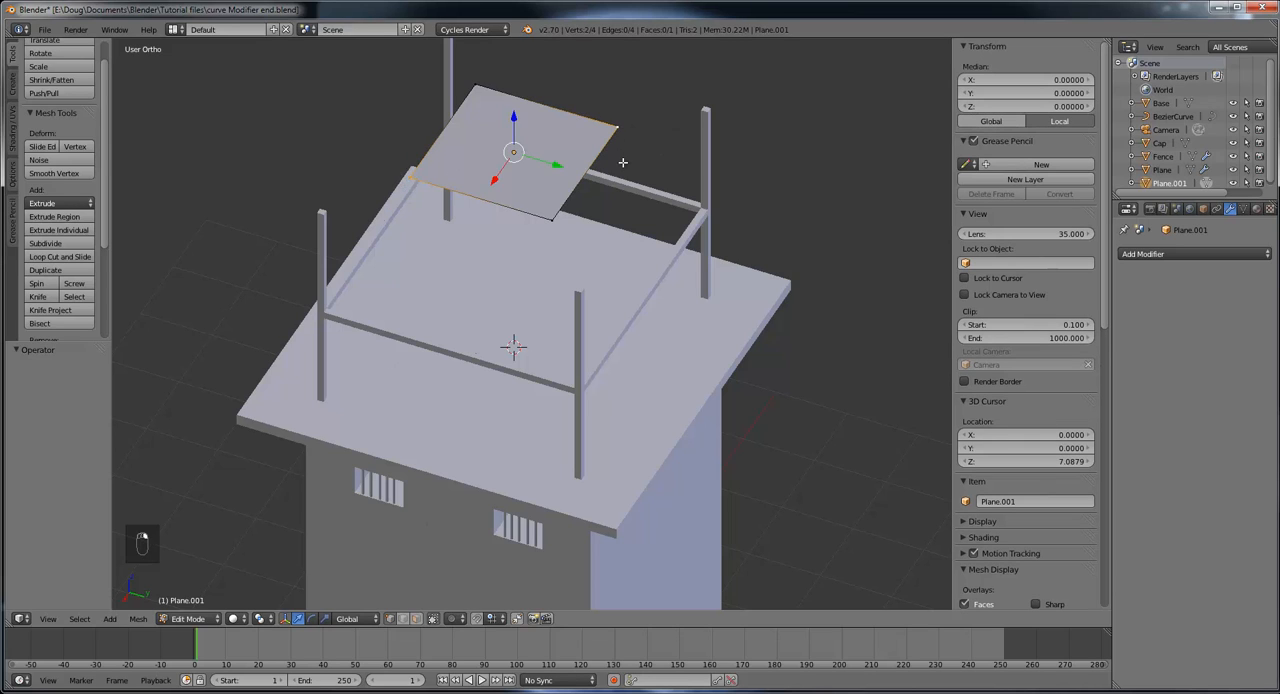
pyautogui.press('f')
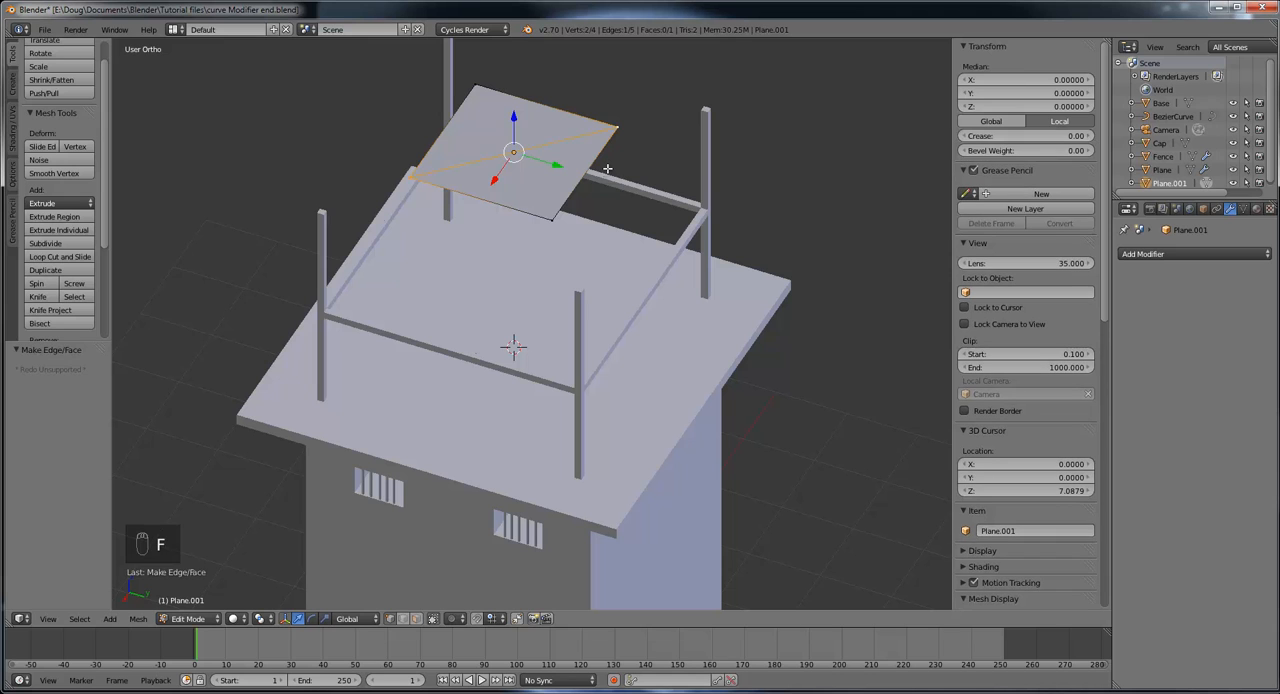
# Step: Try joining the other two opposite corners of the roof plane with a second diagonal edge
pyautogui.moveTo(630, 197); pyautogui.dragTo(523, 281, button='middle')
pyautogui.scroll(2, 510, 283)
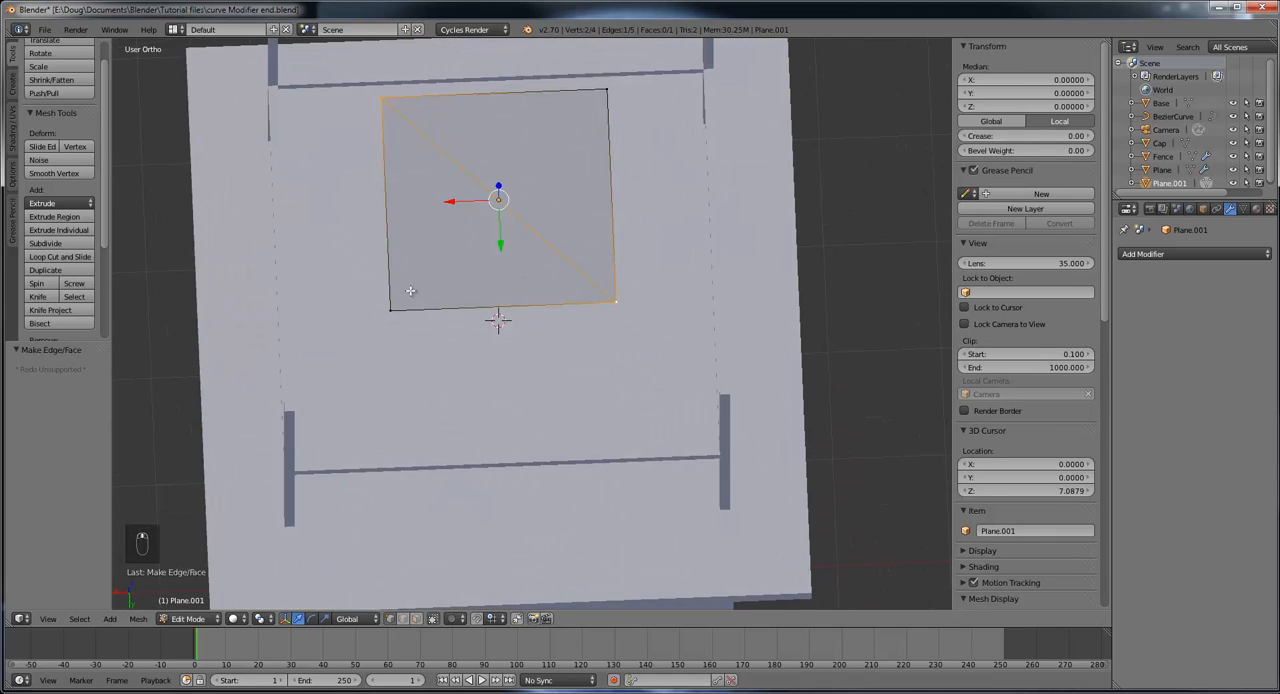
pyautogui.rightClick(392, 306)
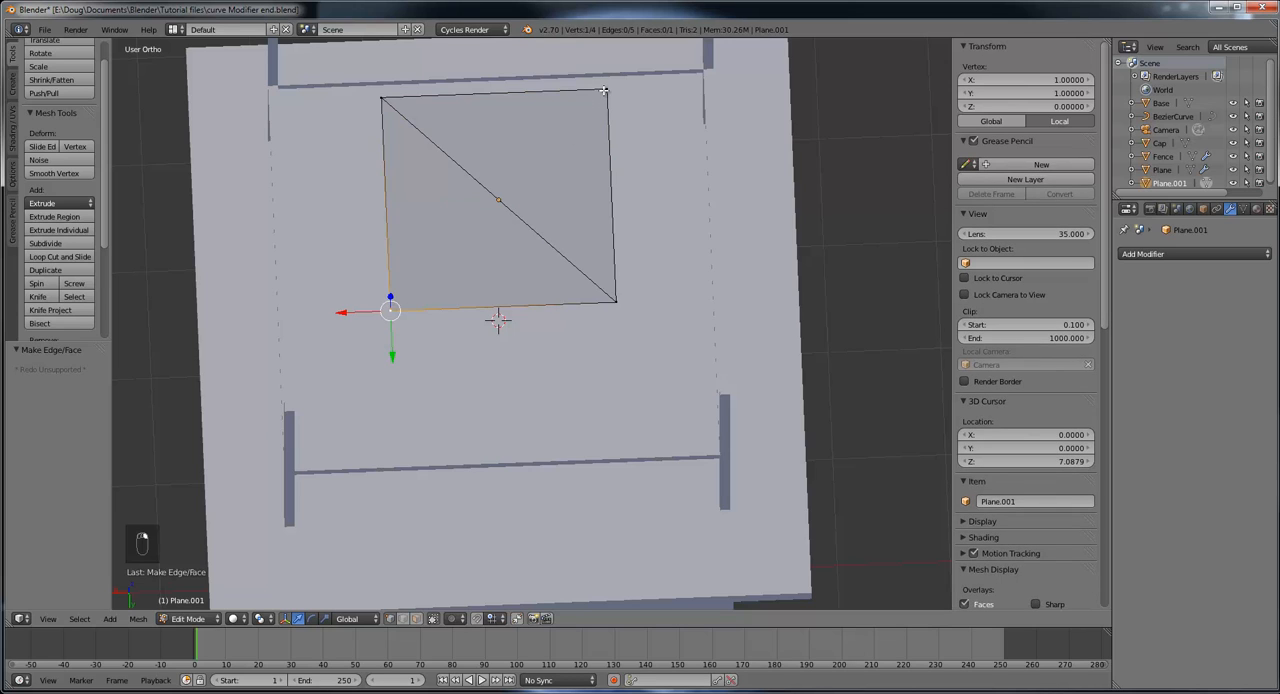
pyautogui.keyDown('shift'); pyautogui.rightClick(604, 90); pyautogui.keyUp('shift')
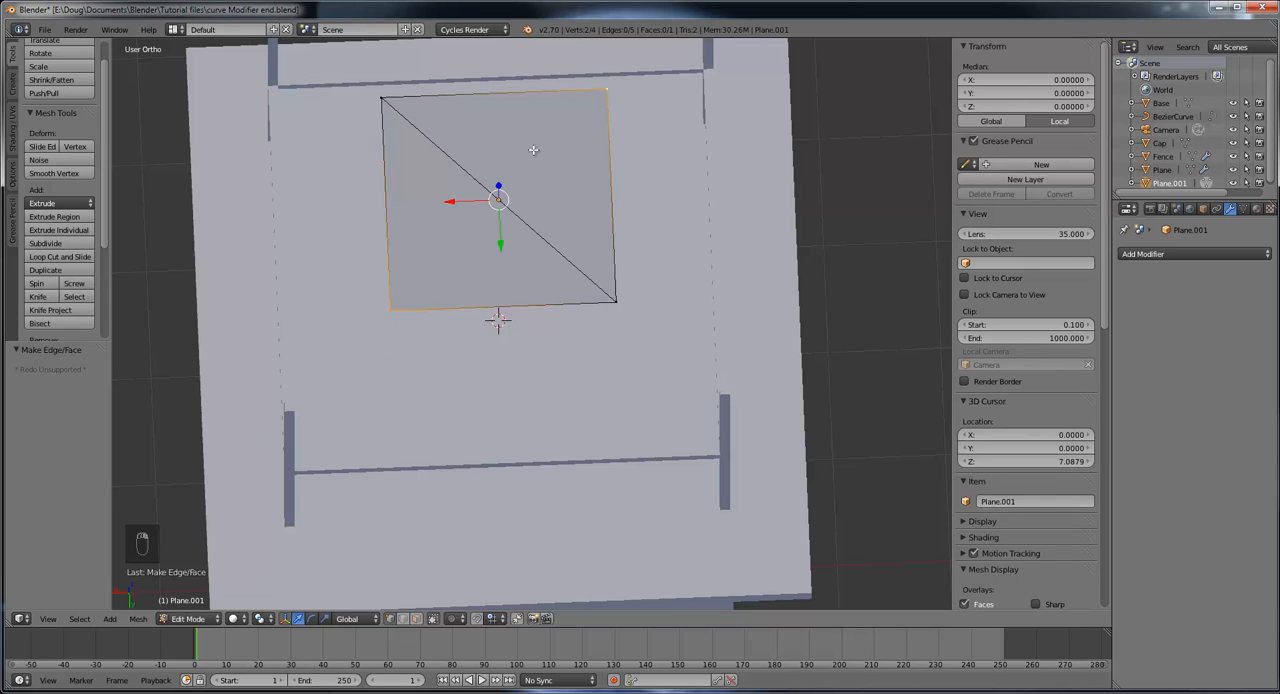
pyautogui.press('f')
pyautogui.moveTo(566, 171)
pyautogui.mouseDown(button='middle')
pyautogui.moveTo(571, 143)
pyautogui.moveTo(565, 155)
pyautogui.mouseUp(button='middle')
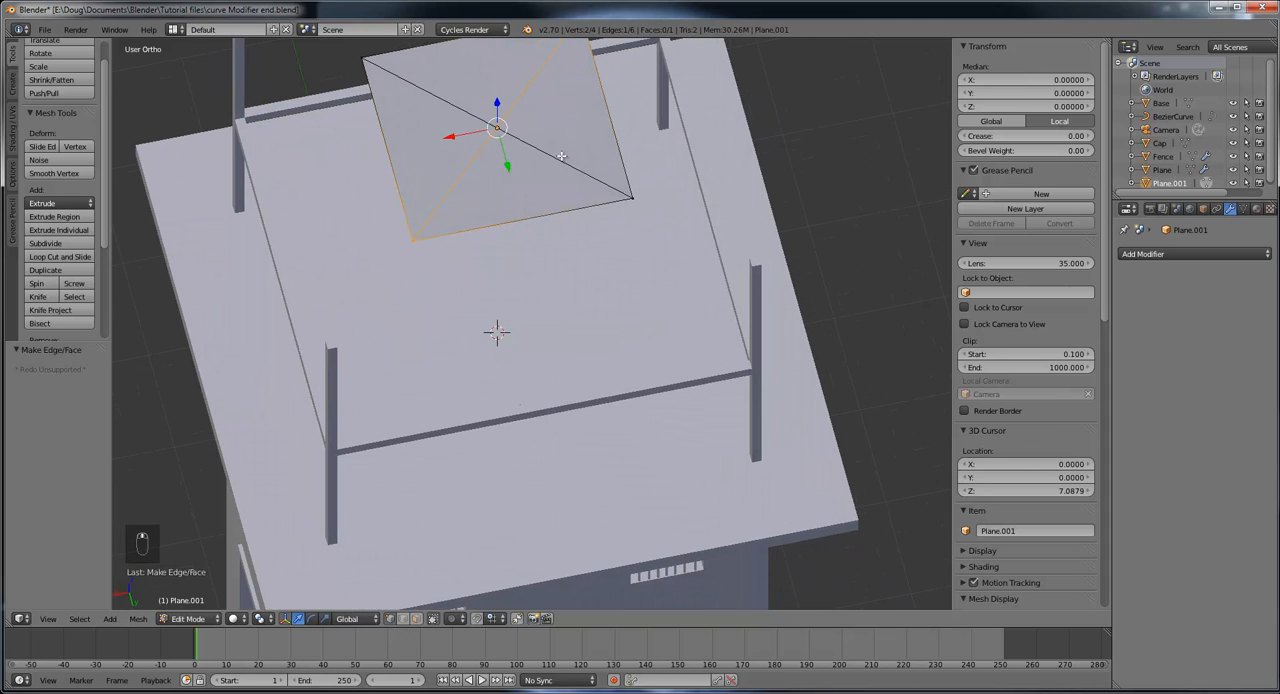
# Step: Undo both diagonal edges made across the roof plane
pyautogui.hotkey('ctrl', 'z')
pyautogui.hotkey('ctrl', 'z')
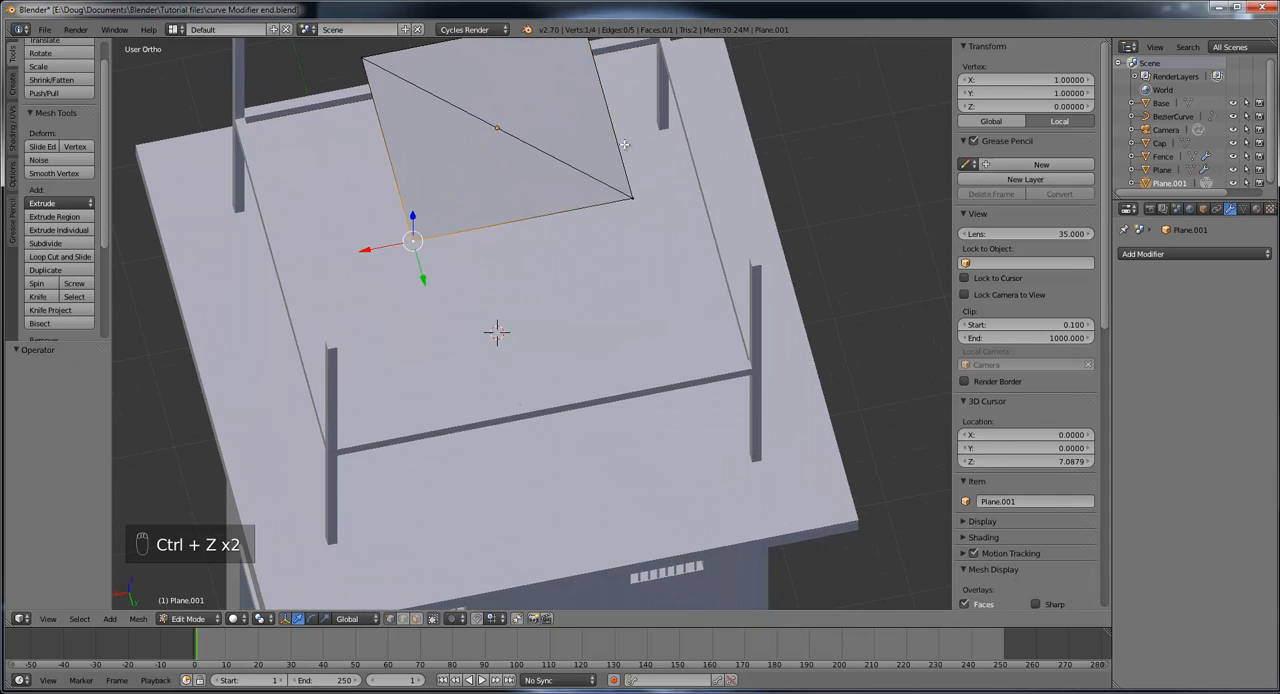
pyautogui.hotkey('ctrl', 'z')
pyautogui.hotkey('ctrl', 'z')
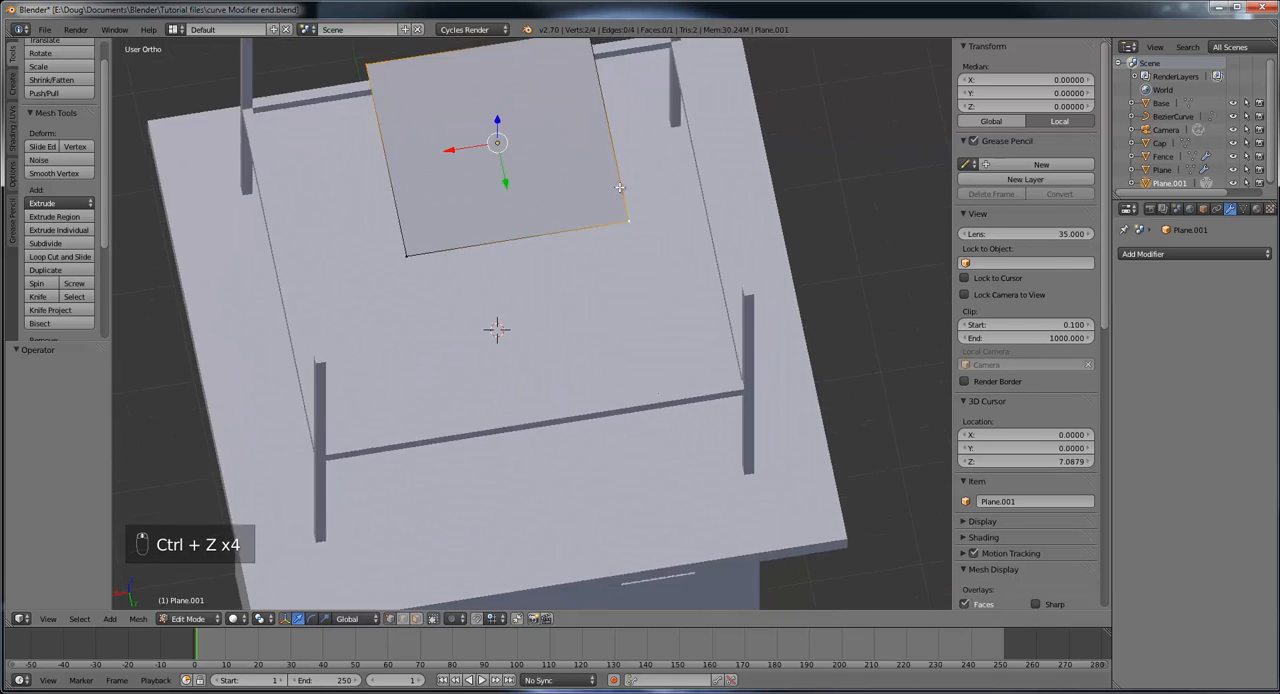
# Step: Cut the roof plane with the Knife along one diagonal, from corner to opposite corner
pyautogui.moveTo(619, 187); pyautogui.dragTo(626, 194, button='middle')
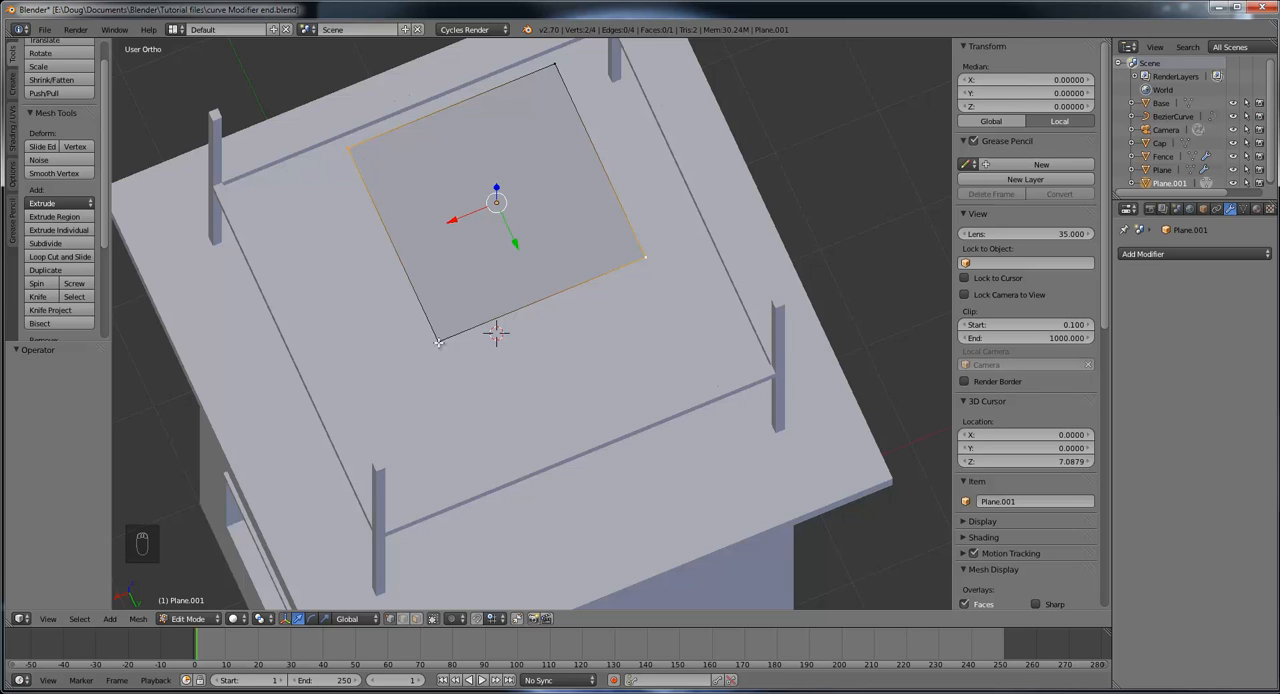
pyautogui.click(40, 297)
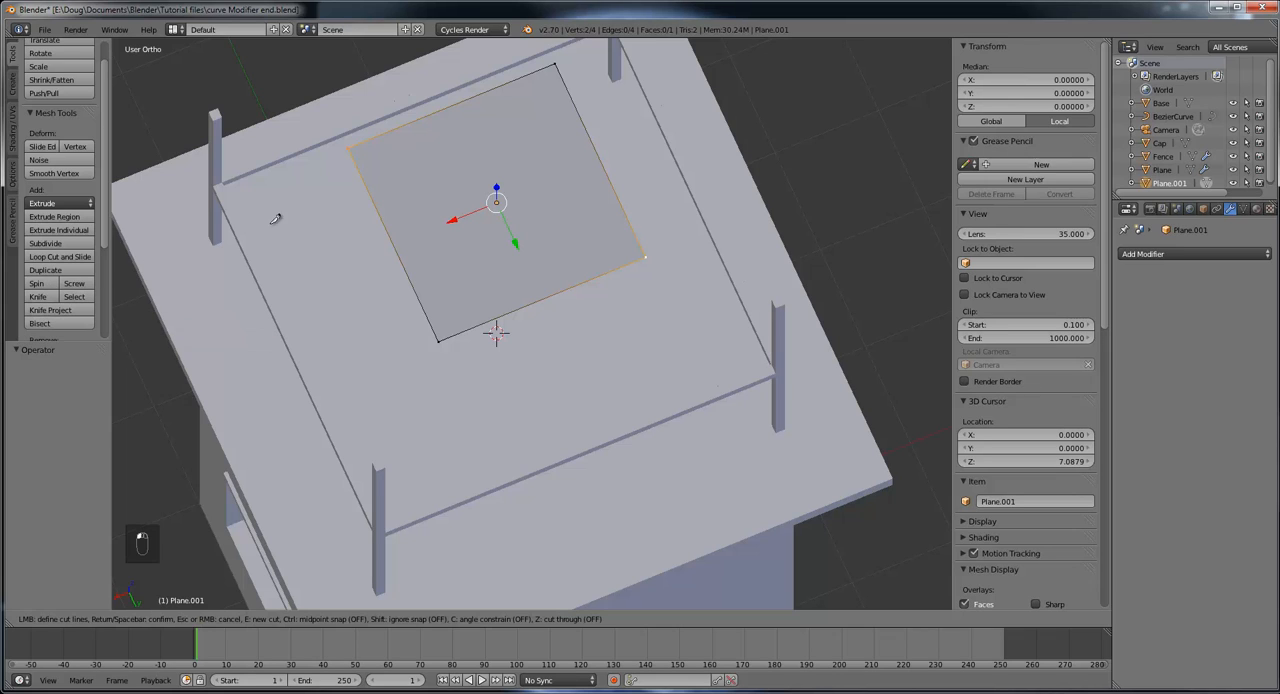
pyautogui.click(350, 147)
pyautogui.click(646, 255)
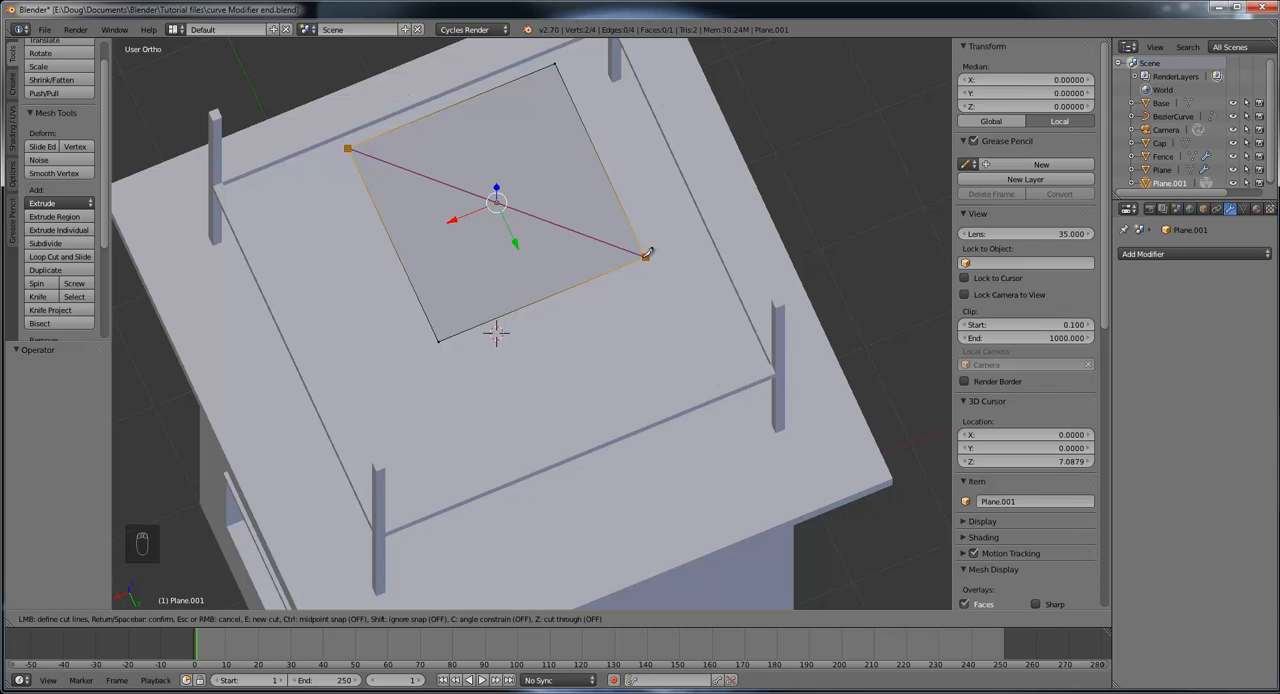
pyautogui.press('e')
pyautogui.press('Return')
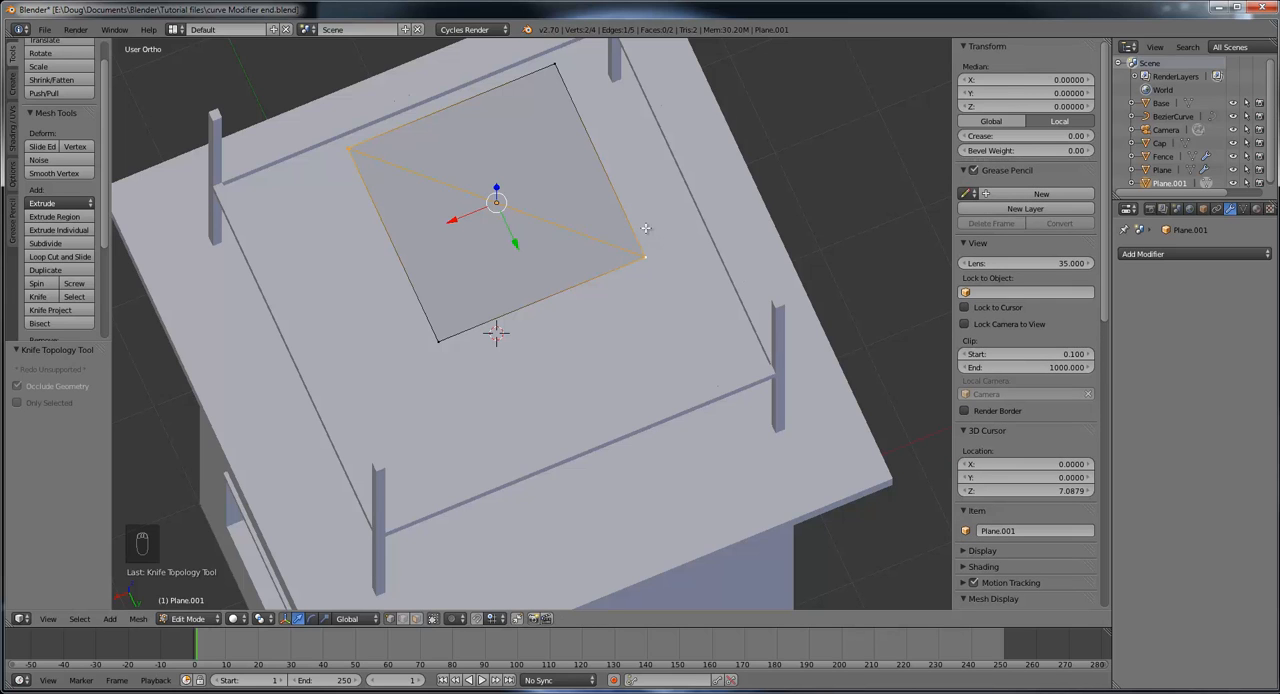
# Step: Cut the roof plane with the Knife along its other diagonal, crossing the first cut at the centre
pyautogui.moveTo(620, 217); pyautogui.dragTo(472, 201, button='middle')
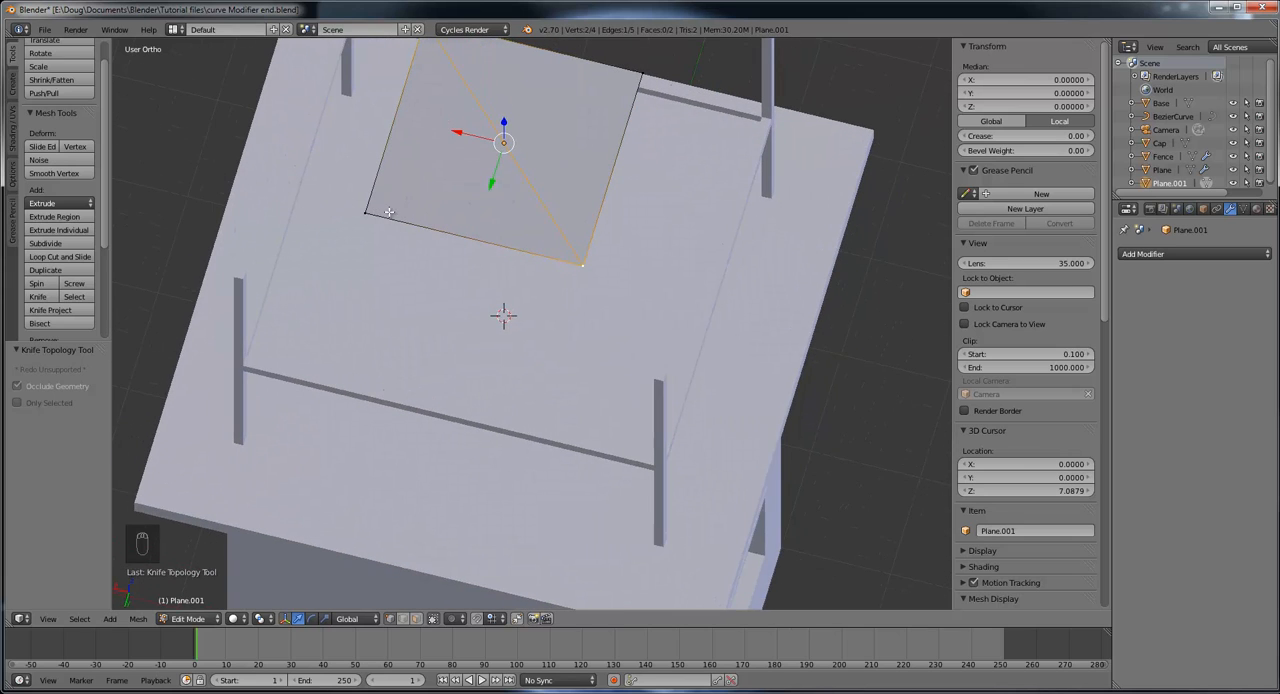
pyautogui.click(38, 297)
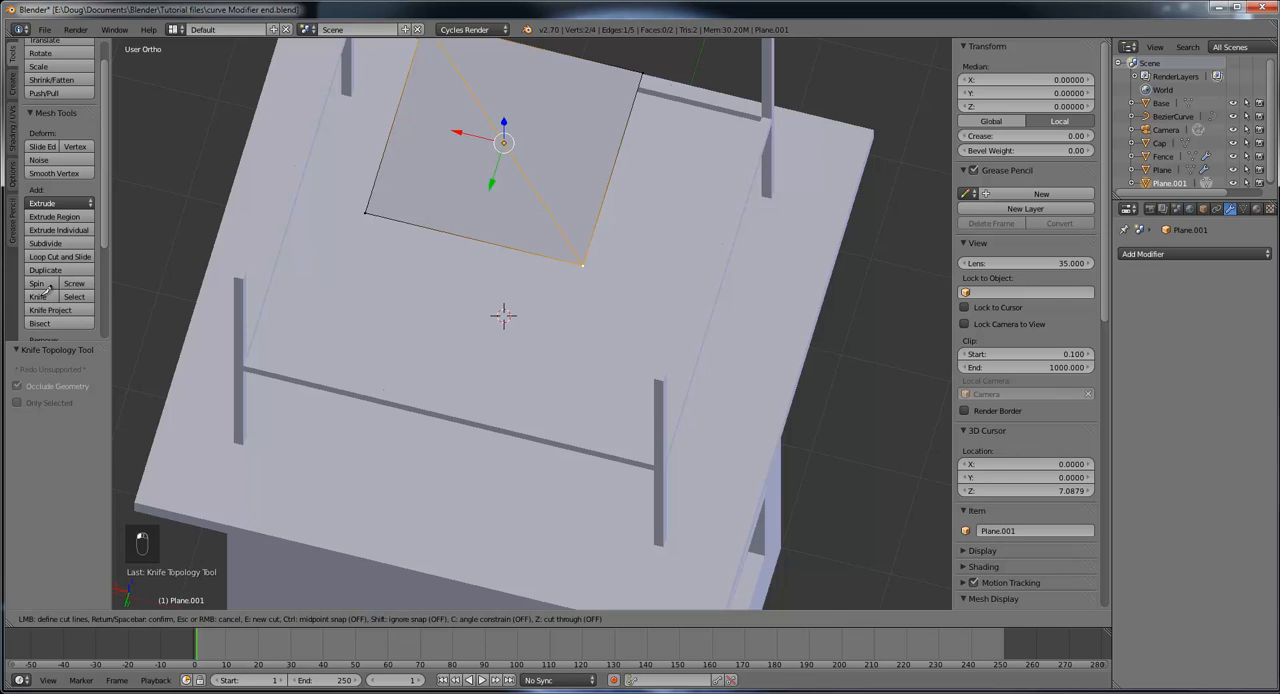
pyautogui.click(369, 210)
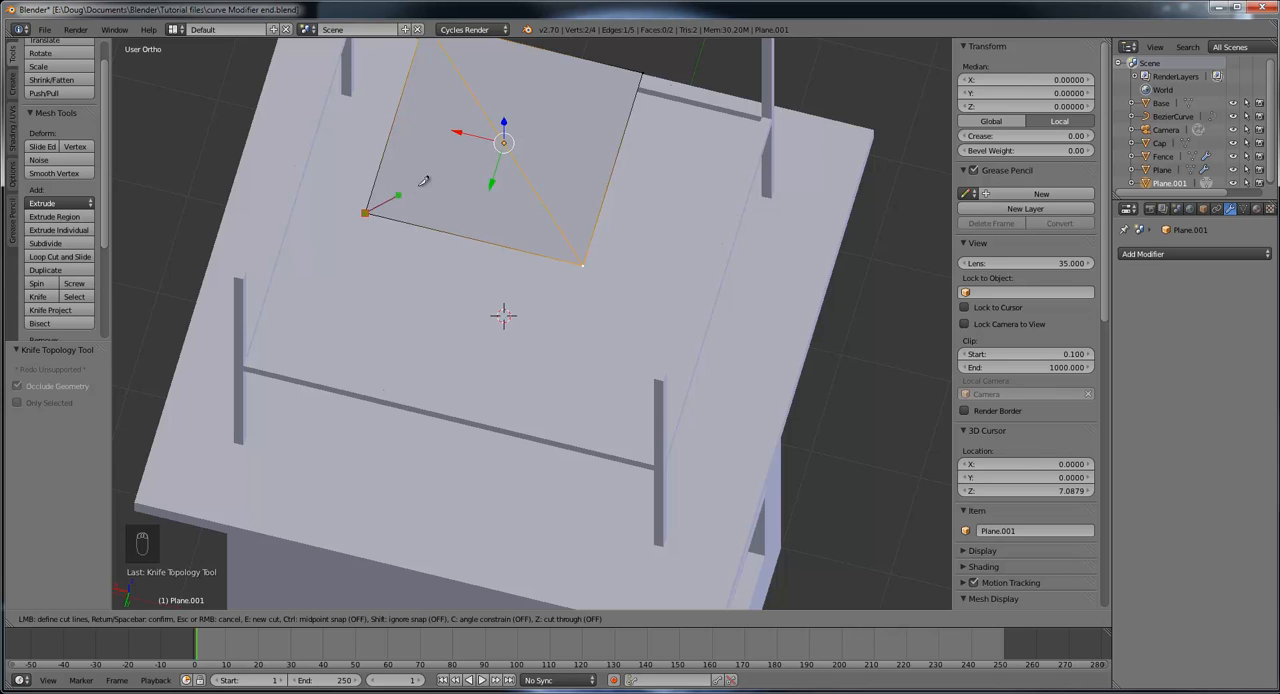
pyautogui.click(644, 71)
pyautogui.press('Return')
pyautogui.press('Return')
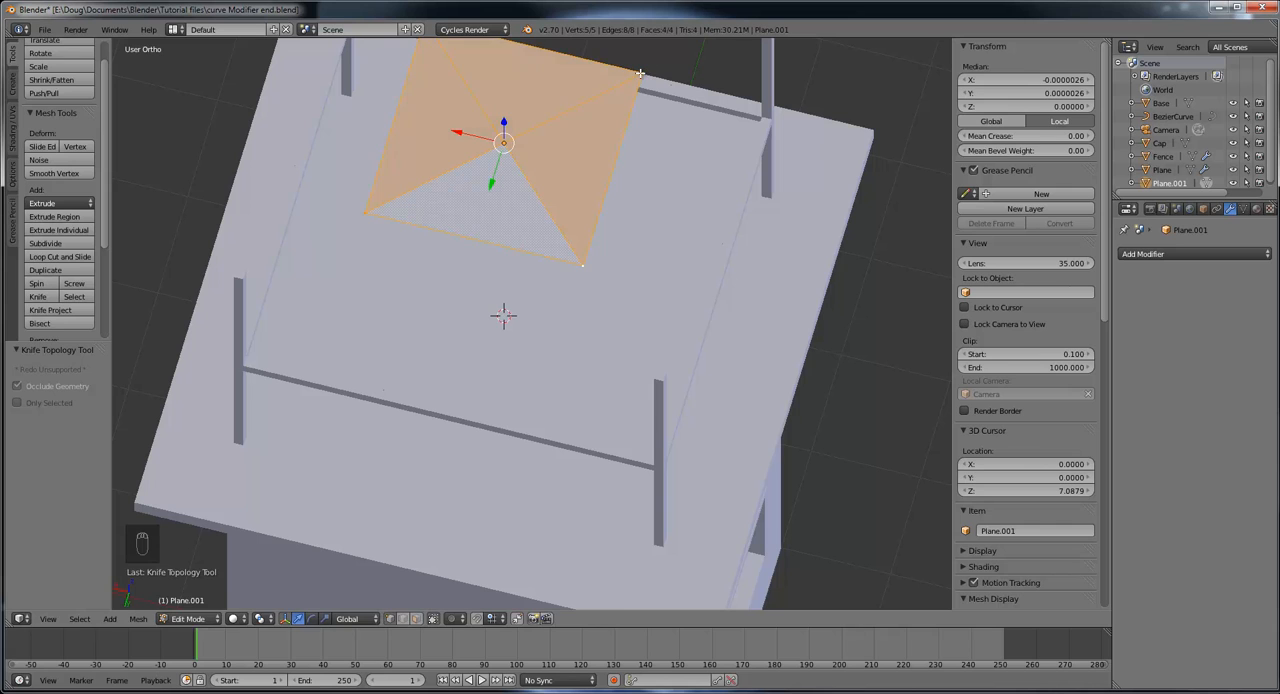
# Step: Select the roof plane's centre vertex and raise it about 0.76 along Z to form a pyramid
pyautogui.moveTo(567, 179); pyautogui.dragTo(547, 125, button='middle')
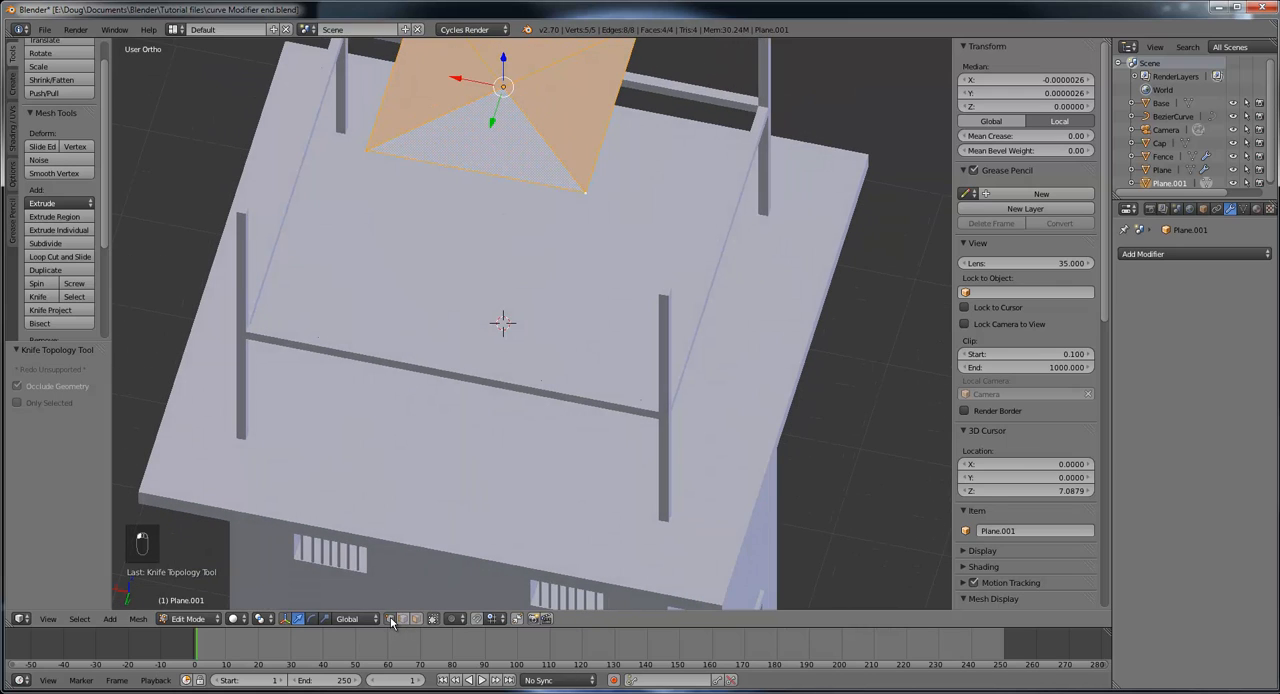
pyautogui.rightClick(502, 87)
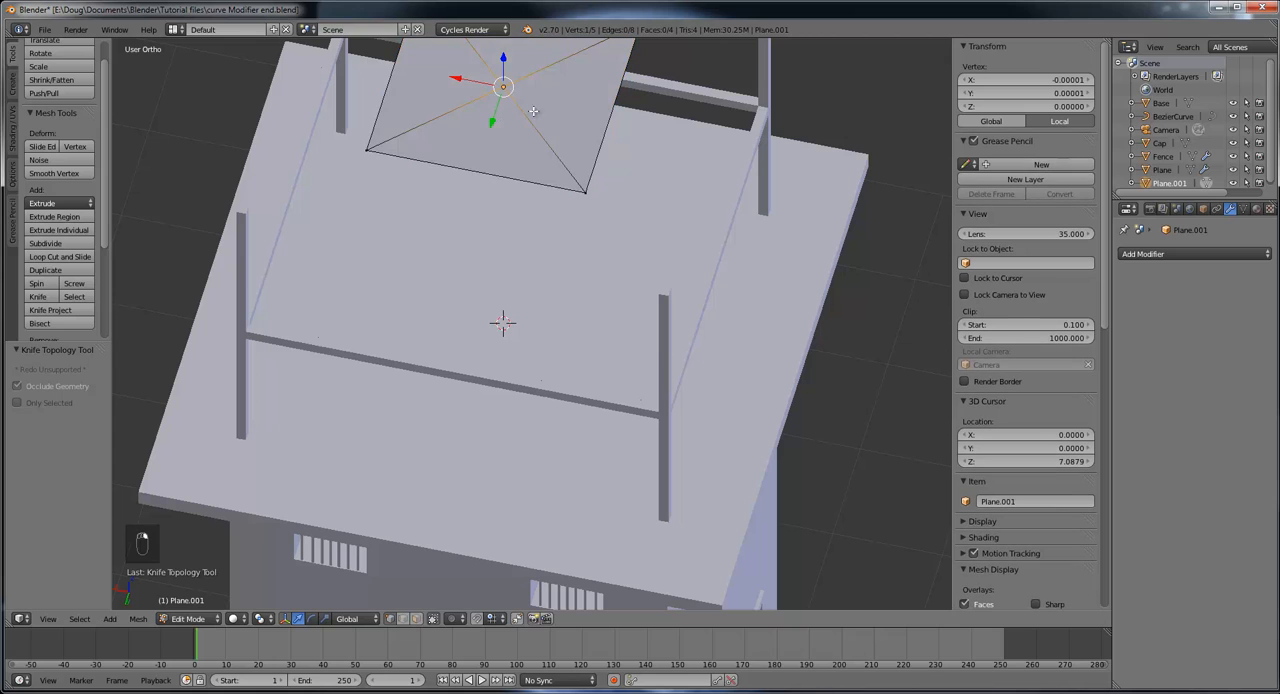
pyautogui.scroll(-3, 604, 172)
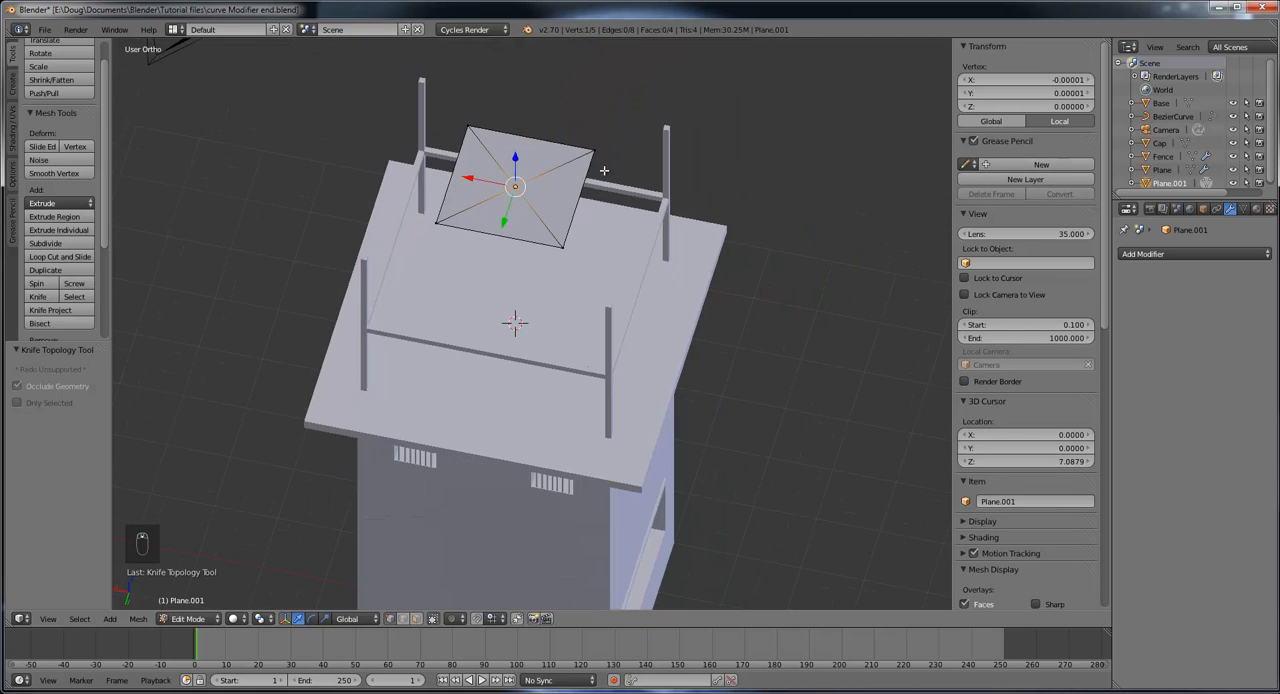
pyautogui.moveTo(604, 172); pyautogui.dragTo(540, 80, button='middle')
pyautogui.moveTo(519, 77); pyautogui.dragTo(526, 604)
pyautogui.moveTo(632, 351); pyautogui.dragTo(693, 397, button='middle')
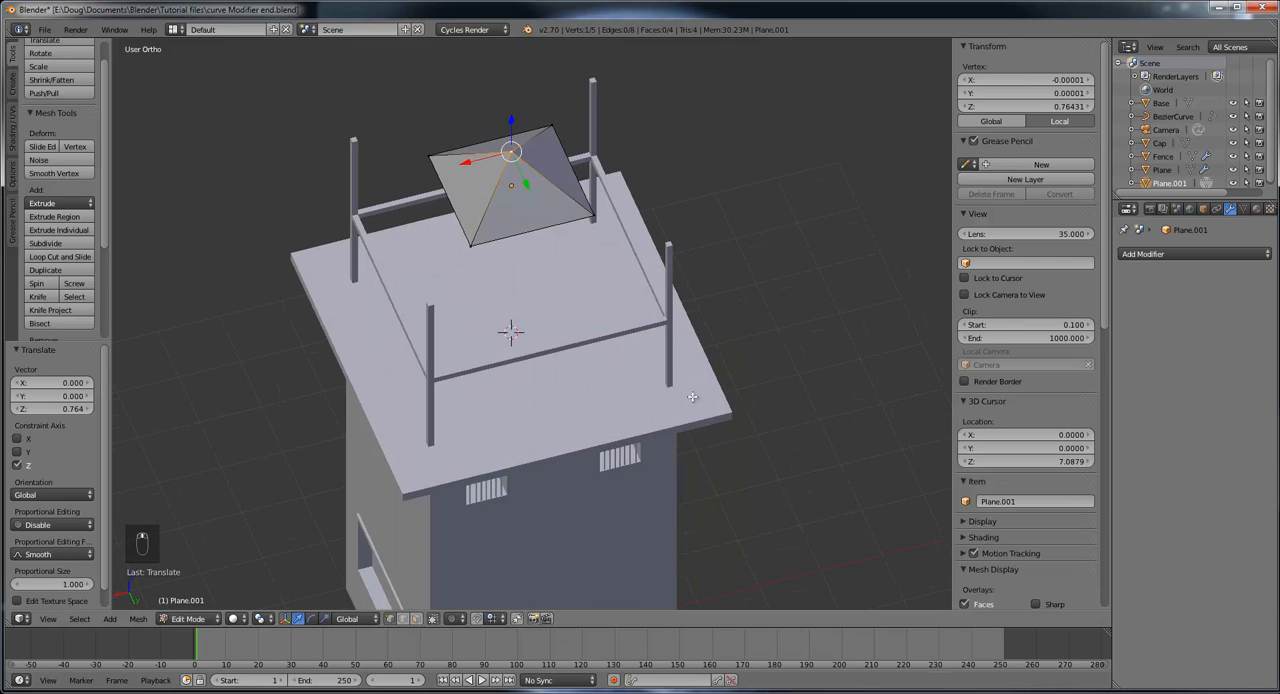
# Step: Select all linked faces of the roof pyramid in face mode and scale them uniformly by about 2.32
pyautogui.moveTo(609, 376); pyautogui.dragTo(666, 246, button='middle')
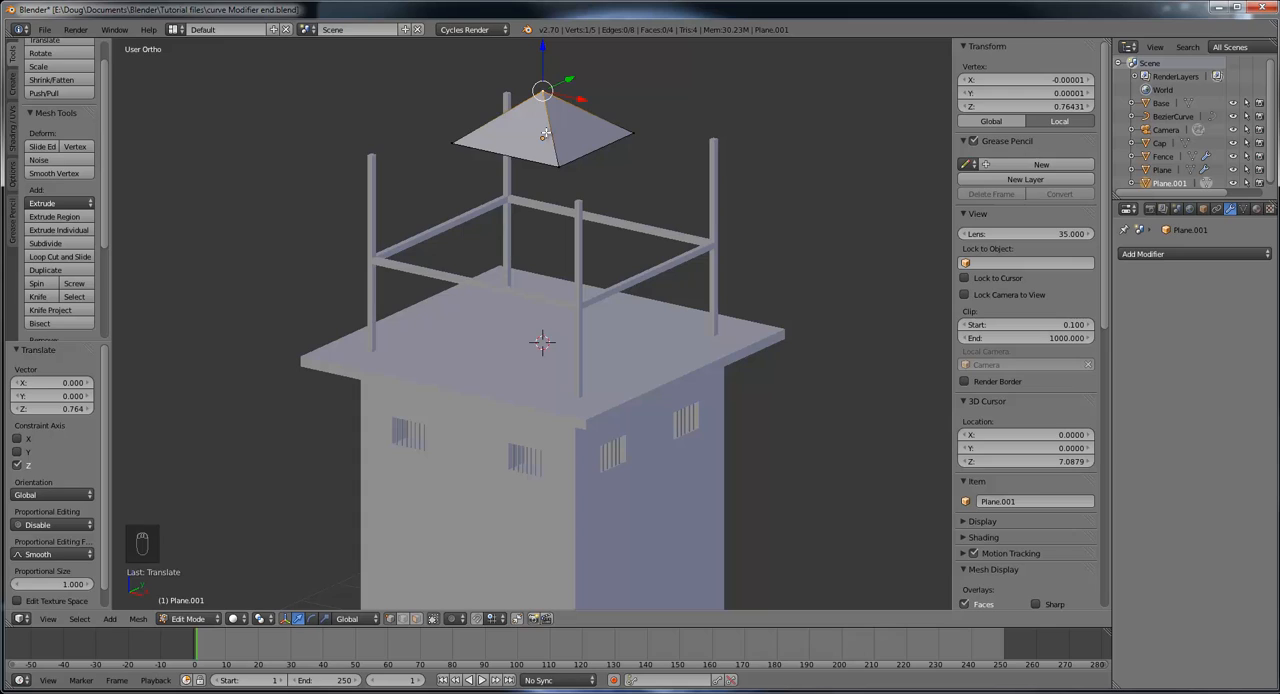
pyautogui.press('l')
pyautogui.press('l')
pyautogui.press('l')
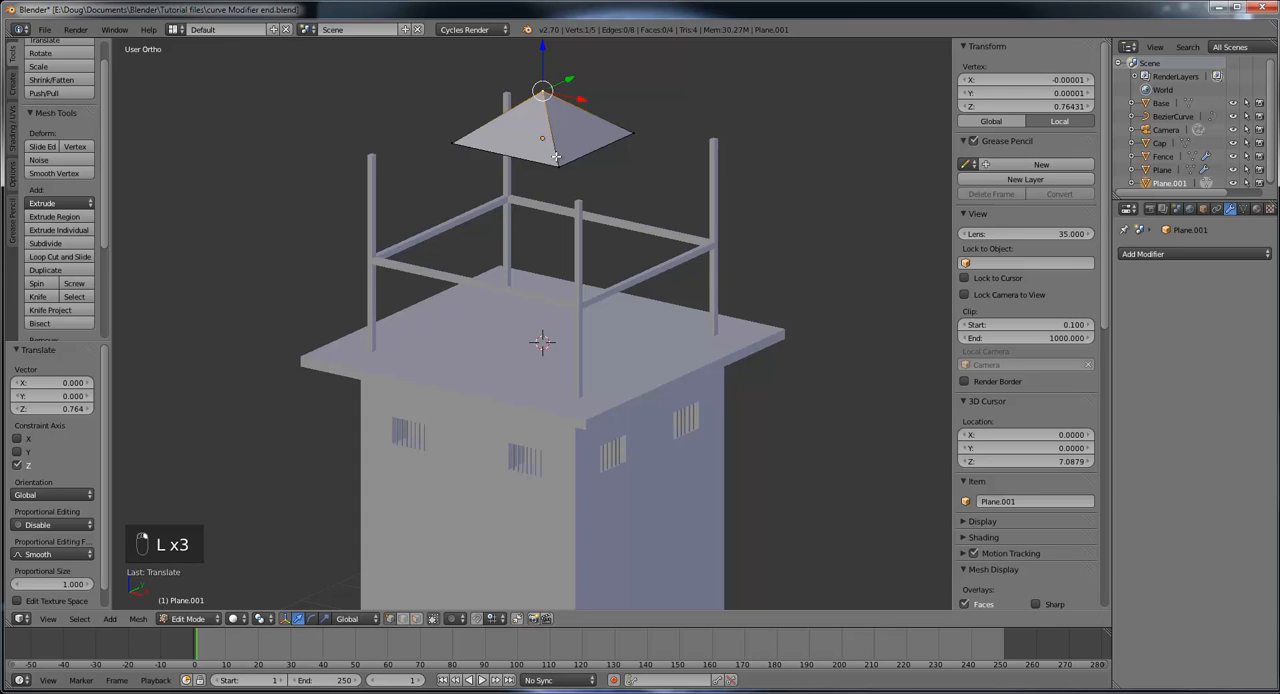
pyautogui.click(416, 618)
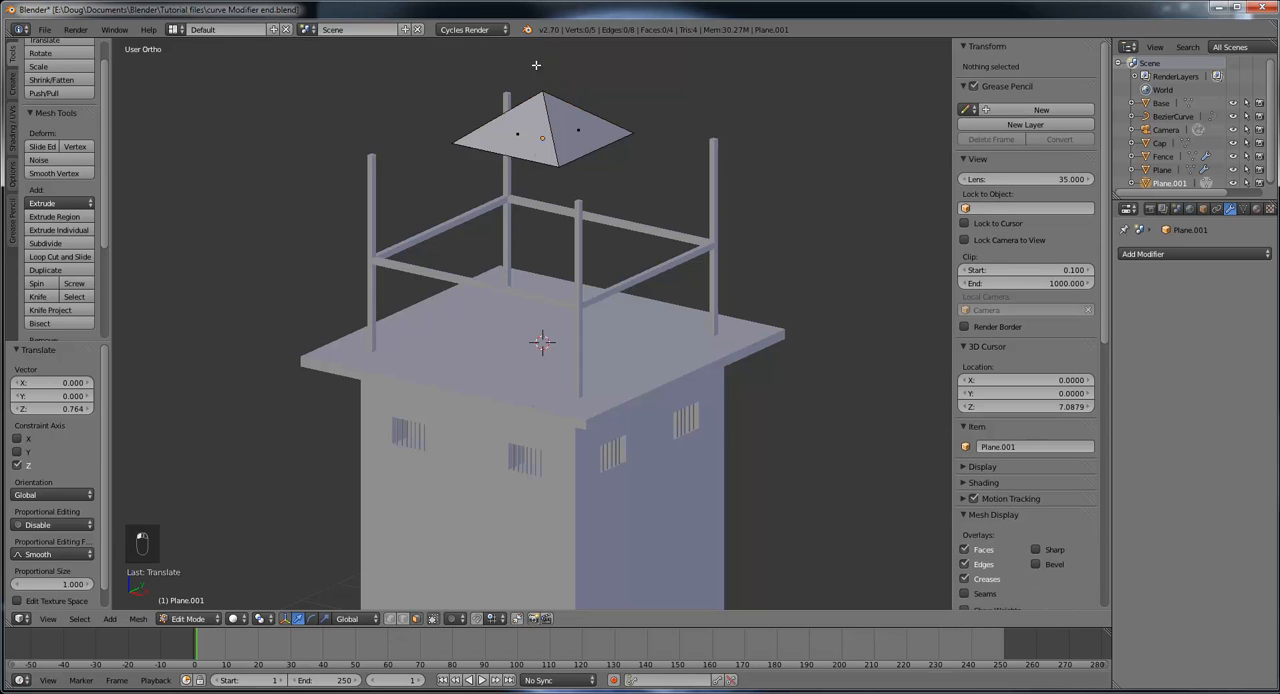
pyautogui.press('l')
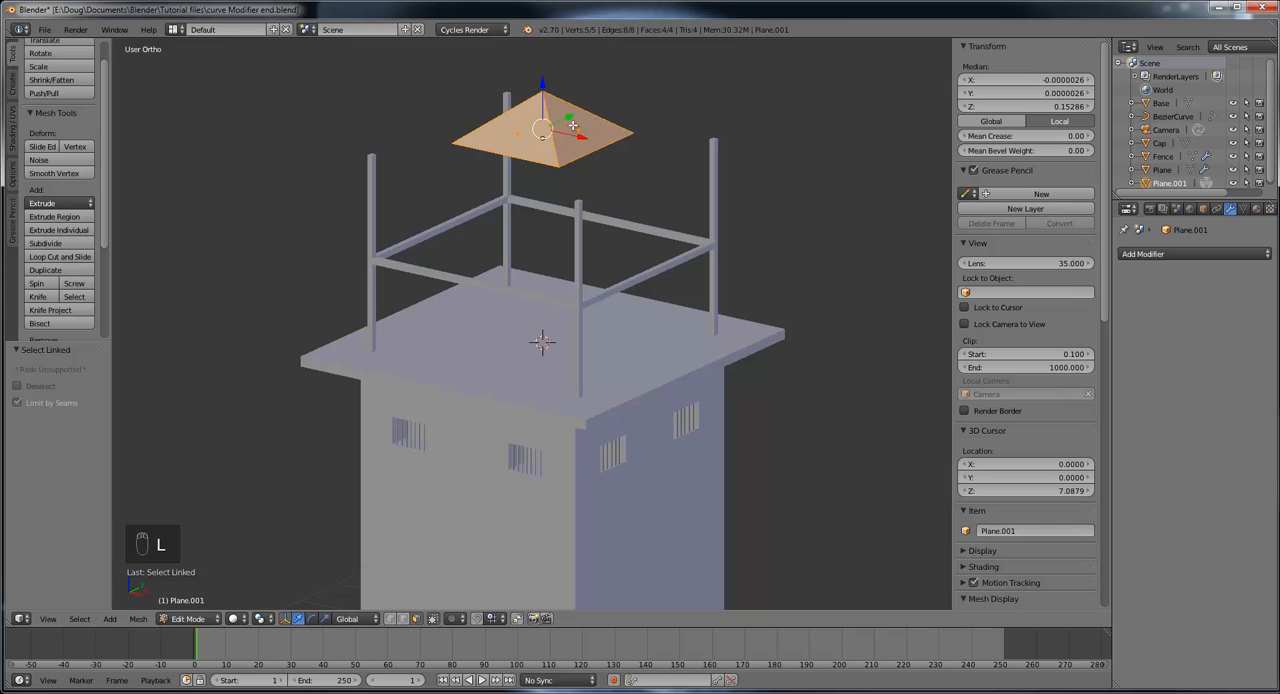
pyautogui.moveTo(572, 124); pyautogui.dragTo(551, 175, button='middle')
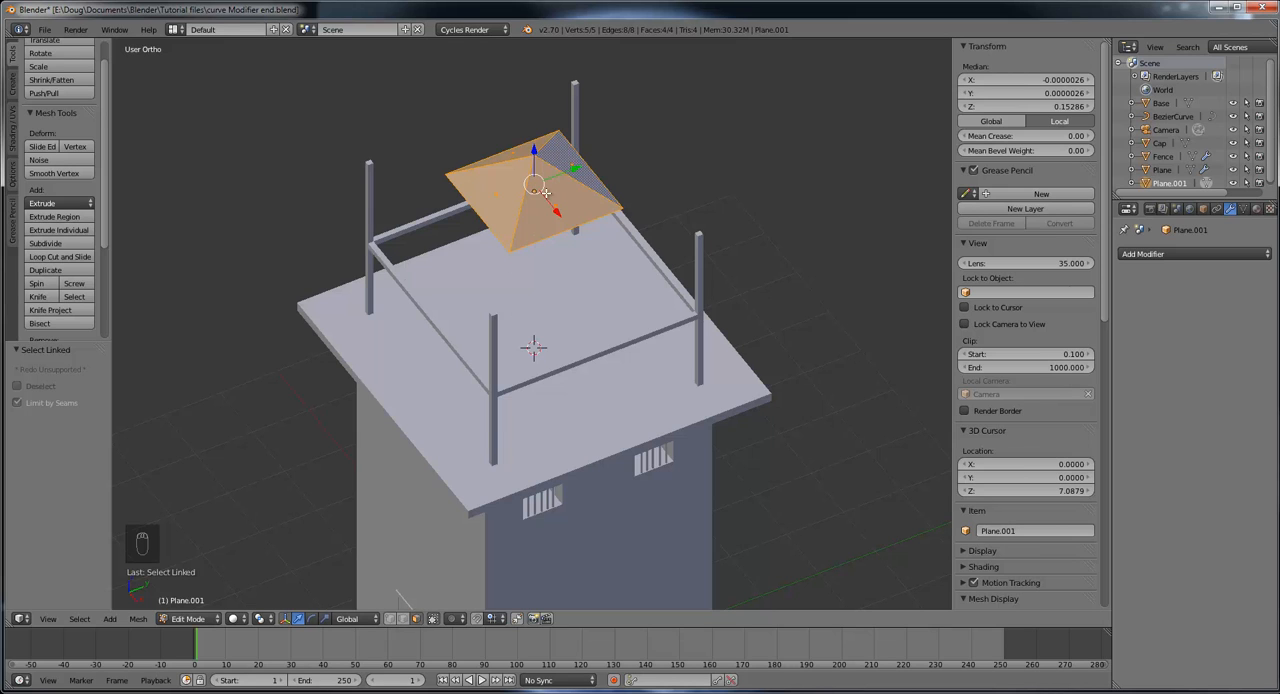
pyautogui.moveTo(561, 192); pyautogui.dragTo(569, 160, button='middle')
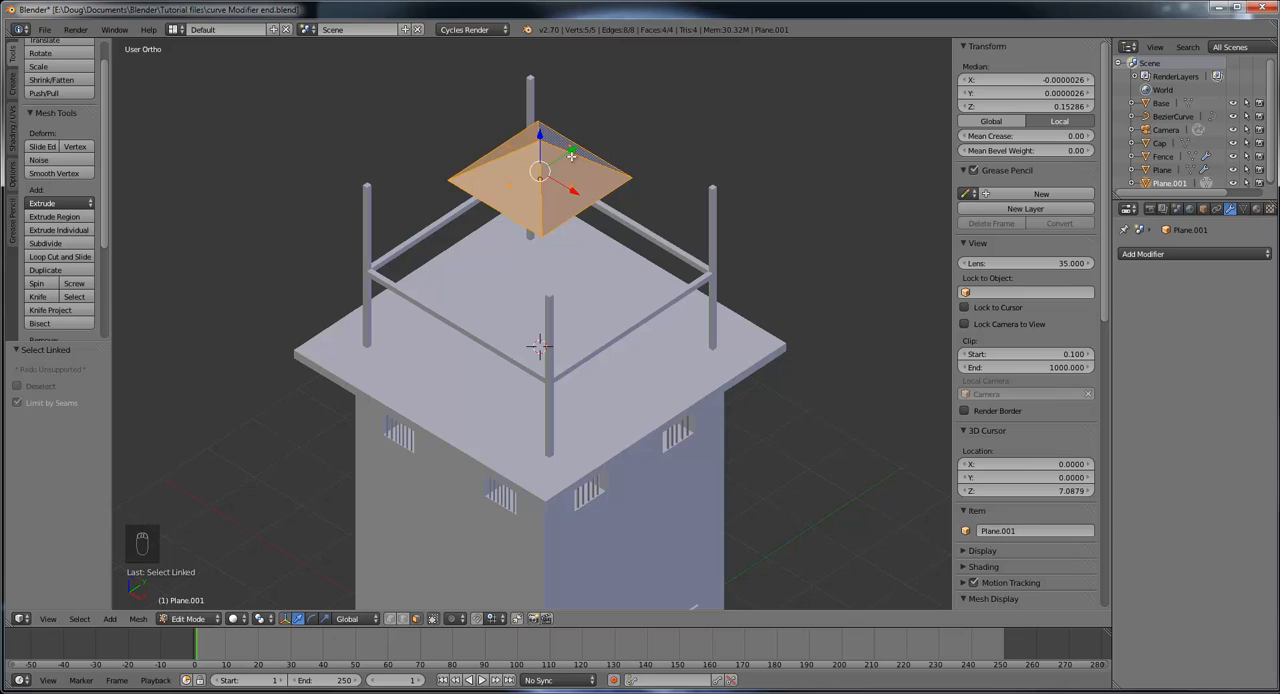
pyautogui.click(56, 67)
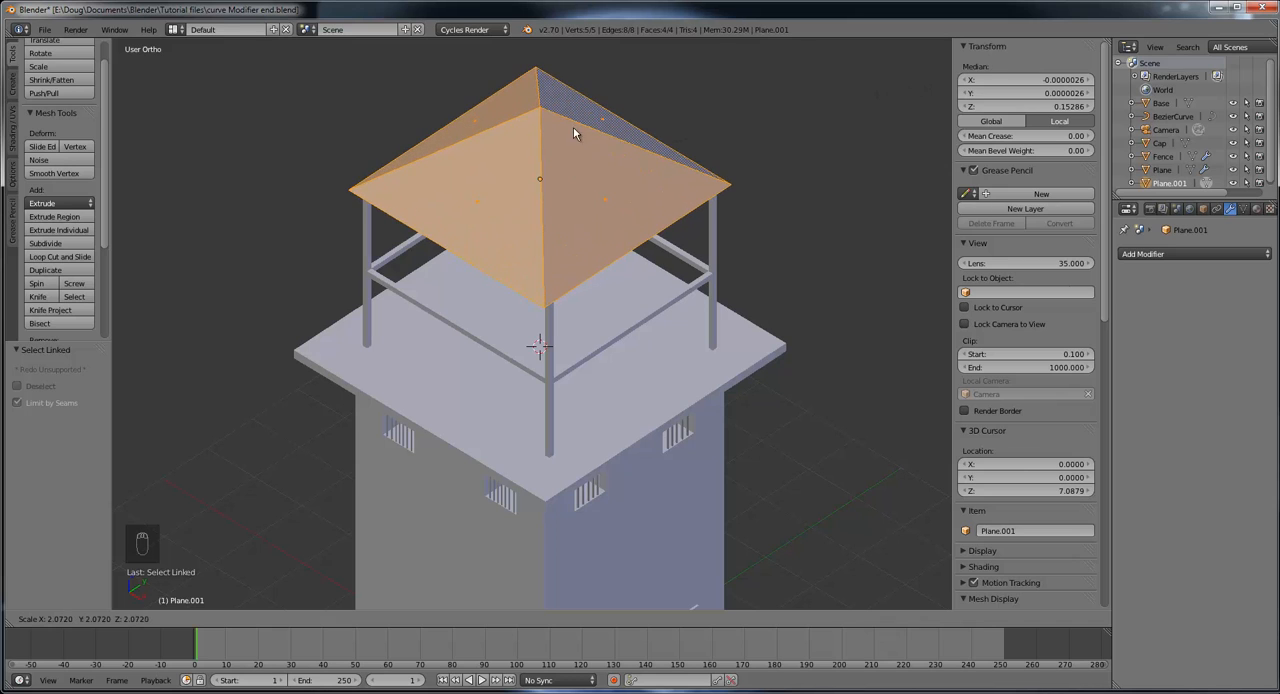
pyautogui.click(497, 135)
# Step: Enlarge the roof pyramid uniformly by a further factor of about 1.37 so it overhangs the posts
pyautogui.moveTo(752, 217); pyautogui.dragTo(708, 158, button='middle')
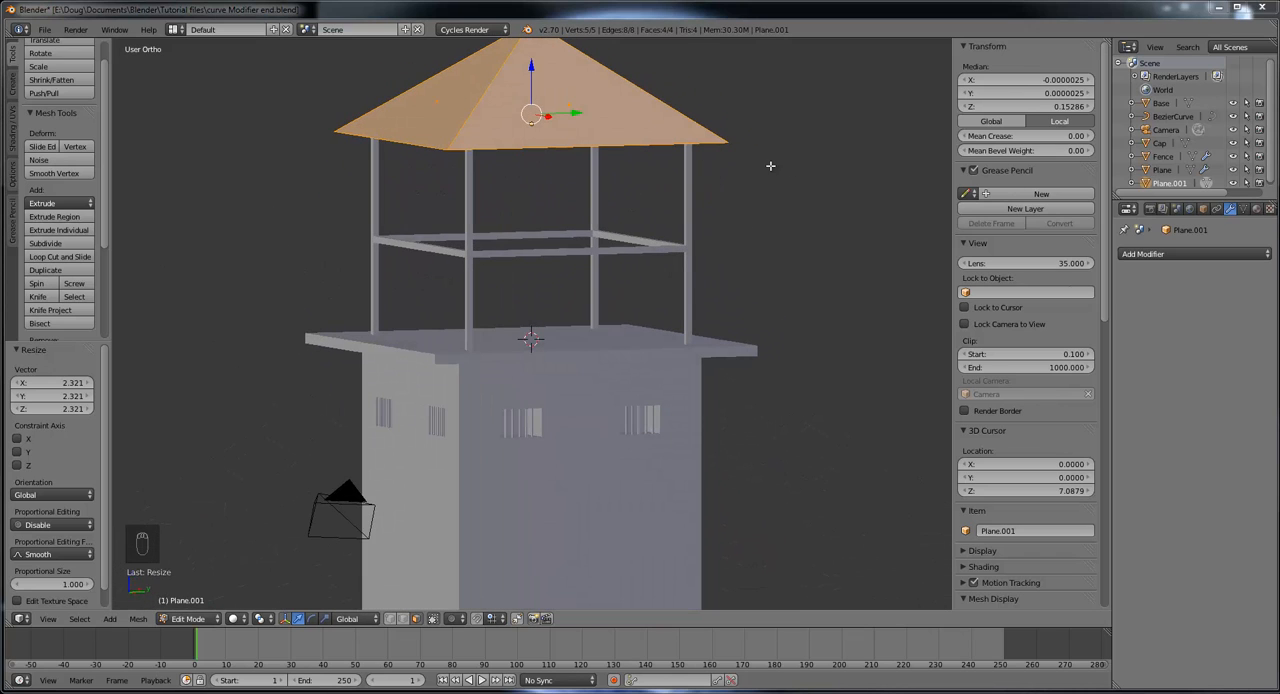
pyautogui.moveTo(657, 180); pyautogui.dragTo(659, 236, button='middle')
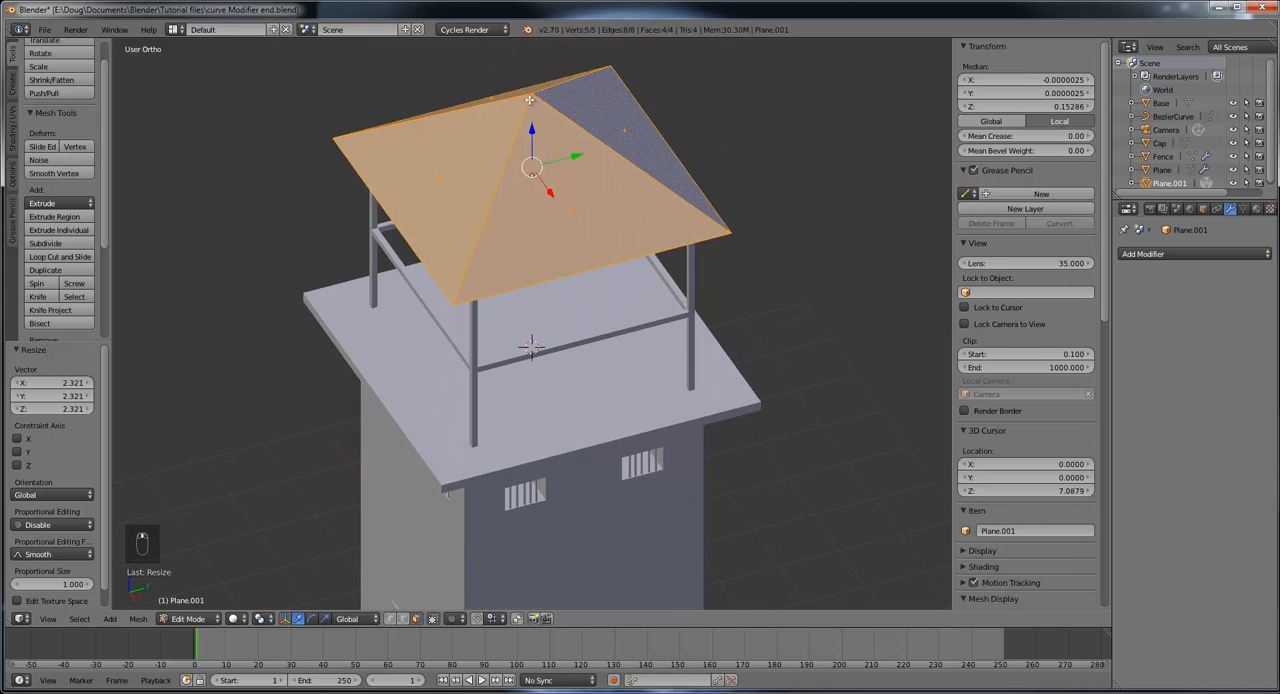
pyautogui.moveTo(781, 192); pyautogui.dragTo(837, 129, button='middle')
pyautogui.scroll(-4, 837, 129)
pyautogui.moveTo(683, 246); pyautogui.dragTo(625, 275, button='middle')
pyautogui.press('s')
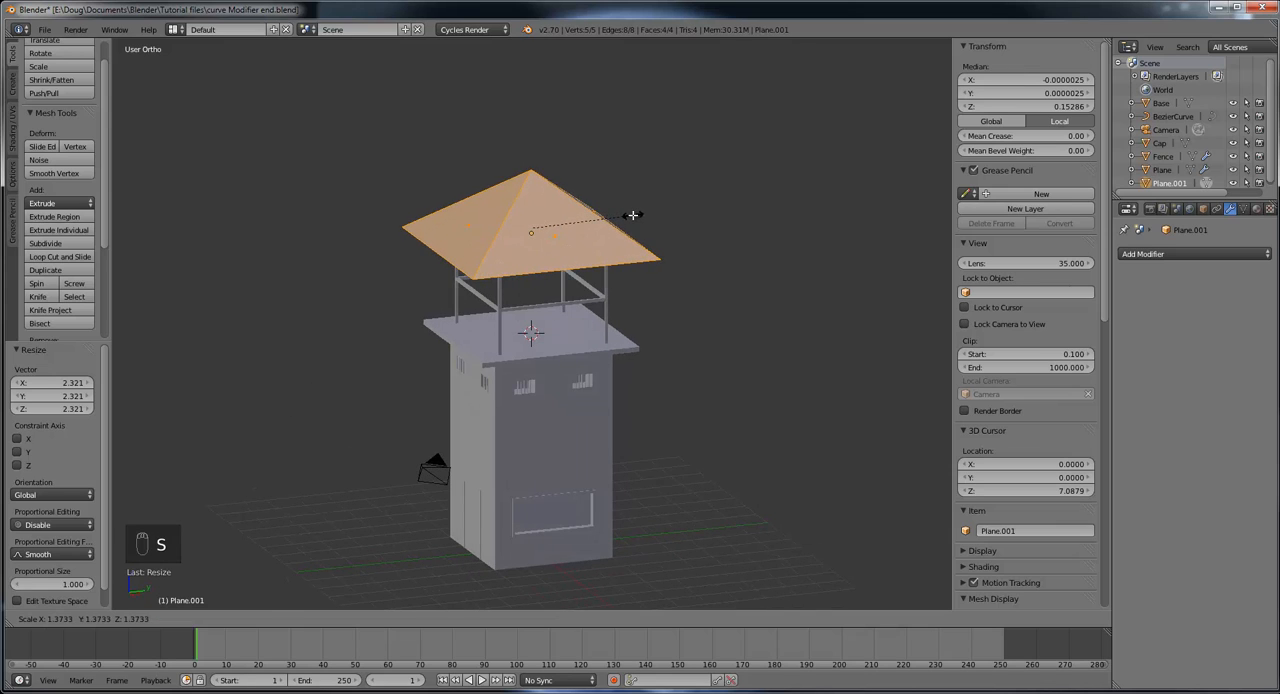
pyautogui.click(634, 214)
# Step: Switch to OneNote and maximize its window to compare the tower roof with the reference photo
pyautogui.moveTo(731, 309); pyautogui.dragTo(660, 243, button='middle')
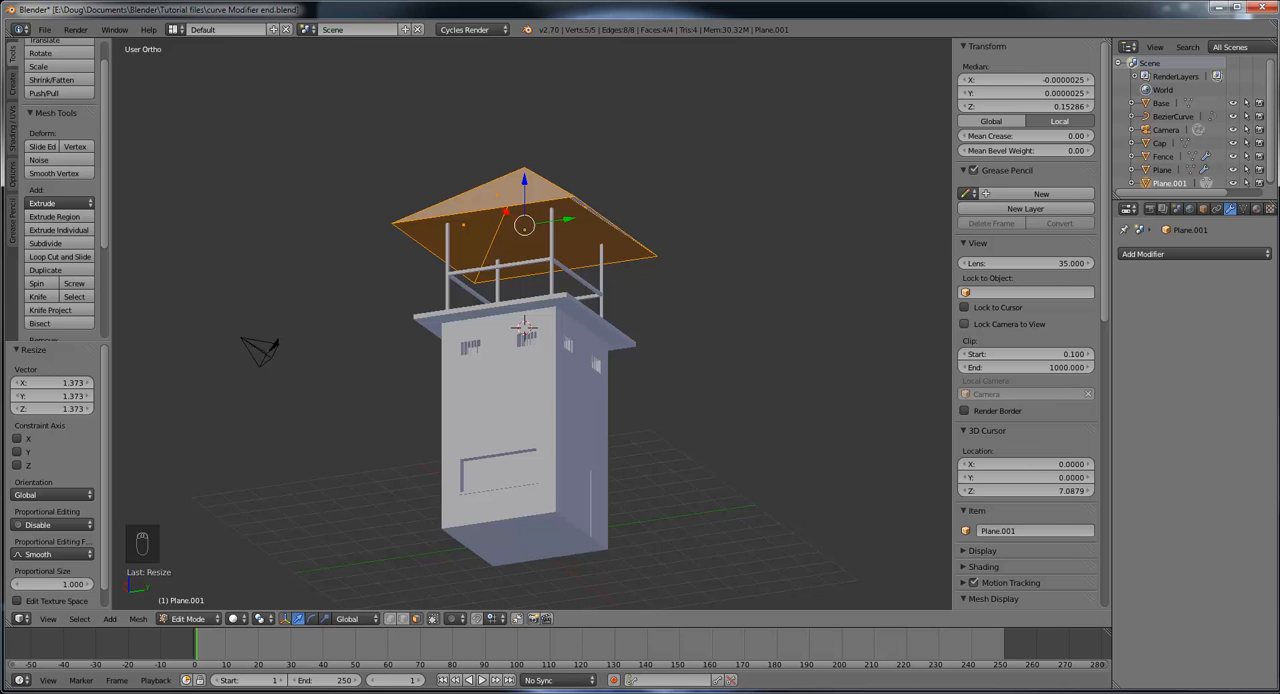
pyautogui.hotkey('alt', 'Tab')
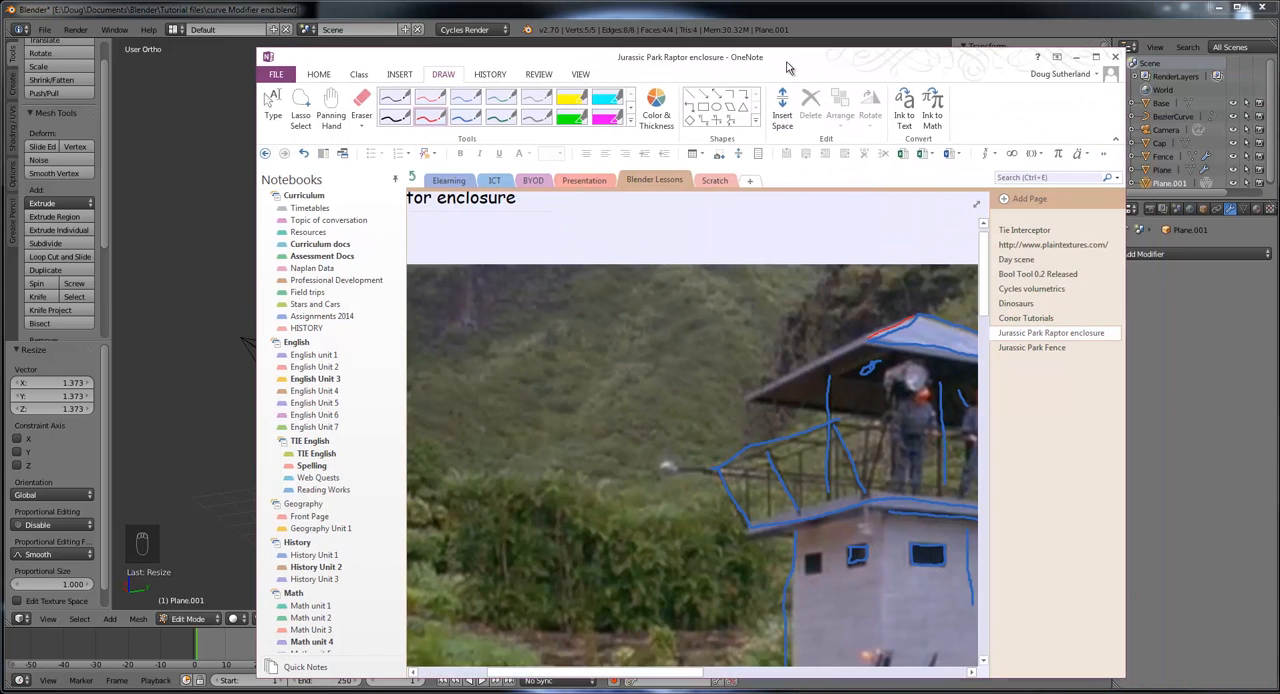
pyautogui.doubleClick(786, 67)
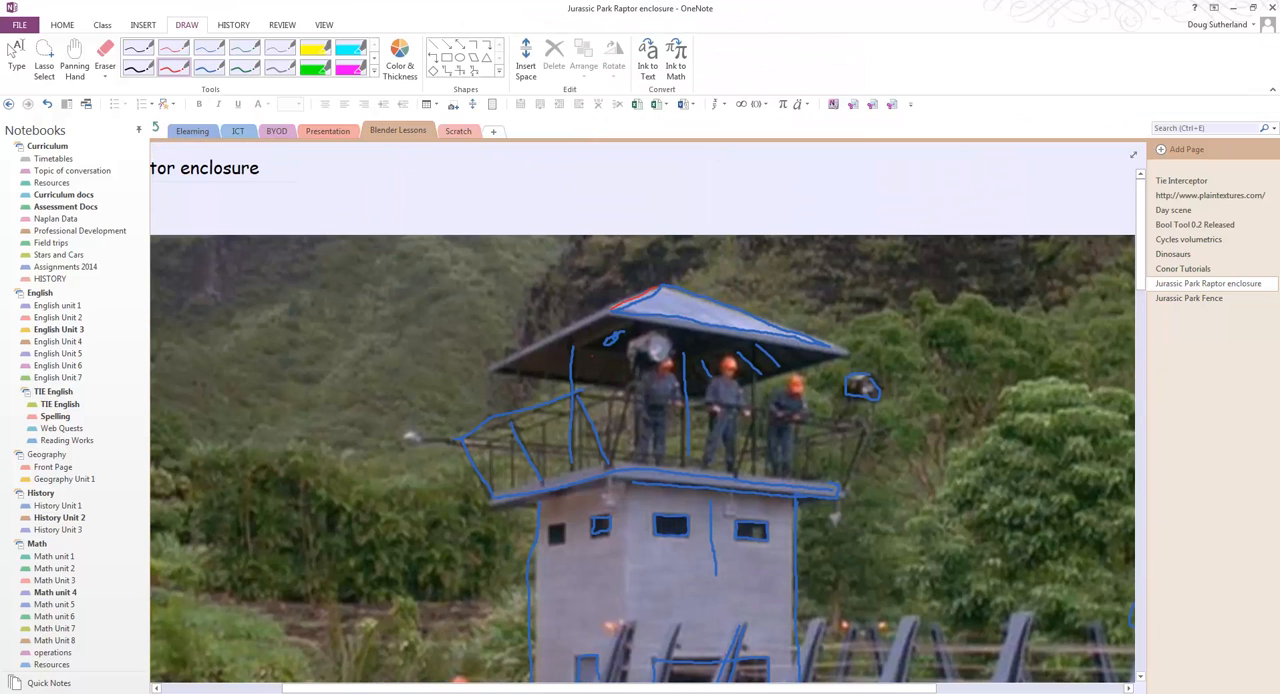
# Step: Draw a red upward arrow above the blue post line in the reference photo, then switch back to Blender
pyautogui.keyDown('ctrl'); pyautogui.scroll(8, 592, 355); pyautogui.keyUp('ctrl')
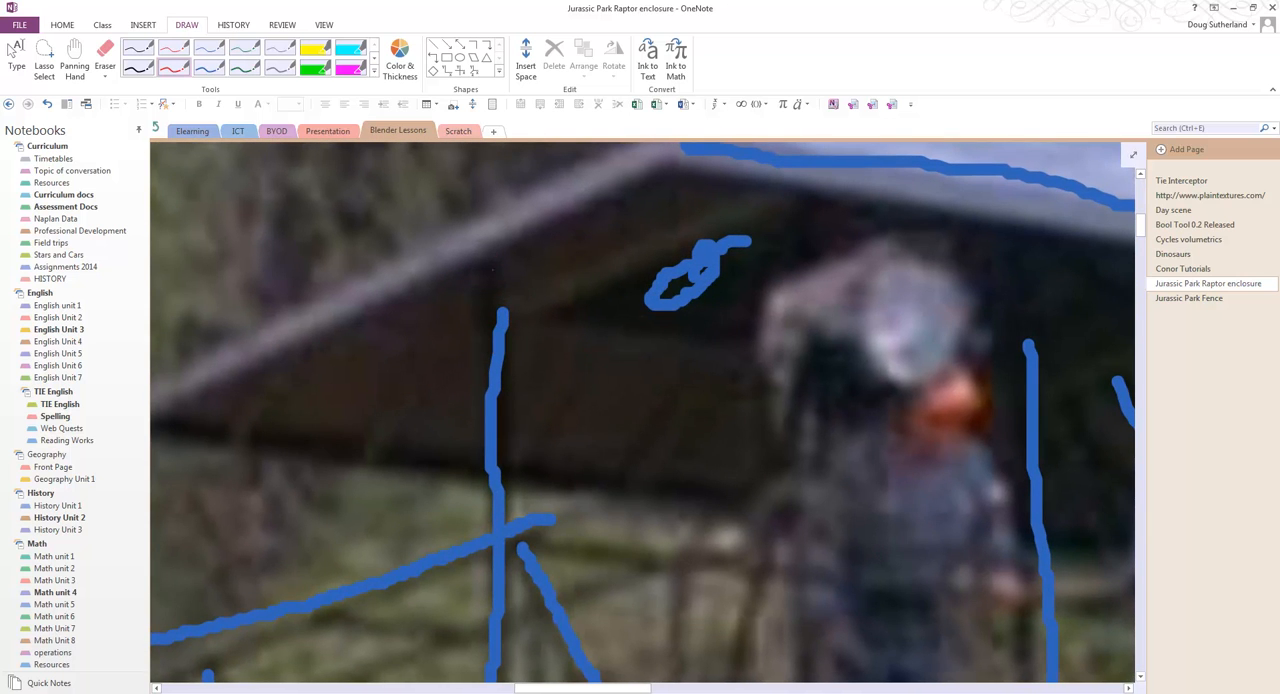
pyautogui.moveTo(494, 251); pyautogui.dragTo(492, 318)
pyautogui.moveTo(494, 248)
pyautogui.mouseDown()
pyautogui.moveTo(482, 267)
pyautogui.moveTo(509, 268)
pyautogui.mouseUp()
pyautogui.click(1234, 9)
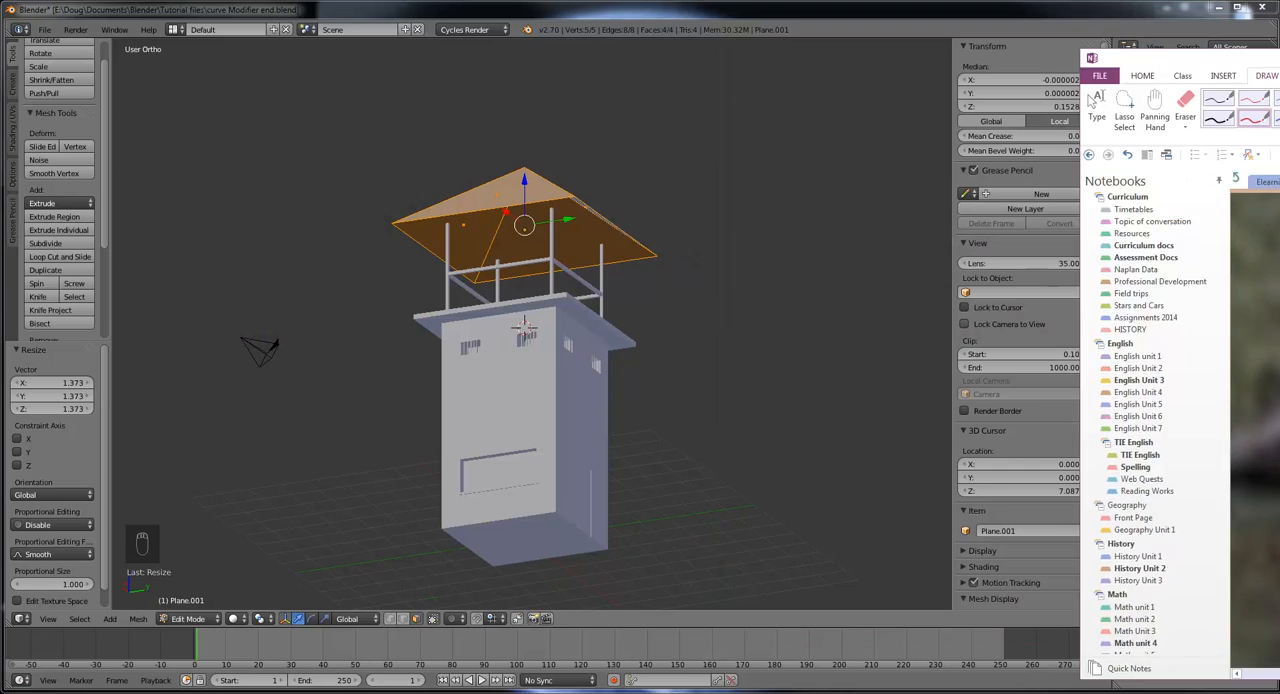
# Step: Rename the roof object Plane.001 as Roof
pyautogui.moveTo(723, 280); pyautogui.dragTo(660, 263, button='middle')
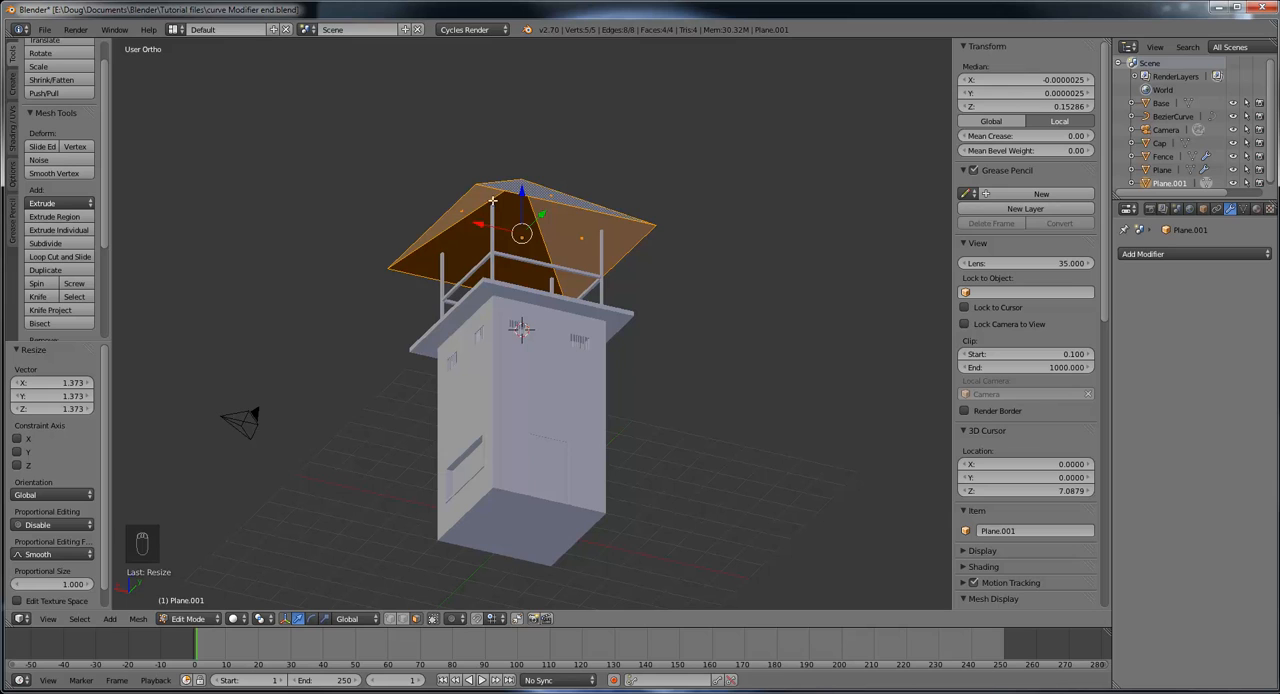
pyautogui.moveTo(503, 213); pyautogui.dragTo(481, 234, button='middle')
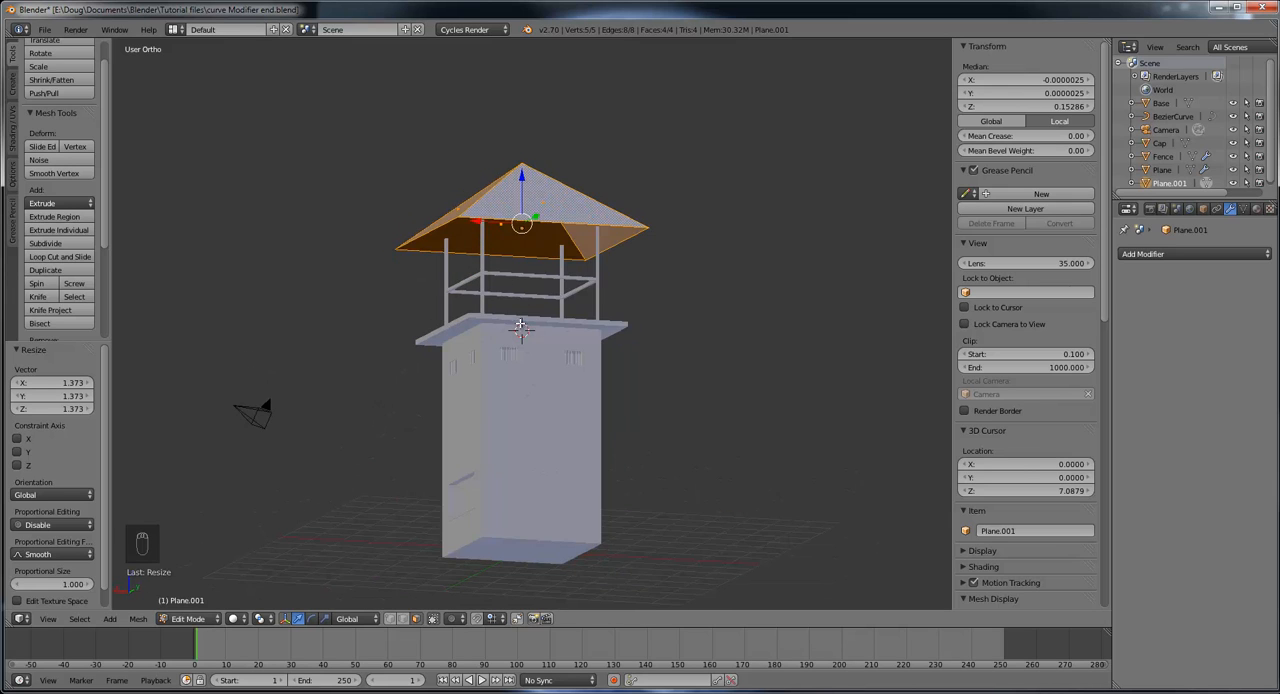
pyautogui.moveTo(520, 326); pyautogui.dragTo(542, 216, button='middle')
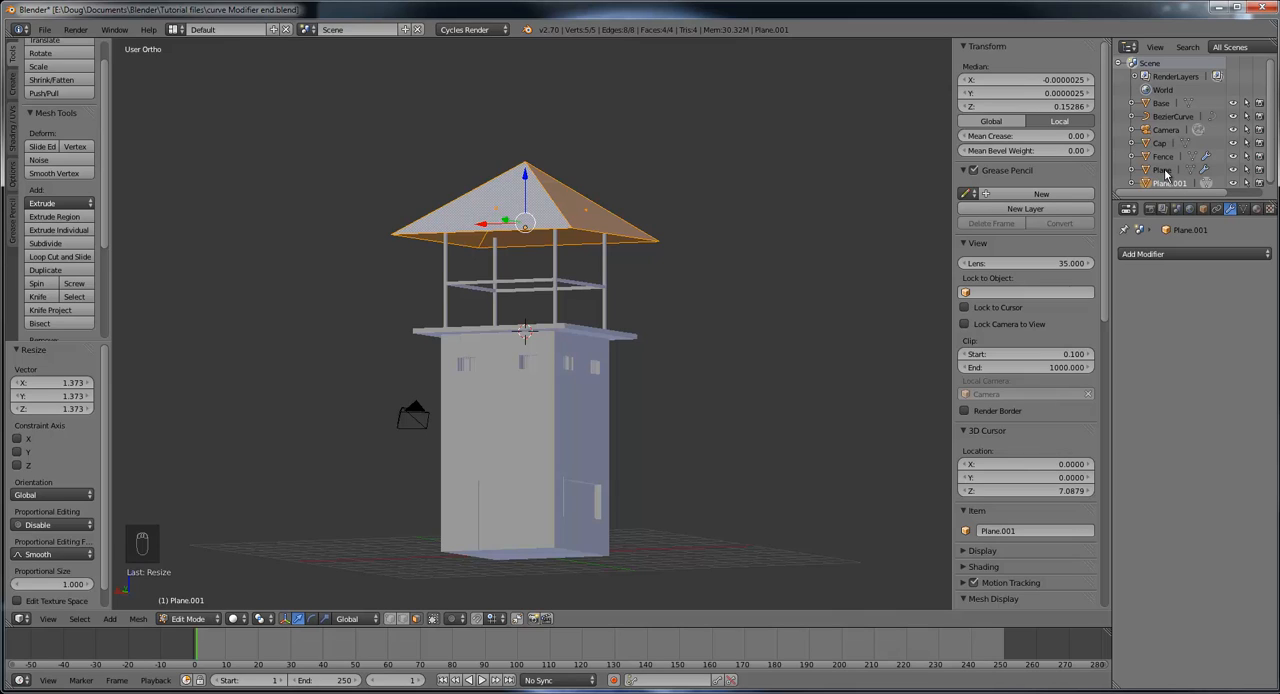
pyautogui.click(1202, 208)
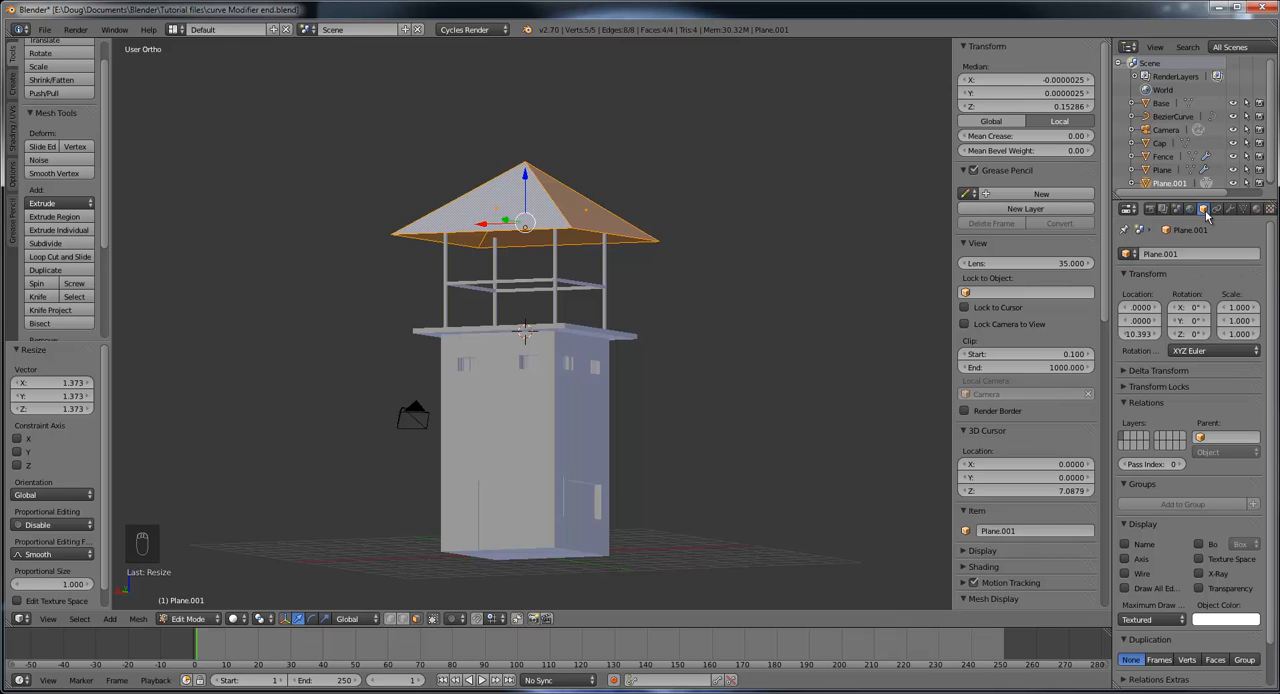
pyautogui.click(1153, 254)
pyautogui.click(1173, 184)
pyautogui.doubleClick(1178, 186)
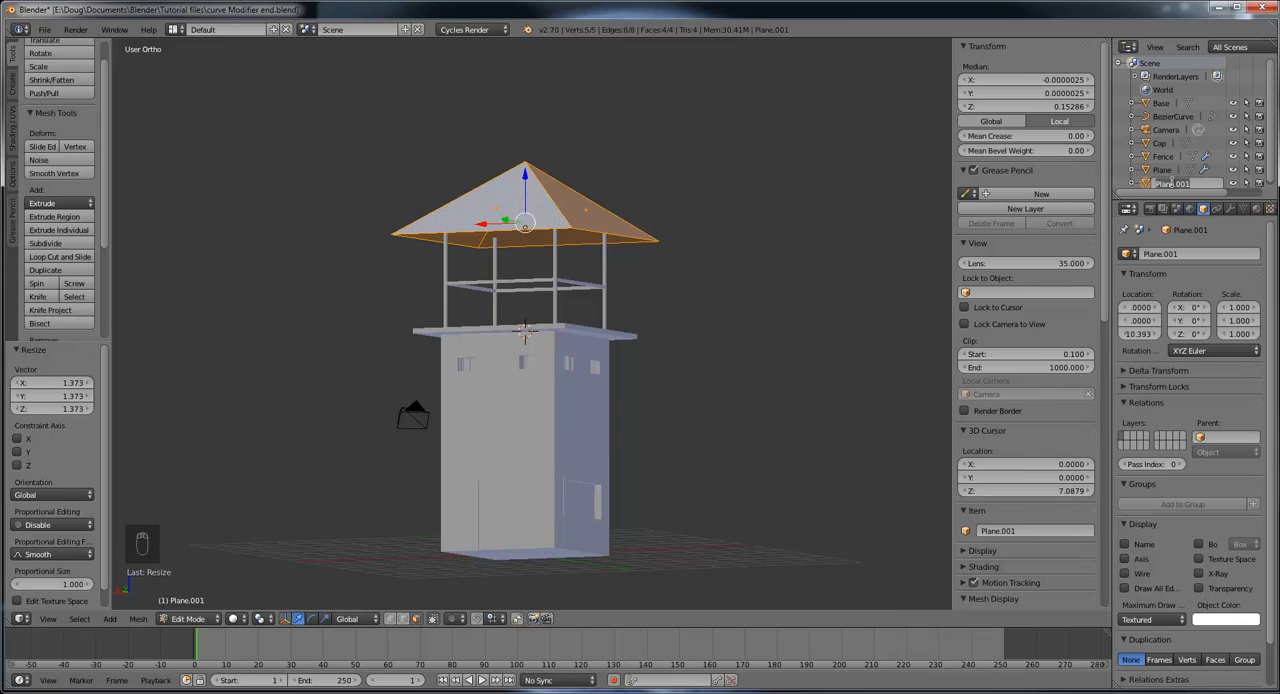
pyautogui.write('Roof')
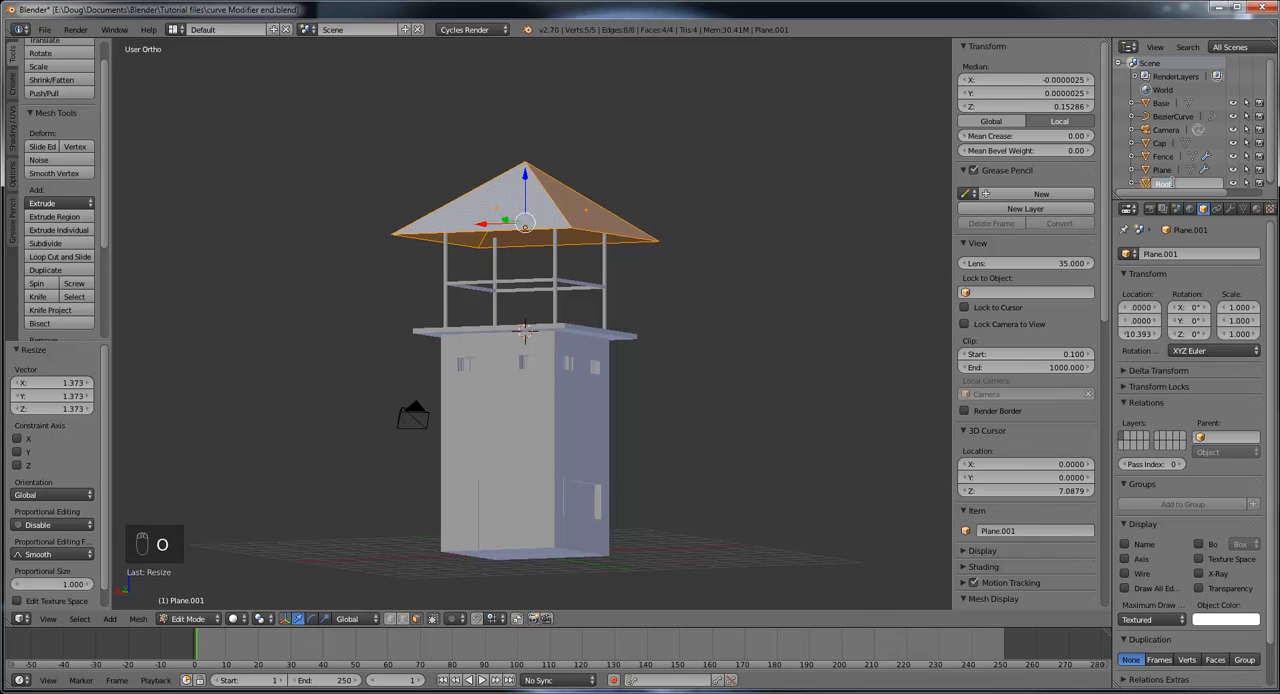
pyautogui.press('Return')
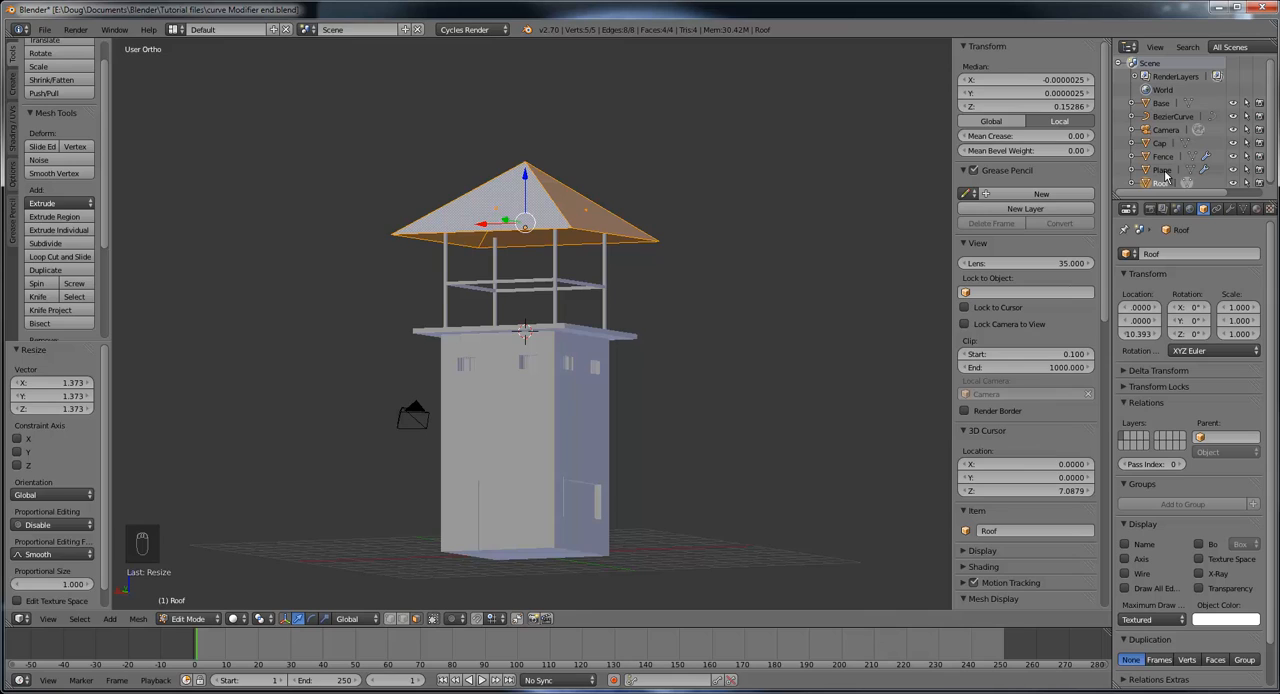
# Step: Select the tower body object named Plane and rename it Tower
pyautogui.click(1163, 170)
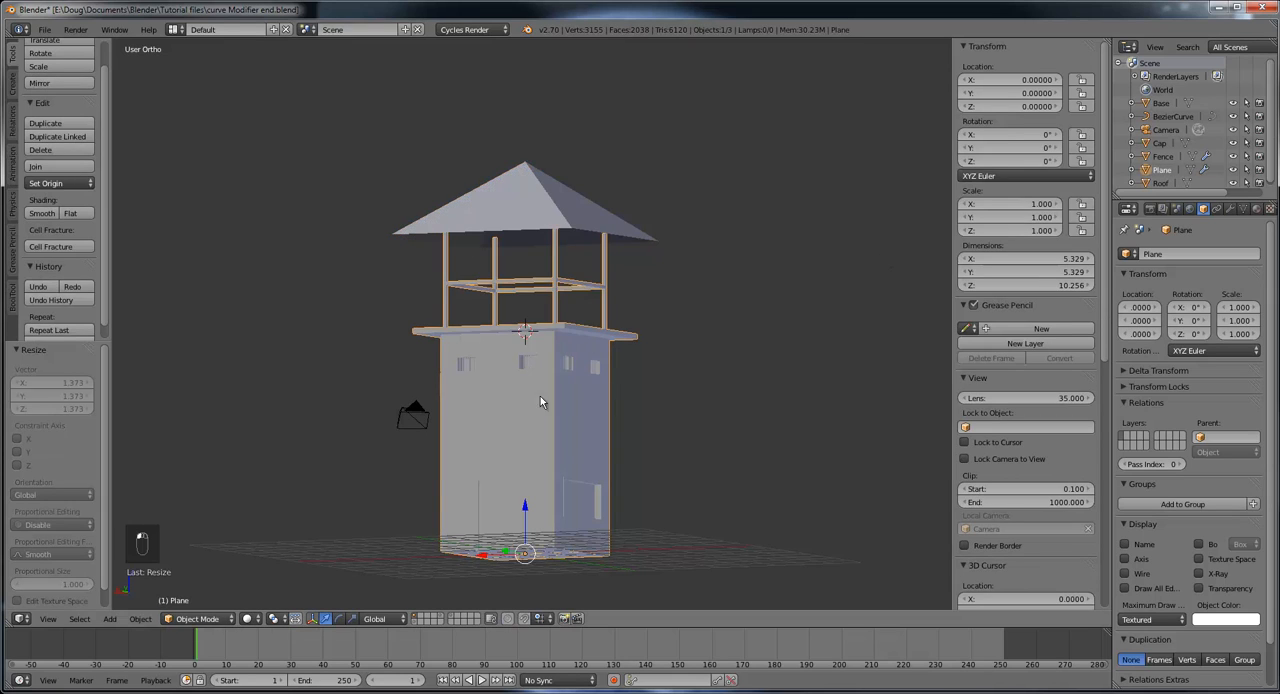
pyautogui.doubleClick(1163, 170)
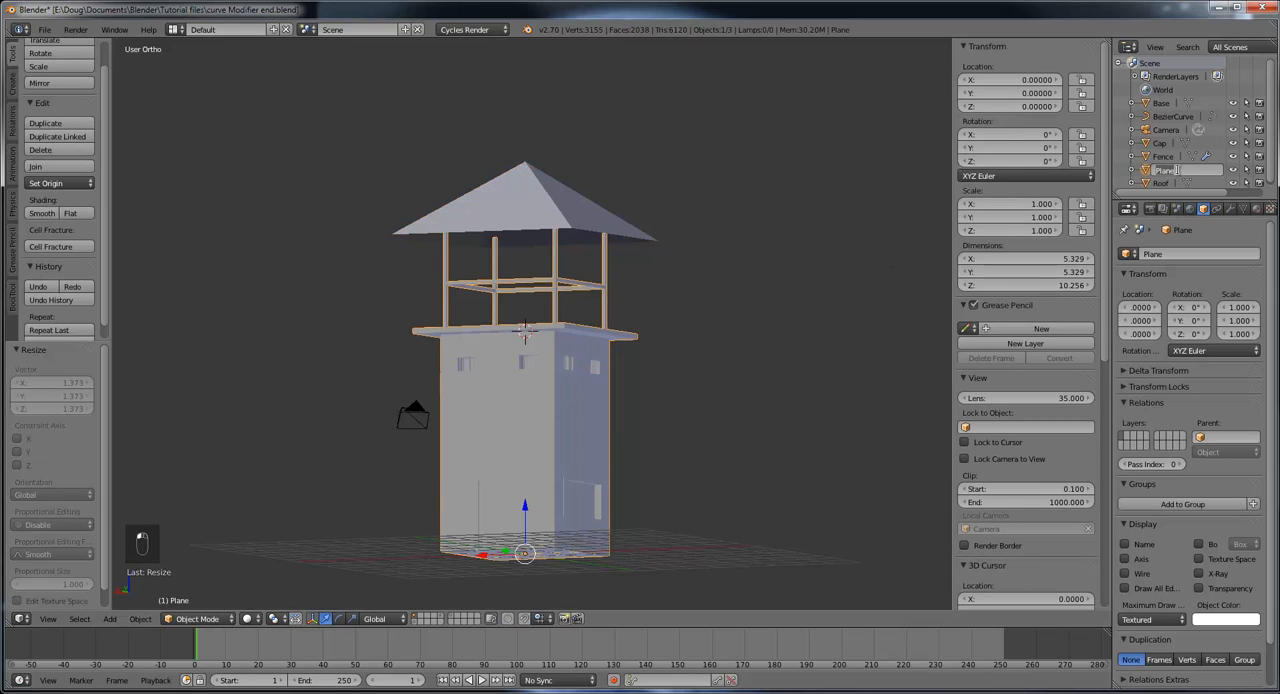
pyautogui.press('BackSpace')
pyautogui.write('Tower')
pyautogui.press('Return')
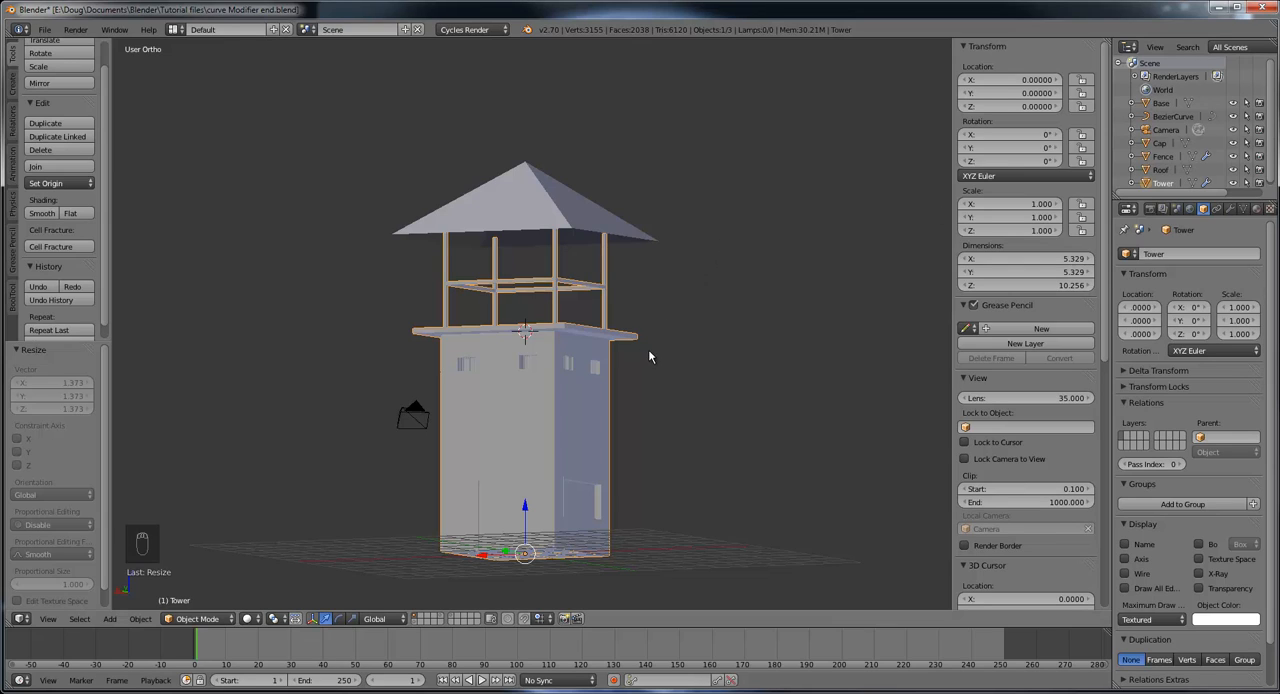
# Step: Select the roof object and add a Solidify modifier to it
pyautogui.rightClick(556, 212)
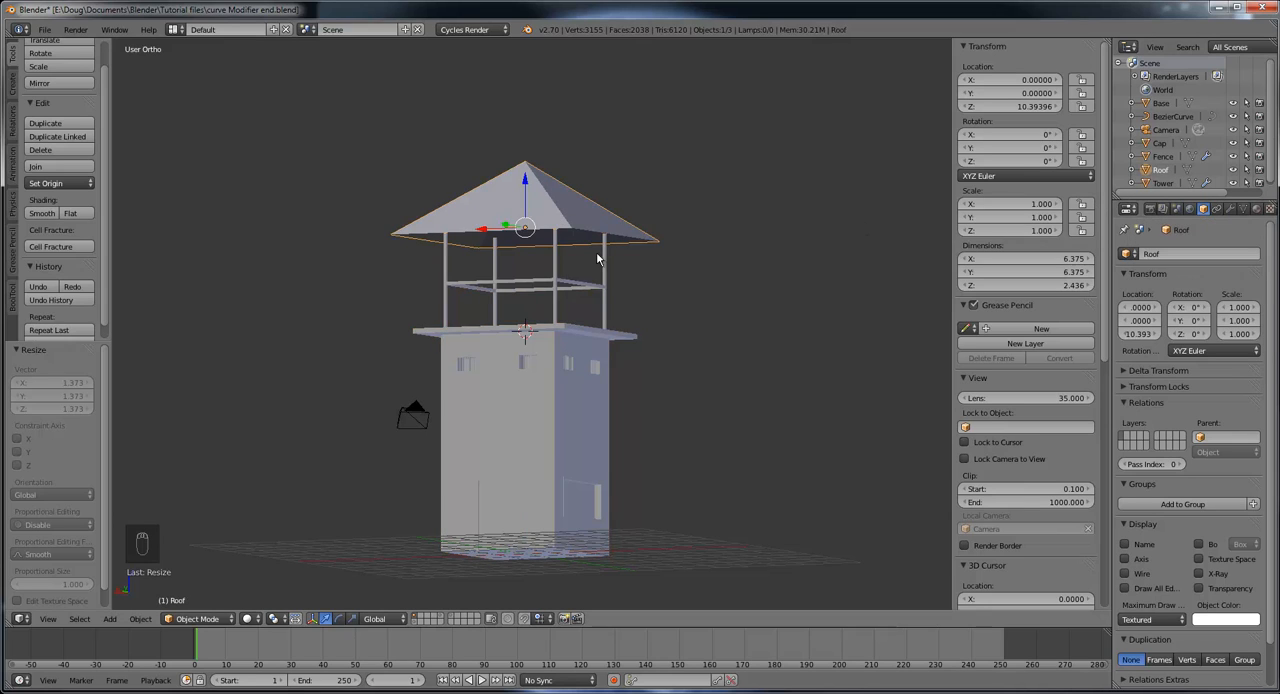
pyautogui.moveTo(596, 252); pyautogui.dragTo(437, 172, button='middle')
pyautogui.scroll(4, 660, 238)
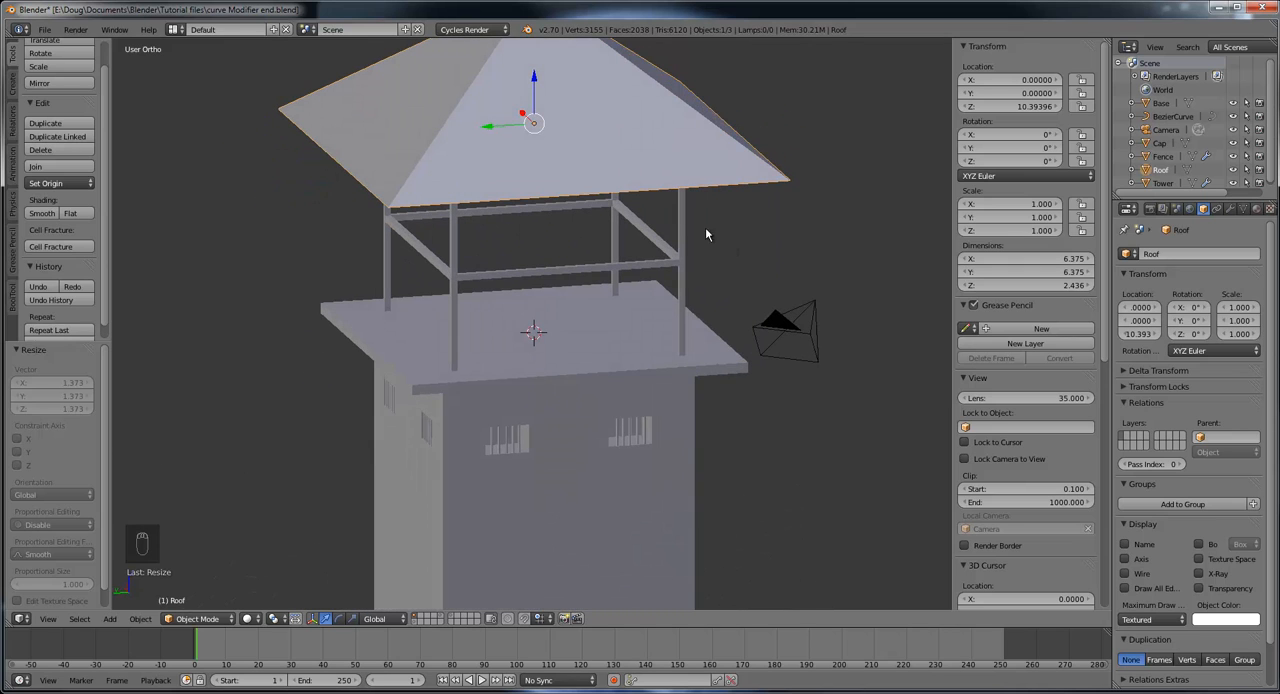
pyautogui.moveTo(705, 234); pyautogui.dragTo(676, 262, button='middle')
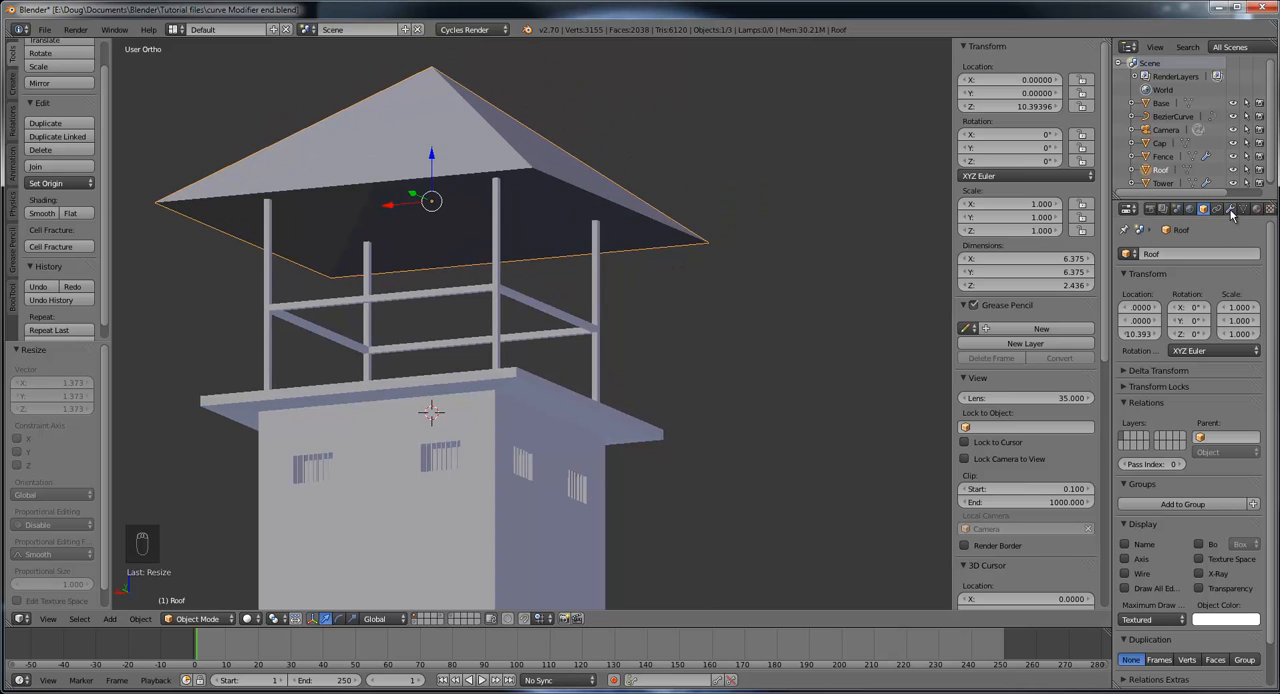
pyautogui.click(1231, 209)
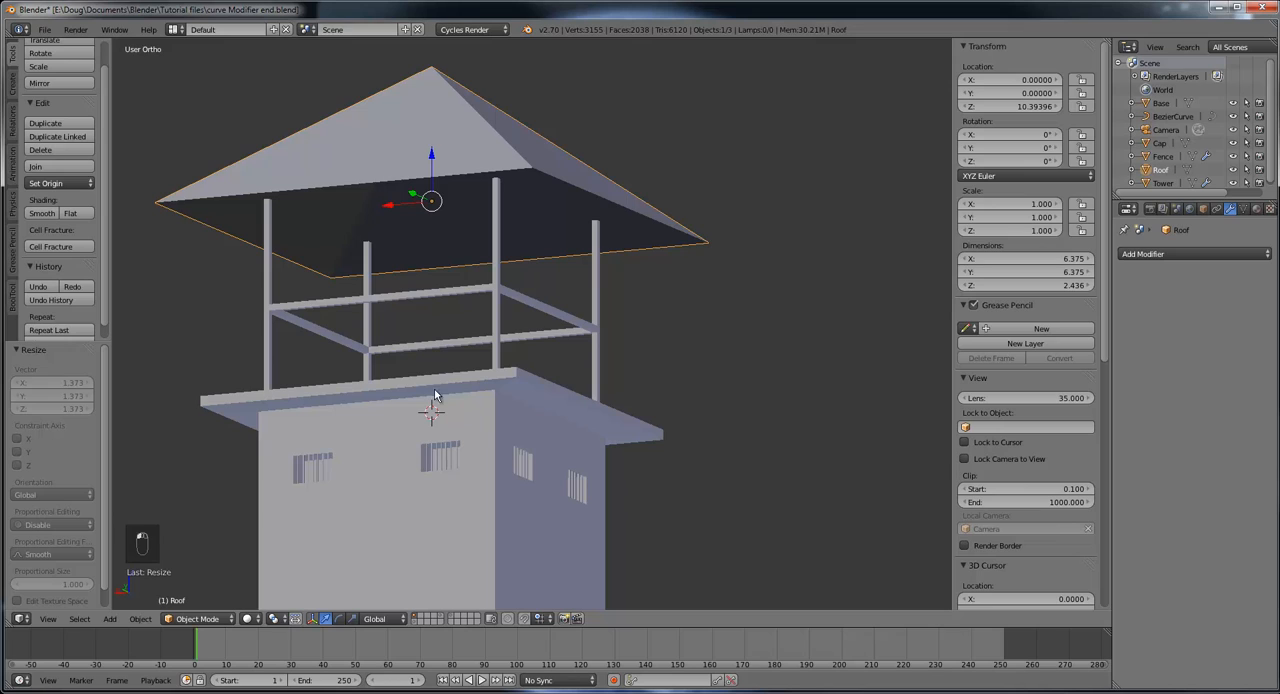
pyautogui.click(1172, 256)
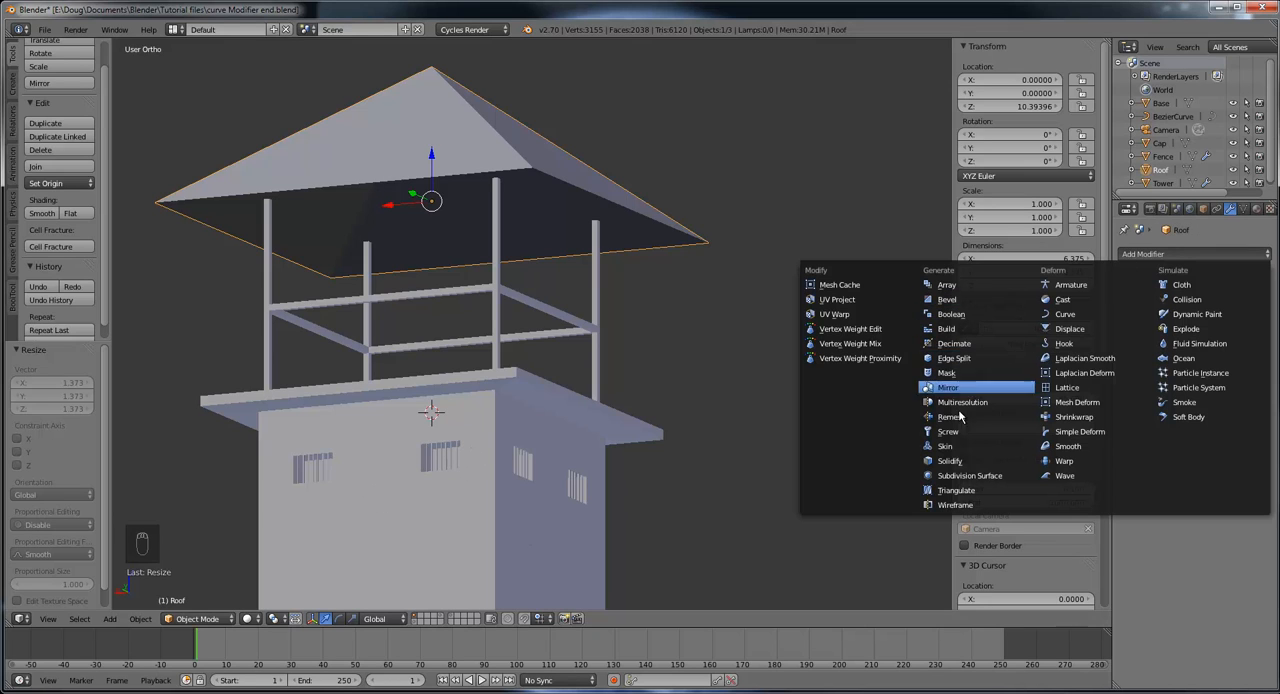
pyautogui.click(961, 463)
# Step: Set the roof's Solidify thickness to 0.1330
pyautogui.moveTo(631, 326); pyautogui.dragTo(577, 340, button='middle')
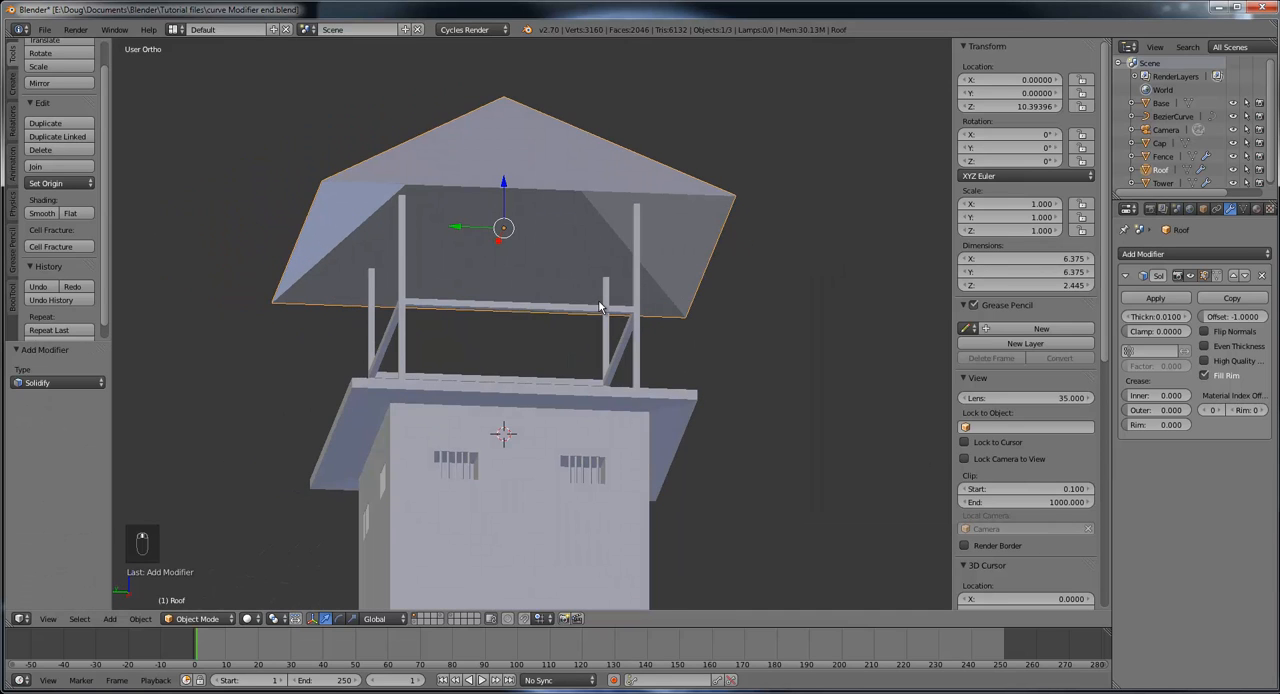
pyautogui.scroll(3, 603, 303)
pyautogui.moveTo(628, 286); pyautogui.dragTo(730, 445, button='middle')
pyautogui.scroll(3, 701, 488)
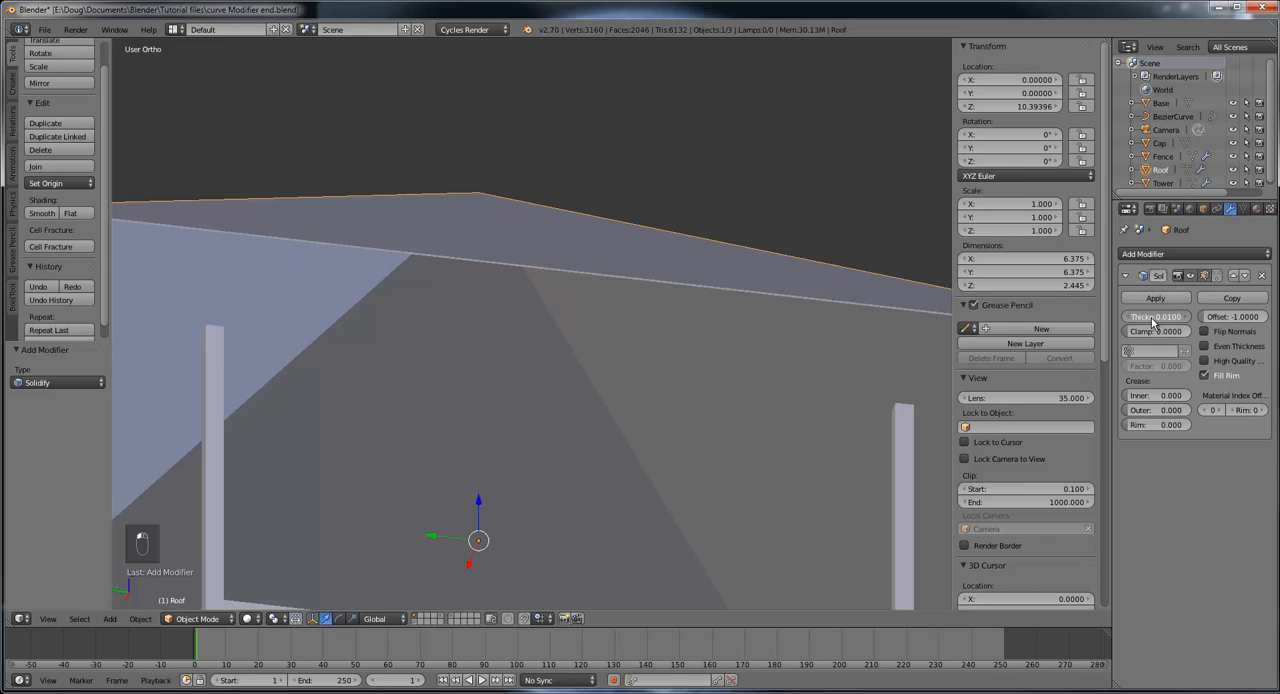
pyautogui.moveTo(1153, 320); pyautogui.dragTo(1235, 317)
pyautogui.moveTo(769, 351); pyautogui.dragTo(640, 368, button='middle')
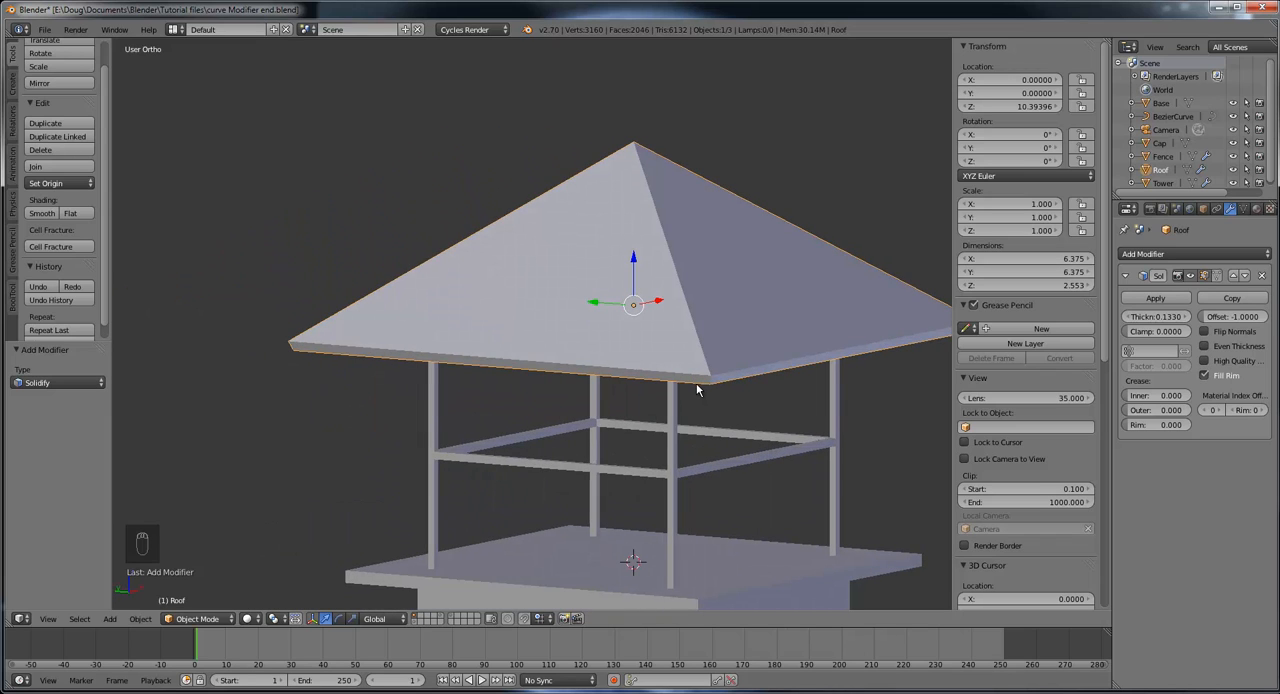
# Step: Select the Tower object beneath the roof and set the viewport shading to Wireframe
pyautogui.moveTo(783, 408); pyautogui.dragTo(716, 336, button='middle')
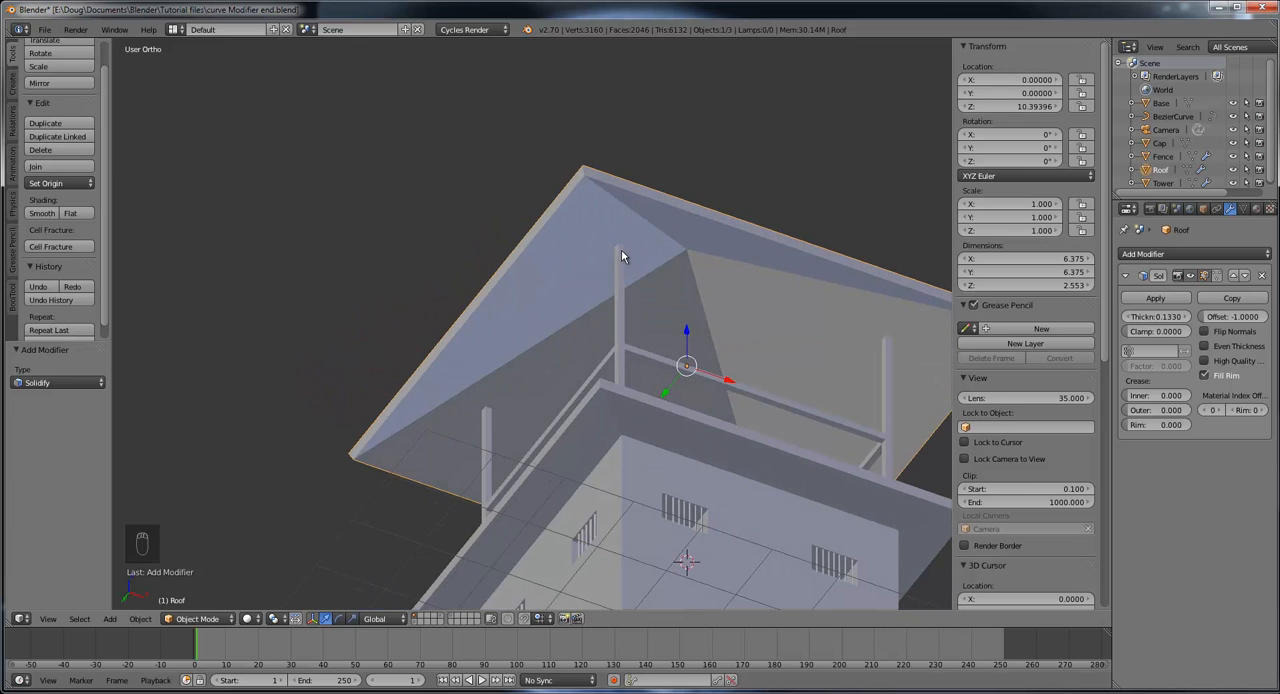
pyautogui.moveTo(623, 251); pyautogui.dragTo(684, 320, button='middle')
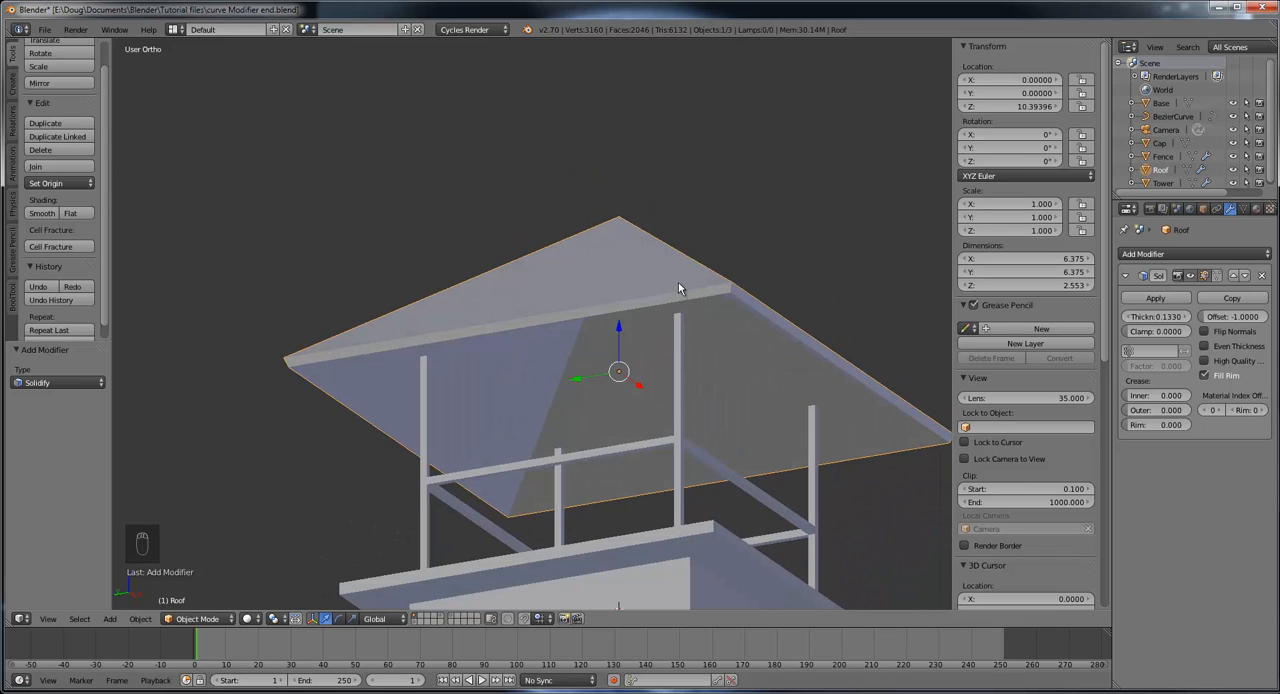
pyautogui.moveTo(663, 272); pyautogui.dragTo(722, 385, button='middle')
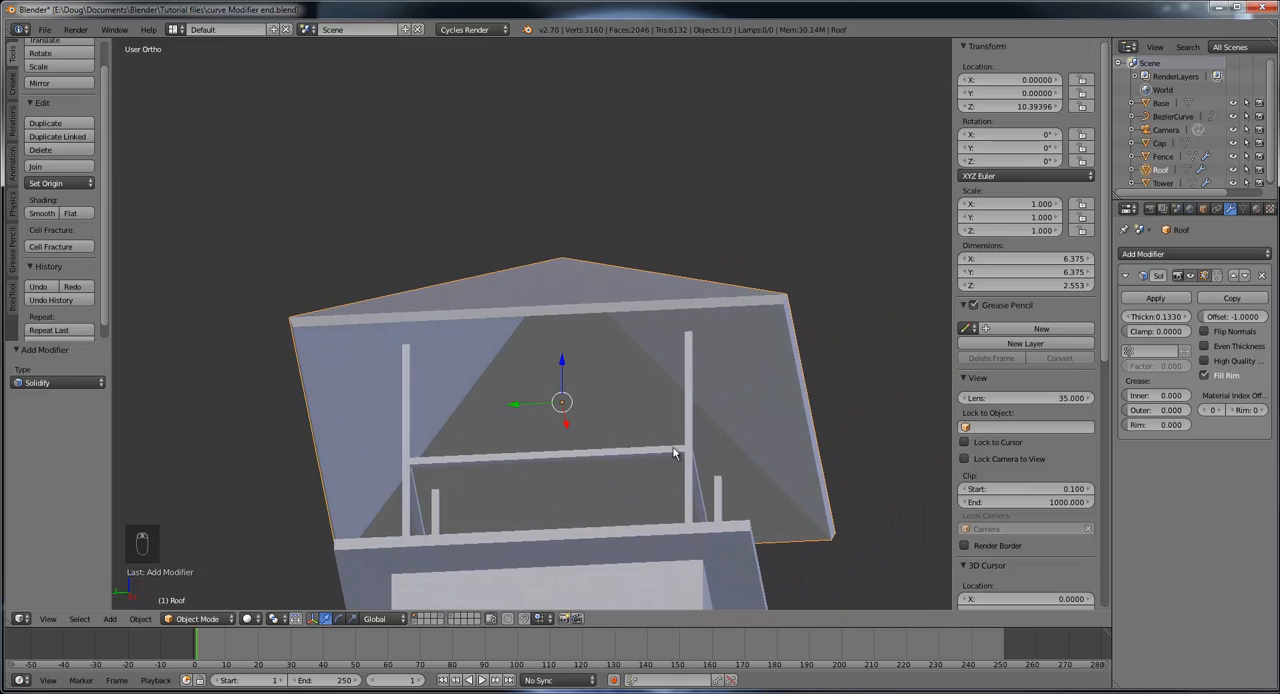
pyautogui.rightClick(689, 382)
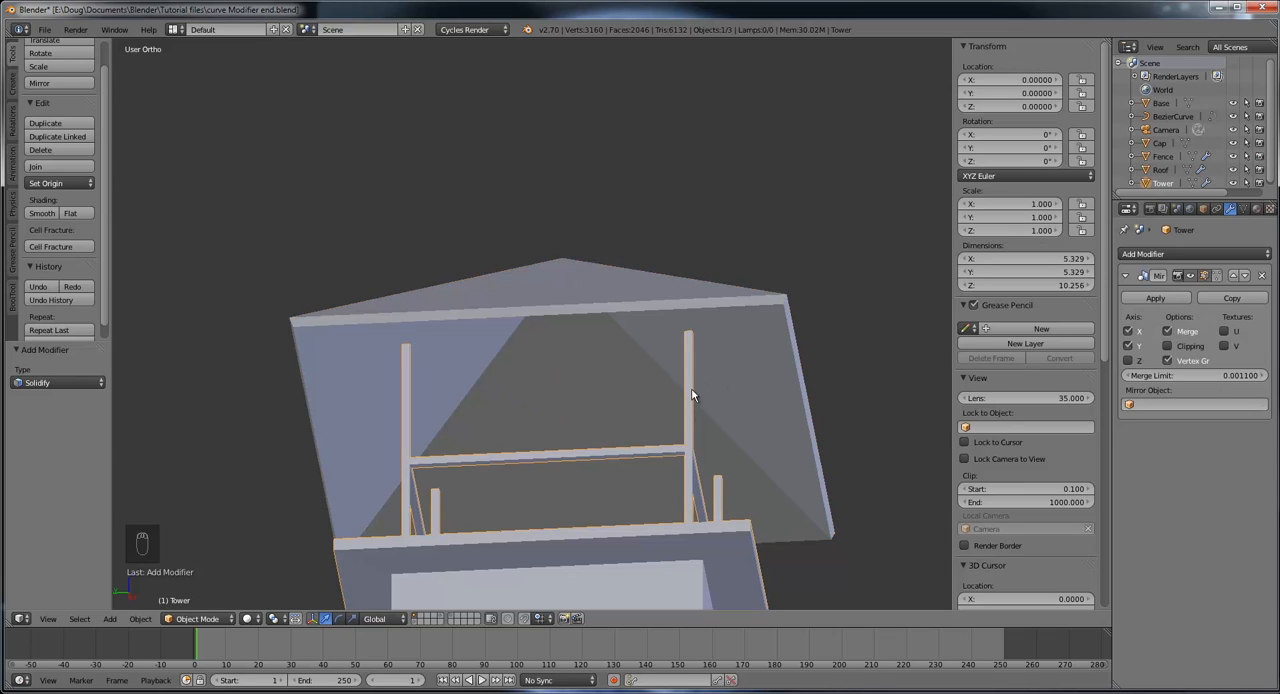
pyautogui.moveTo(703, 390); pyautogui.dragTo(762, 442, button='middle')
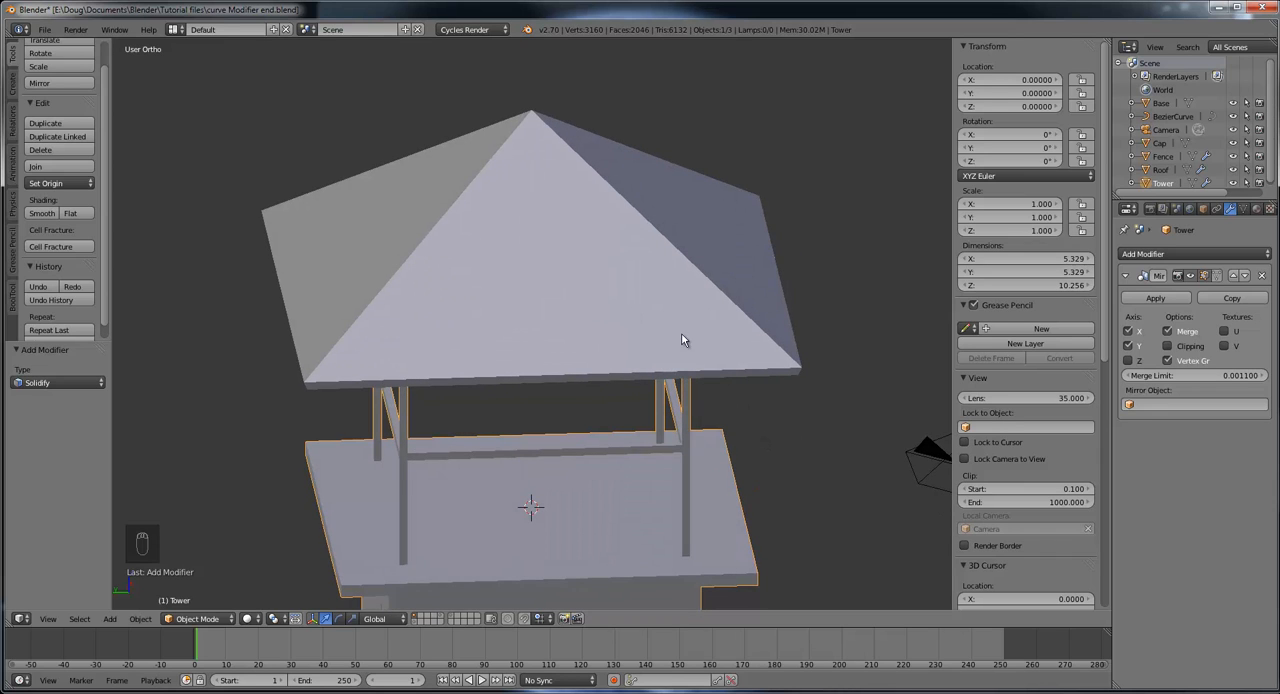
pyautogui.moveTo(641, 336); pyautogui.dragTo(613, 259, button='middle')
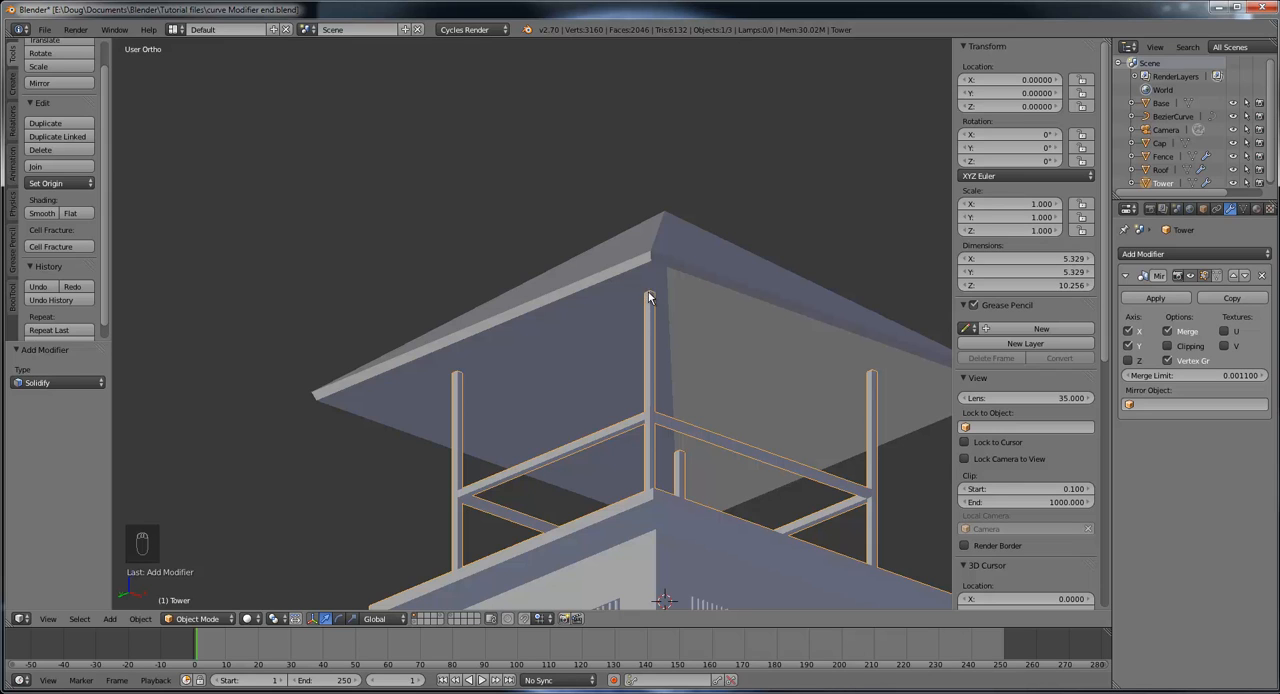
pyautogui.moveTo(656, 297); pyautogui.dragTo(681, 325, button='middle')
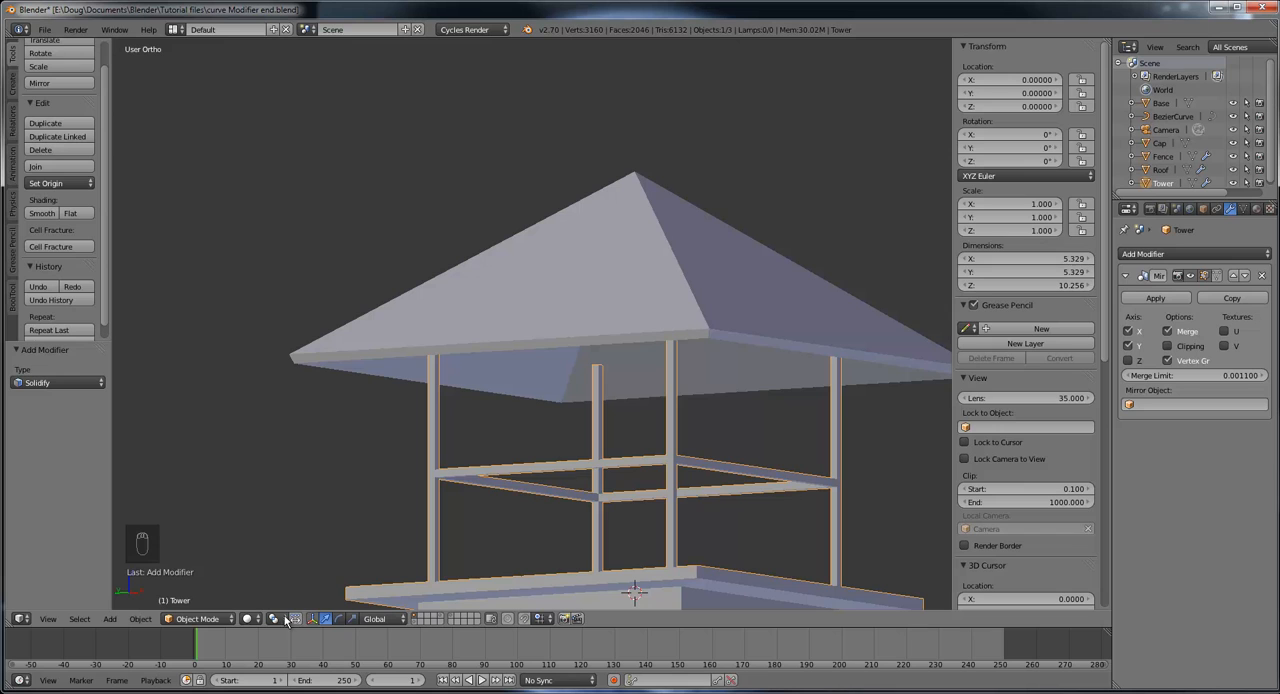
pyautogui.click(248, 619)
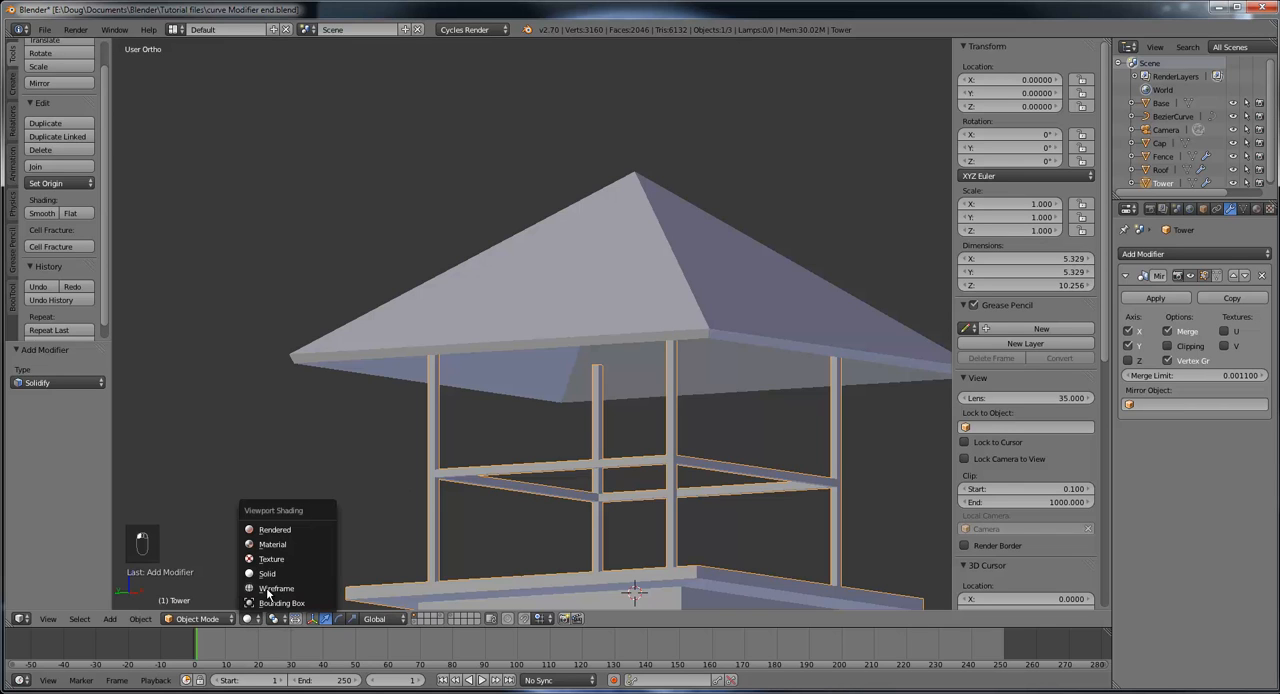
pyautogui.click(276, 588)
pyautogui.moveTo(601, 484); pyautogui.dragTo(647, 467, button='middle')
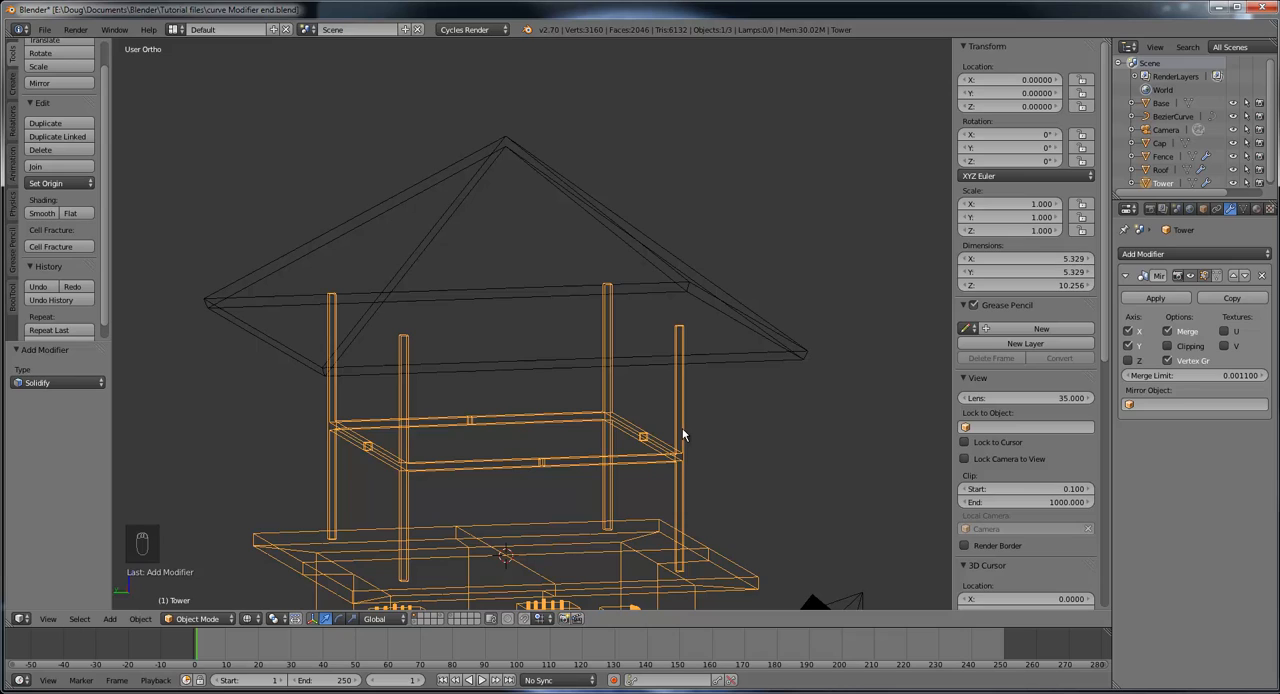
# Step: In Edit Mode, raise the top face of the Tower's corner post about 0.784 along Z into the roof
pyautogui.click(198, 620)
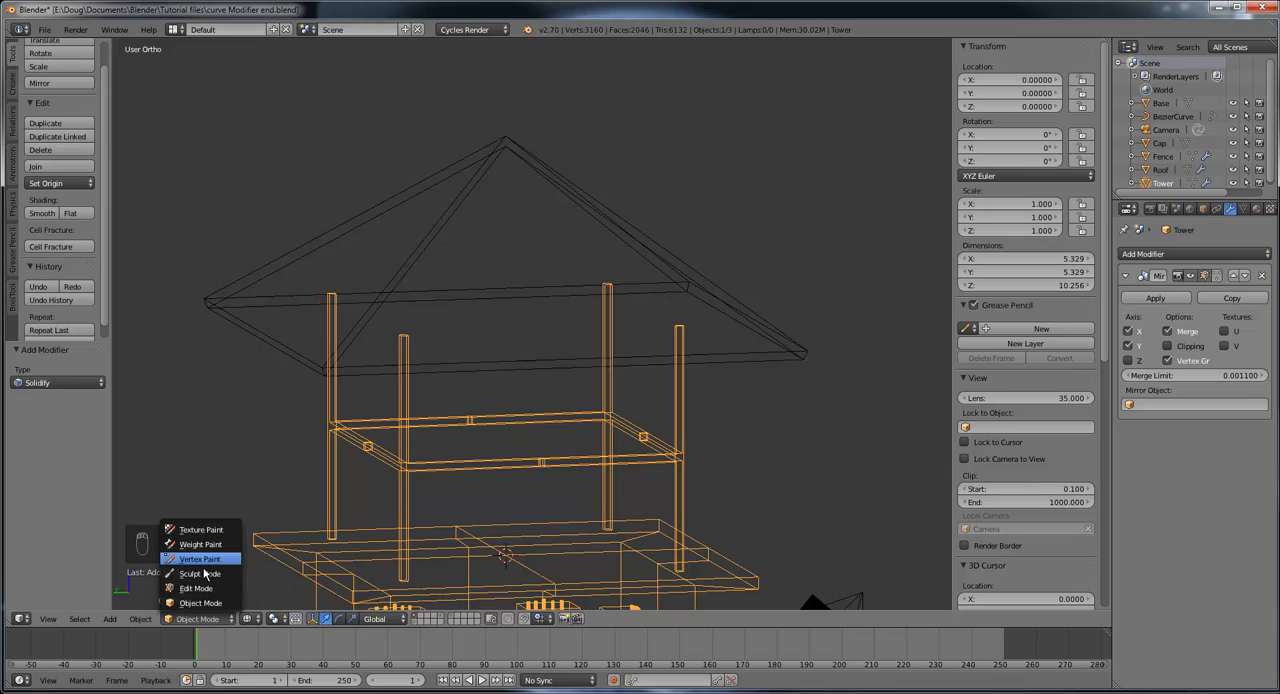
pyautogui.click(205, 589)
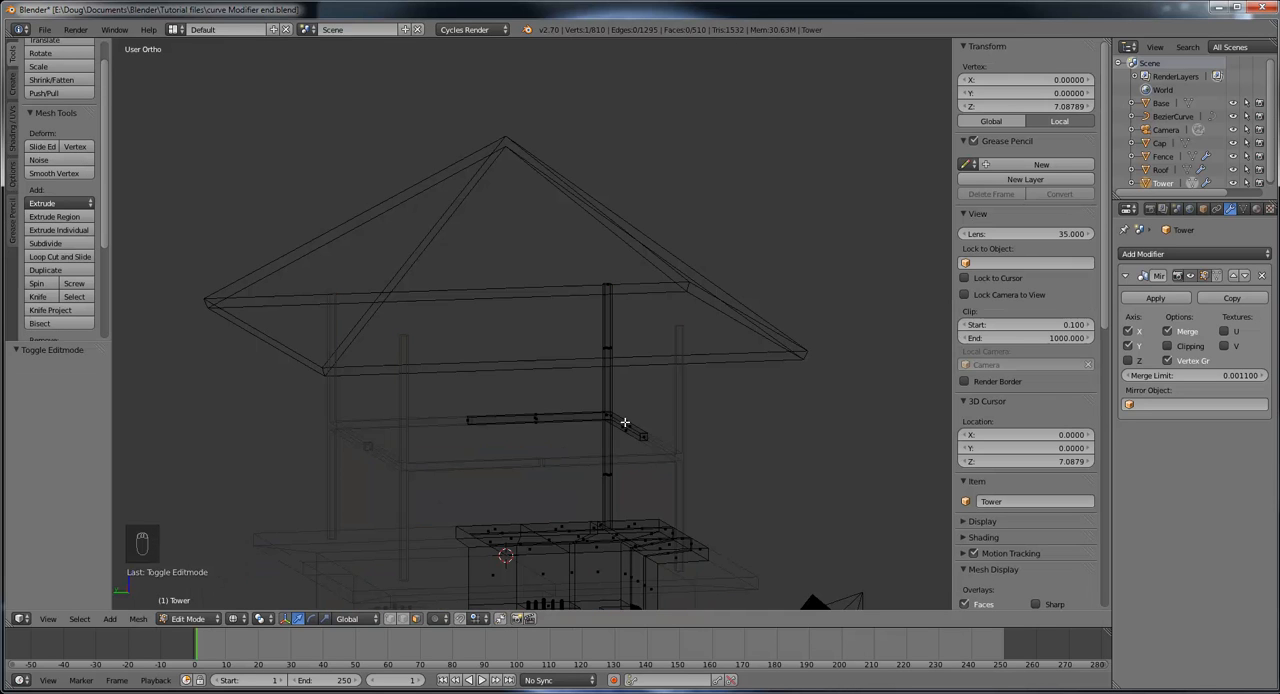
pyautogui.moveTo(624, 422); pyautogui.dragTo(476, 445, button='middle')
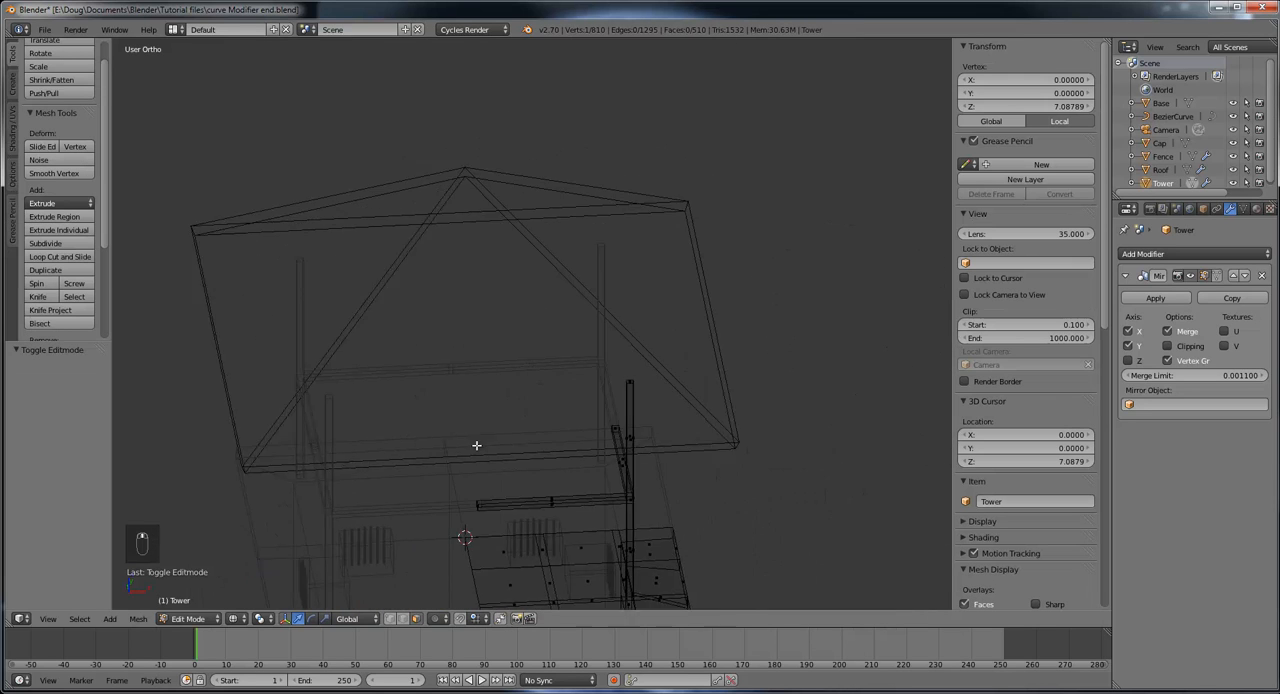
pyautogui.scroll(2, 571, 514)
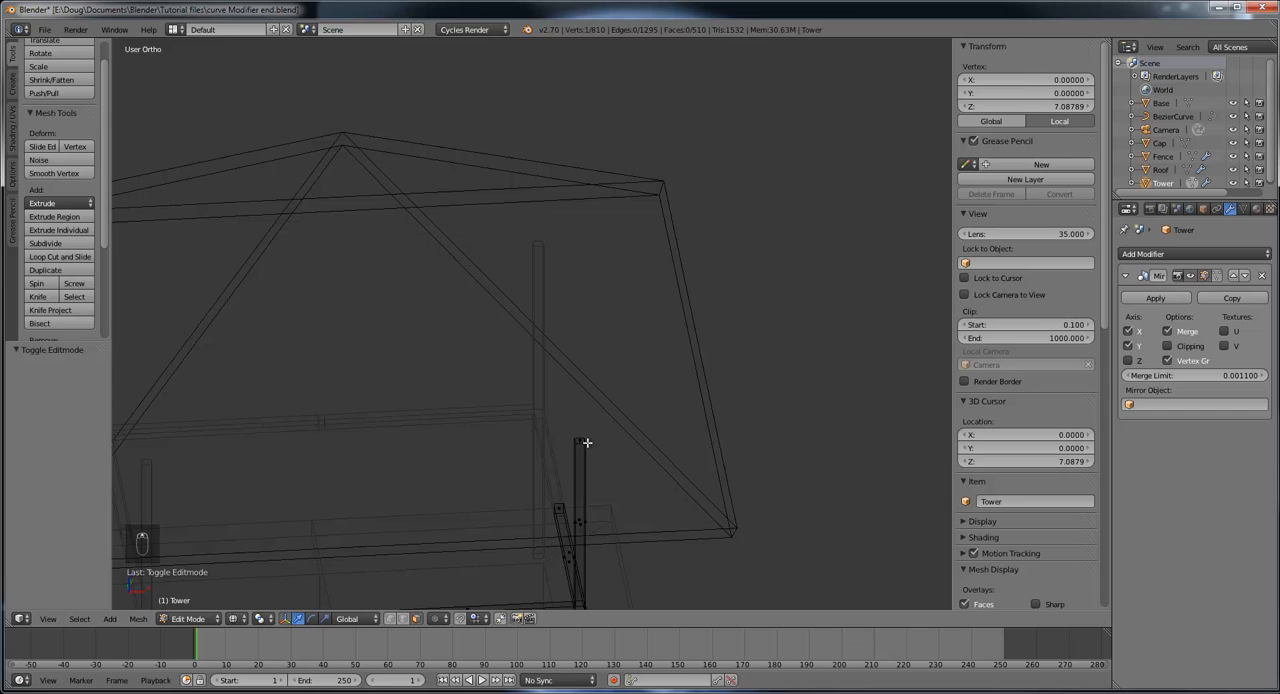
pyautogui.rightClick(578, 439)
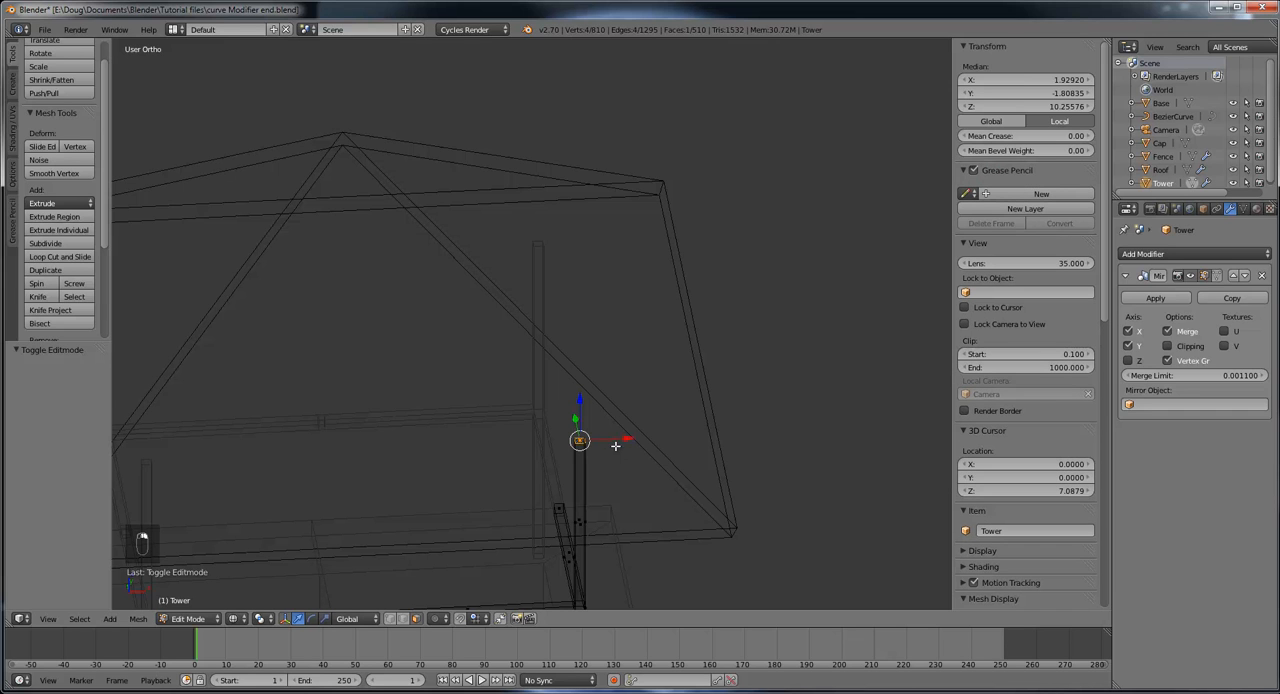
pyautogui.moveTo(615, 445); pyautogui.dragTo(375, 340, button='middle')
pyautogui.moveTo(348, 300); pyautogui.dragTo(345, 212)
pyautogui.moveTo(423, 257); pyautogui.dragTo(713, 213, button='middle')
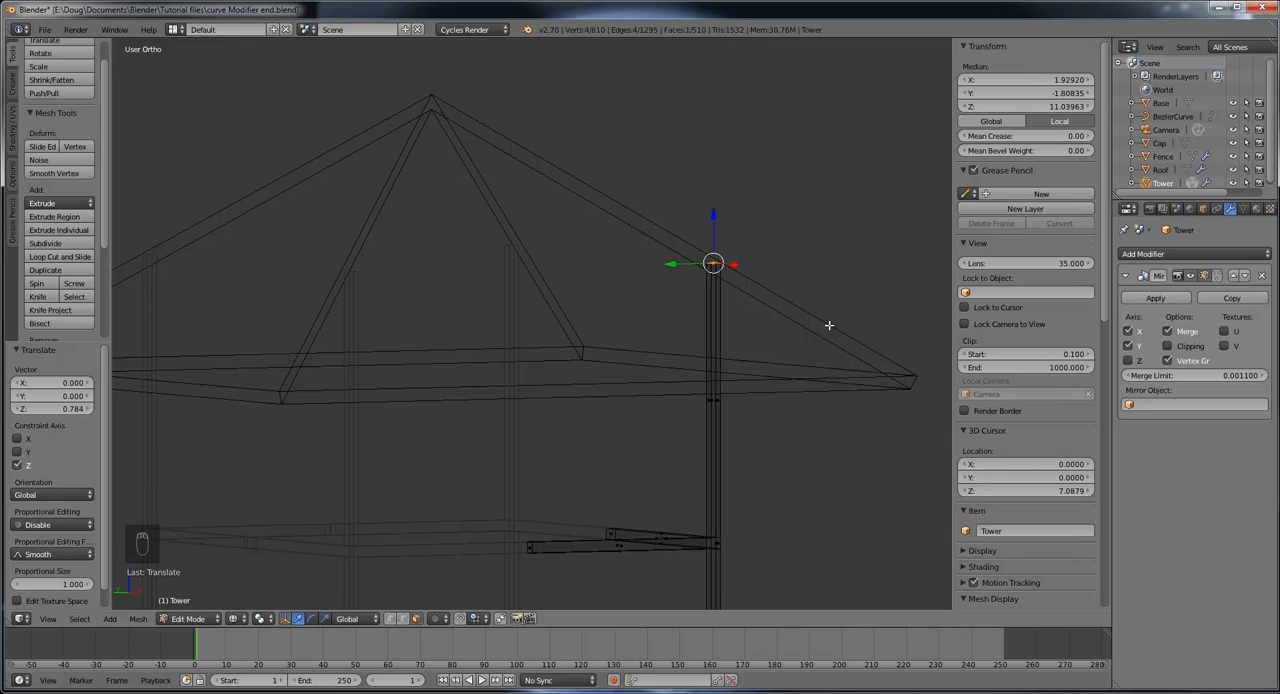
# Step: Lower the post's top face along Z by about 0.030 and another 0.032 to fit it within the roof's thickness
pyautogui.moveTo(712, 217); pyautogui.dragTo(714, 221)
pyautogui.moveTo(759, 246); pyautogui.dragTo(456, 372, button='middle')
pyautogui.scroll(4, 757, 290)
pyautogui.scroll(5, 538, 430)
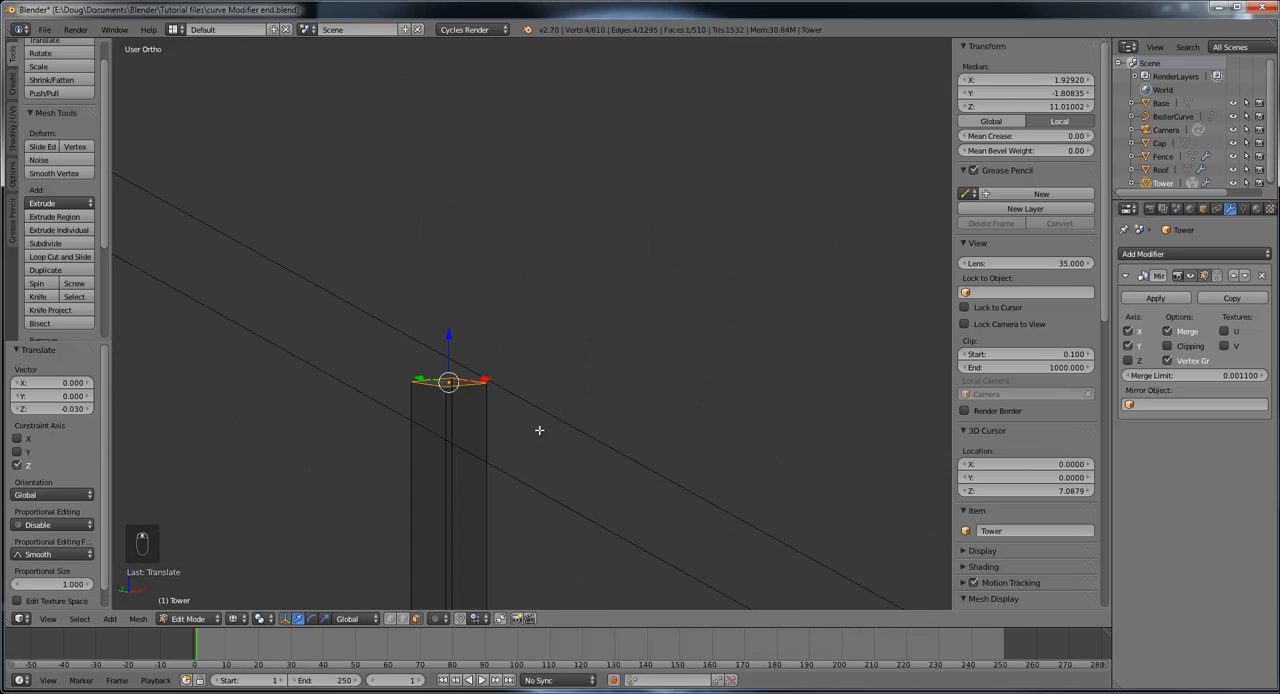
pyautogui.keyDown('shift'); pyautogui.moveTo(517, 429); pyautogui.dragTo(627, 355, button='middle'); pyautogui.keyUp('shift')
pyautogui.moveTo(557, 261); pyautogui.dragTo(560, 282)
pyautogui.scroll(-5, 623, 343)
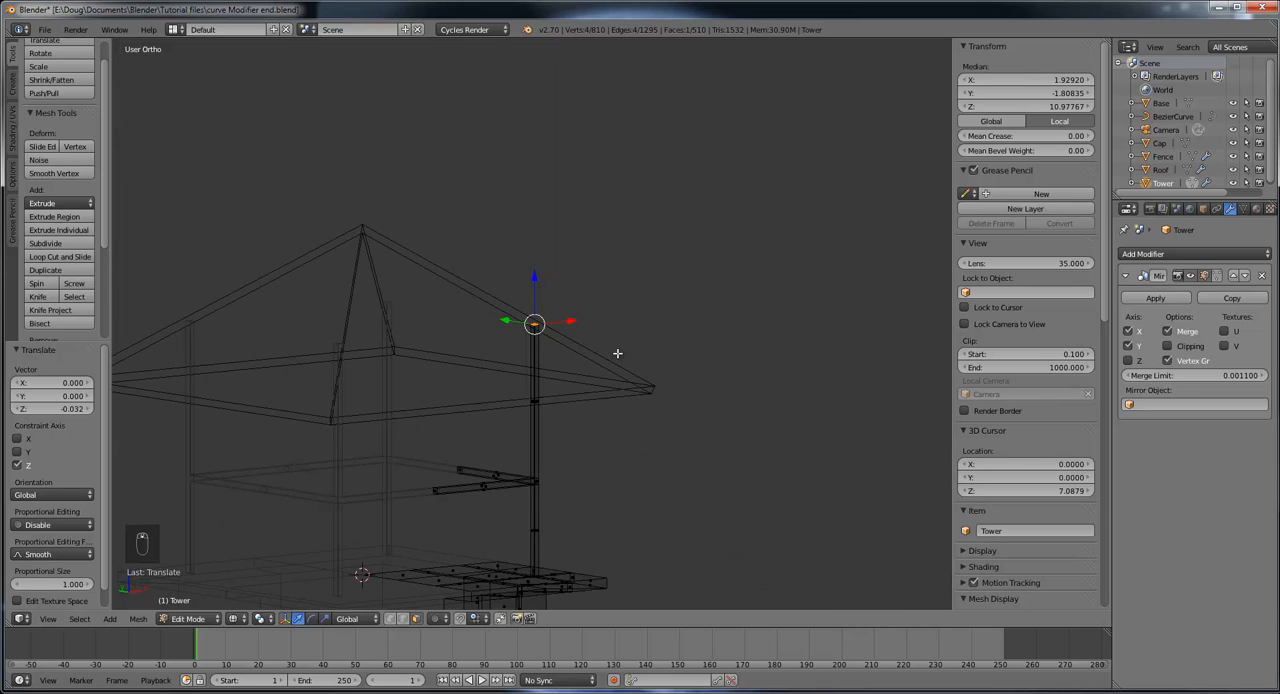
# Step: Return the Tower to Object Mode and set the viewport shading to Solid
pyautogui.moveTo(522, 371); pyautogui.dragTo(619, 441, button='middle')
pyautogui.scroll(5, 582, 501)
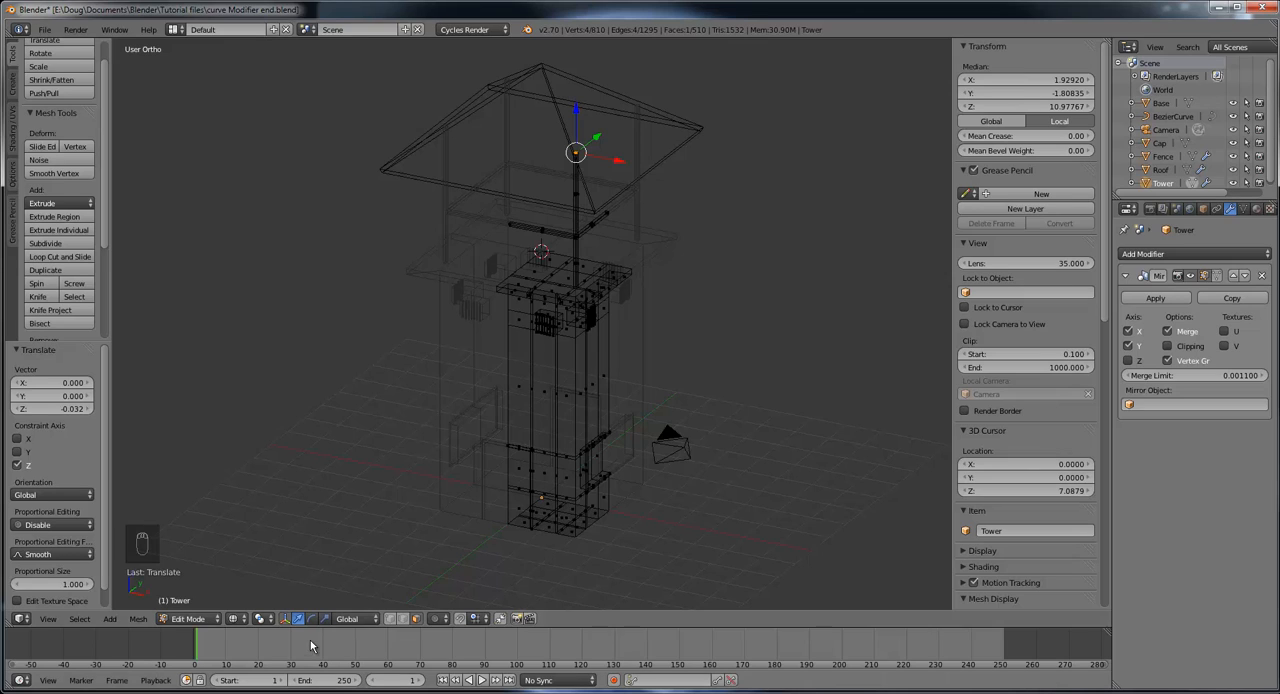
pyautogui.click(177, 620)
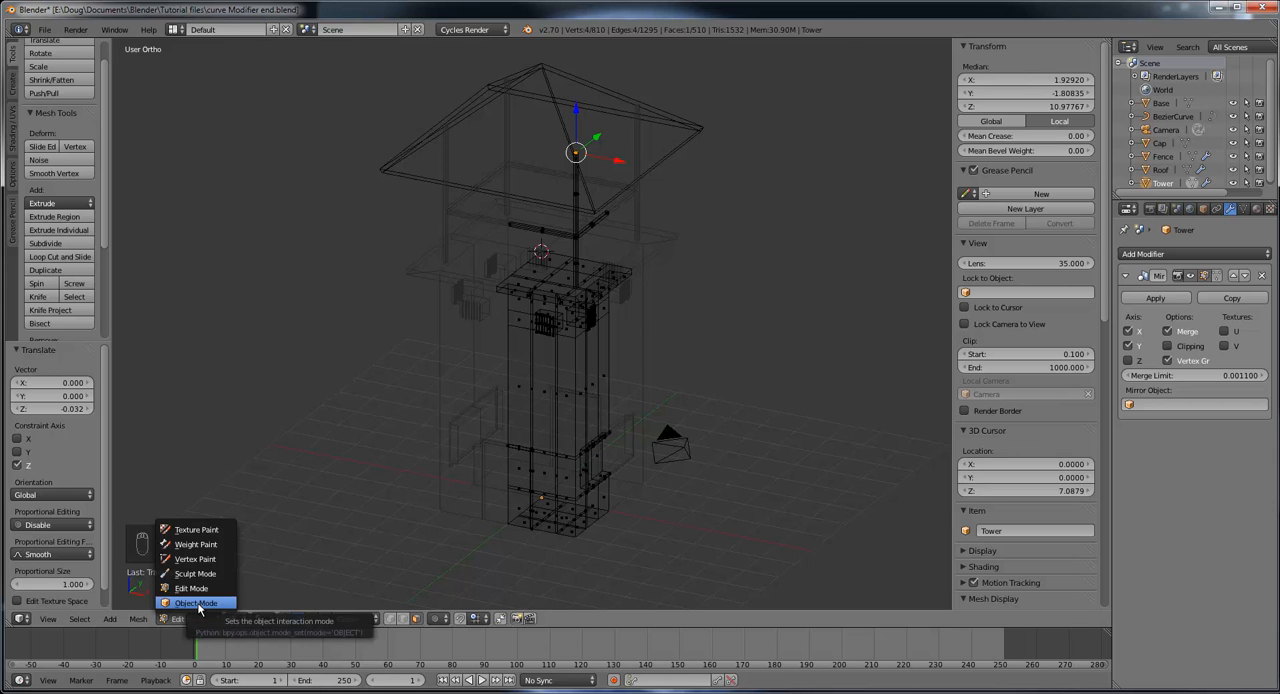
pyautogui.click(198, 604)
pyautogui.moveTo(569, 525)
pyautogui.mouseDown(button='middle')
pyautogui.moveTo(520, 491)
pyautogui.moveTo(568, 522)
pyautogui.moveTo(565, 536)
pyautogui.mouseUp(button='middle')
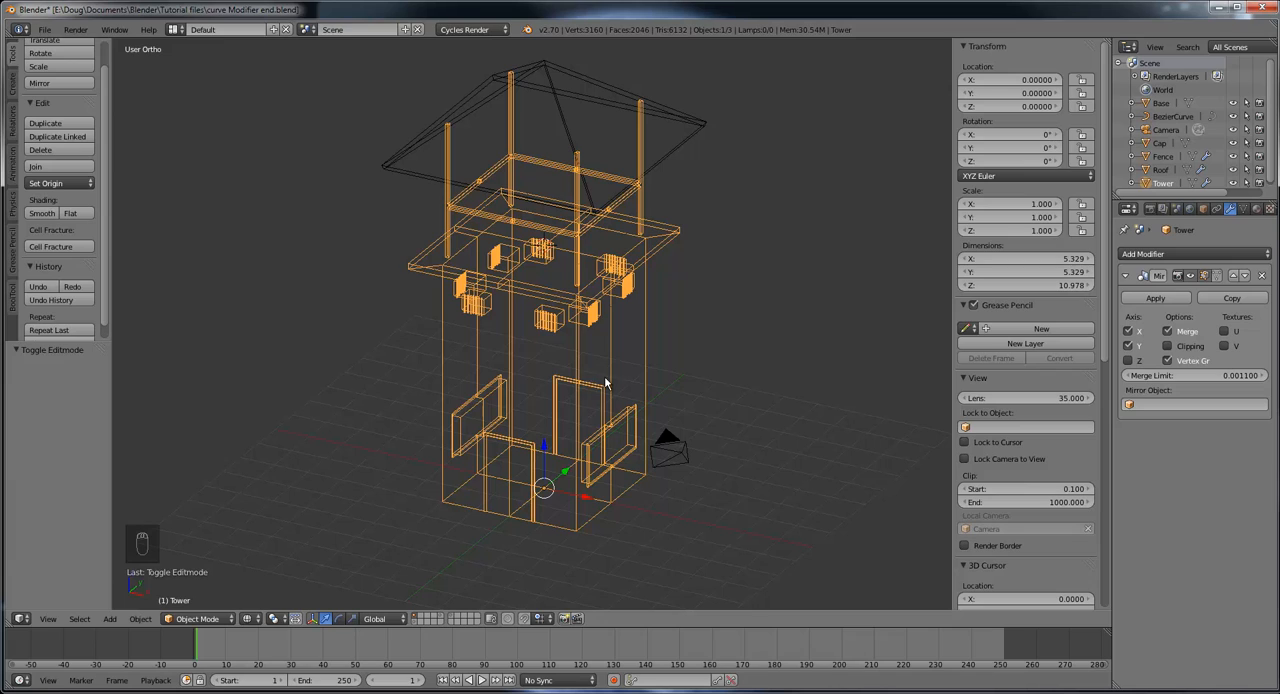
pyautogui.click(249, 619)
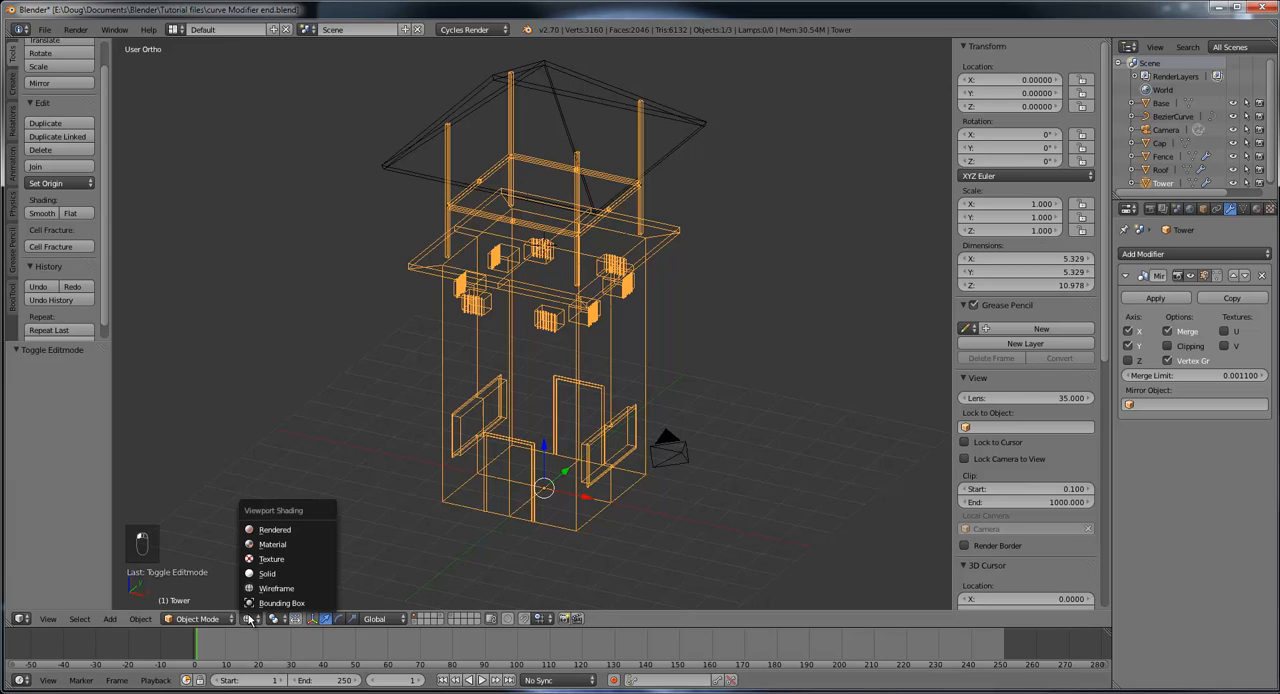
pyautogui.click(280, 546)
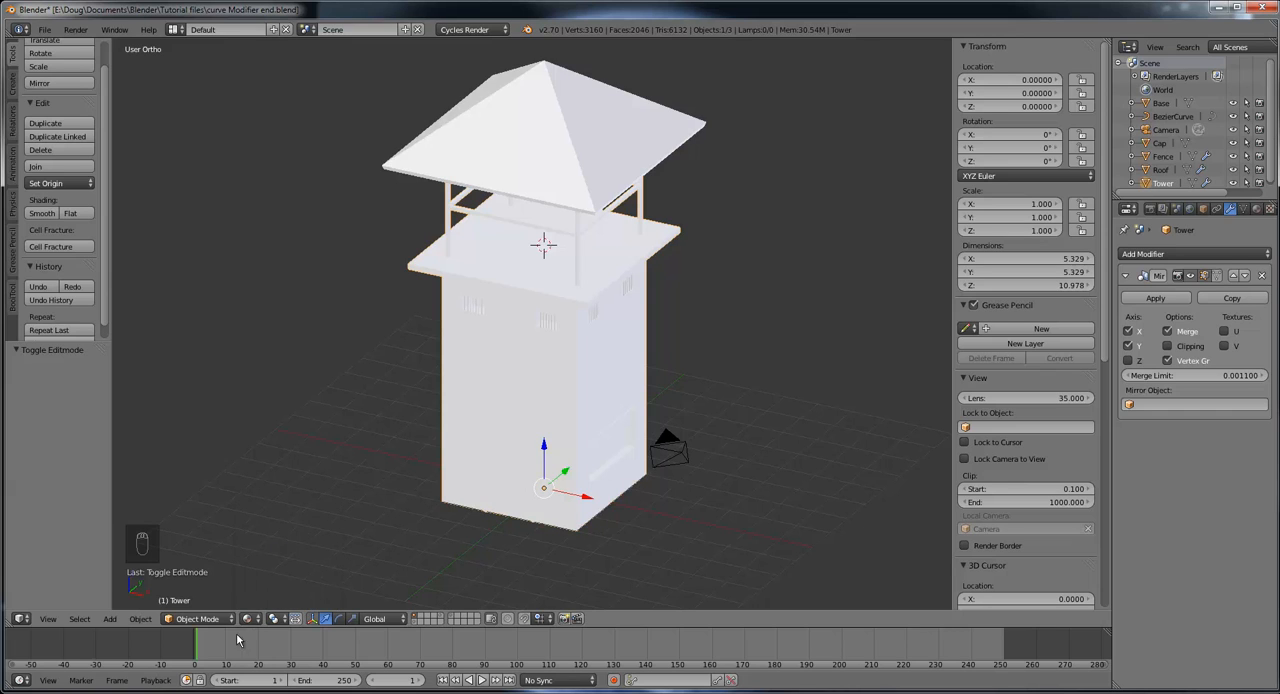
pyautogui.click(249, 619)
pyautogui.click(280, 575)
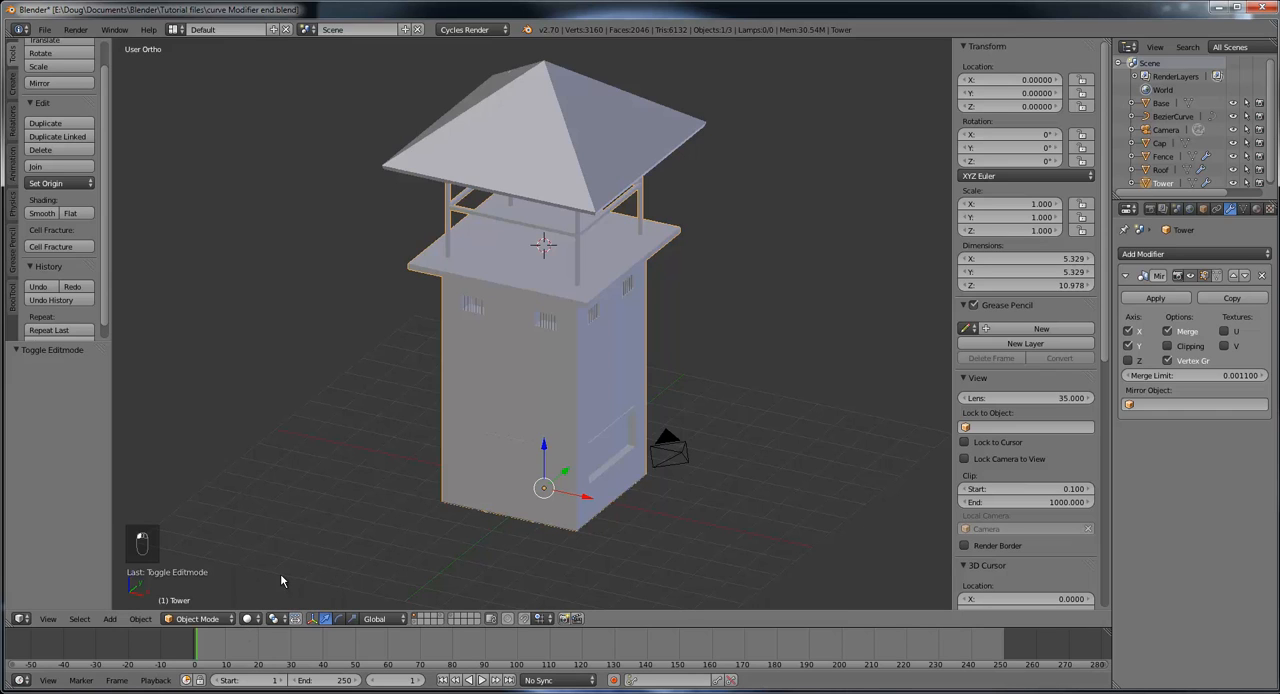
# Step: Snap the 3D cursor to the center of the scene at the tower's base
pyautogui.moveTo(538, 479)
pyautogui.mouseDown(button='middle')
pyautogui.moveTo(516, 485)
pyautogui.moveTo(495, 468)
pyautogui.moveTo(540, 476)
pyautogui.mouseUp(button='middle')
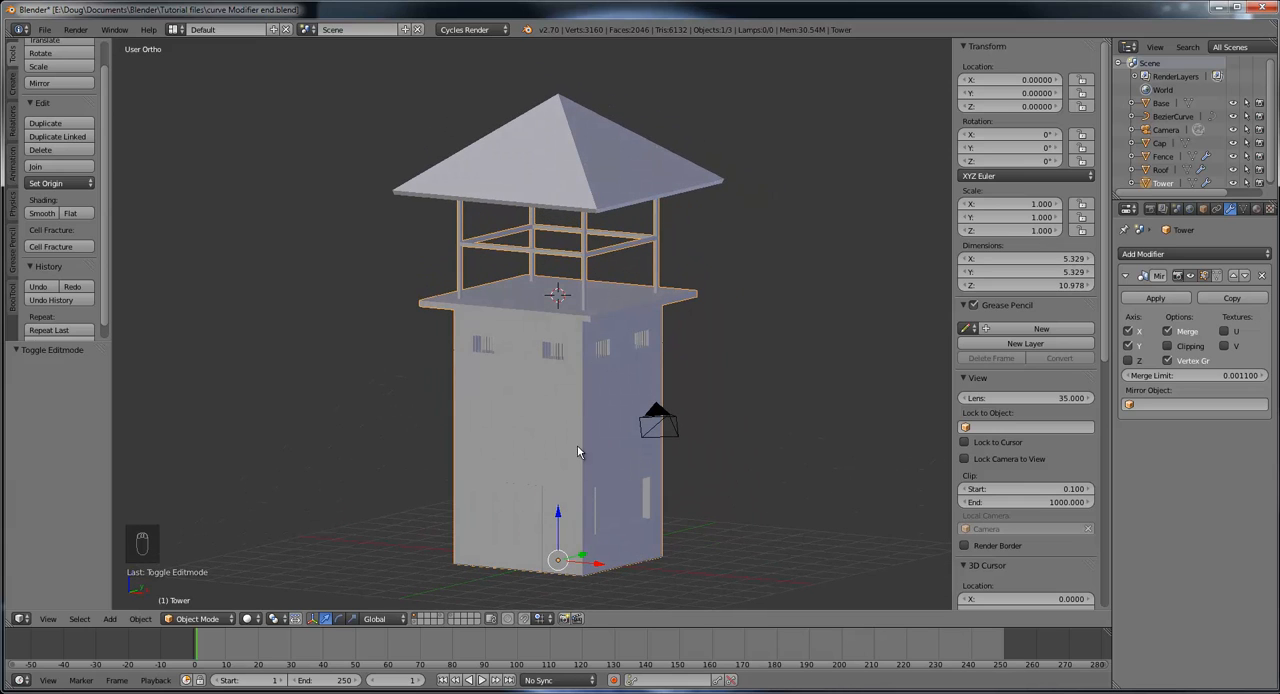
pyautogui.moveTo(594, 517); pyautogui.dragTo(670, 486, button='middle')
pyautogui.scroll(3, 553, 487)
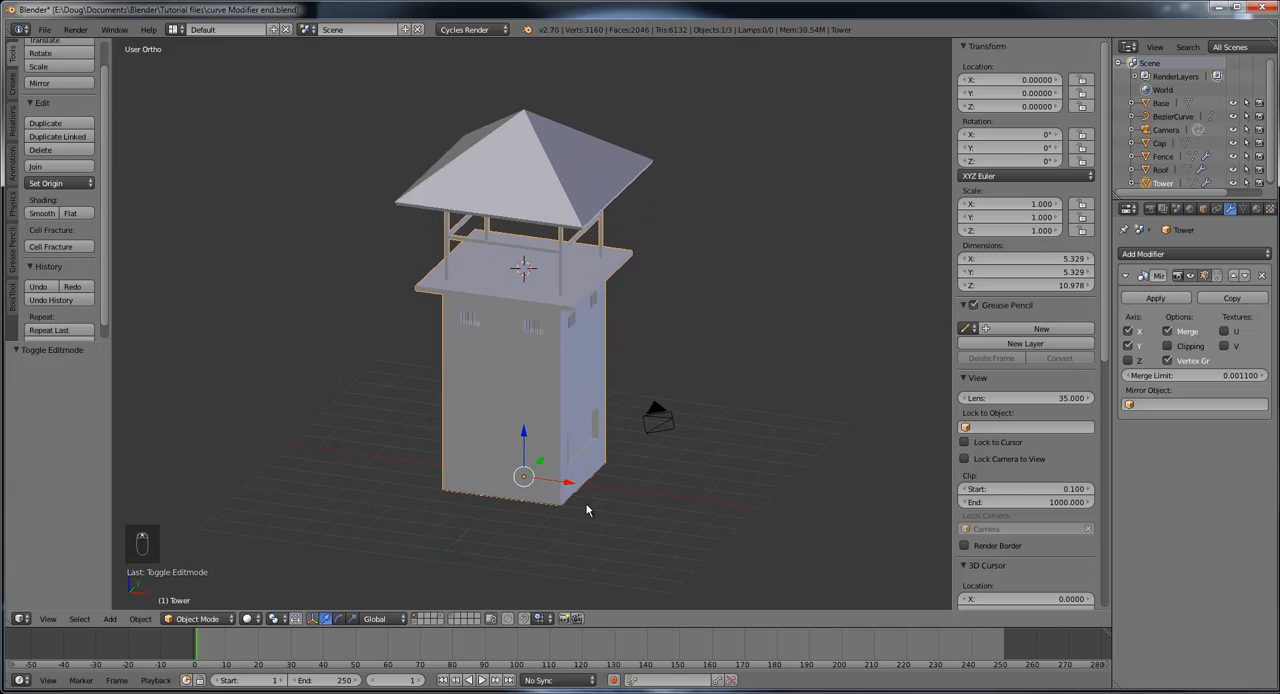
pyautogui.scroll(1, 586, 500)
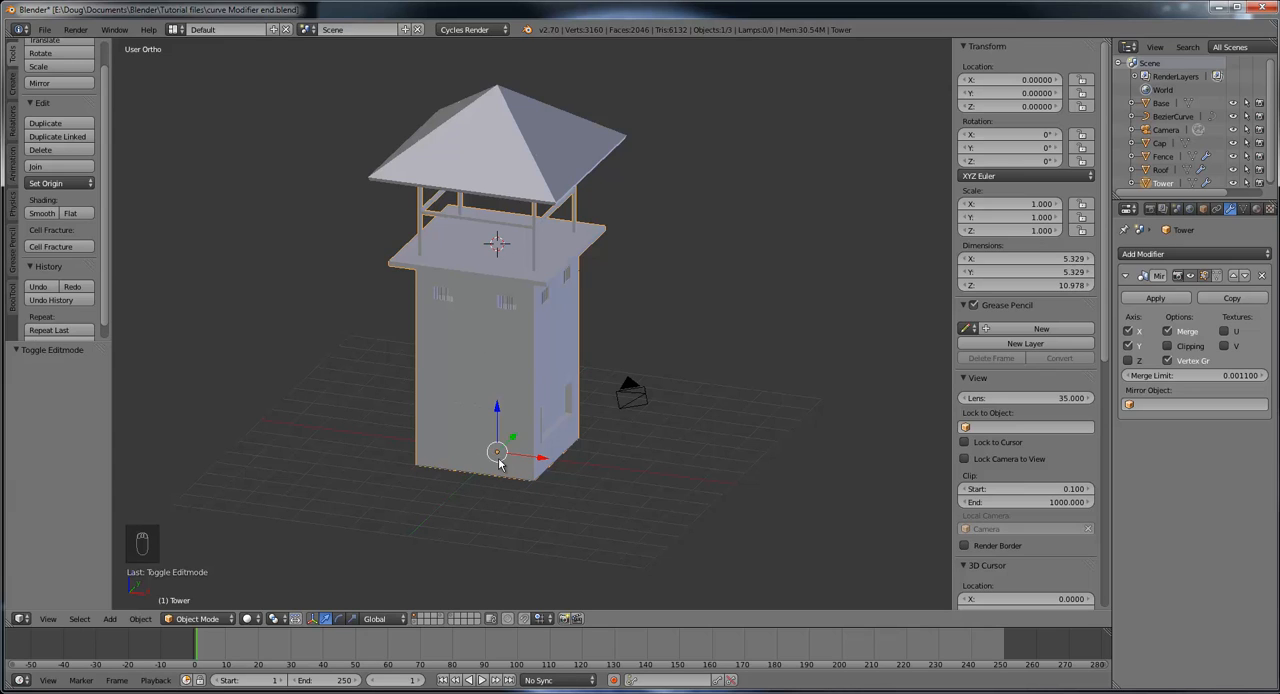
pyautogui.hotkey('shift', 's')
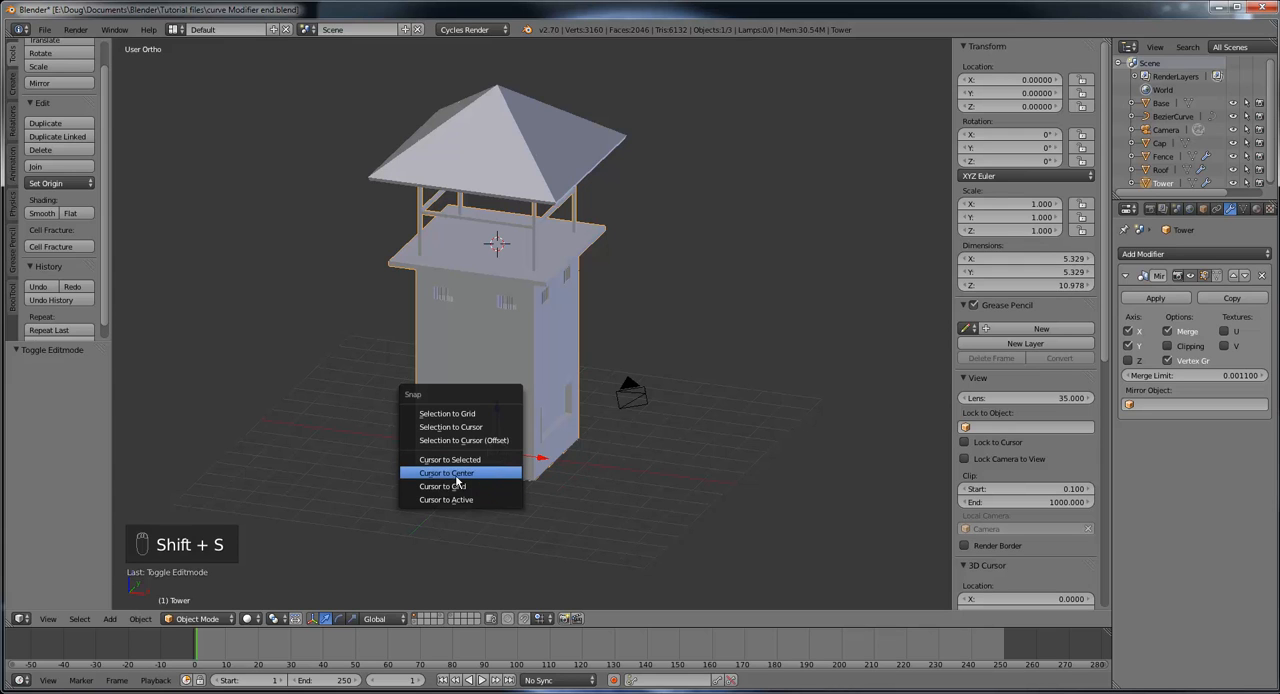
pyautogui.click(465, 473)
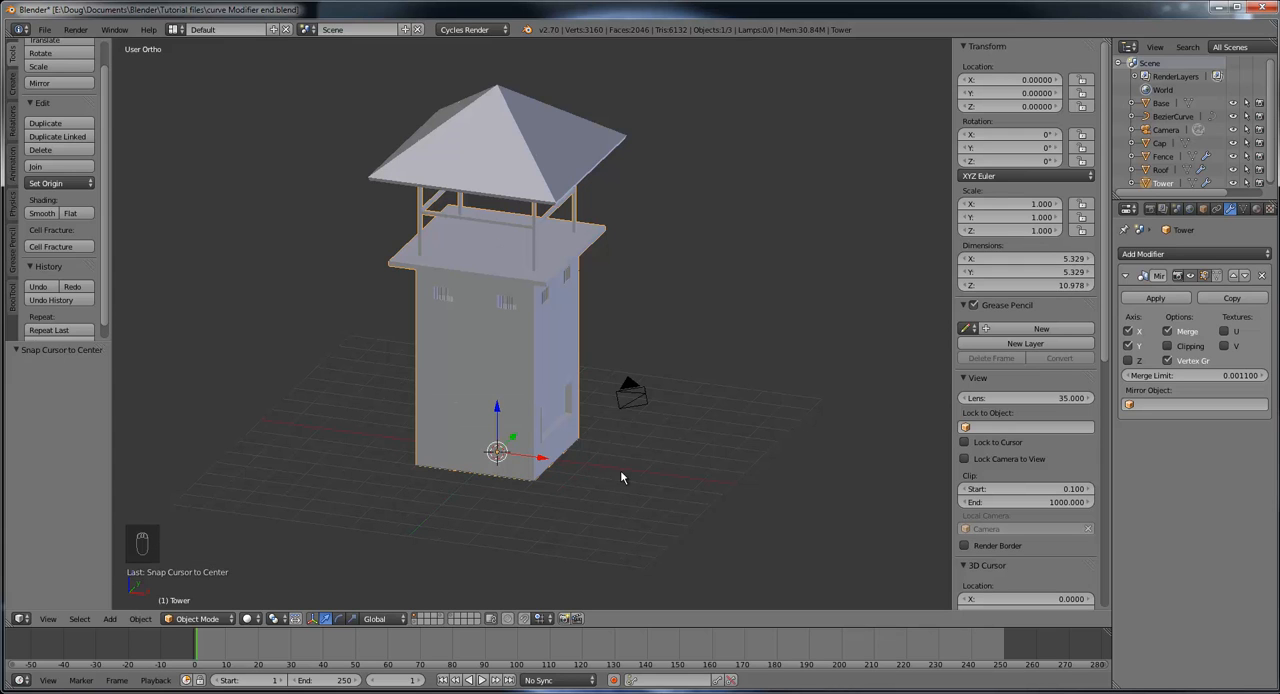
# Step: Add a ground plane at the 3D cursor and scale it up by about 11.859 around the tower
pyautogui.moveTo(620, 477)
pyautogui.mouseDown(button='middle')
pyautogui.moveTo(563, 423)
pyautogui.moveTo(600, 440)
pyautogui.moveTo(614, 480)
pyautogui.mouseUp(button='middle')
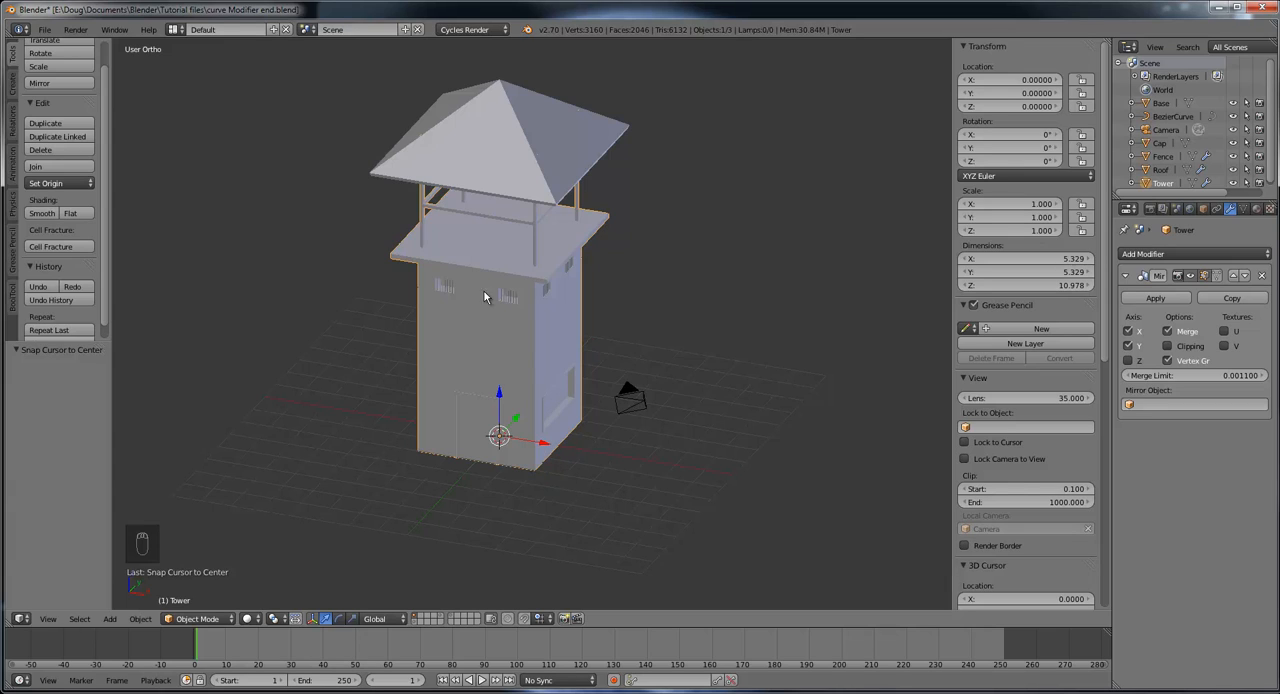
pyautogui.click(13, 86)
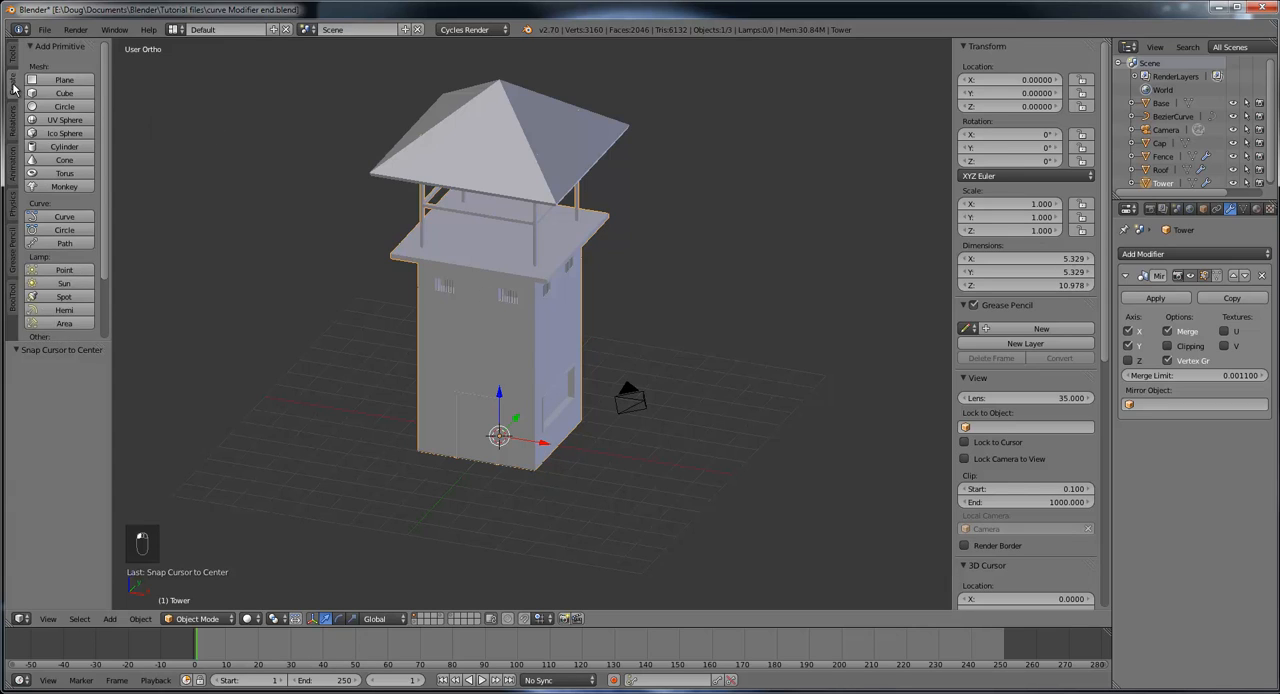
pyautogui.click(64, 81)
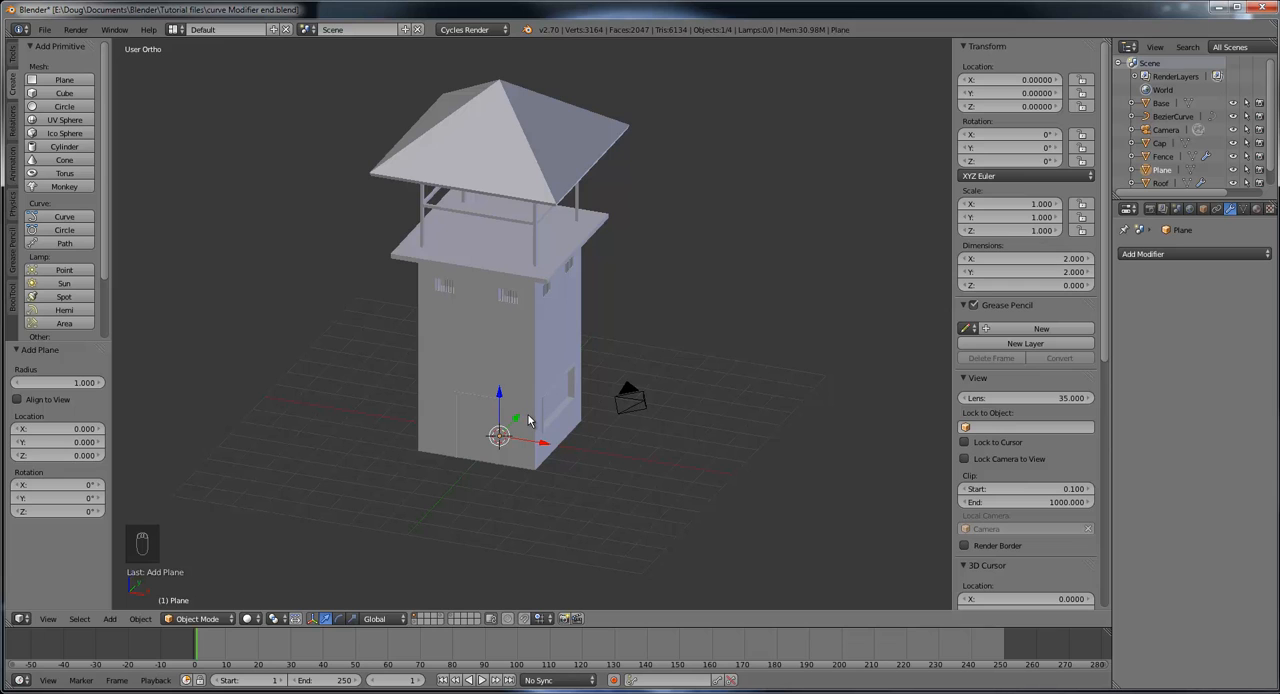
pyautogui.press('s')
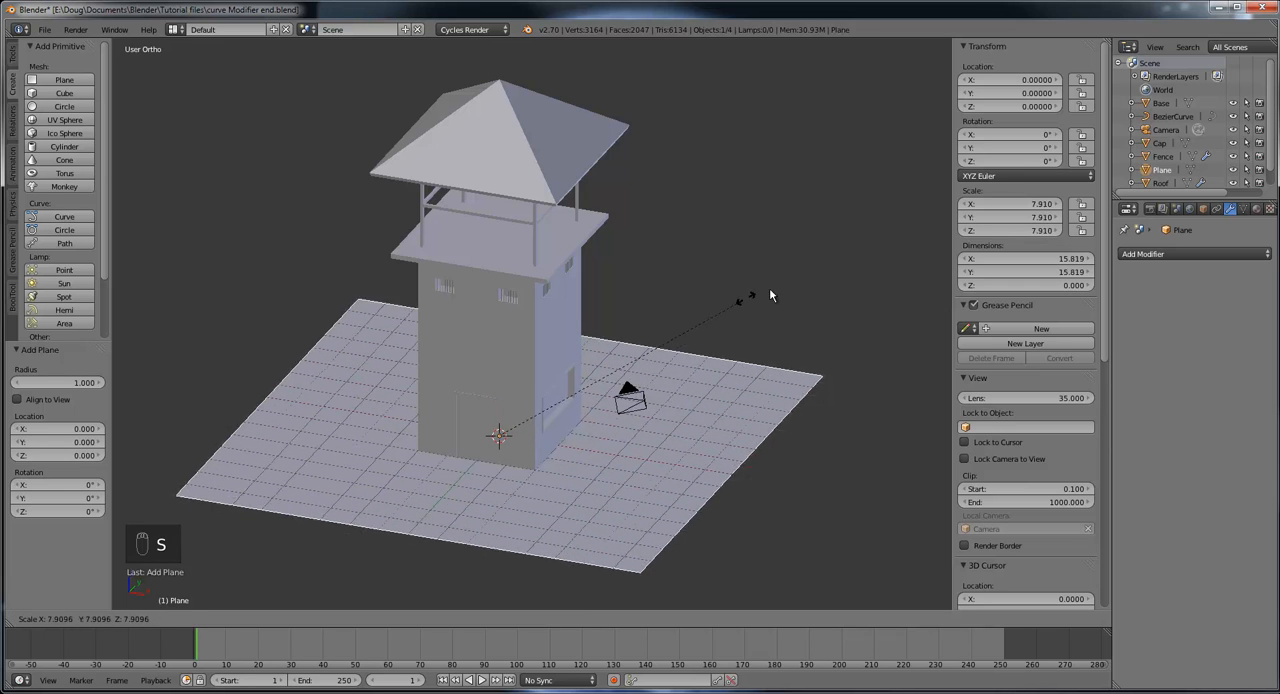
pyautogui.click(869, 243)
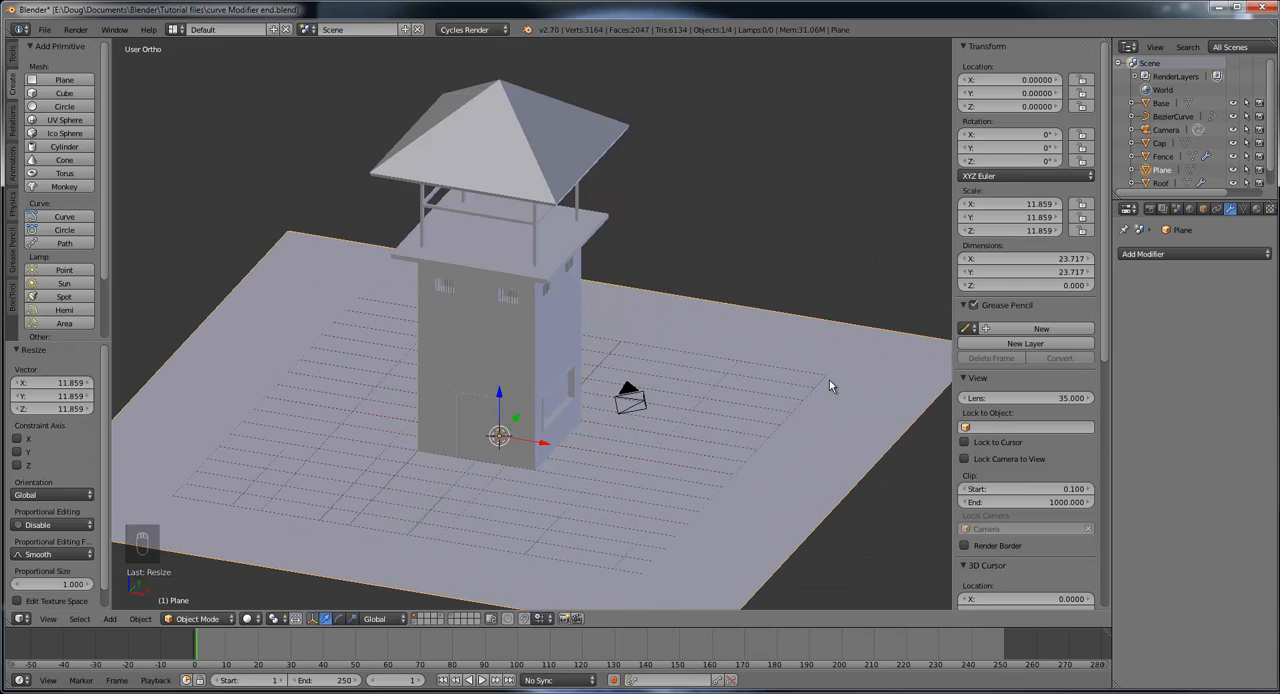
# Step: Select the camera and switch the viewport to the view from the camera
pyautogui.moveTo(831, 383); pyautogui.dragTo(604, 373, button='middle')
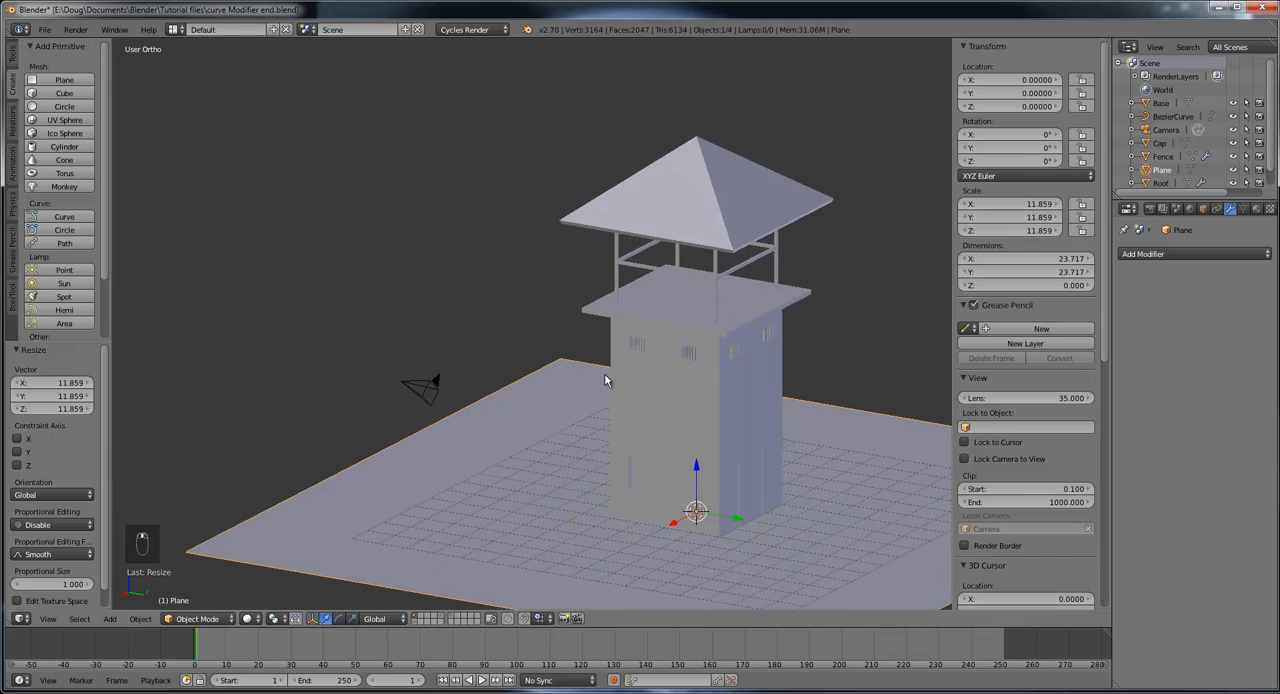
pyautogui.rightClick(428, 390)
pyautogui.moveTo(479, 417); pyautogui.dragTo(651, 443, button='middle')
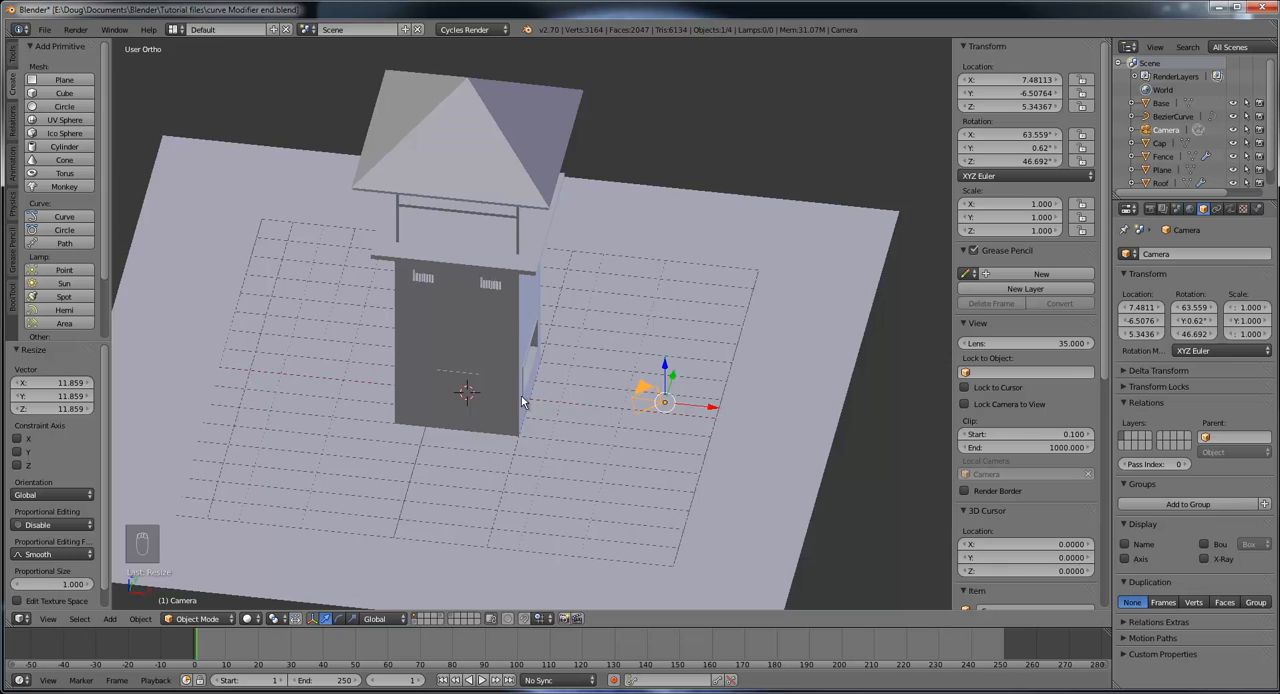
pyautogui.click(49, 619)
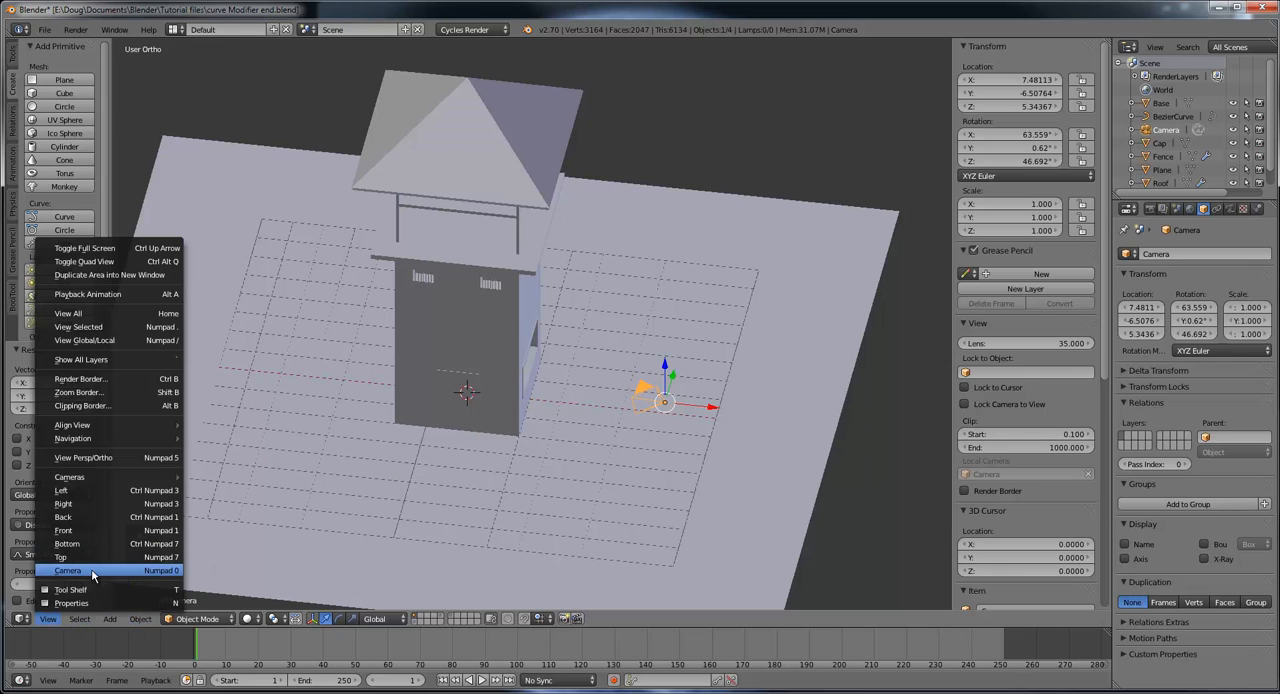
pyautogui.click(157, 572)
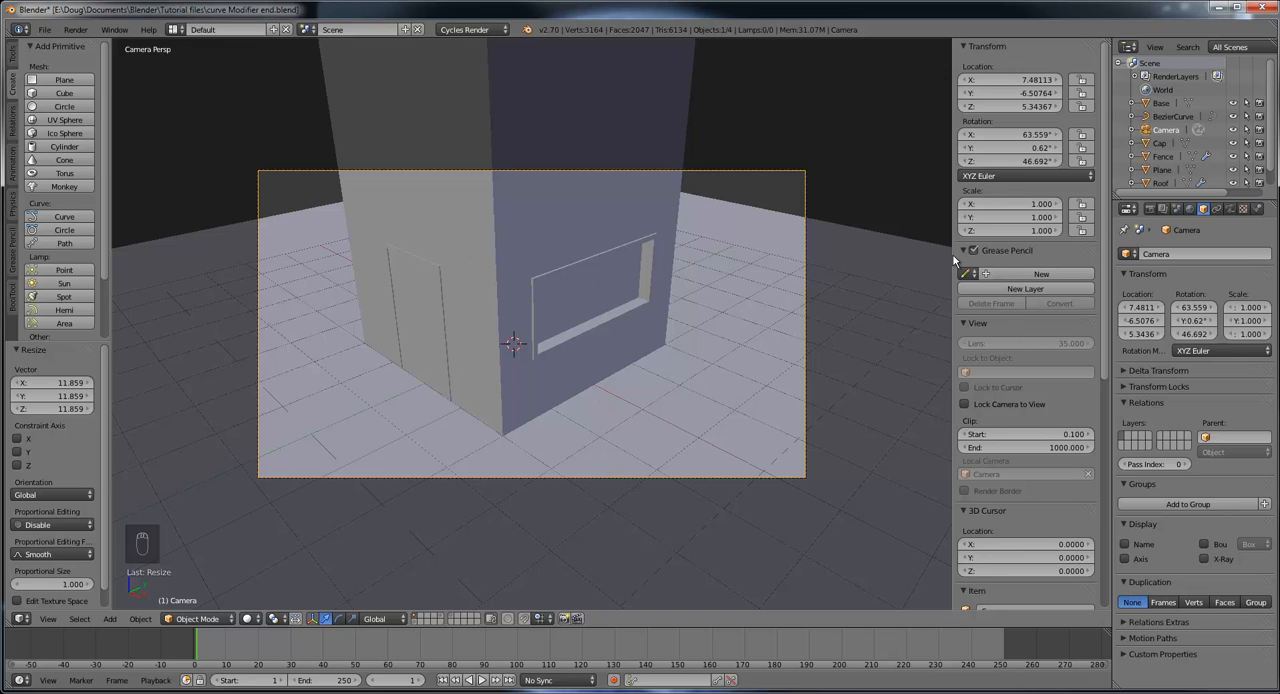
# Step: Enable Lock Camera to View for navigating within the camera view
pyautogui.press('n')
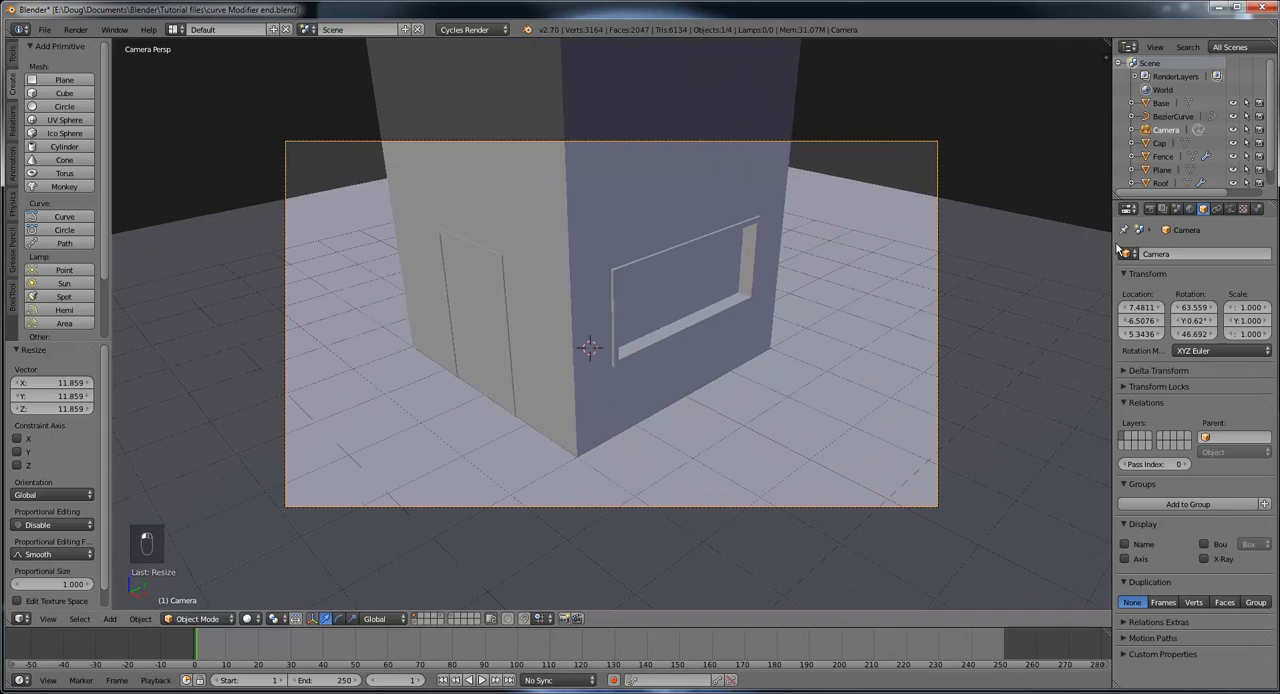
pyautogui.moveTo(1102, 56); pyautogui.dragTo(1041, 60)
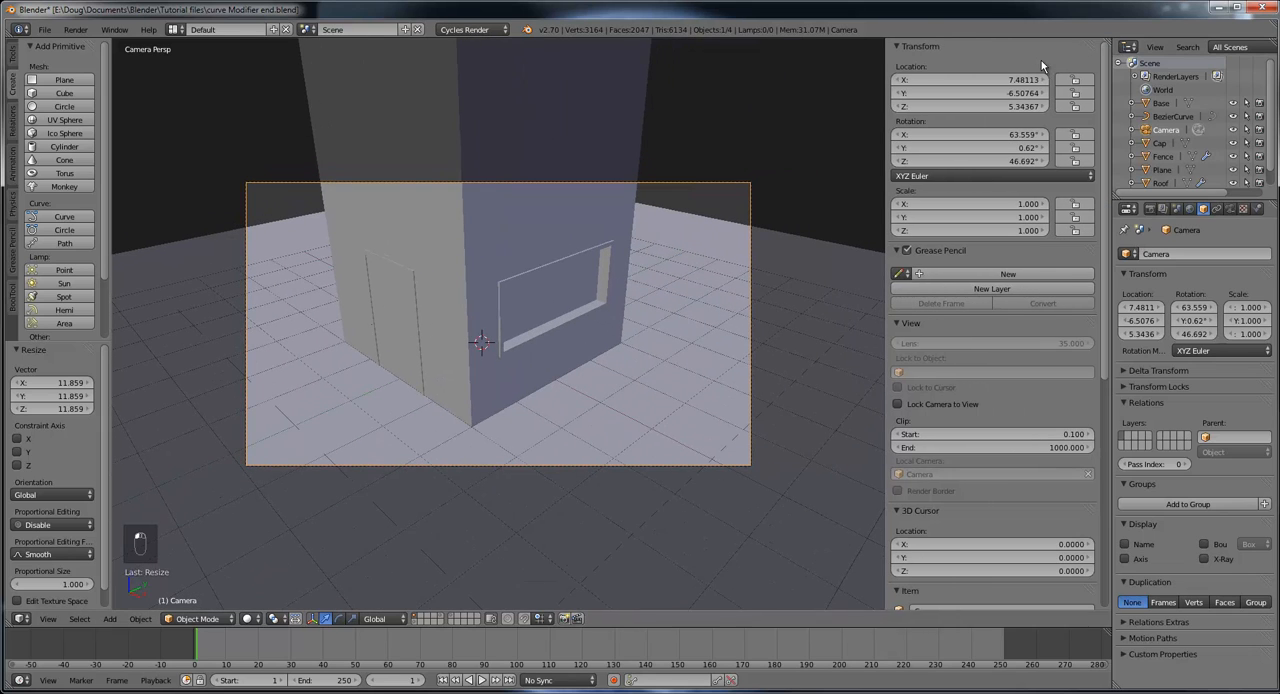
pyautogui.moveTo(885, 205); pyautogui.dragTo(1105, 190)
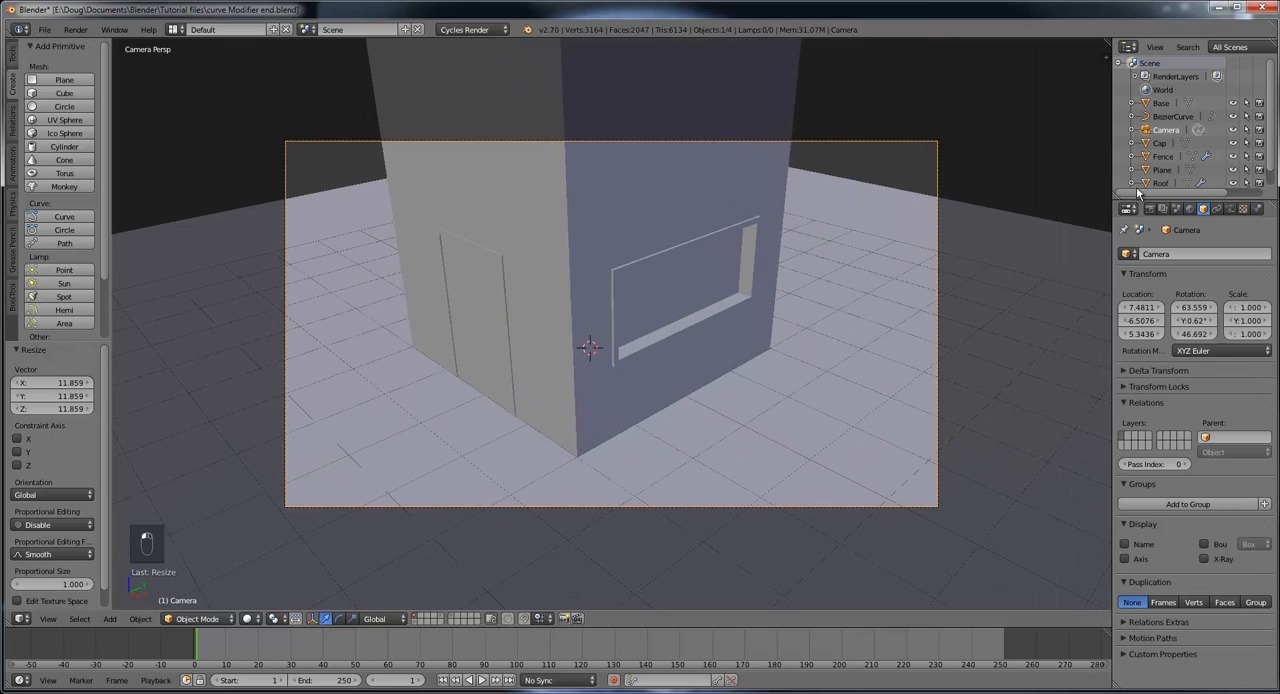
pyautogui.moveTo(1108, 57)
pyautogui.mouseDown()
pyautogui.moveTo(1063, 61)
pyautogui.moveTo(1120, 64)
pyautogui.mouseUp()
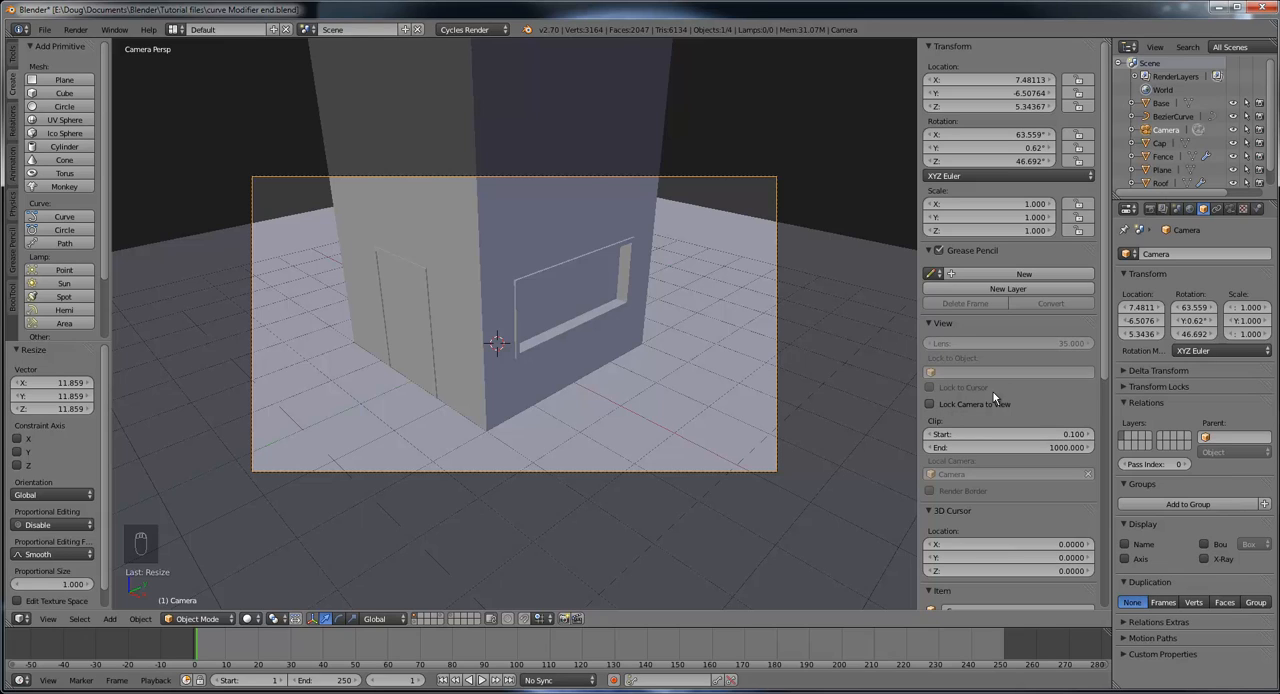
pyautogui.click(930, 405)
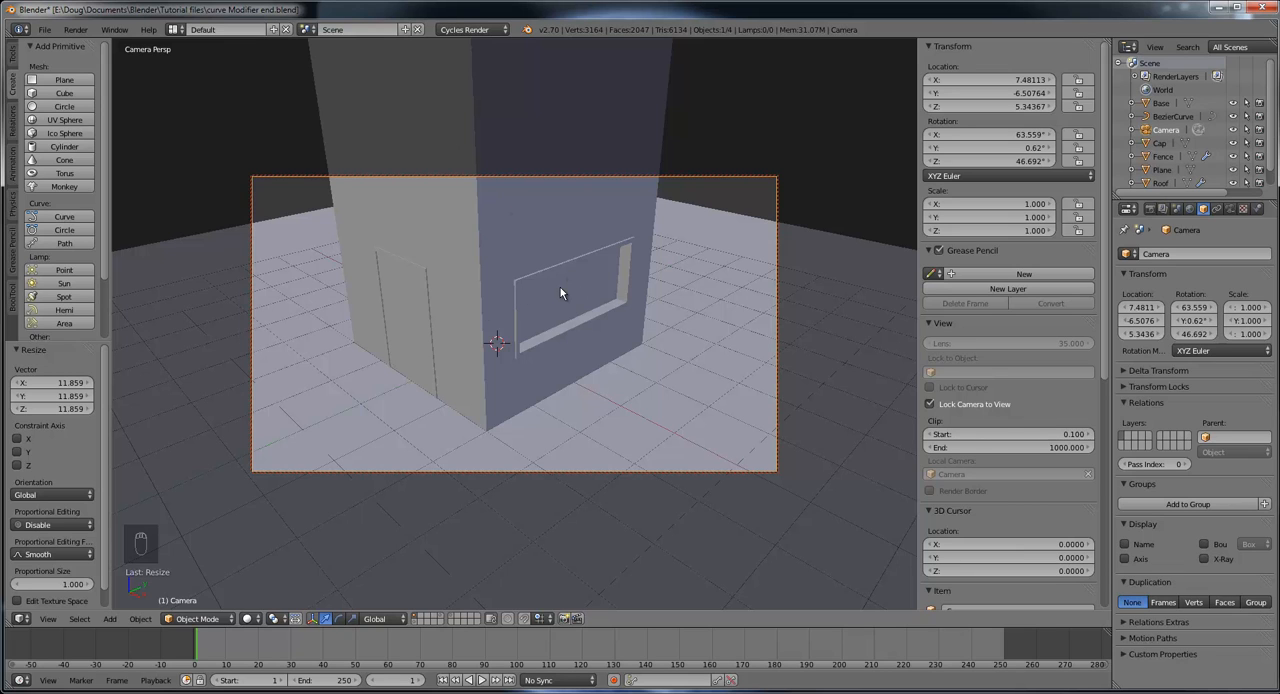
# Step: Reframe the locked camera so the whole tower and its ground fit in frame, at about X 23.74, Y -18.03, Z 11.00
pyautogui.scroll(-3, 560, 287)
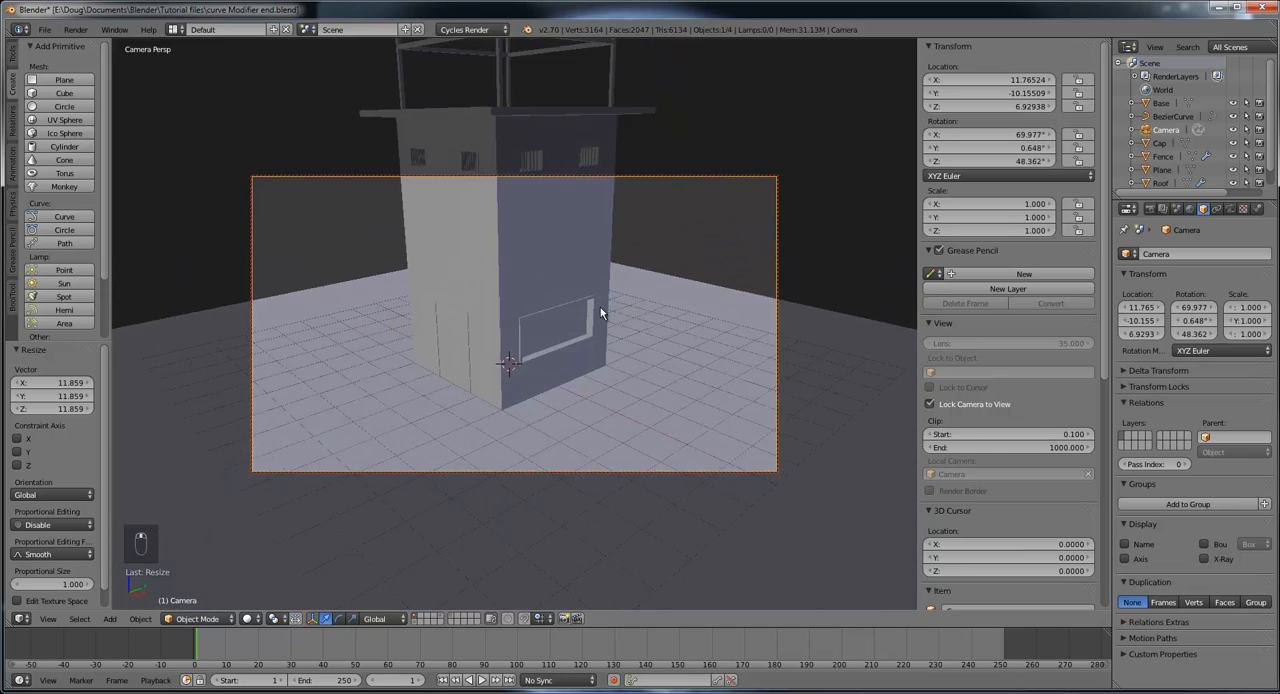
pyautogui.moveTo(600, 313); pyautogui.dragTo(603, 298, button='middle')
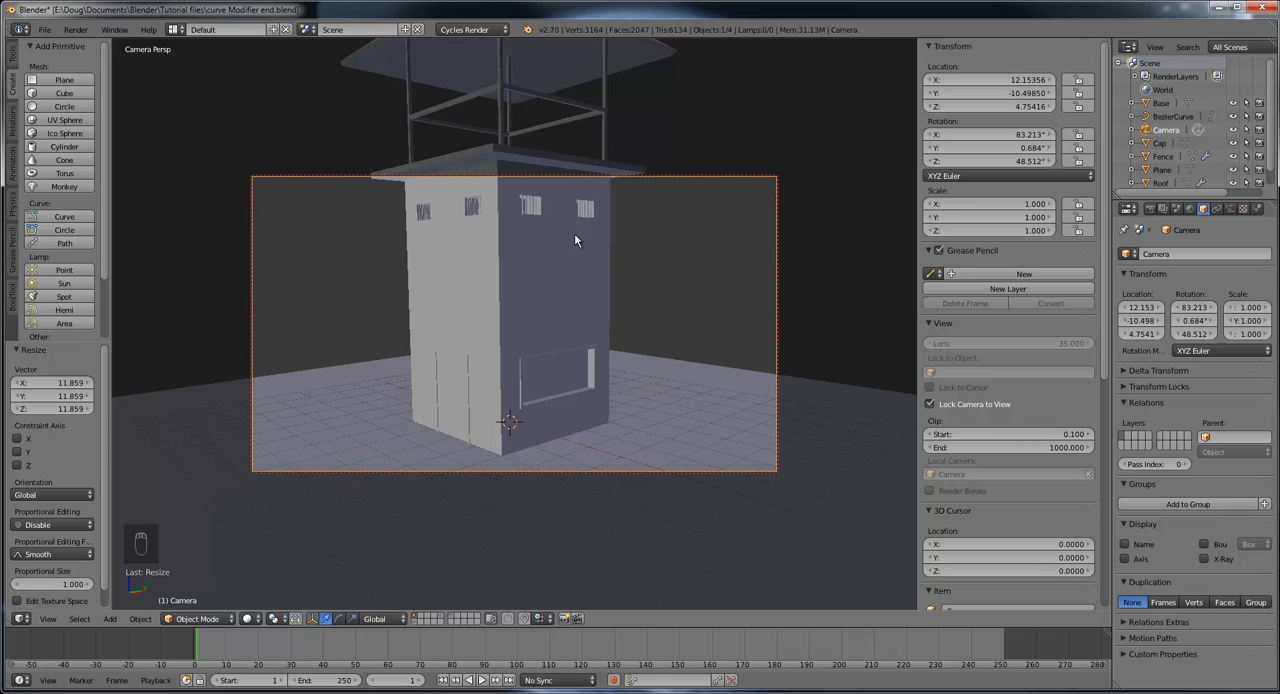
pyautogui.keyDown('shift'); pyautogui.moveTo(569, 238); pyautogui.dragTo(551, 399, button='middle'); pyautogui.keyUp('shift')
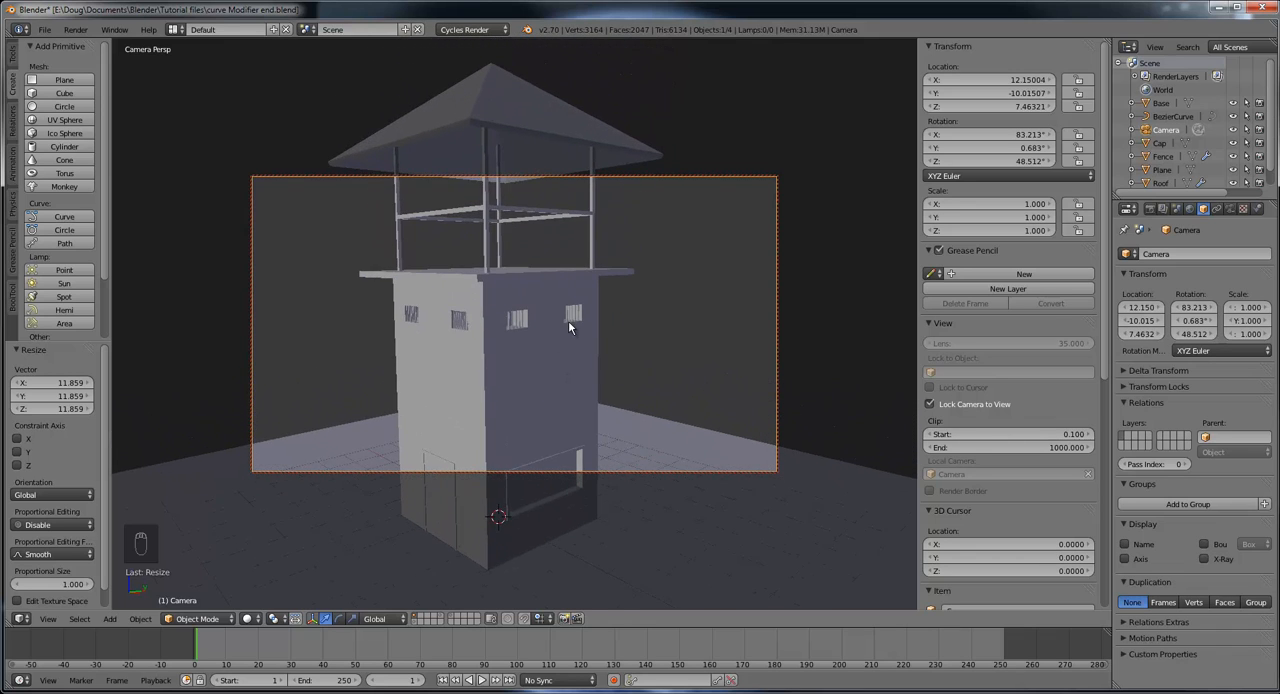
pyautogui.scroll(-3, 568, 320)
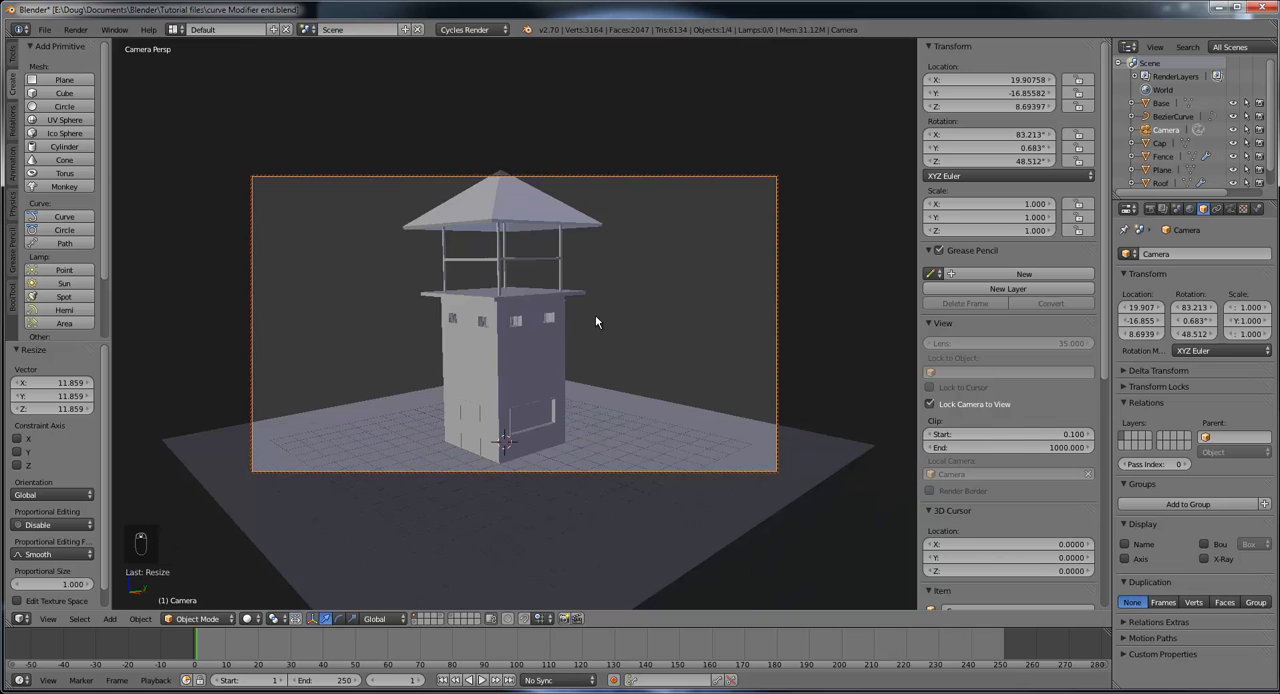
pyautogui.moveTo(596, 322)
pyautogui.mouseDown(button='middle')
pyautogui.moveTo(583, 311)
pyautogui.moveTo(601, 322)
pyautogui.mouseUp(button='middle')
pyautogui.scroll(-1, 607, 313)
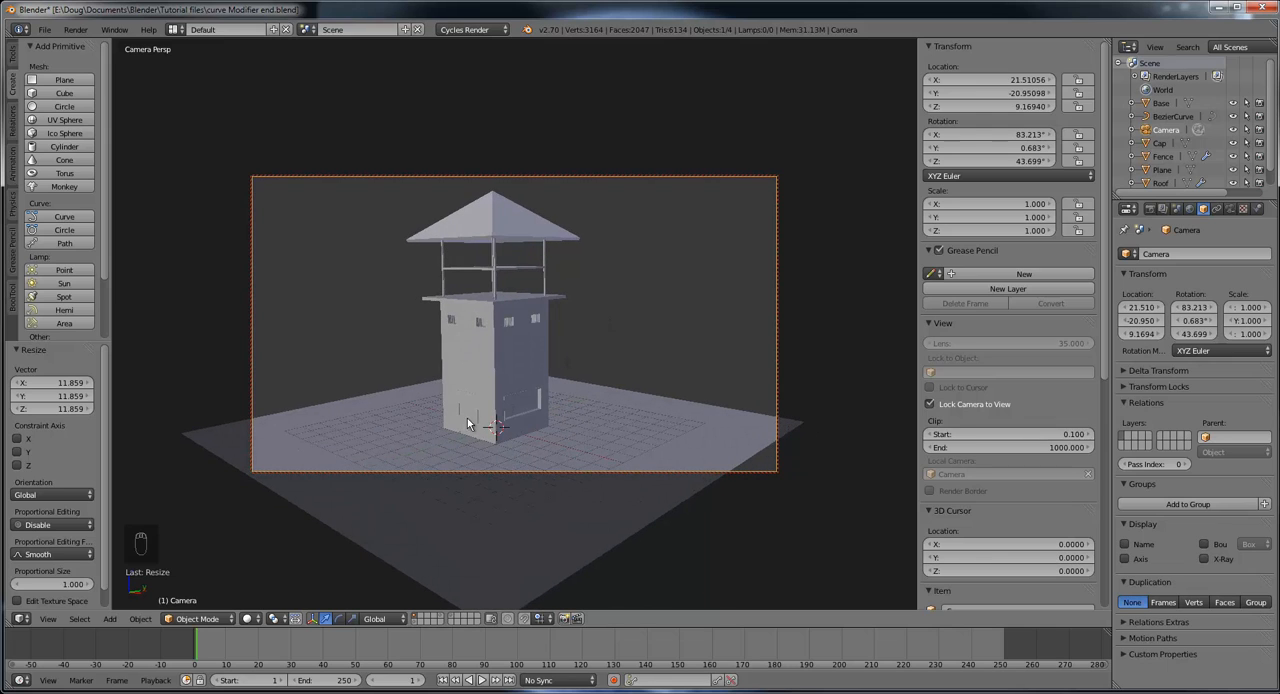
pyautogui.moveTo(531, 338); pyautogui.dragTo(517, 338, button='middle')
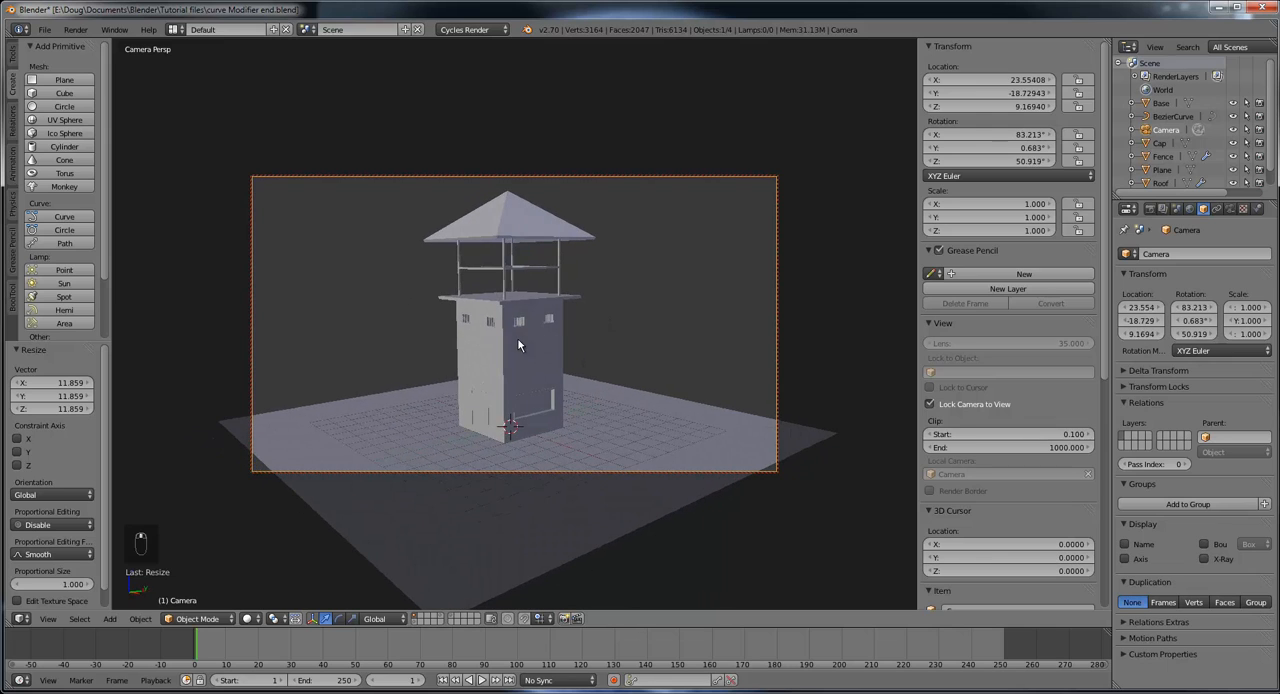
pyautogui.moveTo(609, 349); pyautogui.dragTo(605, 349, button='middle')
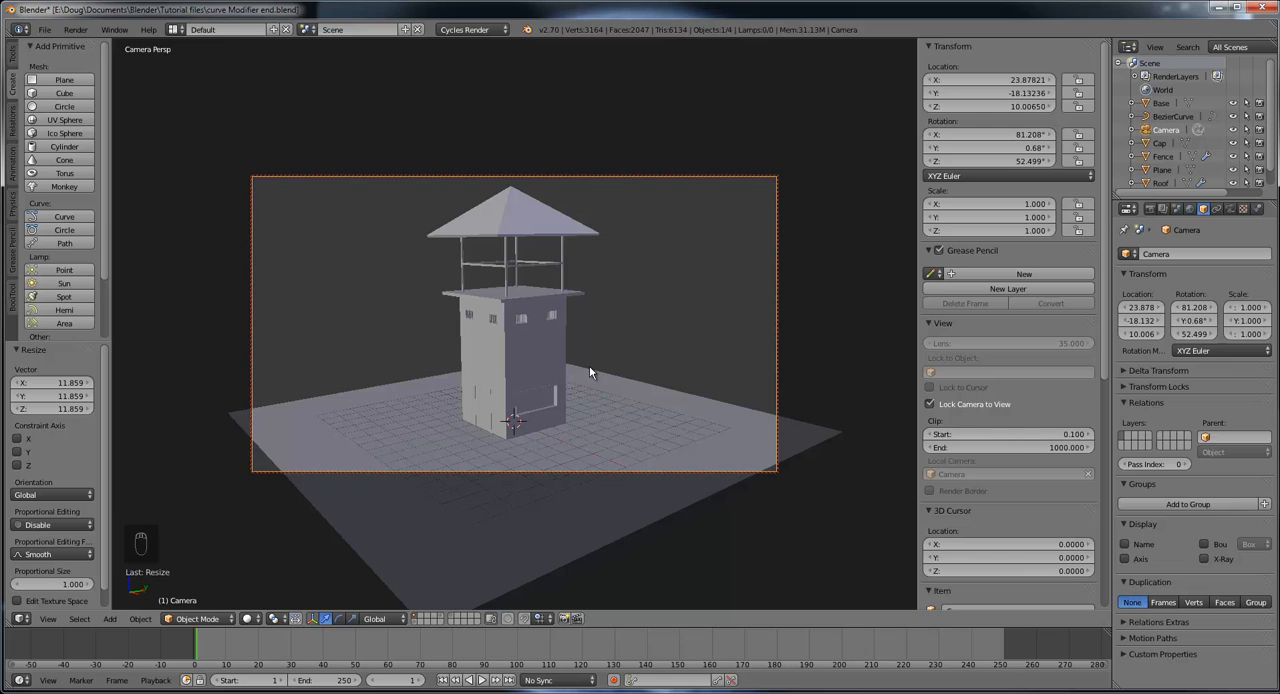
pyautogui.moveTo(583, 375); pyautogui.dragTo(549, 363, button='middle')
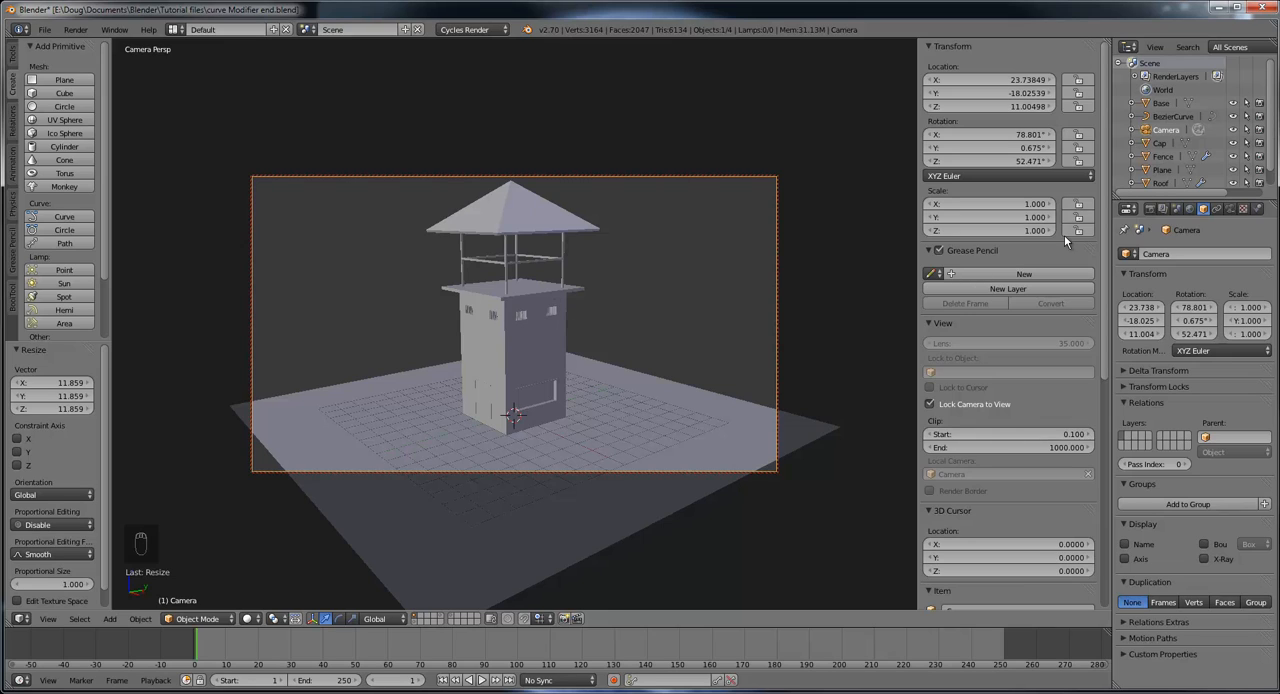
# Step: Create a new material on the tower body and name it Tower
pyautogui.rightClick(534, 344)
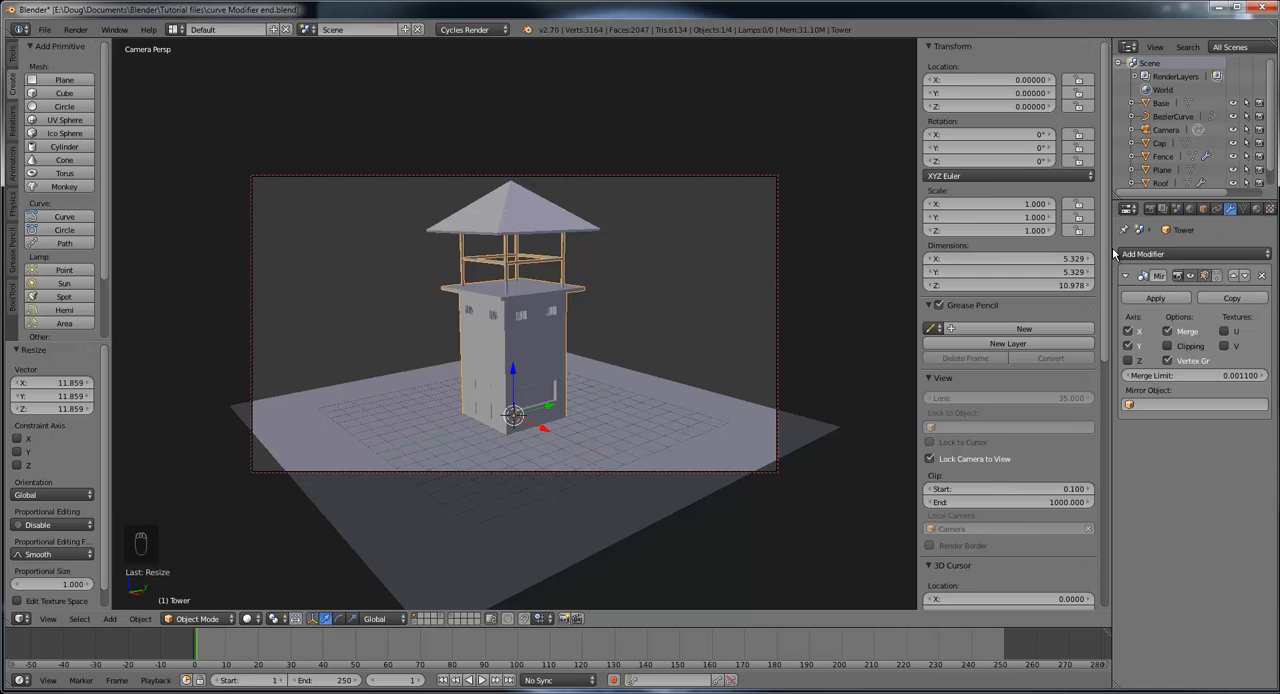
pyautogui.moveTo(1111, 252); pyautogui.dragTo(1076, 252)
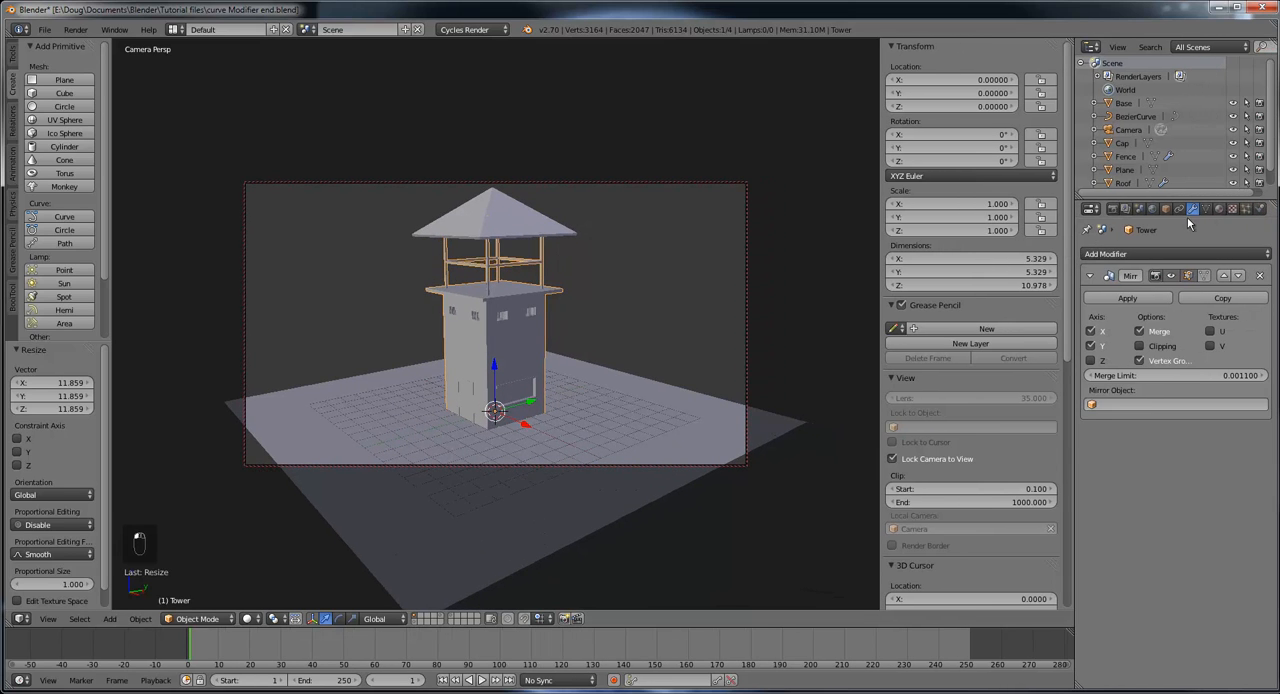
pyautogui.click(1218, 210)
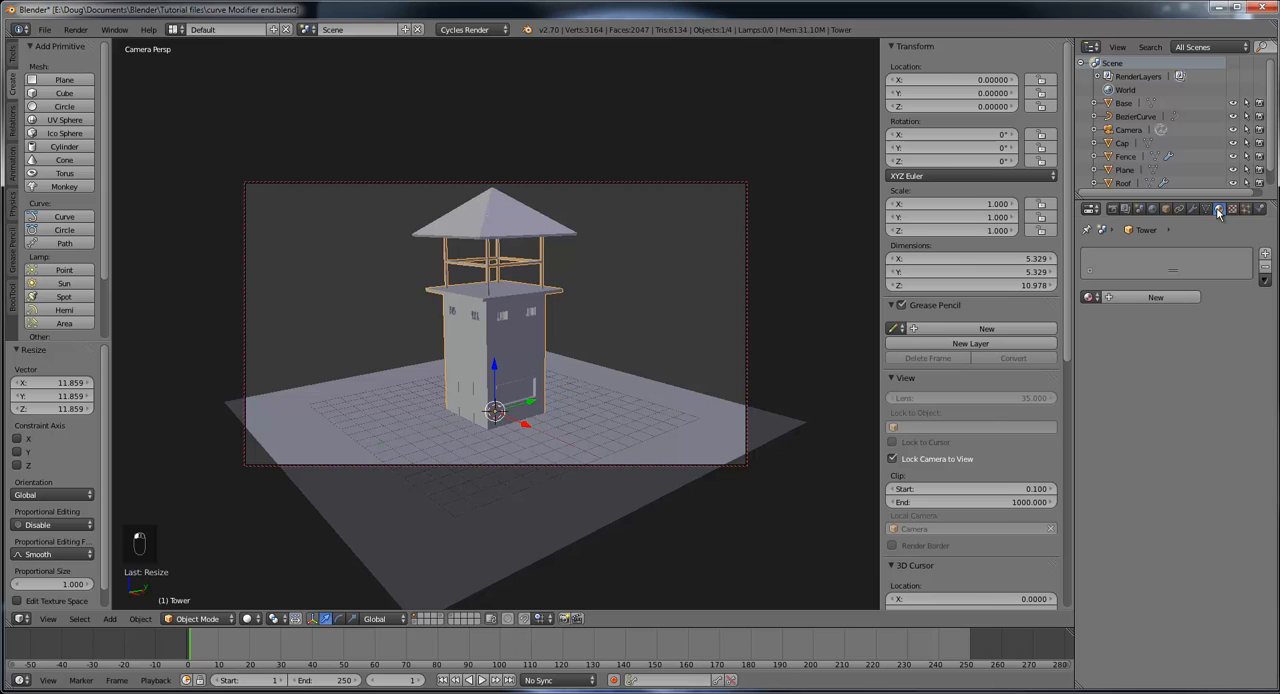
pyautogui.click(1154, 297)
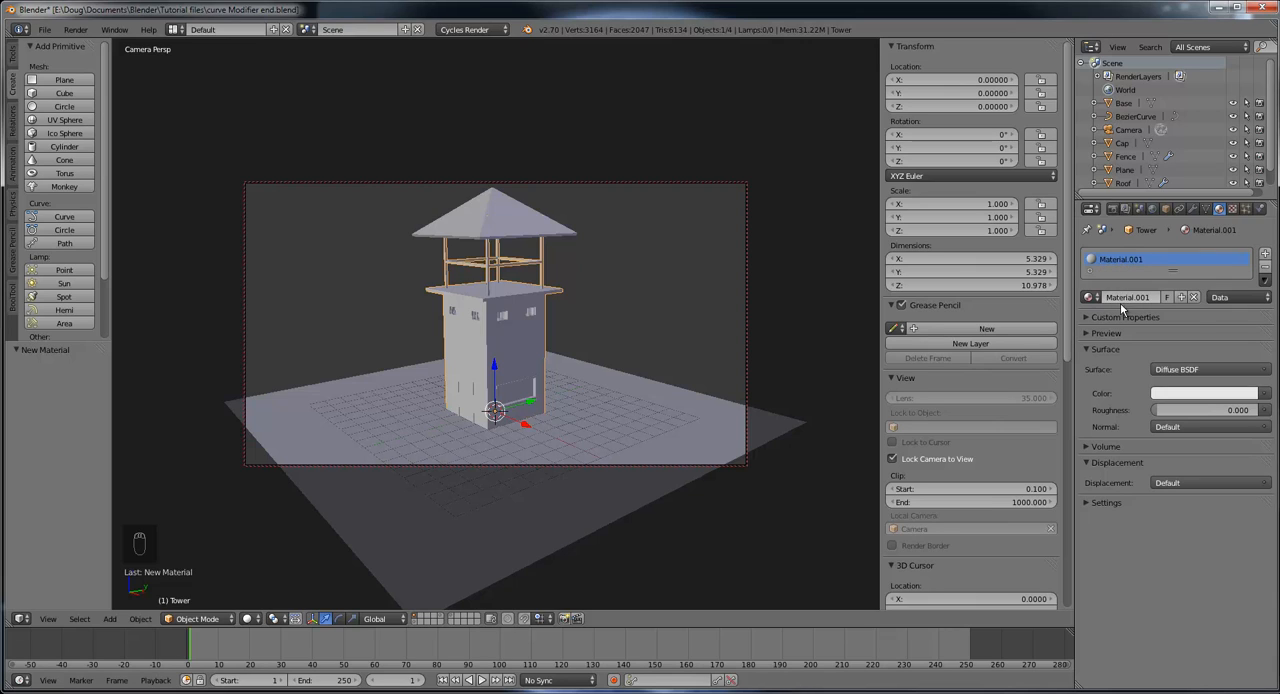
pyautogui.click(1121, 297)
pyautogui.write('Tower')
pyautogui.press('Return')
# Step: Set the Tower material's diffuse color to a neutral dark grey
pyautogui.click(1200, 394)
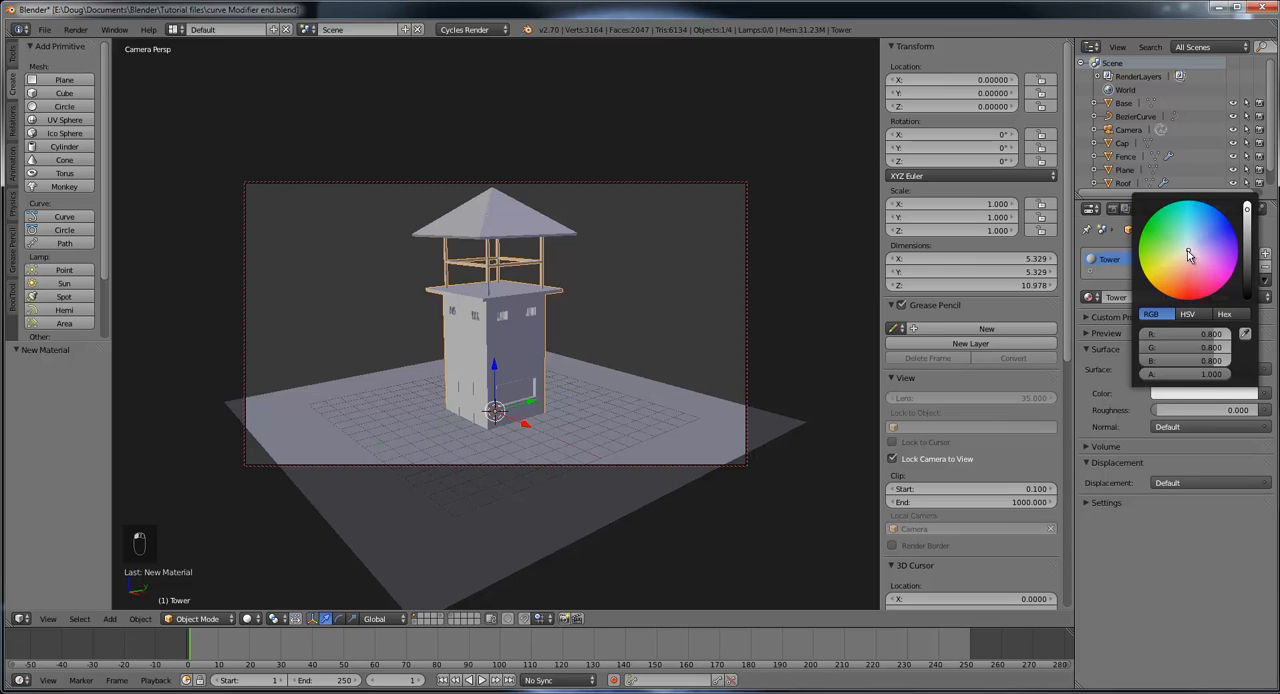
pyautogui.moveTo(1189, 256)
pyautogui.mouseDown()
pyautogui.moveTo(1179, 278)
pyautogui.moveTo(1166, 275)
pyautogui.moveTo(1180, 286)
pyautogui.mouseUp()
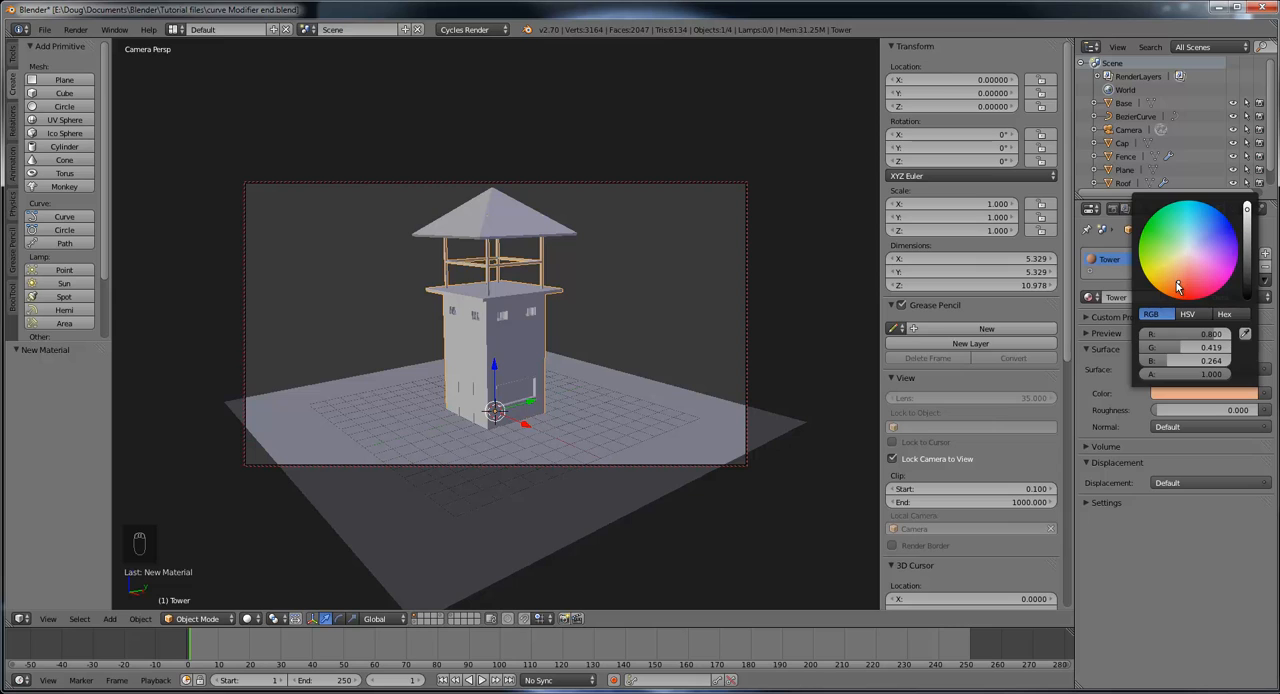
pyautogui.moveTo(1178, 287); pyautogui.dragTo(1166, 271)
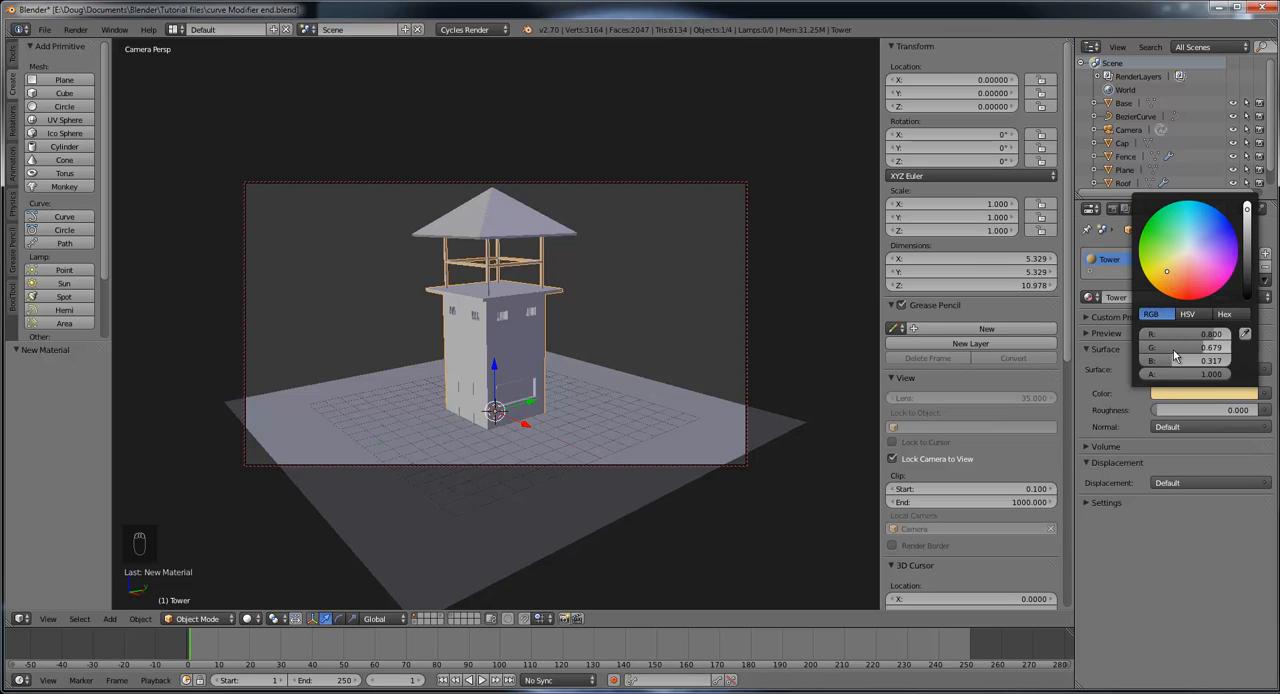
pyautogui.click(1200, 394)
pyautogui.moveTo(1173, 270); pyautogui.dragTo(1190, 252)
pyautogui.moveTo(1248, 210); pyautogui.dragTo(1250, 262)
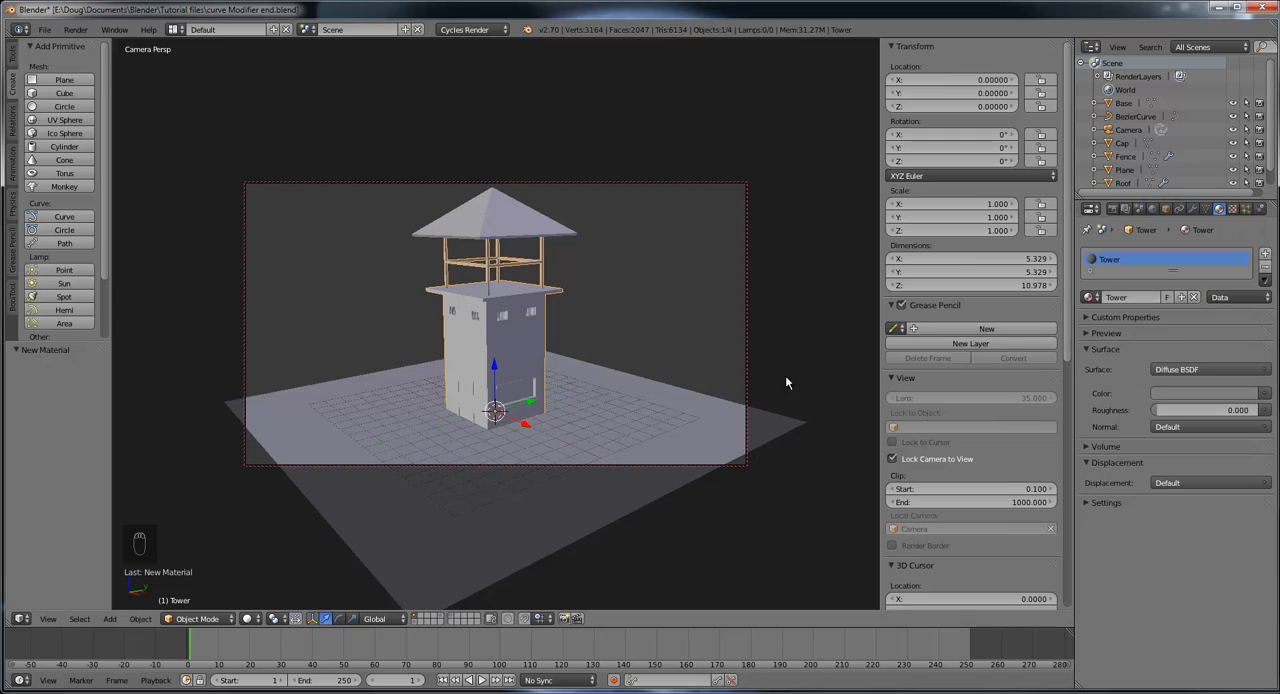
# Step: Create a new material on the tower's roof and name it Roof
pyautogui.rightClick(512, 228)
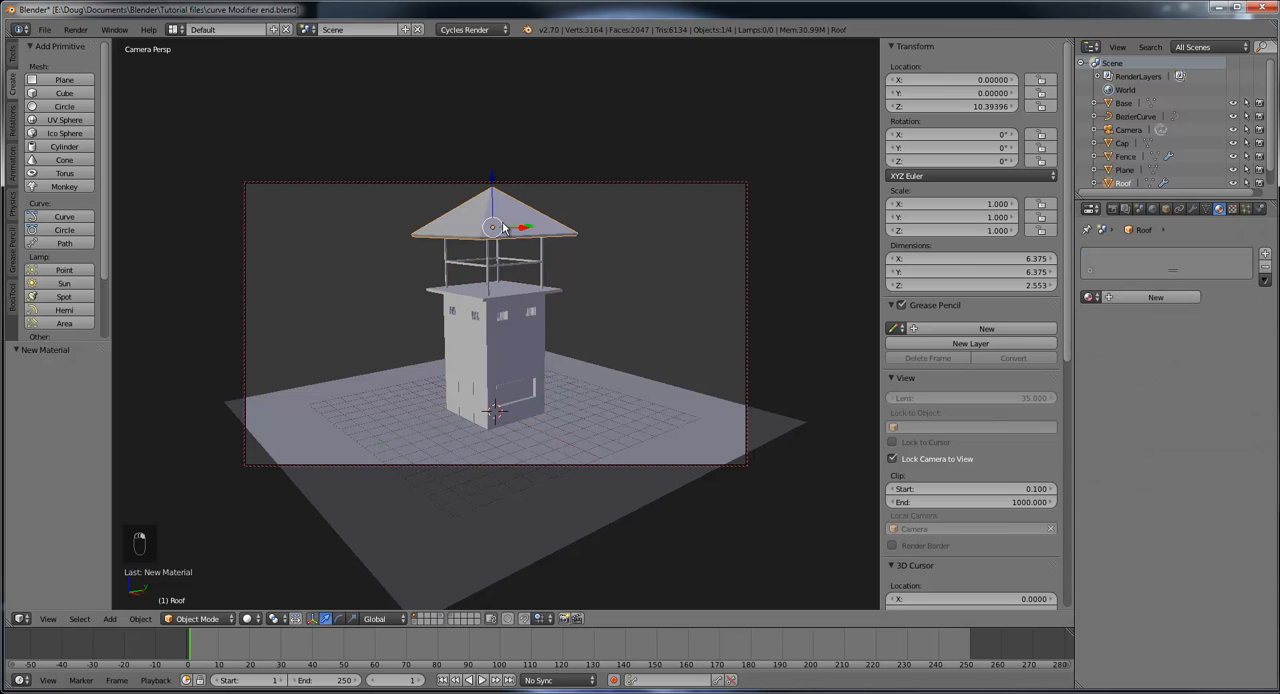
pyautogui.click(1155, 298)
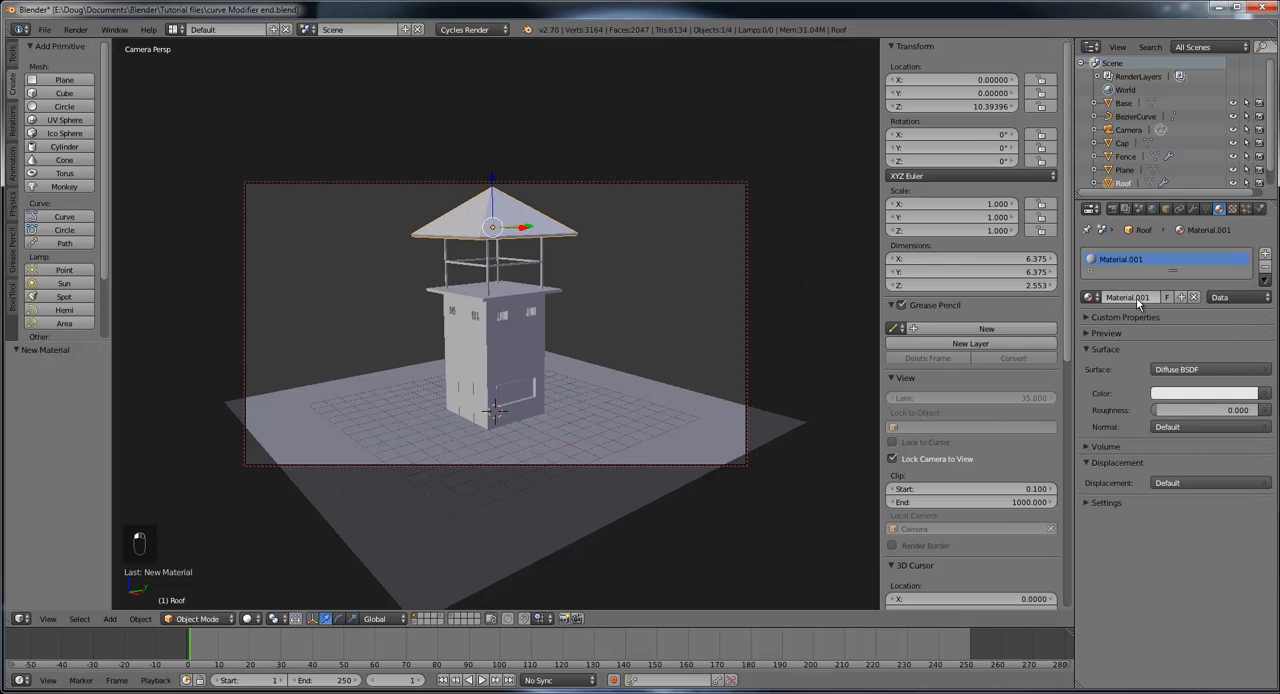
pyautogui.click(1136, 297)
pyautogui.write('Boof')
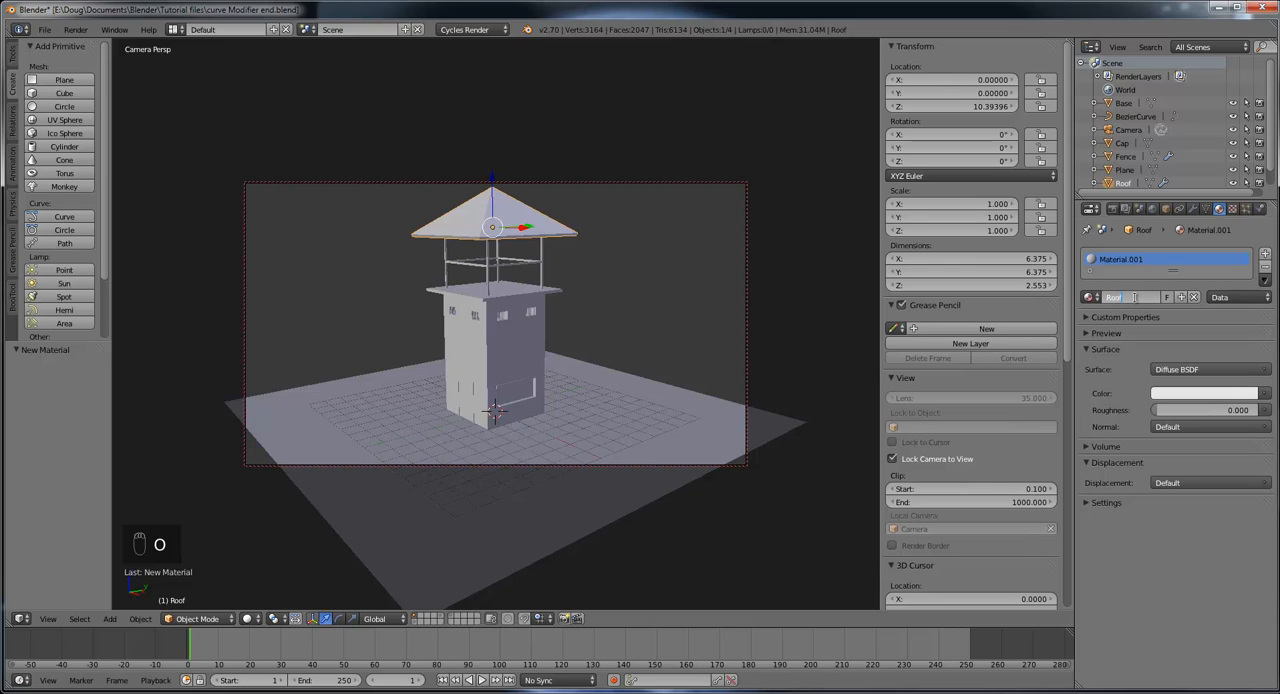
pyautogui.press('Return')
# Step: Set the Roof material's diffuse color to a darkened, muted pinkish red
pyautogui.click(1192, 395)
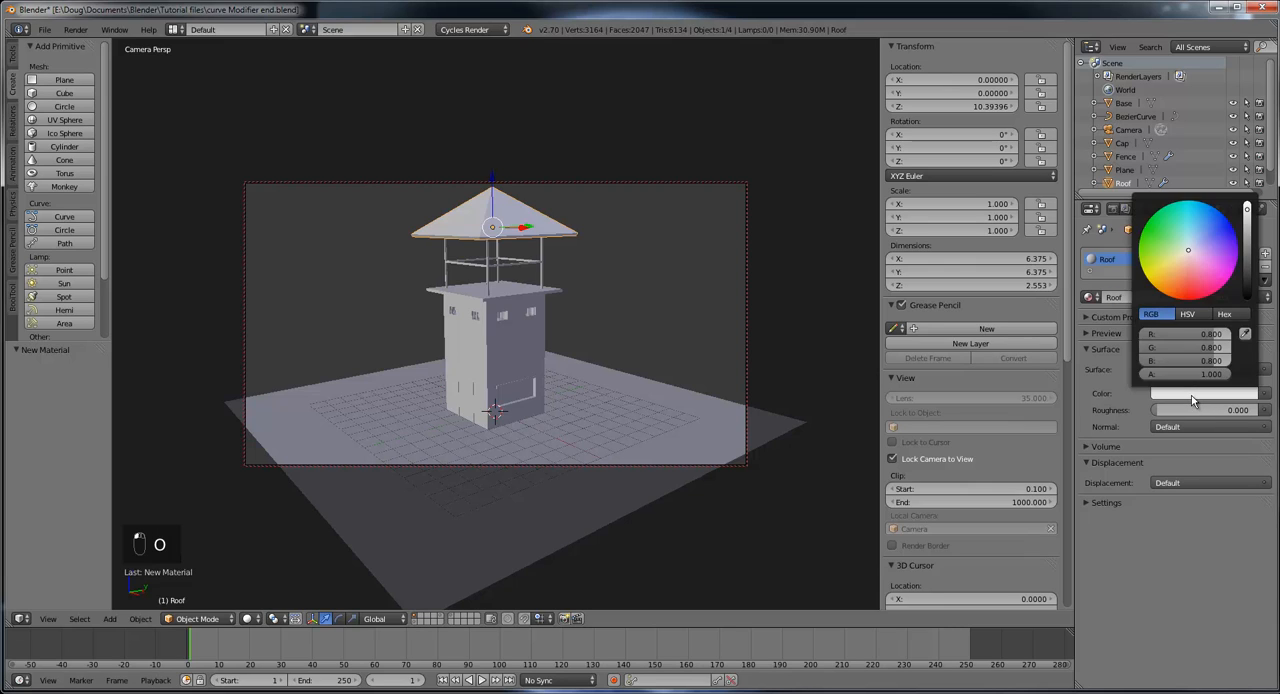
pyautogui.moveTo(1187, 252); pyautogui.dragTo(1184, 274)
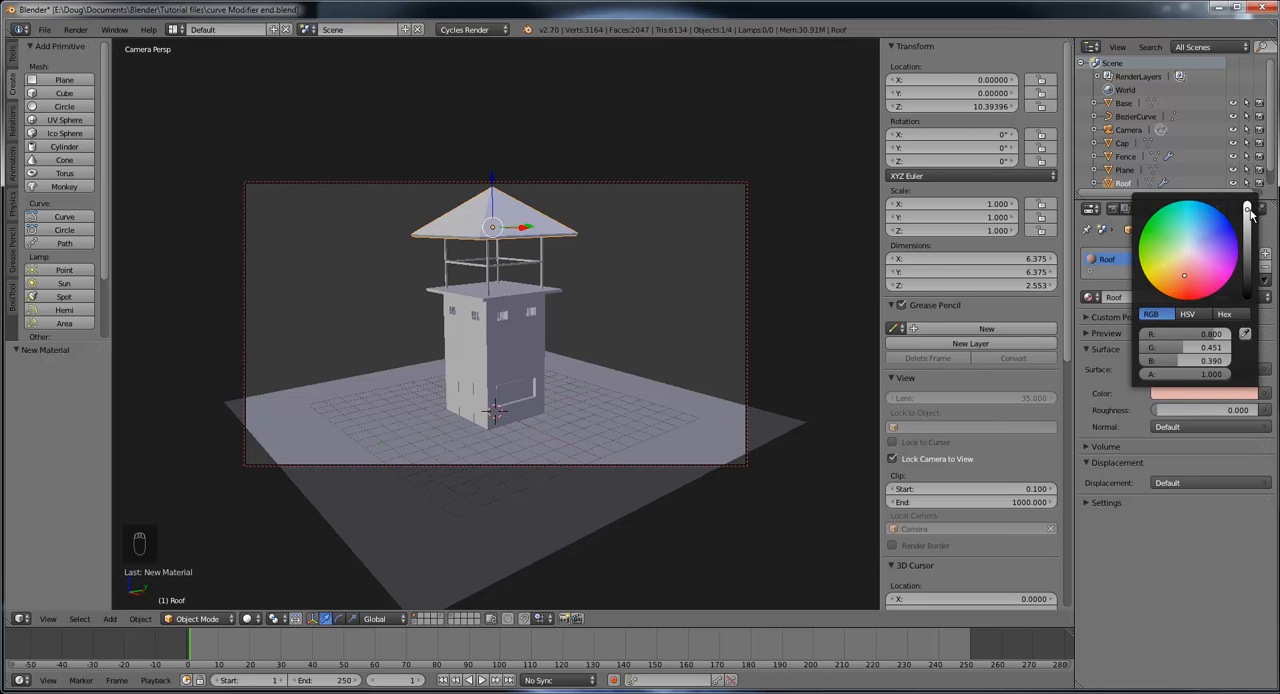
pyautogui.moveTo(1249, 212); pyautogui.dragTo(1248, 244)
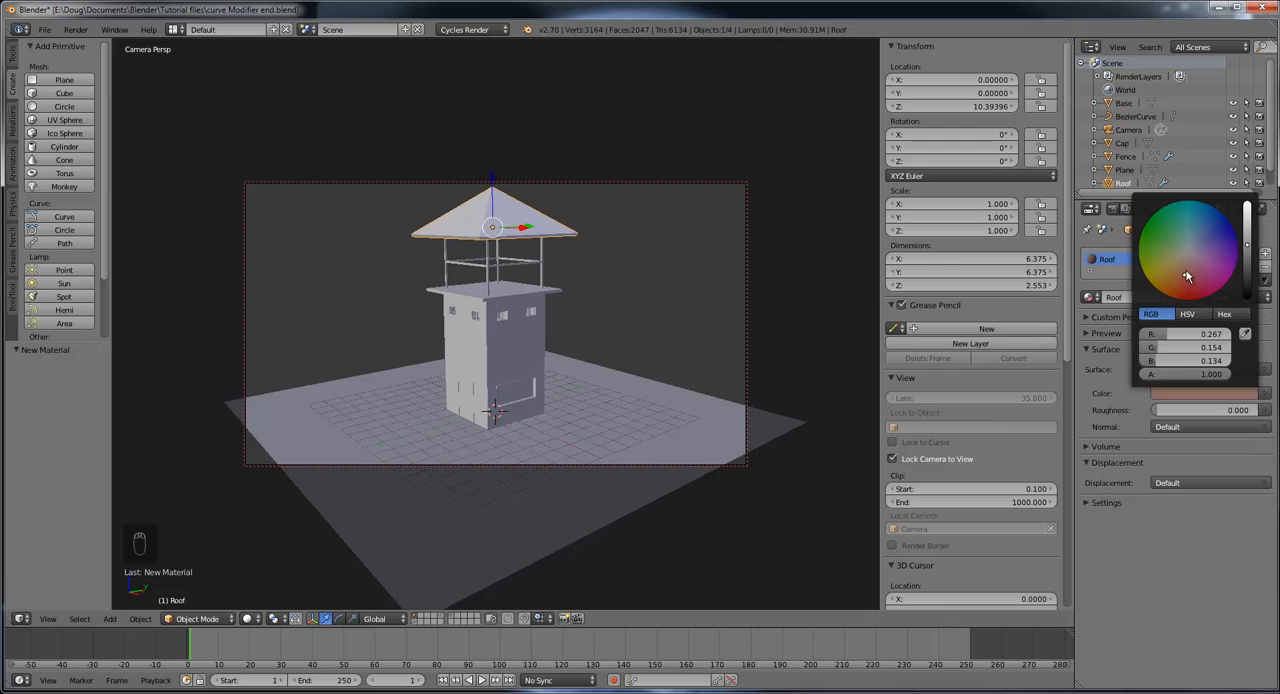
pyautogui.moveTo(1181, 280)
pyautogui.mouseDown()
pyautogui.moveTo(1209, 271)
pyautogui.moveTo(1198, 275)
pyautogui.mouseUp()
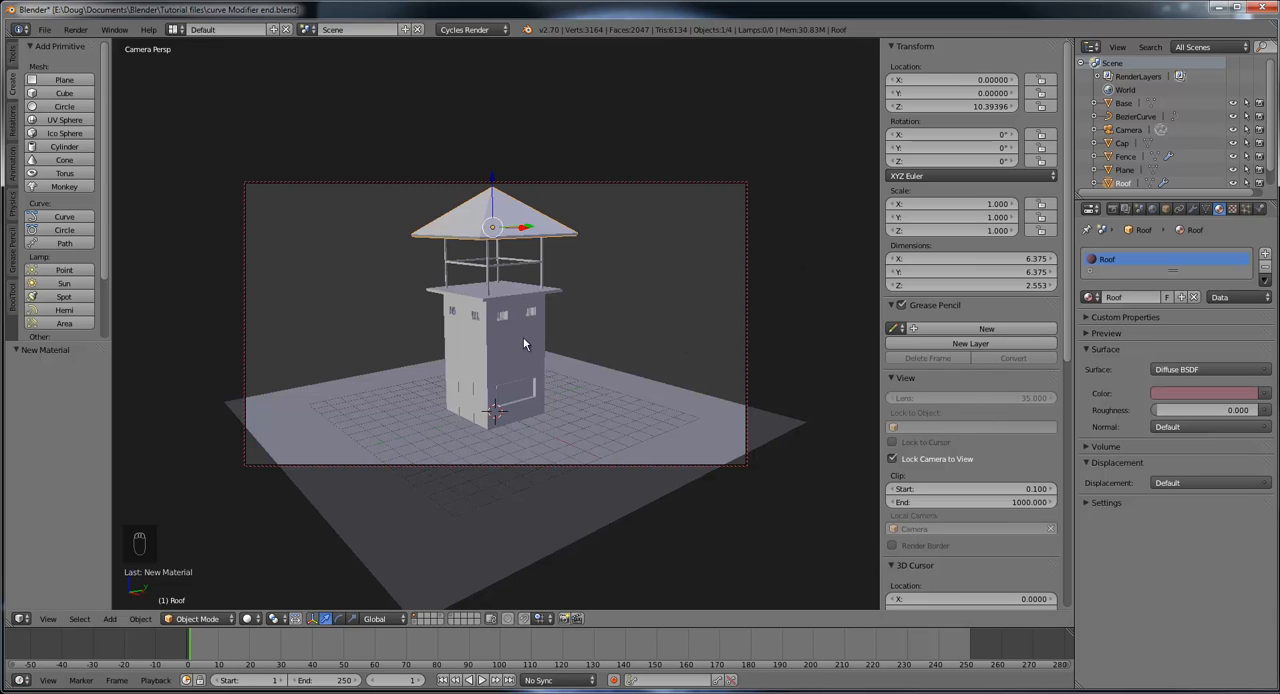
# Step: Create a new material on the ground plane and name it Ground
pyautogui.rightClick(617, 399)
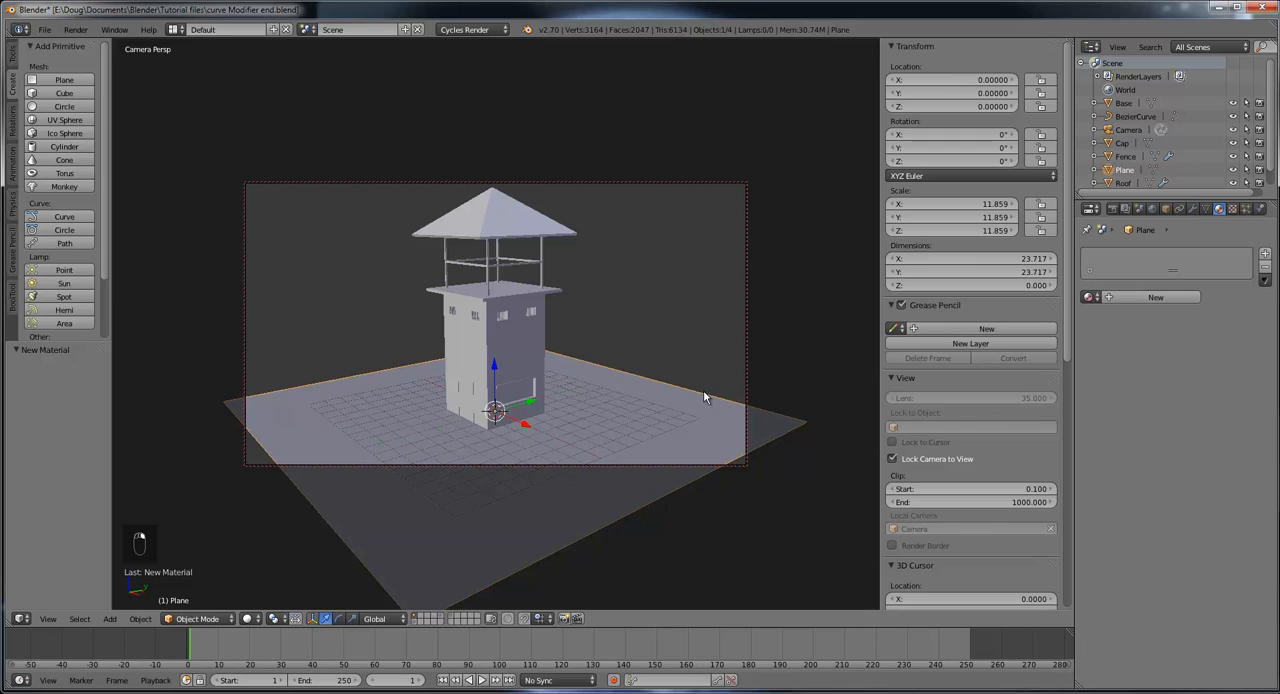
pyautogui.click(1145, 297)
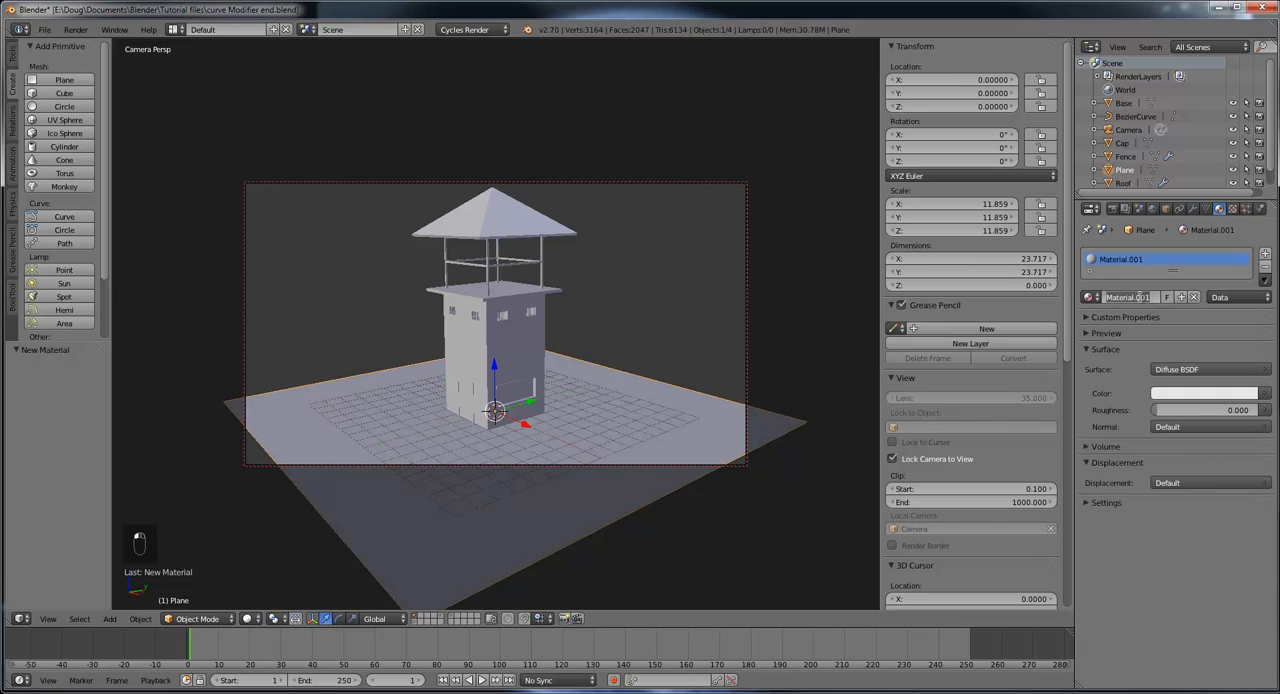
pyautogui.write('Ground')
pyautogui.press('Return')
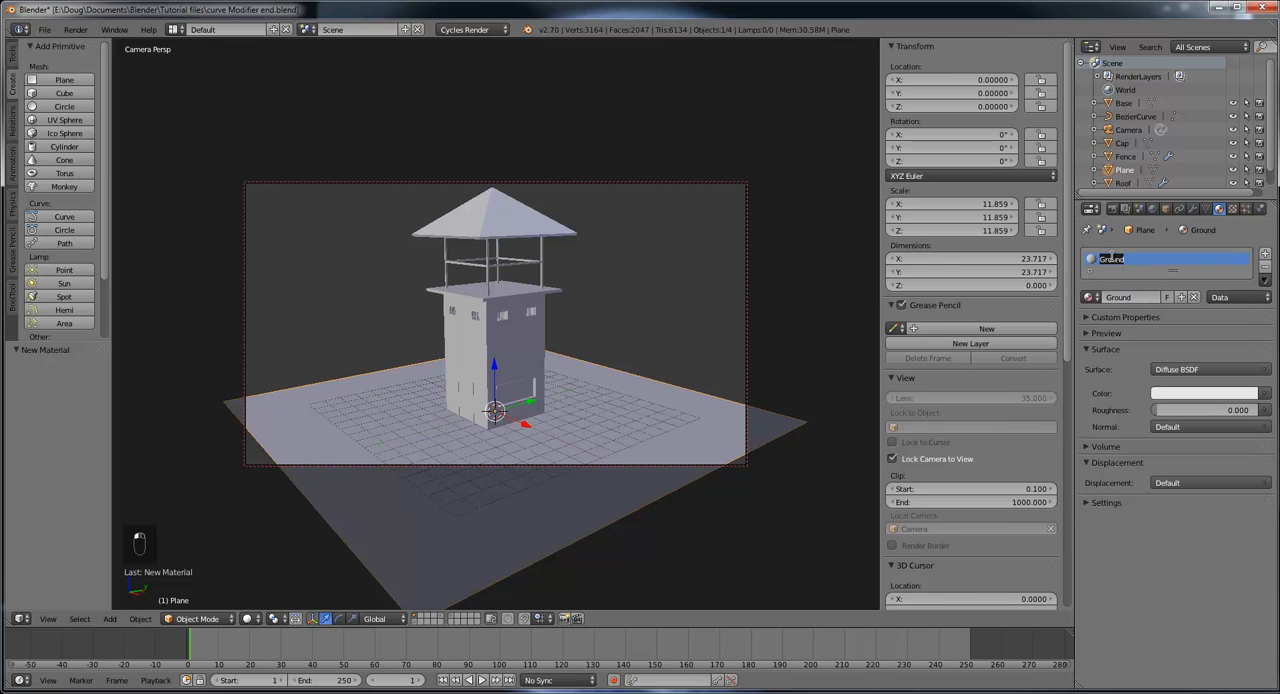
pyautogui.doubleClick(1113, 258)
pyautogui.click(1146, 266)
# Step: Set the Ground material's diffuse color to a darkened, muted green
pyautogui.click(1194, 396)
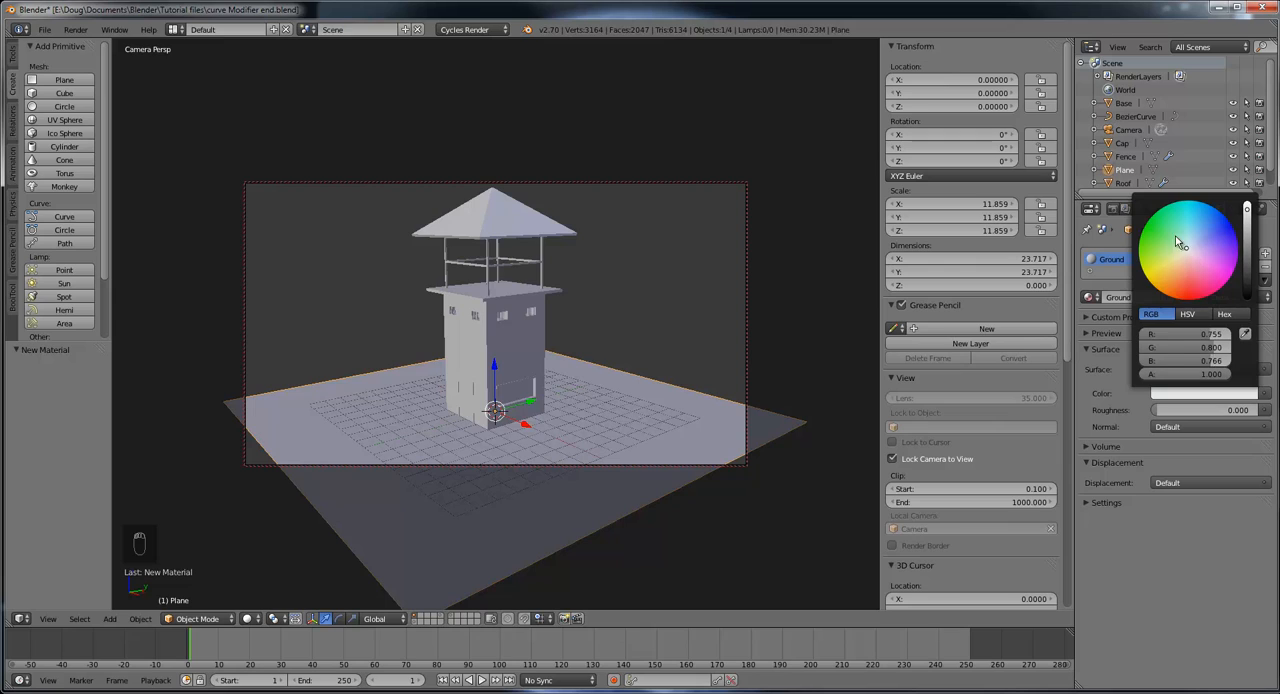
pyautogui.moveTo(1178, 246); pyautogui.dragTo(1164, 240)
pyautogui.moveTo(1249, 214); pyautogui.dragTo(1255, 245)
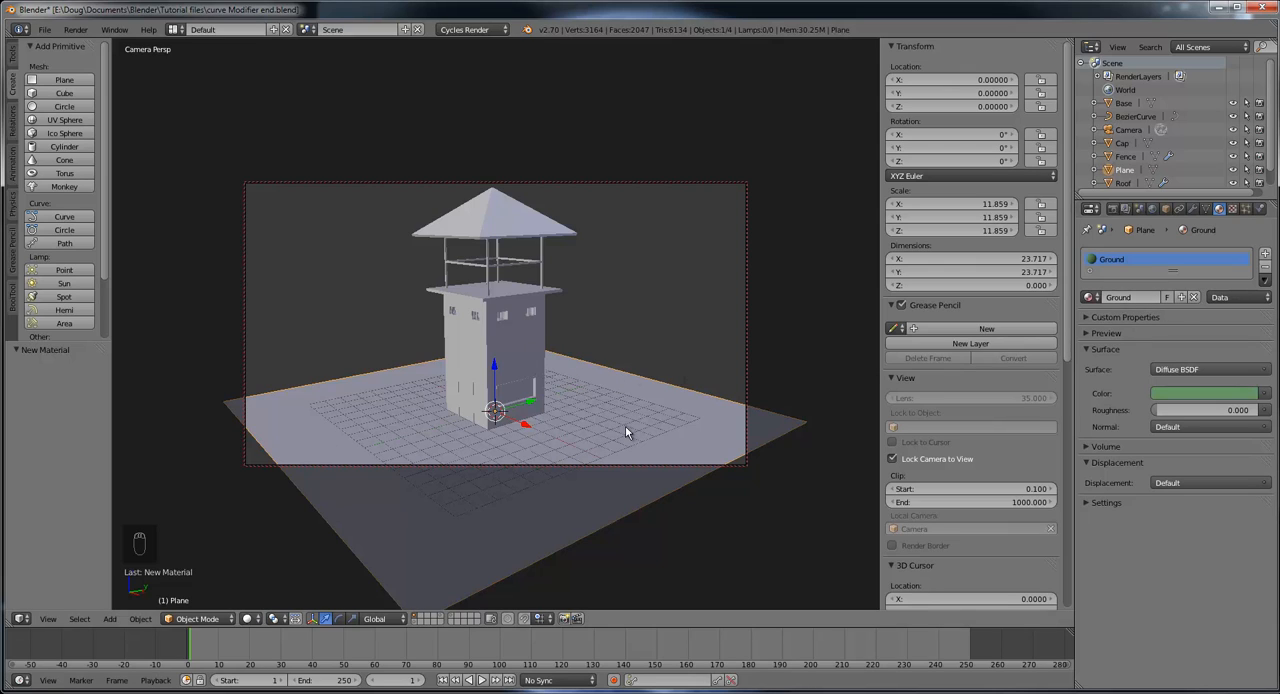
# Step: Scale the ground plane up by about 1.307 so it extends farther around the tower
pyautogui.scroll(1, 625, 431)
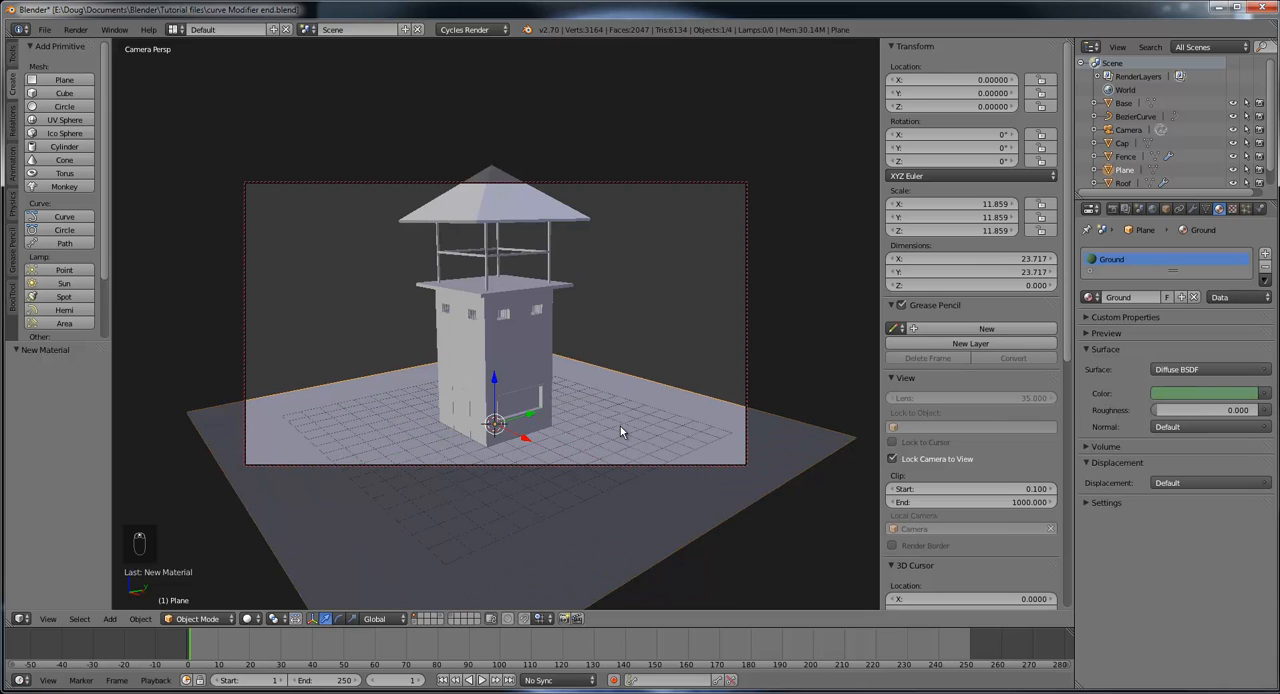
pyautogui.scroll(-1, 620, 432)
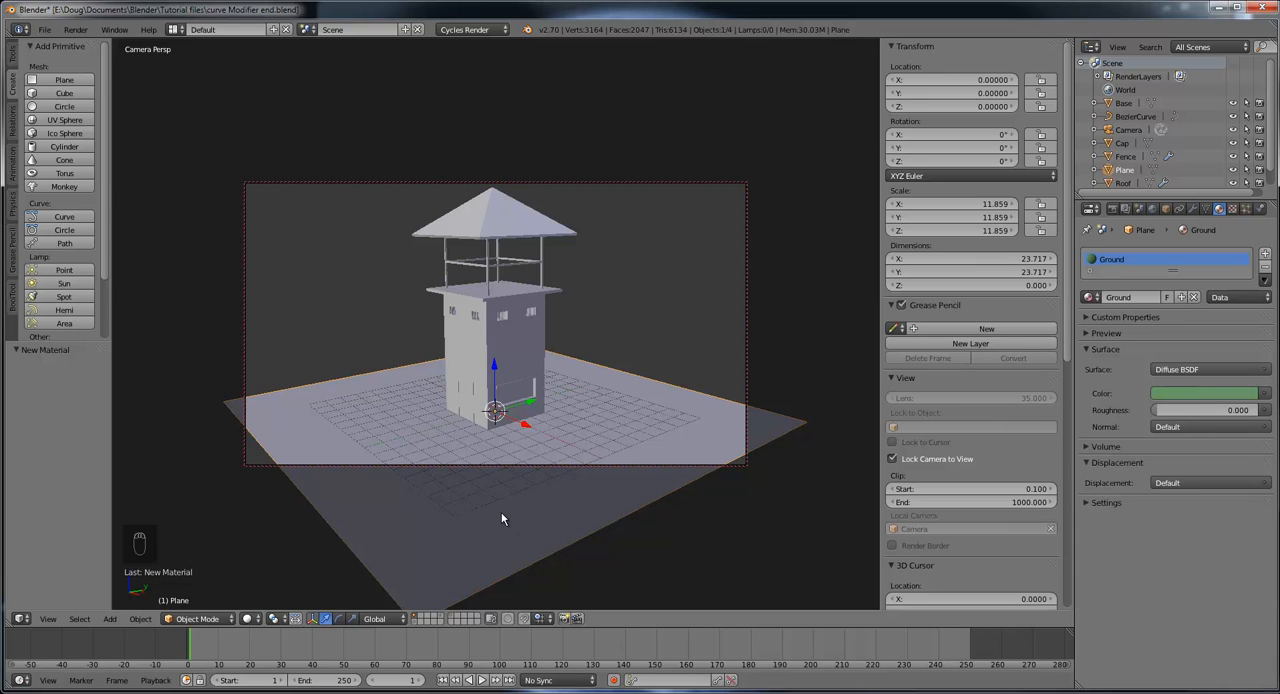
pyautogui.press('s')
pyautogui.click(541, 535)
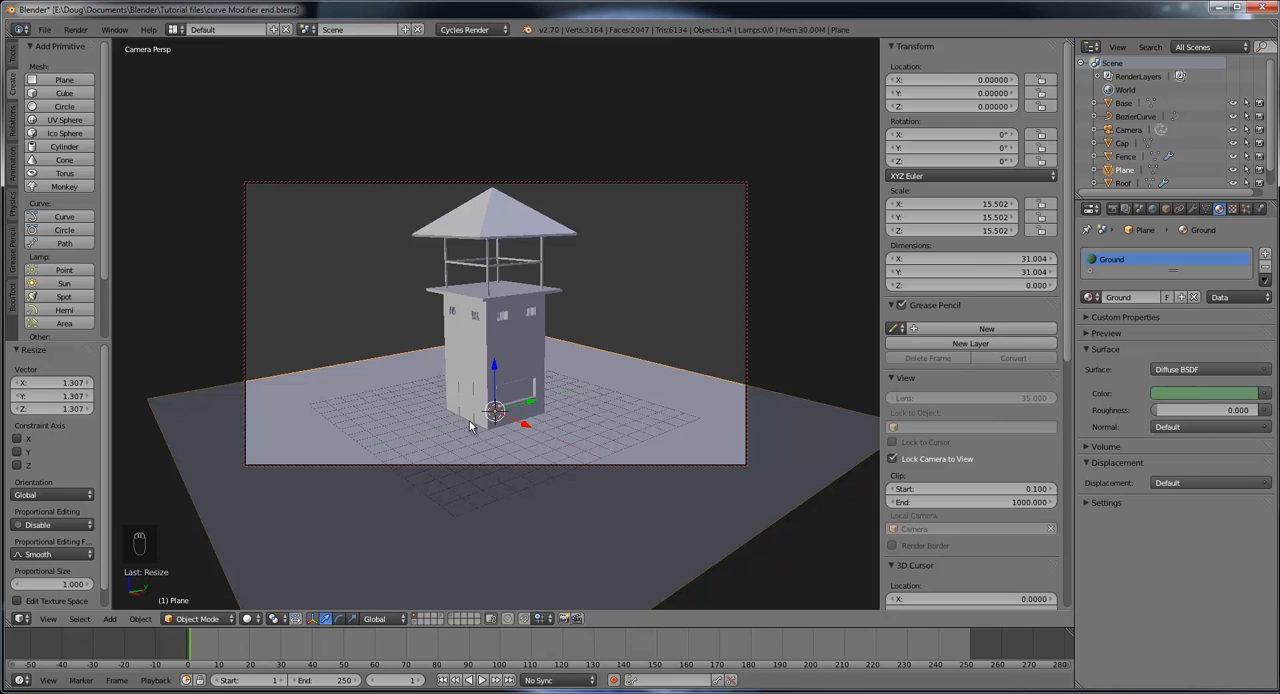
# Step: Add a Sun lamp at about X 5.58, Y 11.10, Z 11.66 and rotate it about -51.36° around X toward the tower
pyautogui.click(705, 203)
pyautogui.click(63, 284)
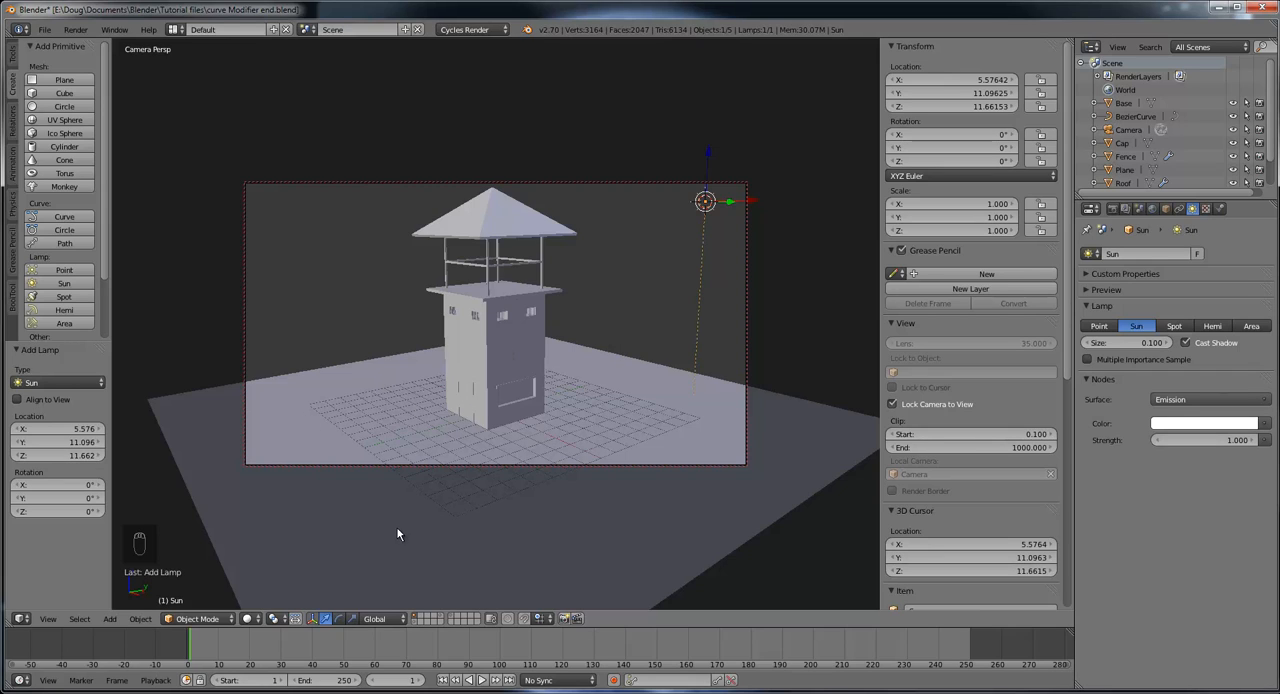
pyautogui.click(340, 618)
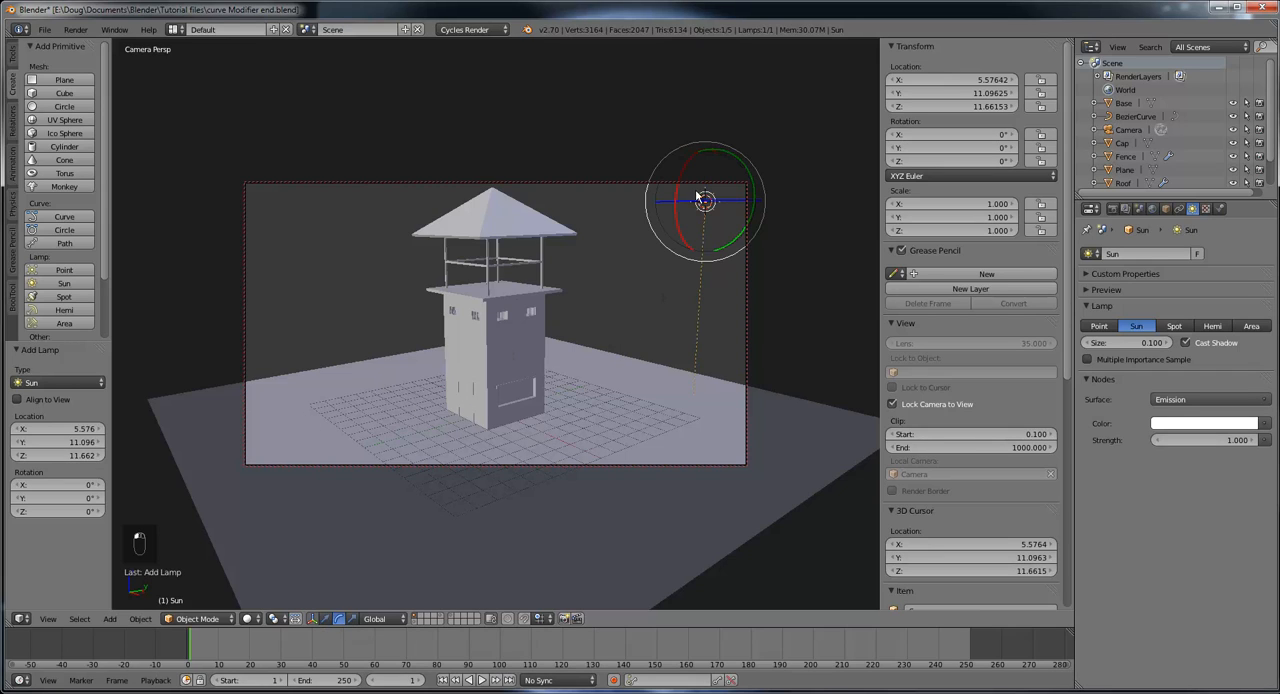
pyautogui.moveTo(684, 169); pyautogui.dragTo(718, 152)
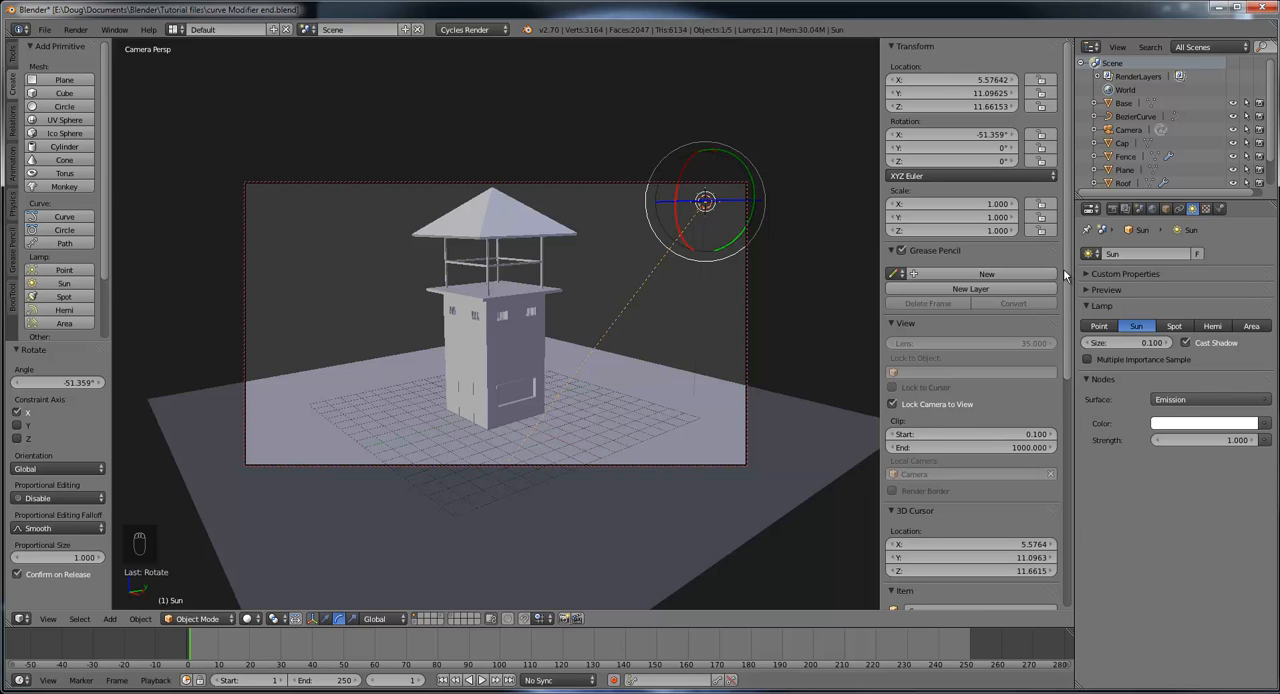
pyautogui.moveTo(1076, 262); pyautogui.dragTo(1104, 263)
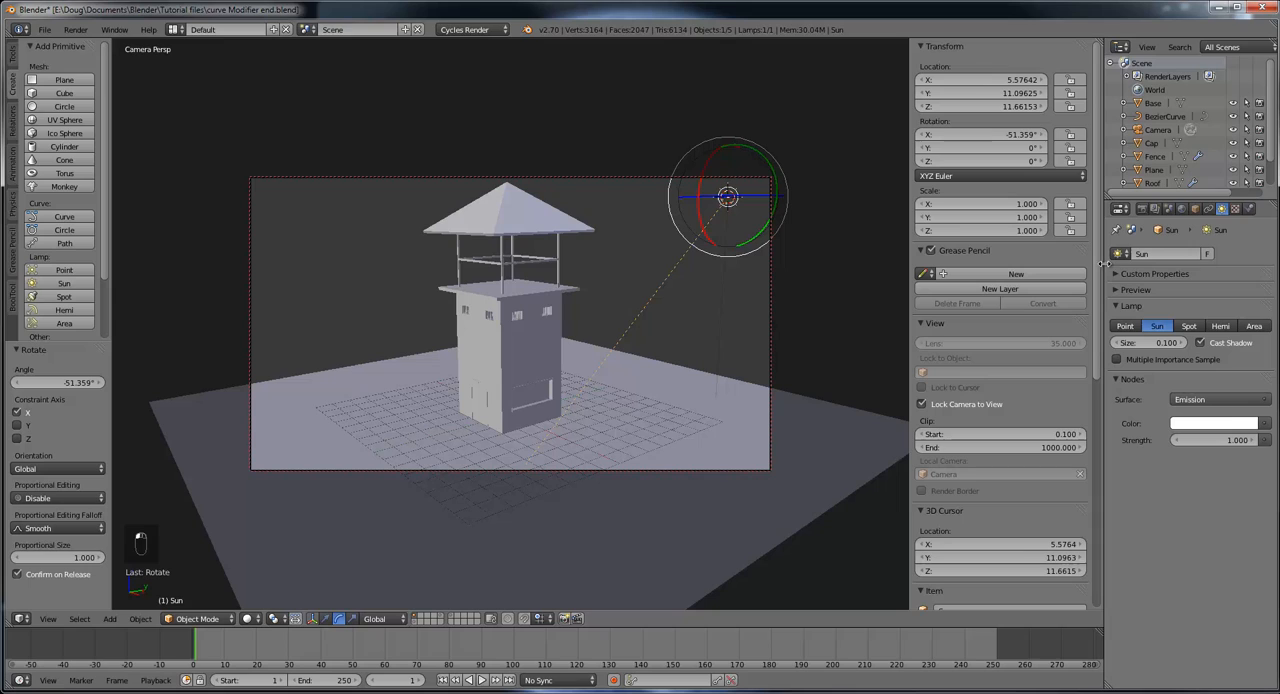
# Step: Examine the scene's render settings, including the compute device, resolution, output format and expanded sampling options
pyautogui.click(1142, 209)
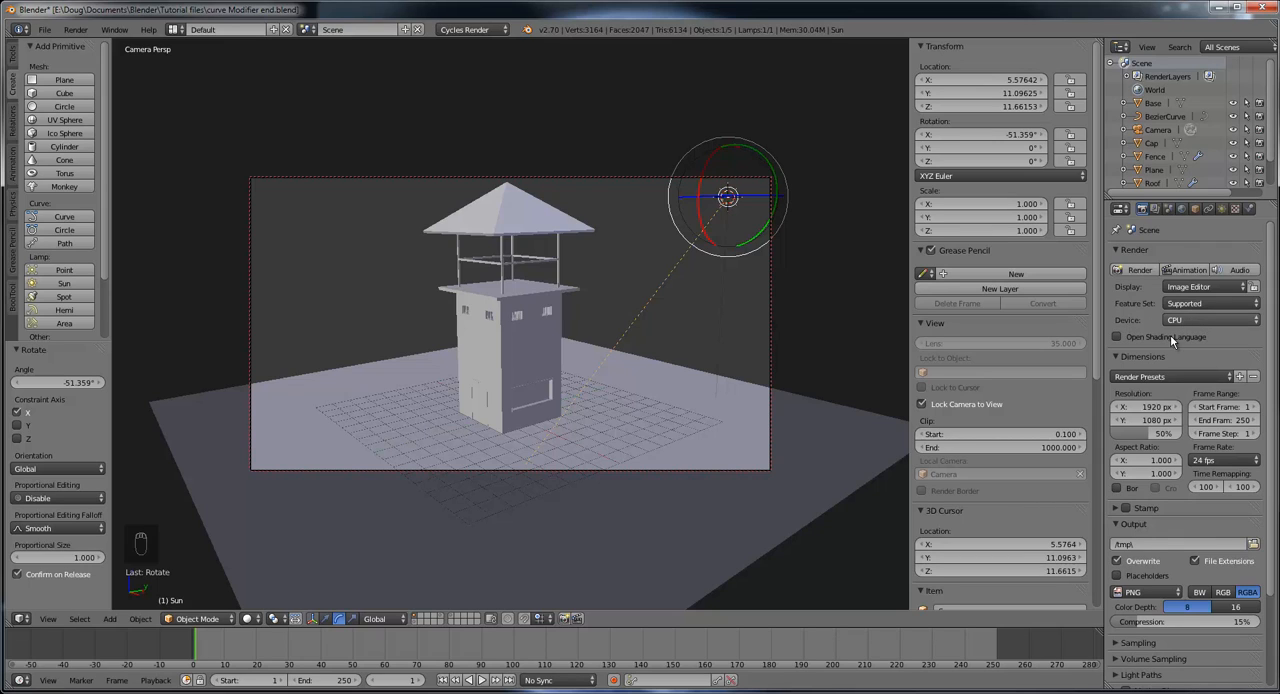
pyautogui.scroll(-1, 1170, 334)
pyautogui.click(1190, 290)
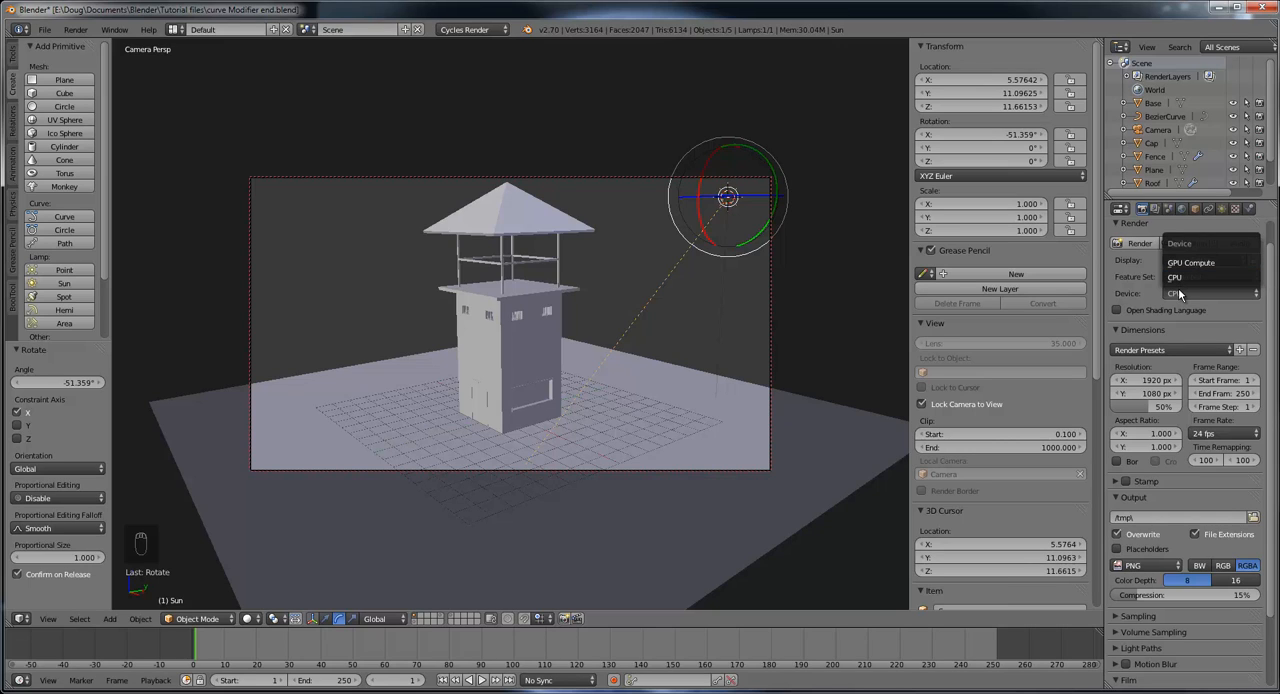
pyautogui.click(1181, 290)
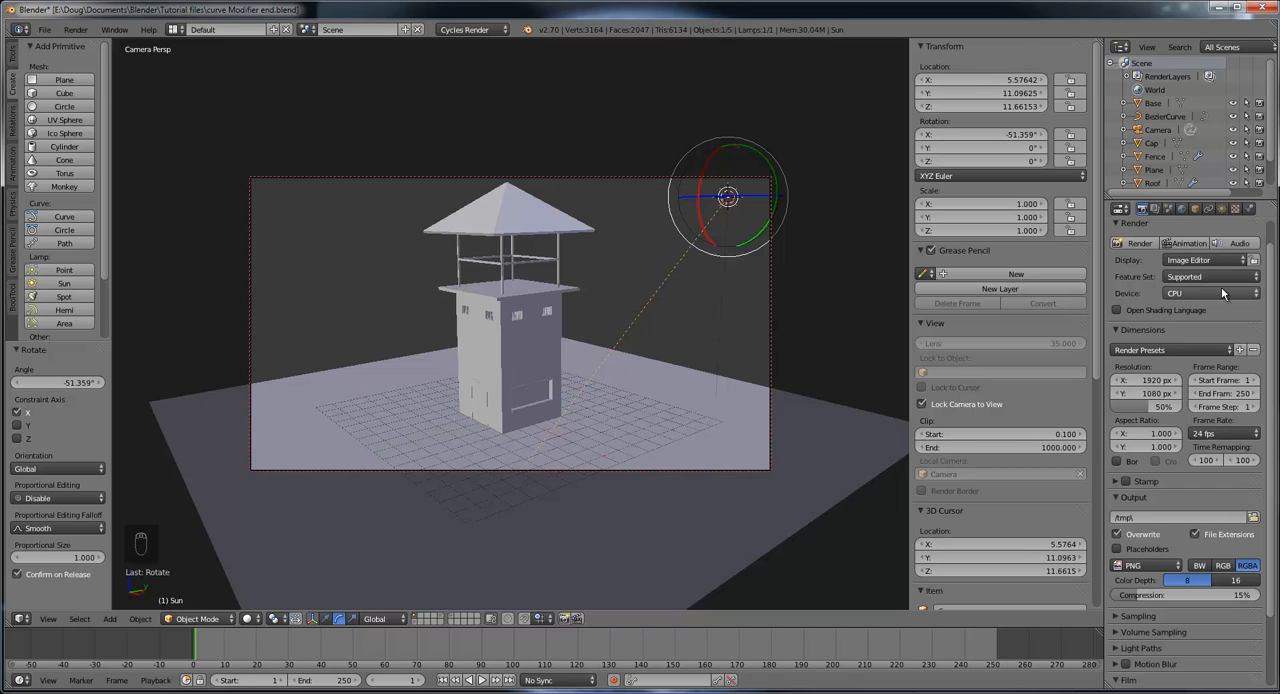
pyautogui.scroll(-2, 1194, 316)
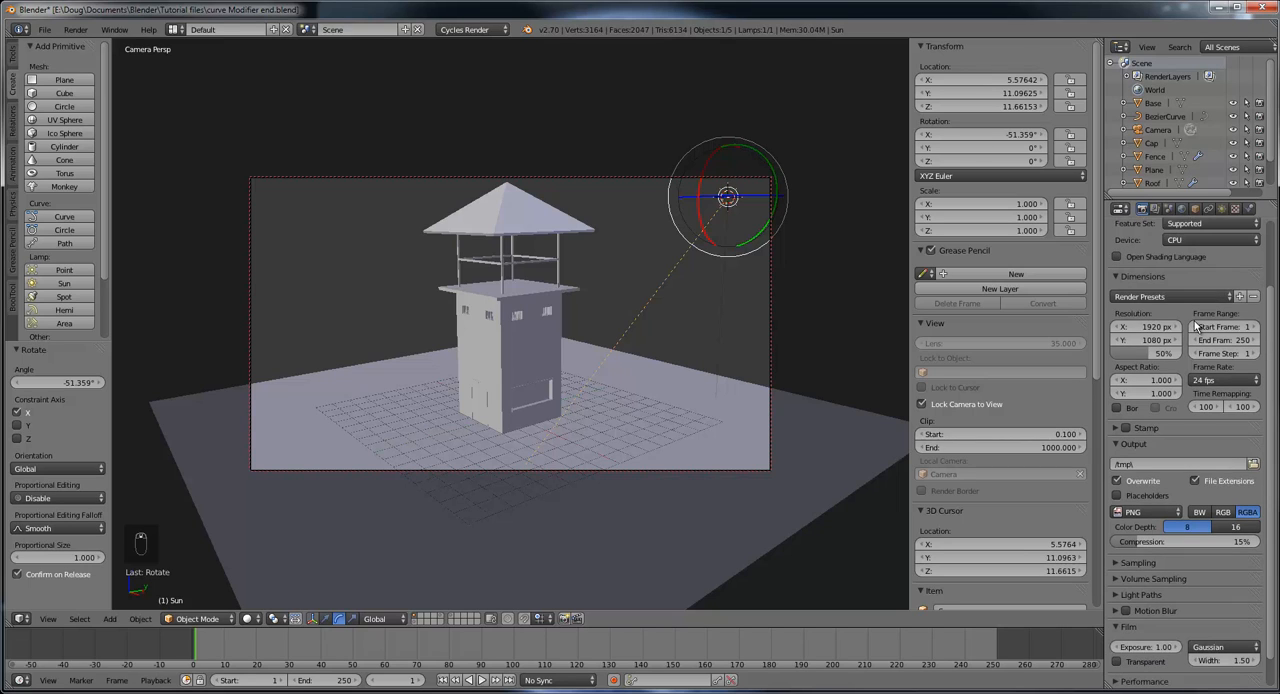
pyautogui.scroll(-1, 1196, 327)
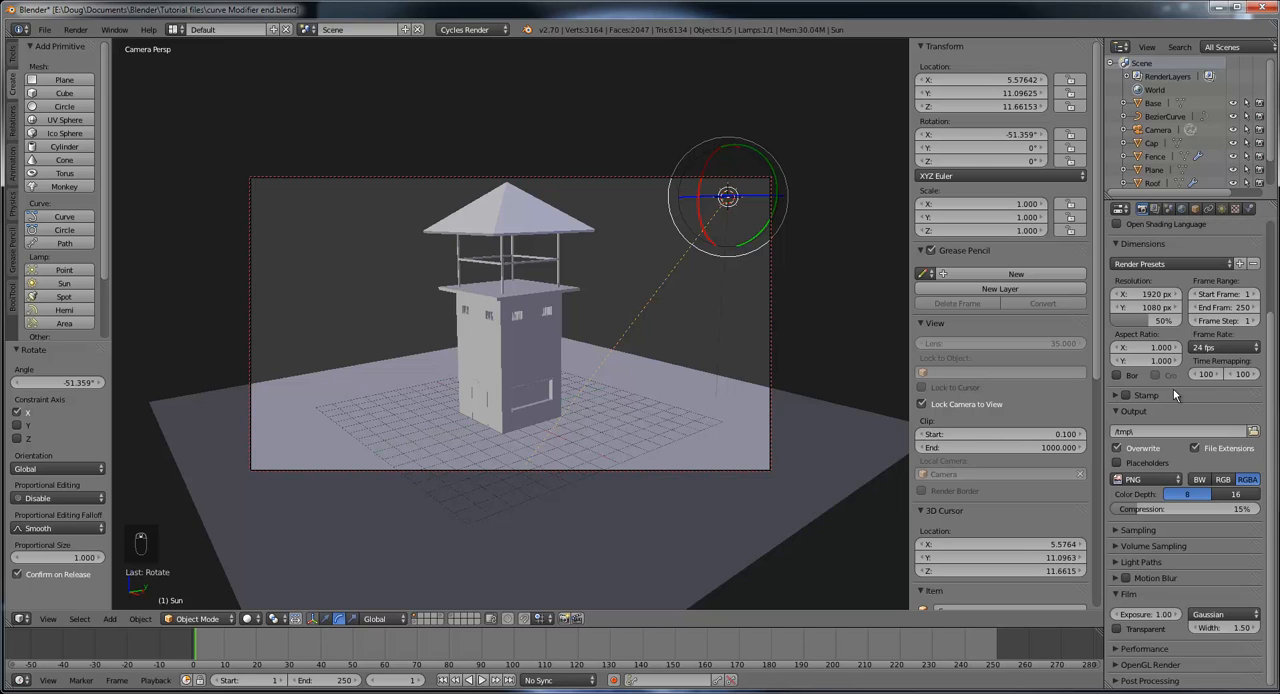
pyautogui.click(1114, 531)
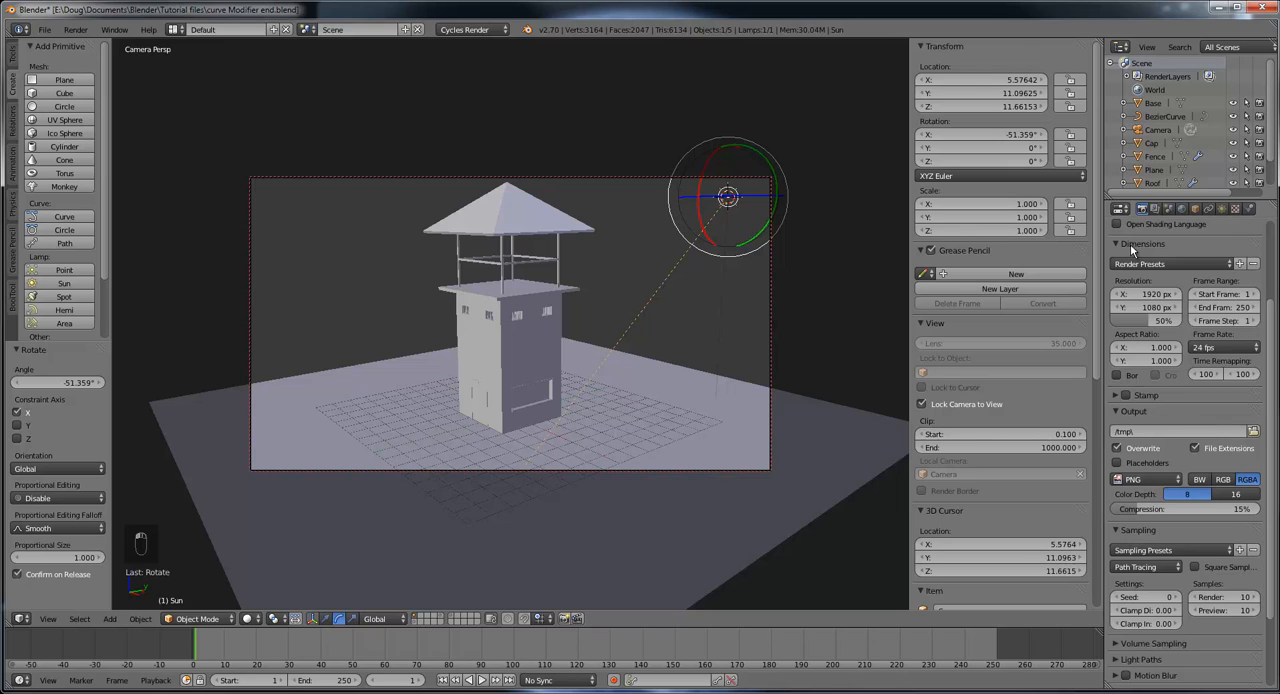
pyautogui.scroll(-2, 1178, 430)
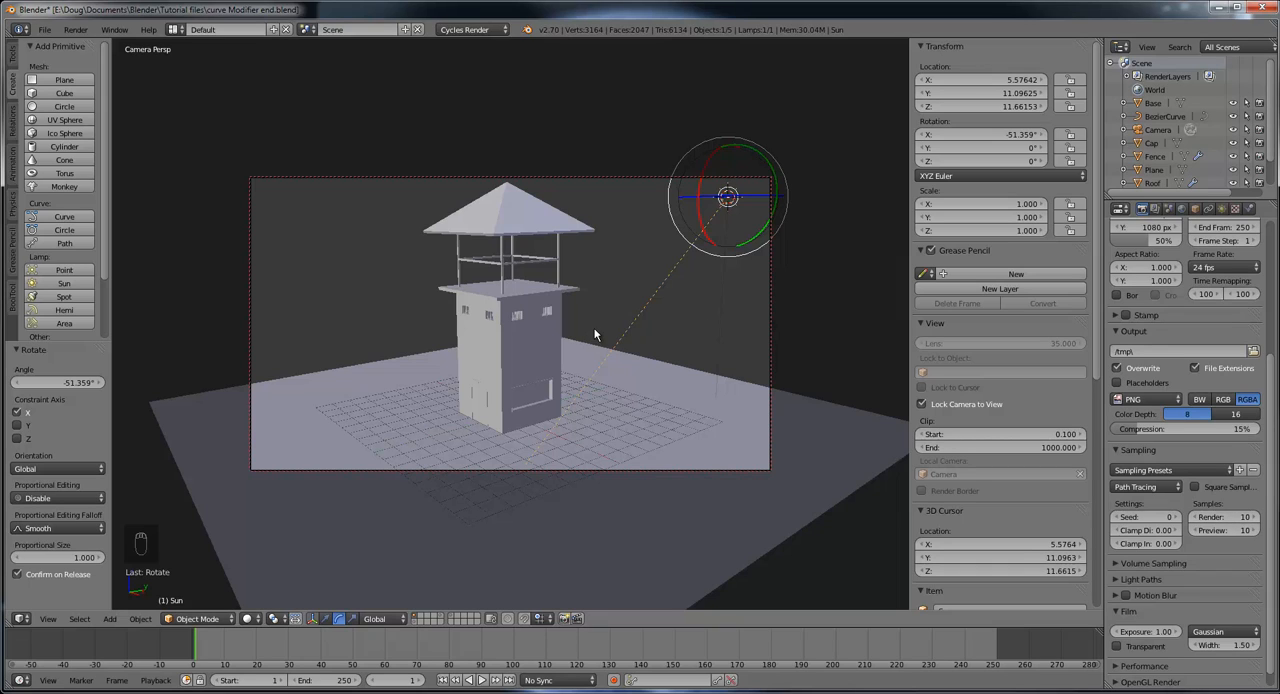
pyautogui.scroll(5, 1147, 282)
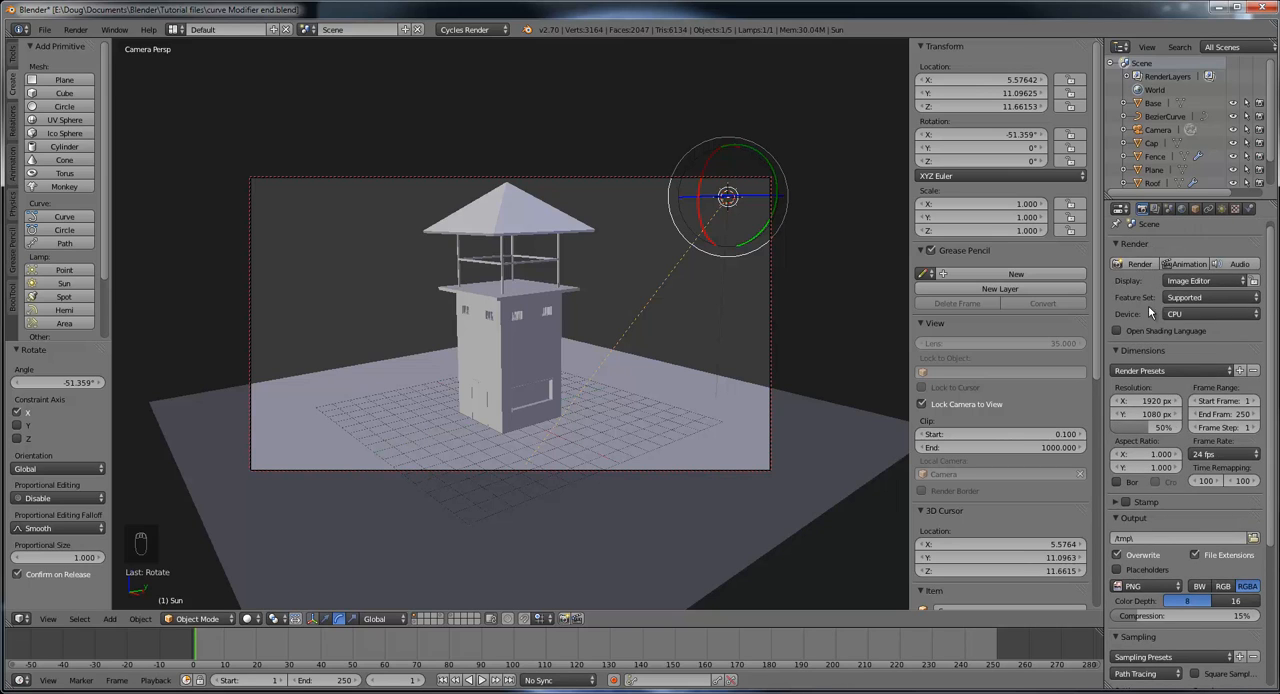
pyautogui.scroll(-4, 1149, 316)
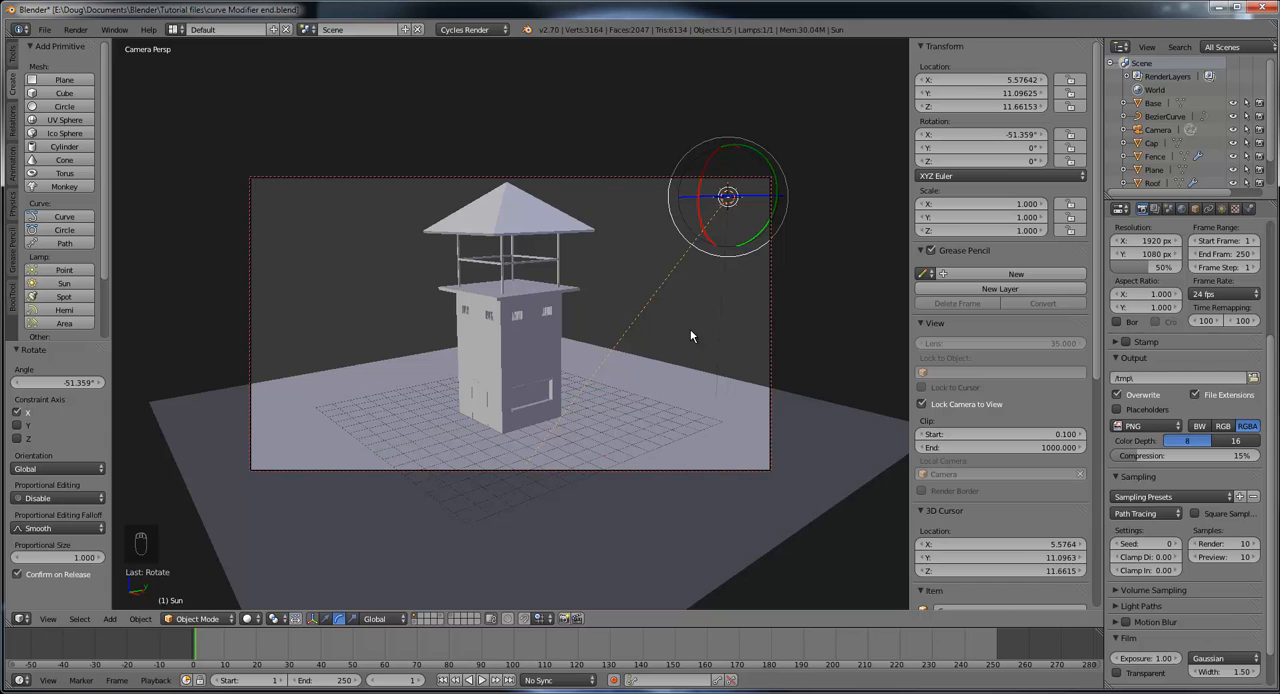
# Step: Render a test image of the watchtower from the camera and inspect the tower walls up close for noise
pyautogui.press('F12')
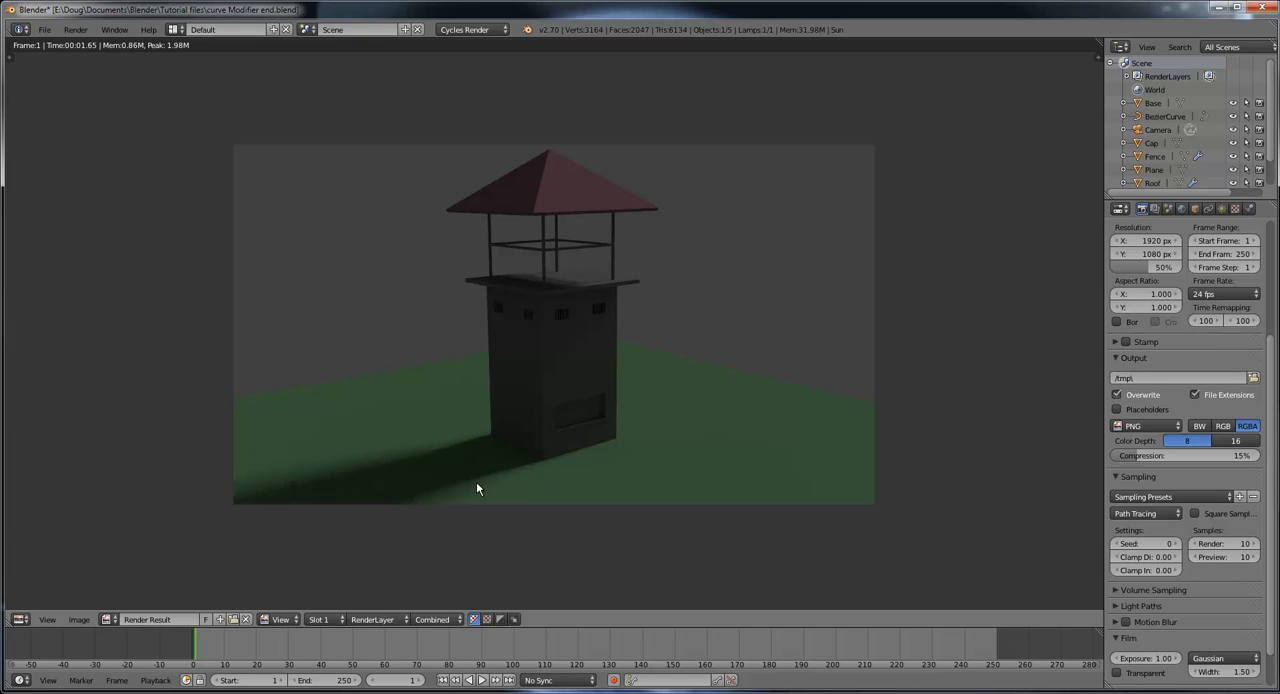
pyautogui.scroll(4, 665, 370)
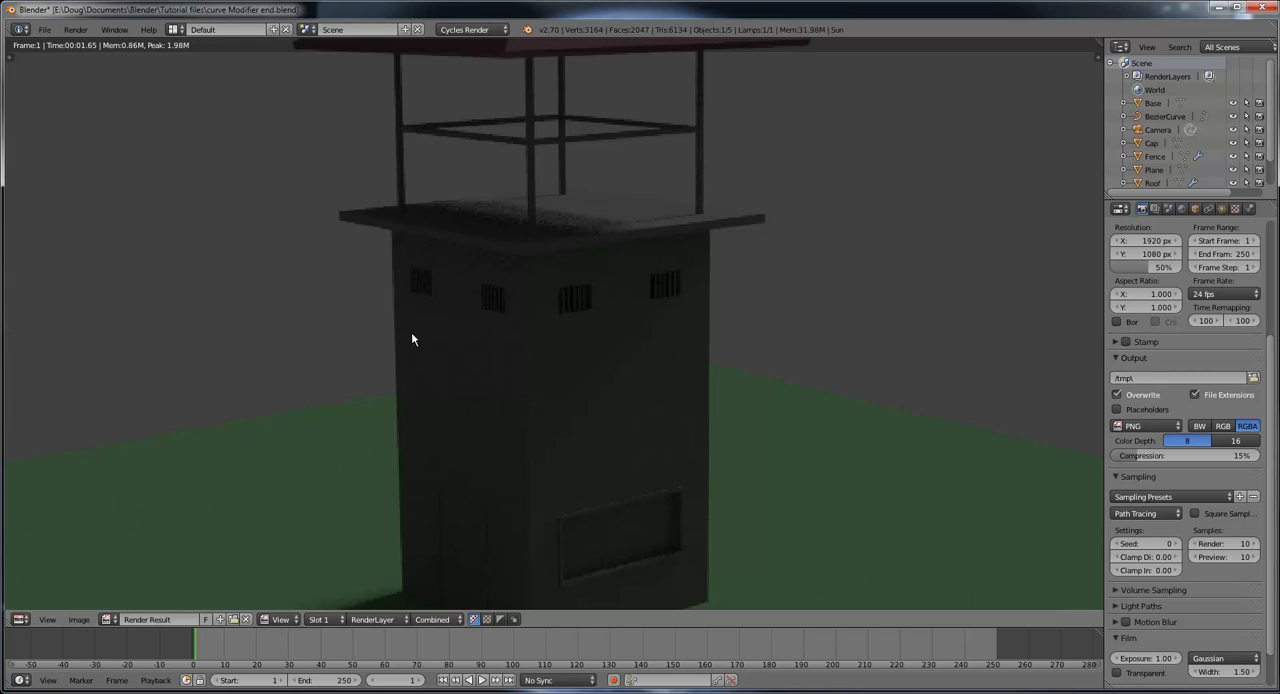
pyautogui.scroll(-4, 483, 298)
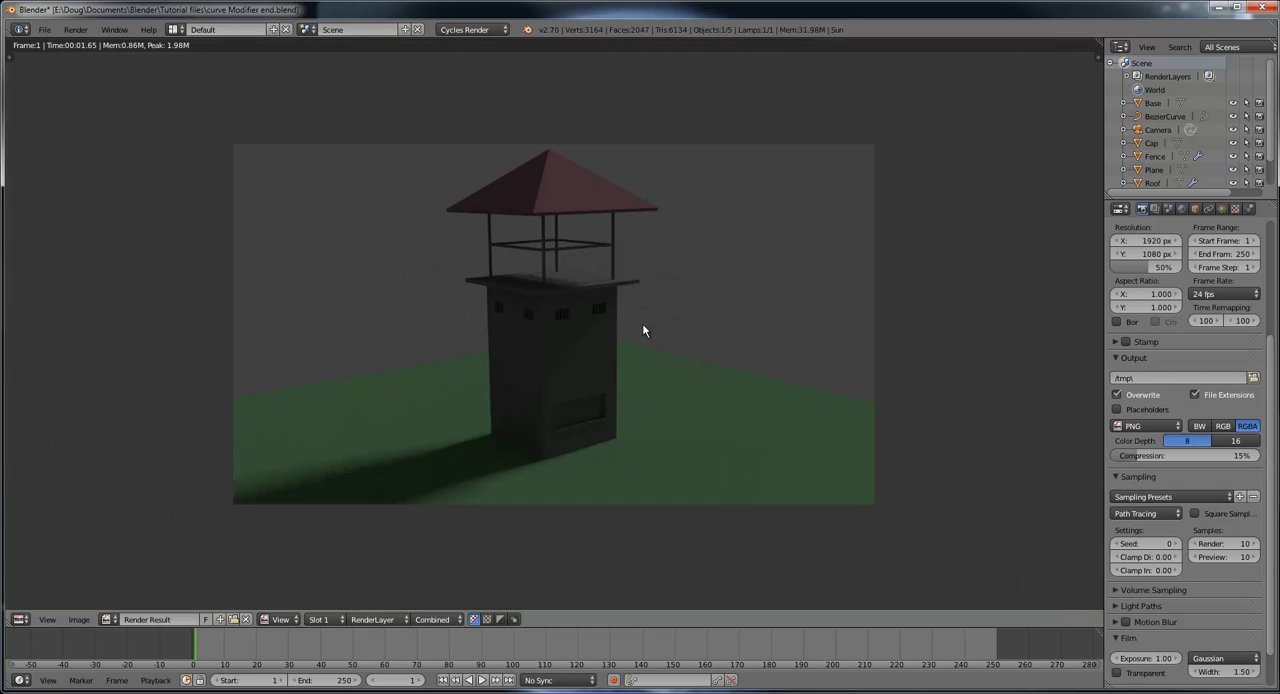
# Step: Set the render sample count to 100
pyautogui.click(1232, 548)
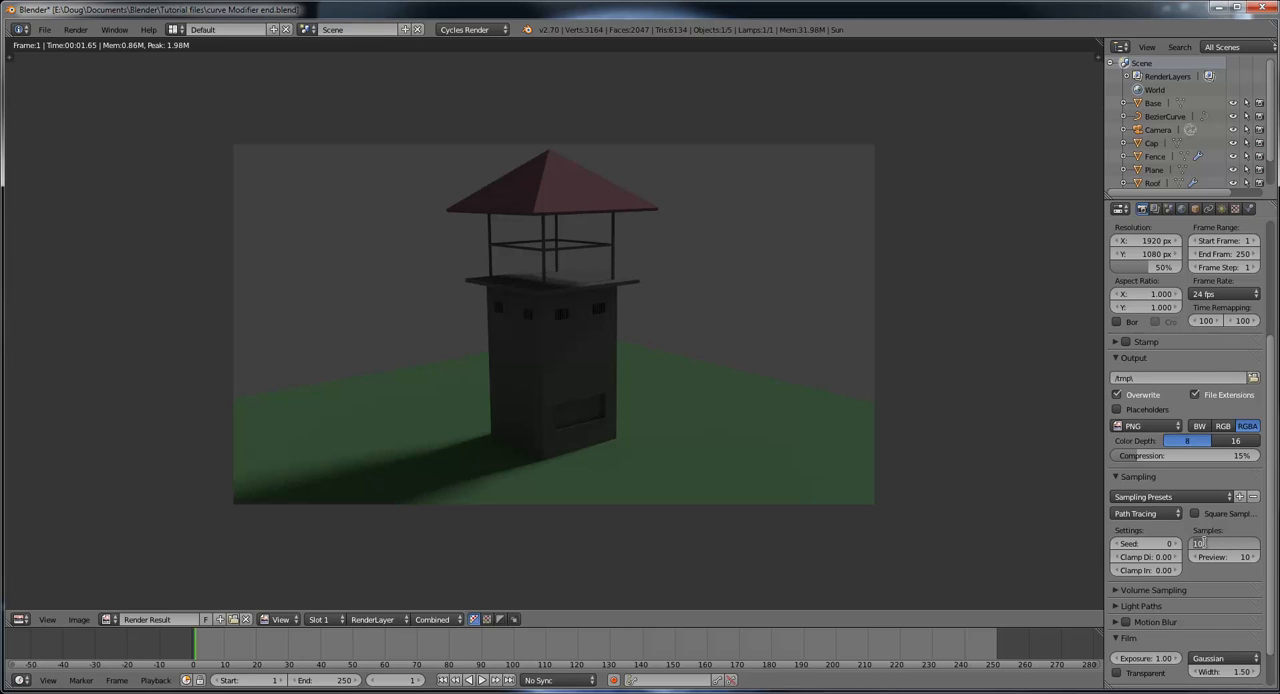
pyautogui.write('100')
pyautogui.press('Return')
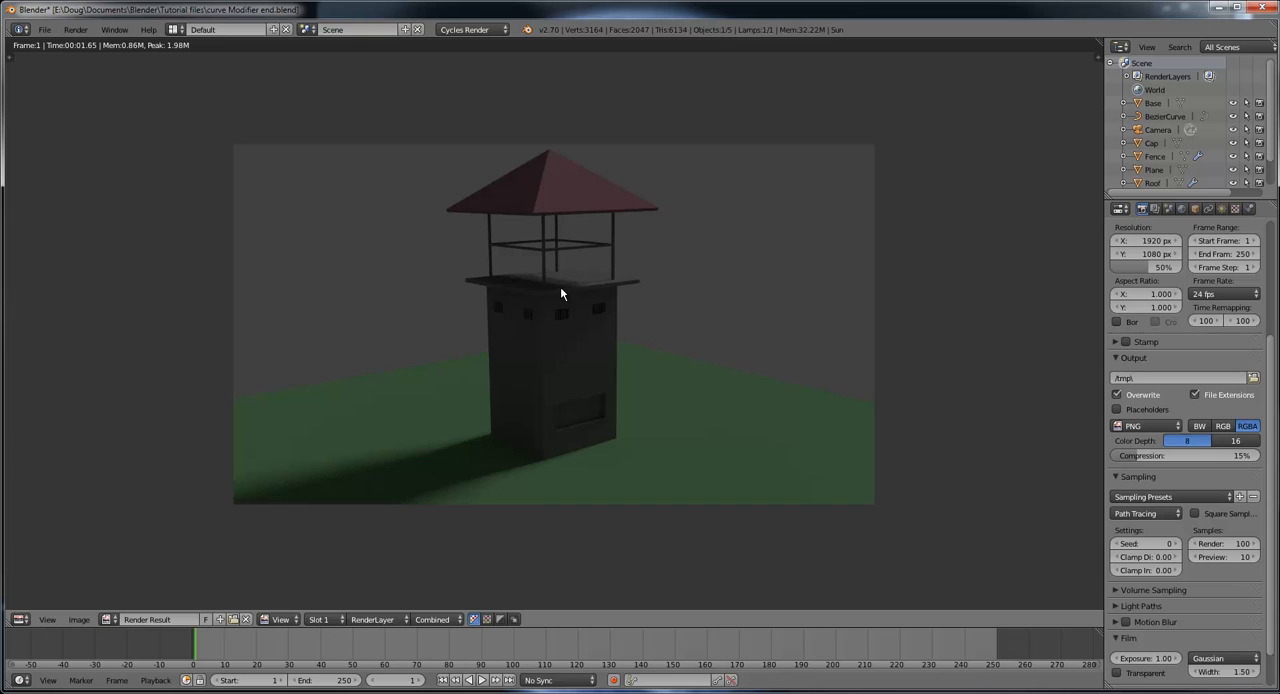
# Step: Render the watchtower scene again at 100 samples and inspect the platform and walls up close
pyautogui.press('F12')
pyautogui.scroll(4, 588, 350)
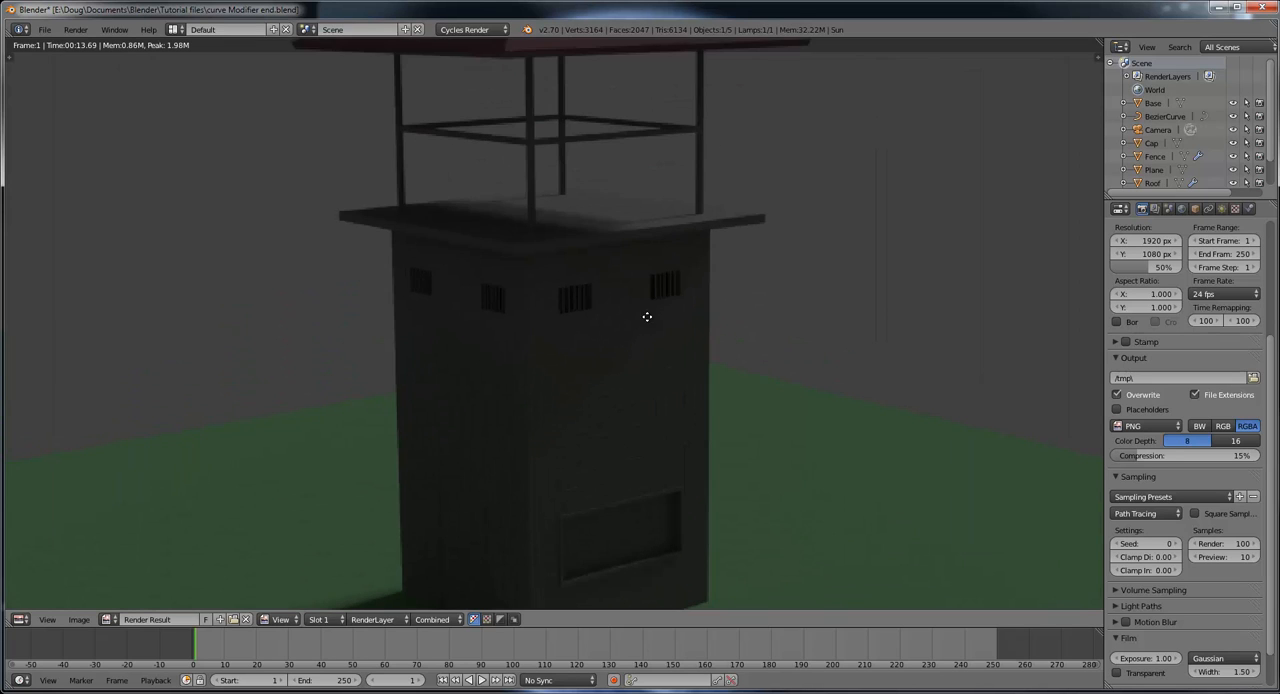
pyautogui.moveTo(647, 317)
pyautogui.mouseDown(button='middle')
pyautogui.moveTo(614, 306)
pyautogui.moveTo(626, 331)
pyautogui.mouseUp(button='middle')
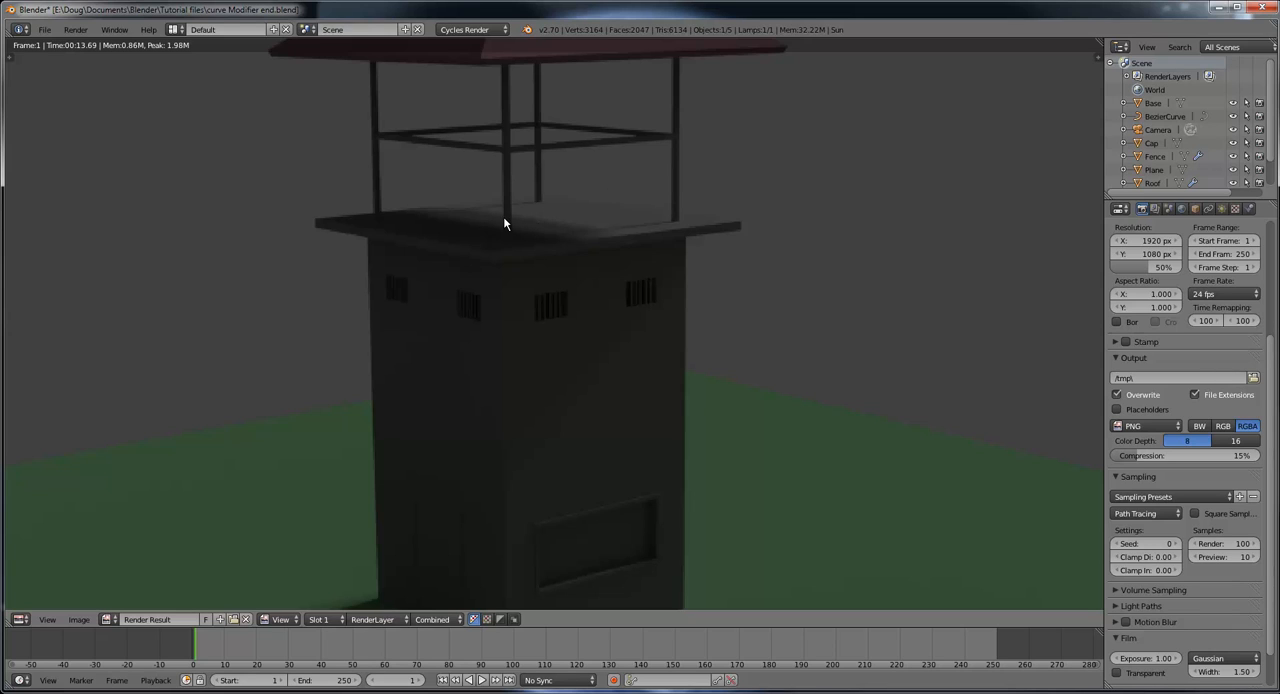
pyautogui.scroll(-2, 503, 218)
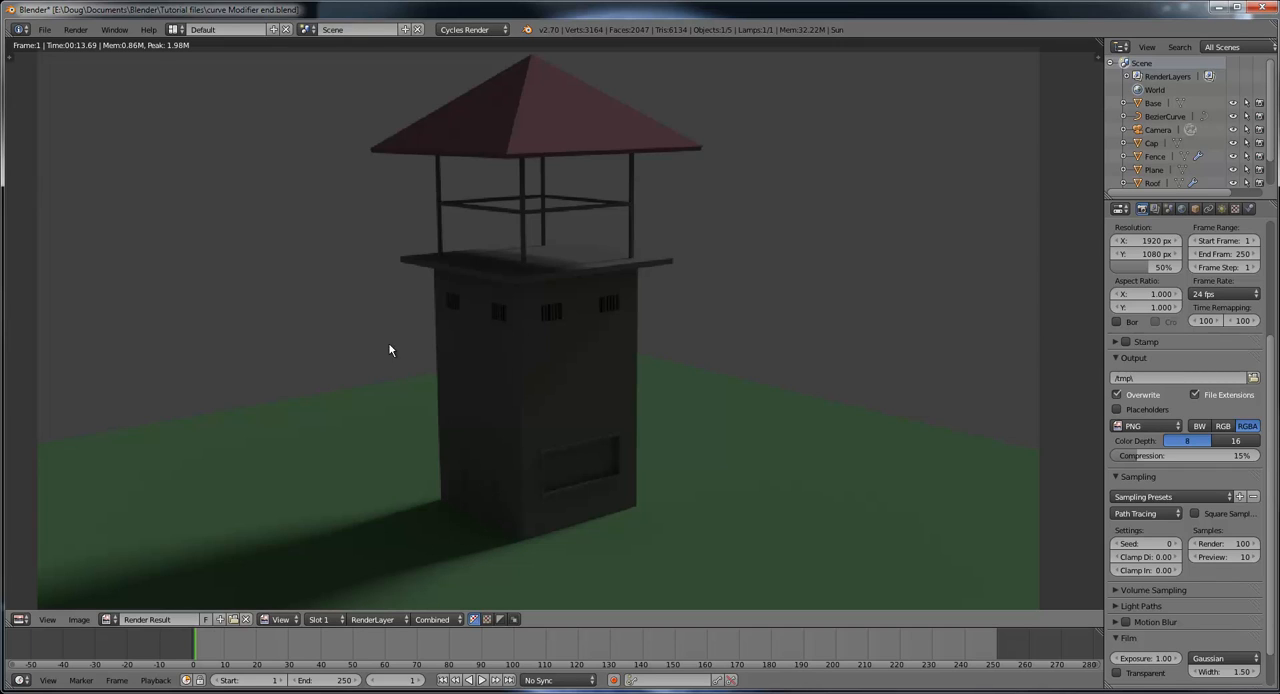
# Step: Save the rendered image as a PNG named "first render" in the Tutorial files folder
pyautogui.click(77, 619)
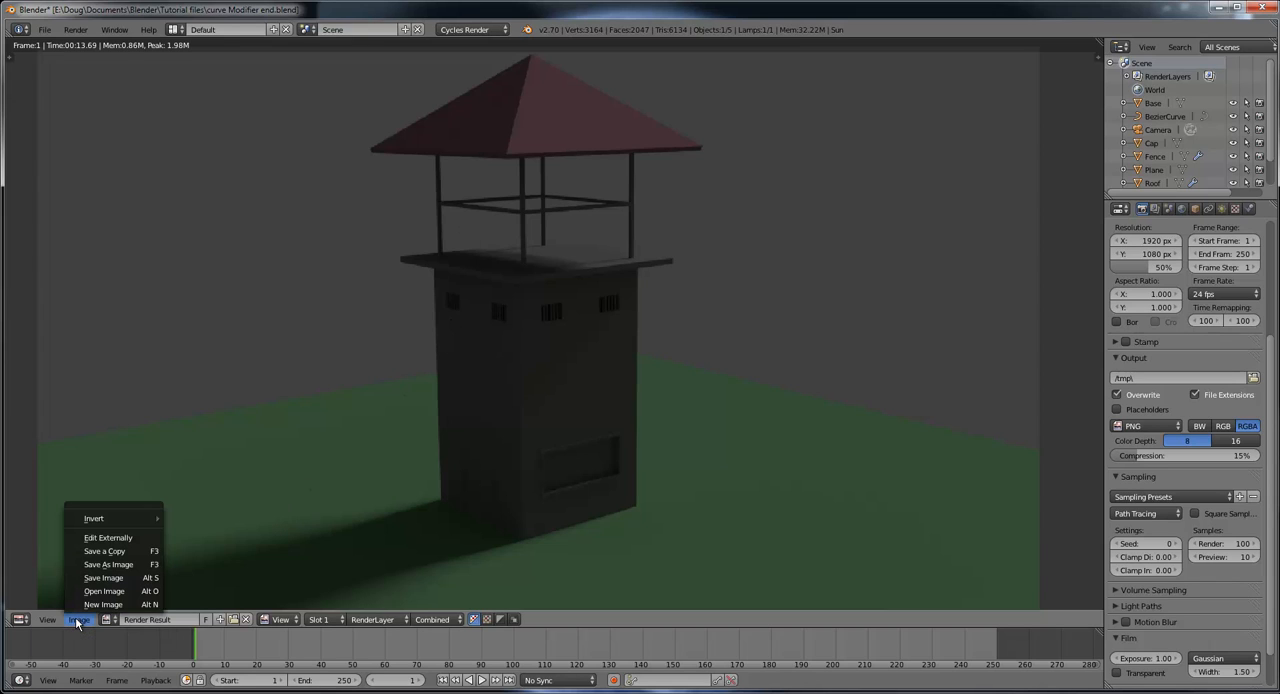
pyautogui.click(119, 567)
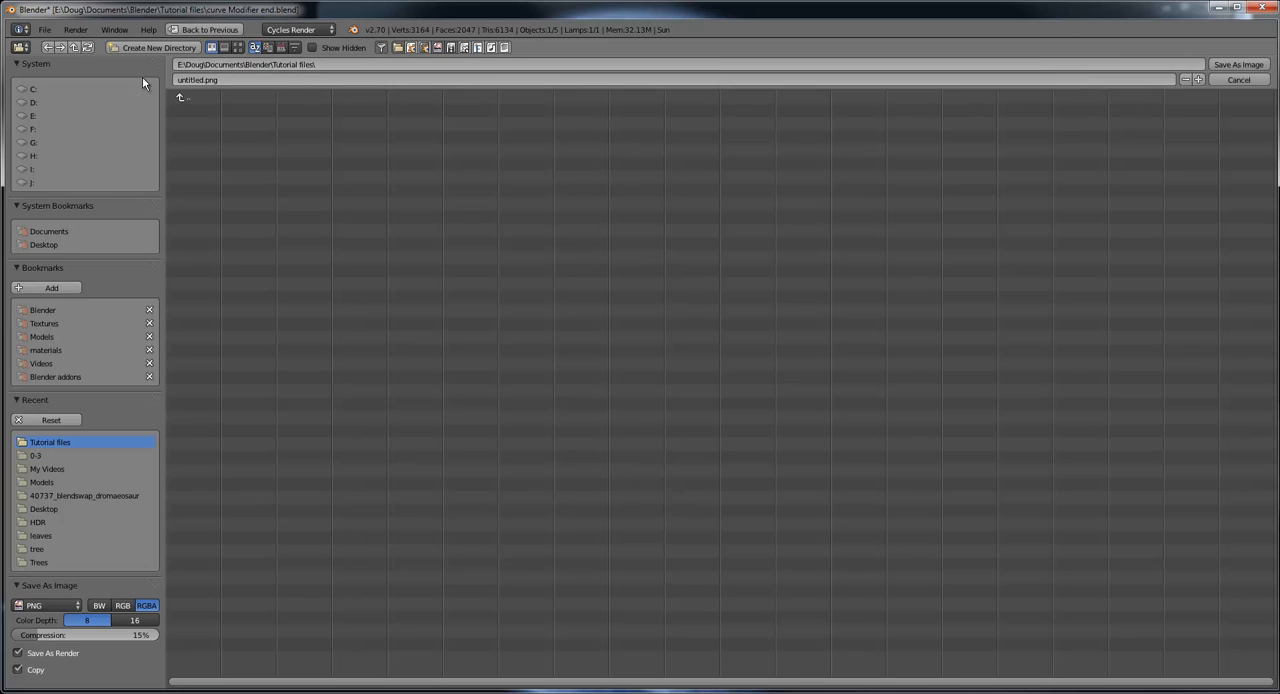
pyautogui.click(200, 79)
pyautogui.press('BackSpace')
pyautogui.write('finst r')
pyautogui.write('ender')
pyautogui.click(1236, 67)
pyautogui.click(1236, 67)
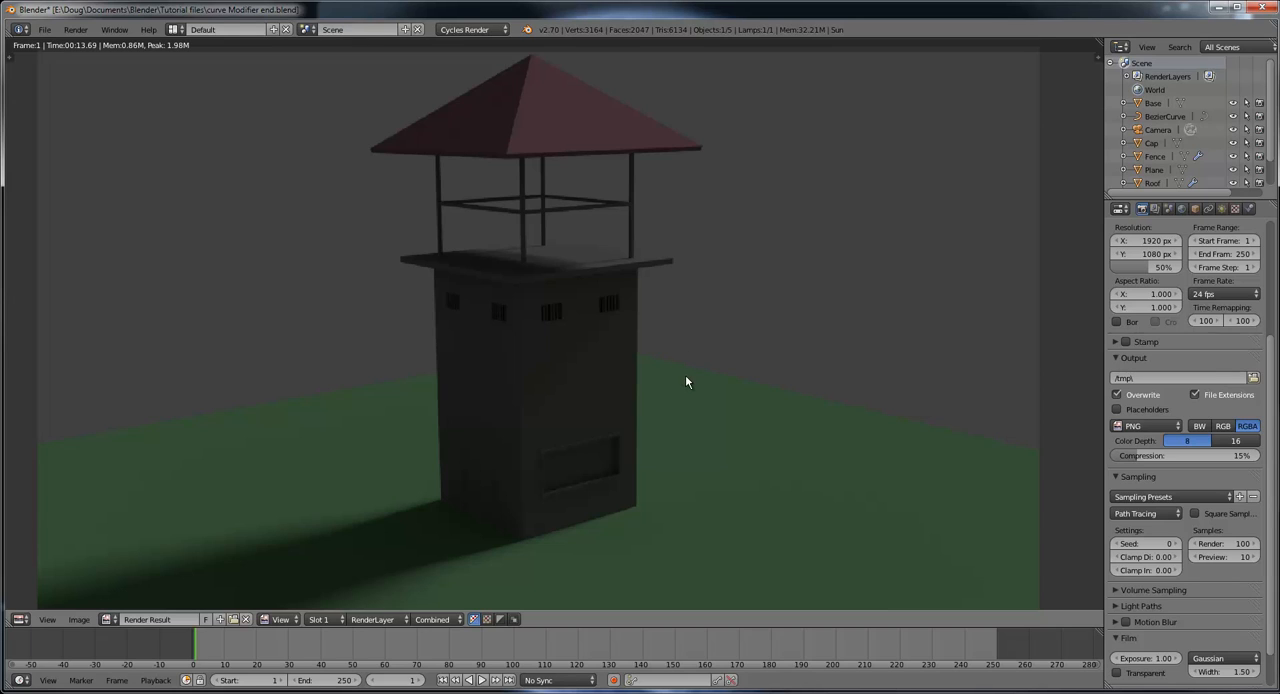
pyautogui.click(44, 29)
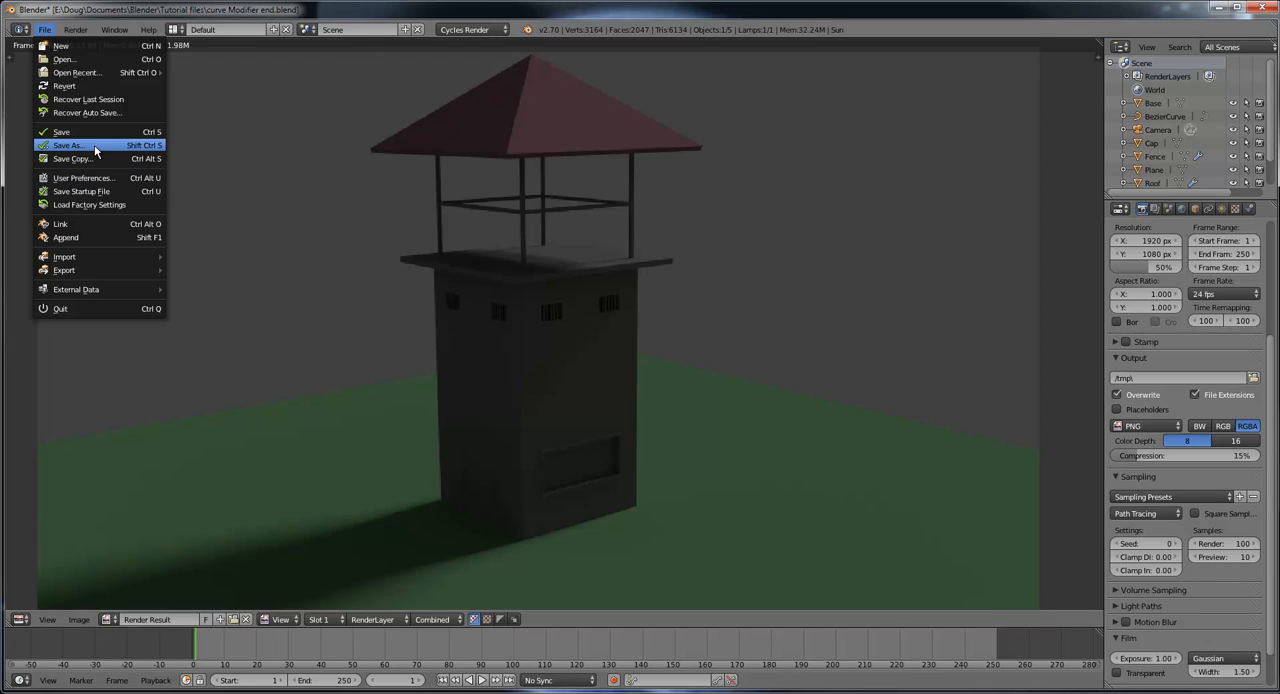
pyautogui.press('Escape')
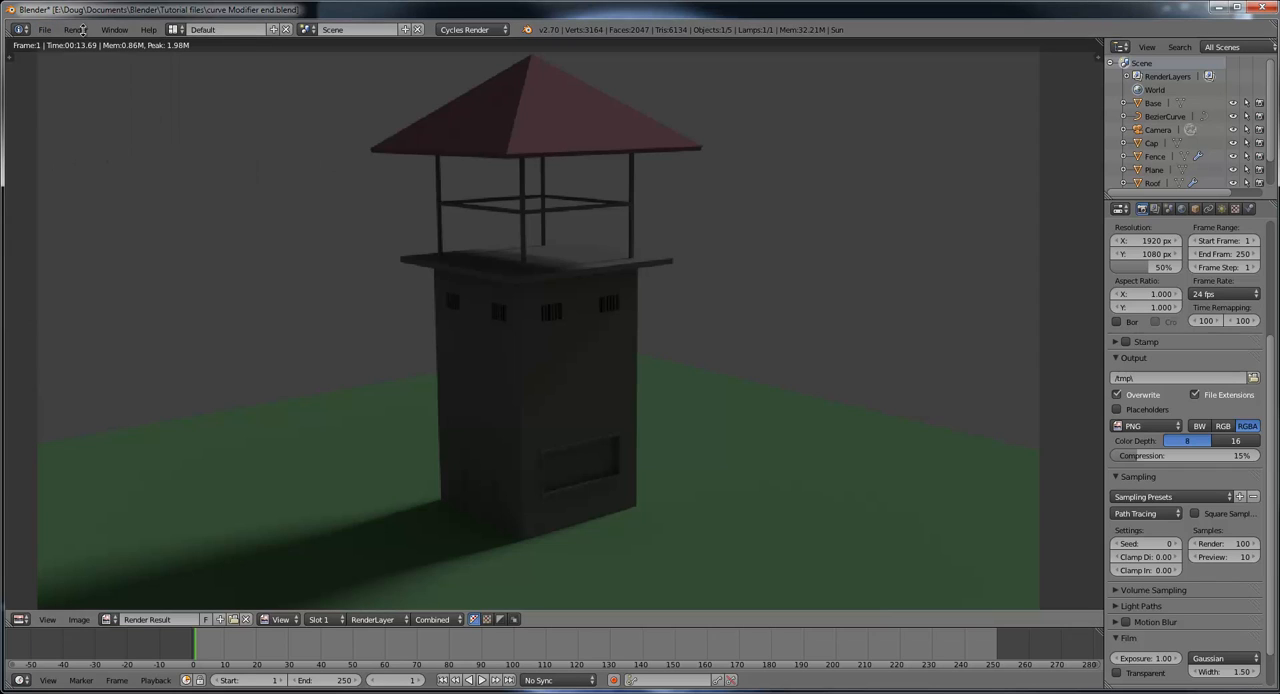